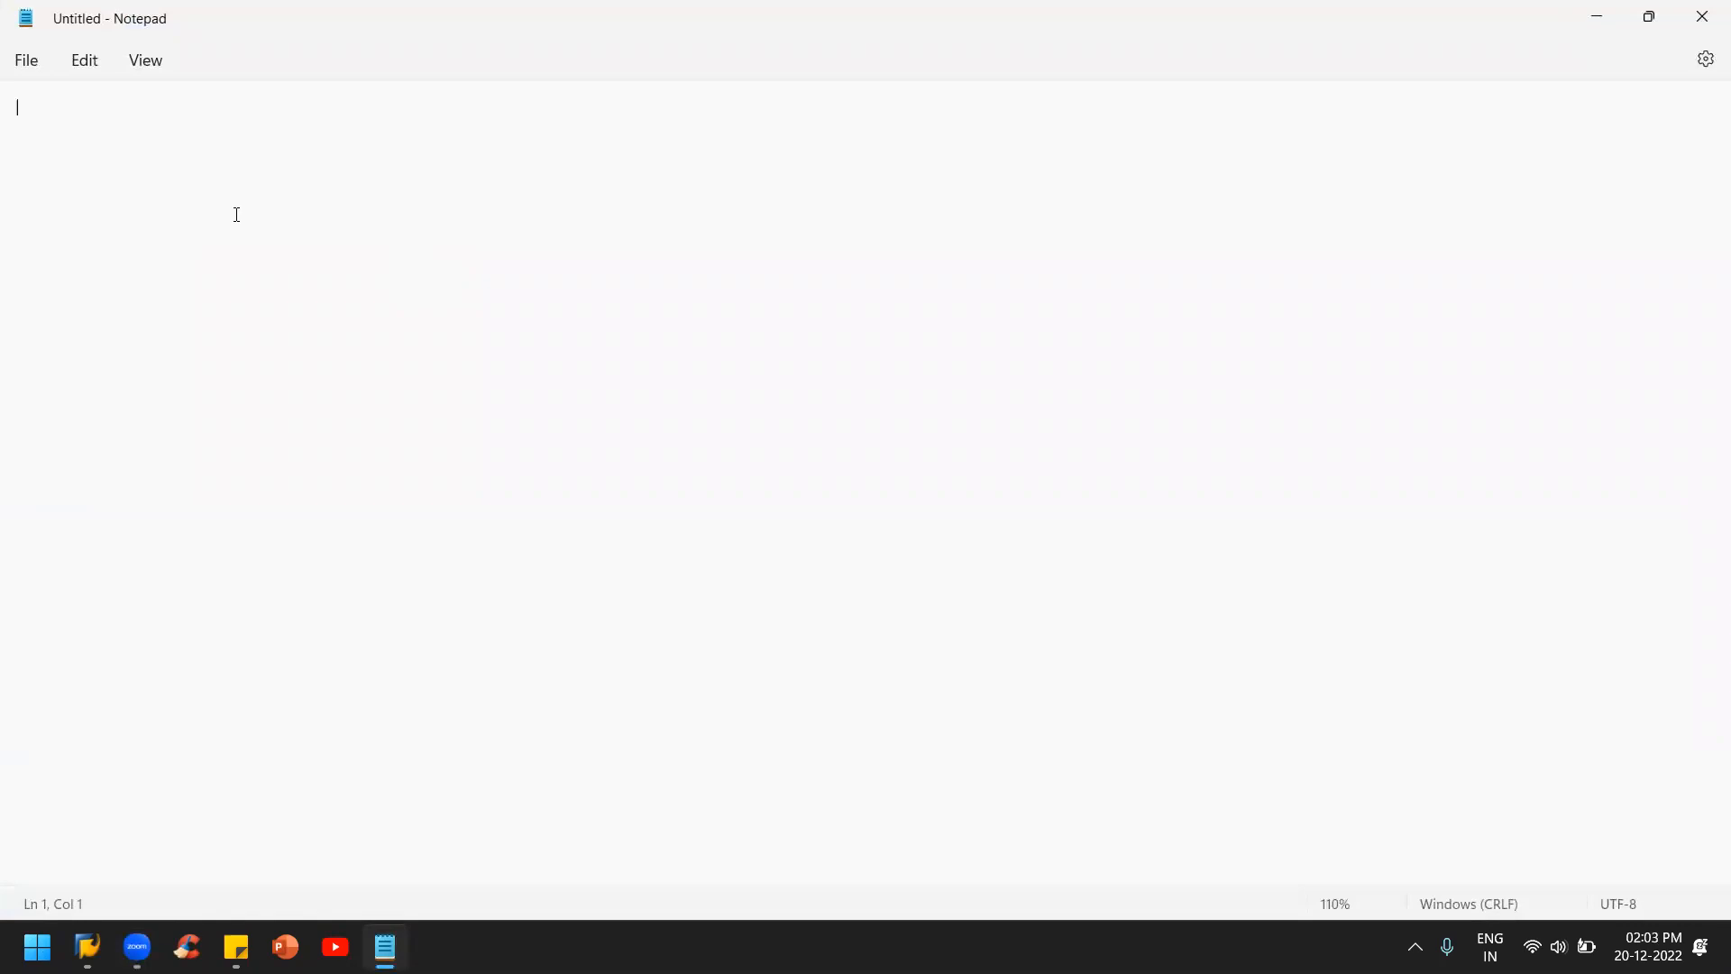
- Write the heading "Open Item management" in the blank note
key(ctrl+plus)
key(ctrl+plus)
key(ctrl+plus)
key(ctrl+plus)
key(ctrl+plus)
key(ctrl+plus)
key(ctrl+plus)
key(ctrl+plus)
key(ctrl+plus)
key(ctrl+plus)
key(ctrl+plus)
key(ctrl+plus)
key(ctrl+plus)
key(ctrl+plus)
key(ctrl+plus)
key(ctrl+plus)
key(ctrl+plus)
key(ctrl+plus)
key(ctrl+plus)
key(ctrl+plus)
key(alt+Tab)
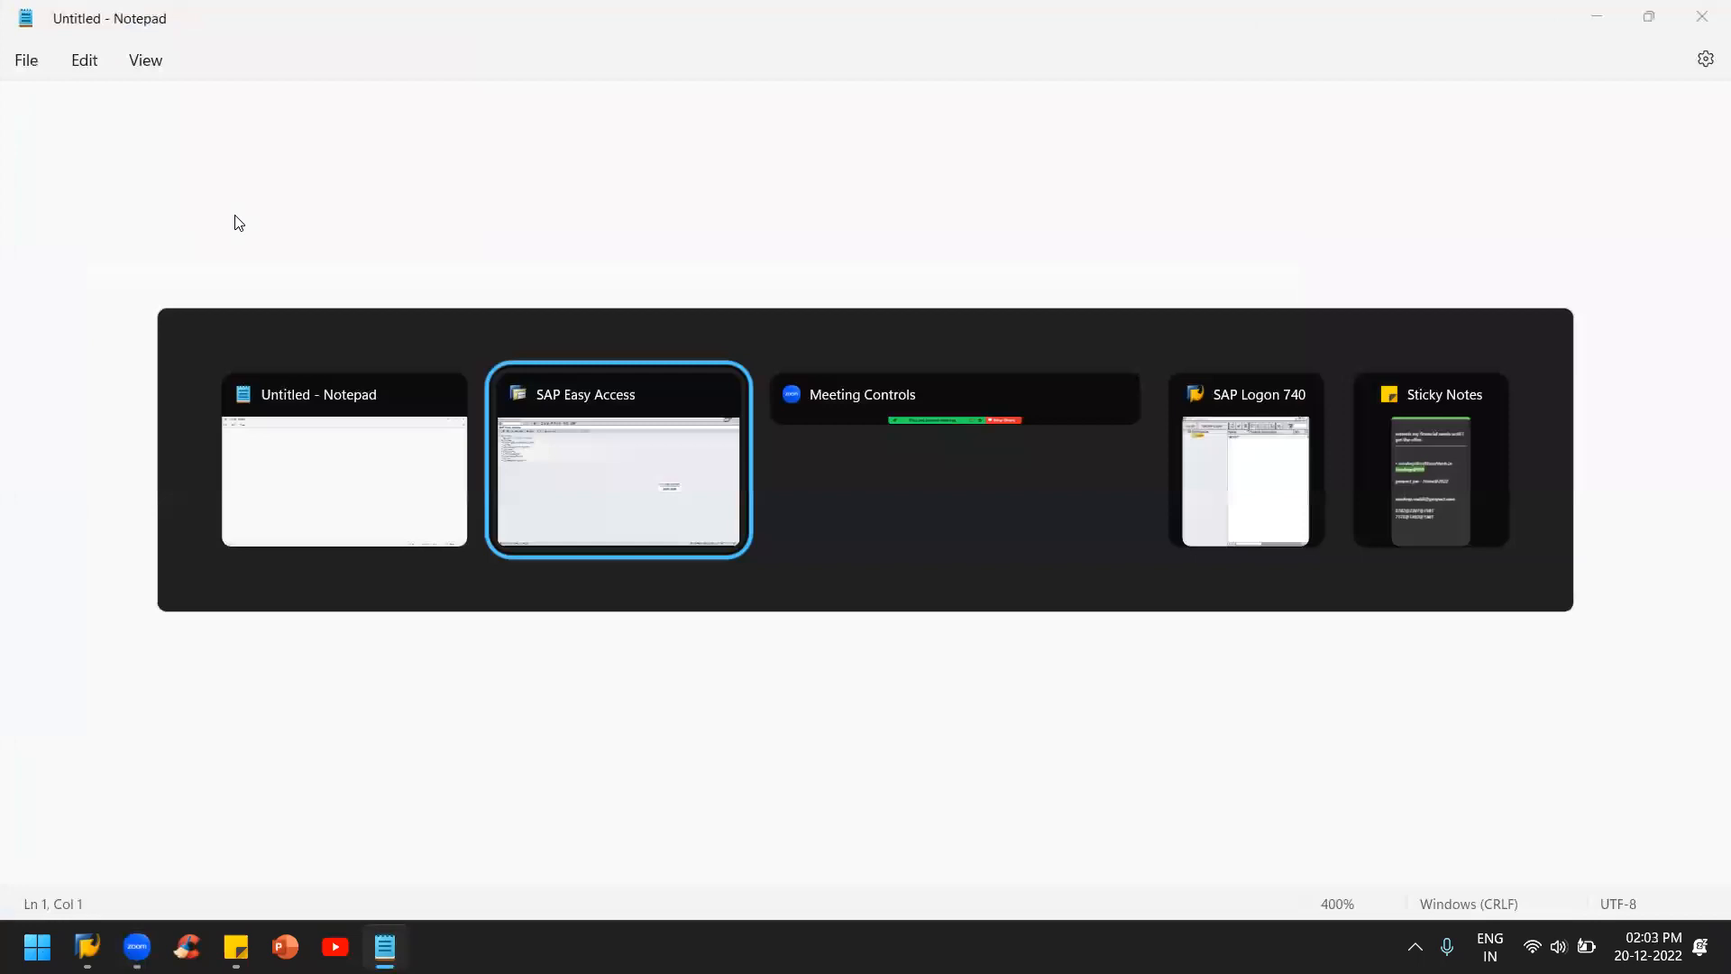
key(alt+Tab)
text(Open Item management)
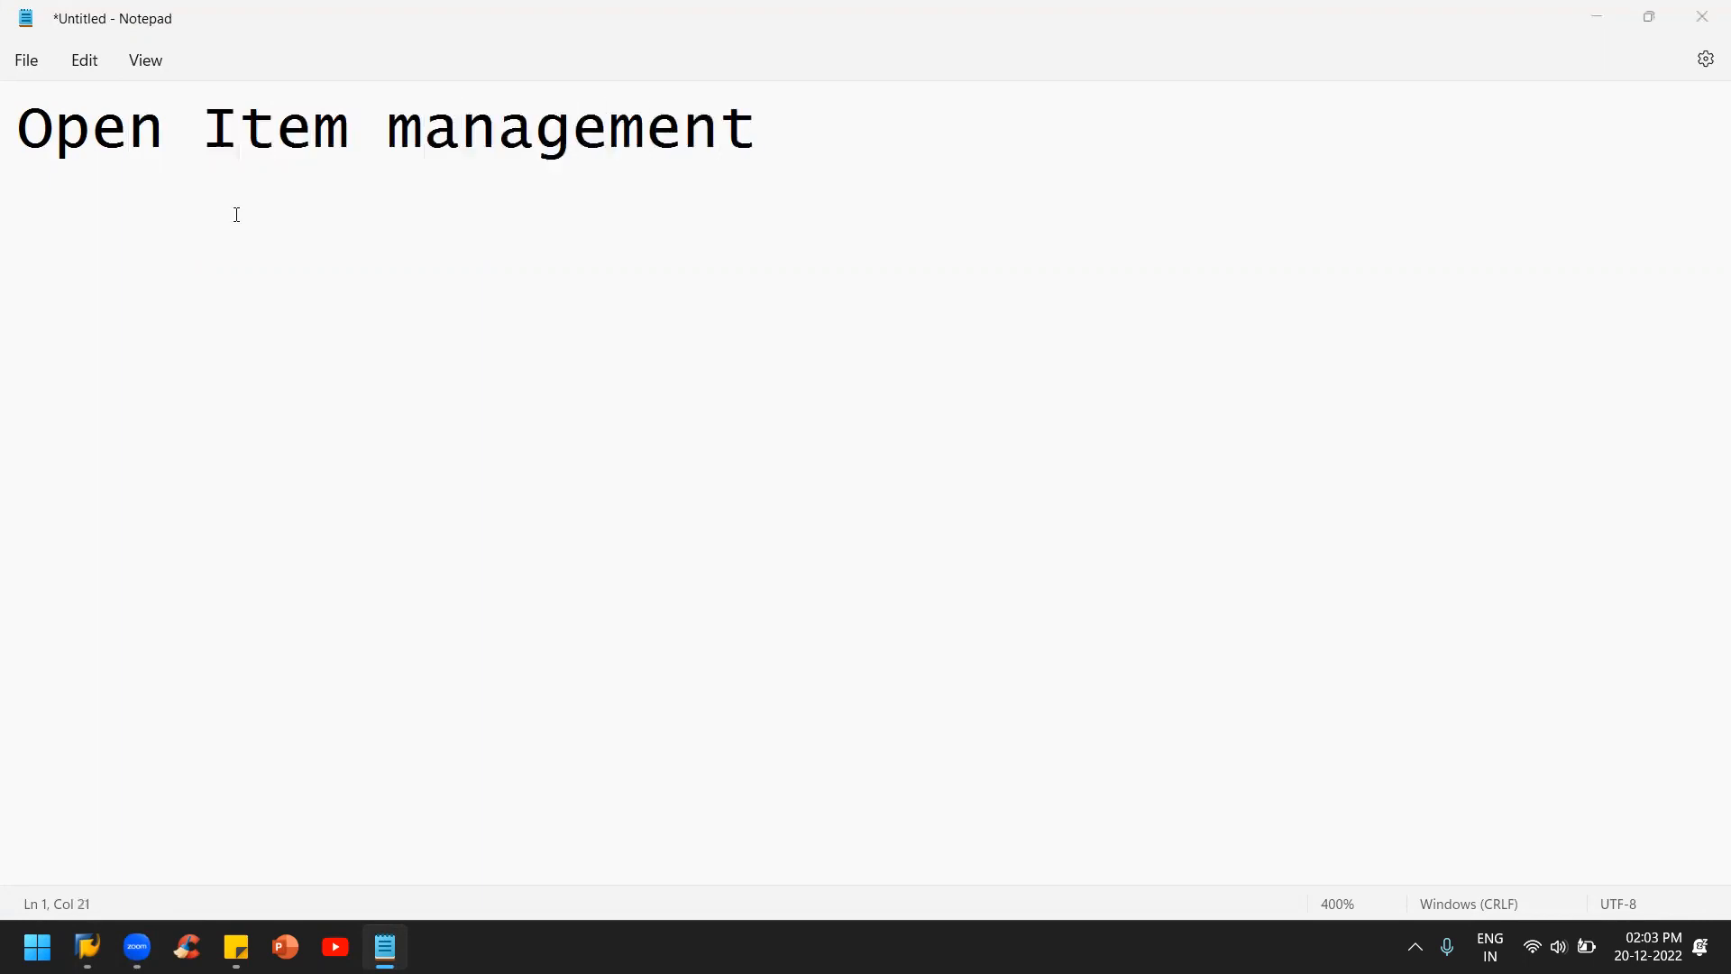
- Switch to the SAP Easy Access window and start transaction fagll03 for G/L account line item display
key(alt+Tab)
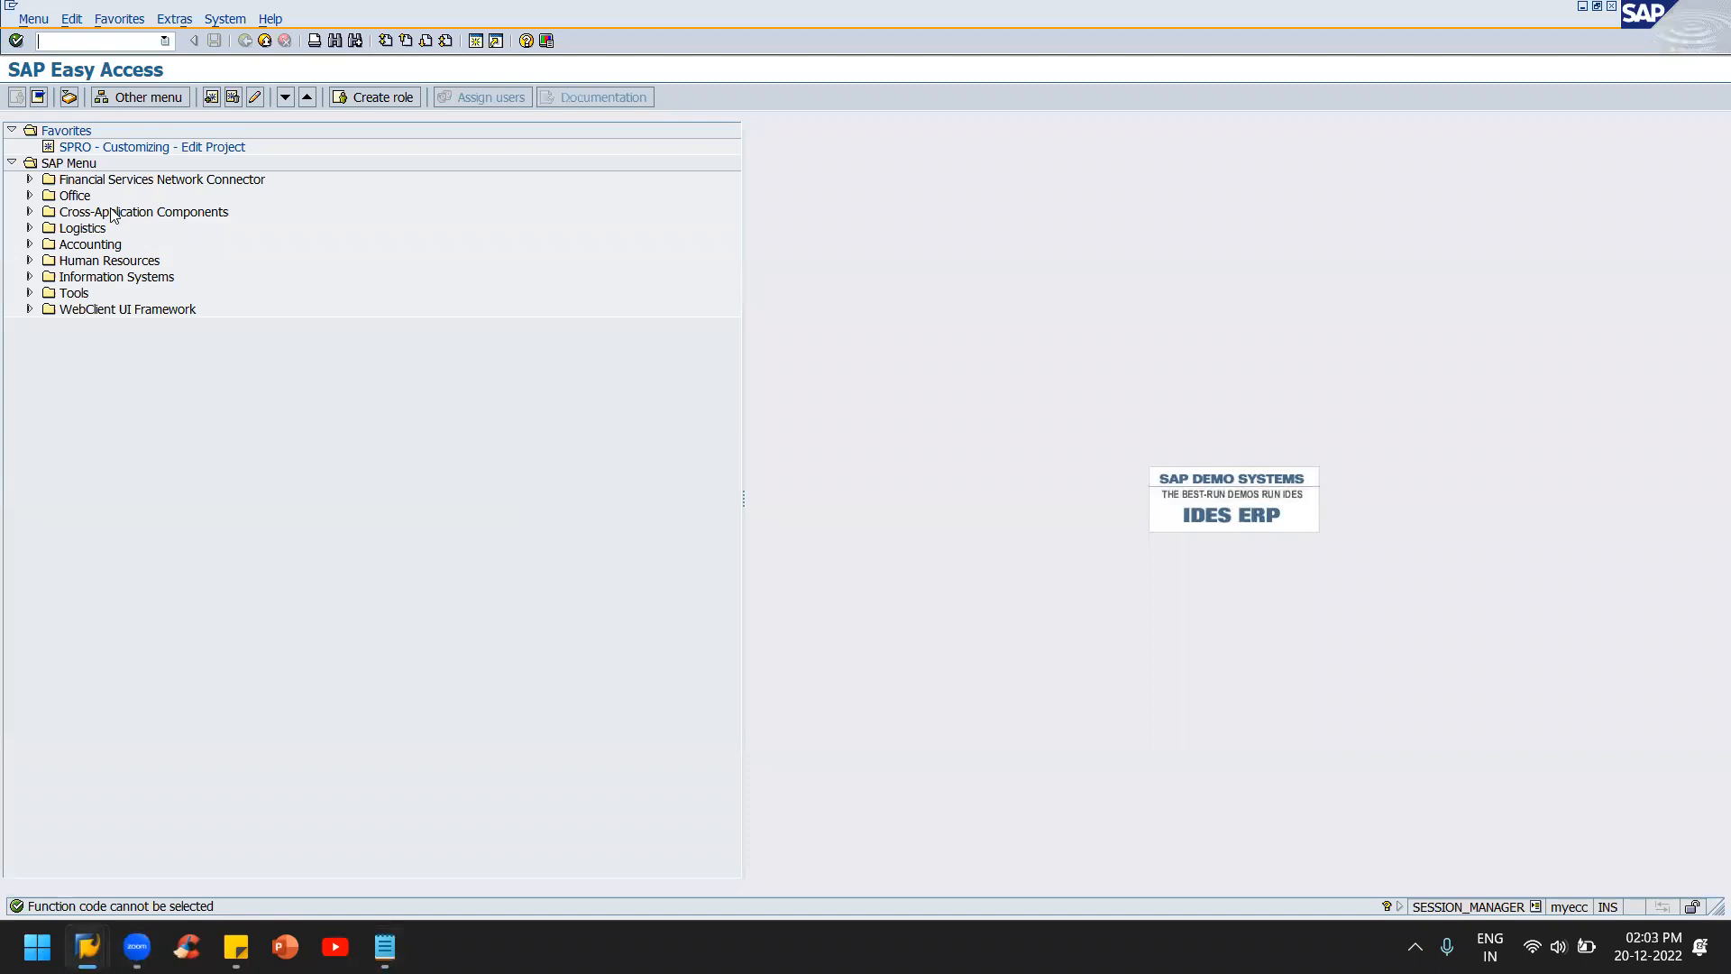
click(103, 145)
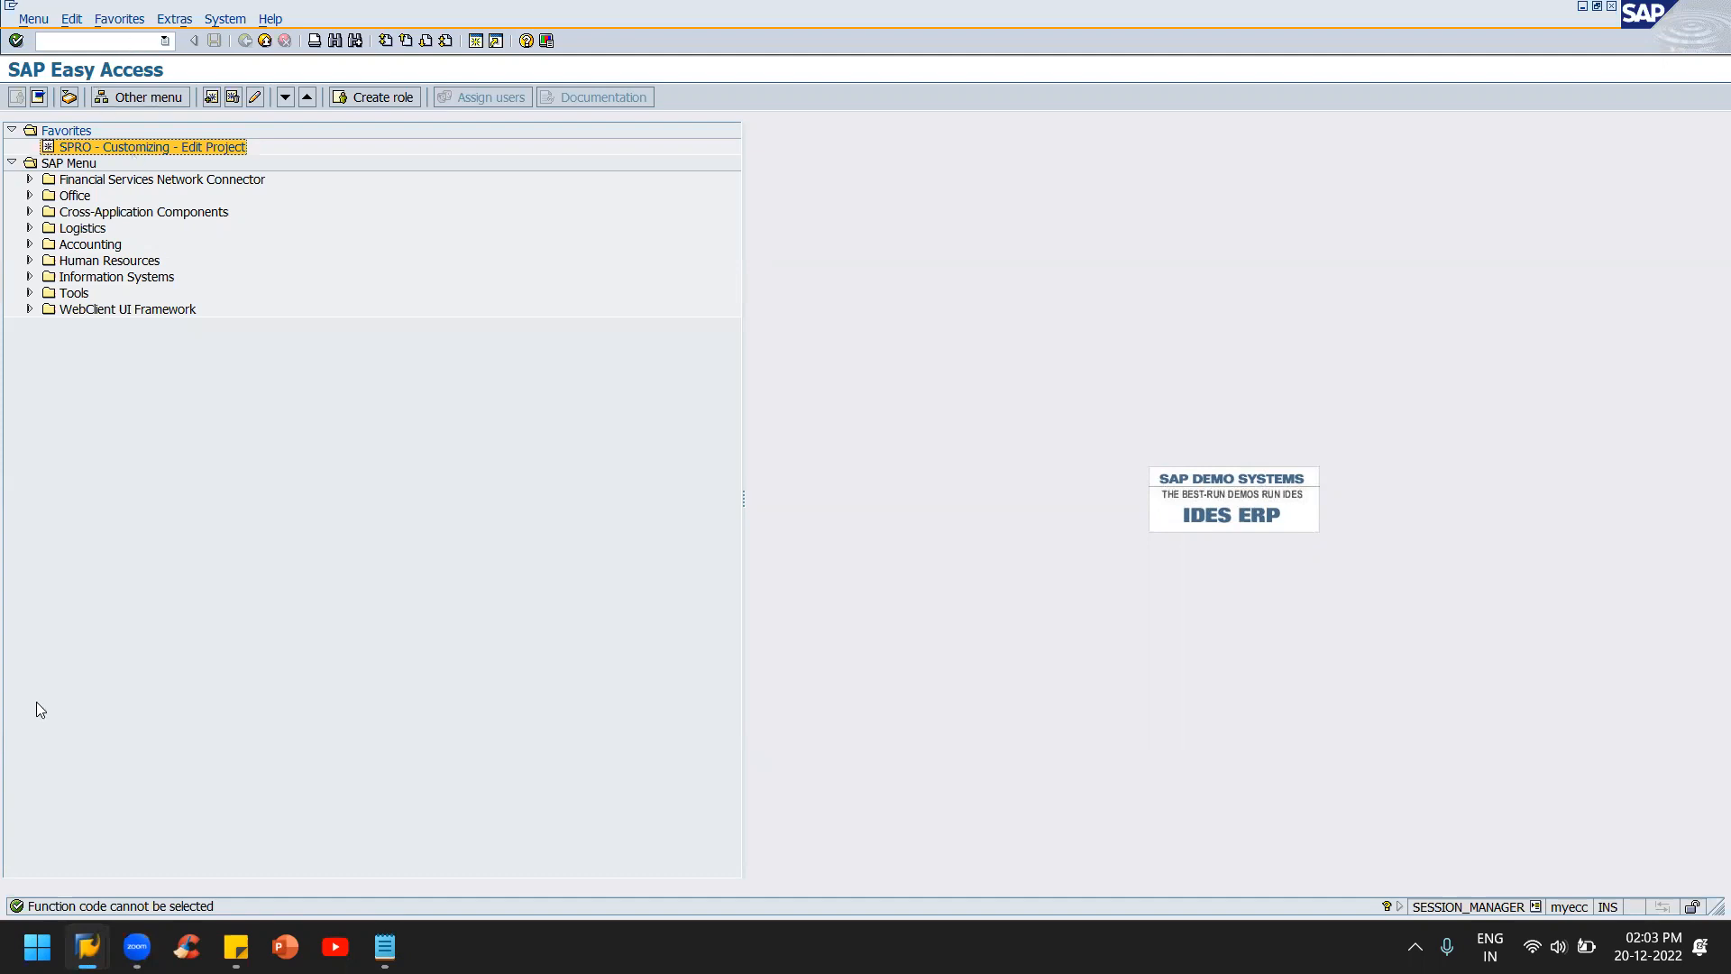
mouse_move(91, 944)
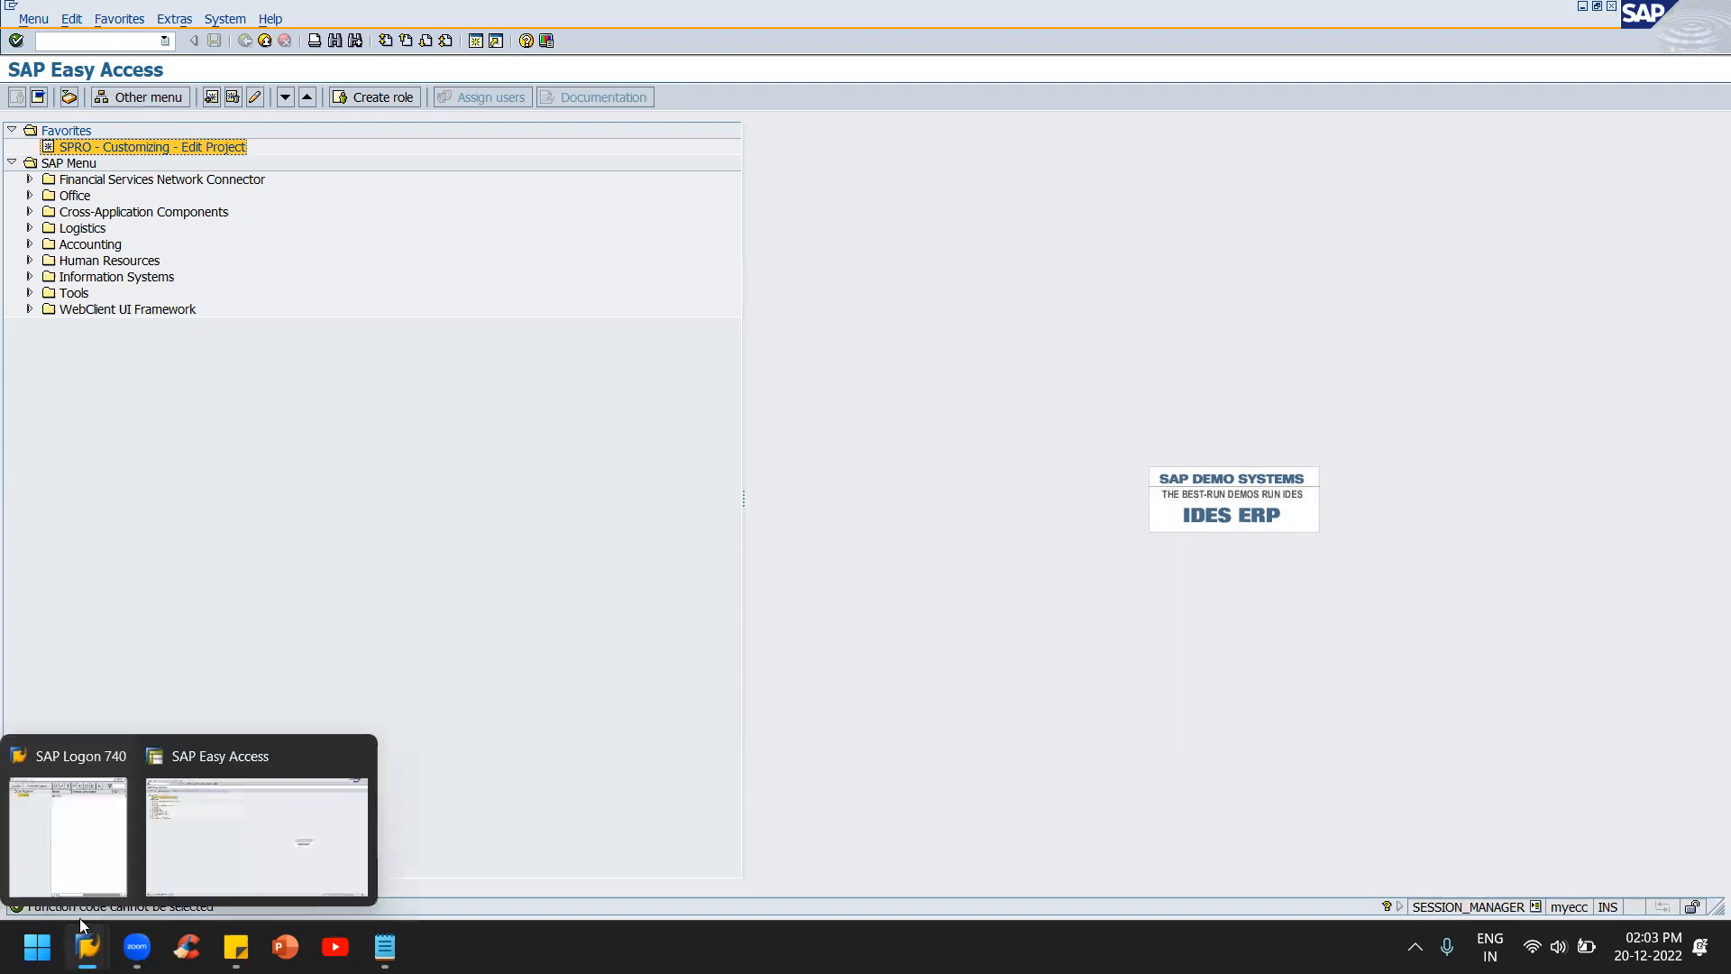
click(226, 801)
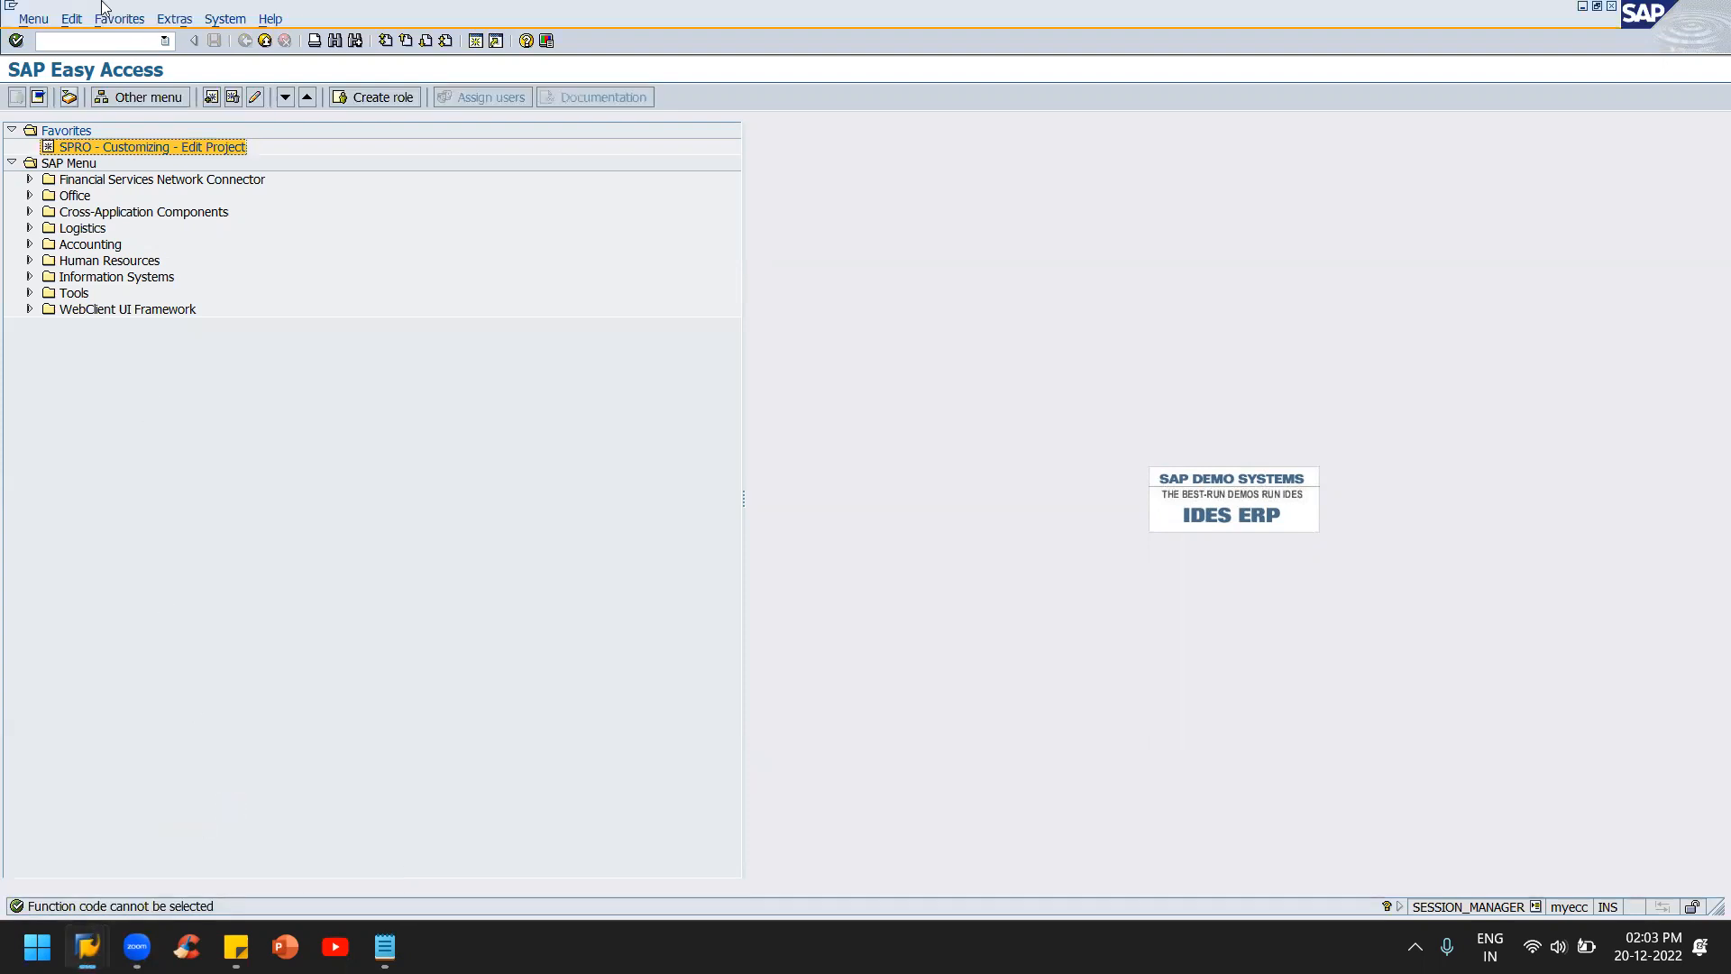
click(86, 43)
text(fagll03)
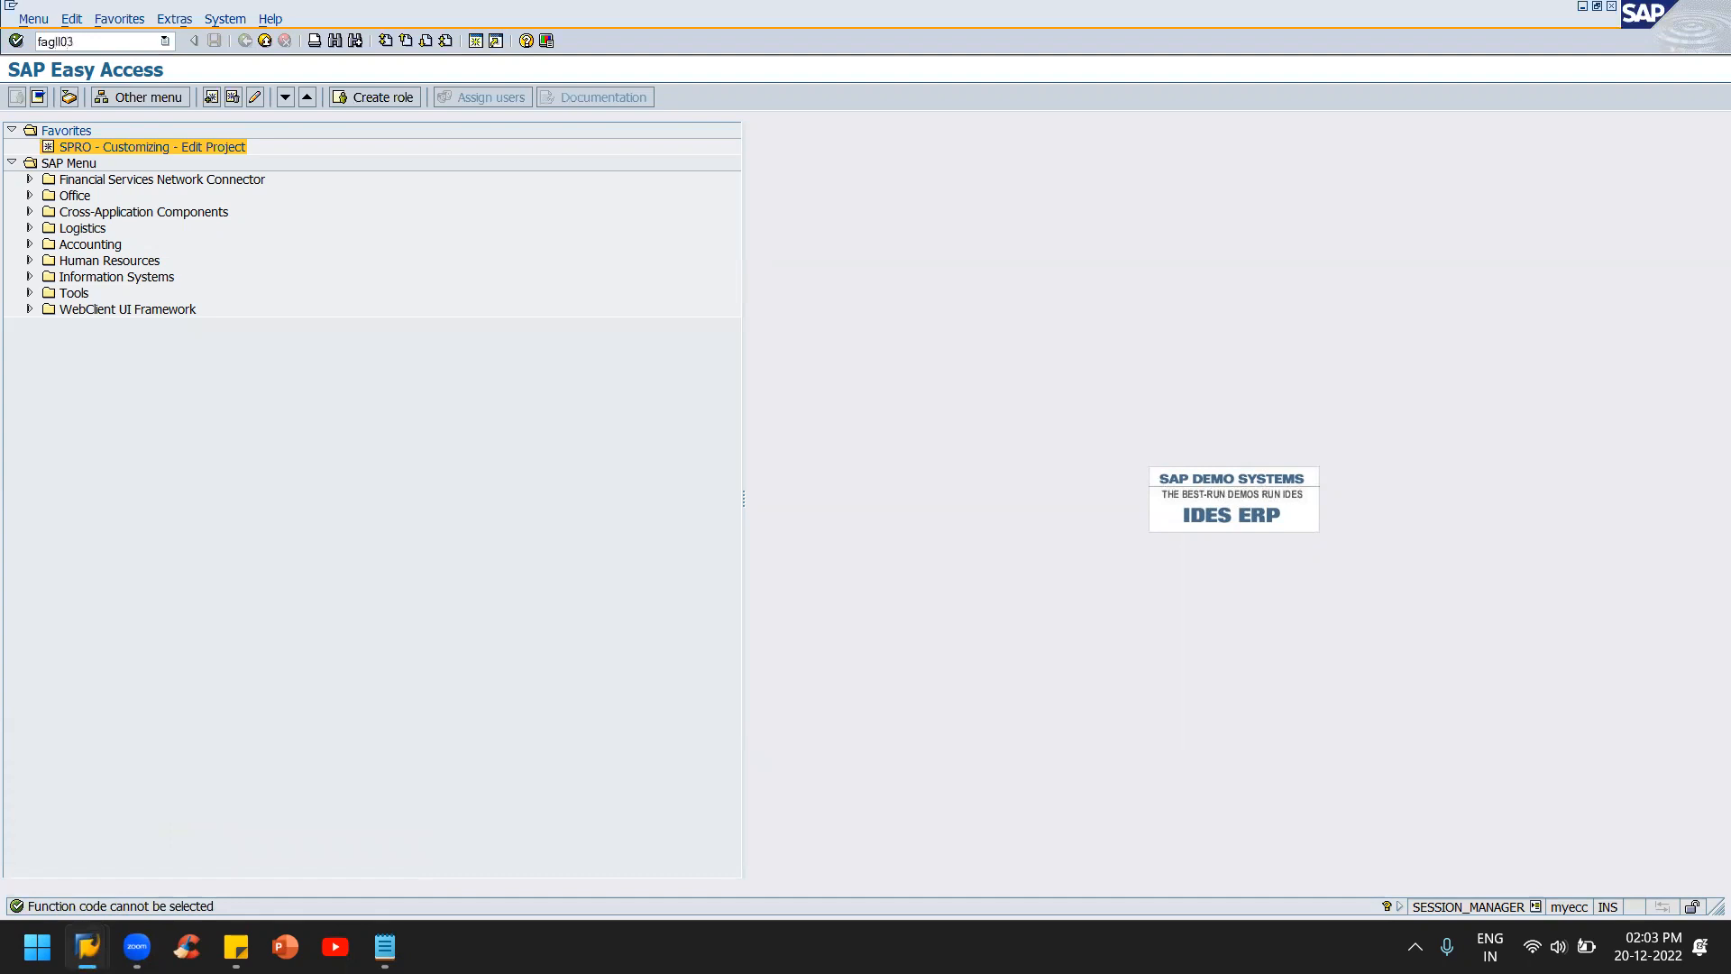
key(Return)
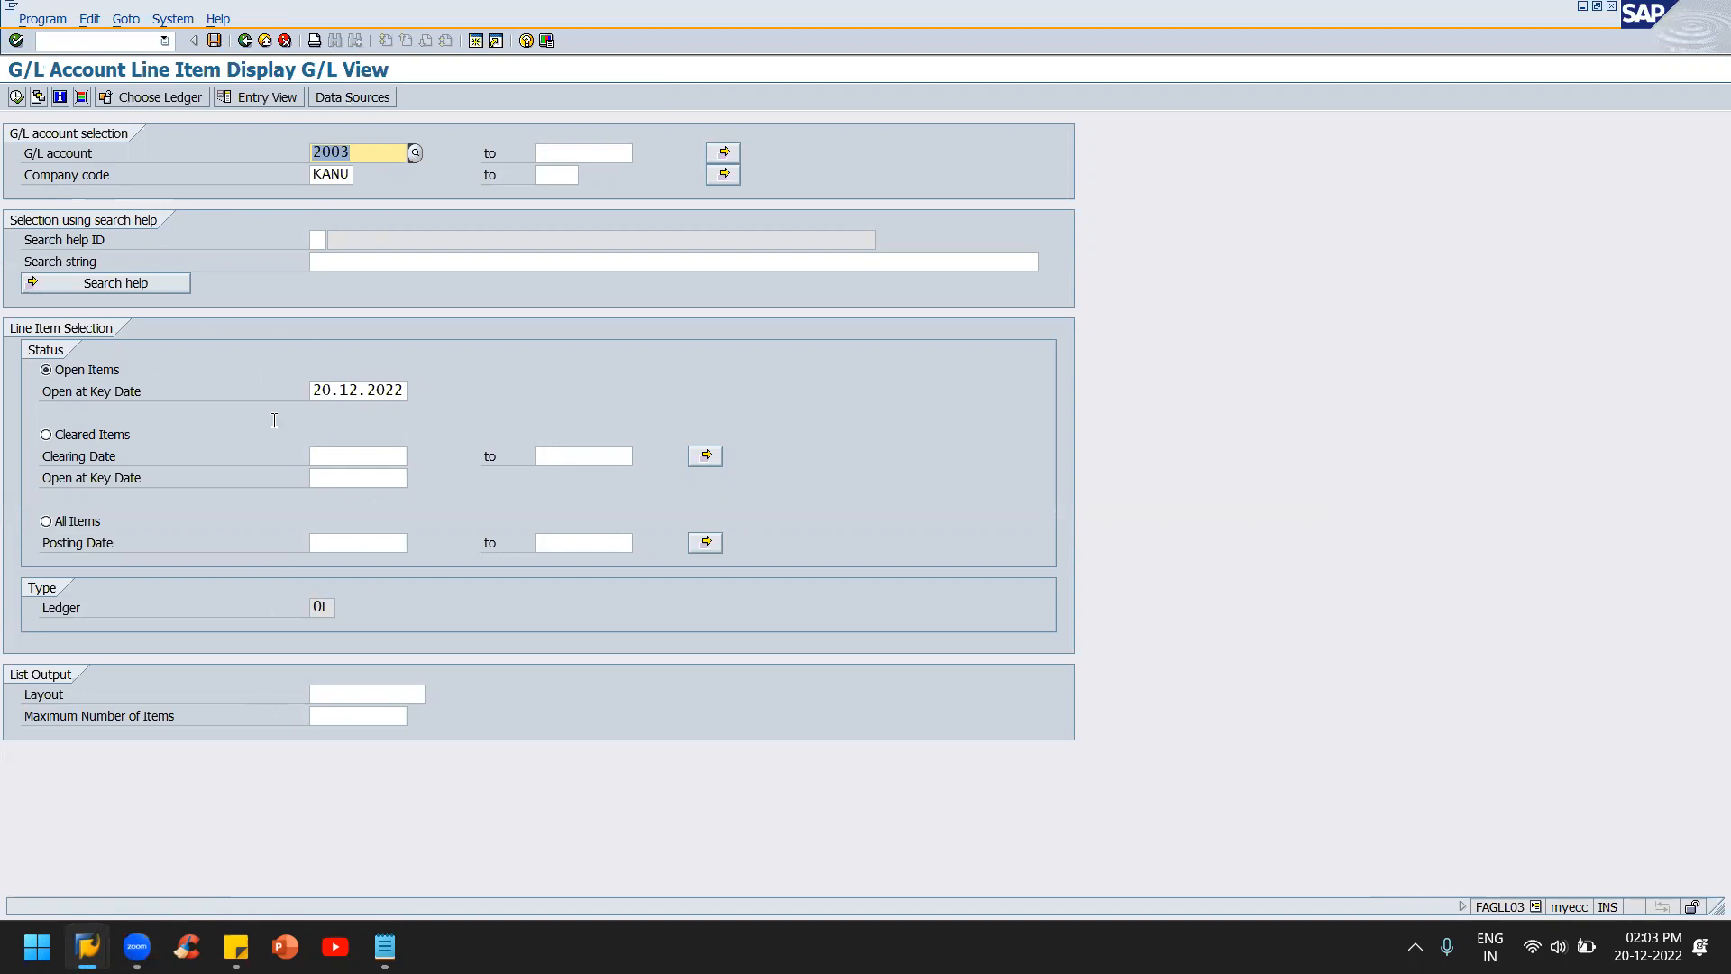
- Look up the Rent Payable G/L account in chart of accounts KANU, display its open line items, and return to the selection screen
click(371, 150)
click(417, 154)
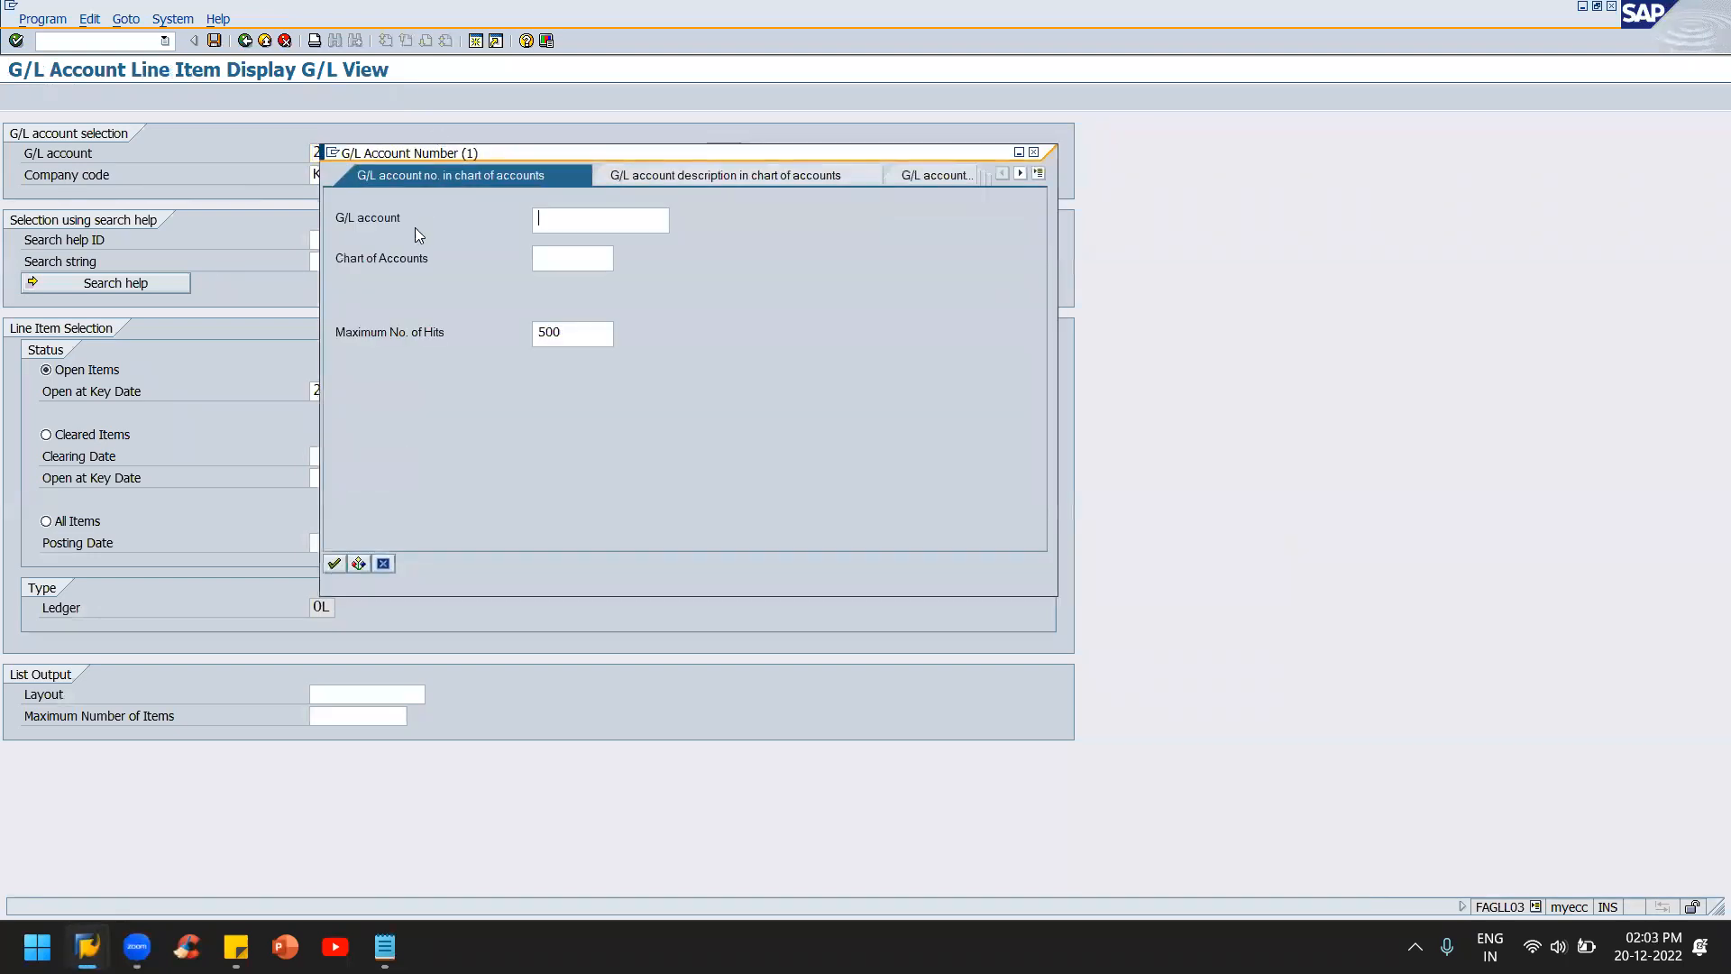
key(Tab)
text(kanu)
key(shift+Tab)
text(+)
key(Return)
text(*)
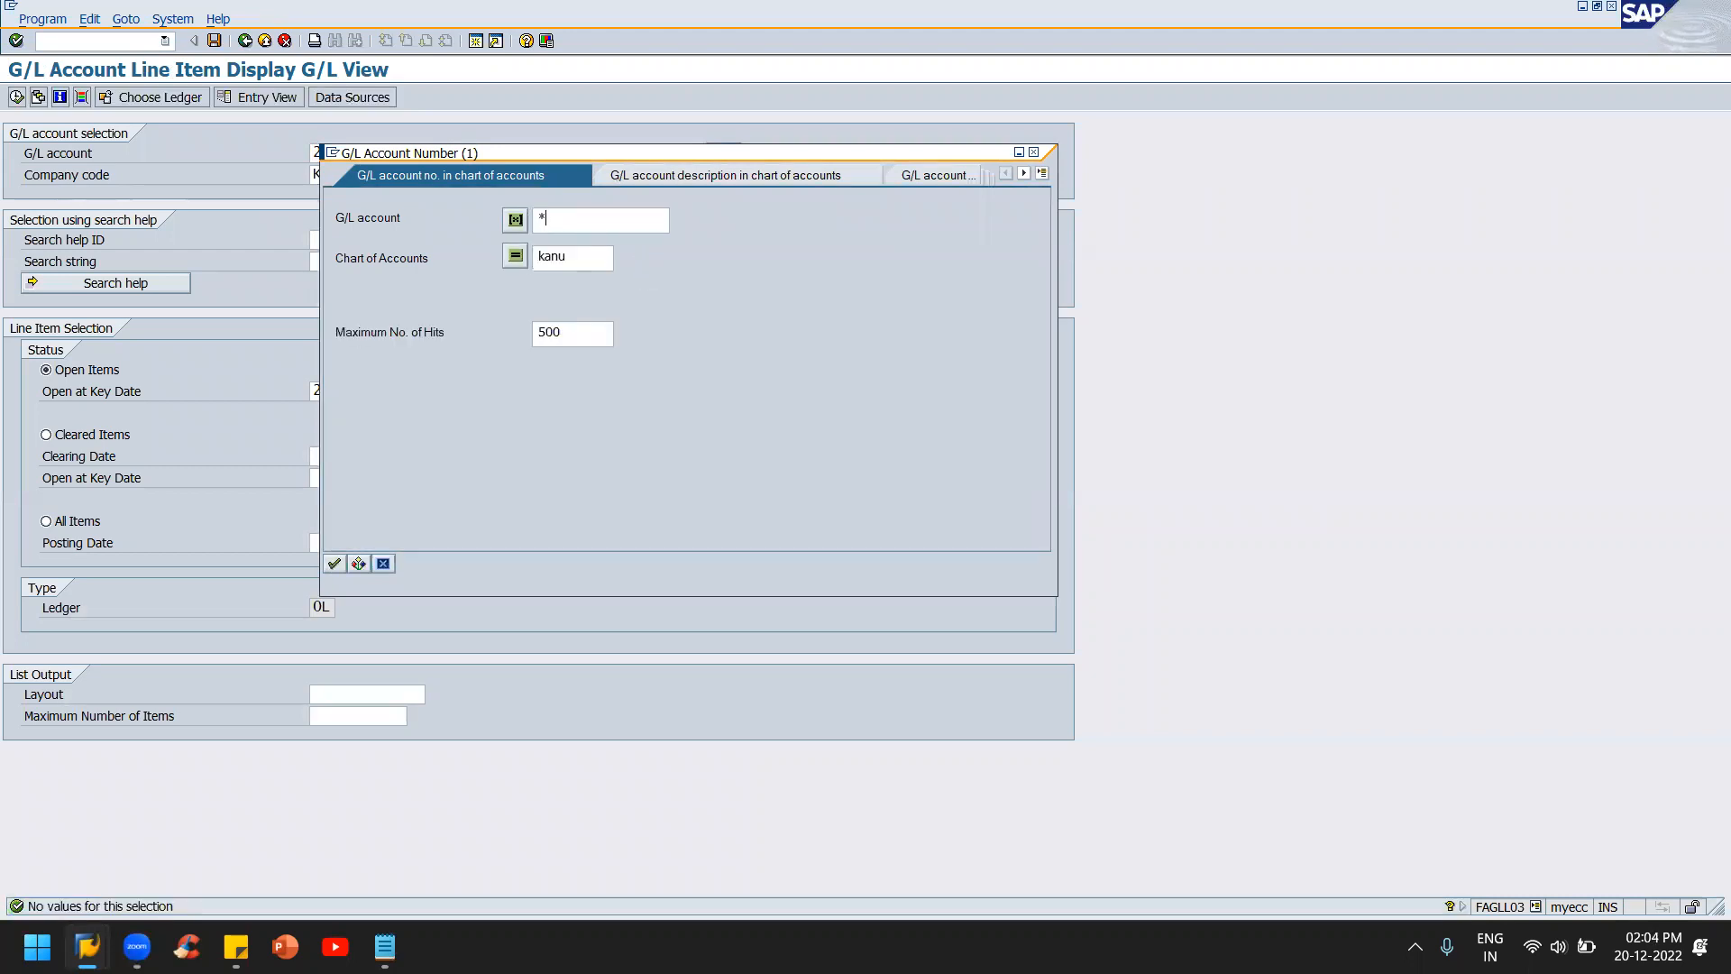
key(Return)
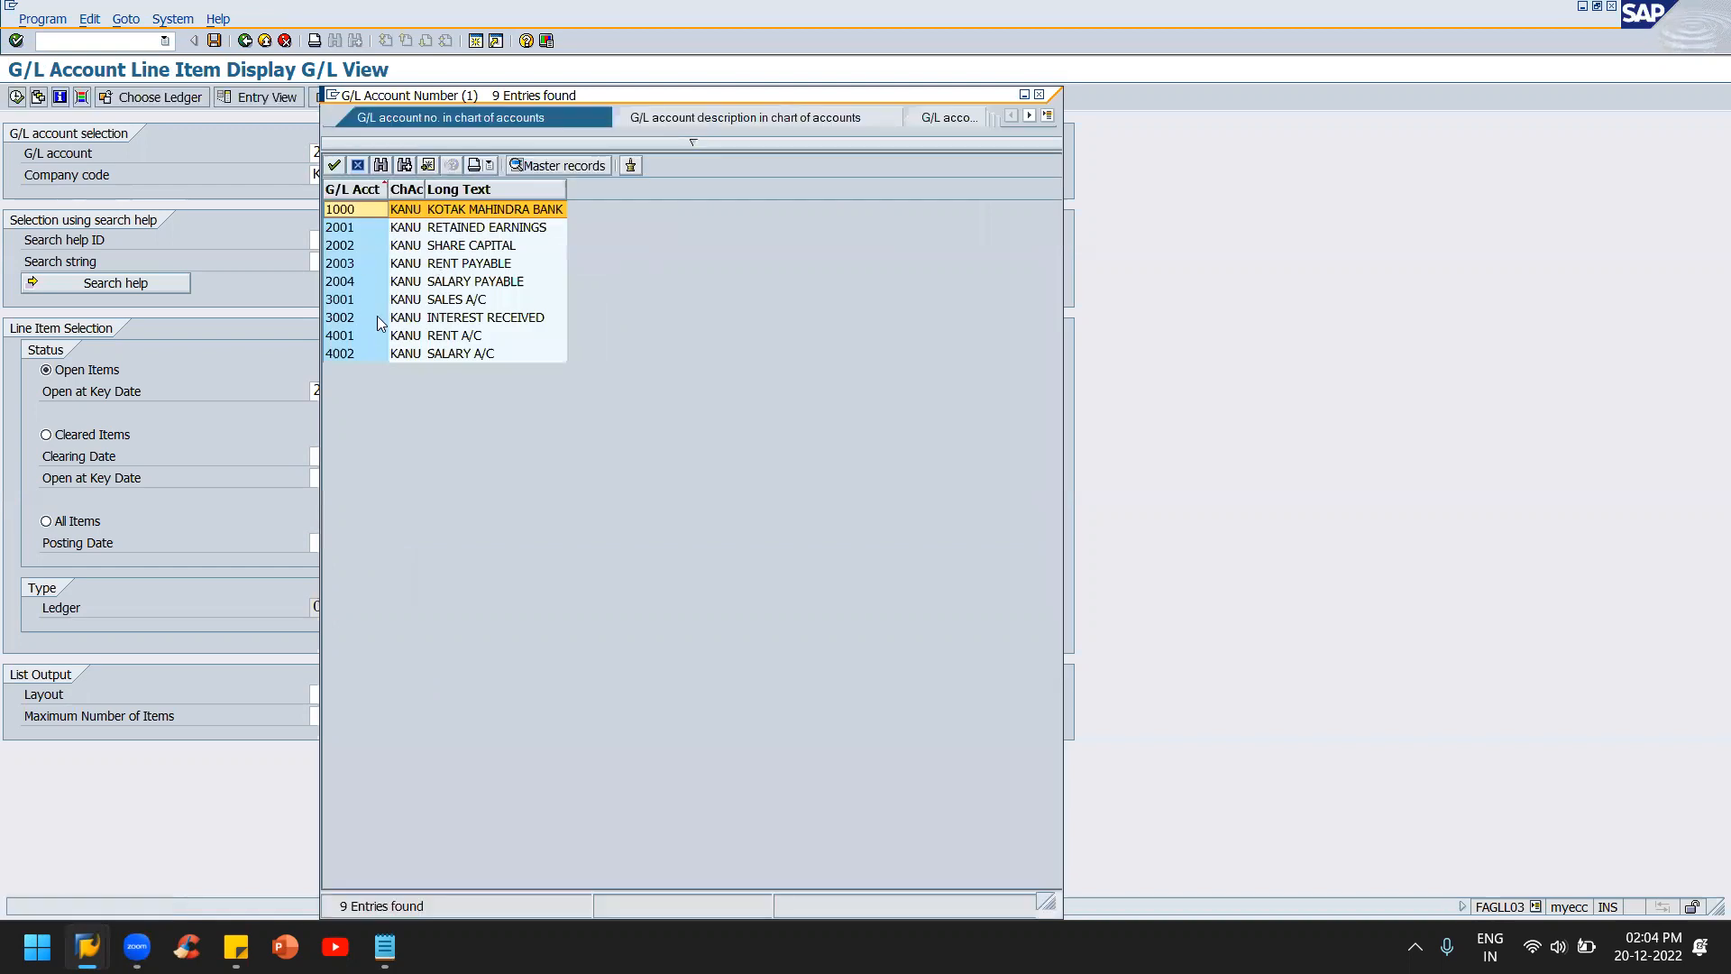
double_click(403, 263)
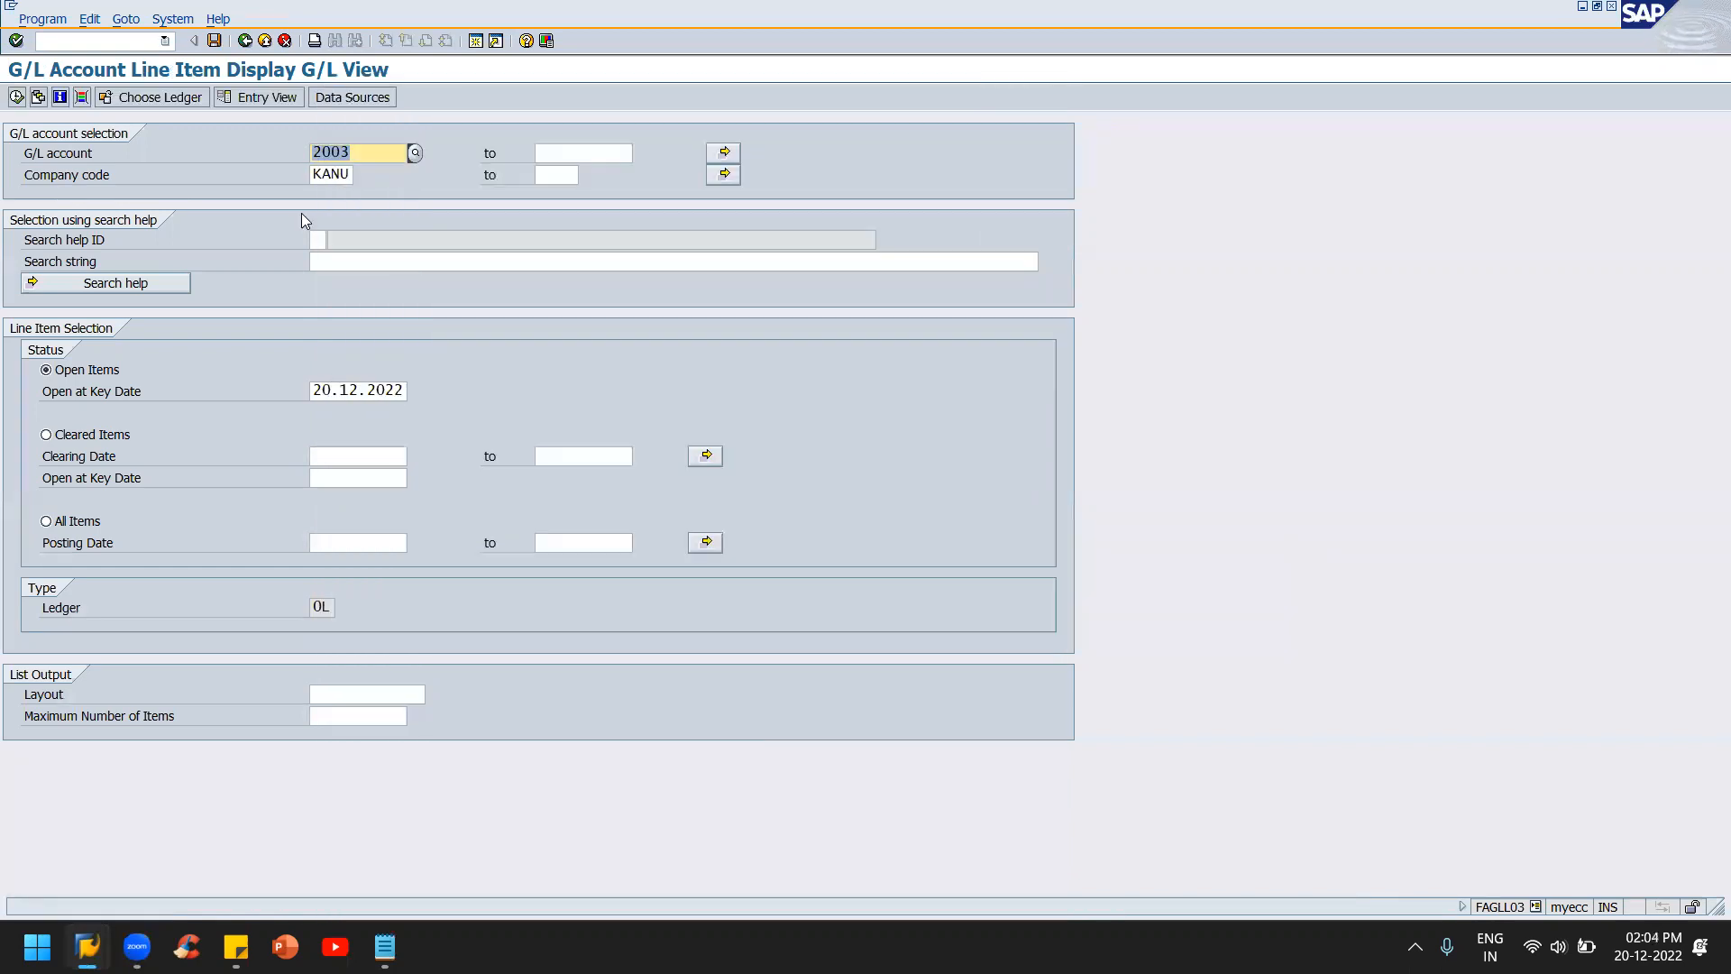
click(17, 98)
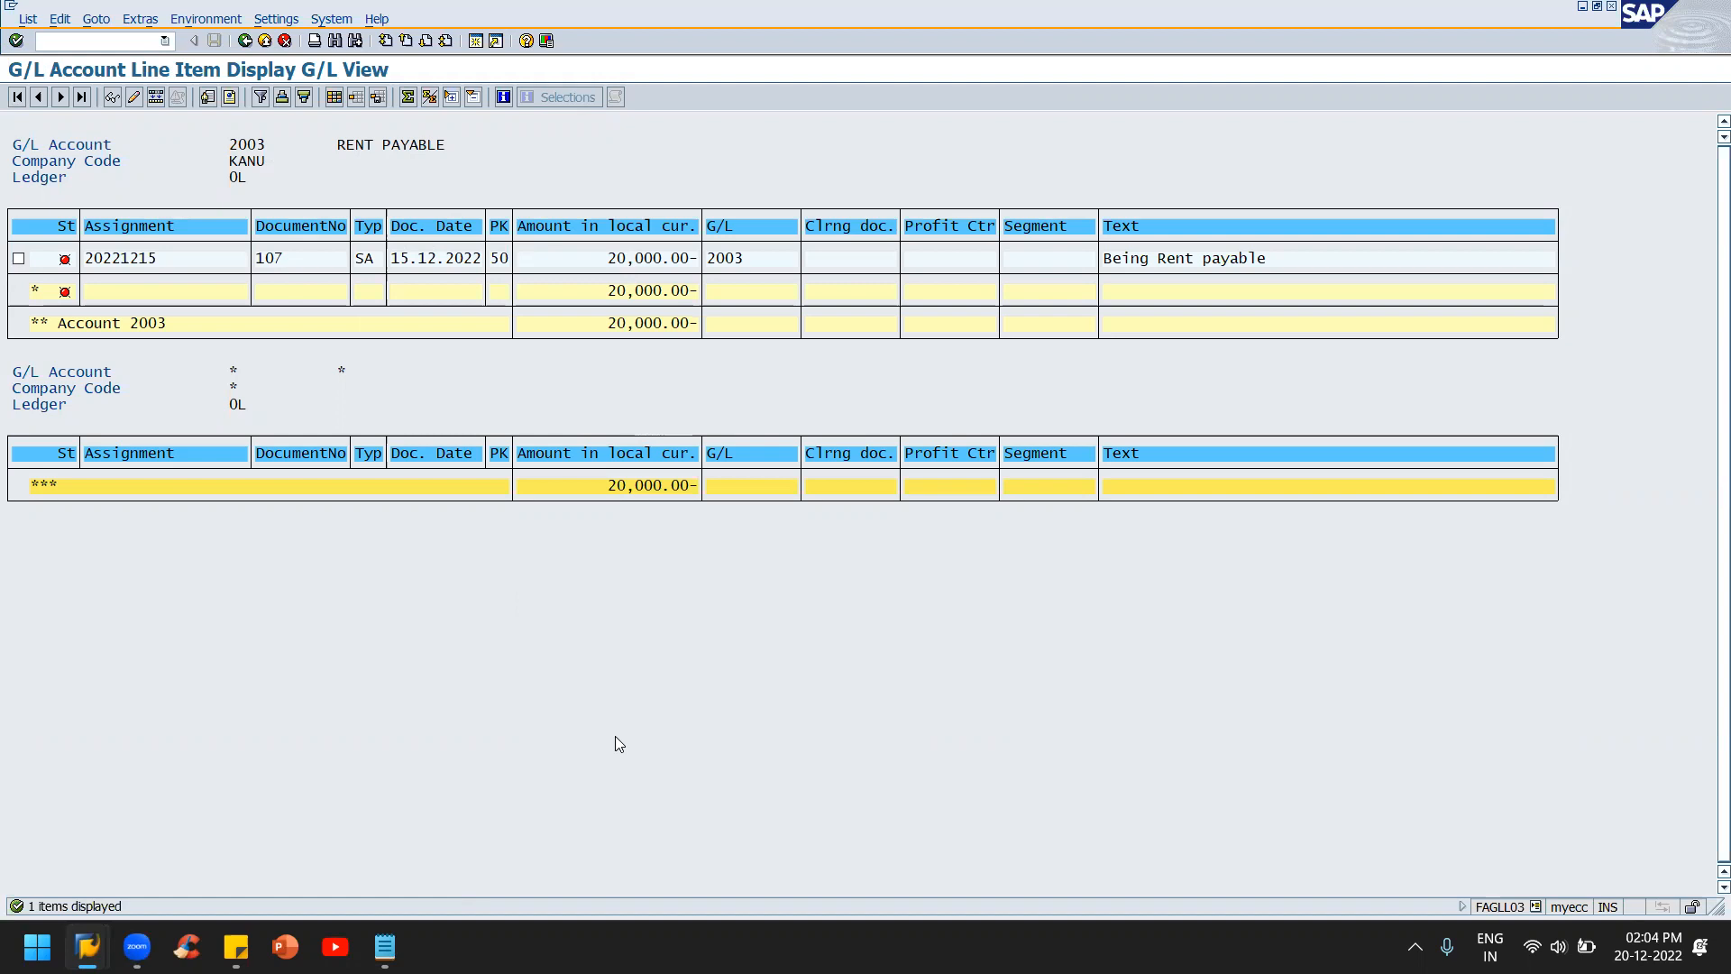
key(F3)
- Switch to Notepad and list ">Standard", ">Residual" and ">Partial" on separate lines below the heading, after a blank line
key(alt+Tab)
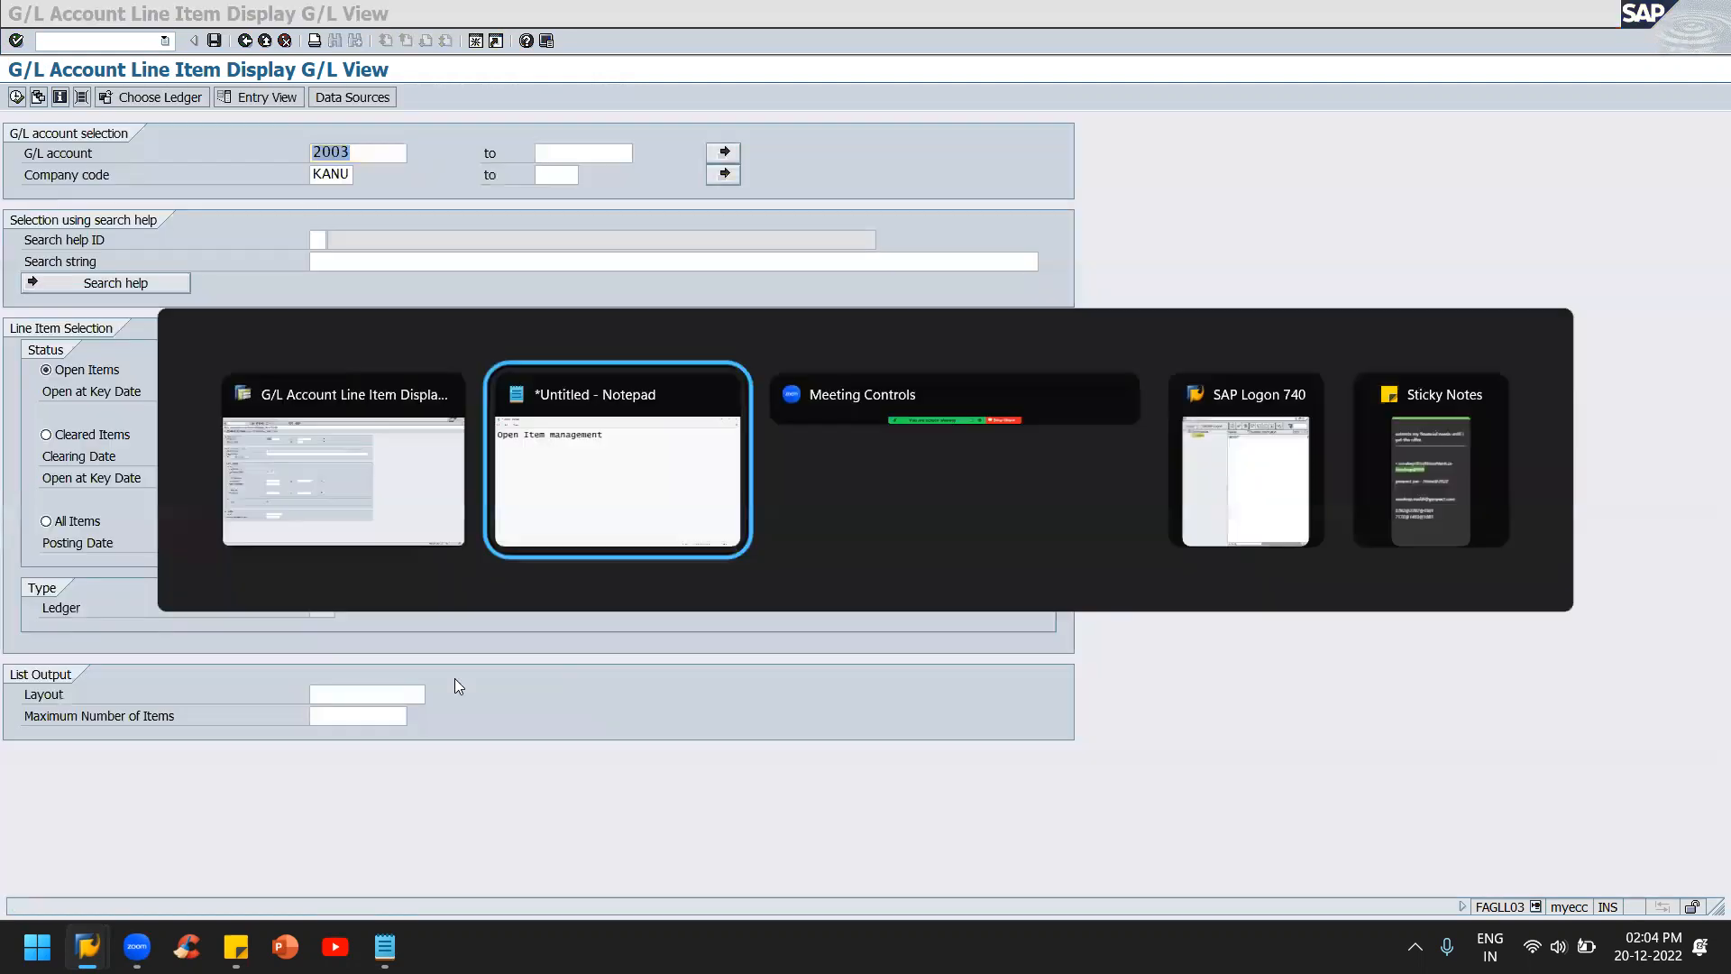
key(Return)
key(Return)
text(>)
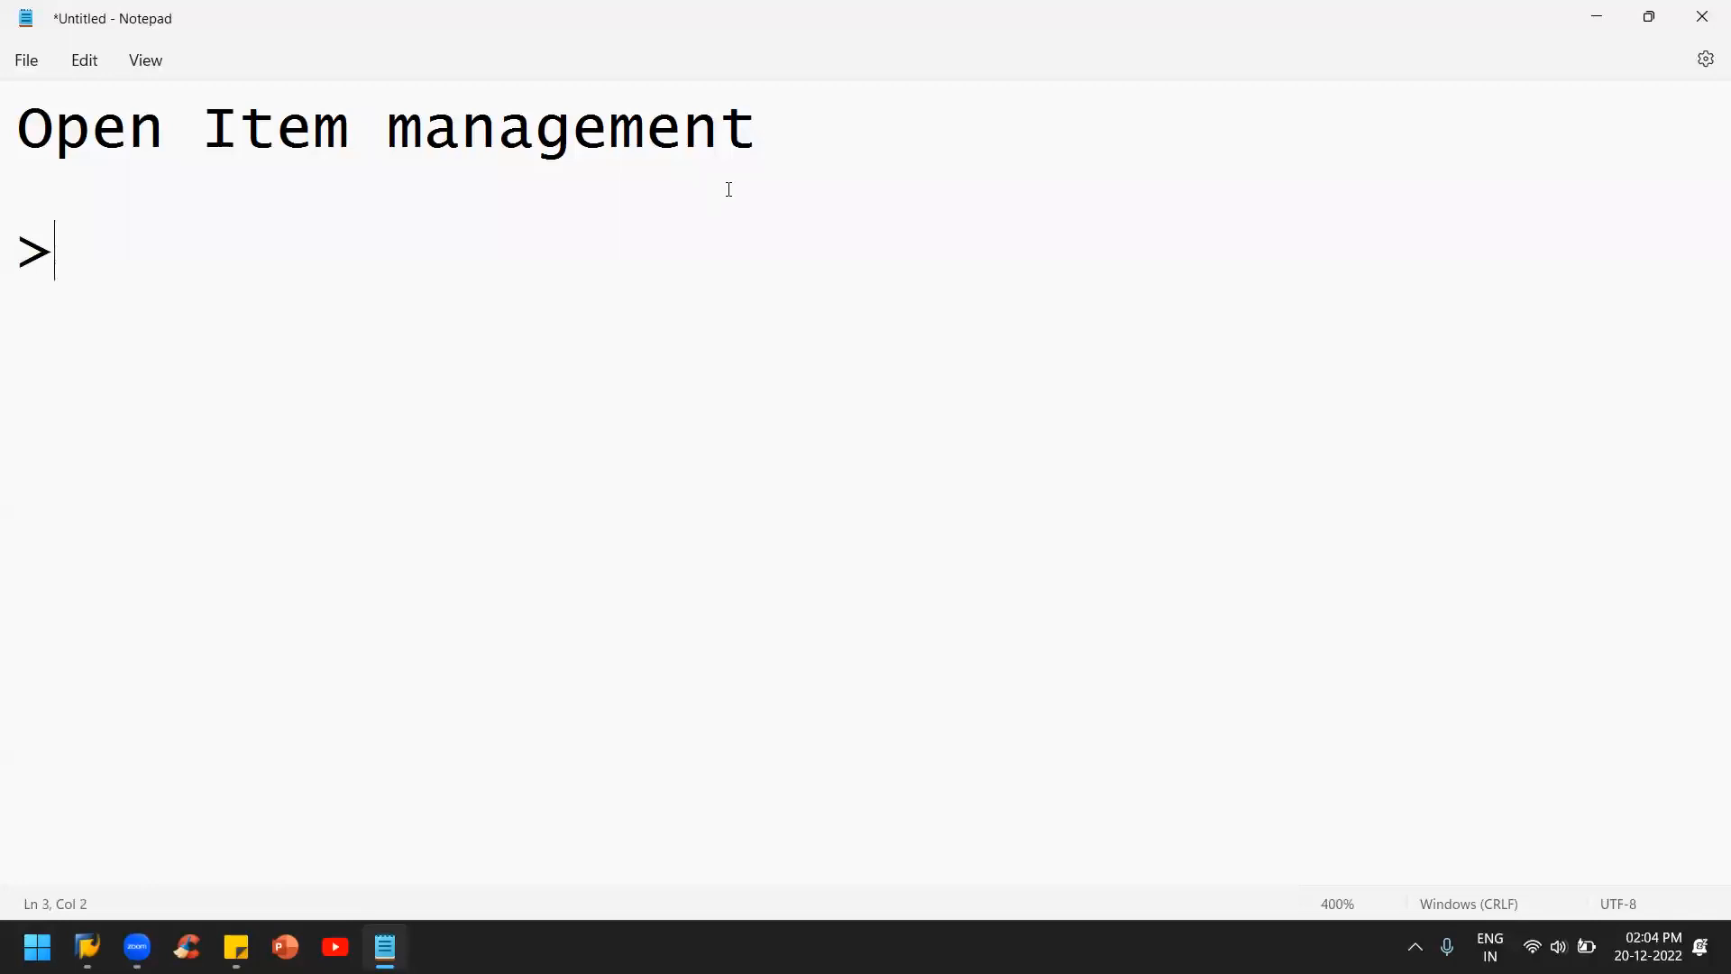
text(Sta)
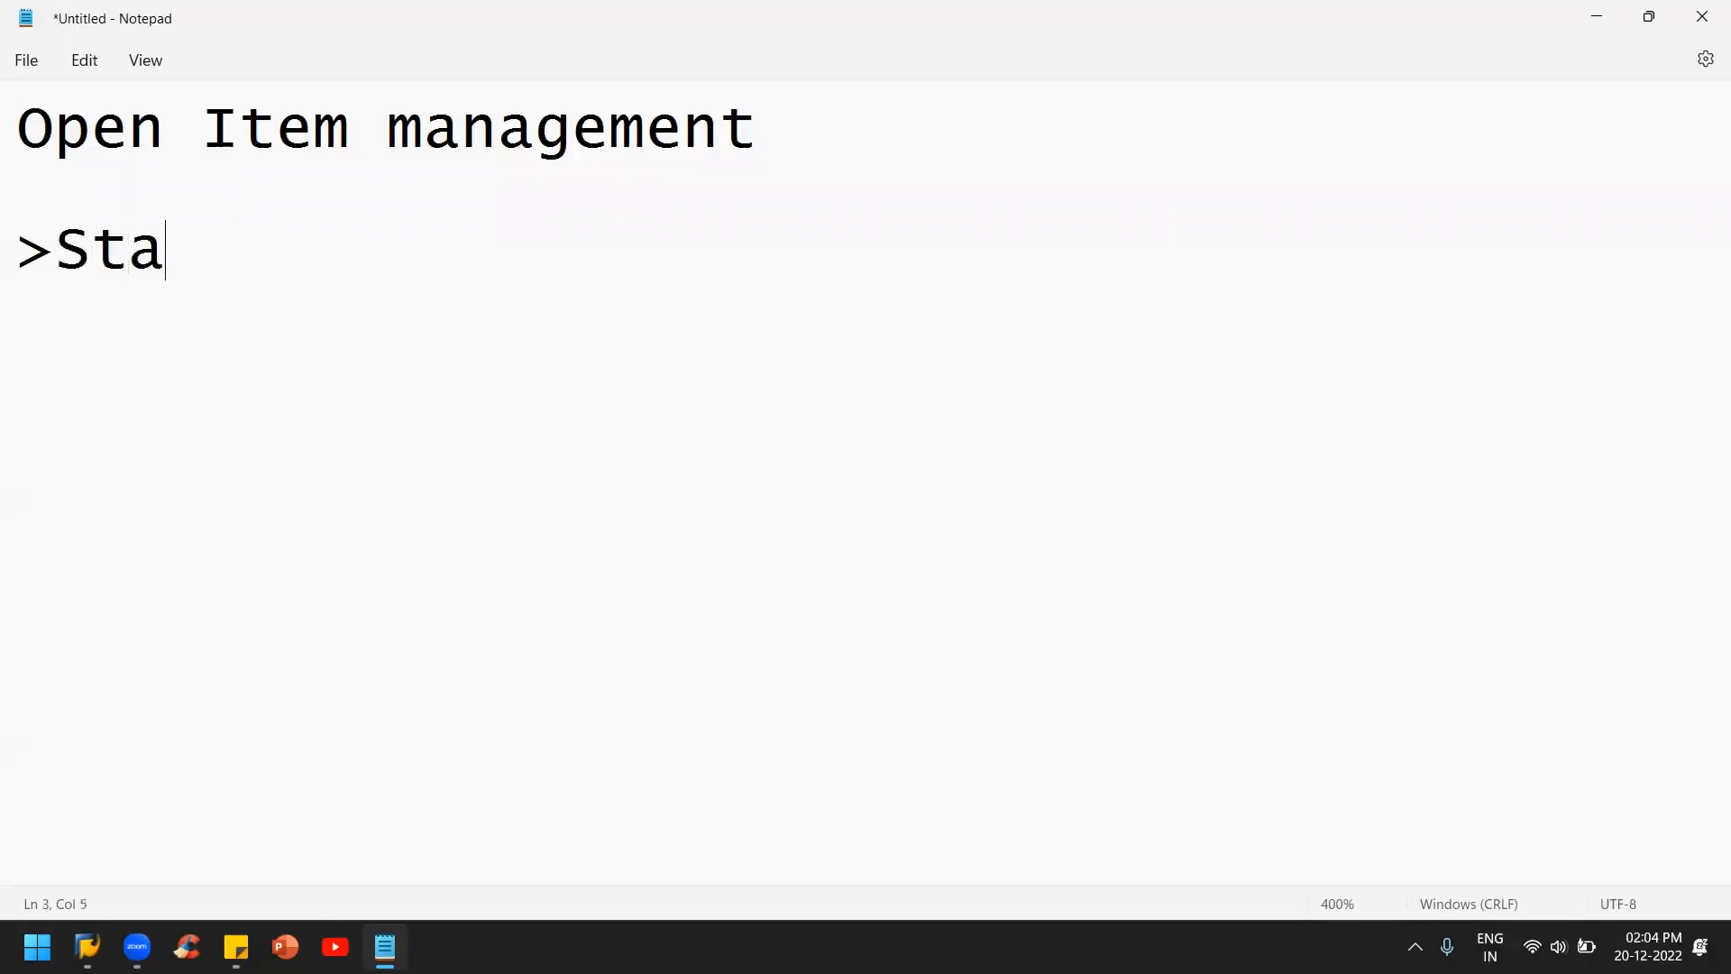
text(ndard)
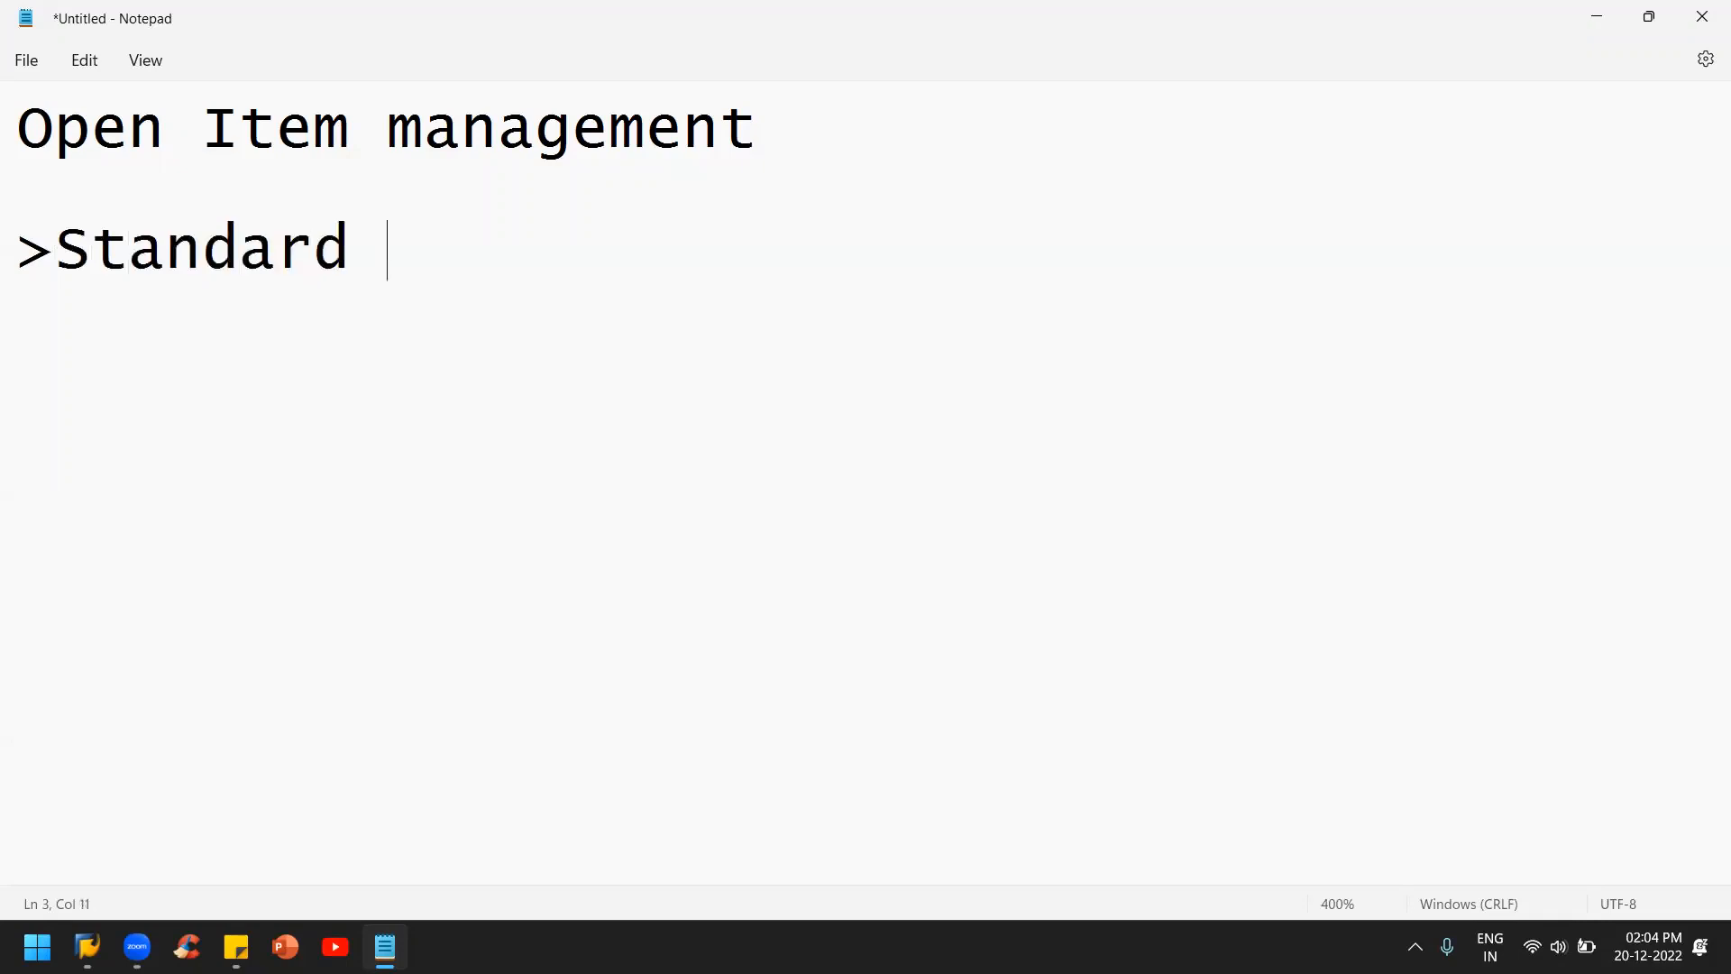
key(Return)
text(>Re)
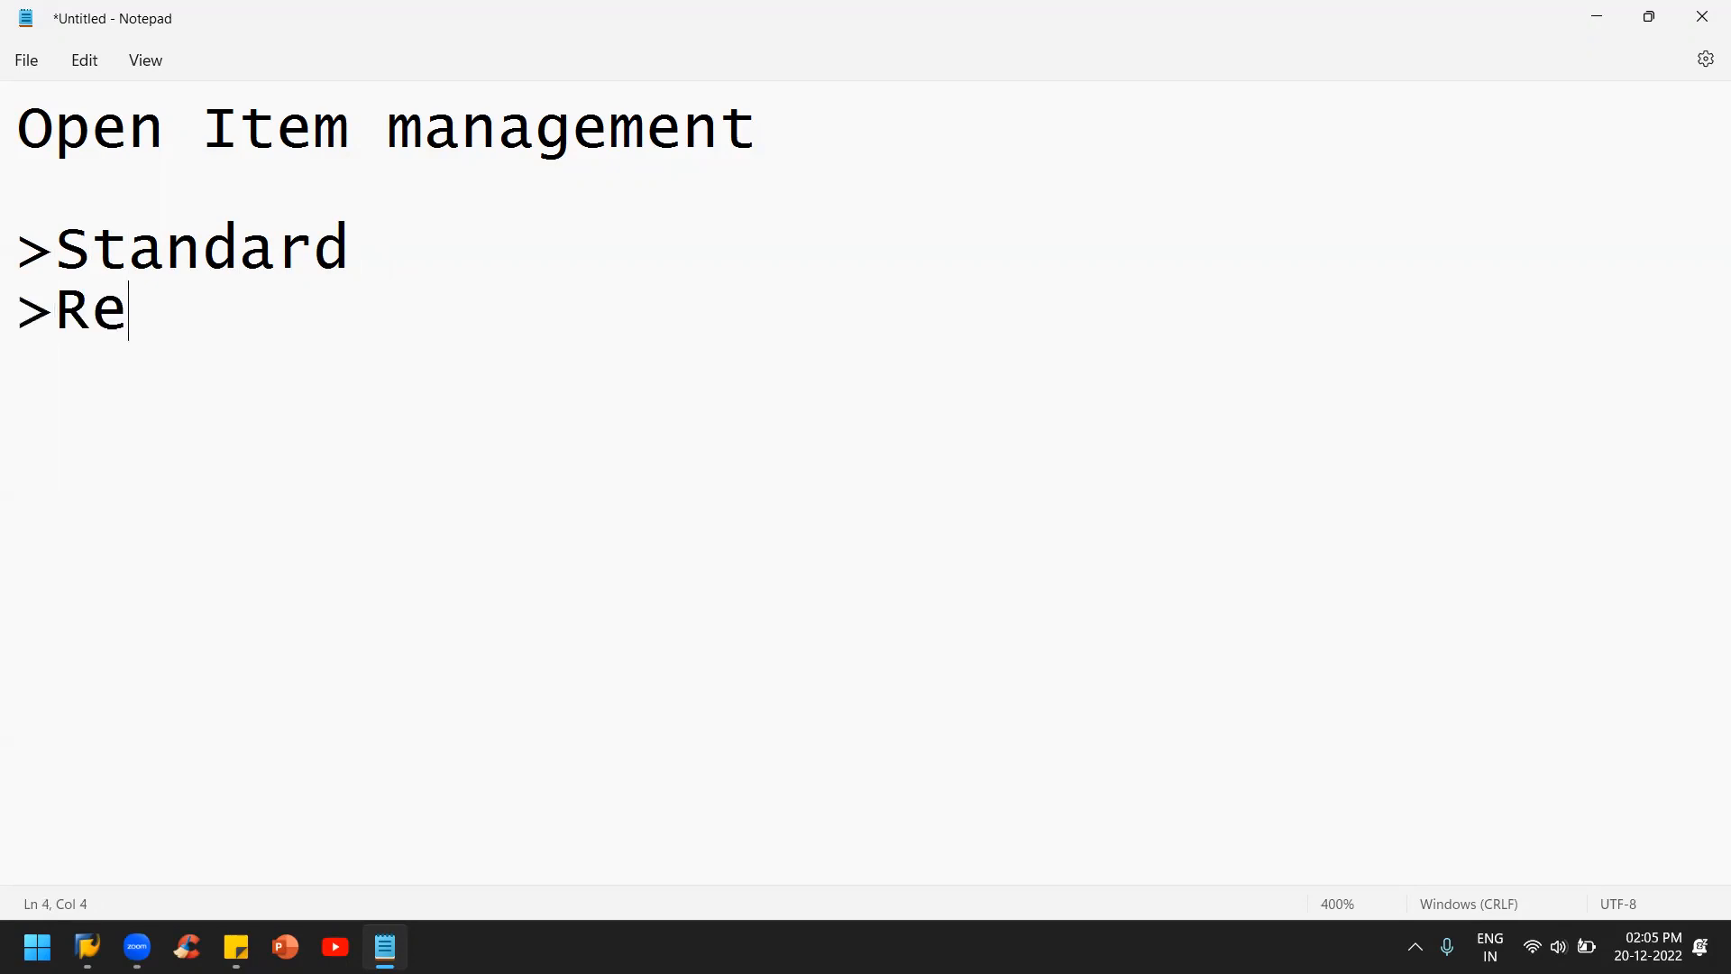
text(sidual)
key(Return)
text(>)
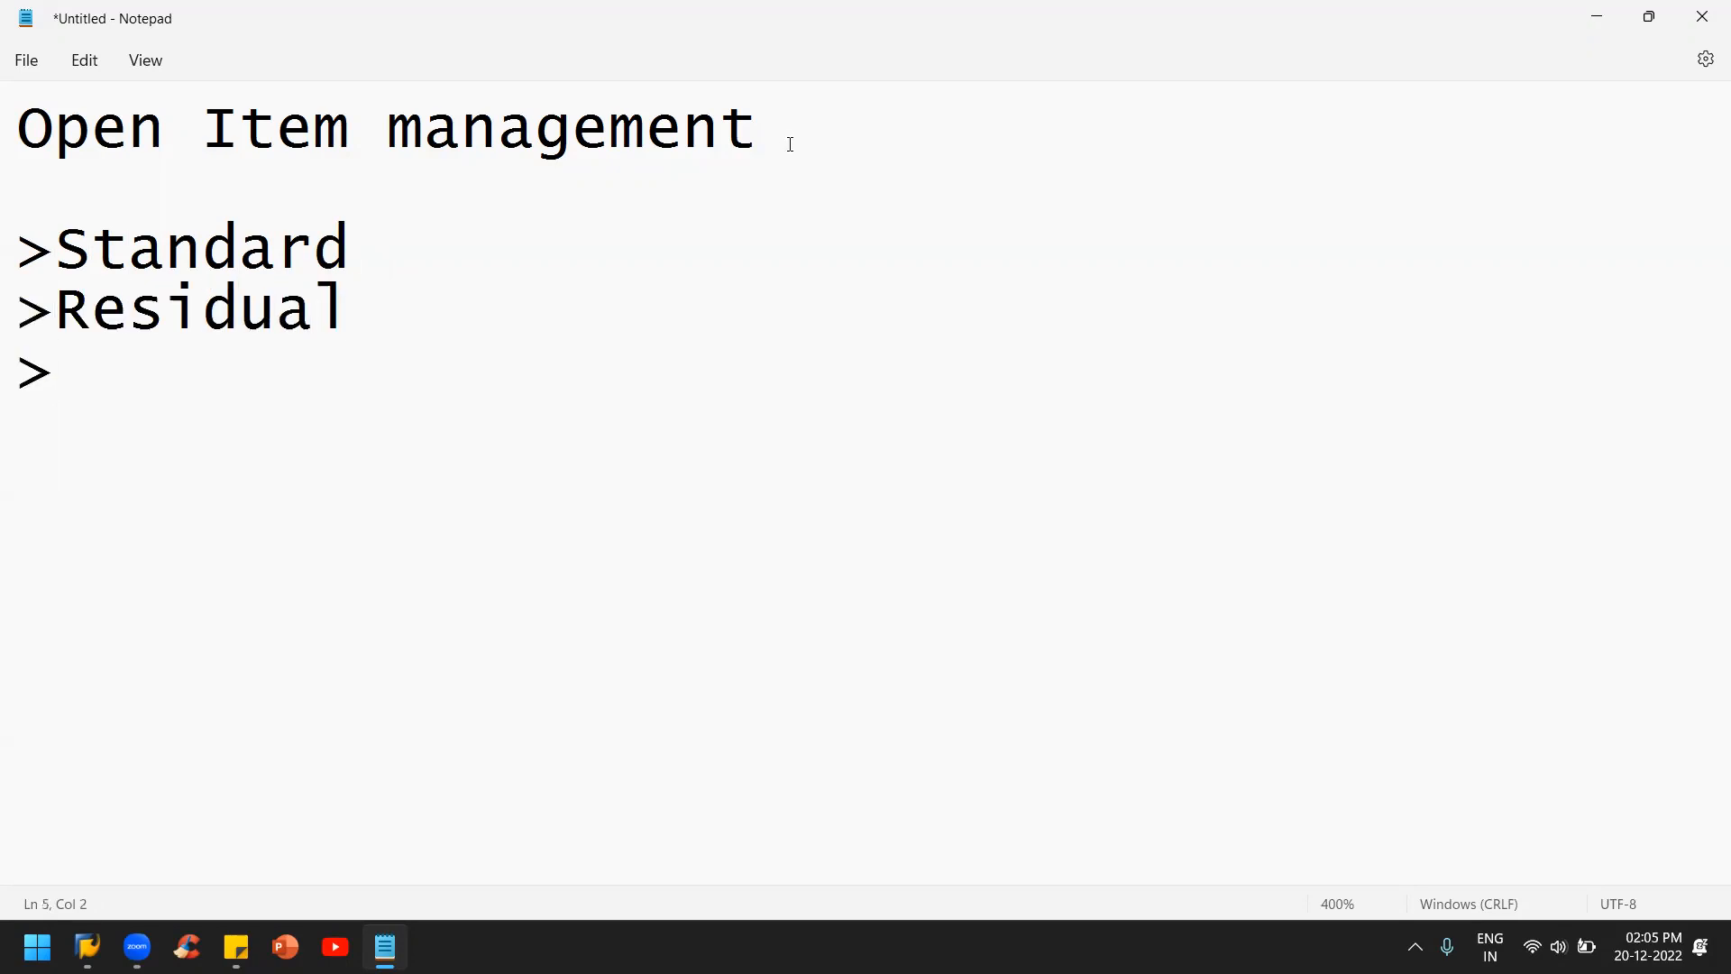
text(Par)
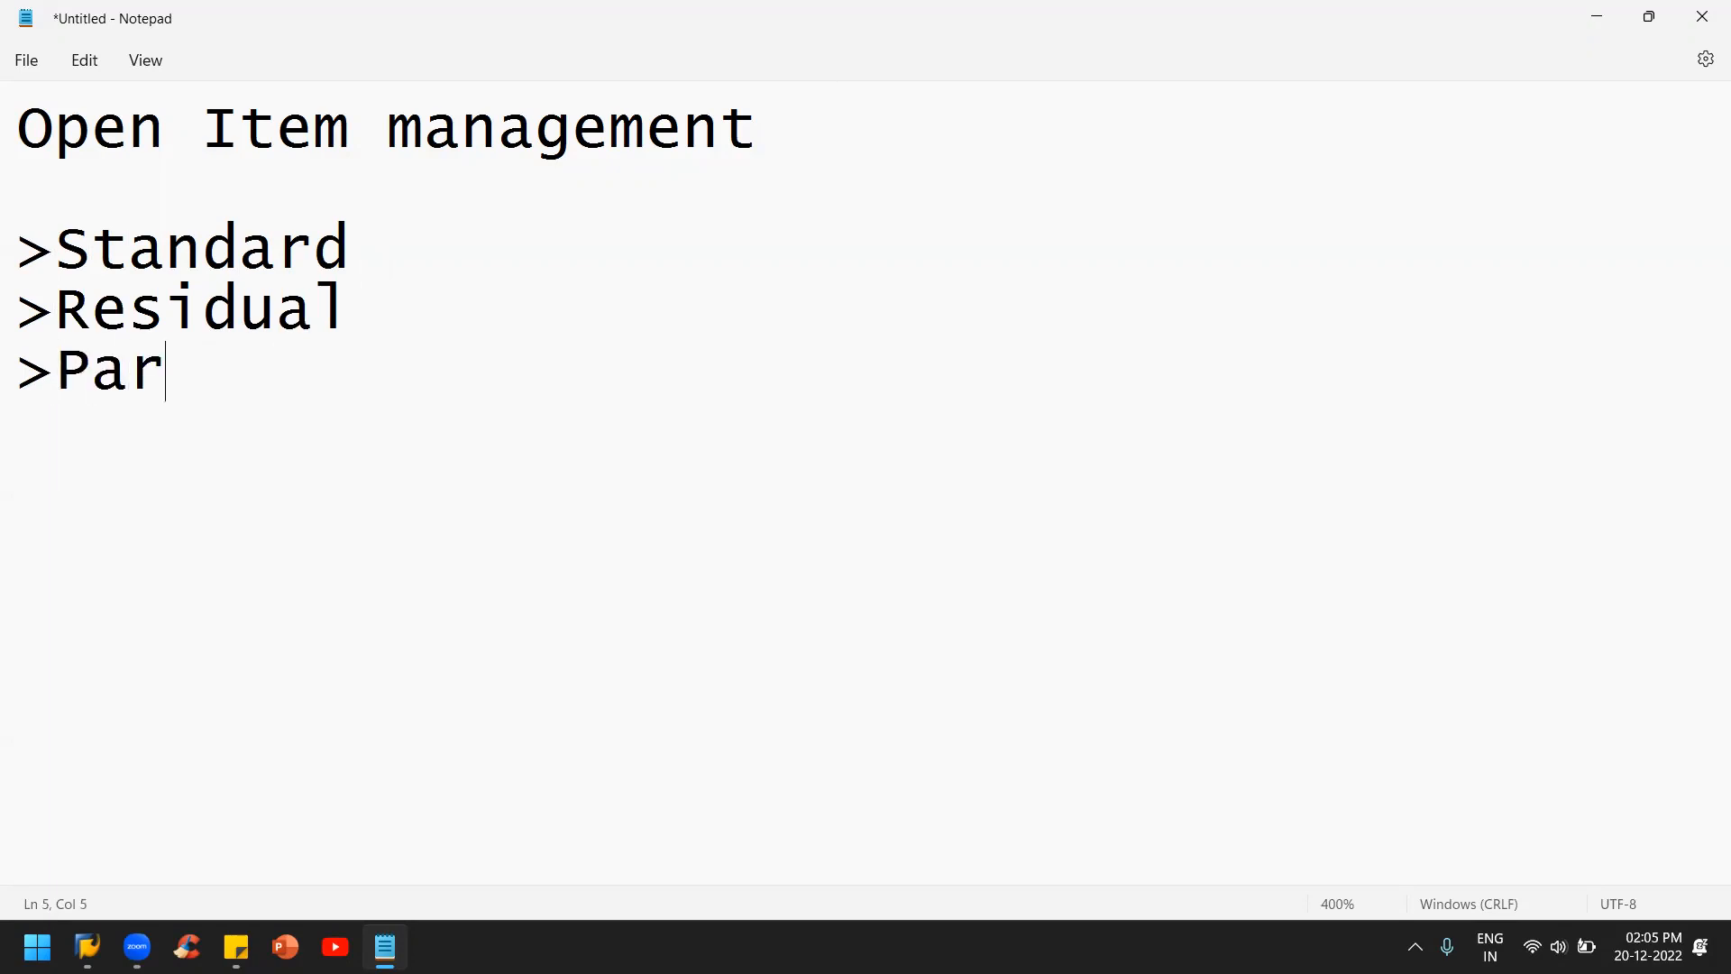
text(tial)
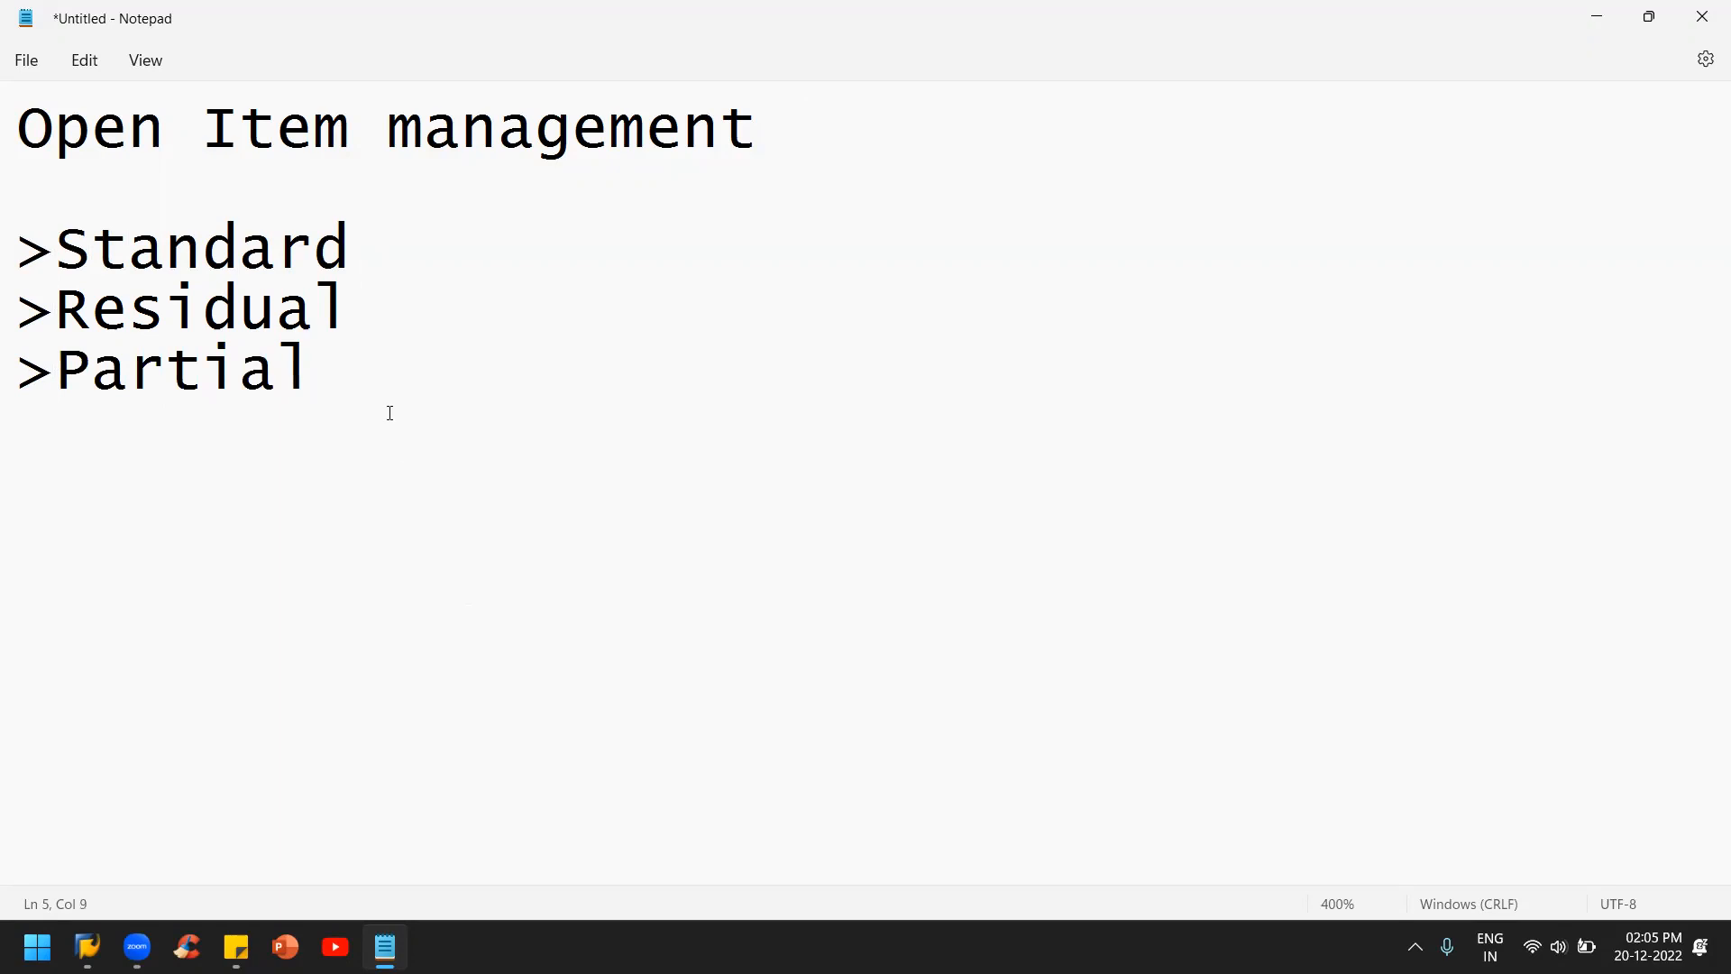
click(390, 254)
click(369, 315)
- Switch back to SAP and open the Easy Access menu in a separate session, keeping the line item display window
key(alt+Tab)
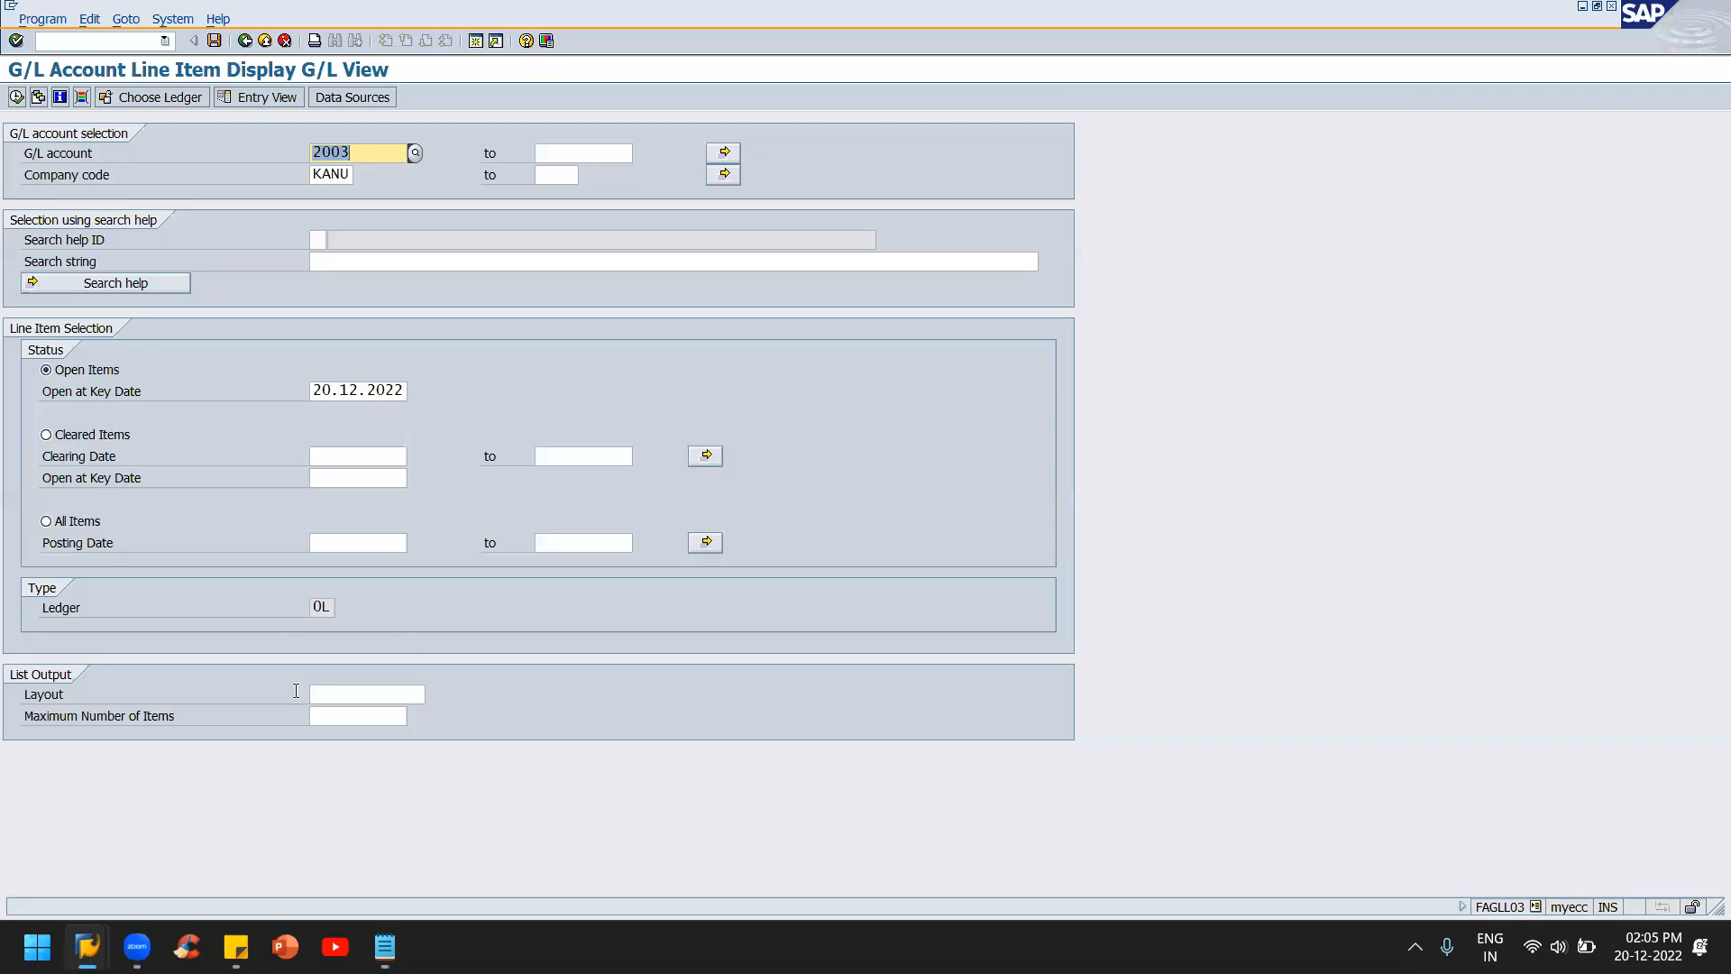
key(alt+Tab)
key(alt+Tab)
key(alt+shift+Tab)
key(alt+shift+Tab)
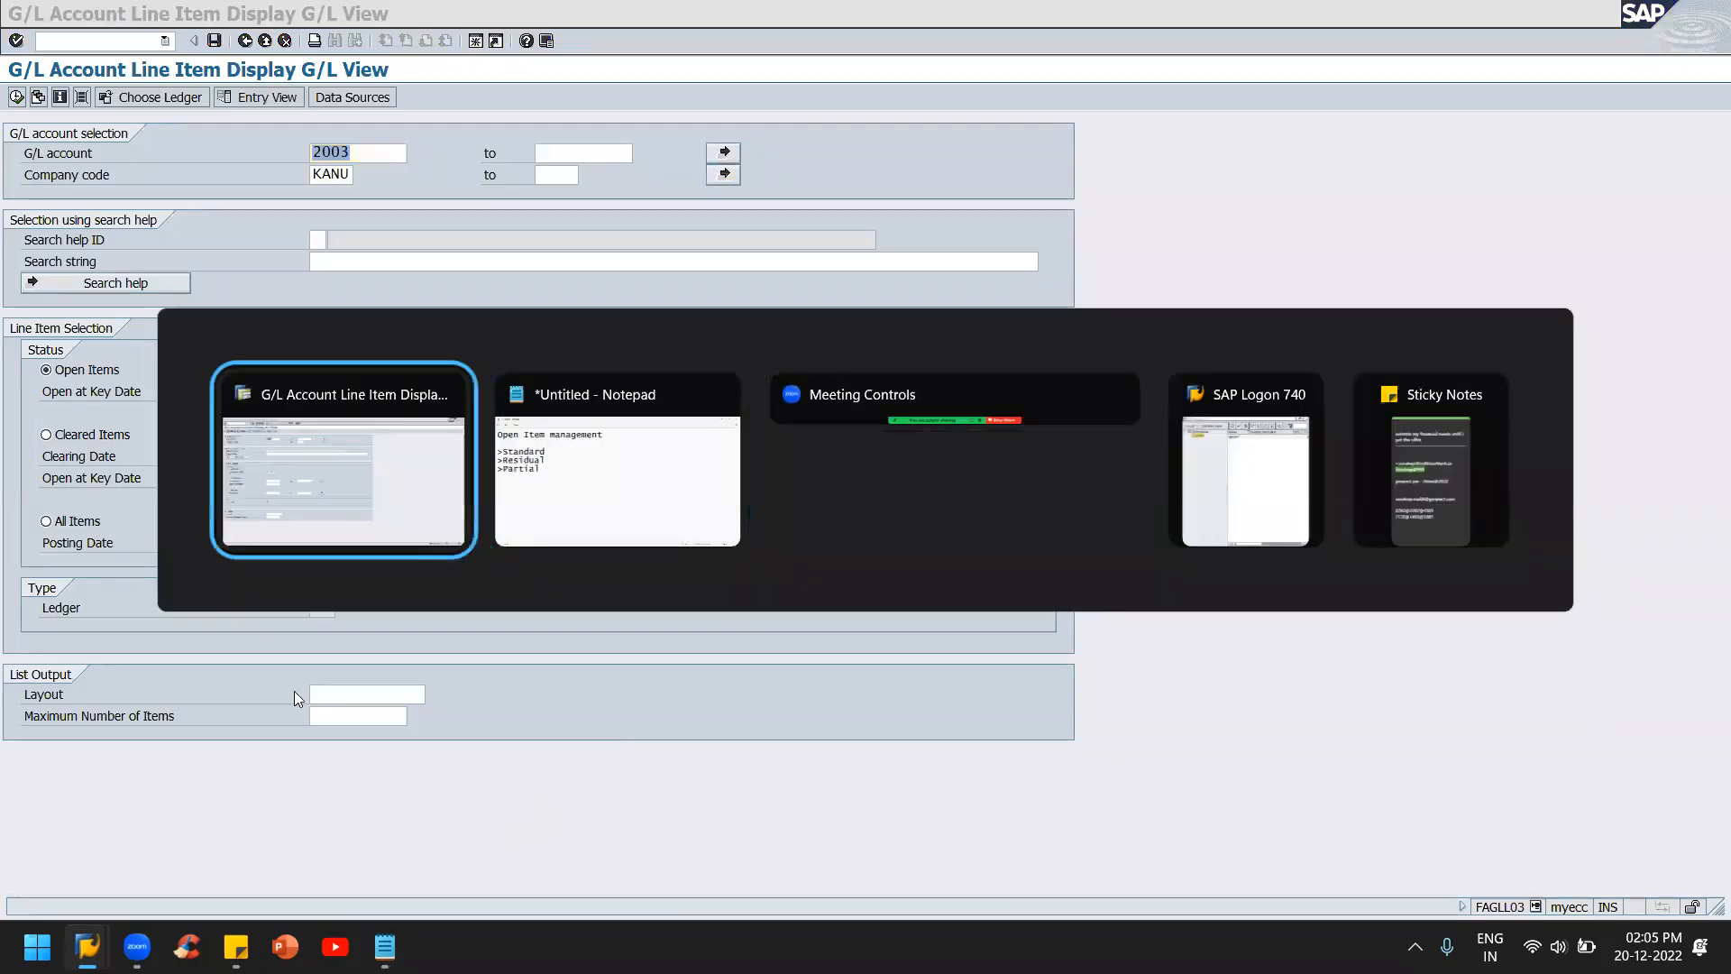
key(F3)
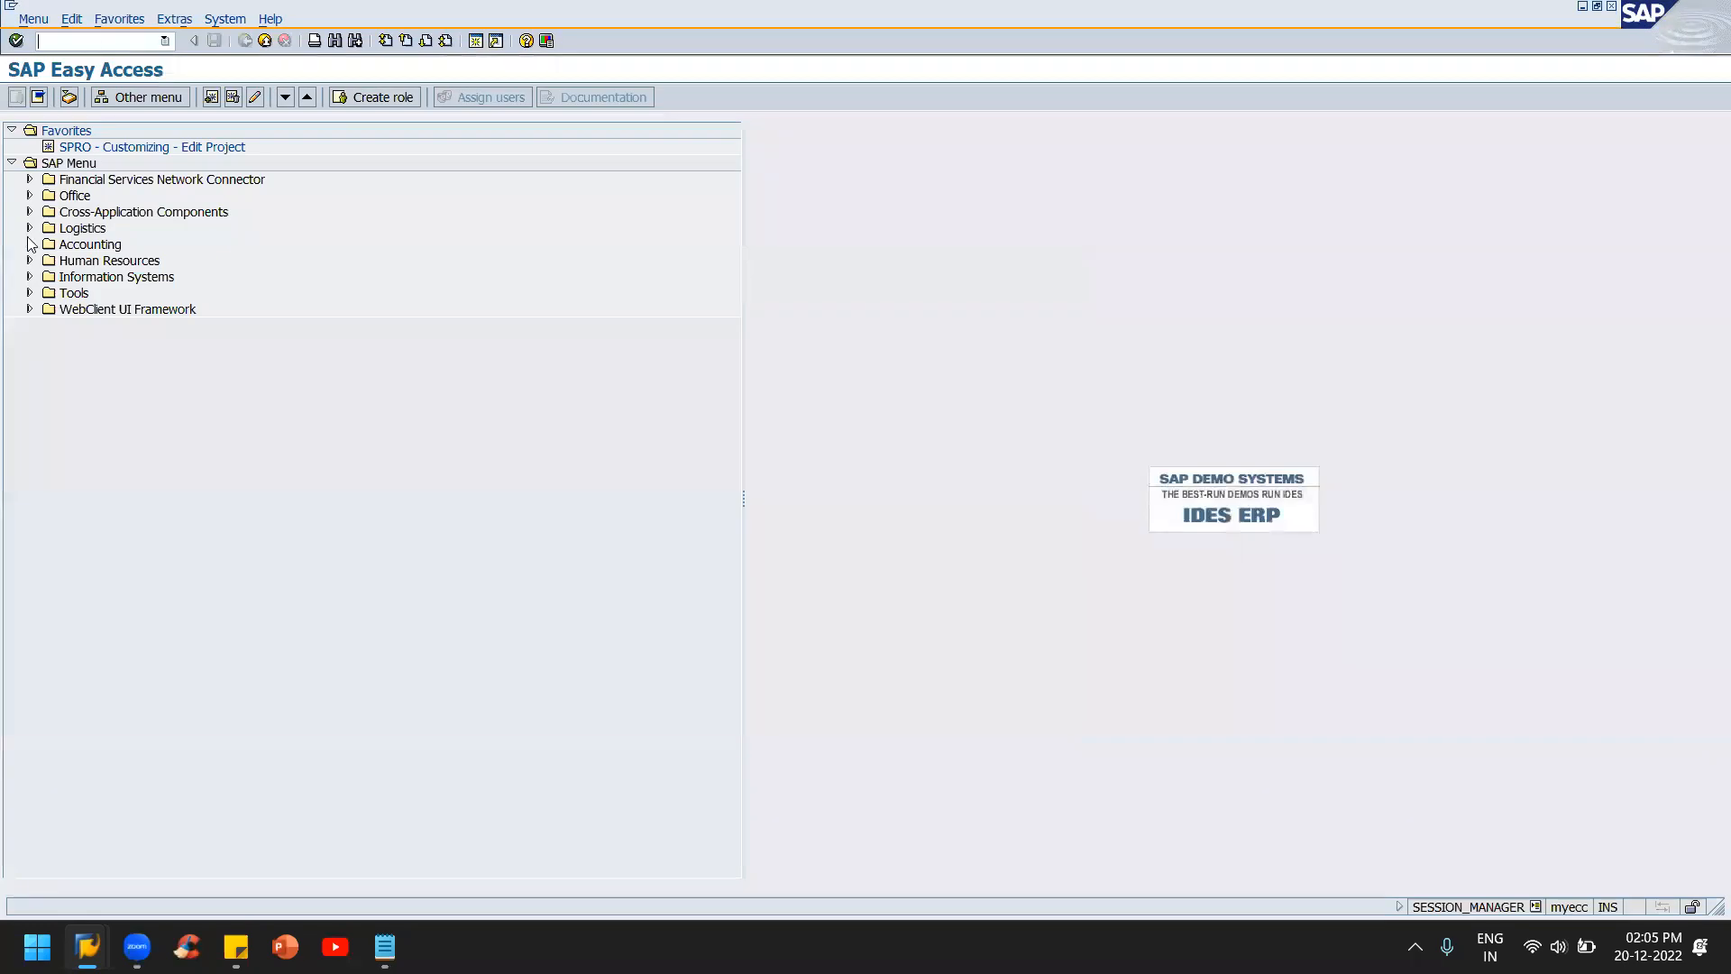
- Open F-07 - Outgoing Payments from Document Entry in the General Ledger branch of Financial Accounting
click(29, 243)
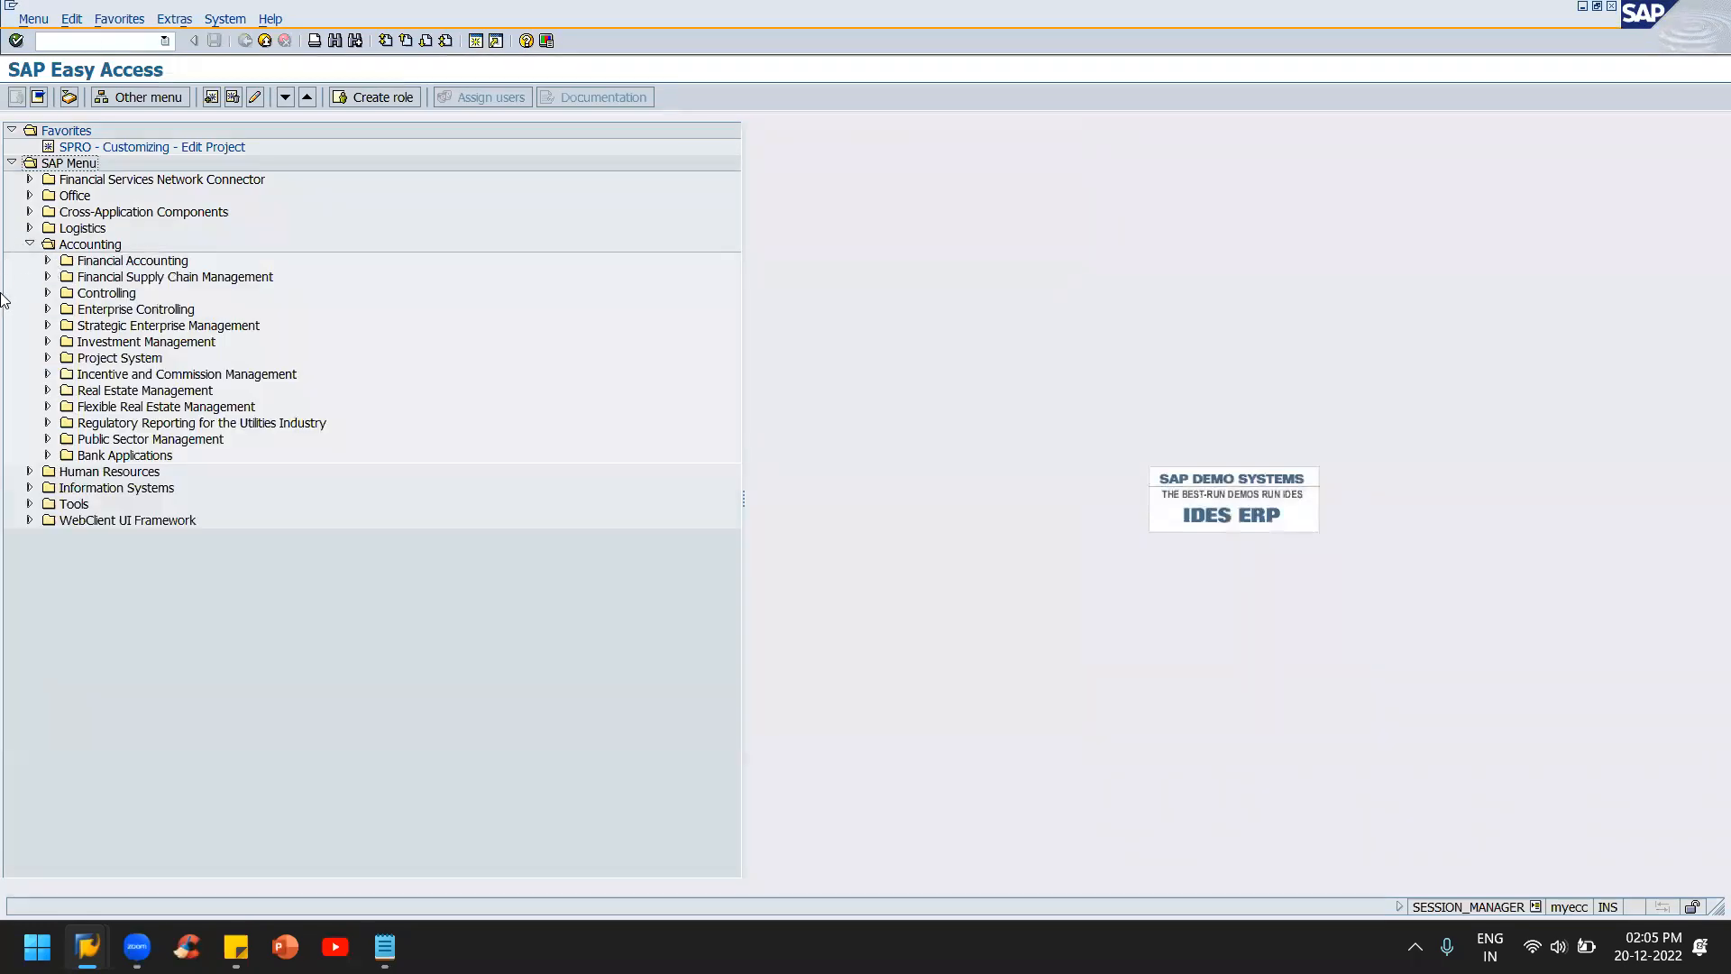
click(48, 261)
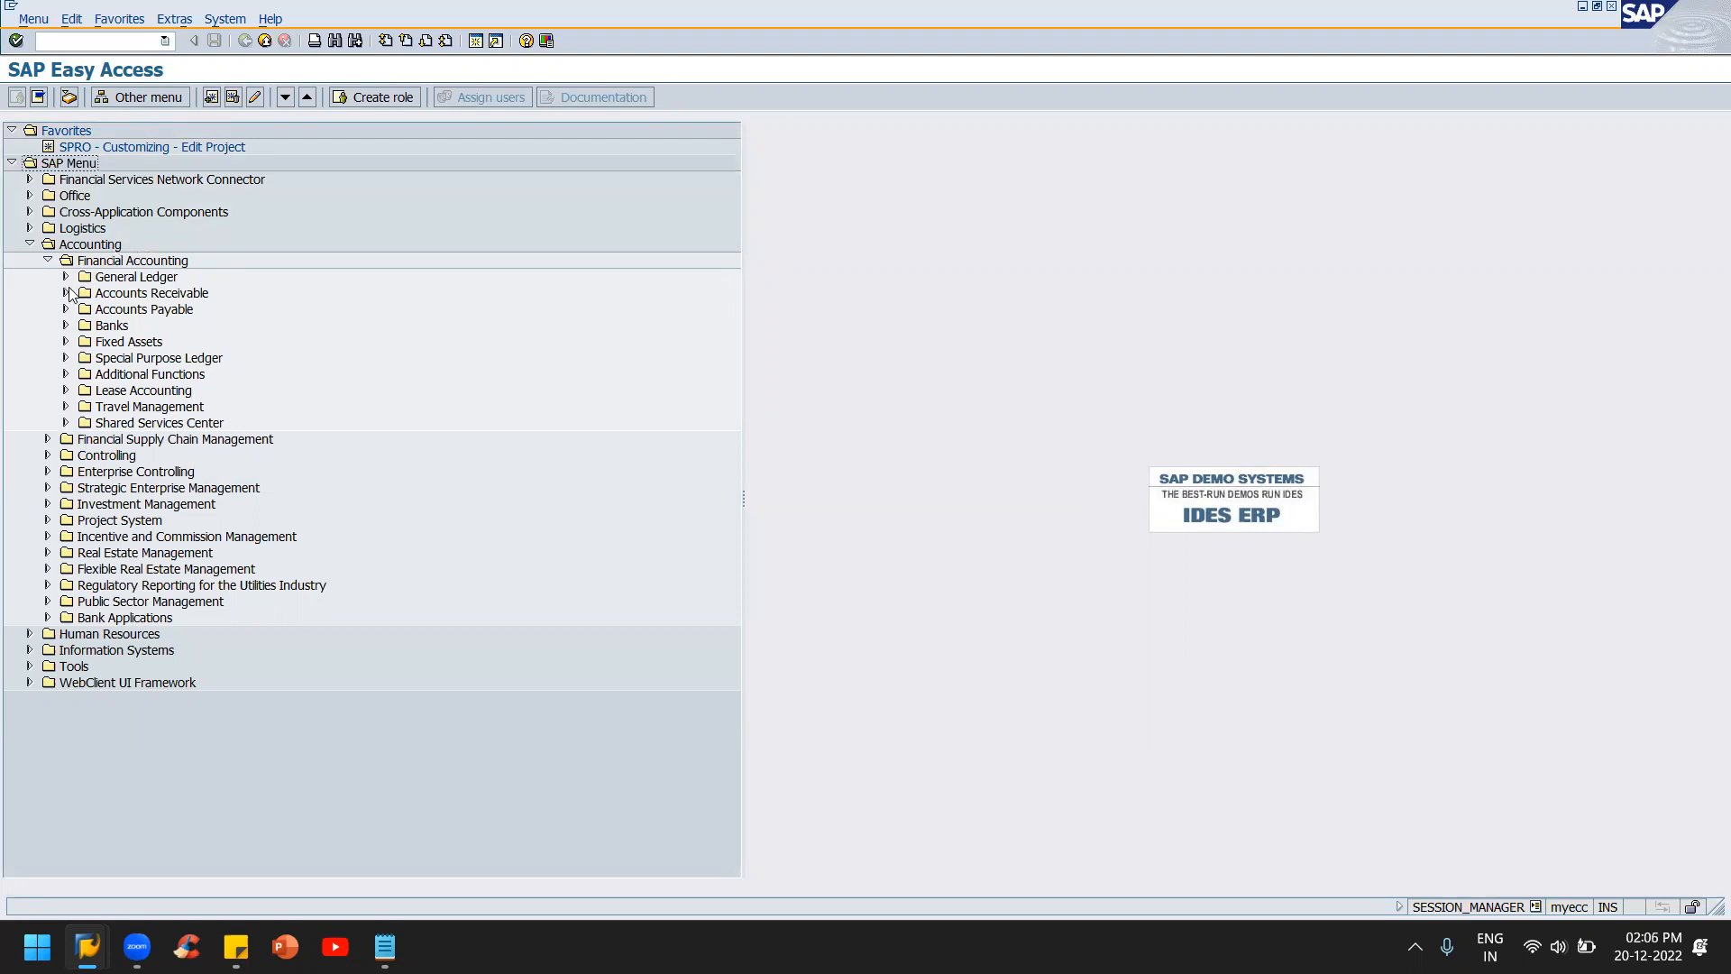
click(65, 277)
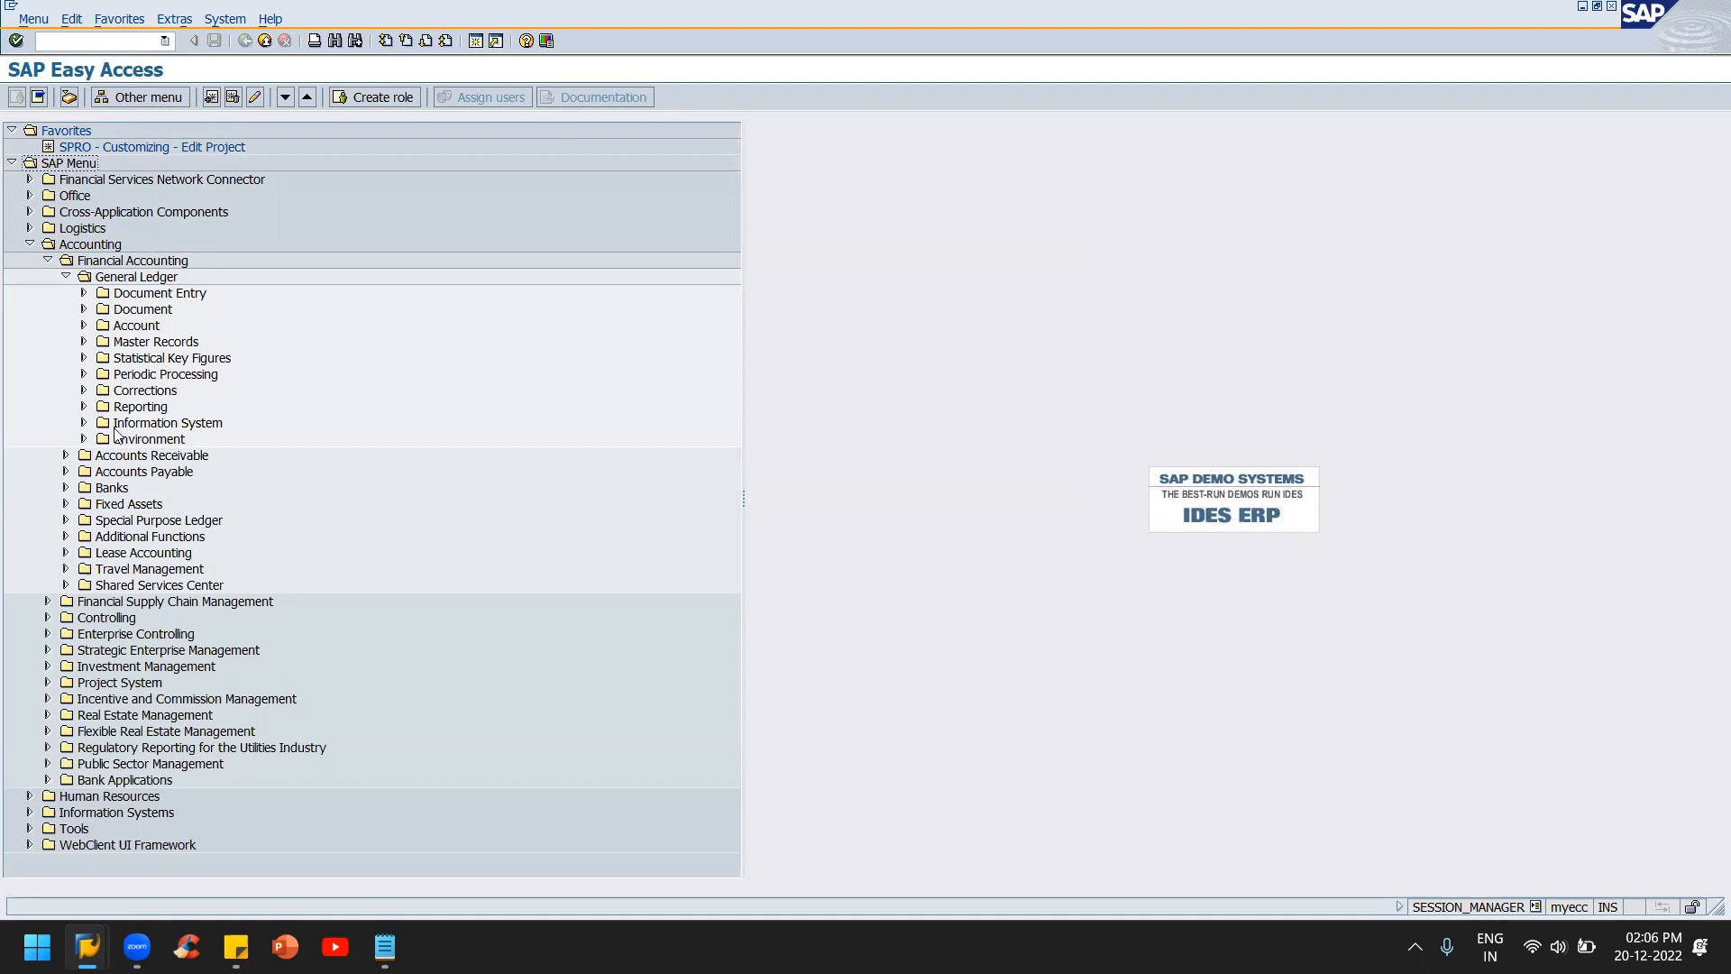
click(84, 310)
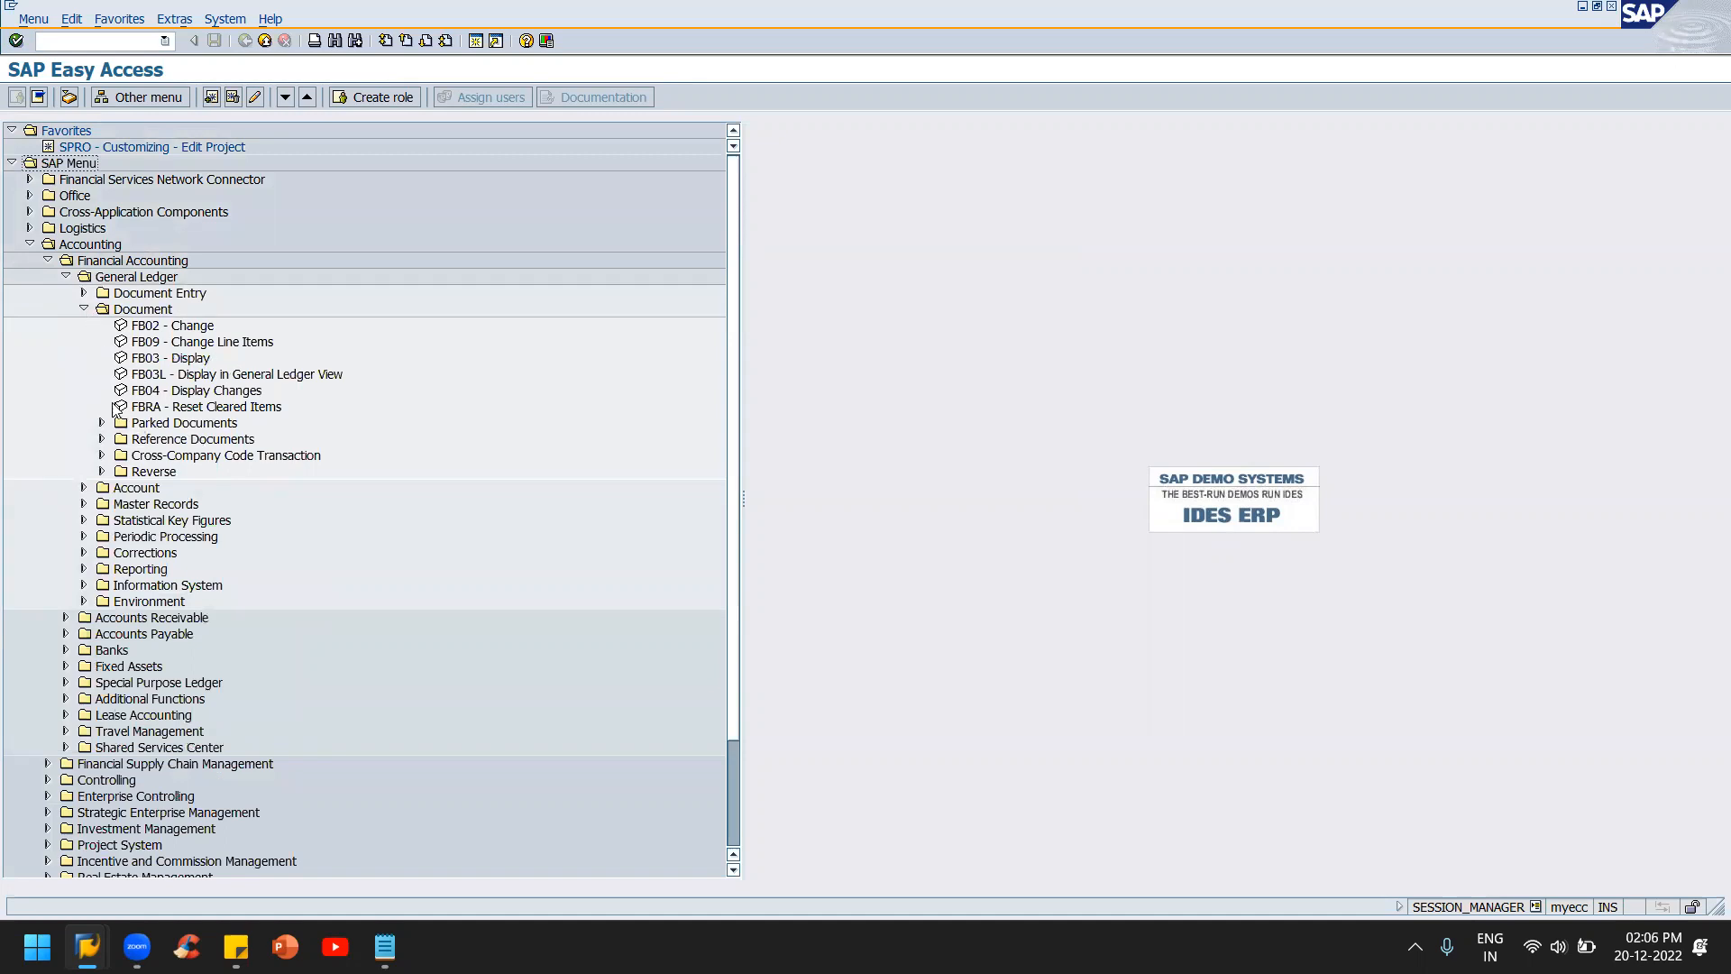
click(85, 293)
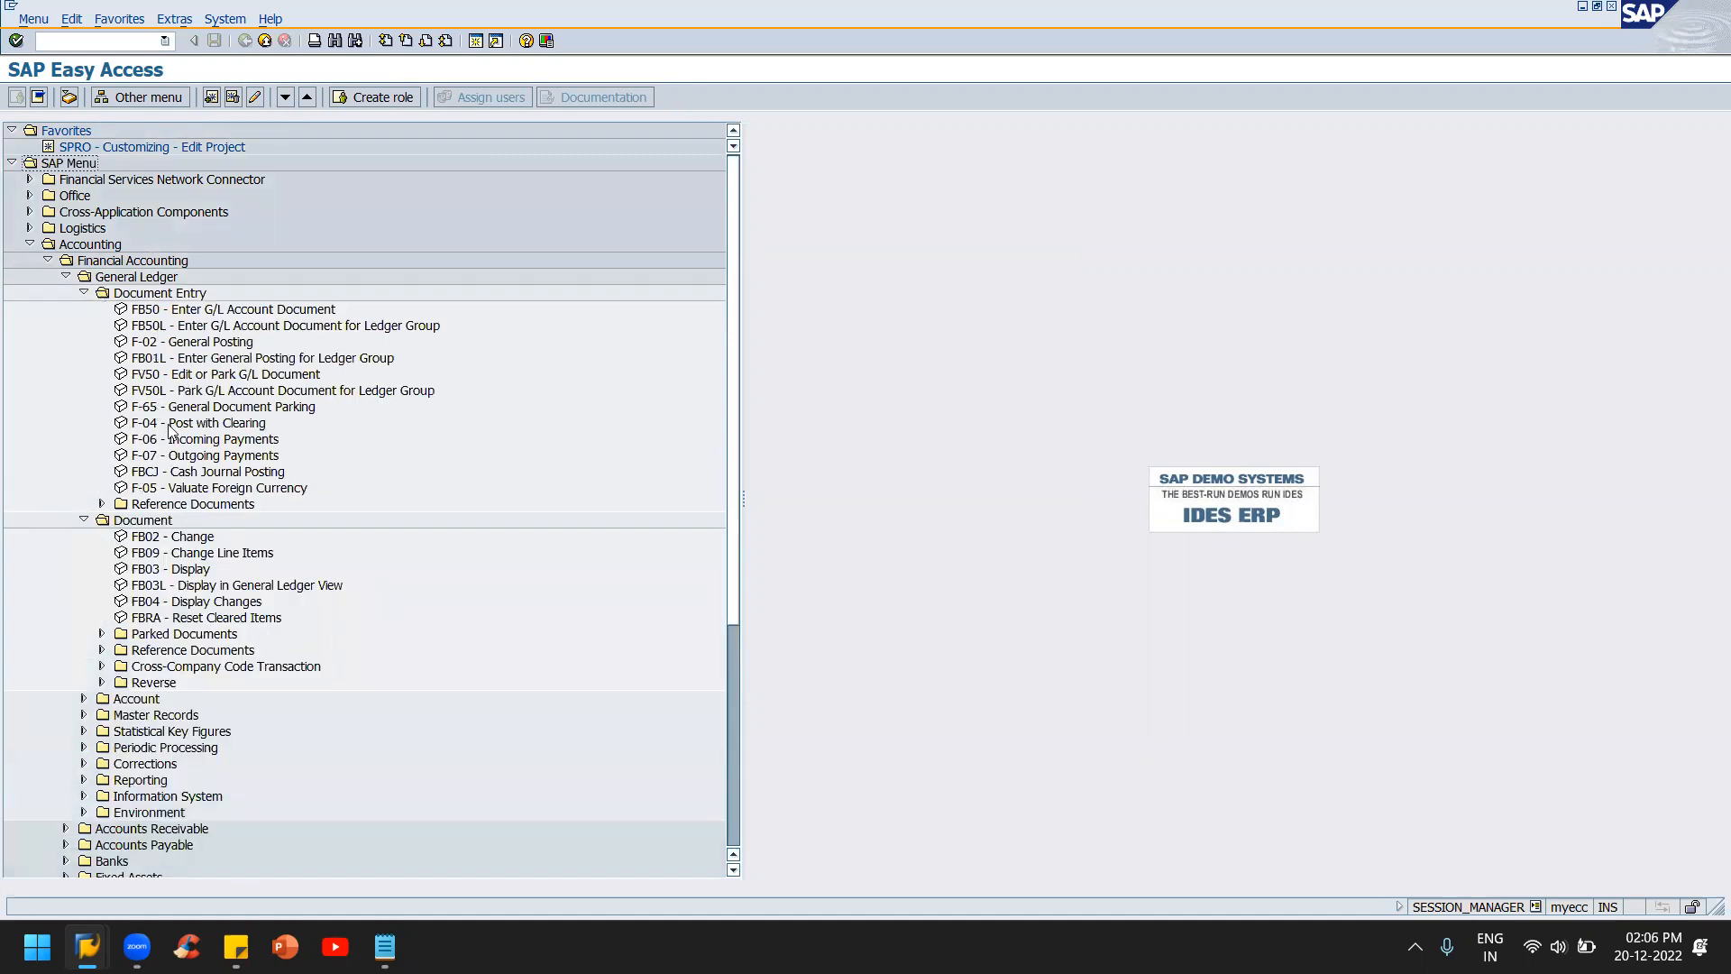
click(166, 456)
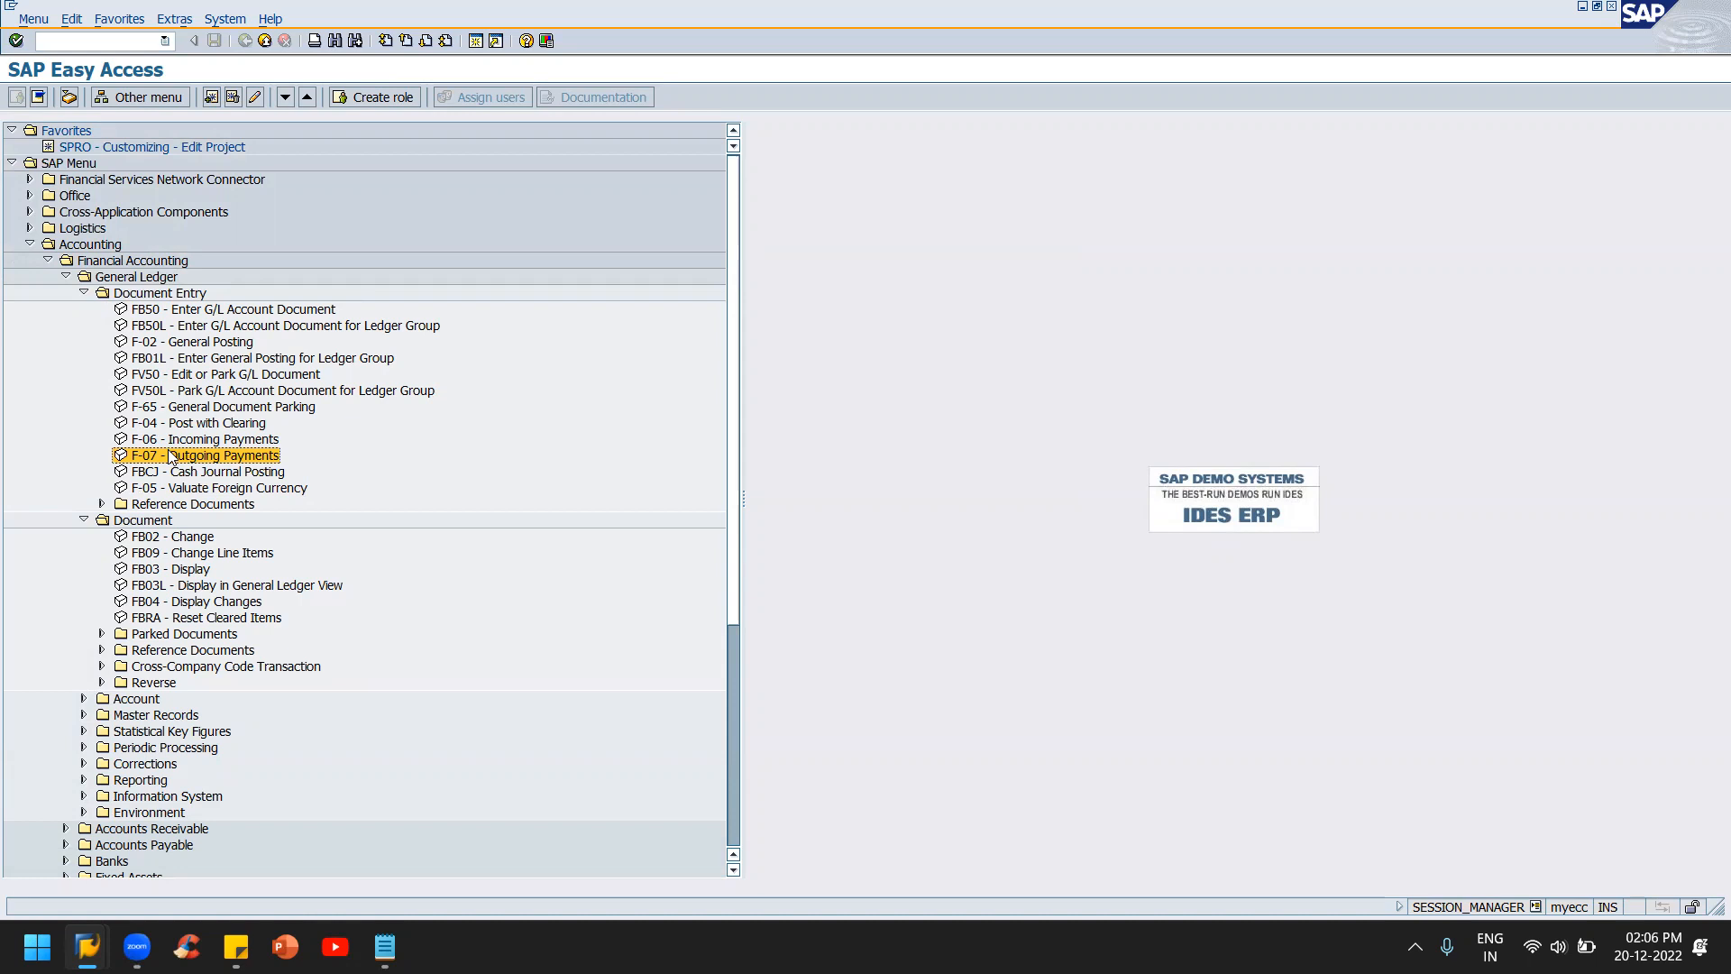
double_click(229, 461)
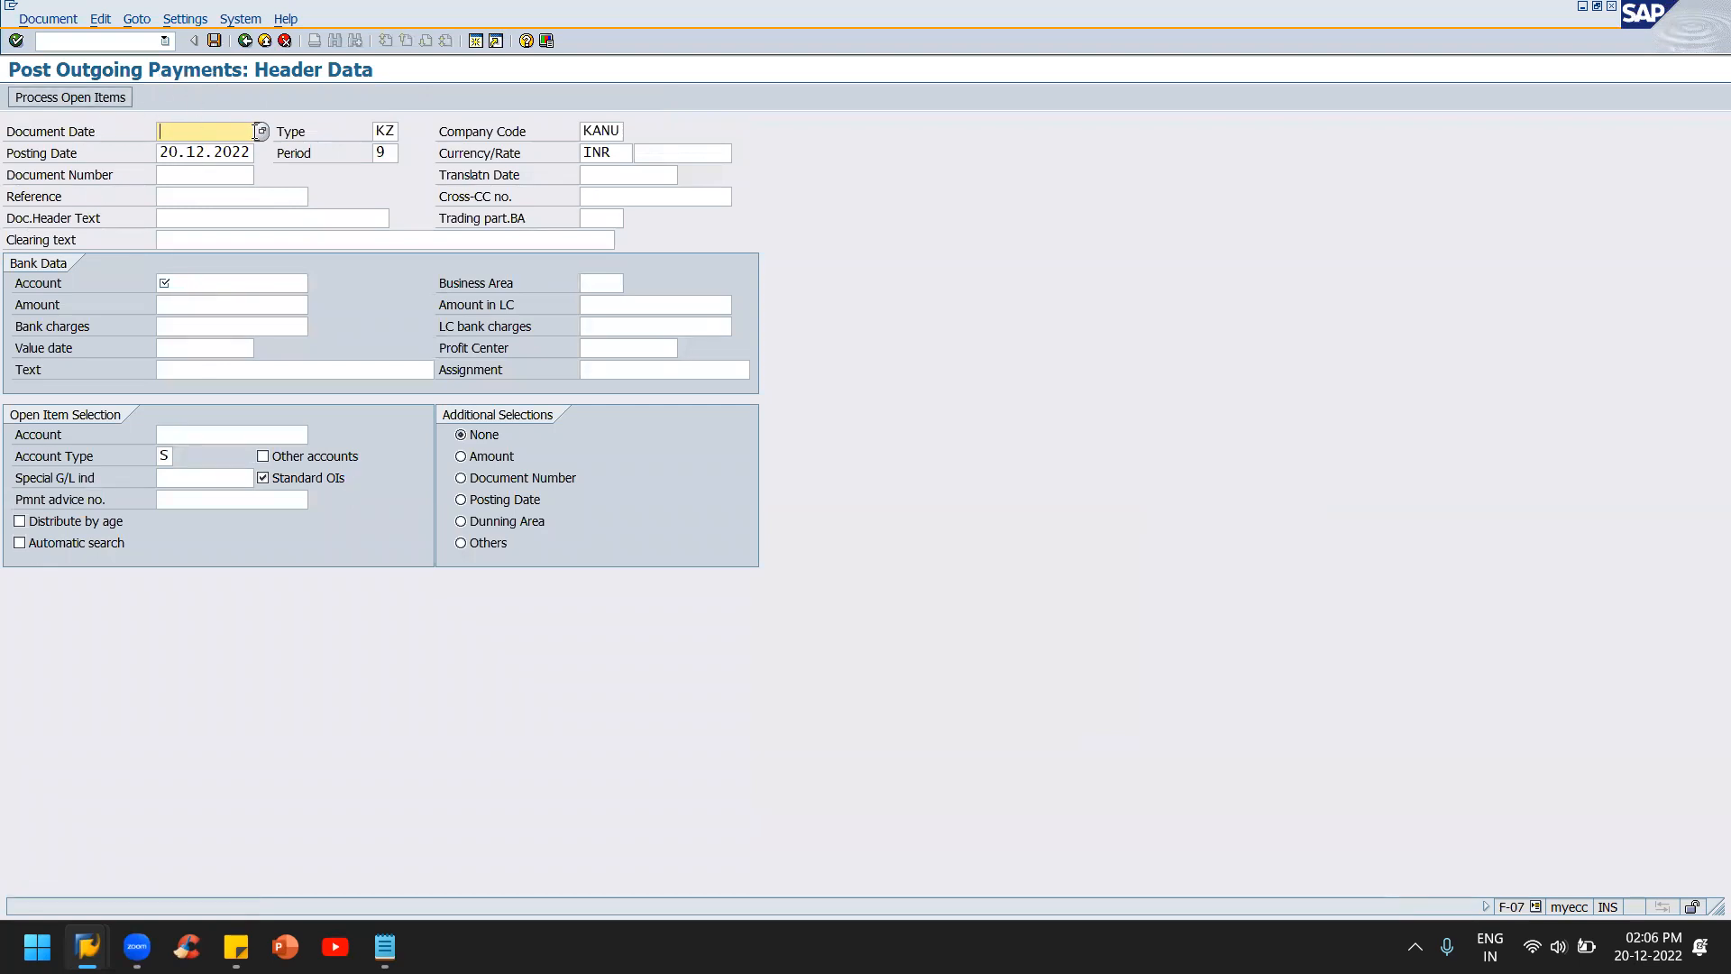
- Switch to the G/L line item display window and search for all G/L accounts in chart of accounts KANU using "*"
key(alt+Tab)
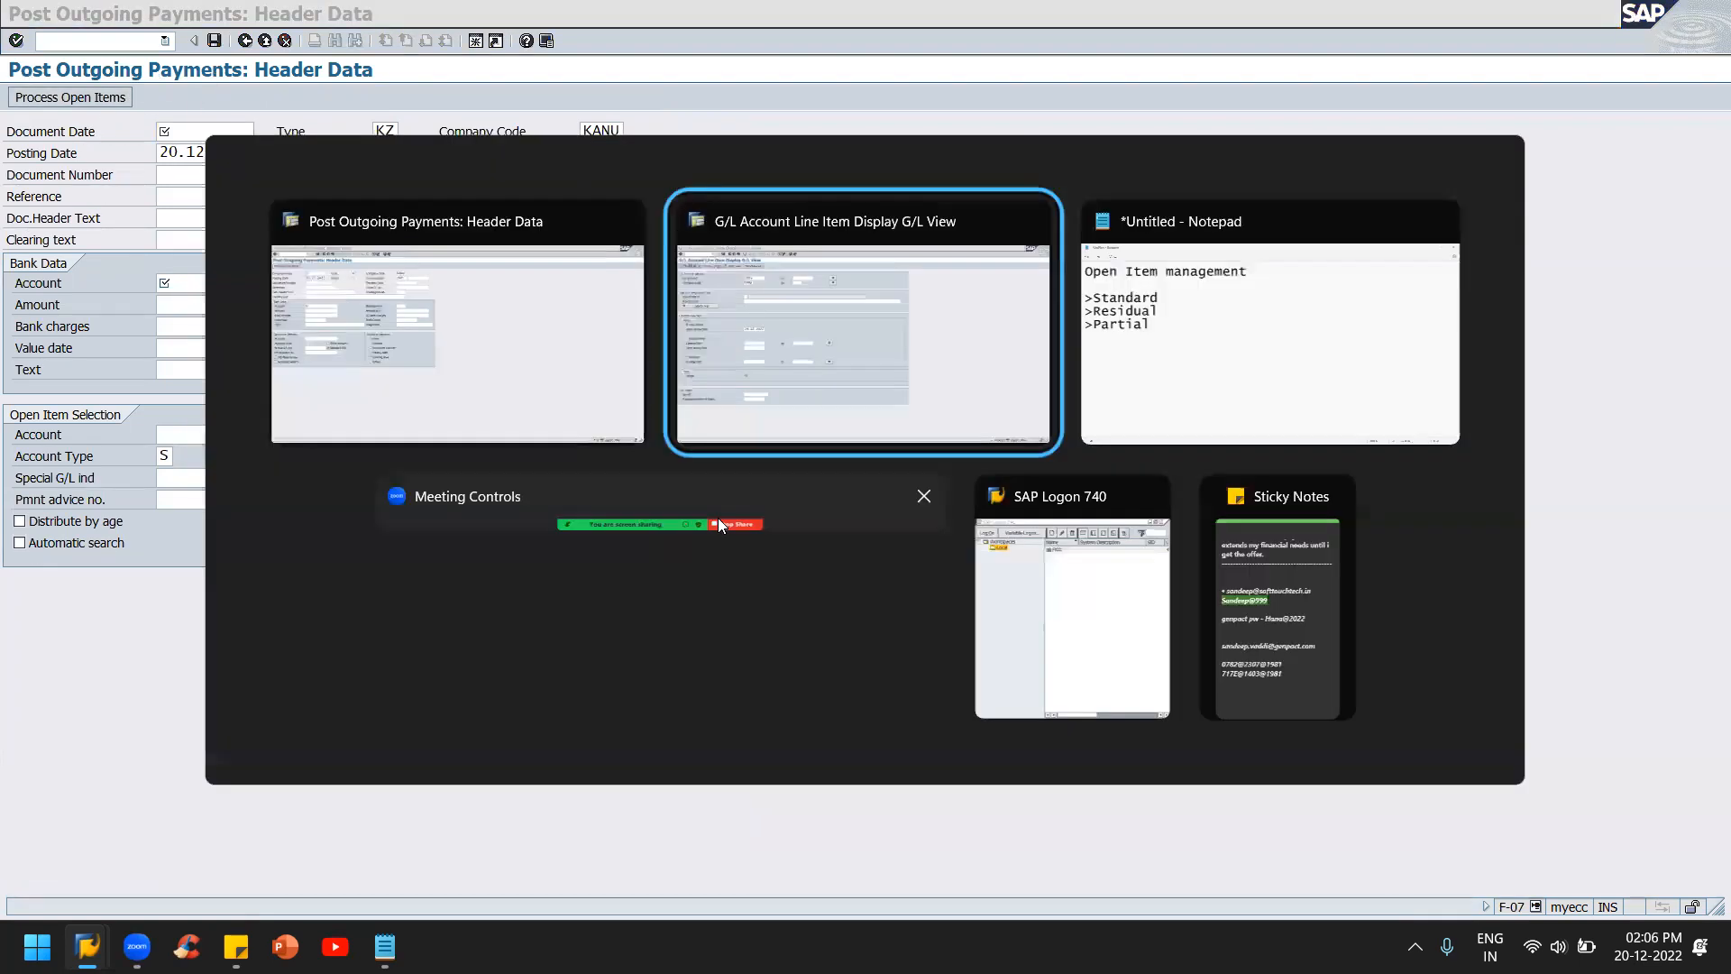
click(416, 153)
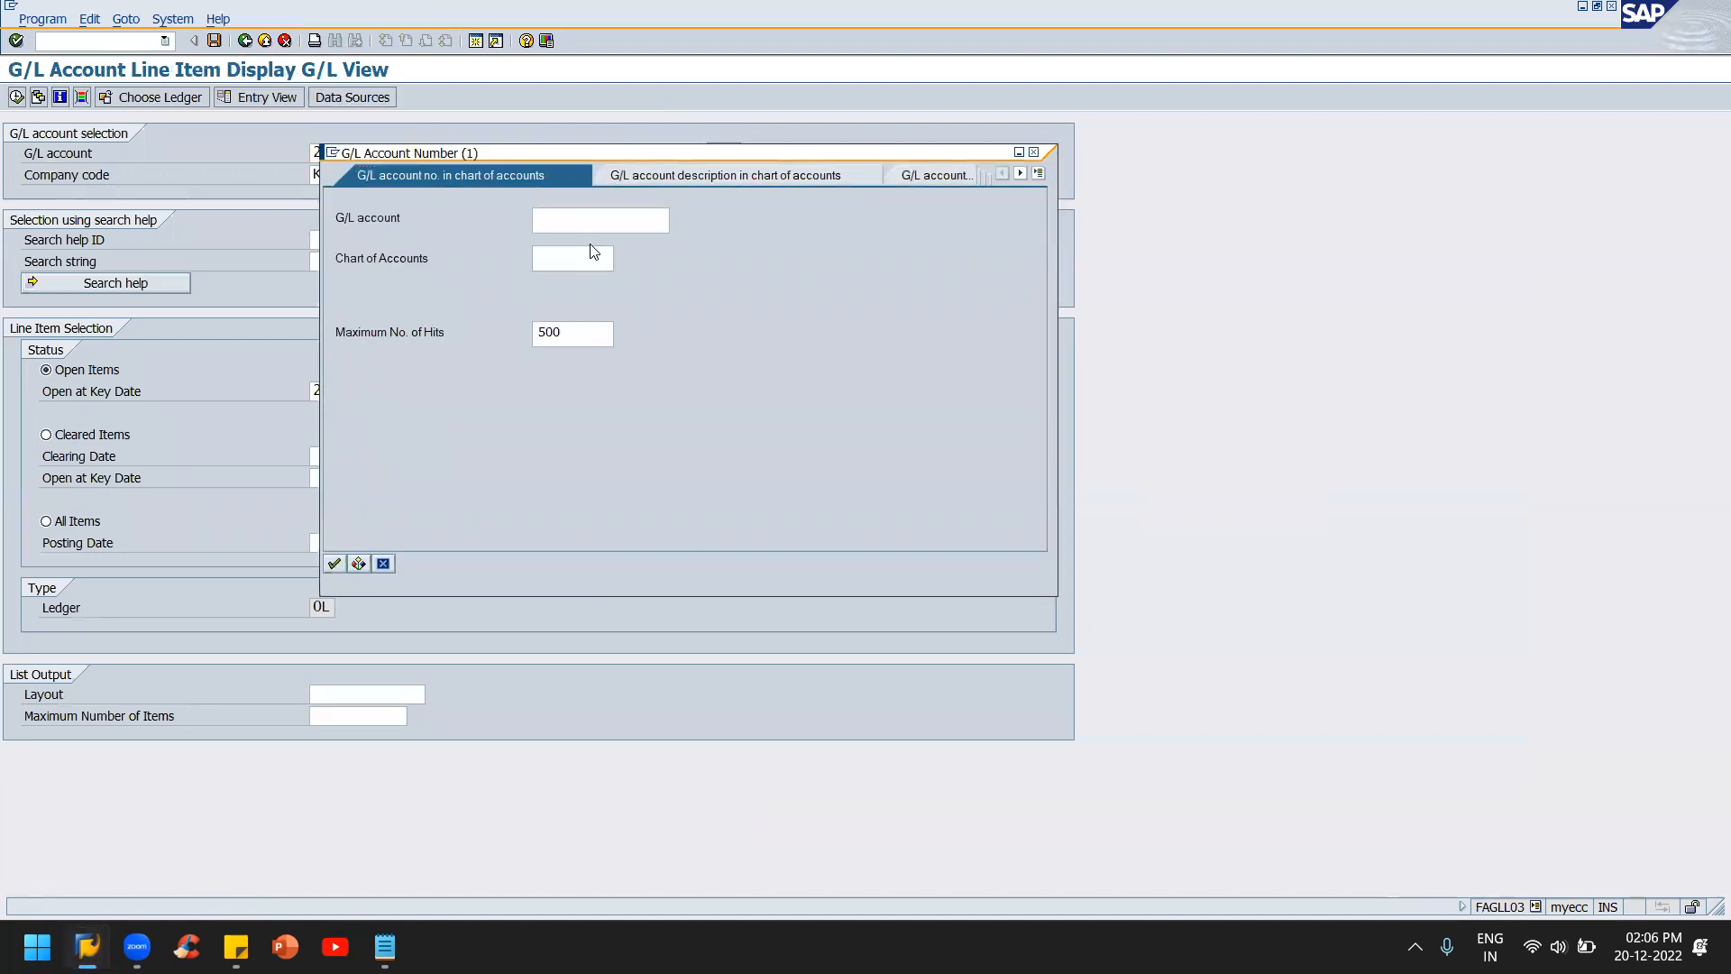
click(594, 256)
text(kanu)
key(Tab)
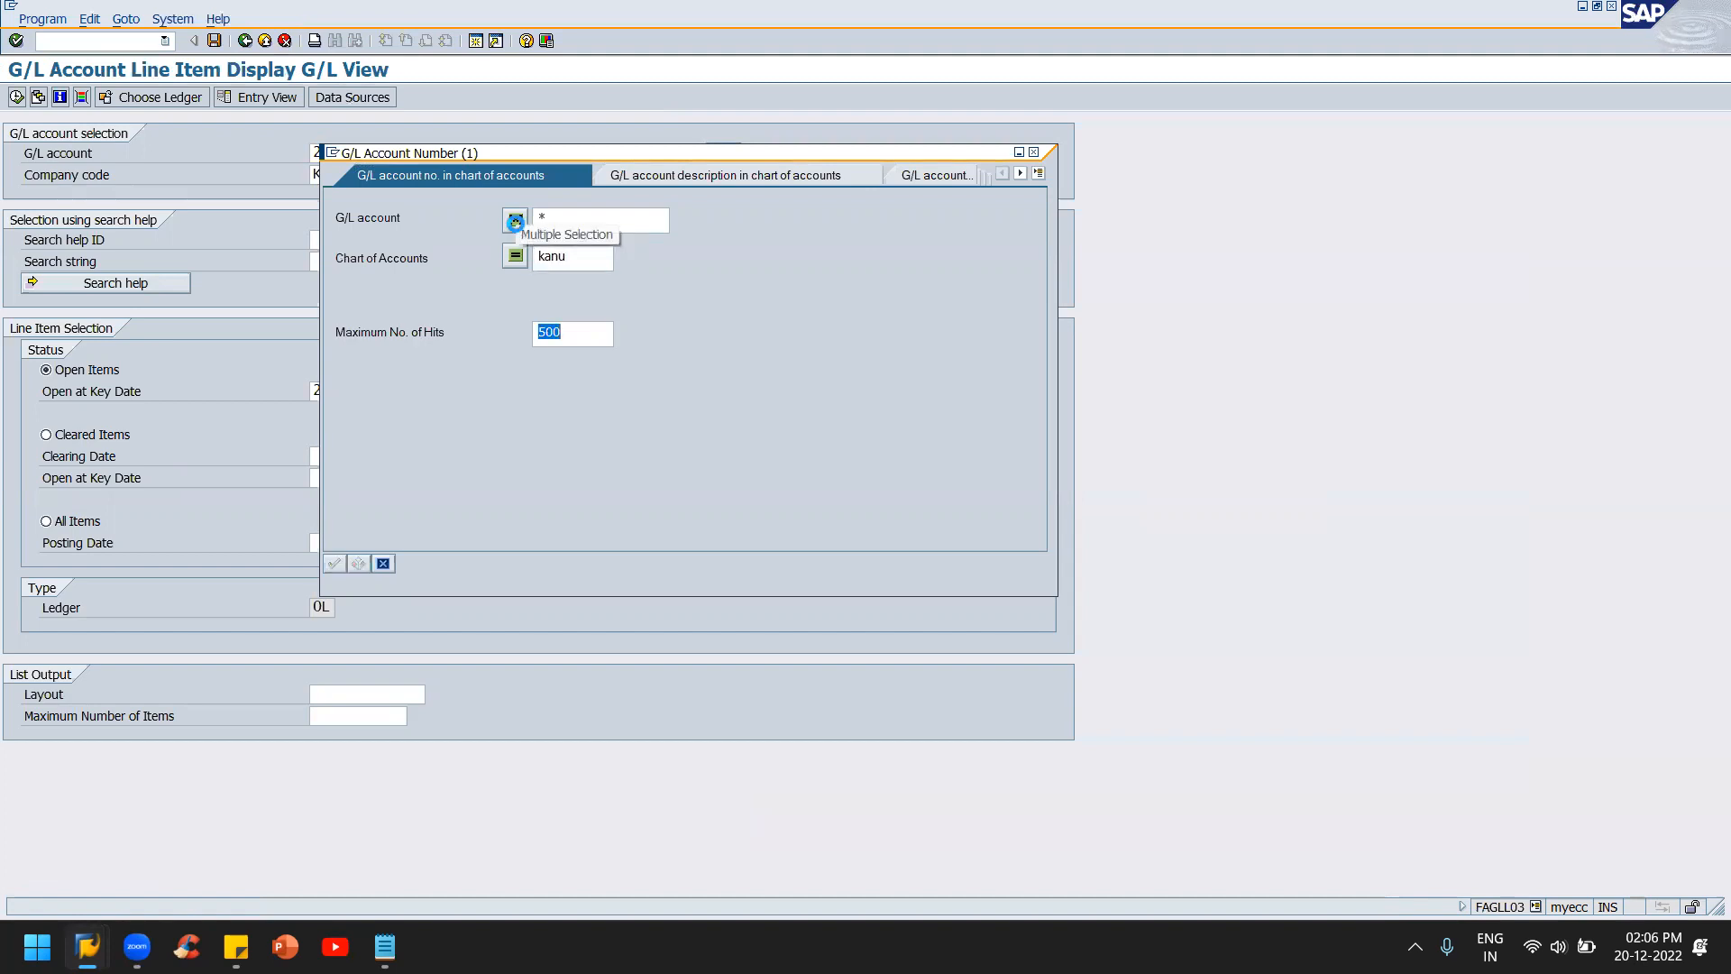
key(Return)
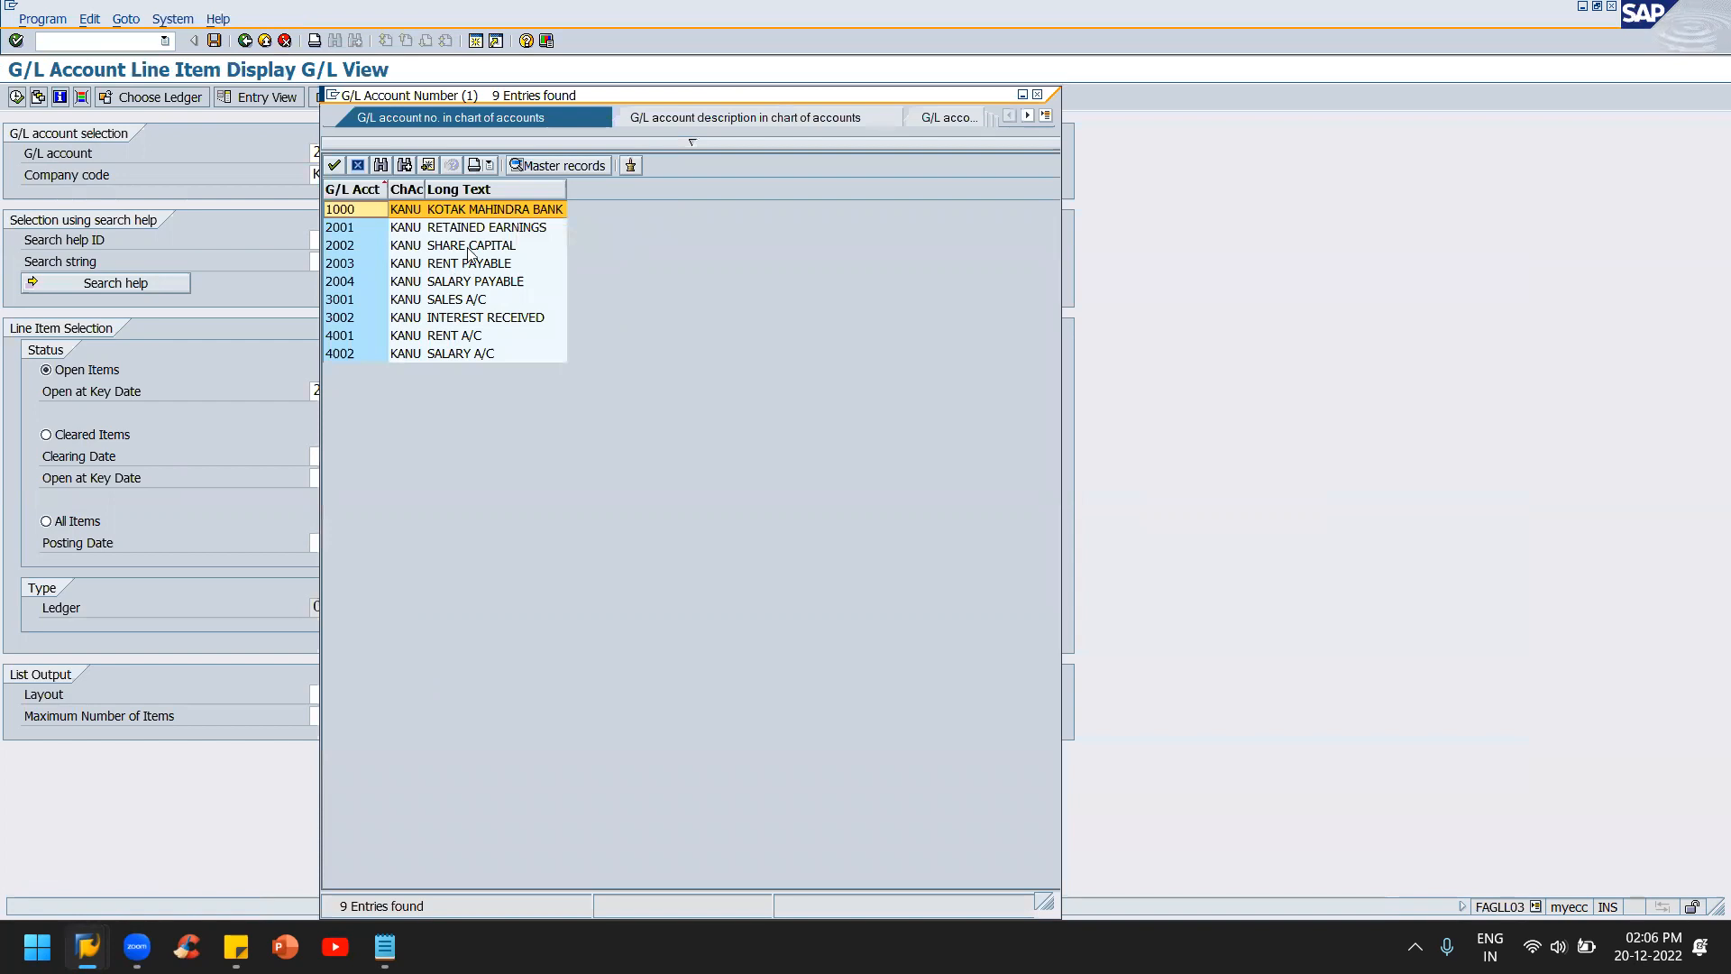
- Display the open items of G/L account 4001 (RENT A/C) in company code KANU and return to the selection screen
click(454, 339)
double_click(455, 339)
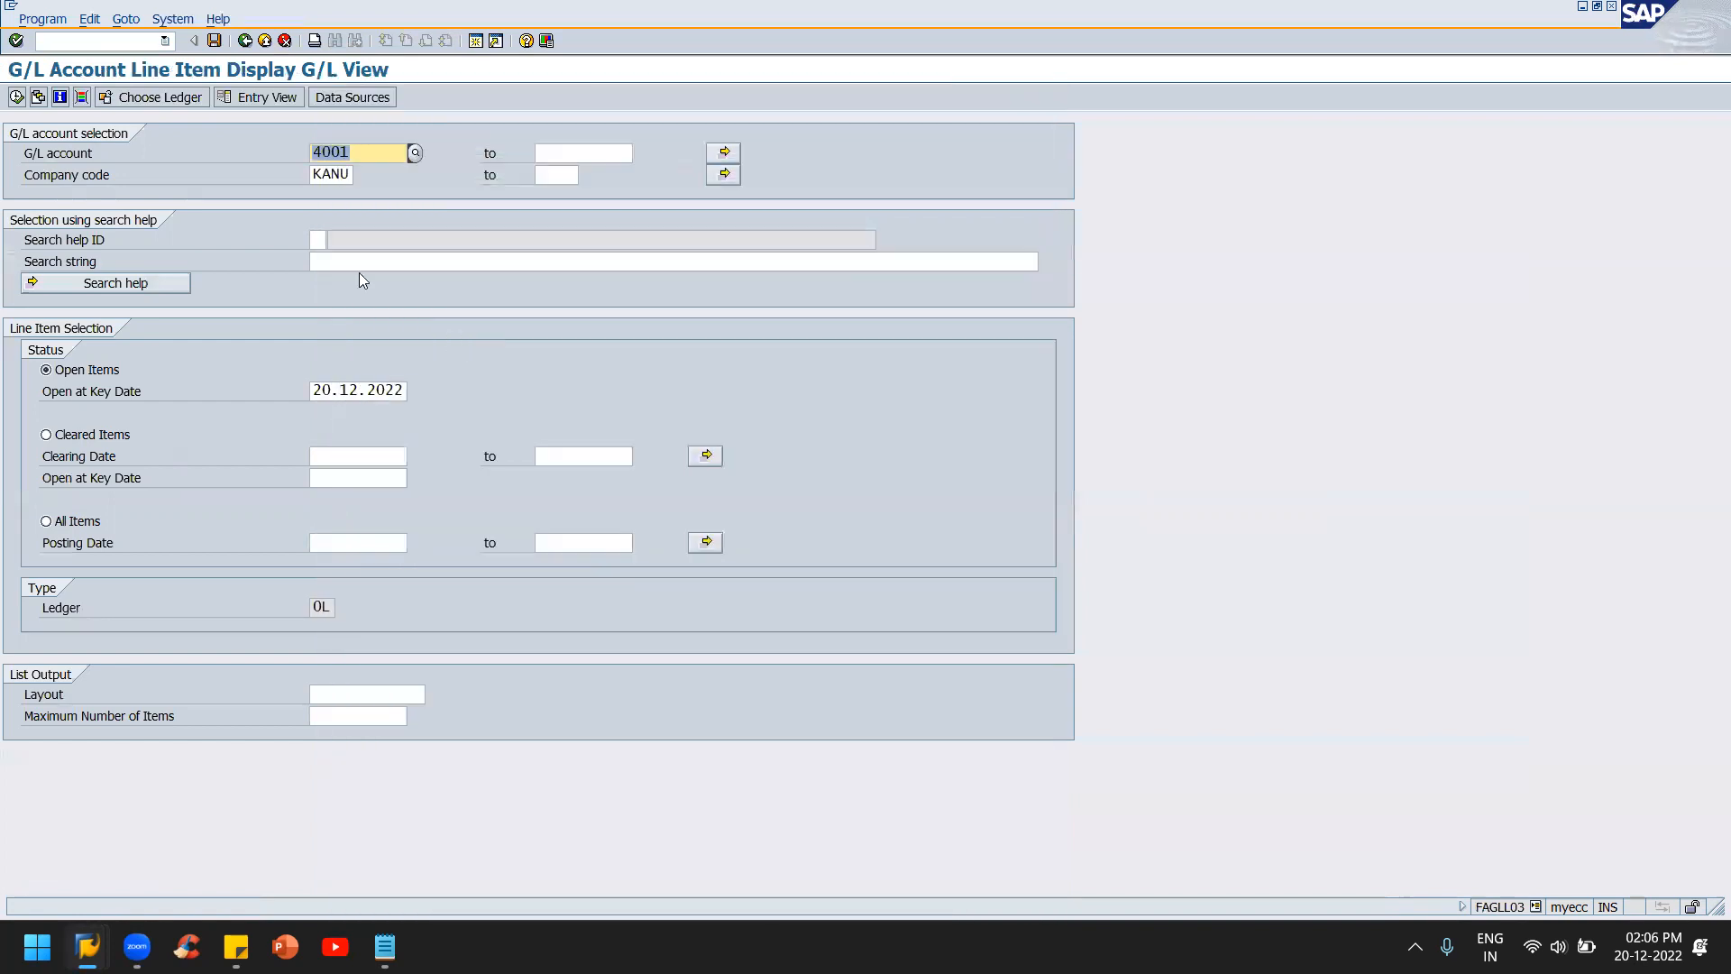
click(16, 96)
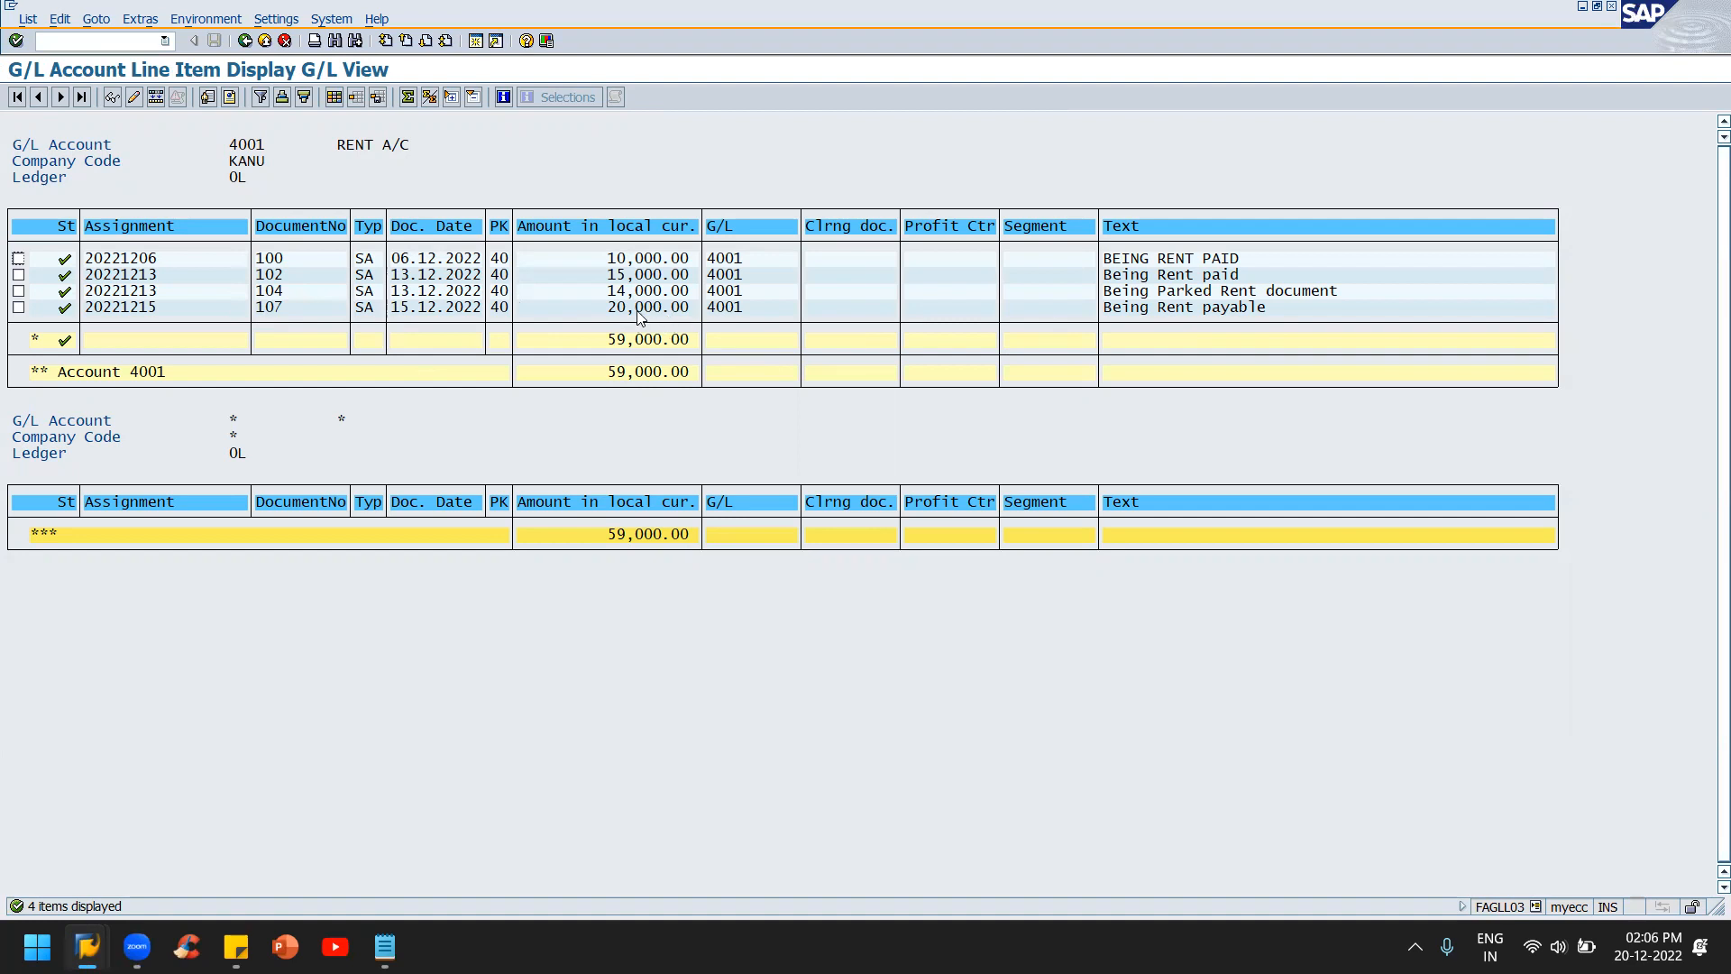
key(F3)
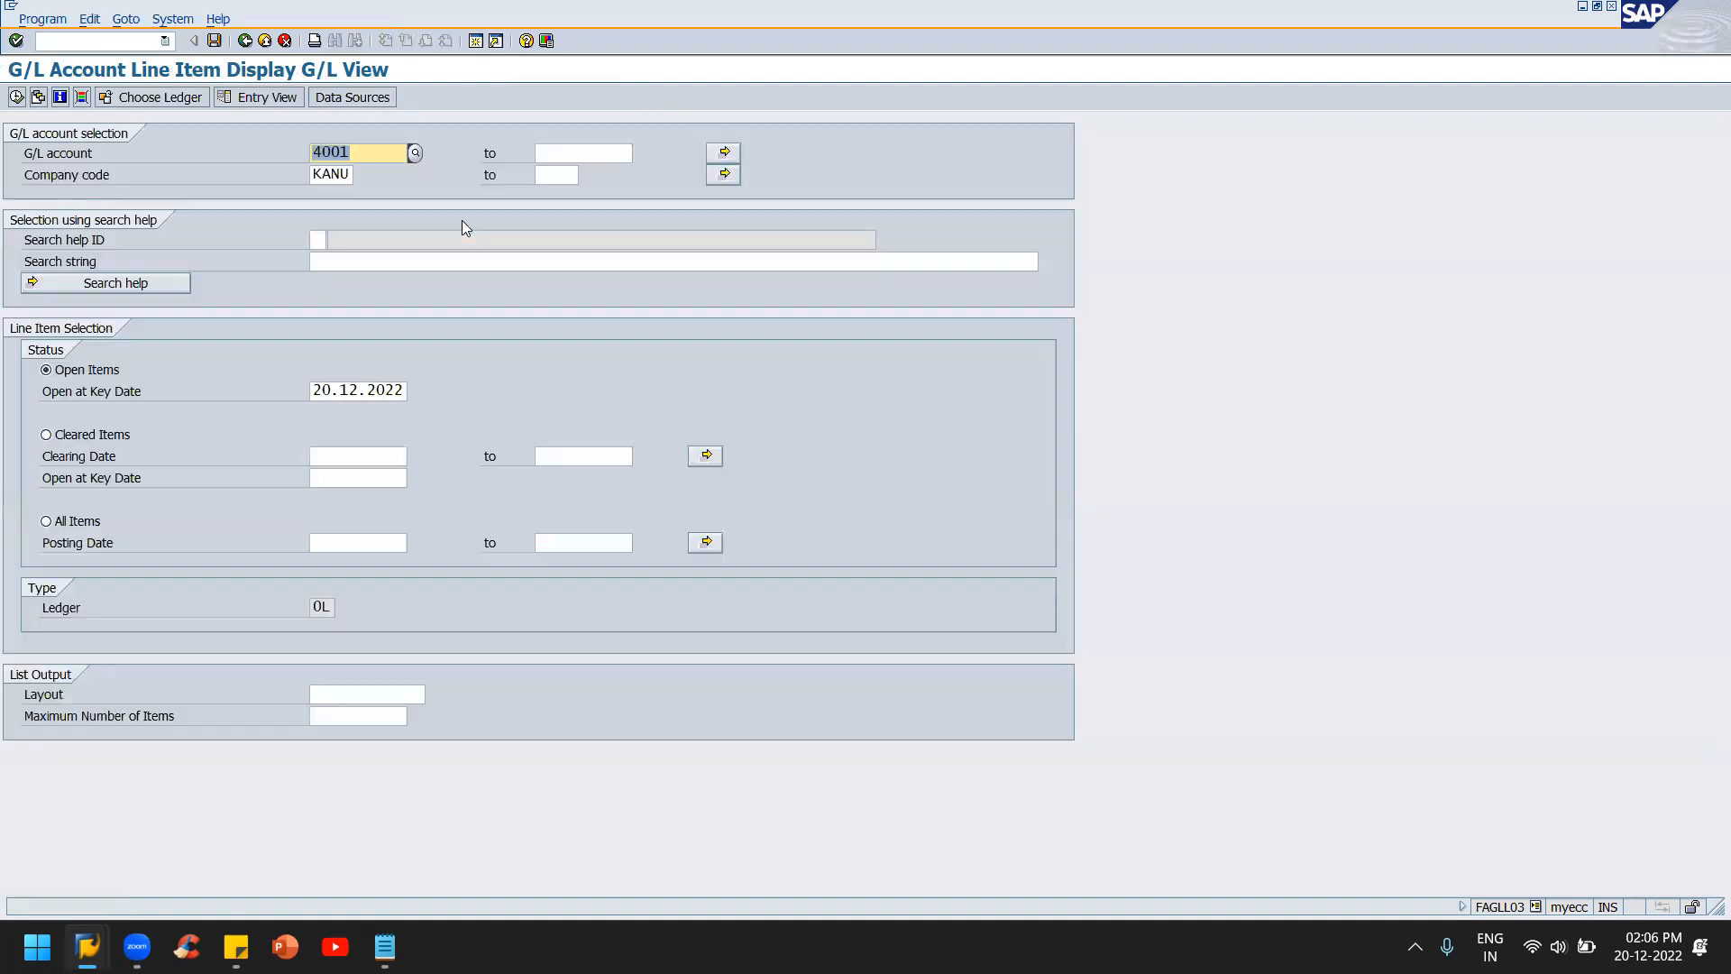
- Display the open items of G/L account 2003 (RENT PAYABLE) in company code KANU at key date 20.12.2022
text(2003)
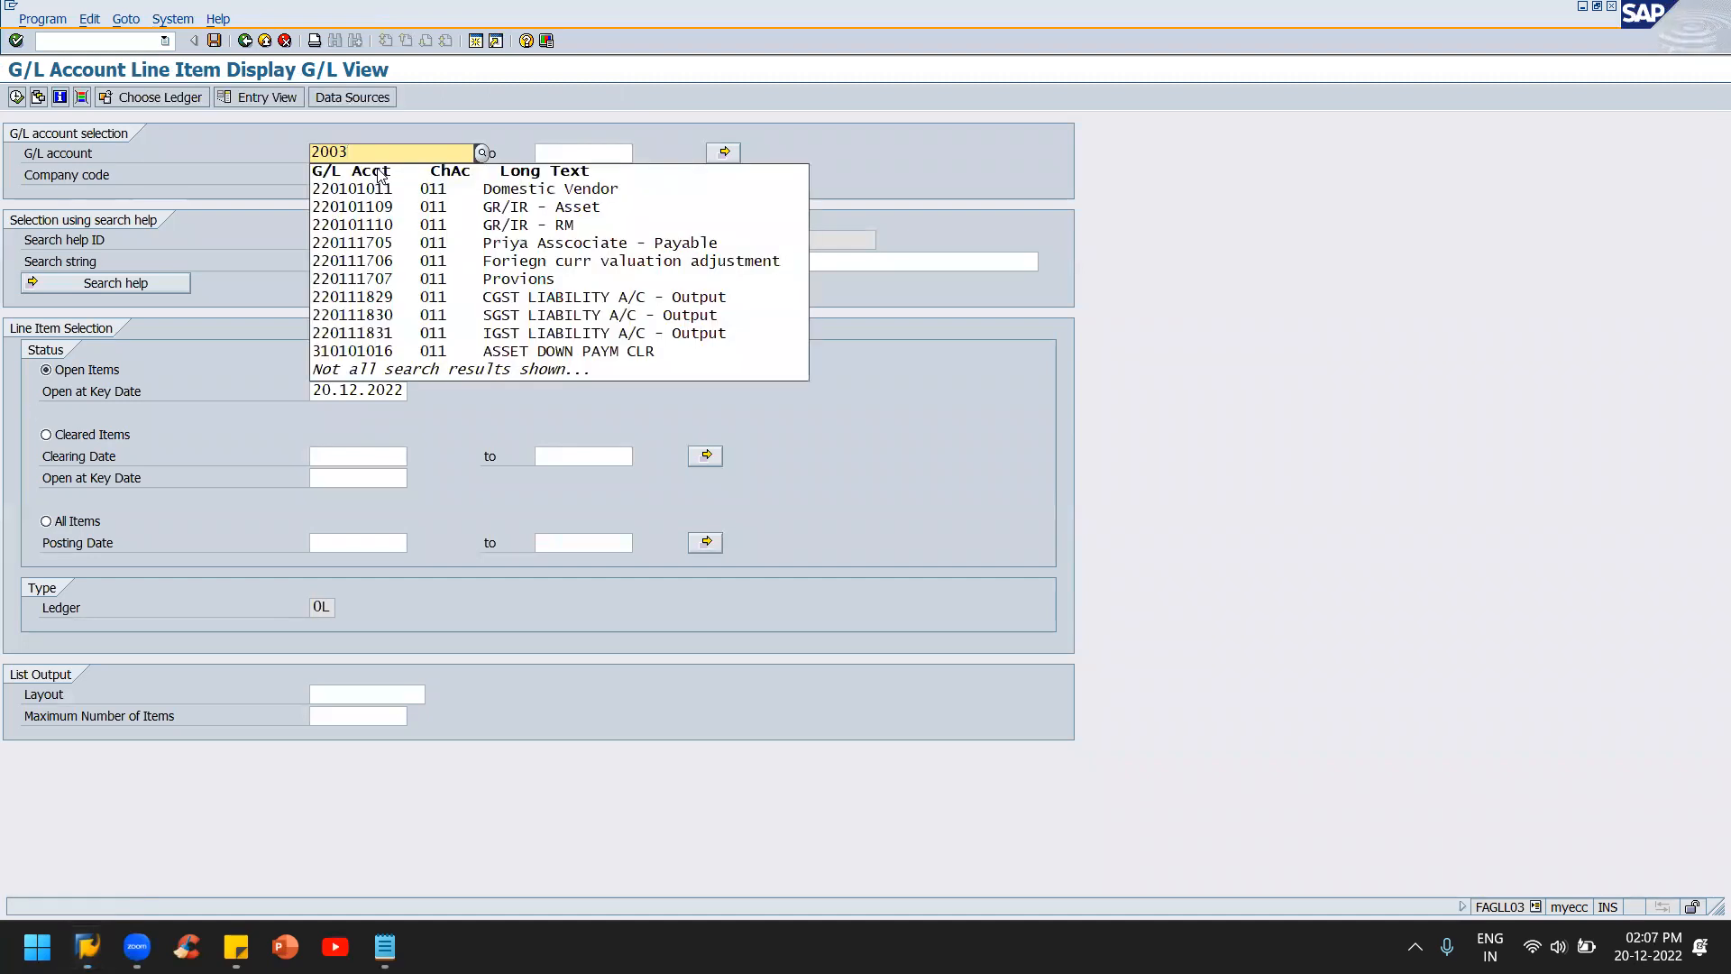
click(226, 132)
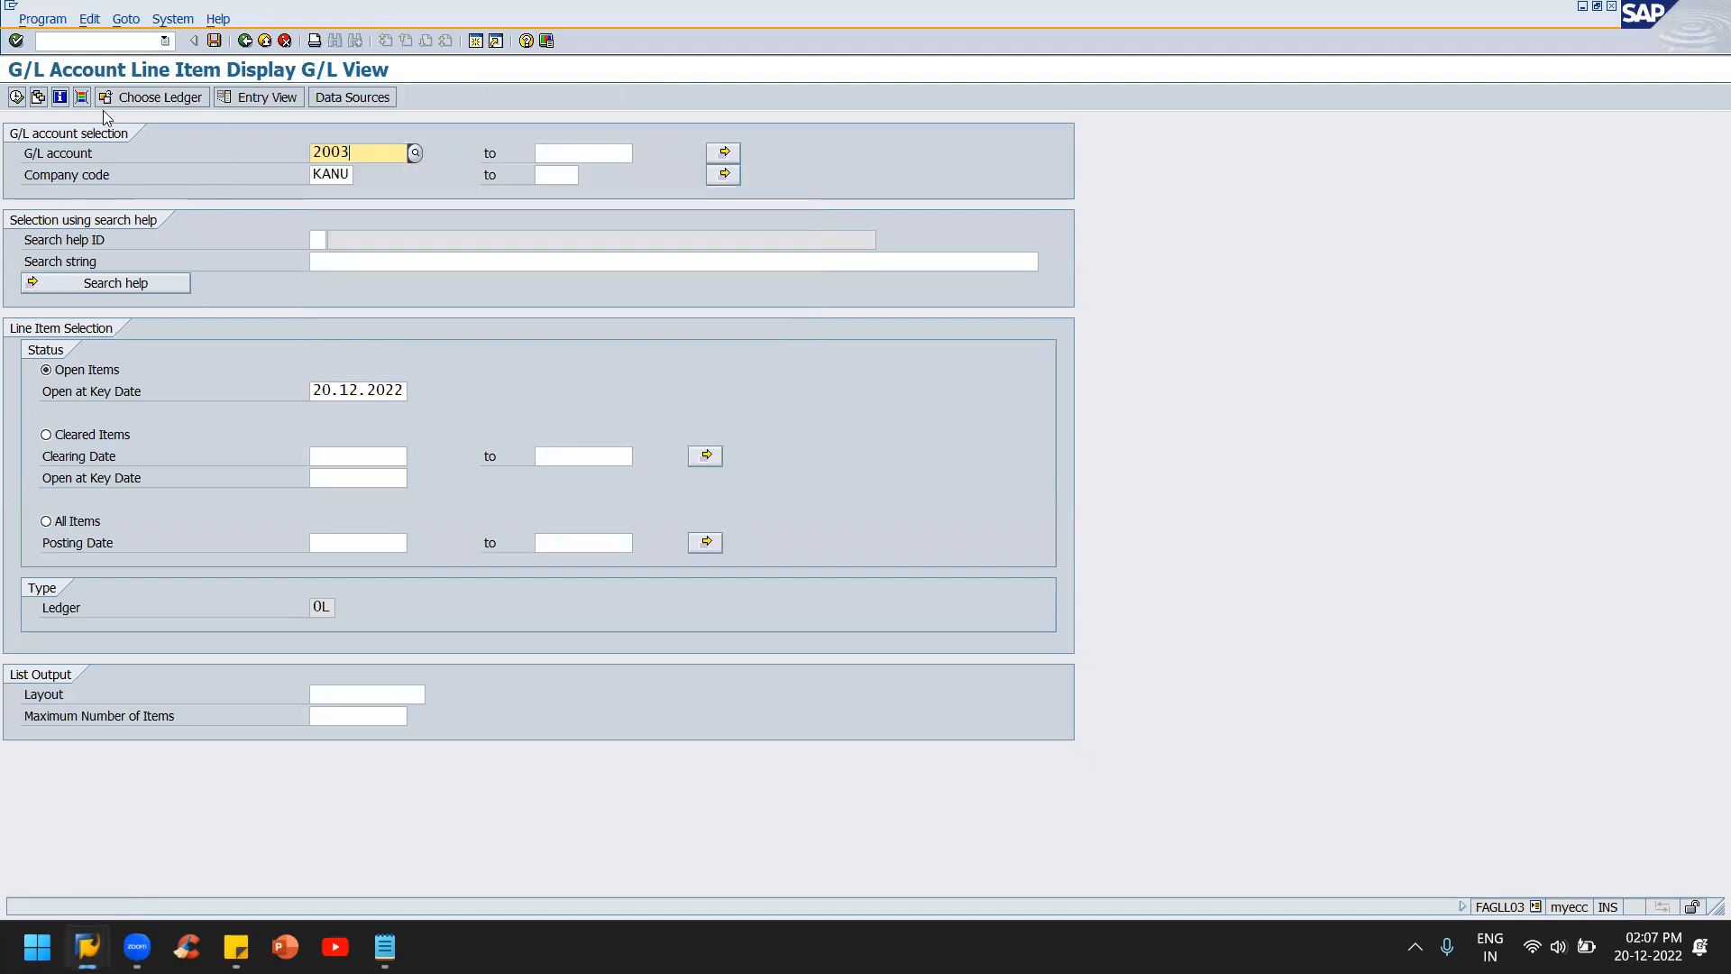
click(18, 97)
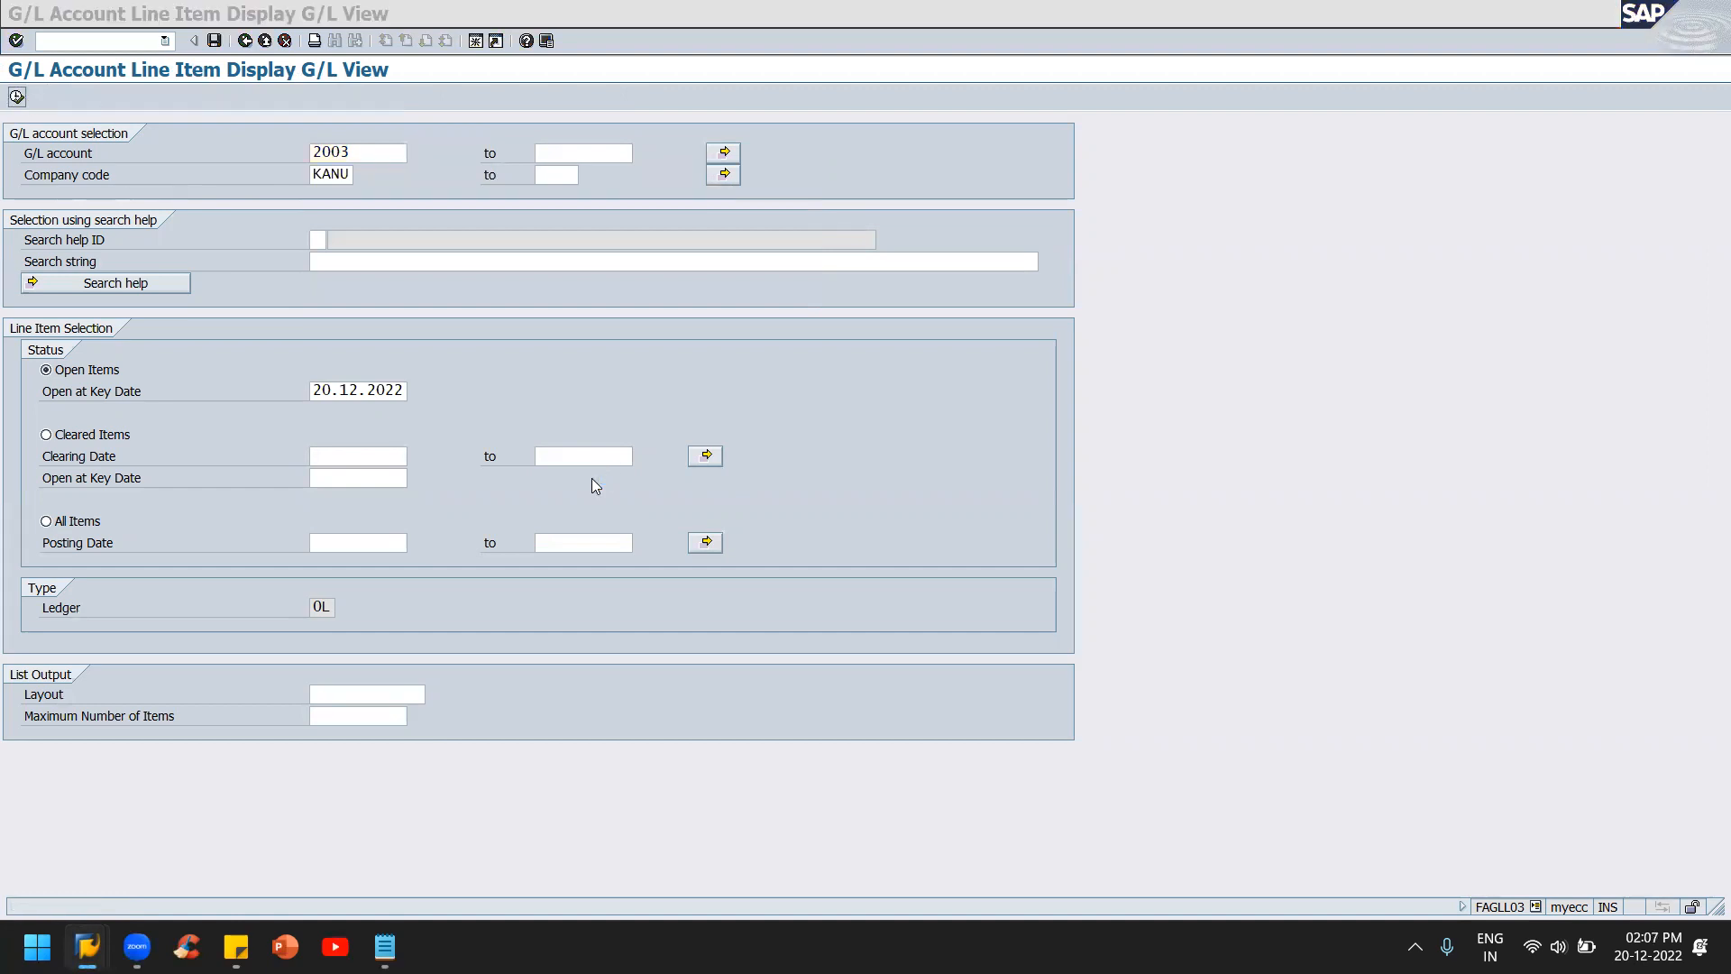
key(alt+Tab)
key(alt+Tab)
key(alt+Tab)
key(alt+Tab)
key(alt+Tab)
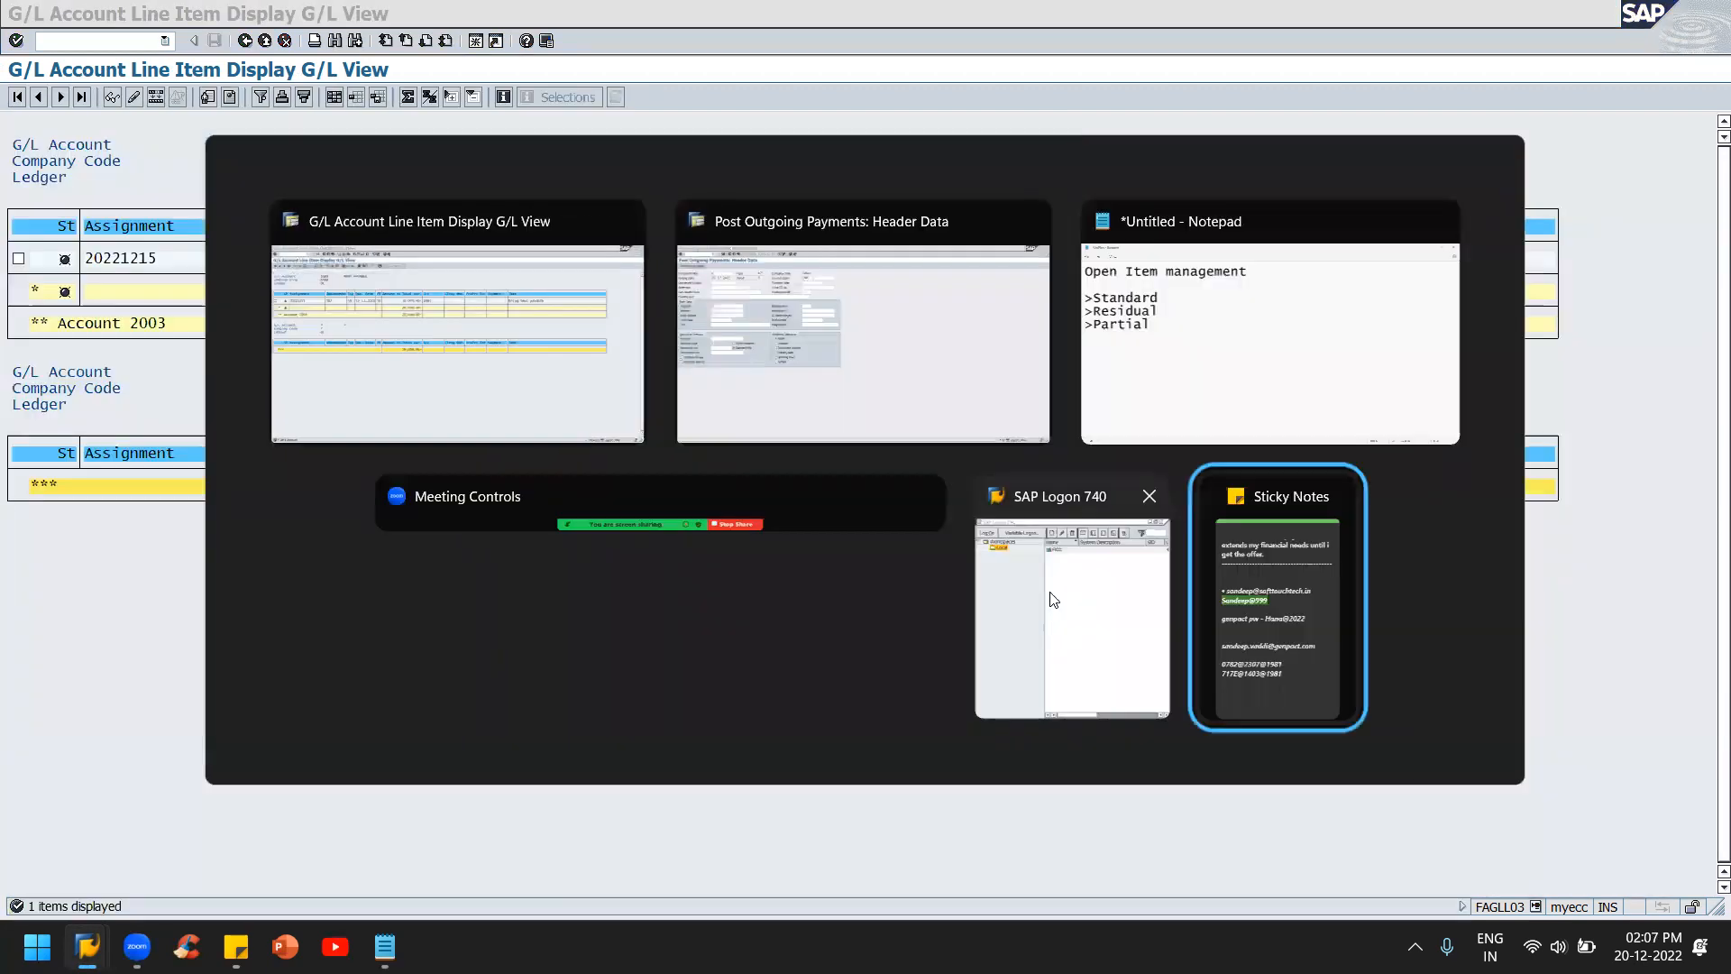
key(alt+Tab)
key(alt+Tab)
key(alt+shift+Tab)
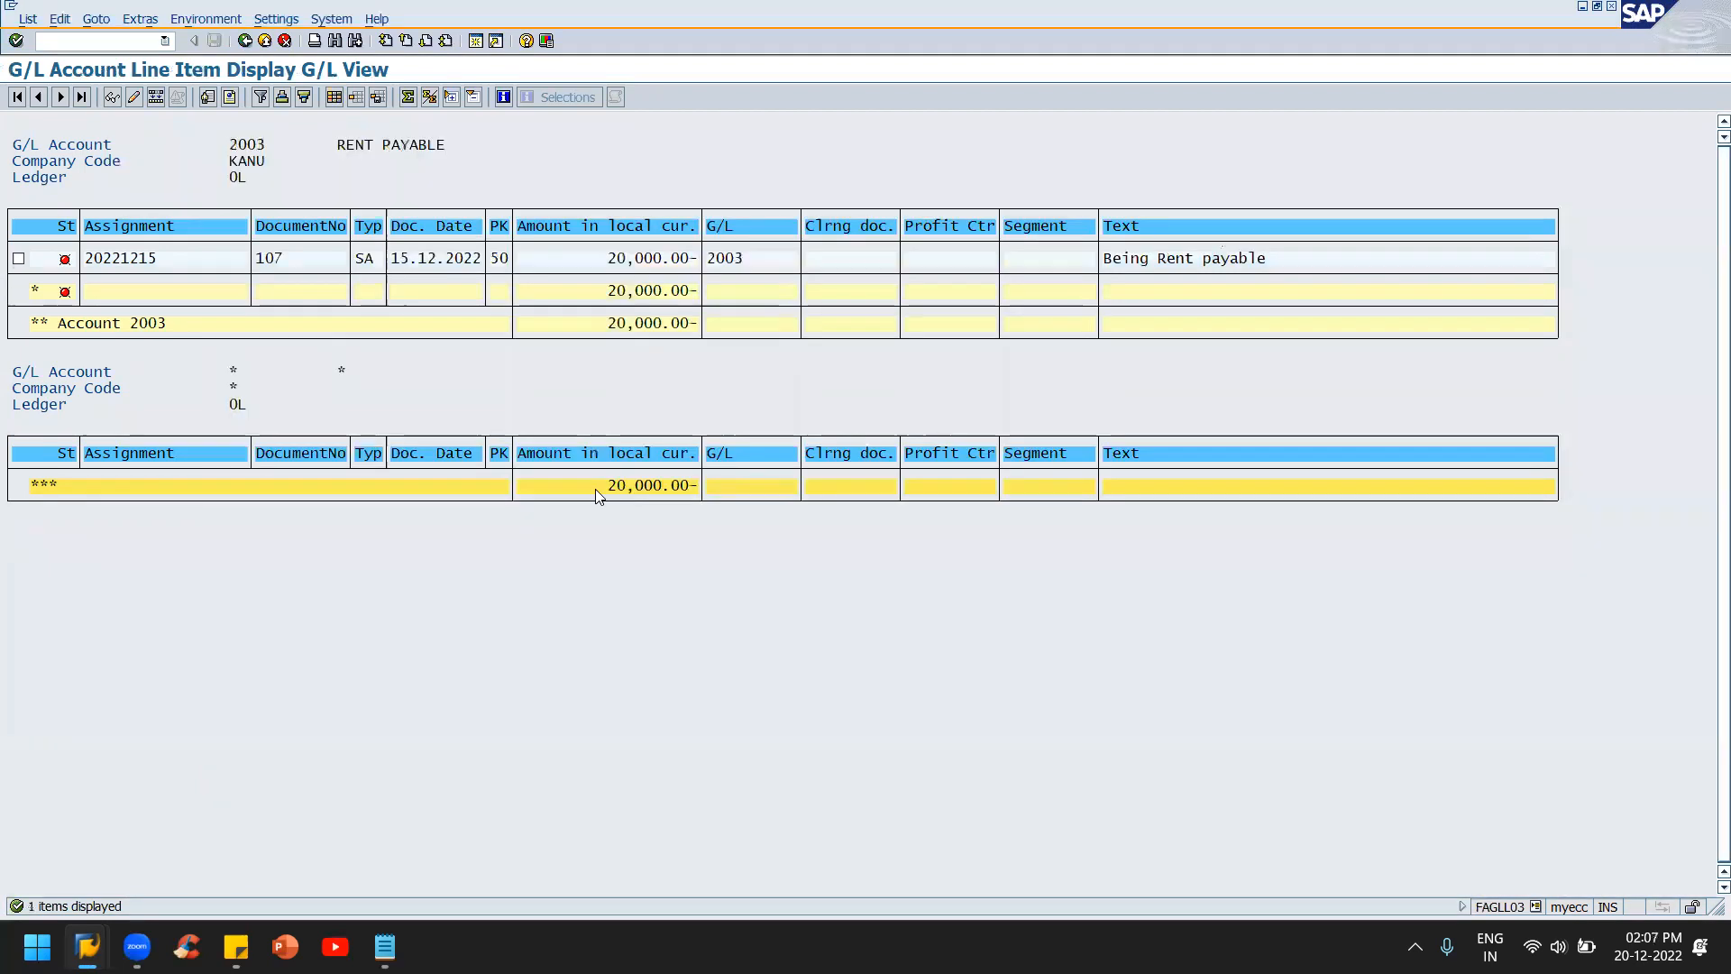
- Switch to the Post Outgoing Payments window and set the document date to 20.12.2022
key(alt+Tab)
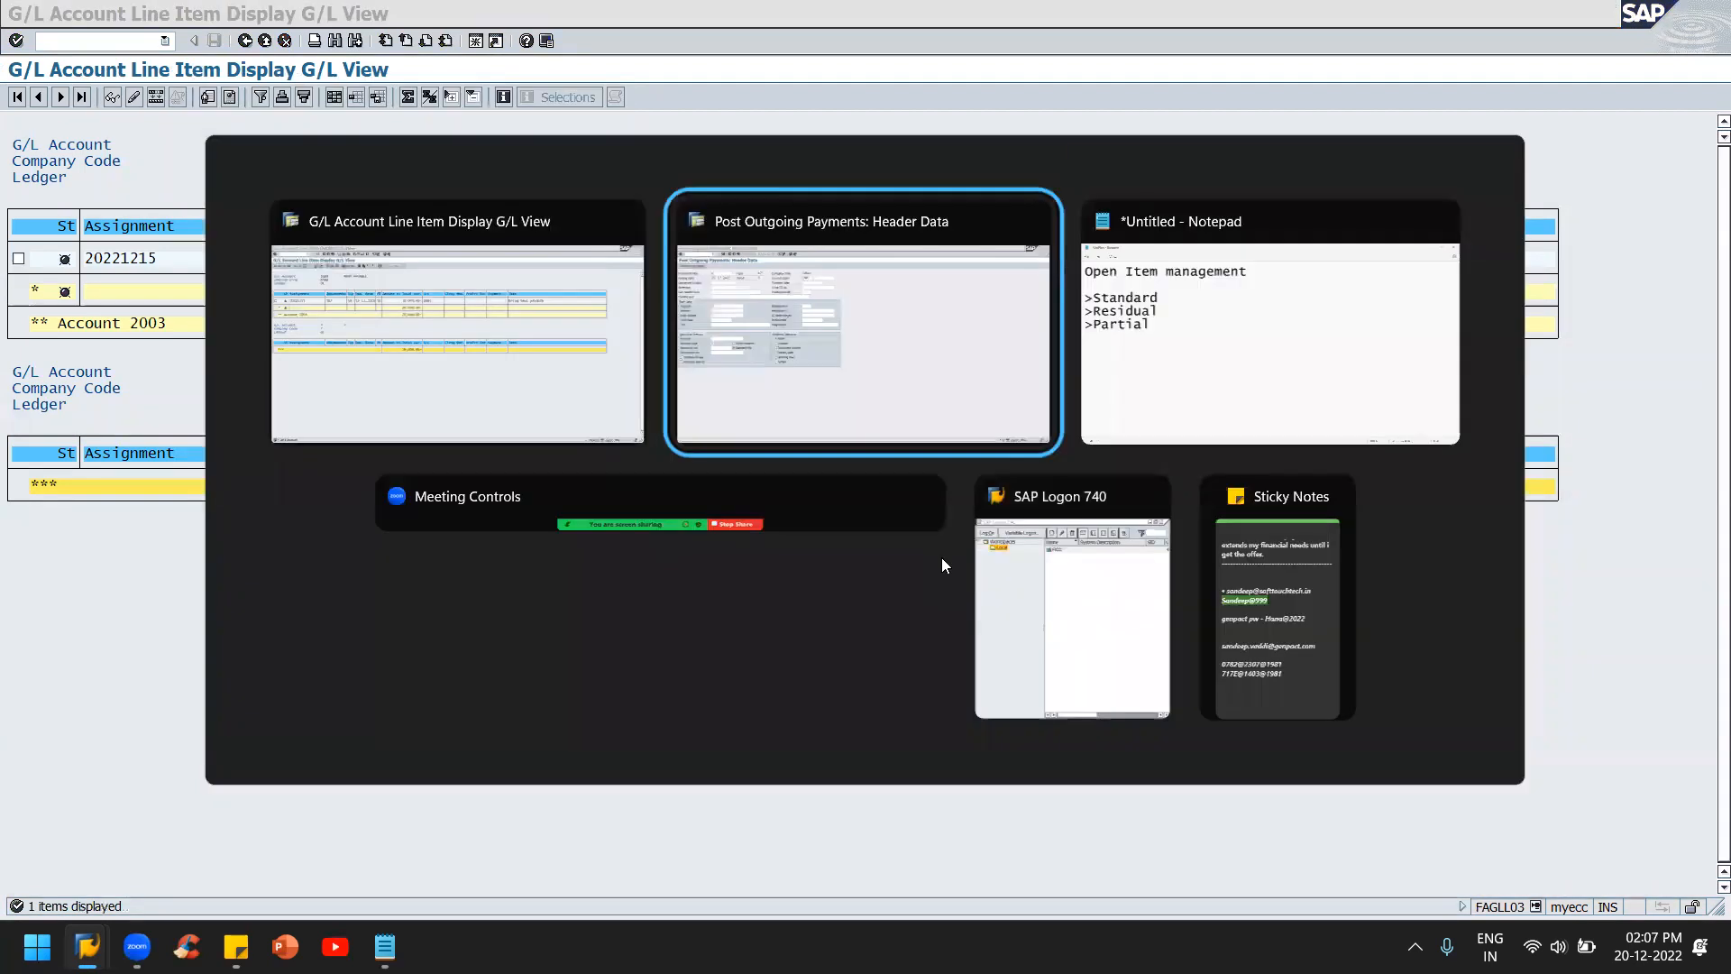
click(260, 136)
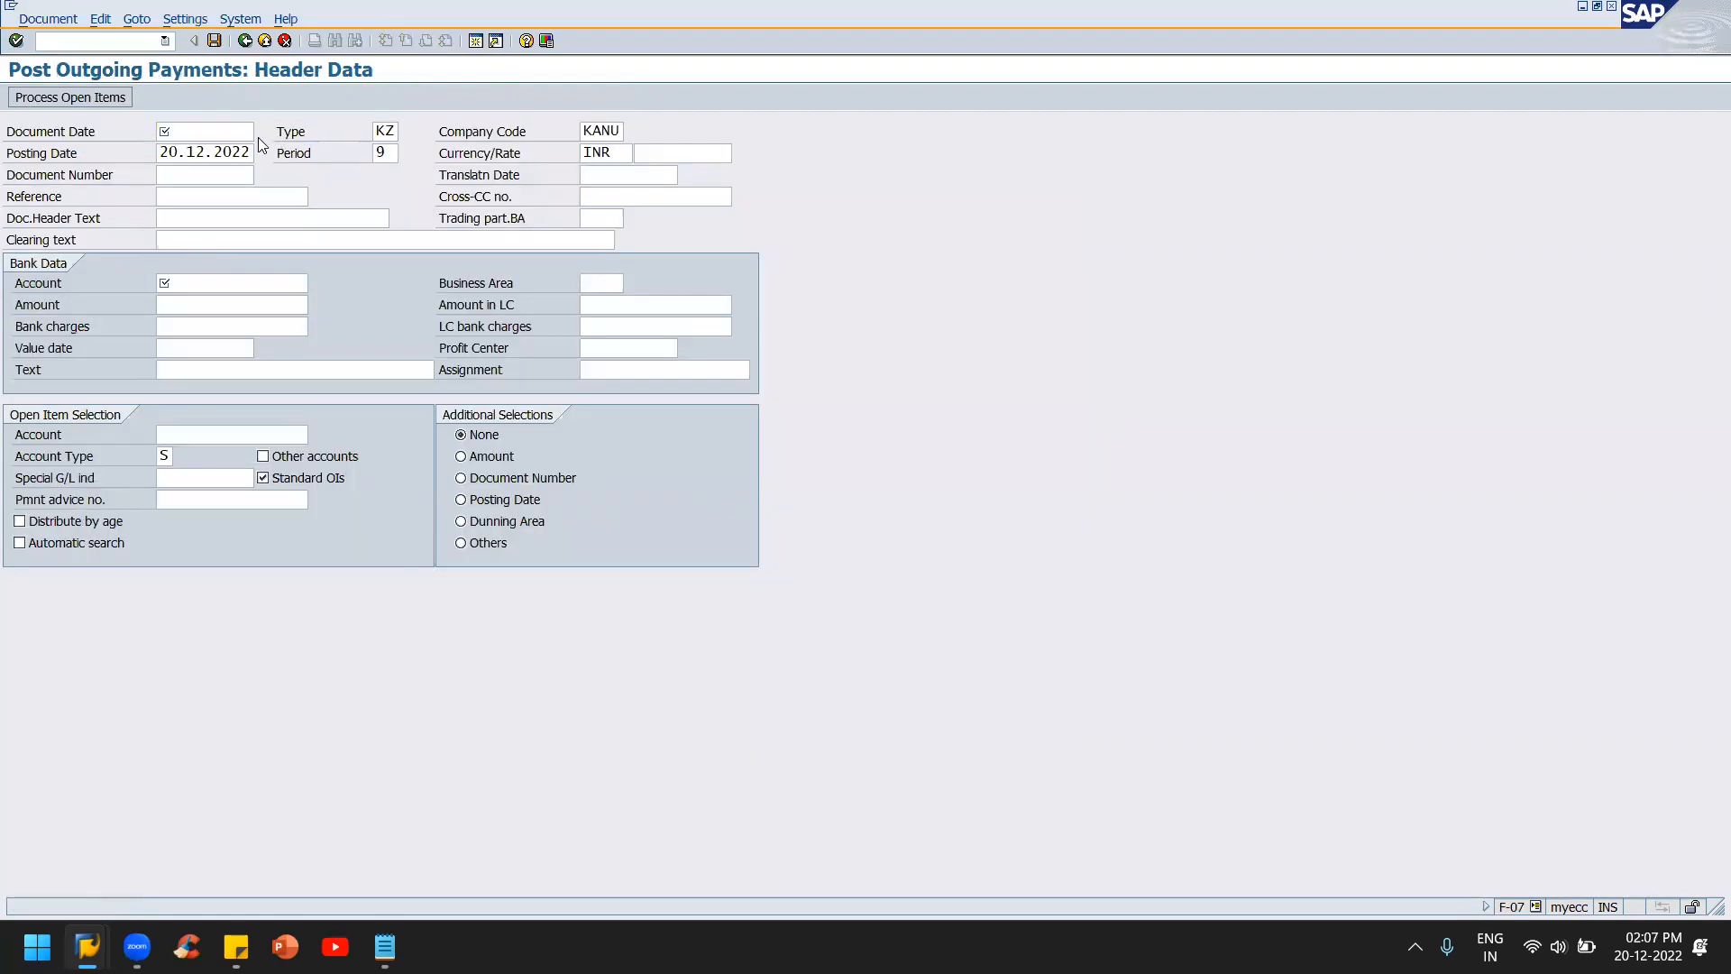
key(Return)
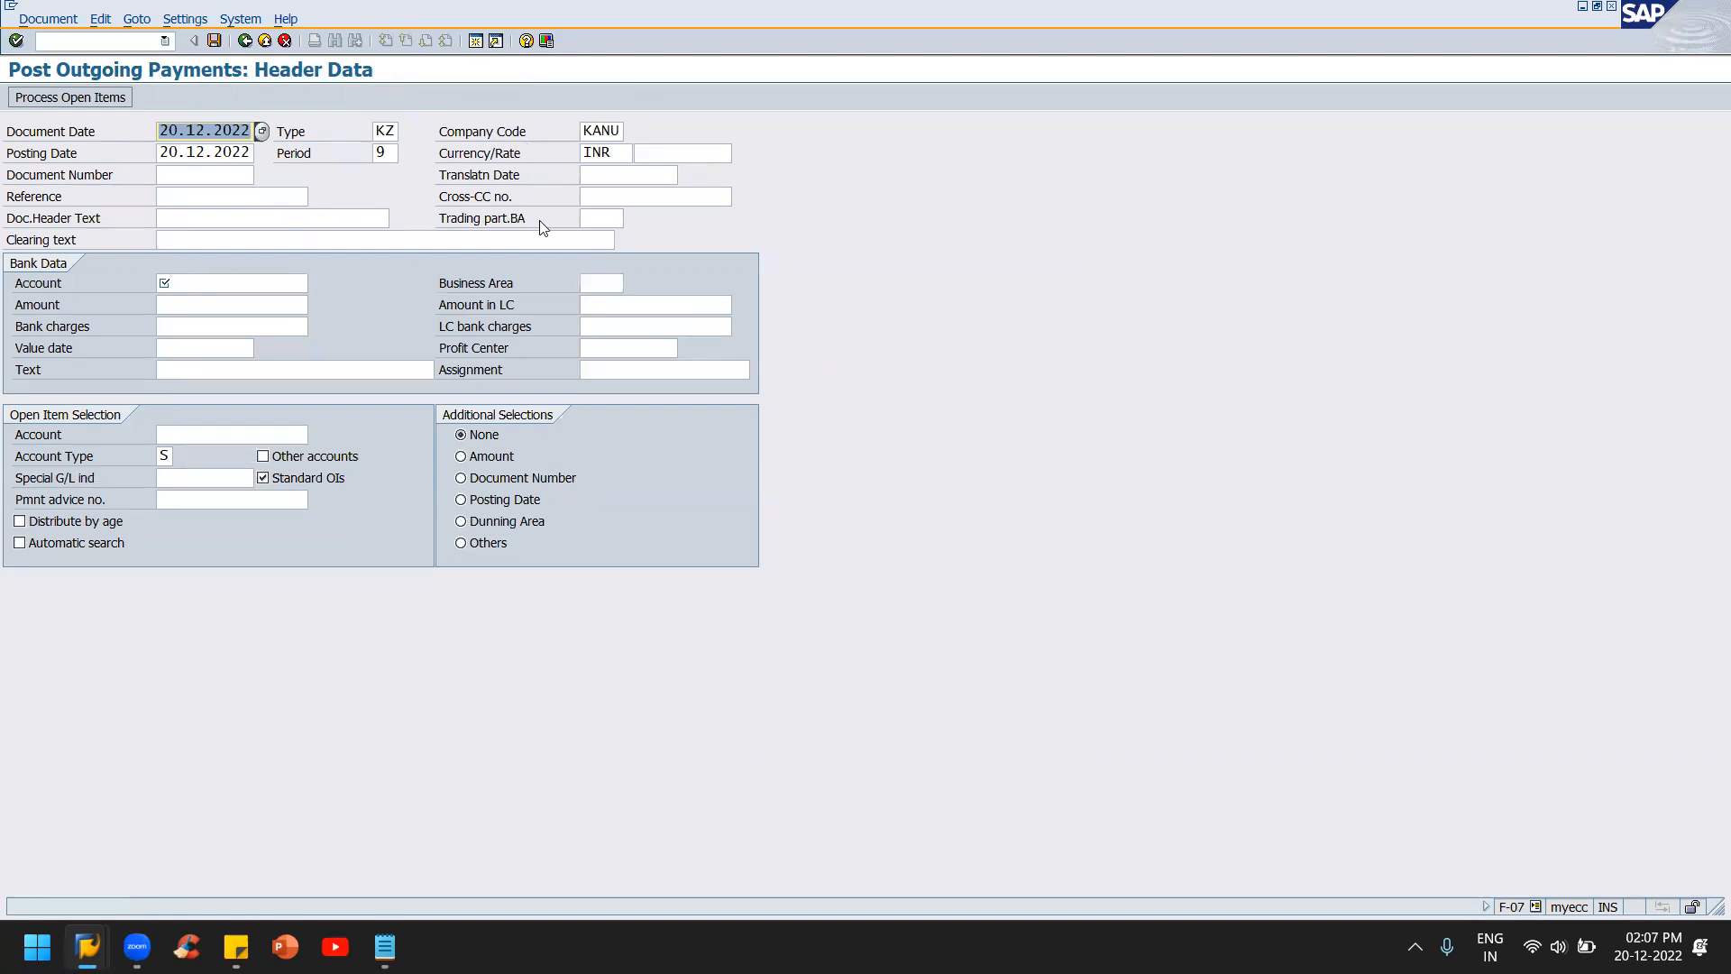
- Look up the available document types for the payment and select KZ (Vendor payment)
click(384, 134)
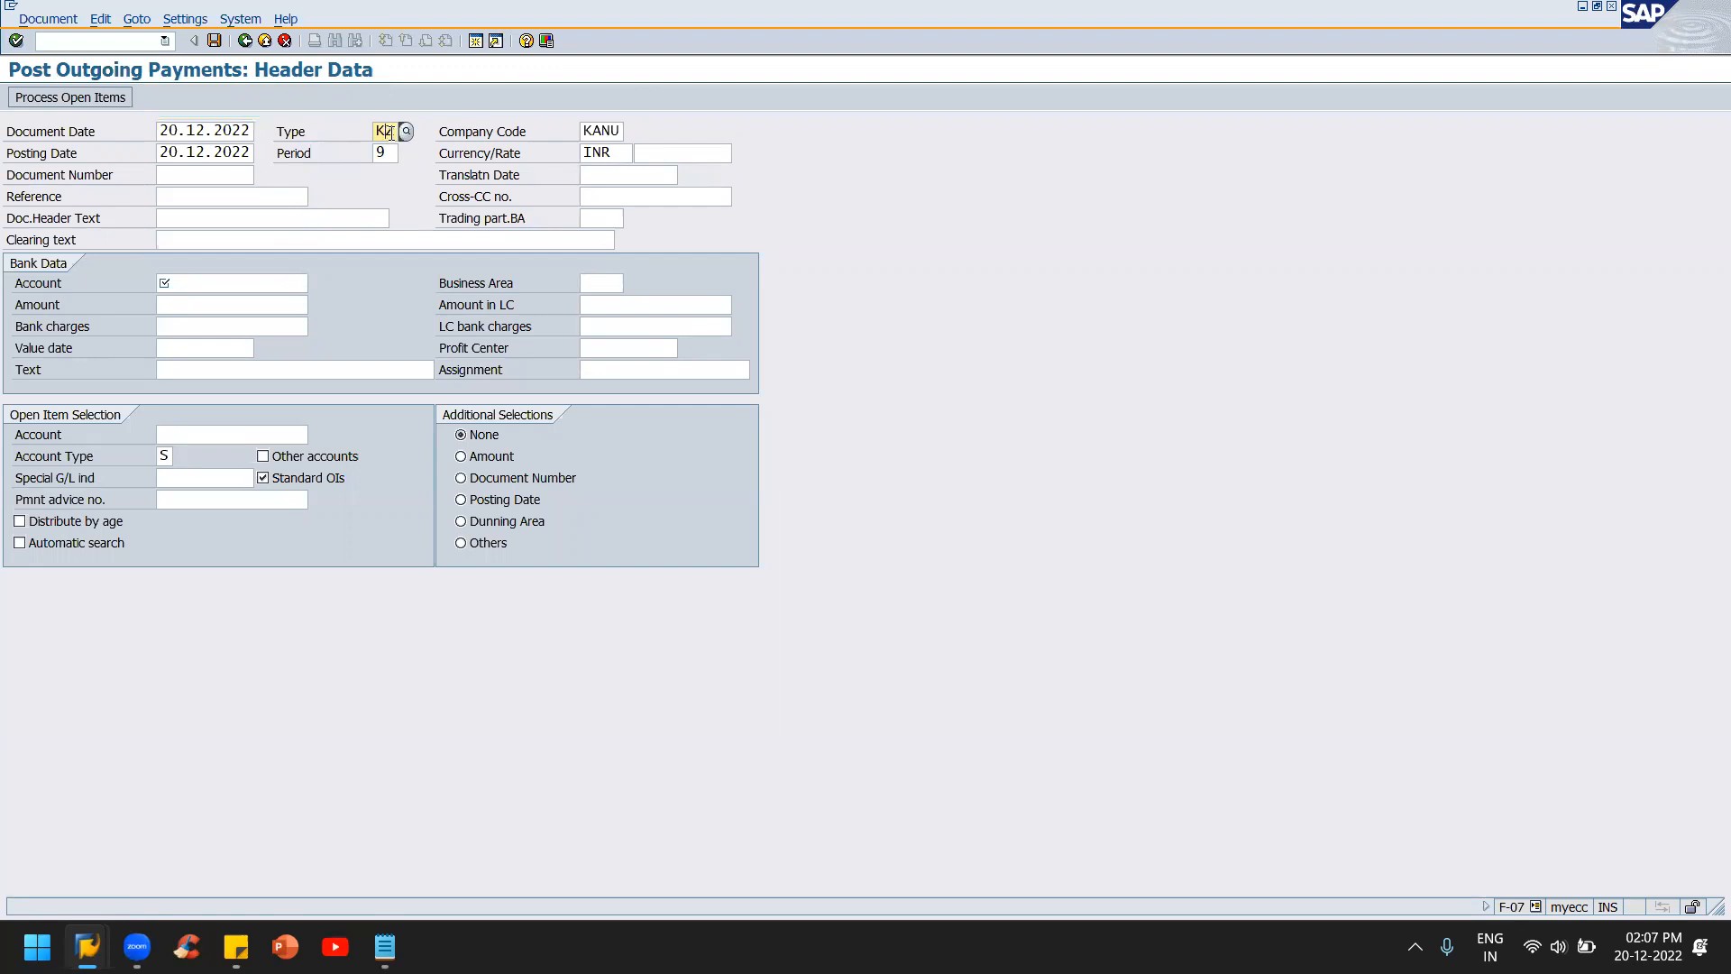
click(406, 133)
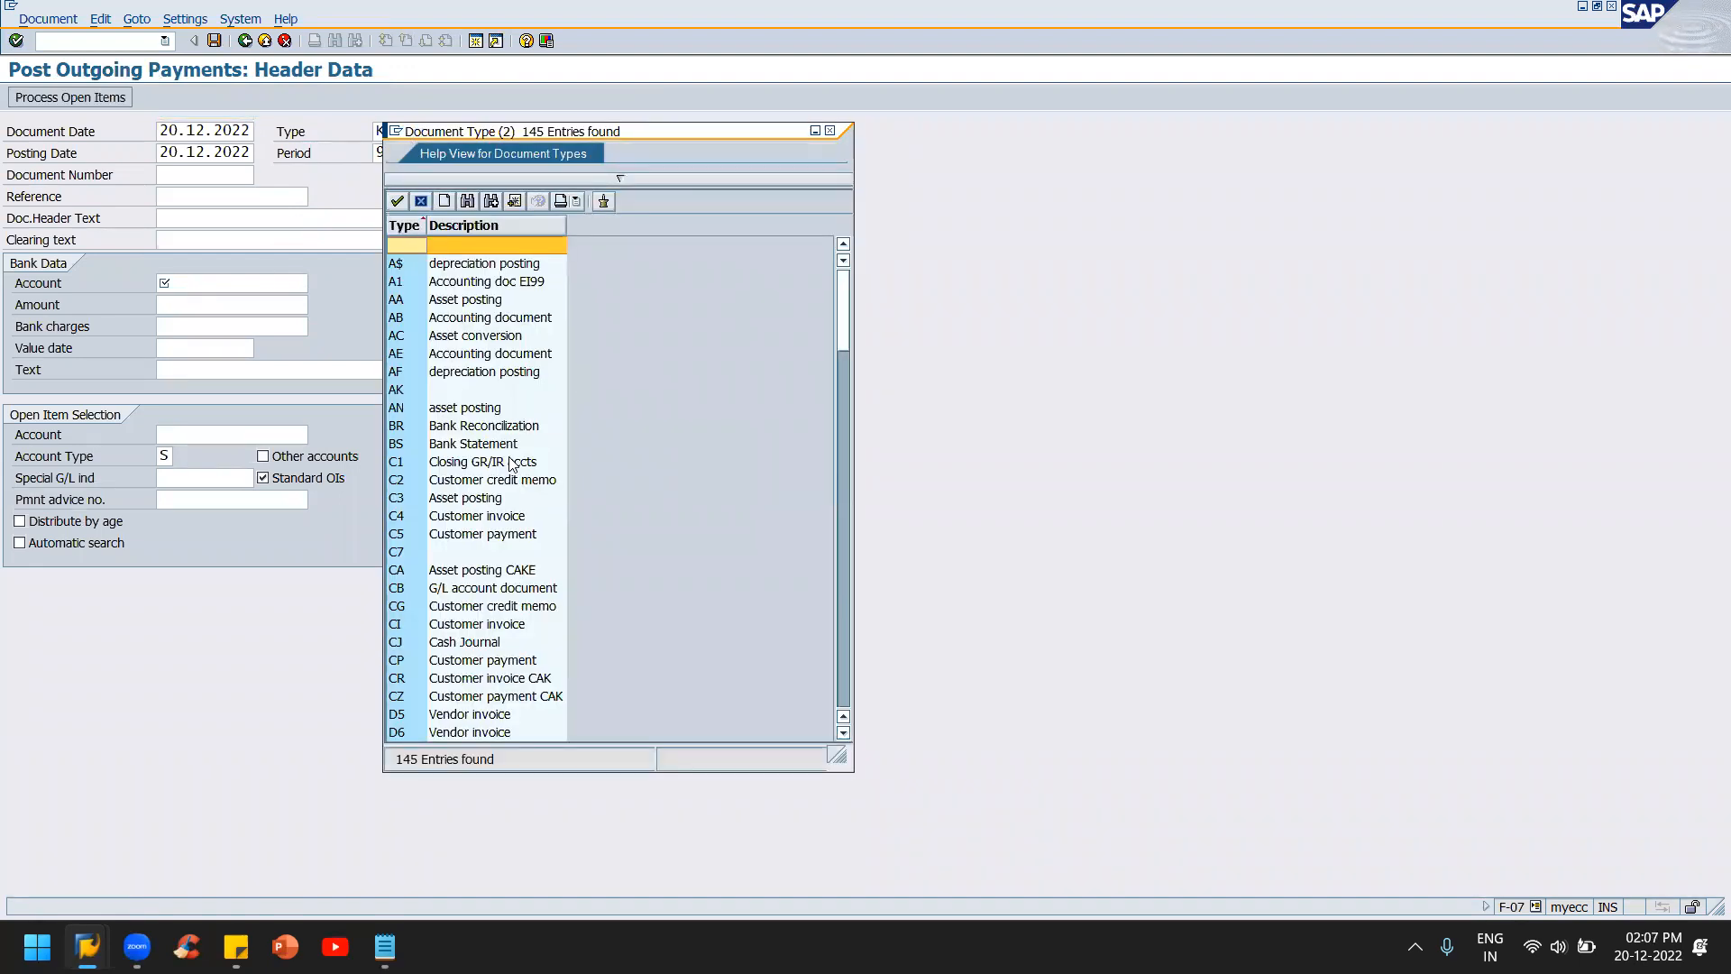
scroll(513, 464, down, 5)
scroll(512, 464, down, 17)
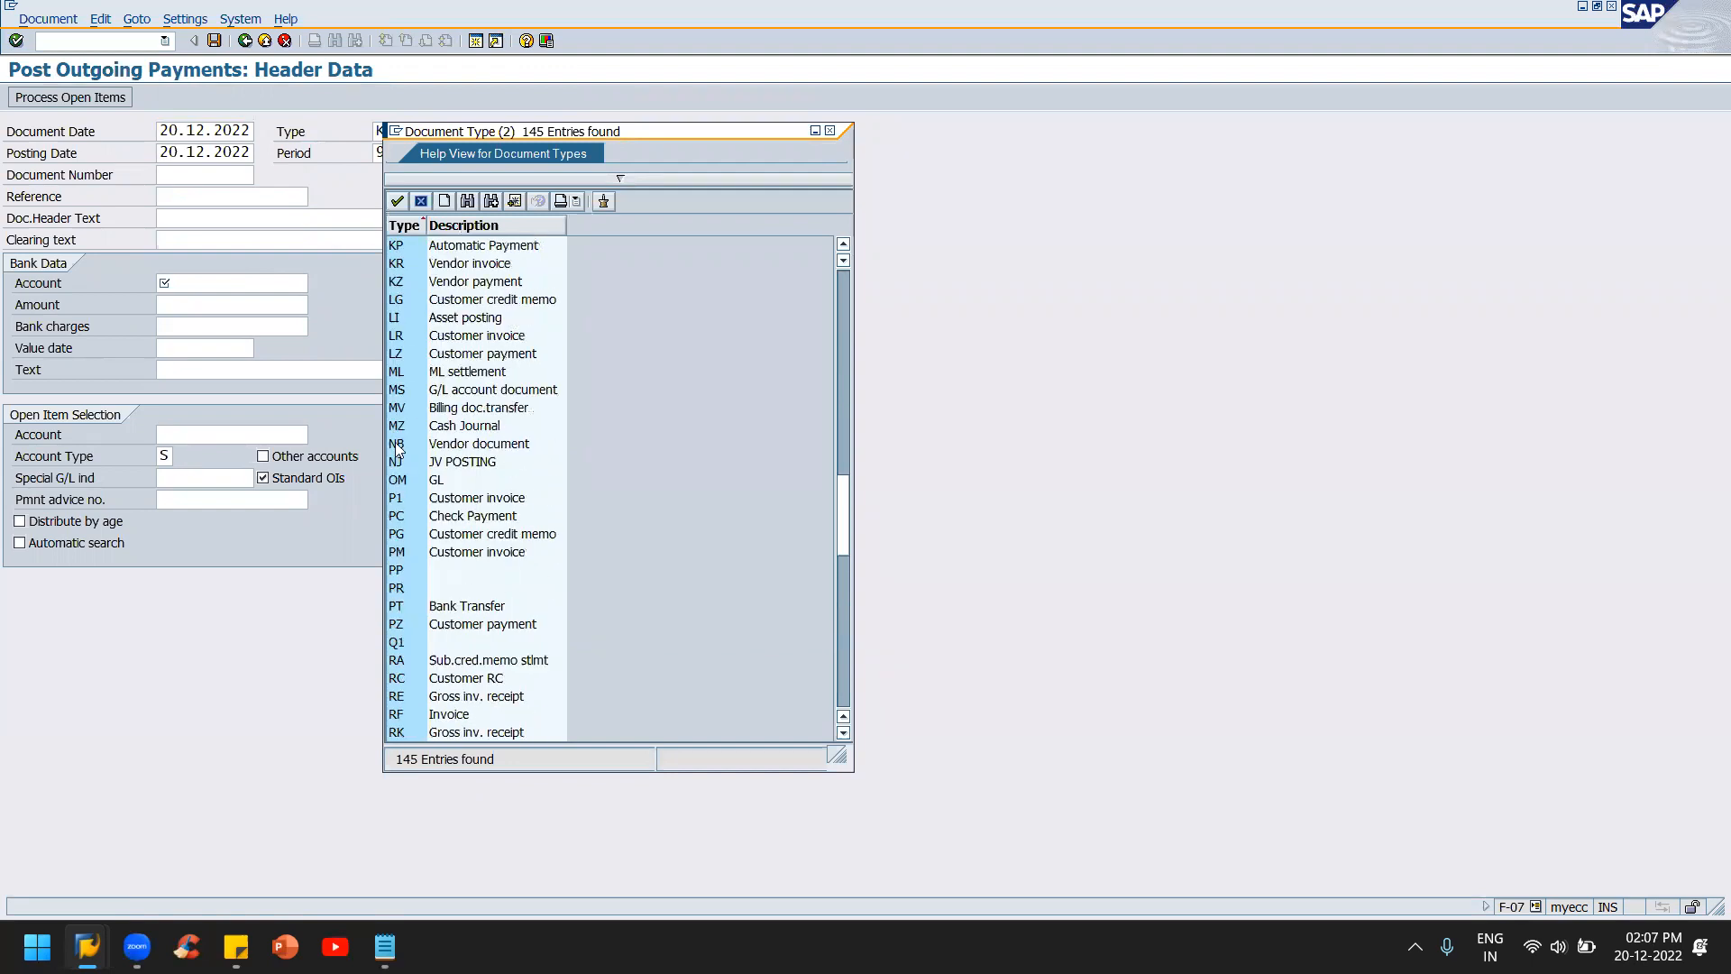
scroll(488, 550, up, 7)
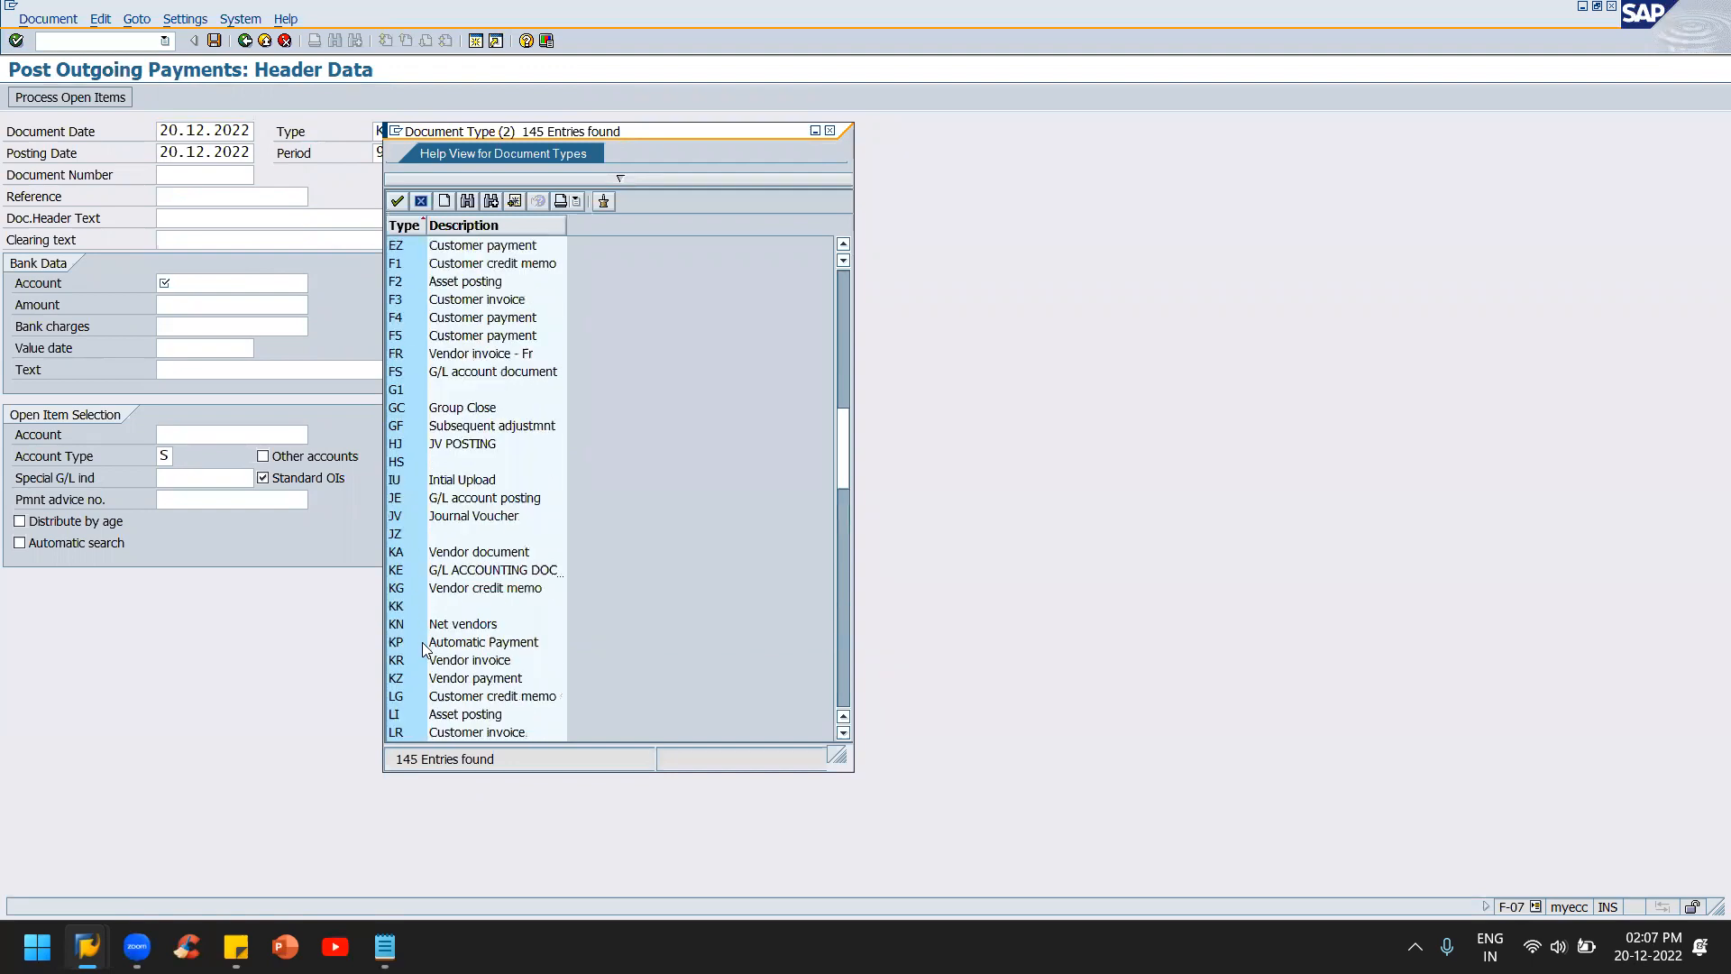
click(454, 682)
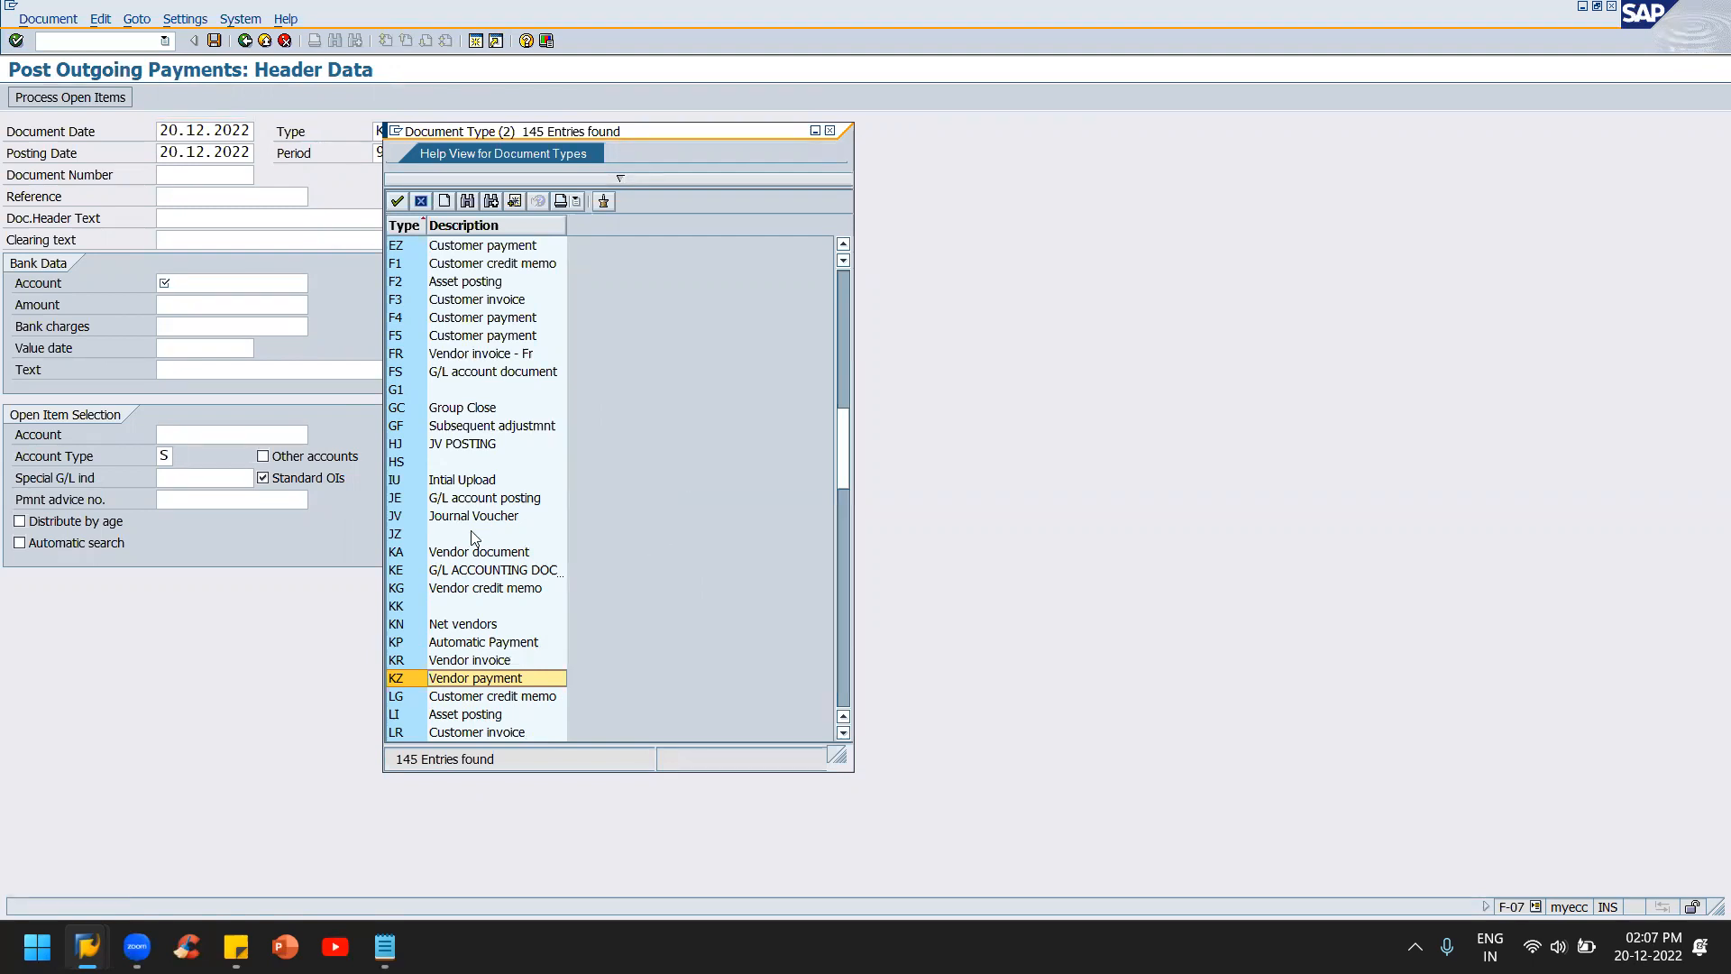
key(Return)
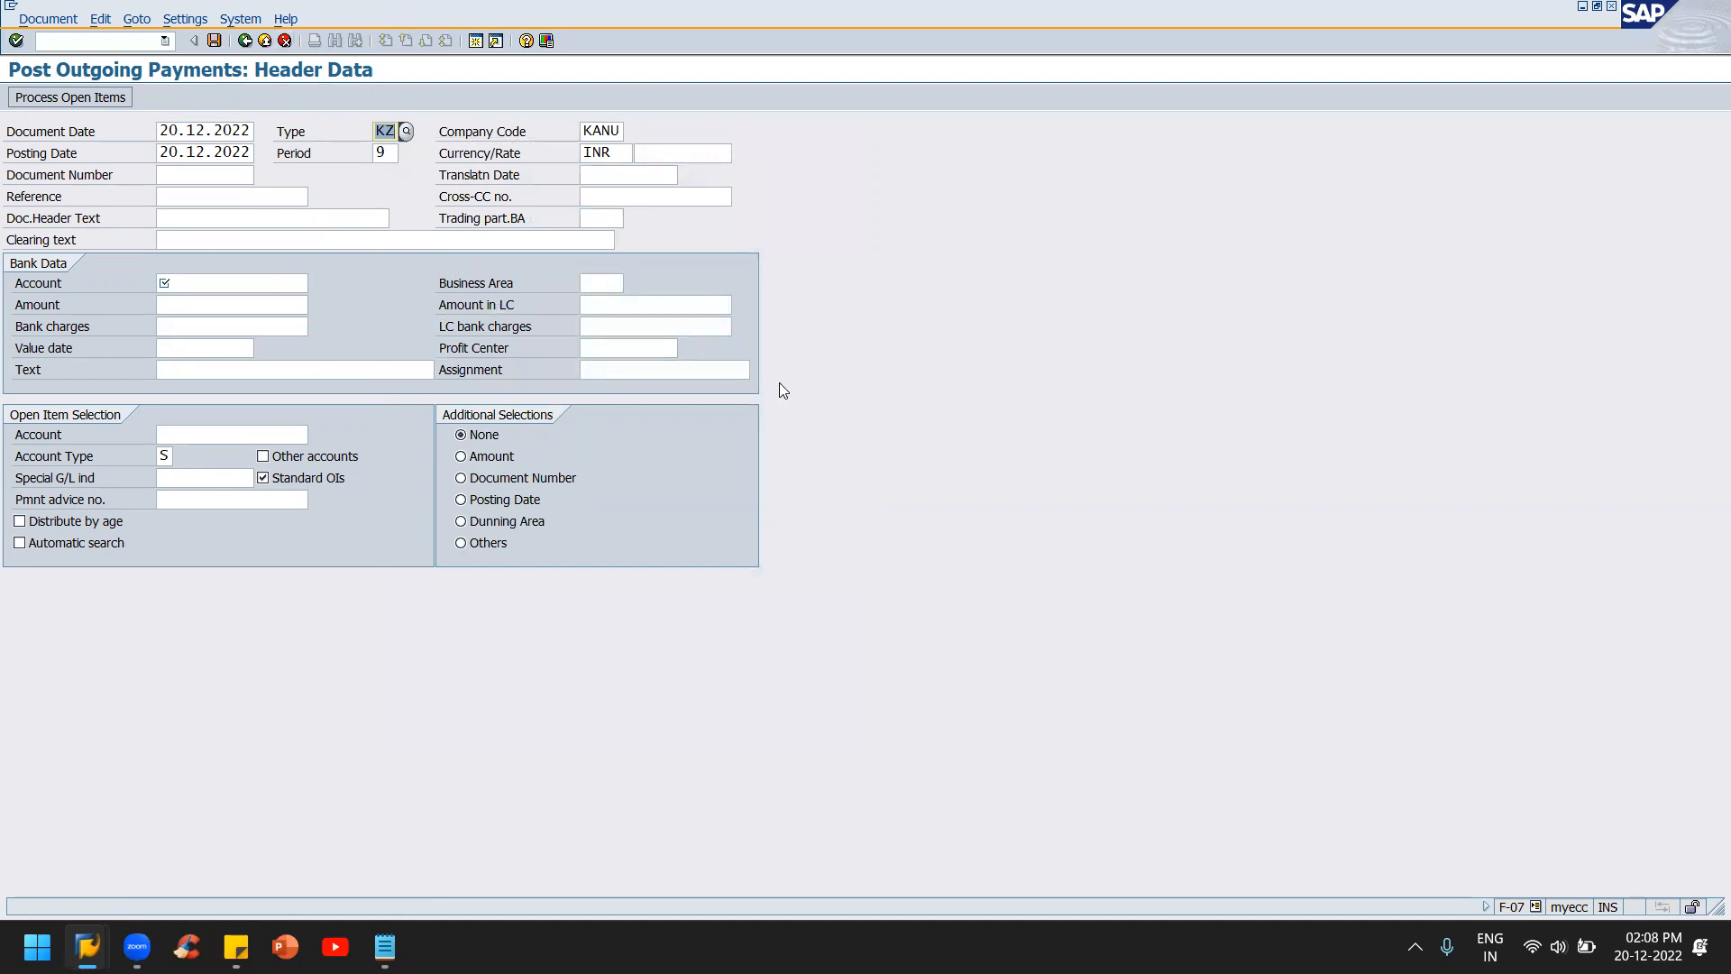
- Set the payment's document type to SA (G/L account document)
text(sa)
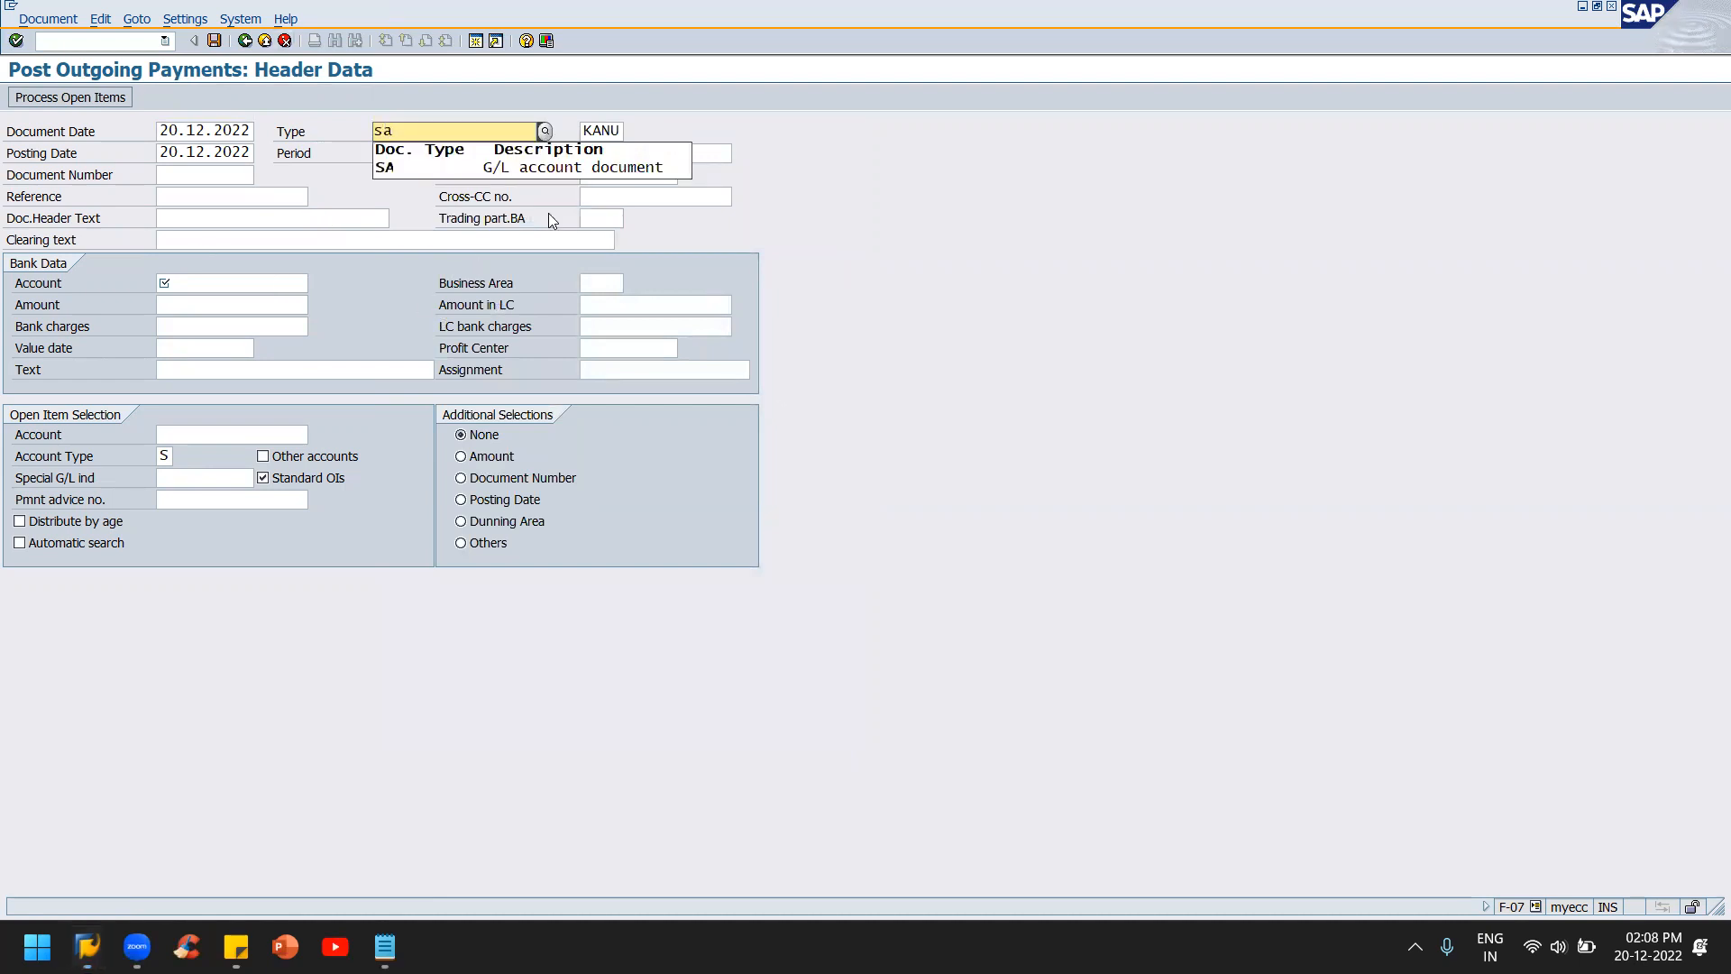
click(545, 168)
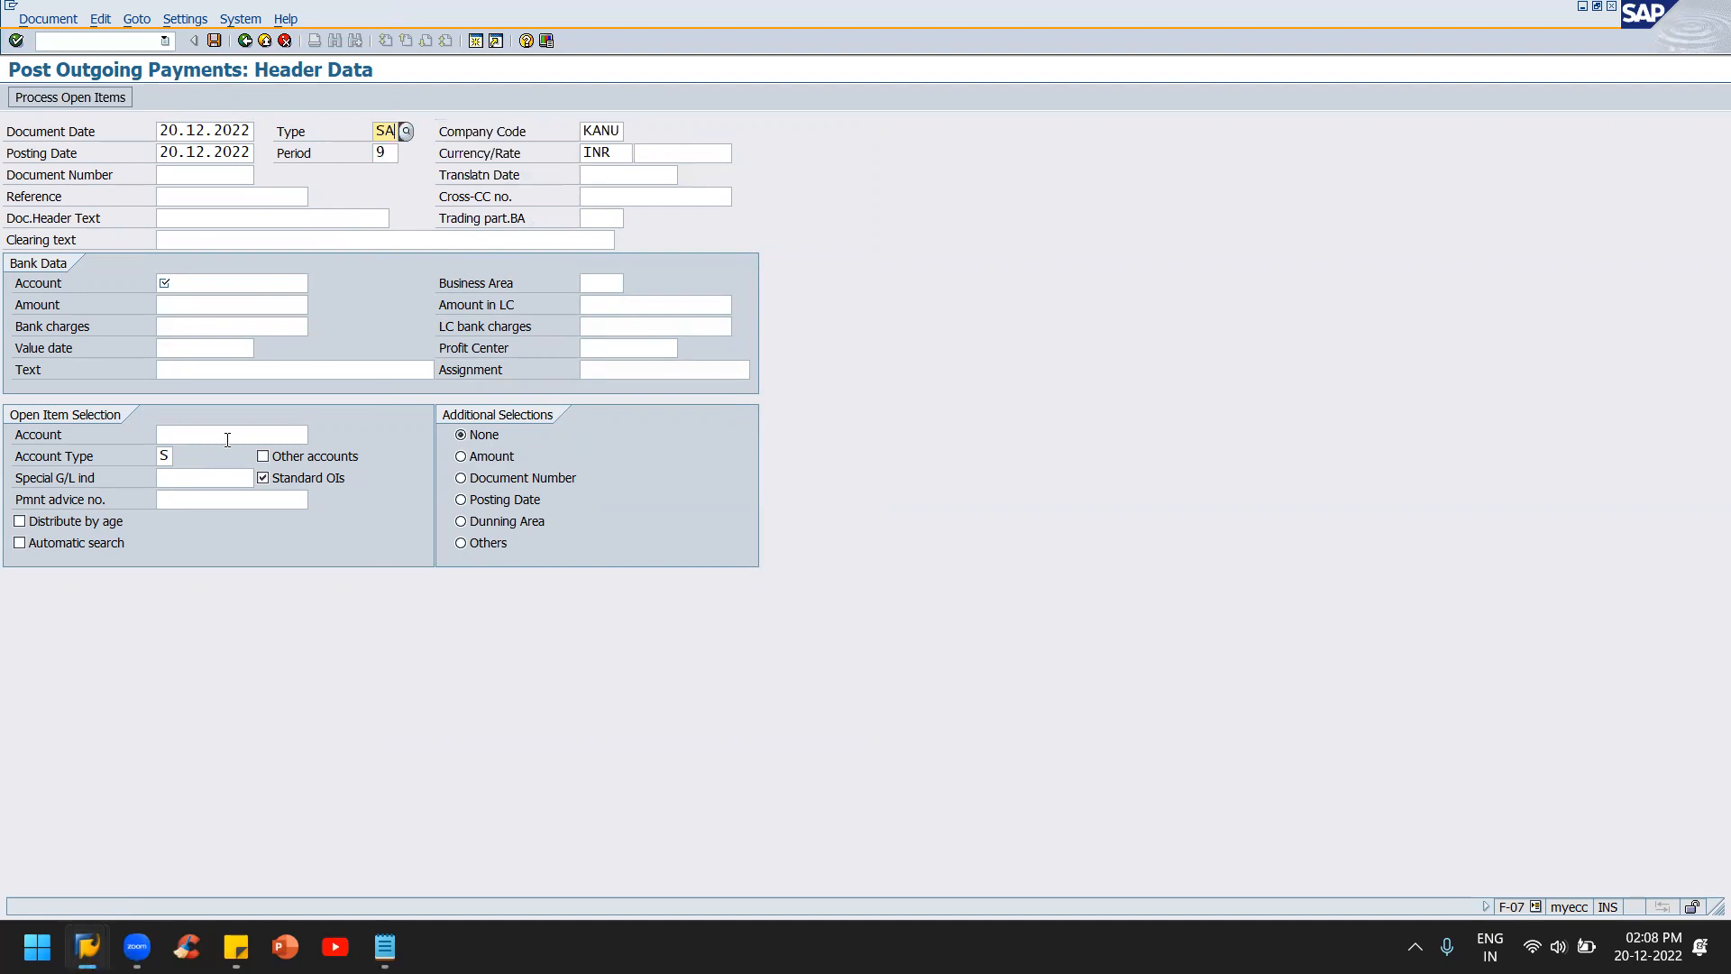
- Search the G/L accounts of chart KANU with "*" and choose 1000 (KOTAK MAHINDRA BANK) as the bank data account
click(233, 283)
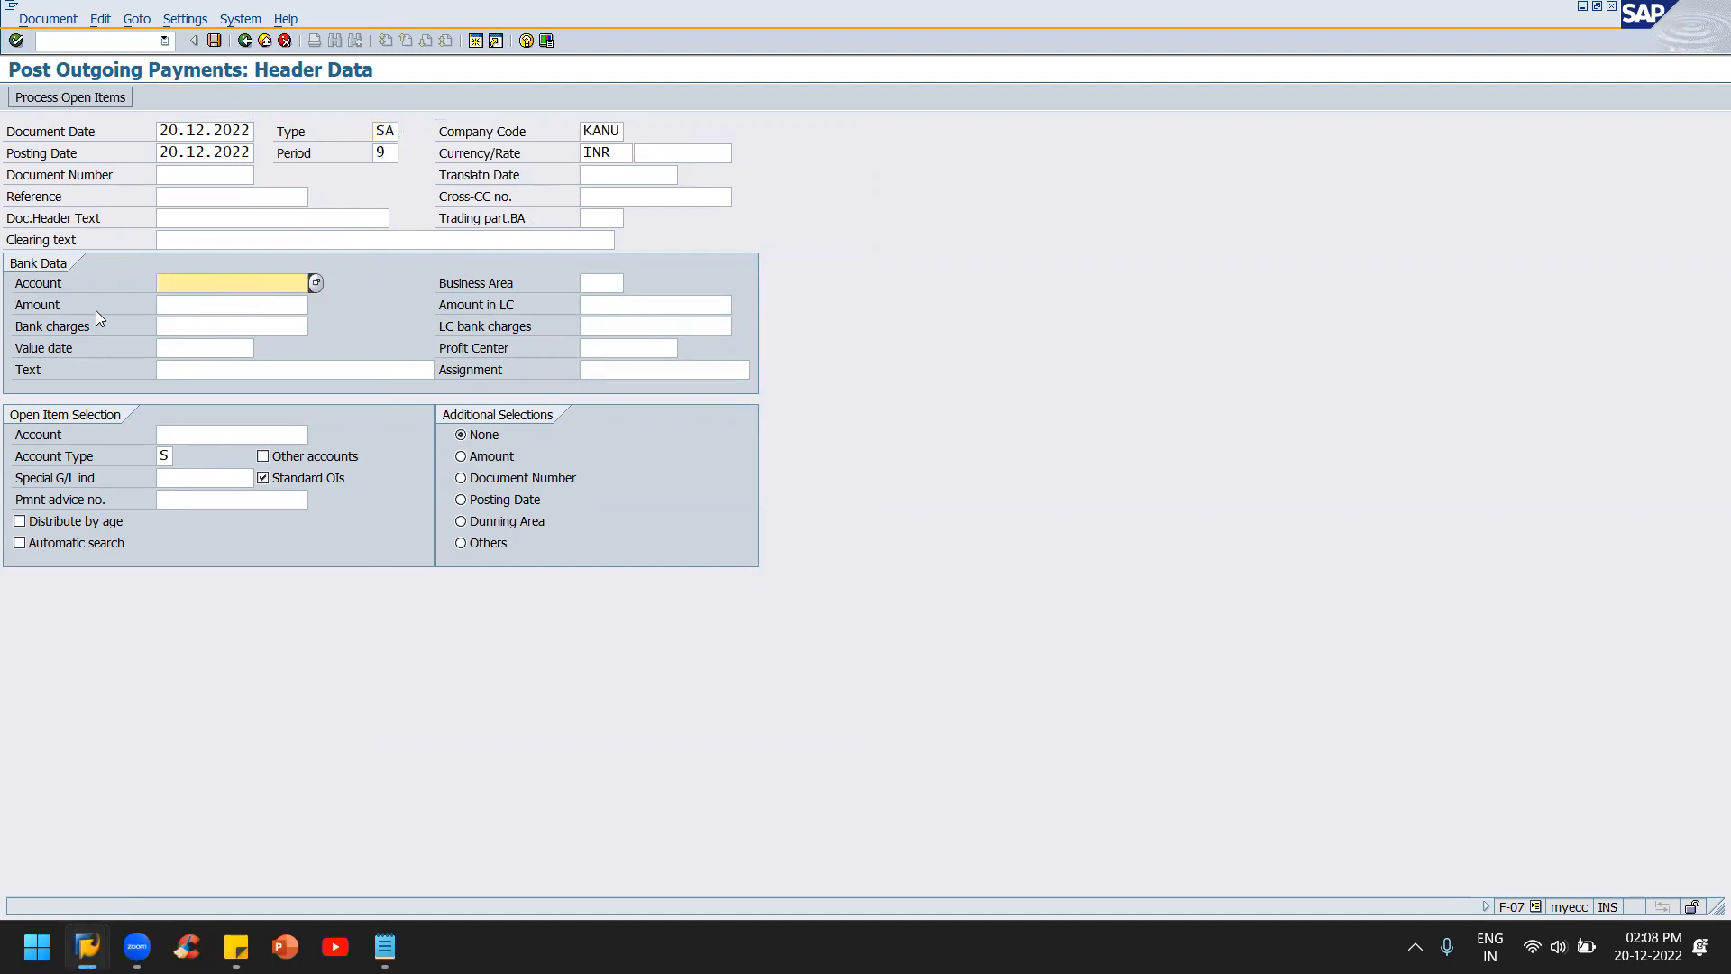
click(317, 284)
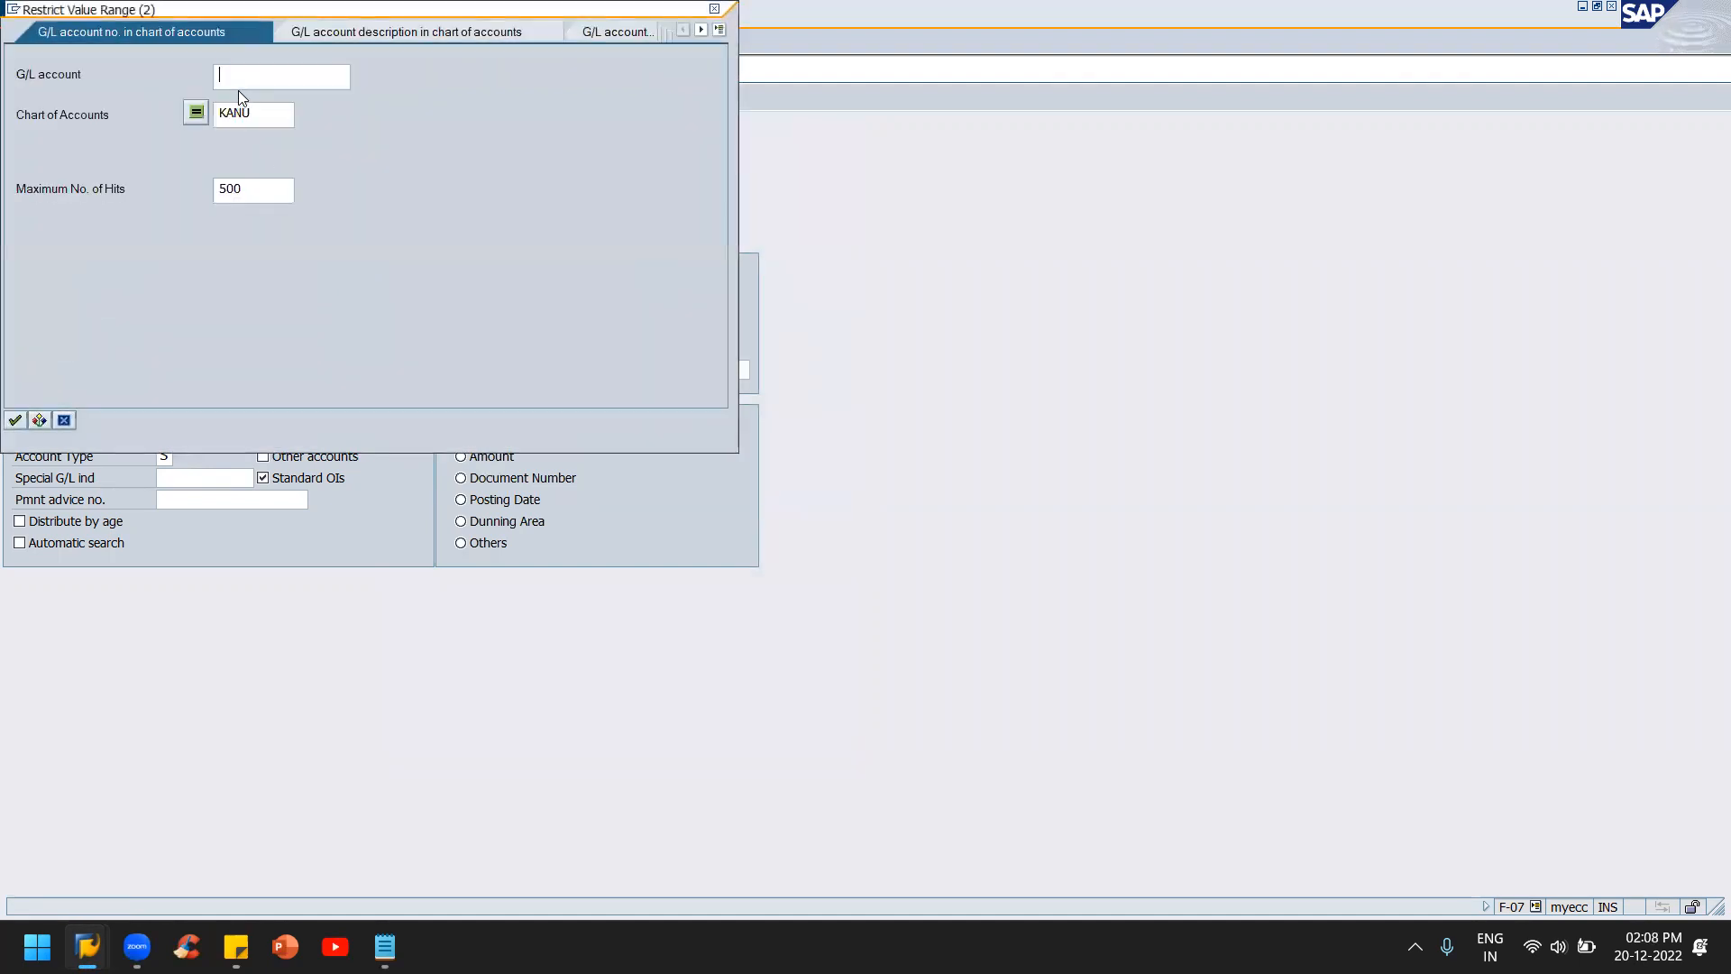
text(*)
key(Return)
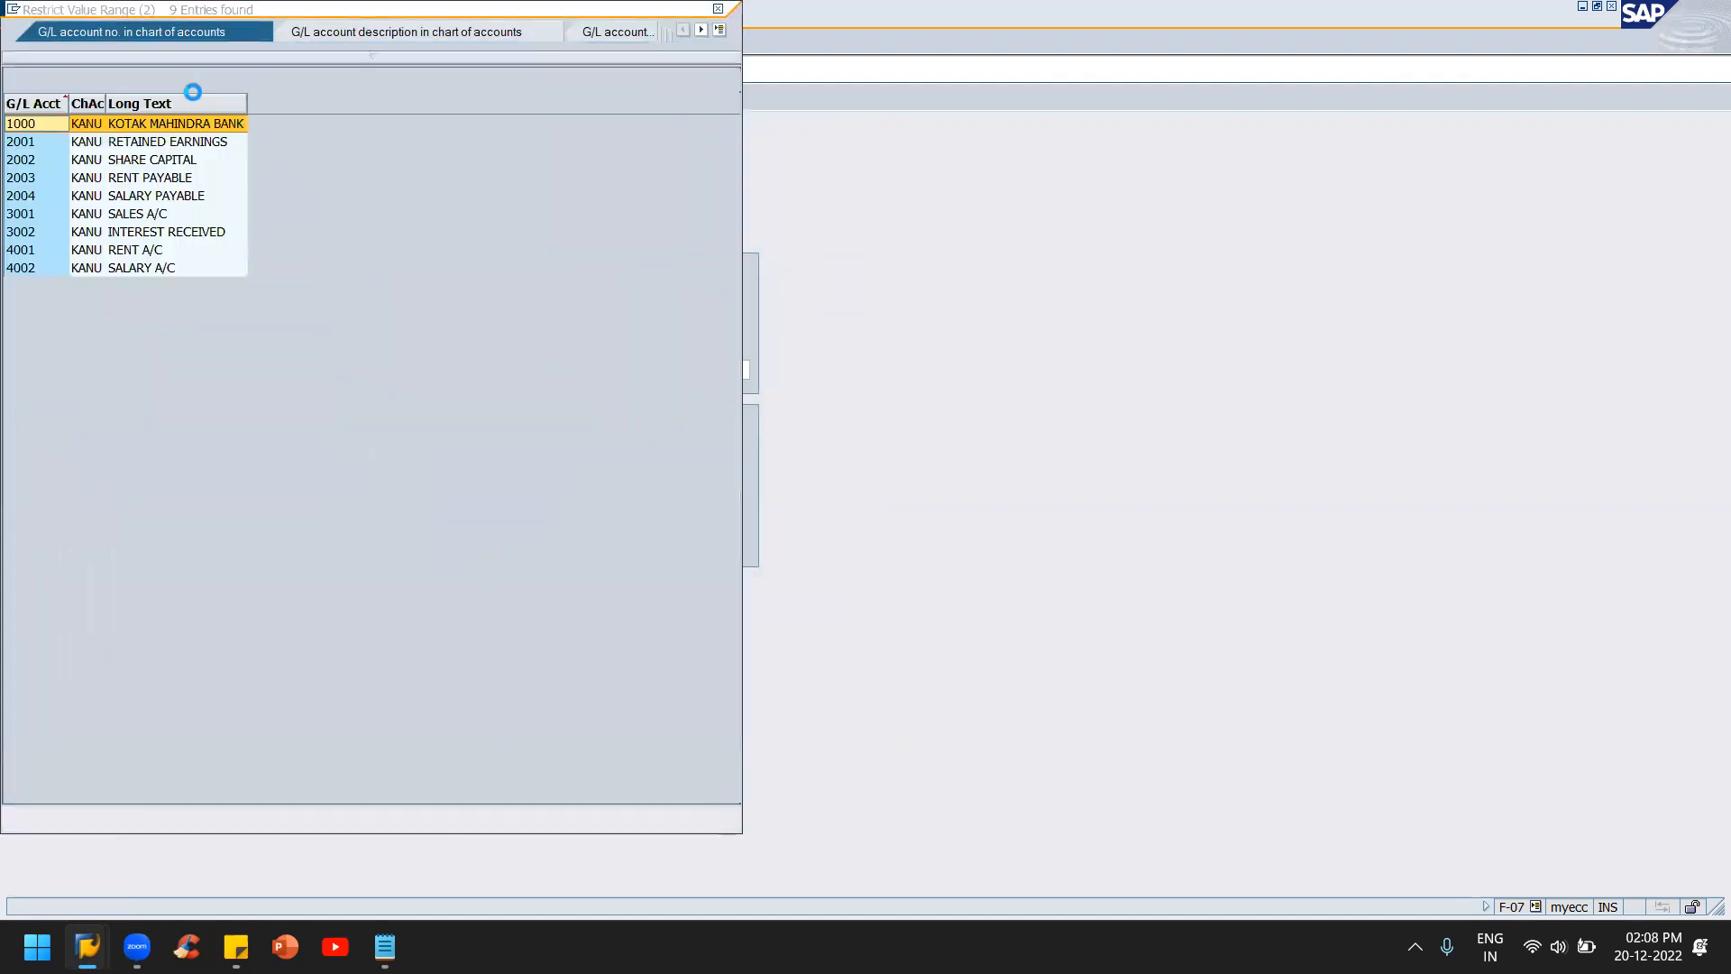
double_click(174, 129)
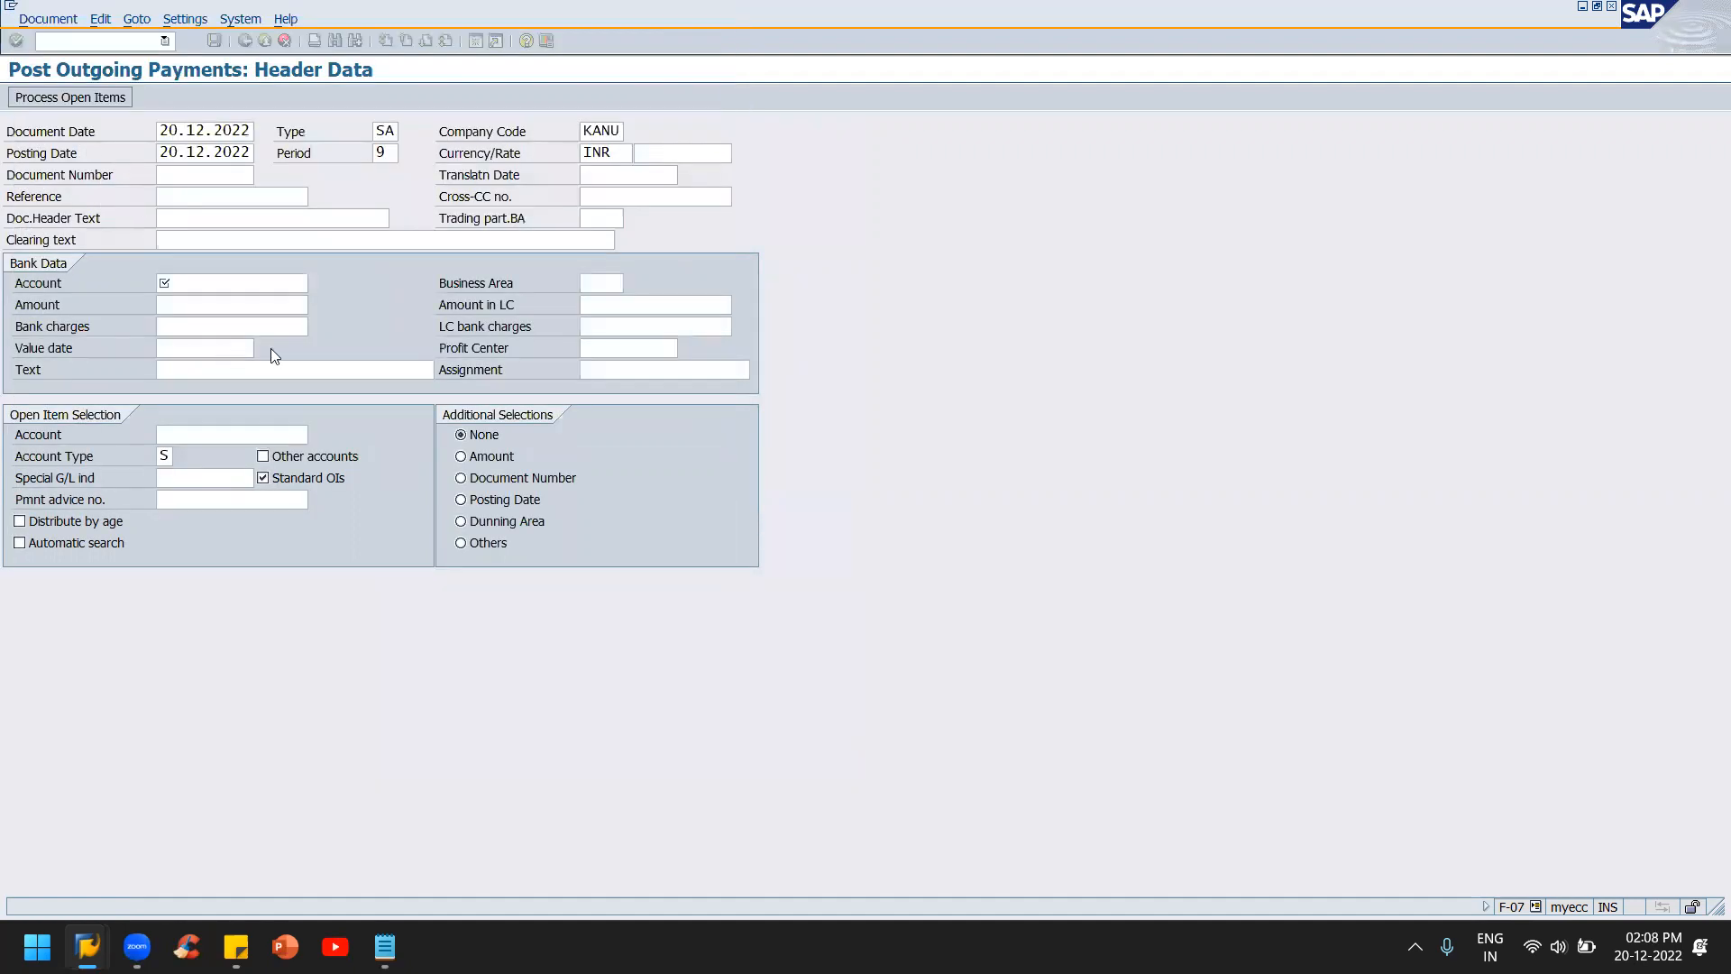
- Set the amount in the bank data to 20000
click(174, 296)
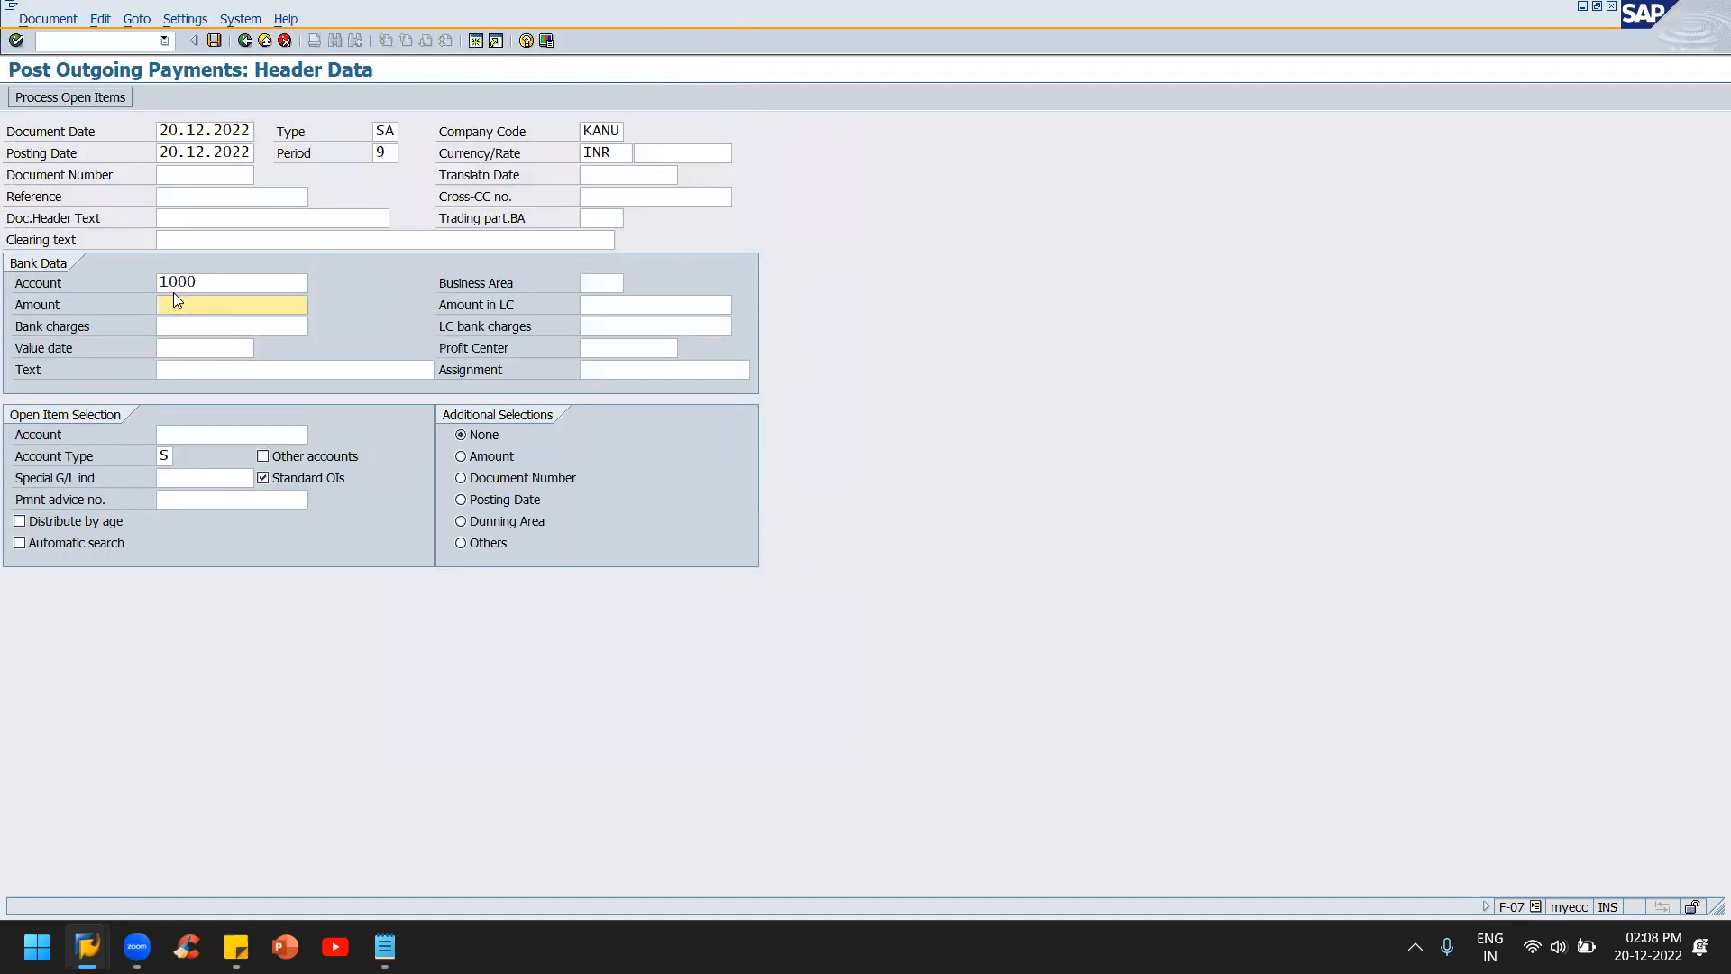
key(alt+Tab)
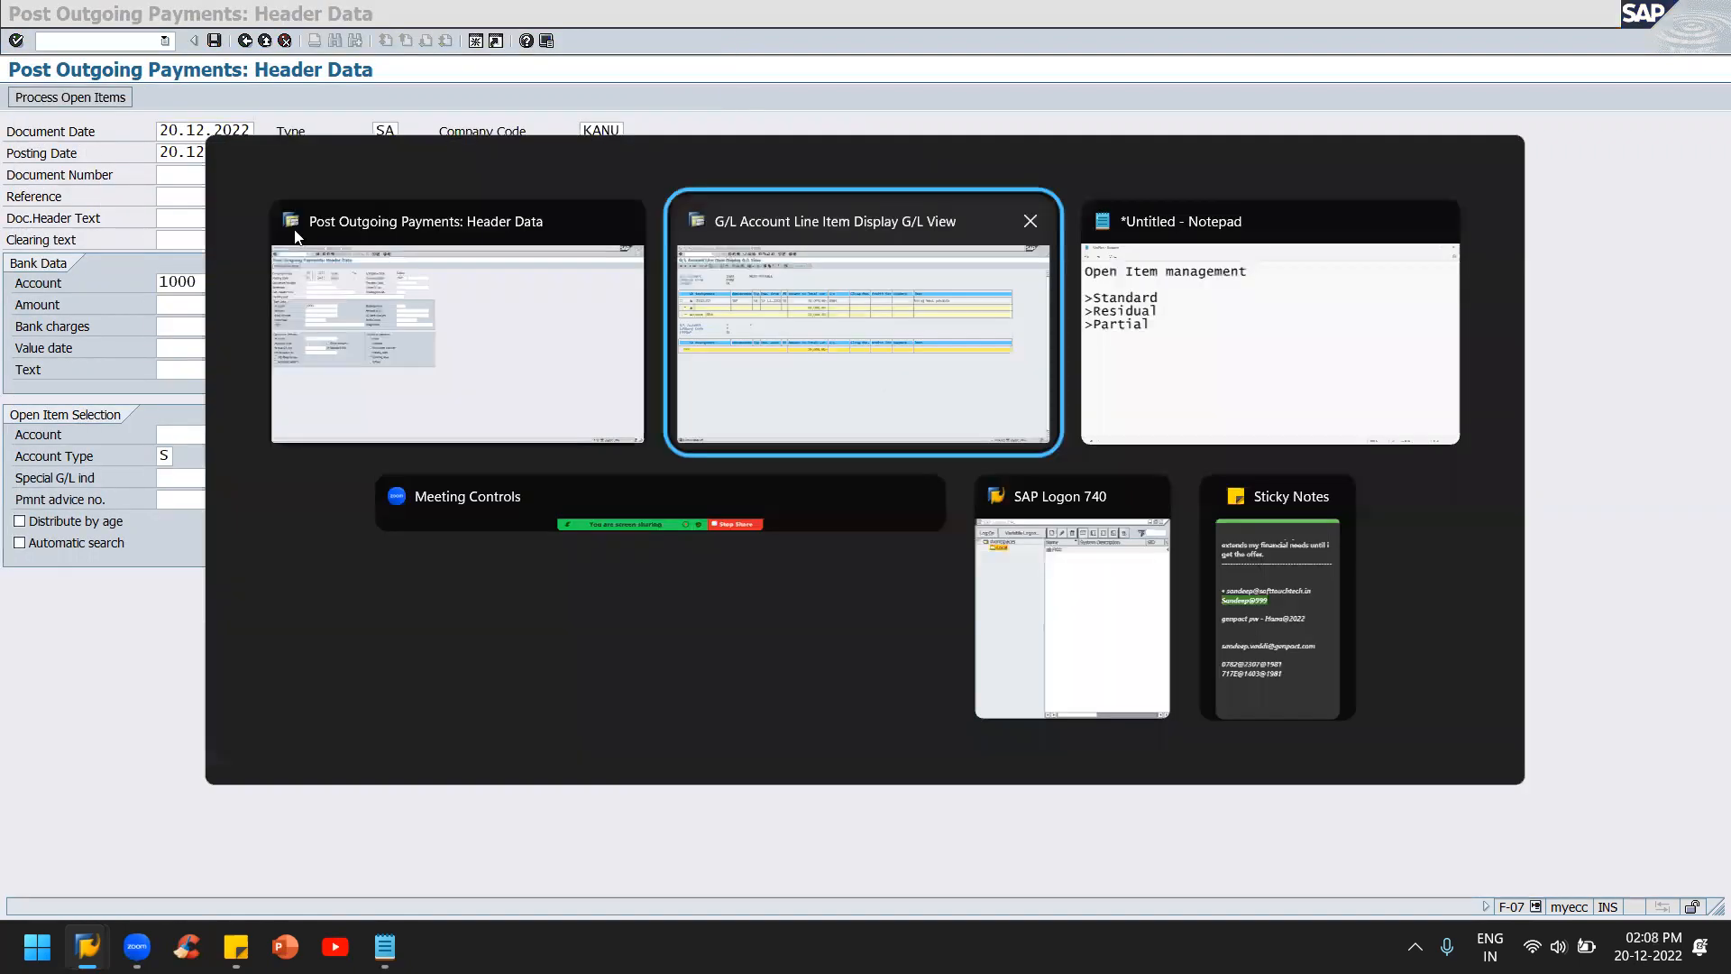
key(alt+Tab)
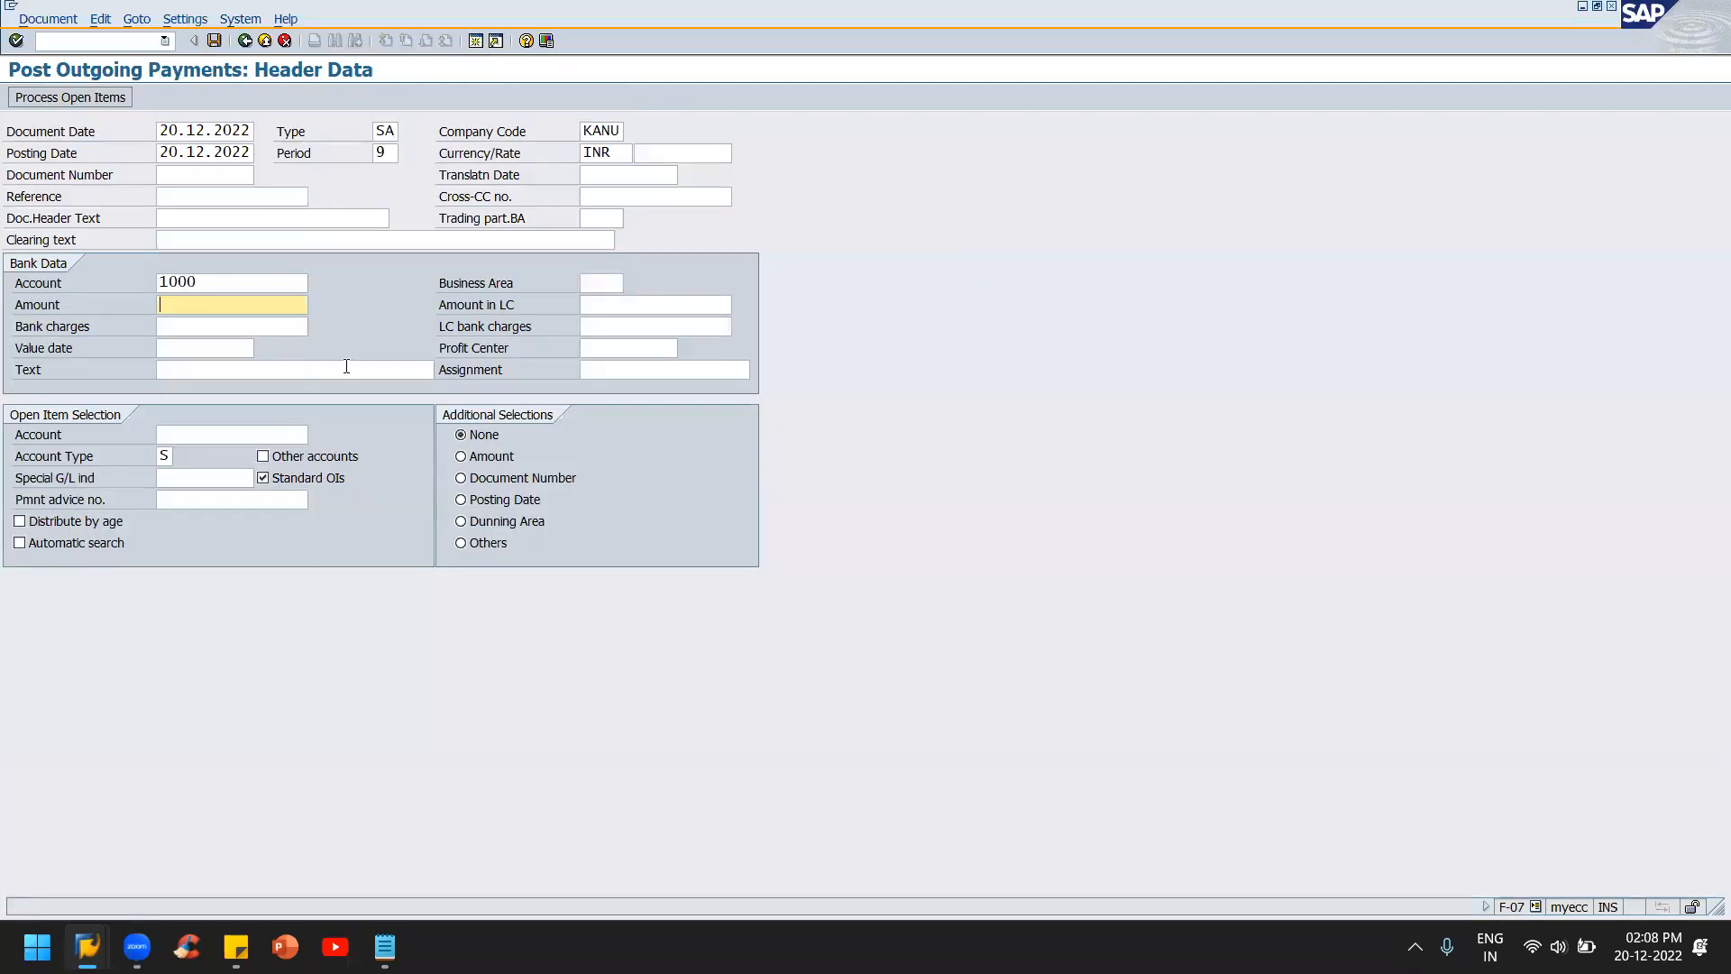
text(20000)
key(BackSpace)
key(alt+Tab)
key(alt+Tab)
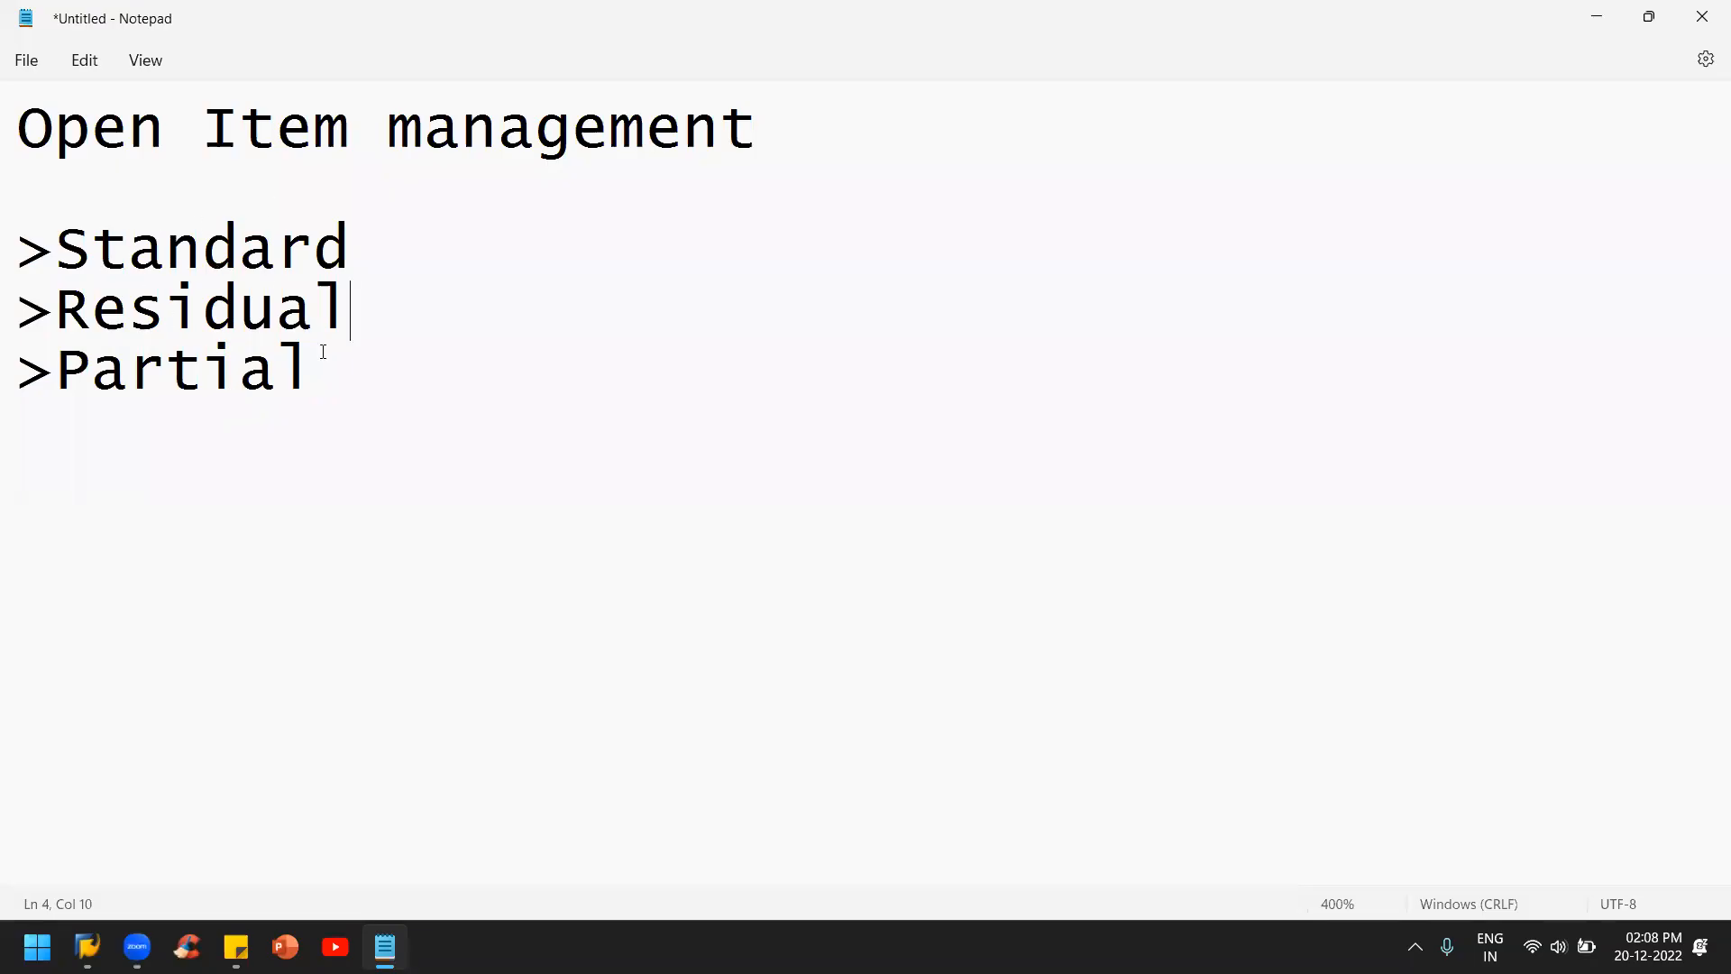
key(alt+Tab)
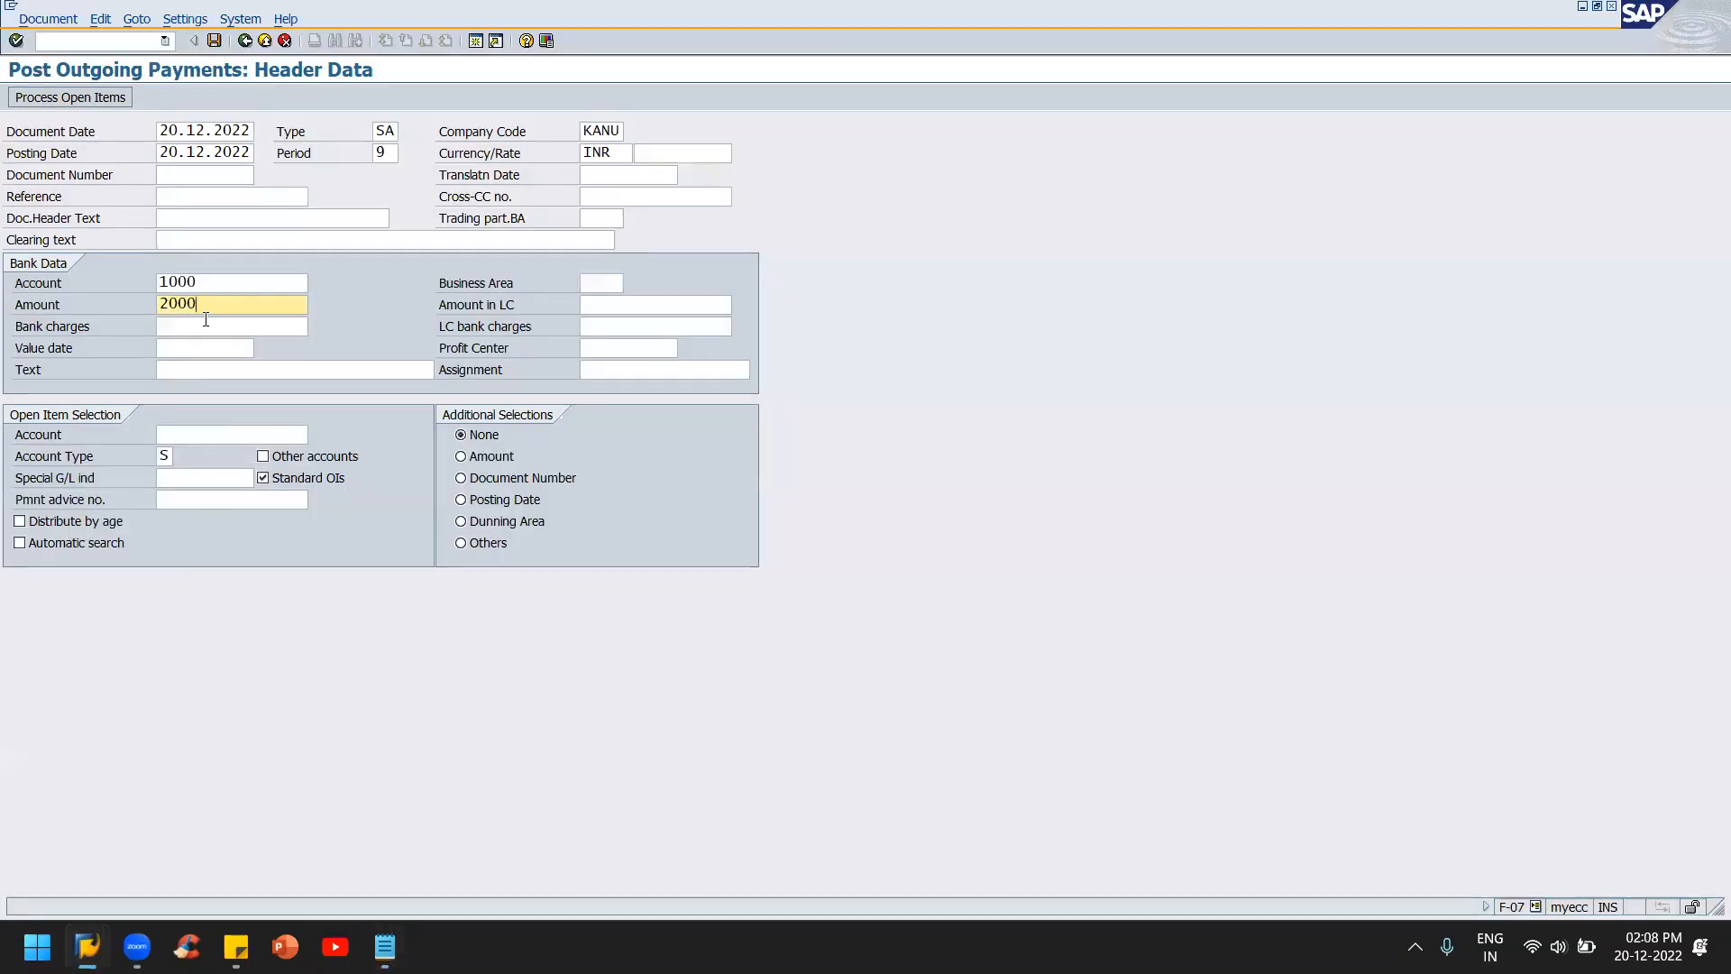
text(00)
key(Tab)
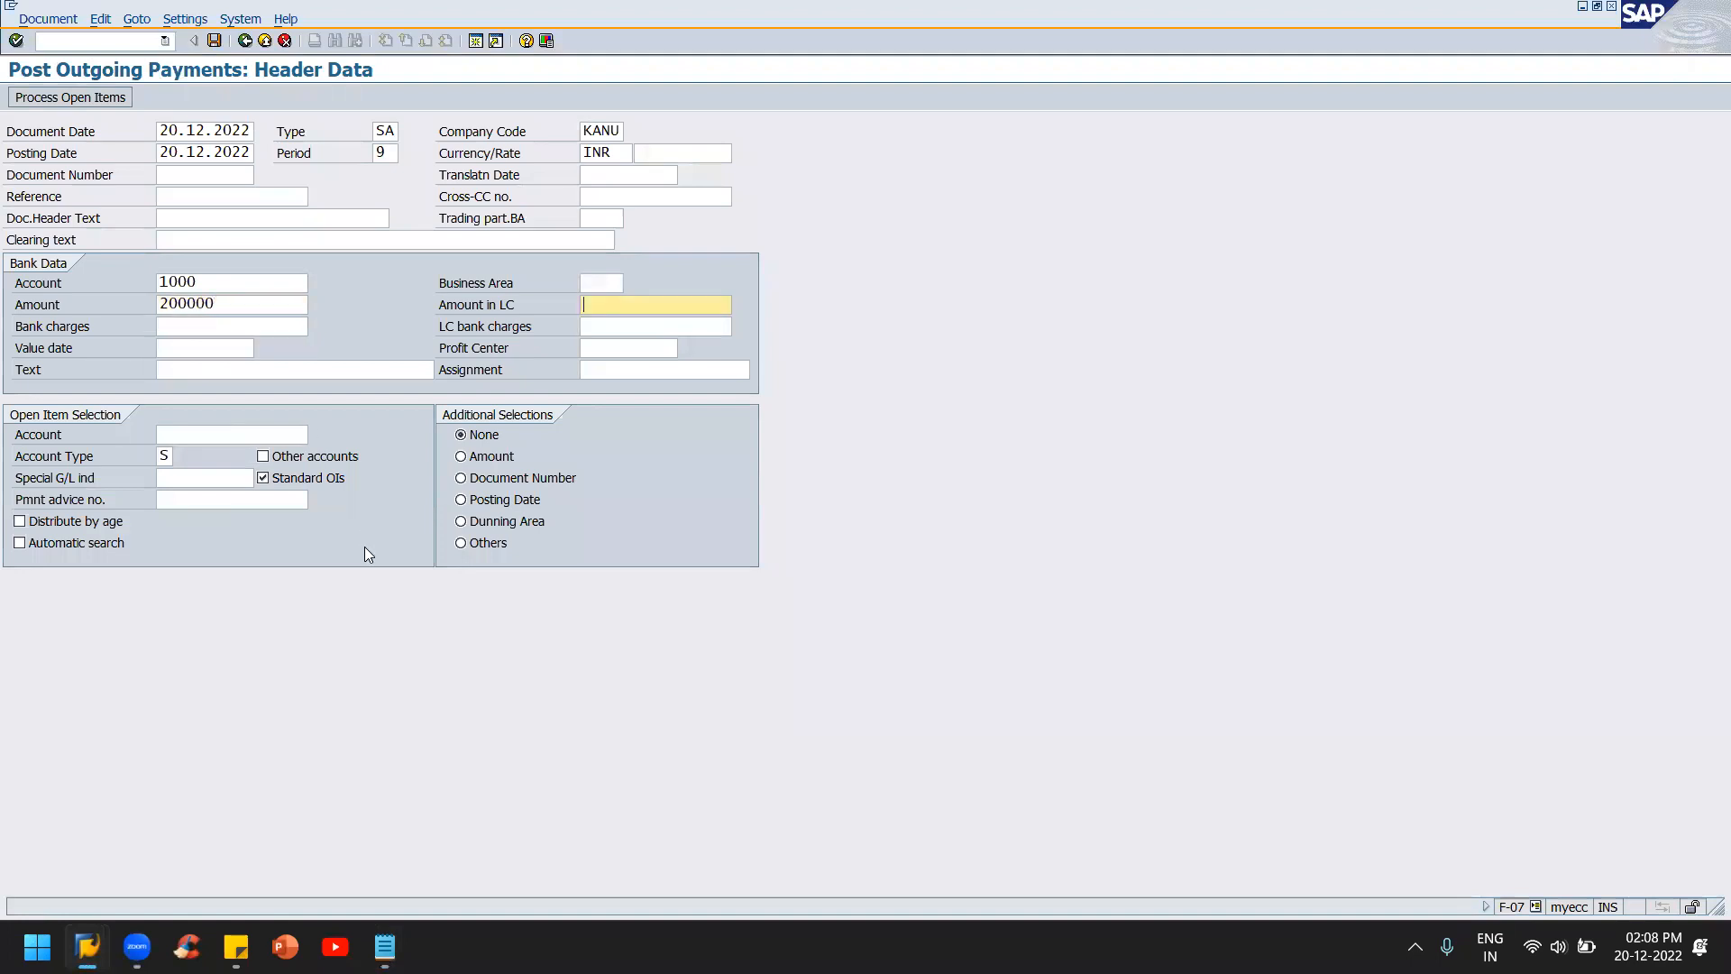
click(242, 307)
key(BackSpace)
key(Tab)
- Search the G/L accounts of chart KANU with "*" and choose 2003 (RENT PAYABLE) as the open item selection account
click(197, 434)
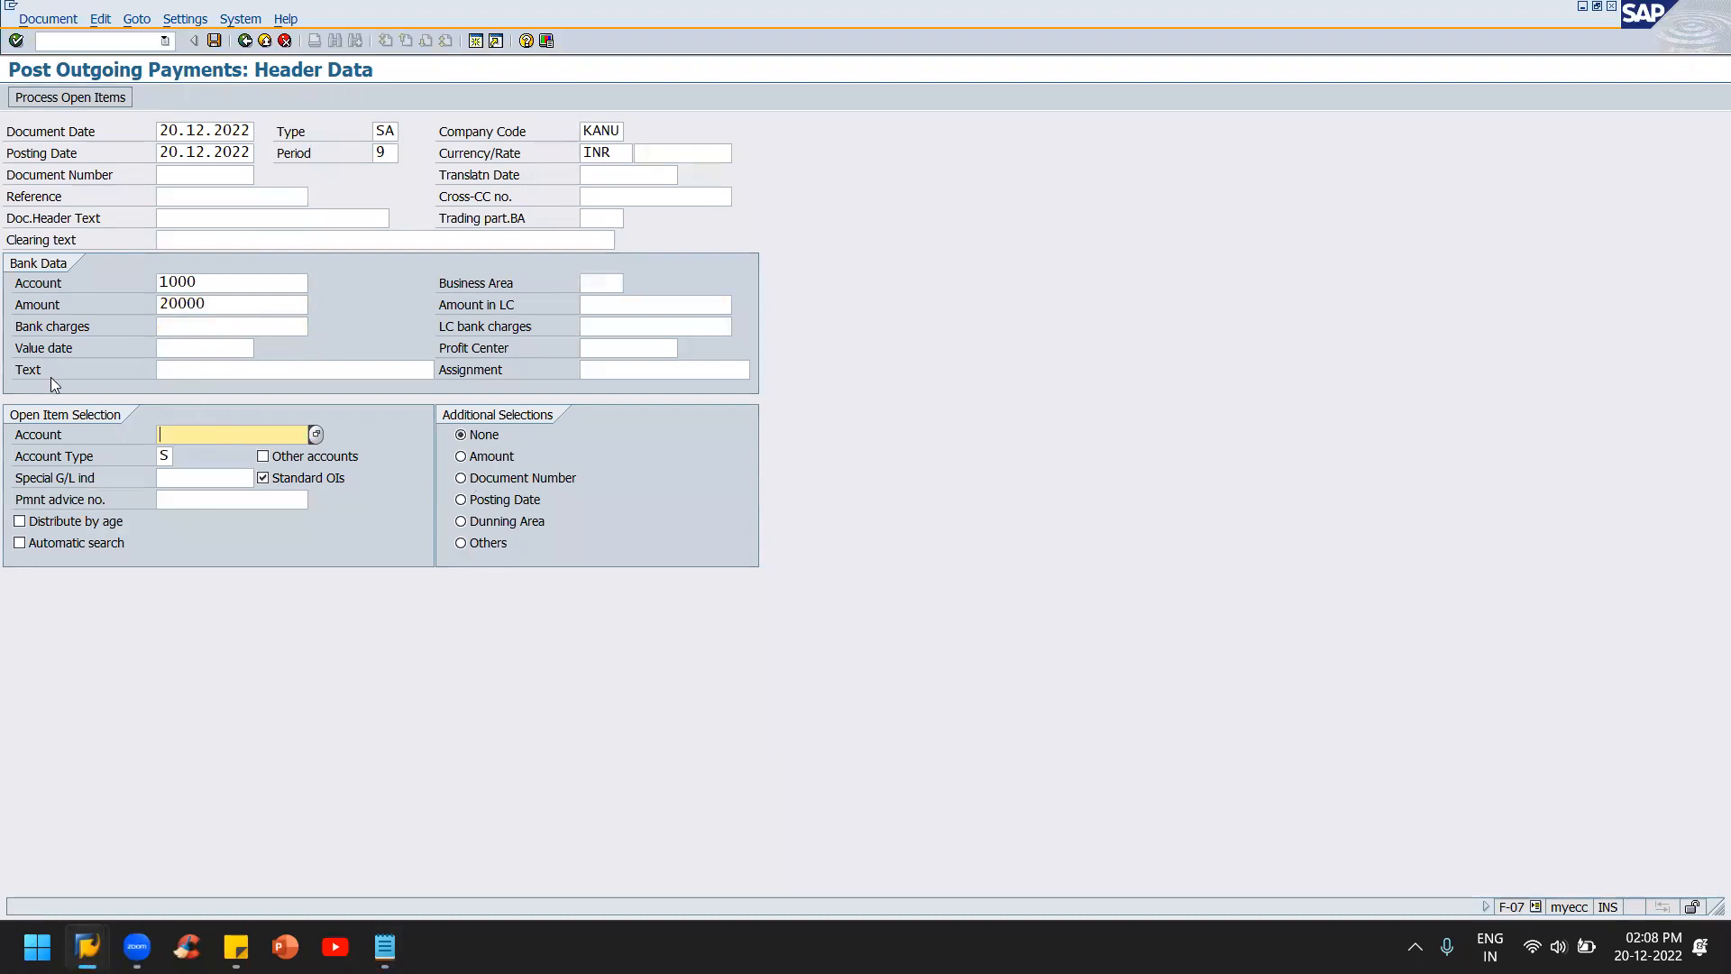
click(315, 441)
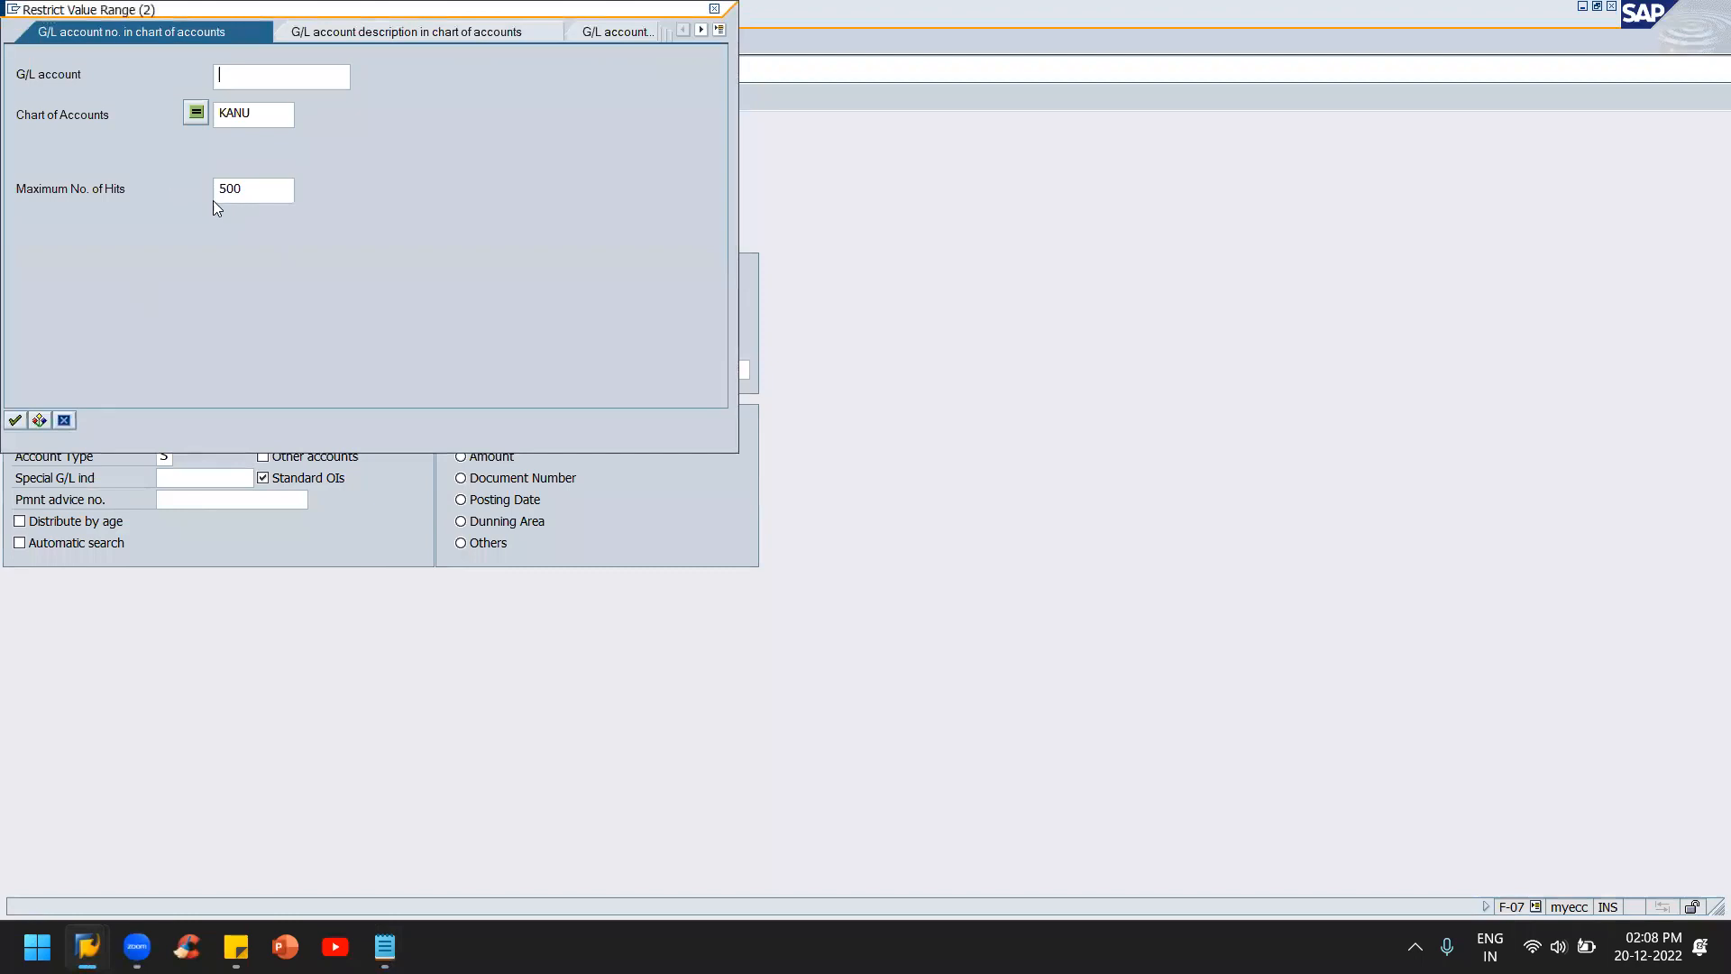
text(*)
key(Return)
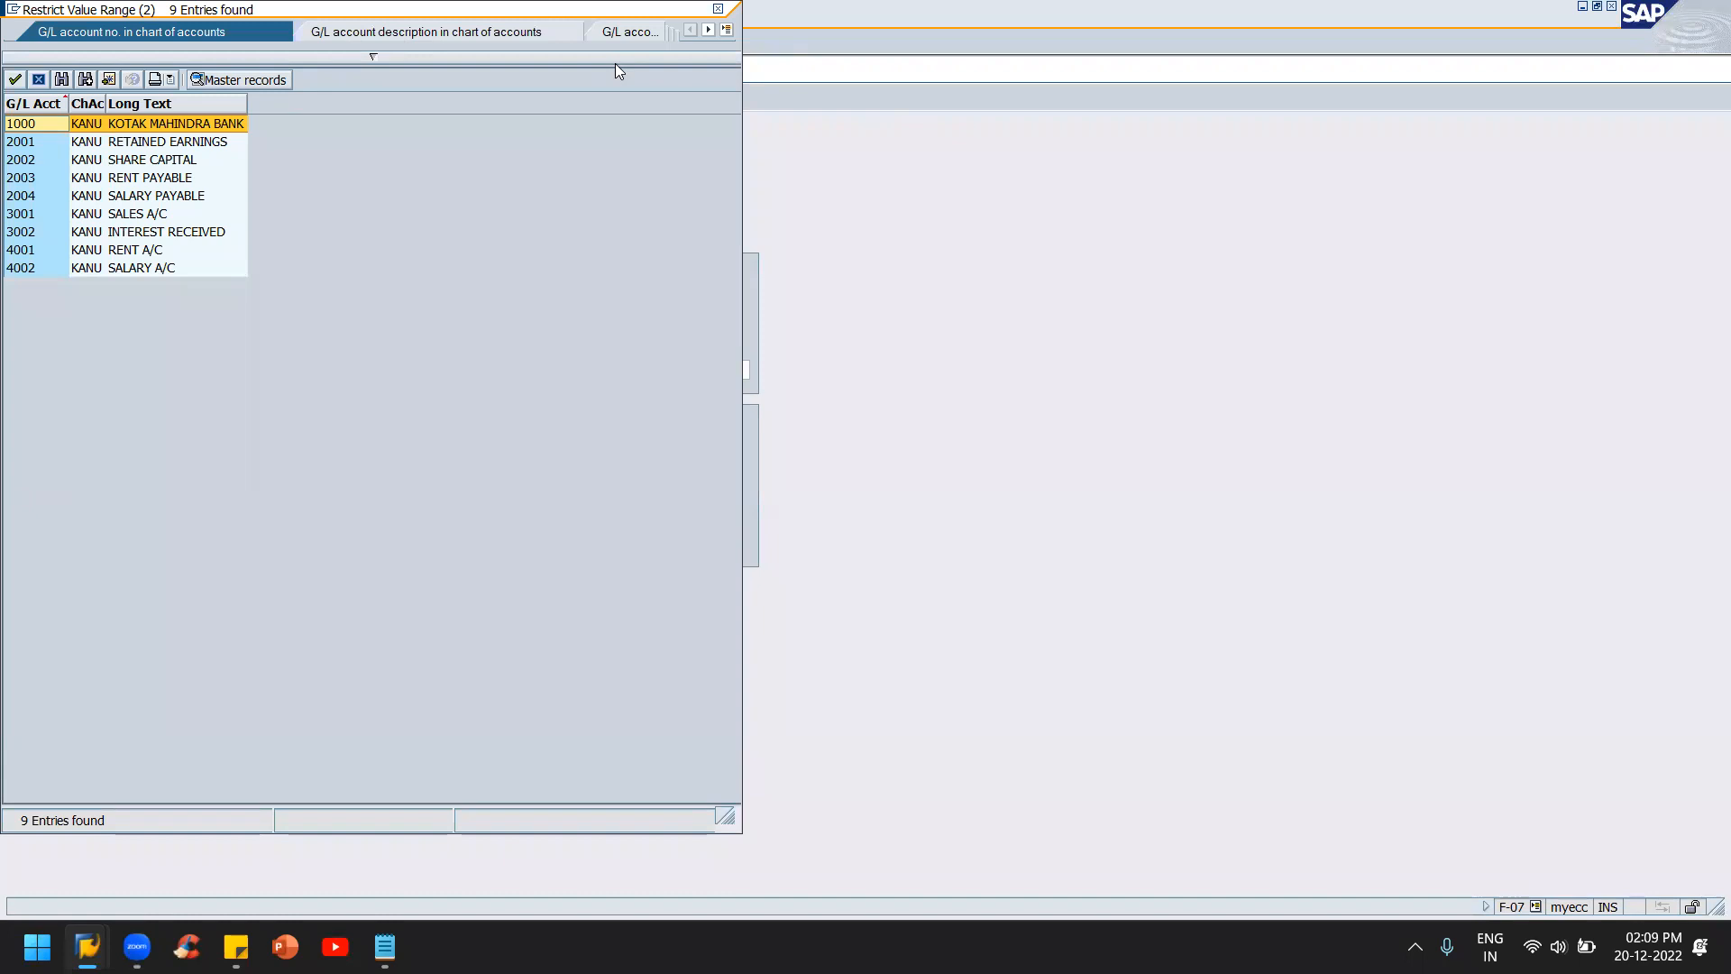
drag(408, 9, 1197, 259)
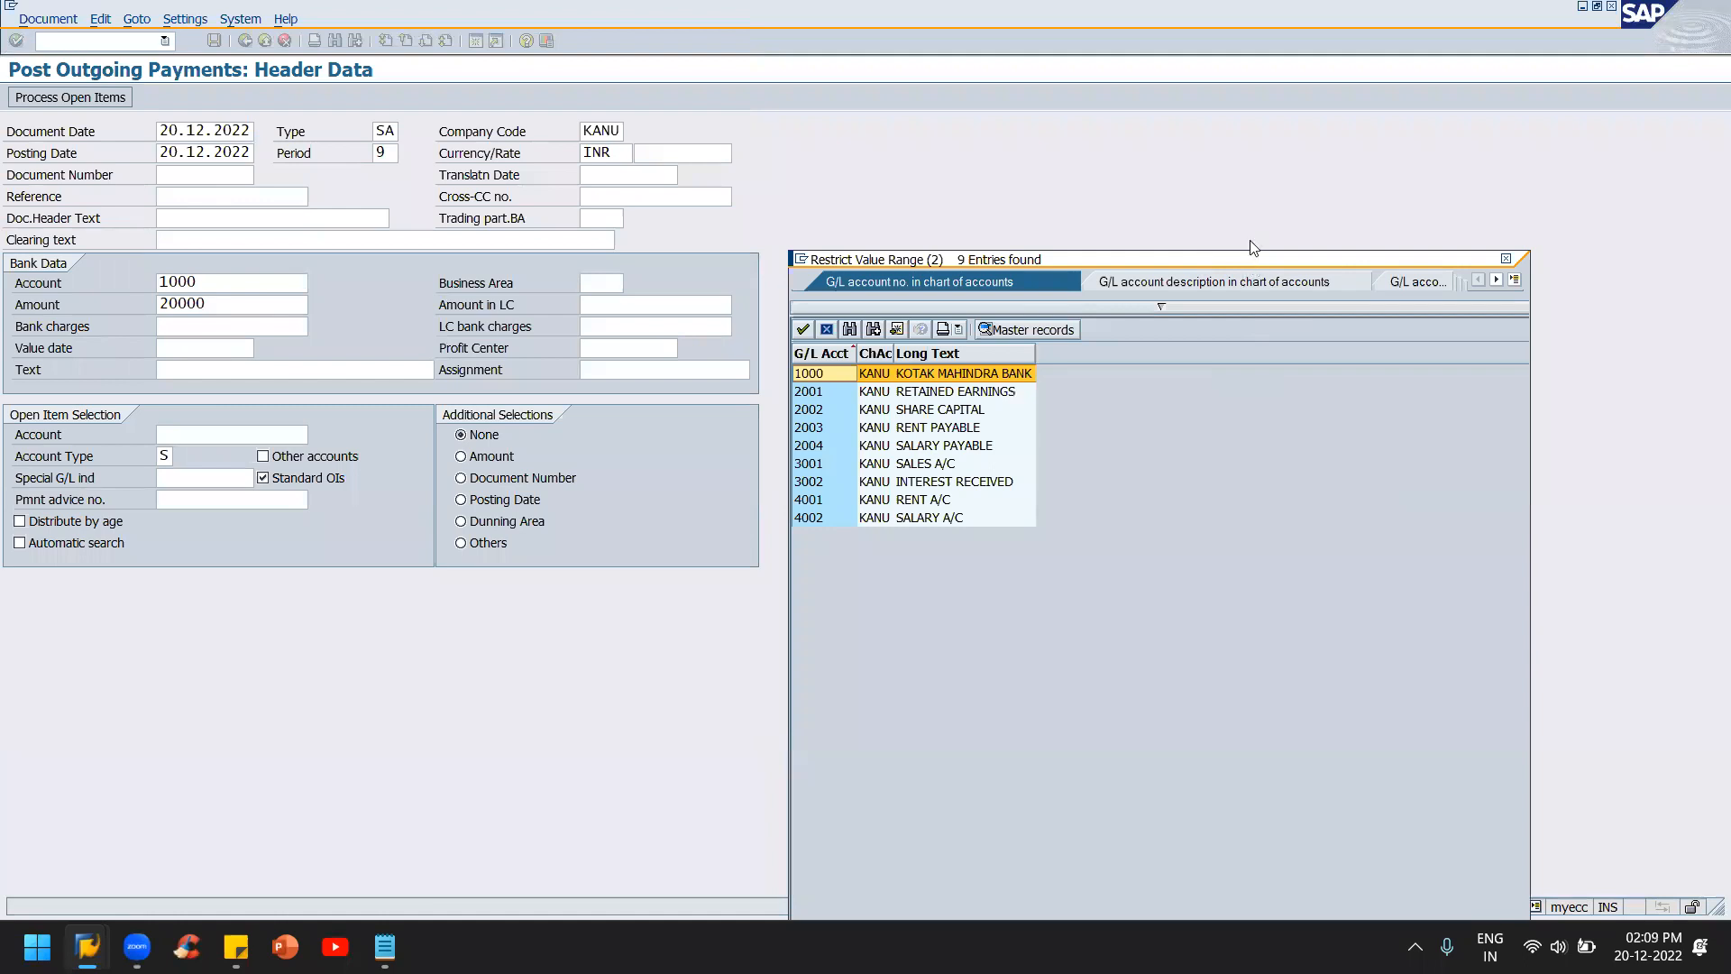
drag(1252, 260, 1302, 105)
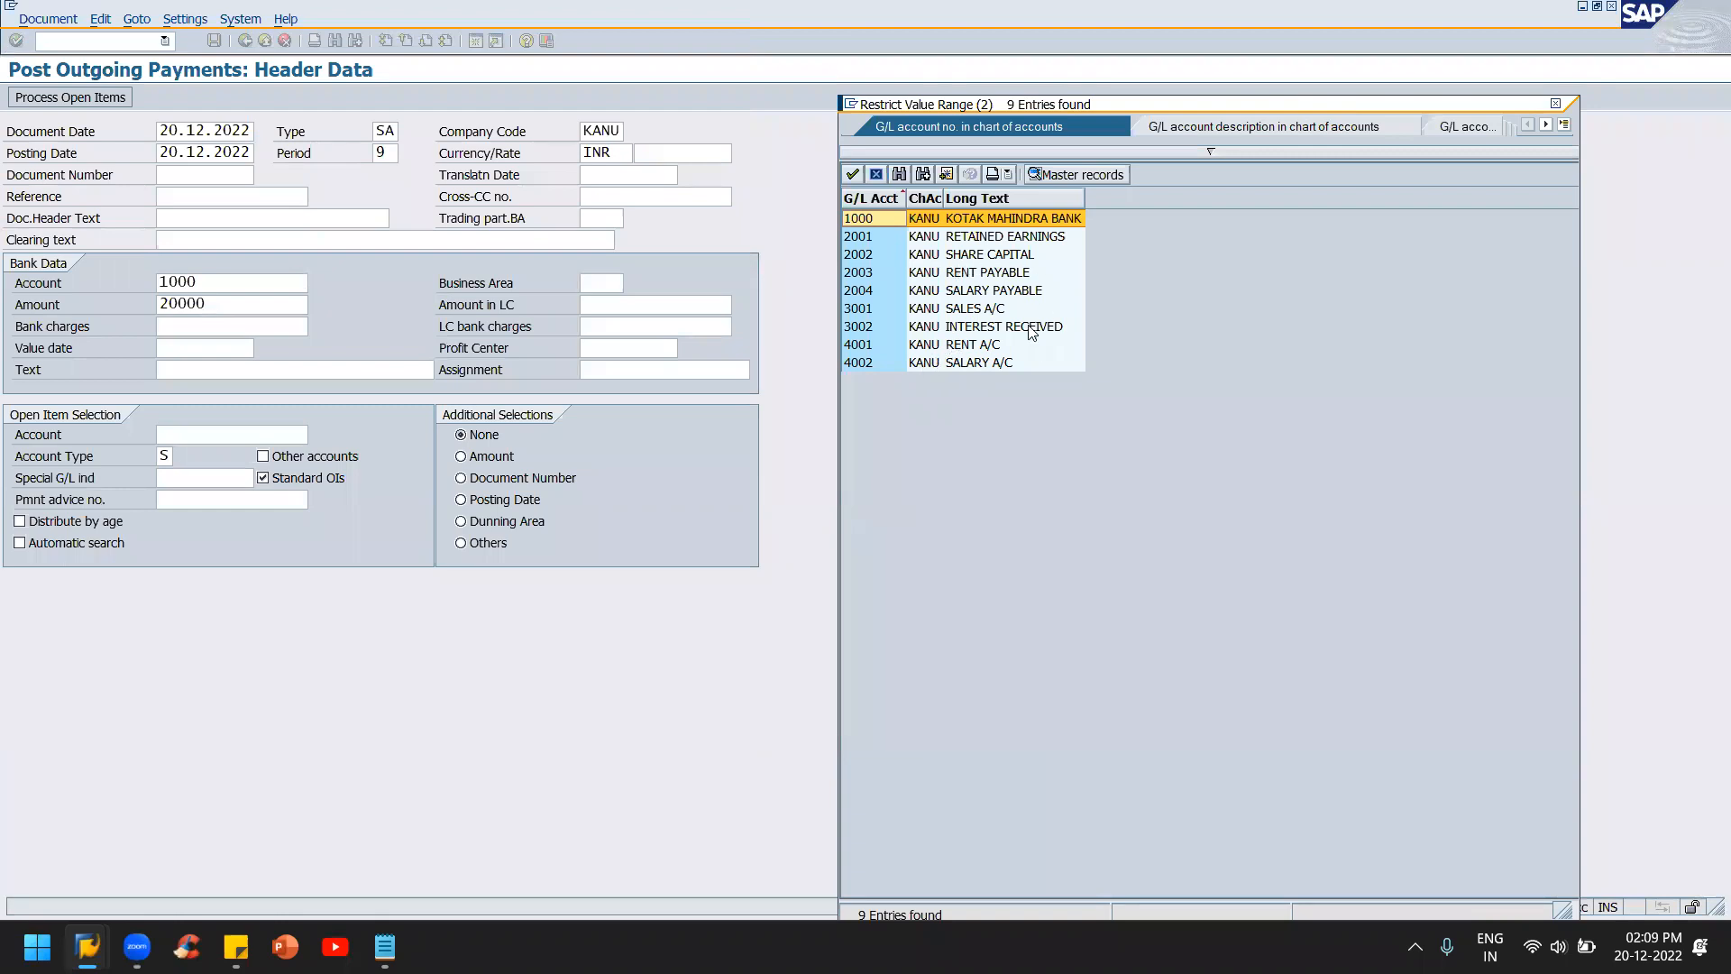
click(1014, 279)
double_click(1012, 275)
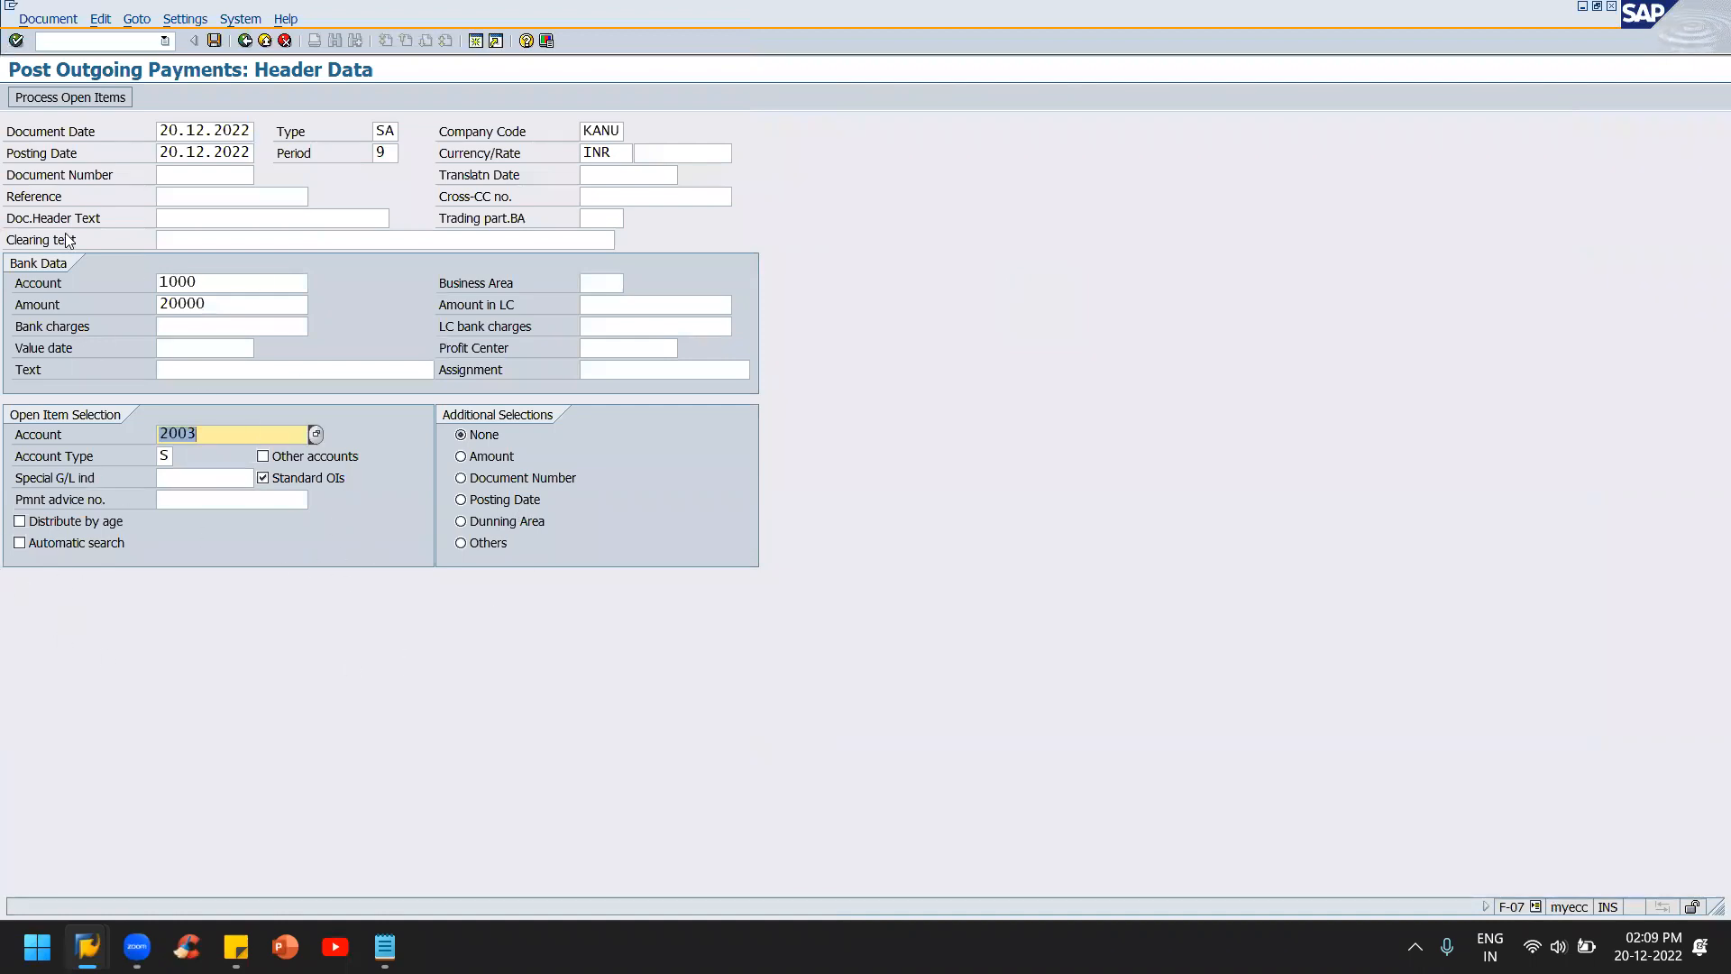
- Try to process the open items and fill in the payment's required reference with "Standard clearin"
click(65, 99)
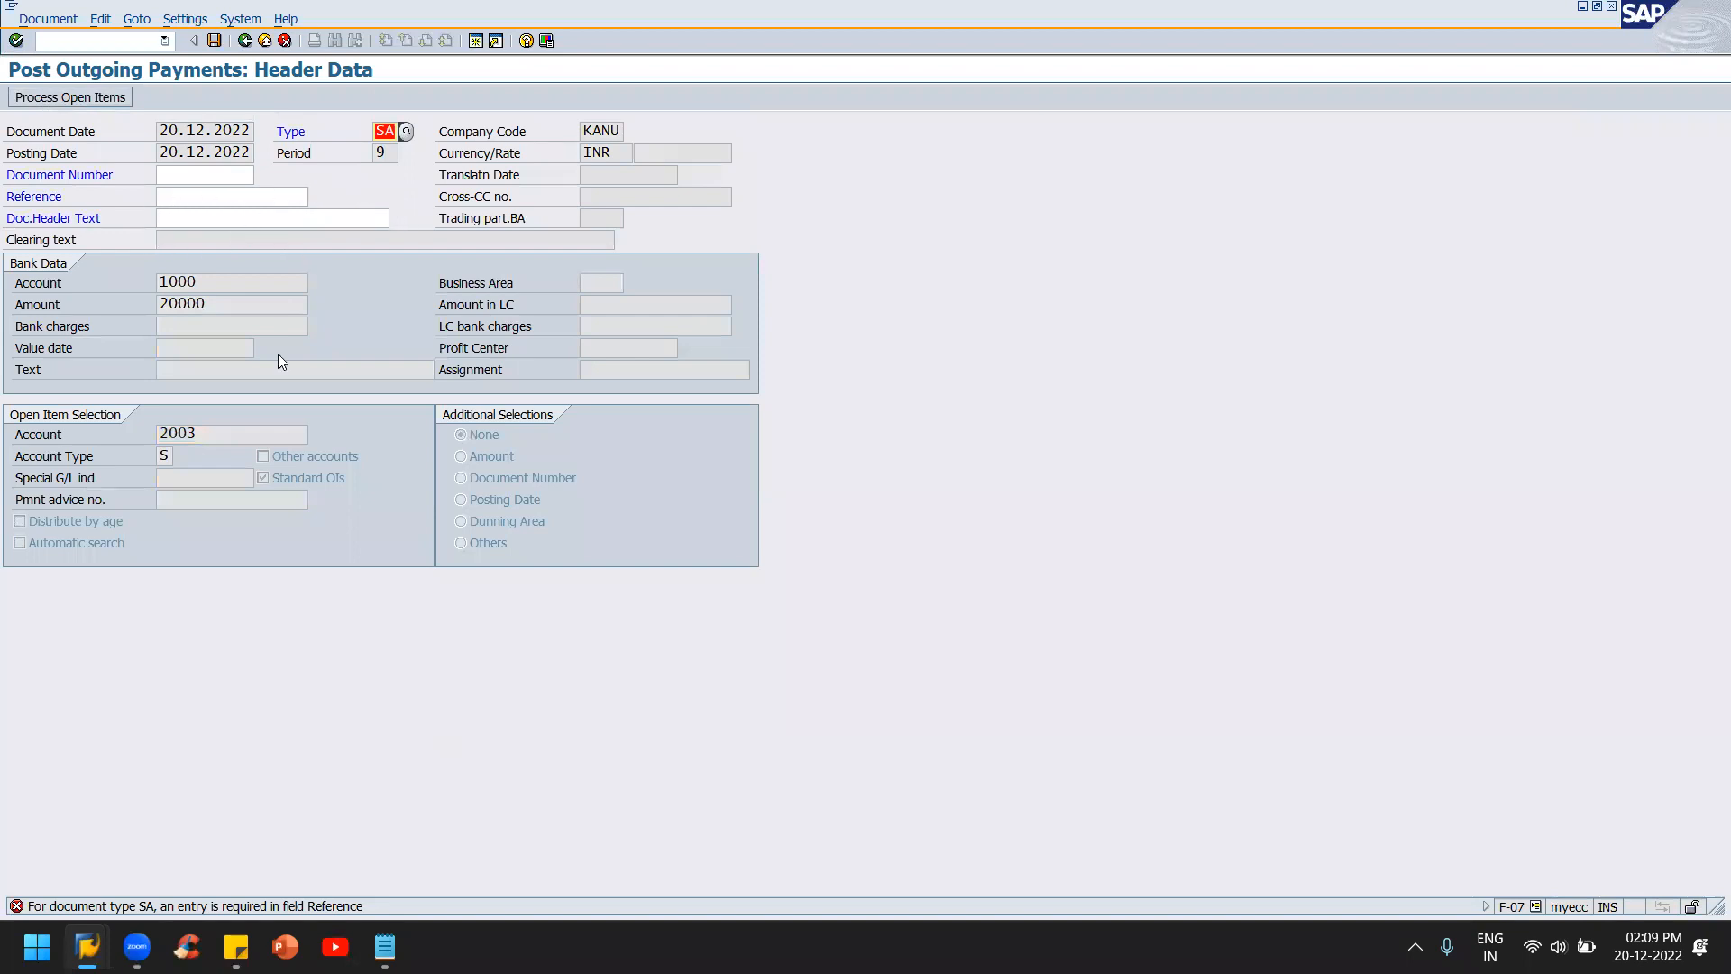
double_click(119, 907)
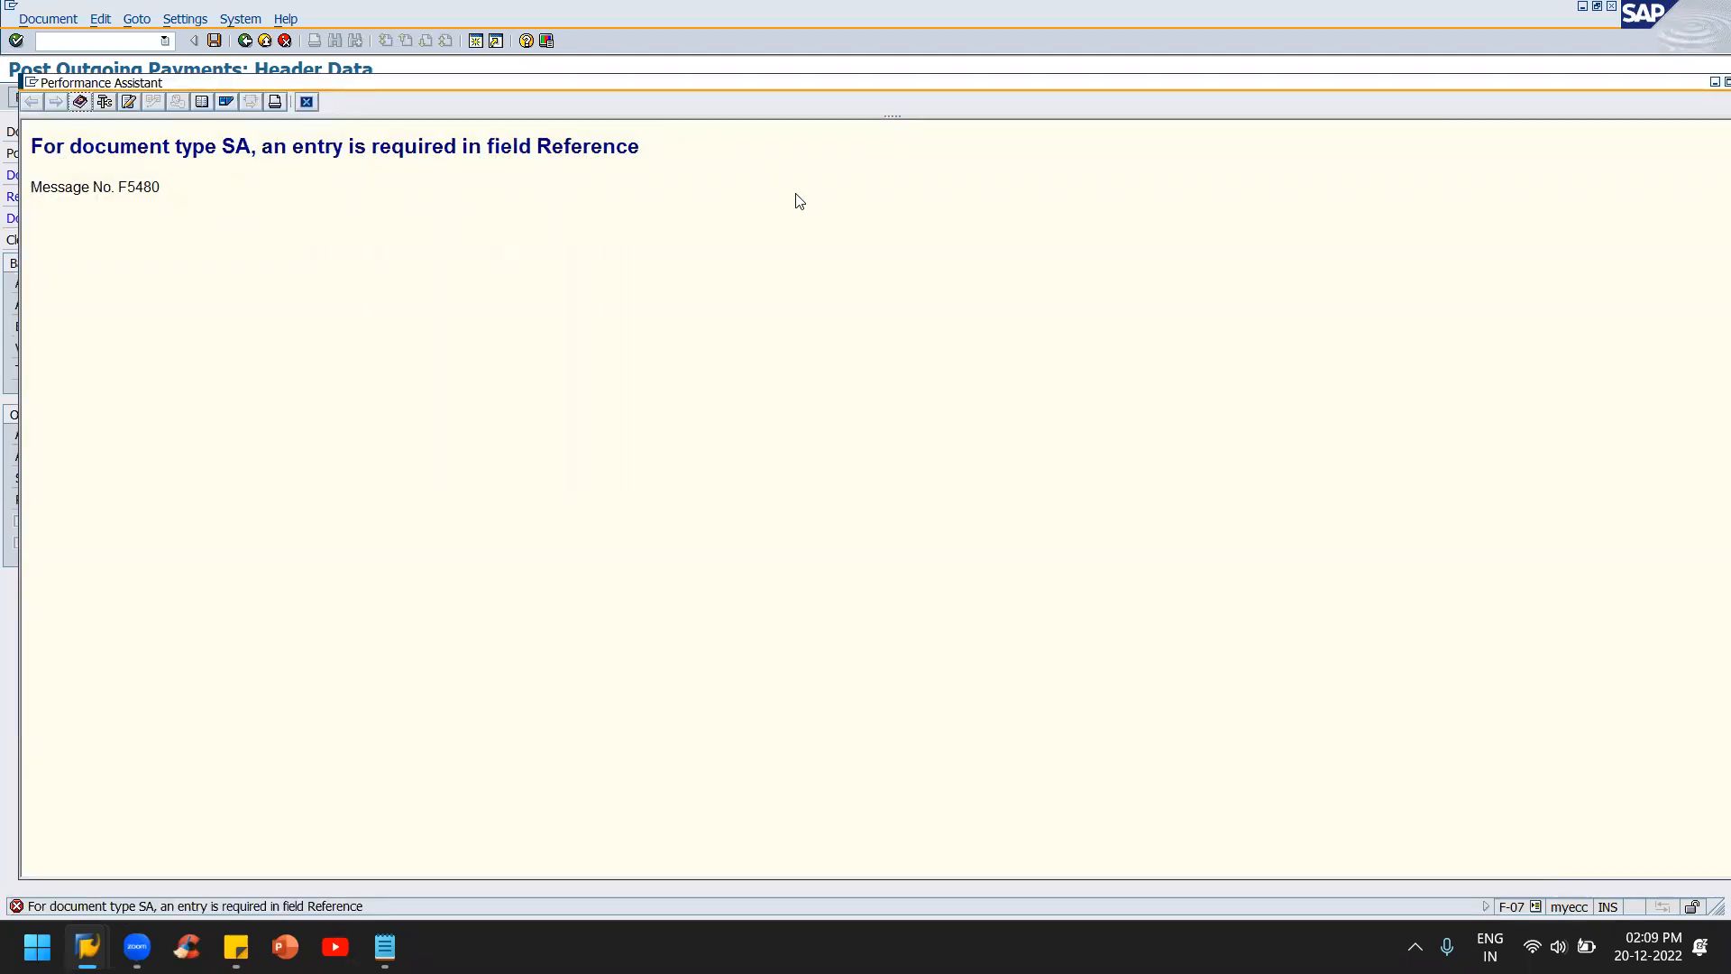
key(Escape)
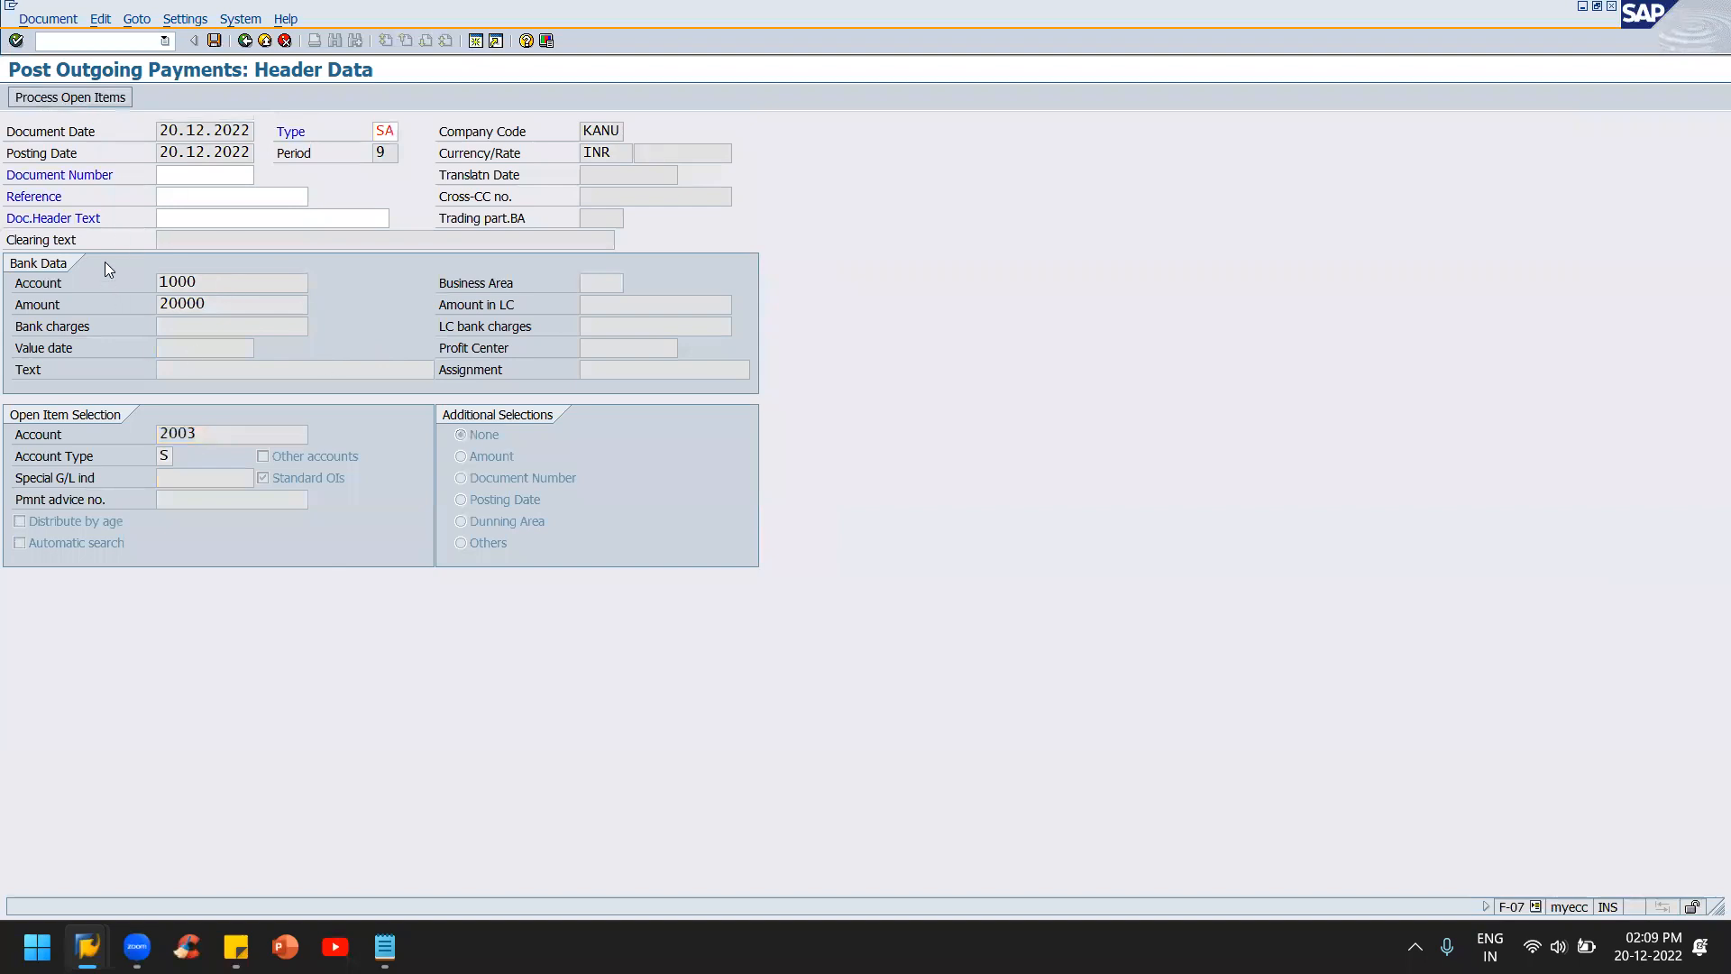
click(178, 219)
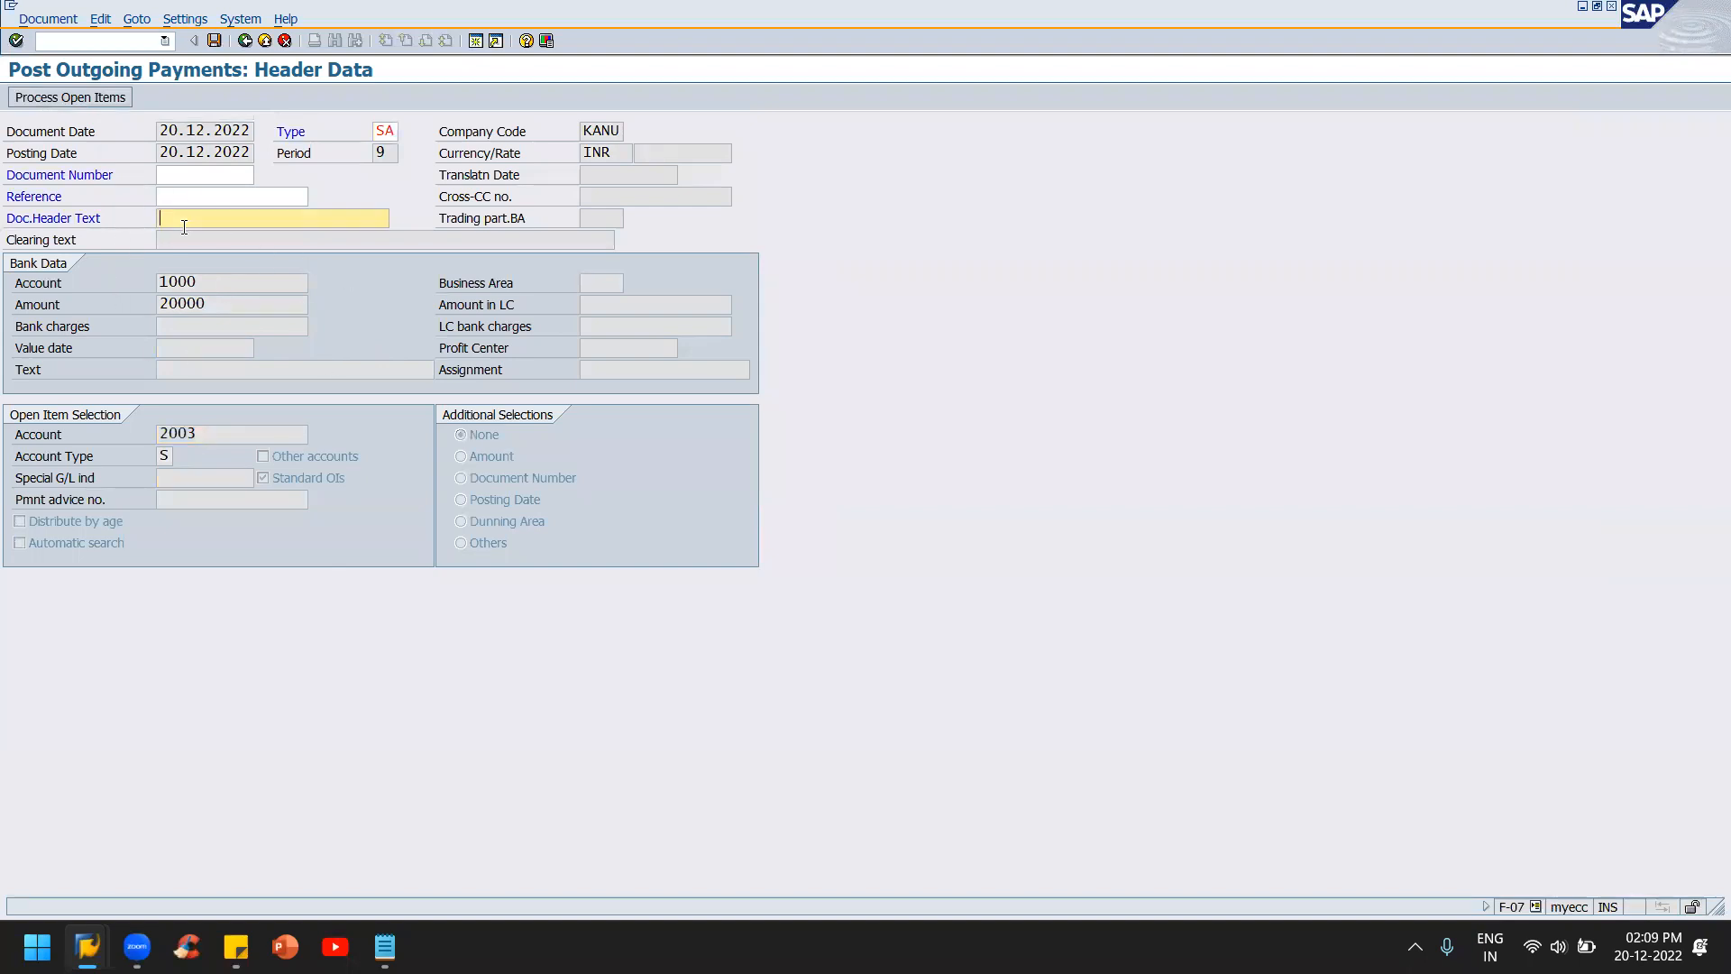
click(191, 176)
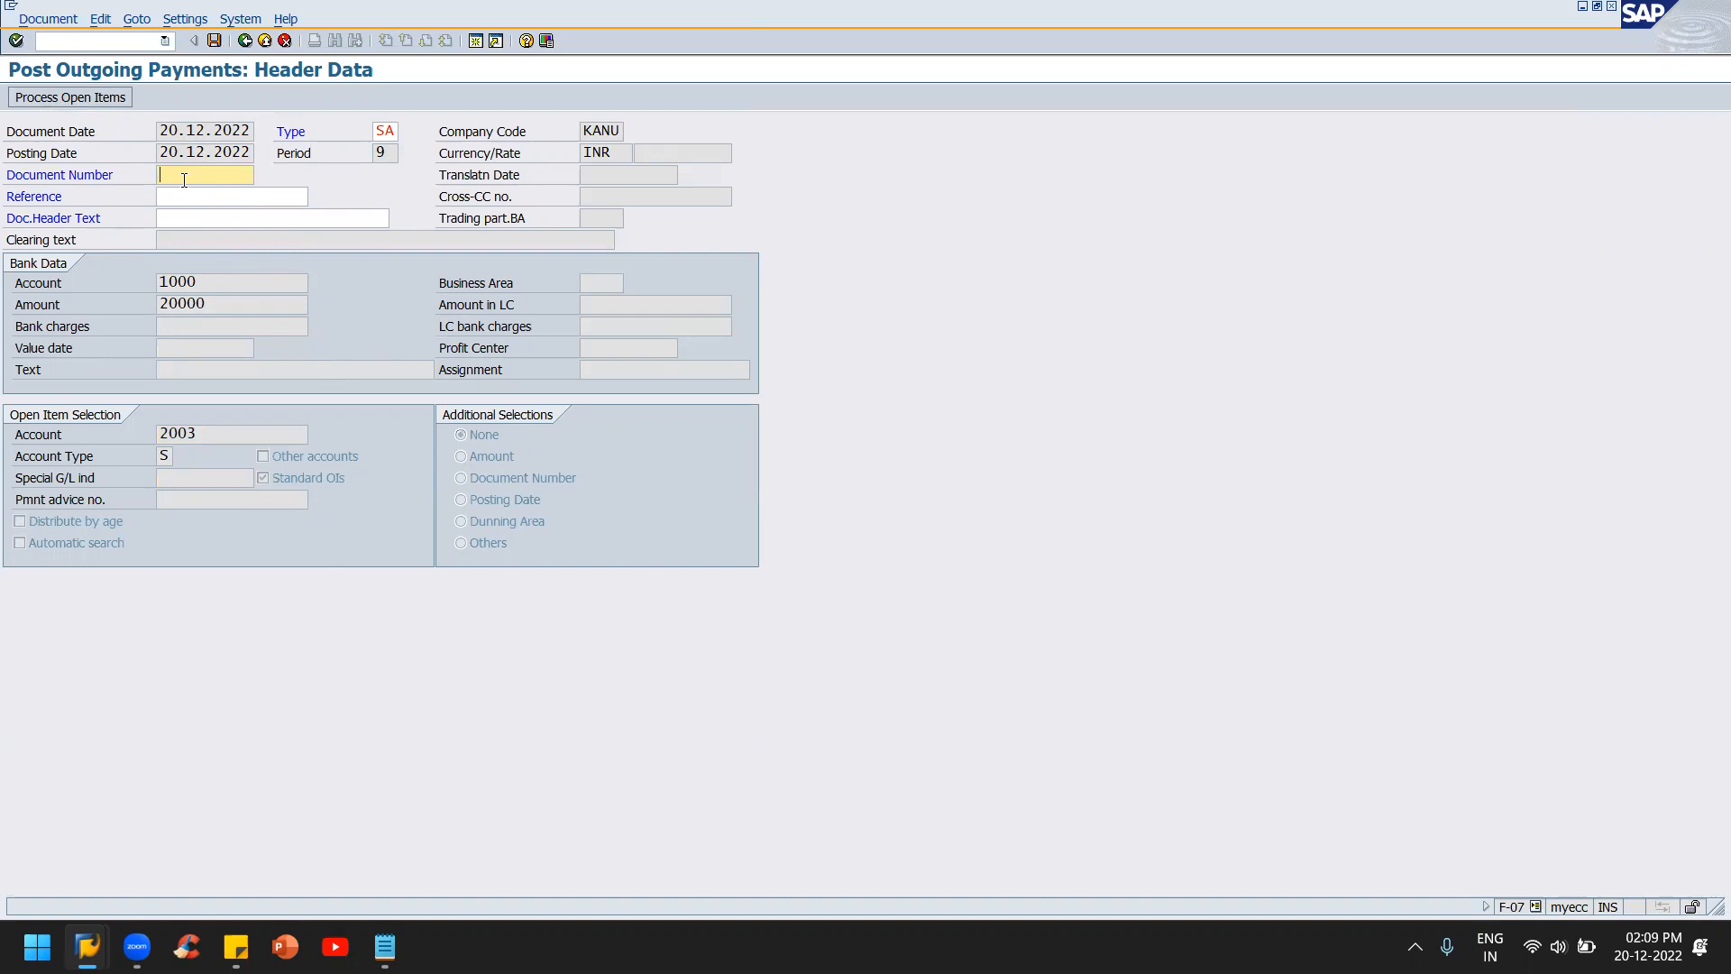
click(204, 191)
text(Standard clearin)
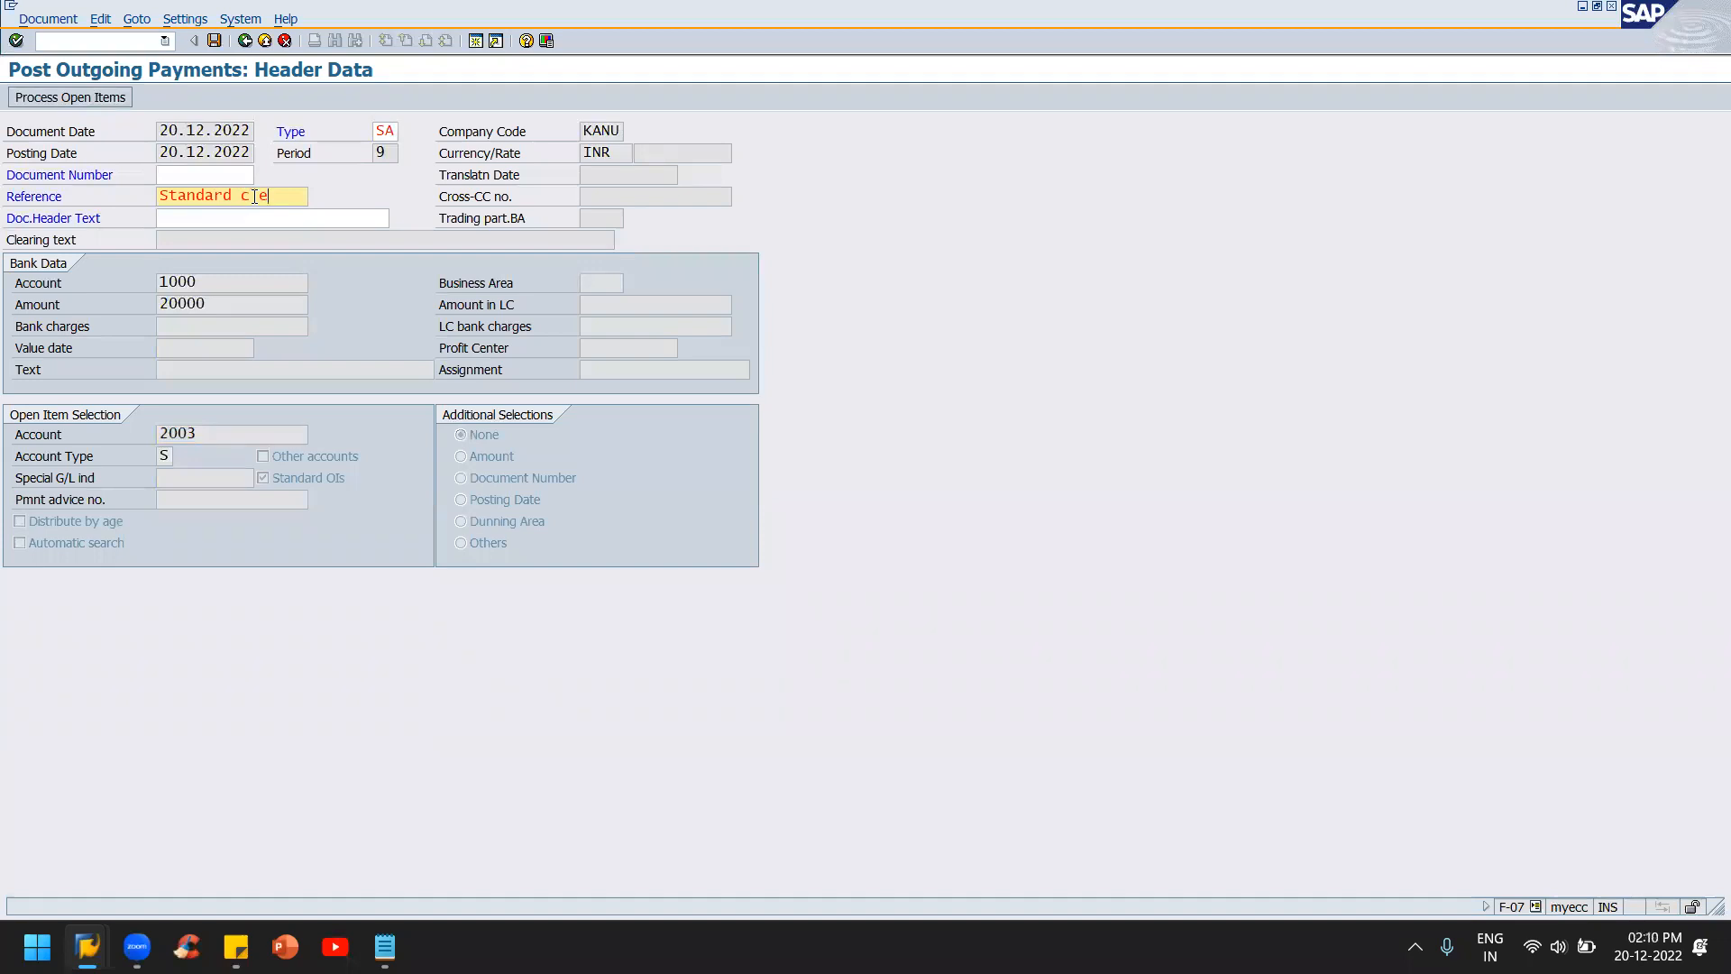
- Set the business area for bank account 1000 to KAHY in the payment's bank data
click(92, 101)
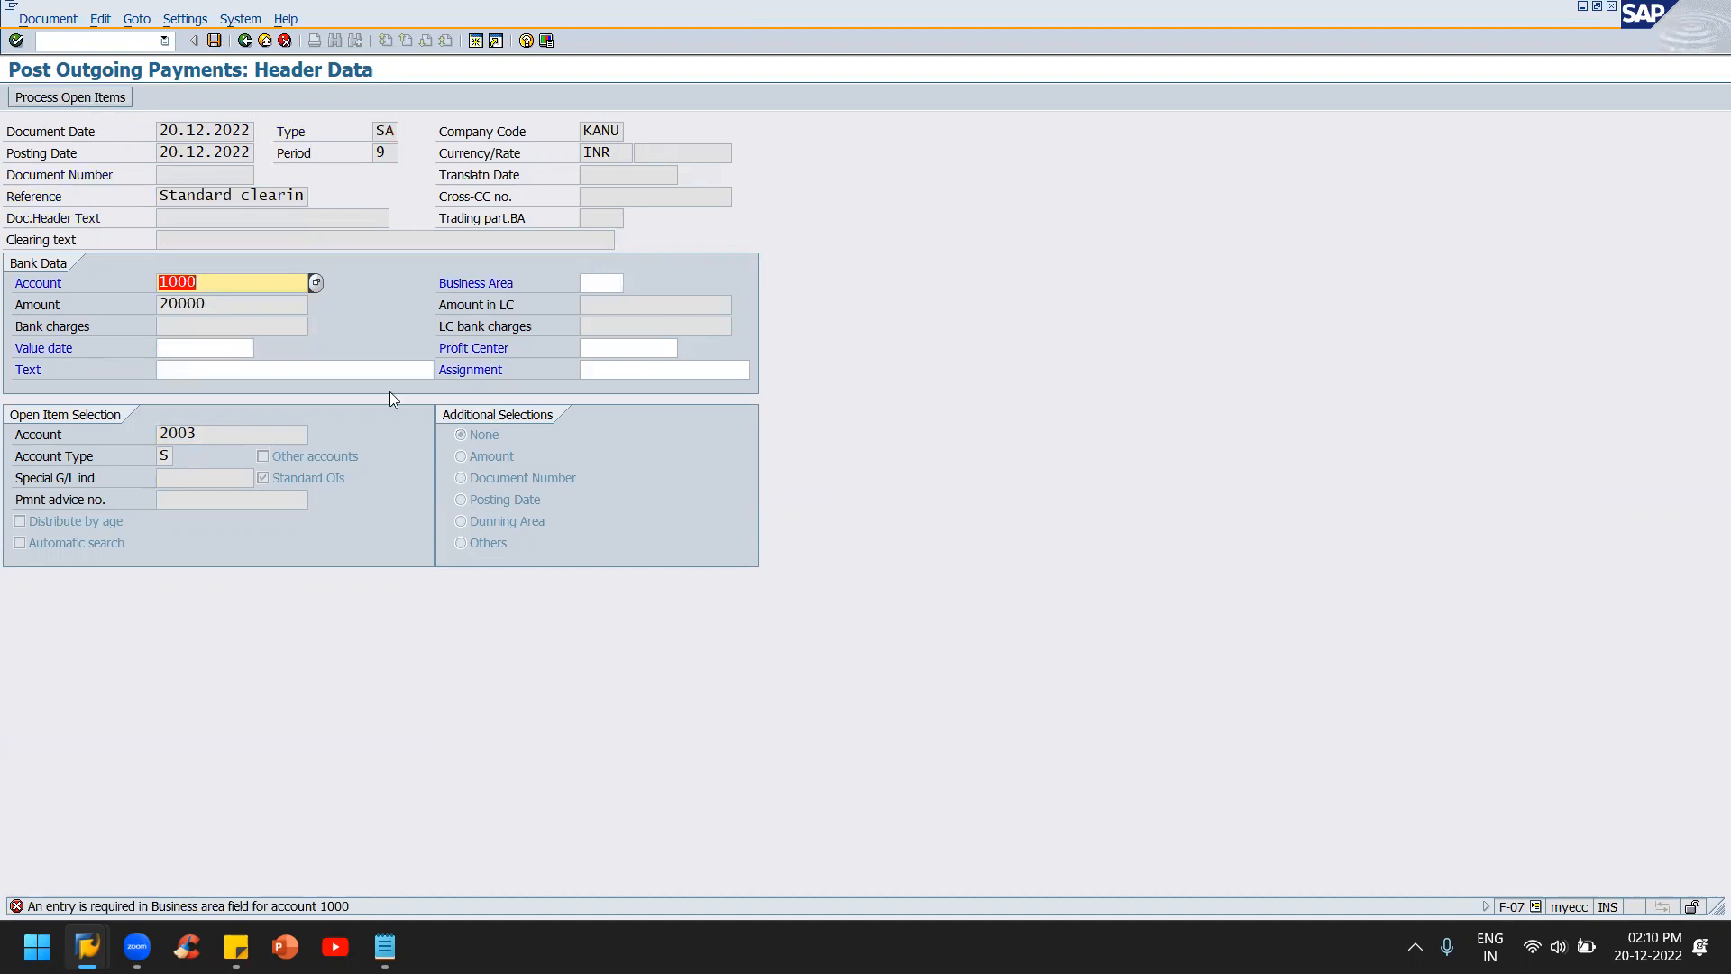
click(600, 284)
text(k)
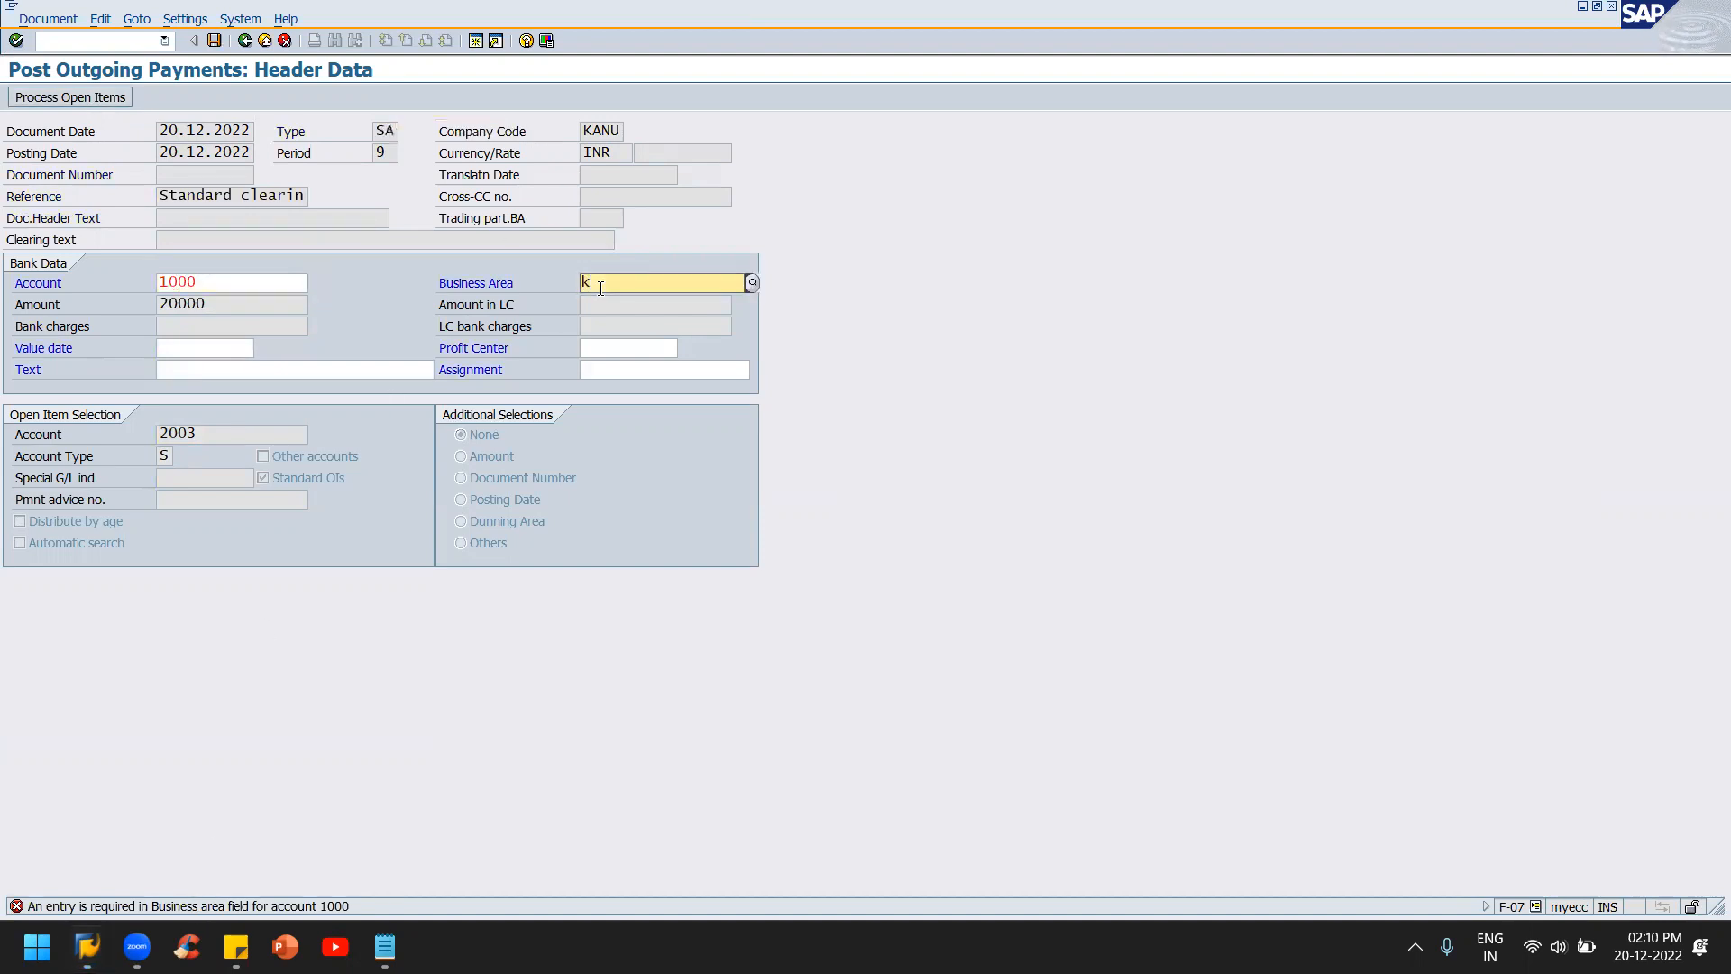
text(ahy)
key(Return)
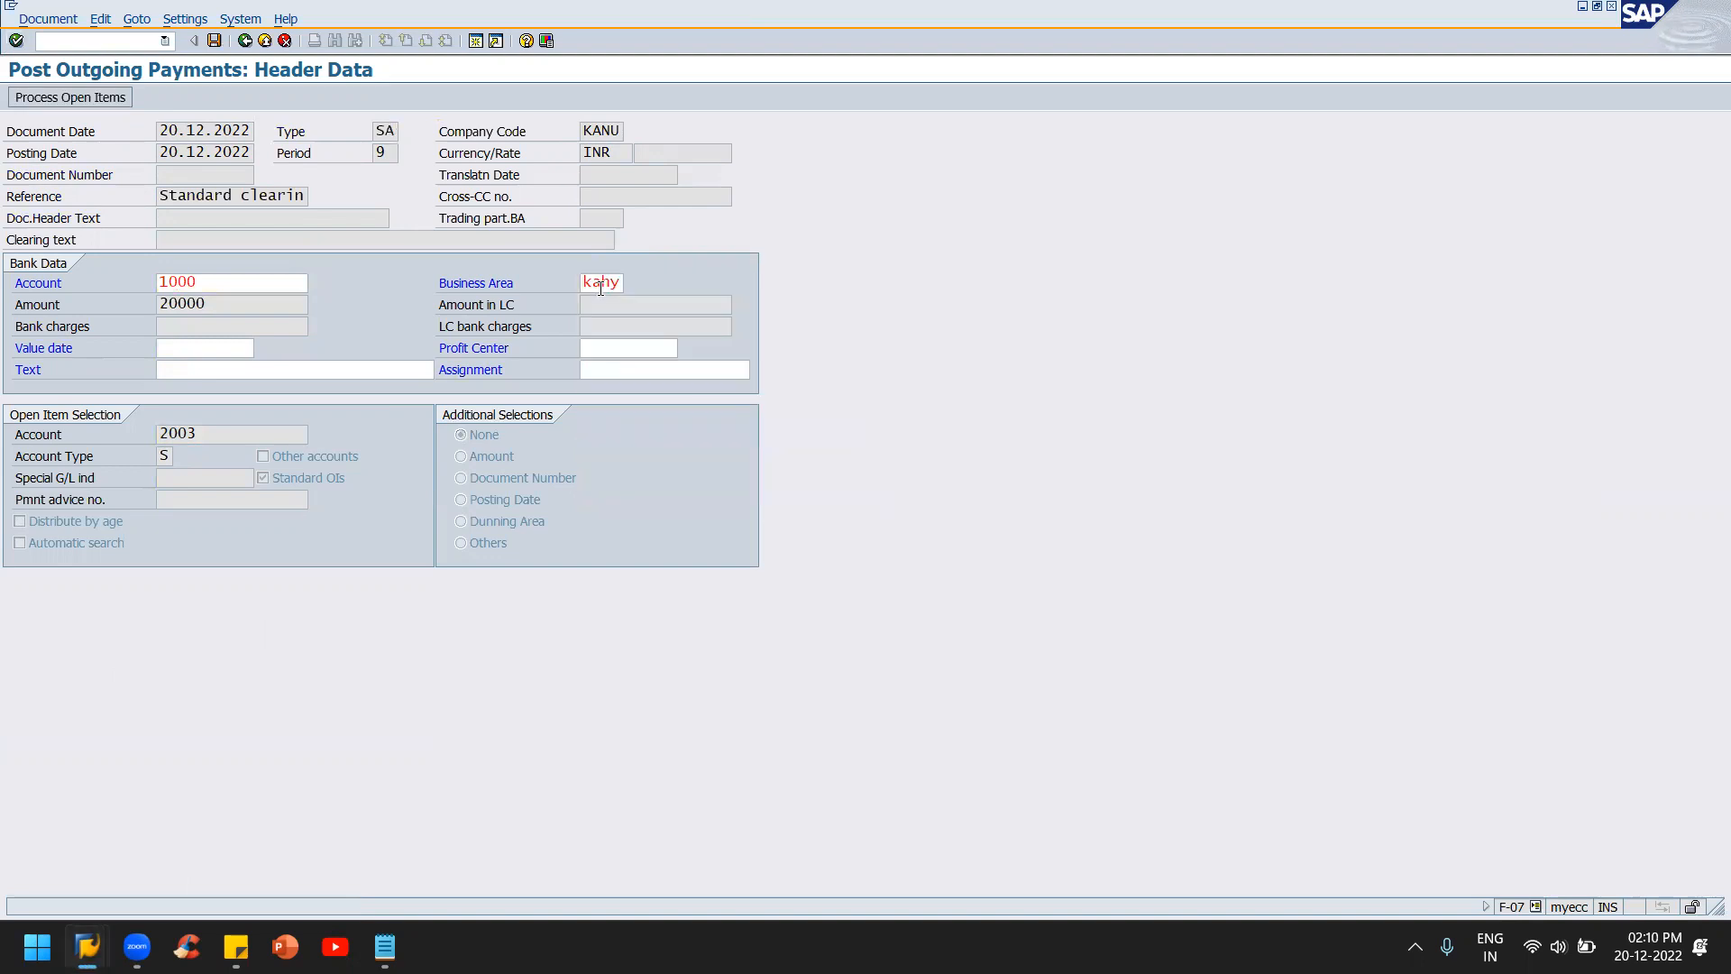
- Set the value date in the bank data to 20.12.2022
click(43, 99)
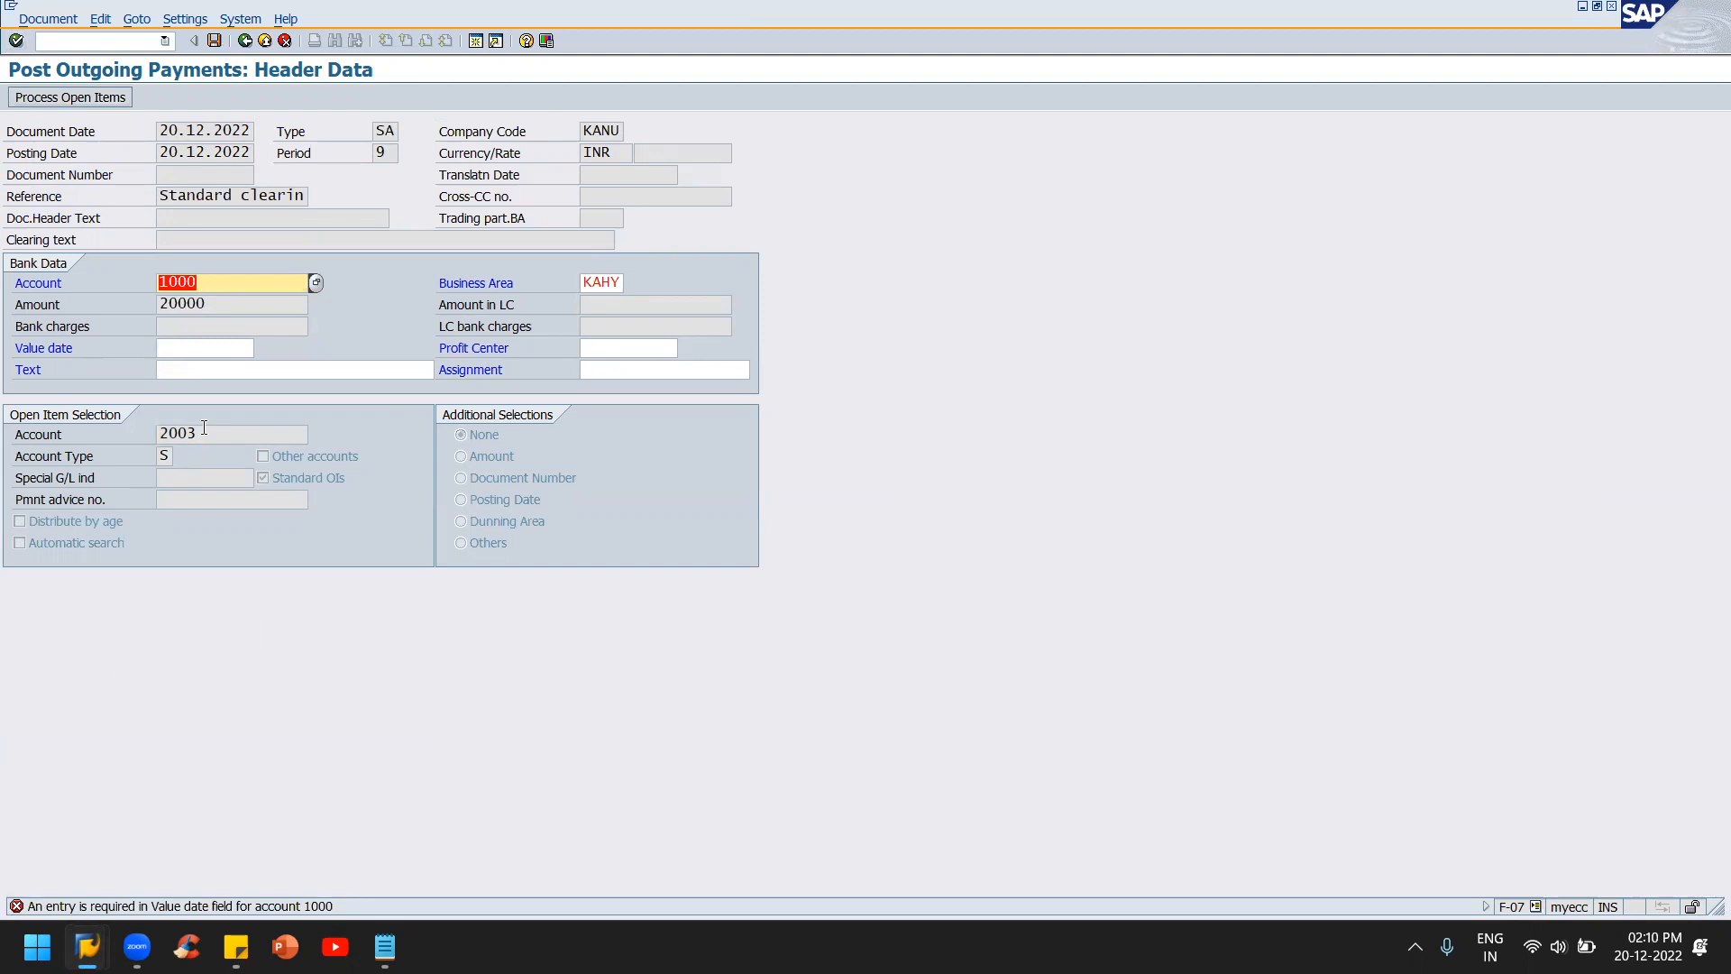
click(194, 351)
key(F4)
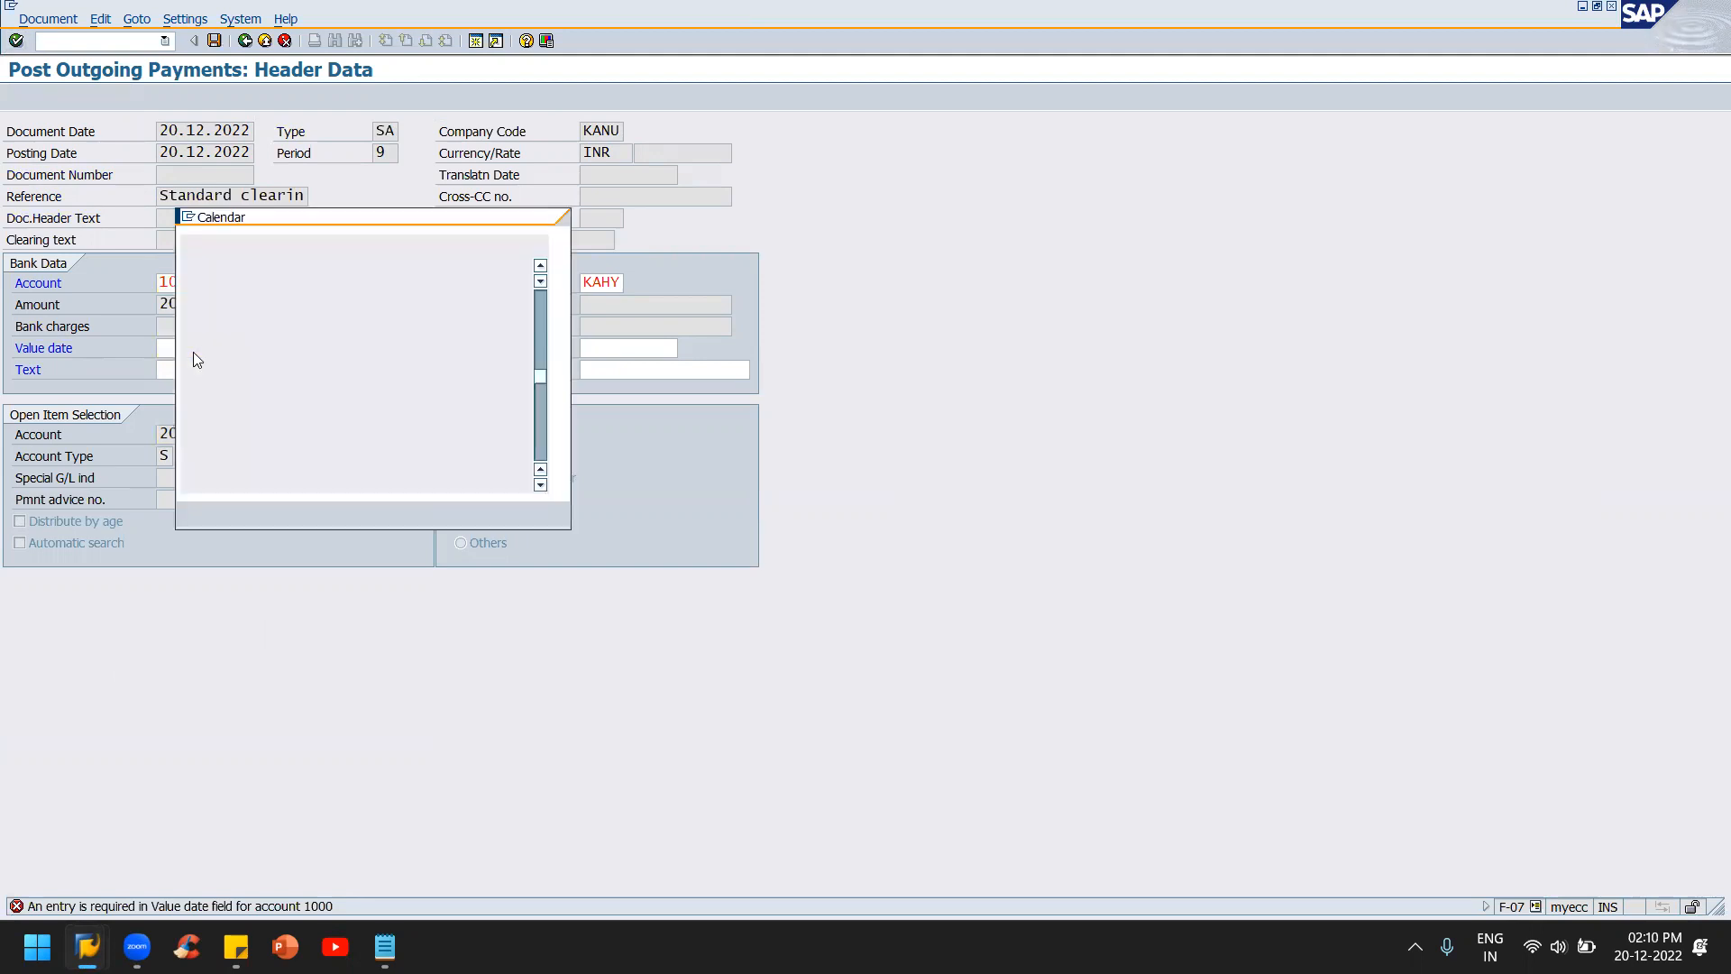
key(Return)
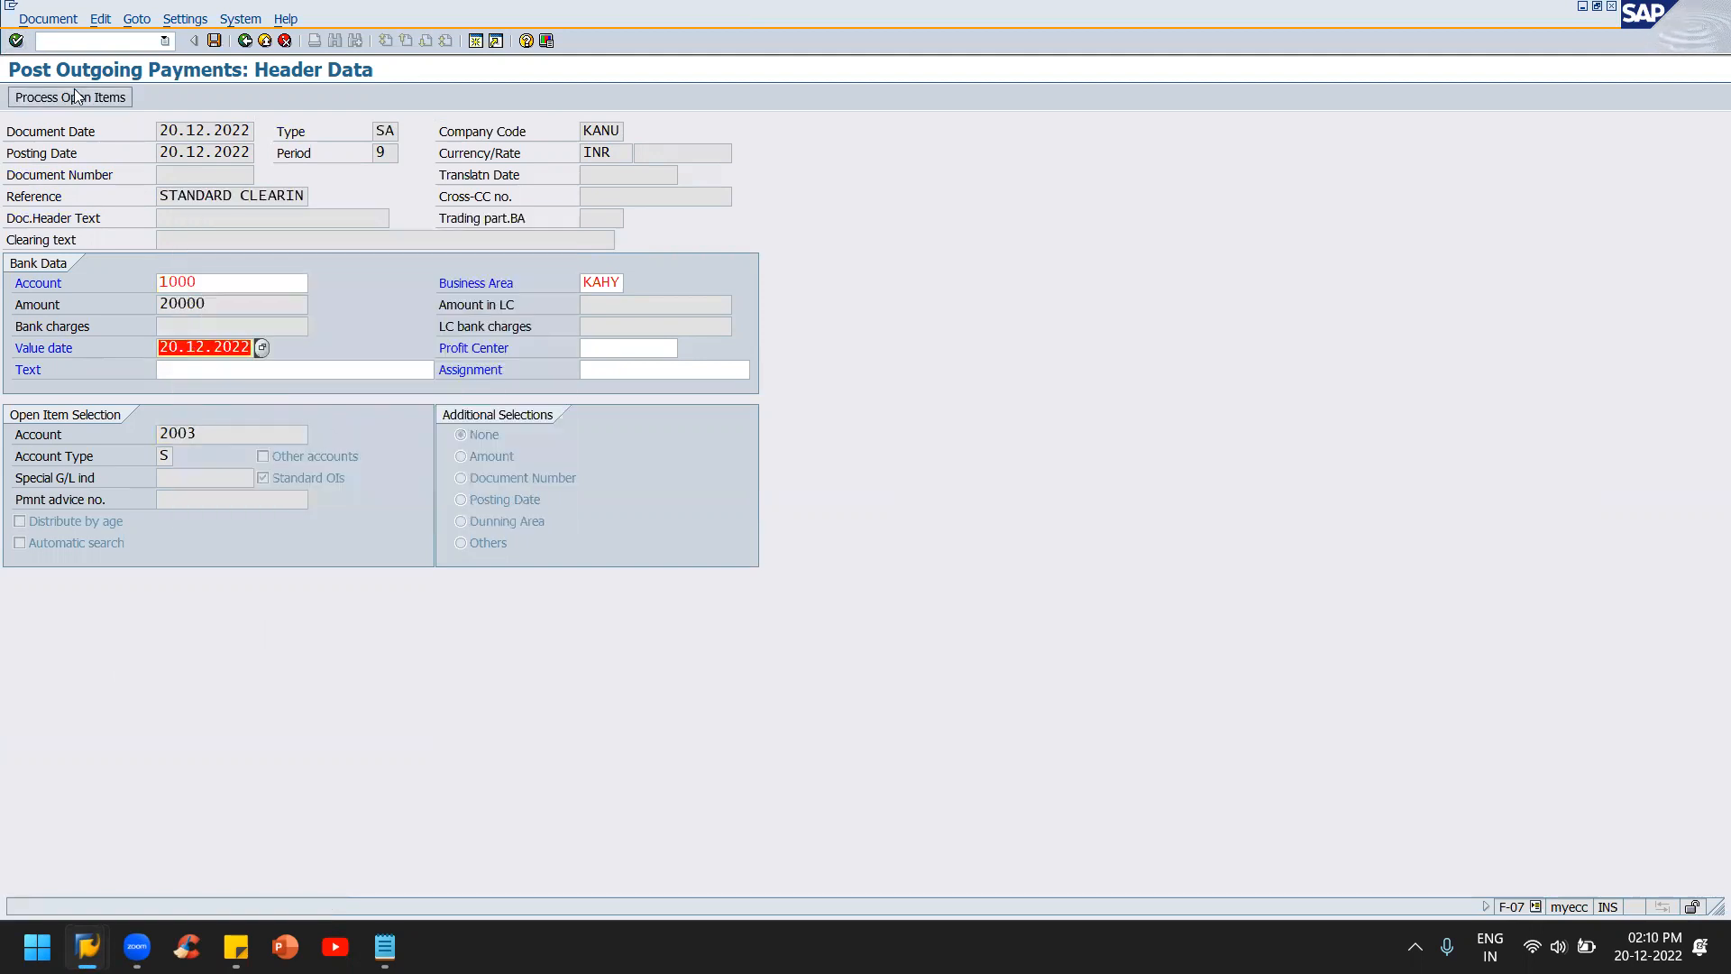
- Enter "Being Rent payable cleared" as the text in the payment's bank data
click(170, 370)
text(Being )
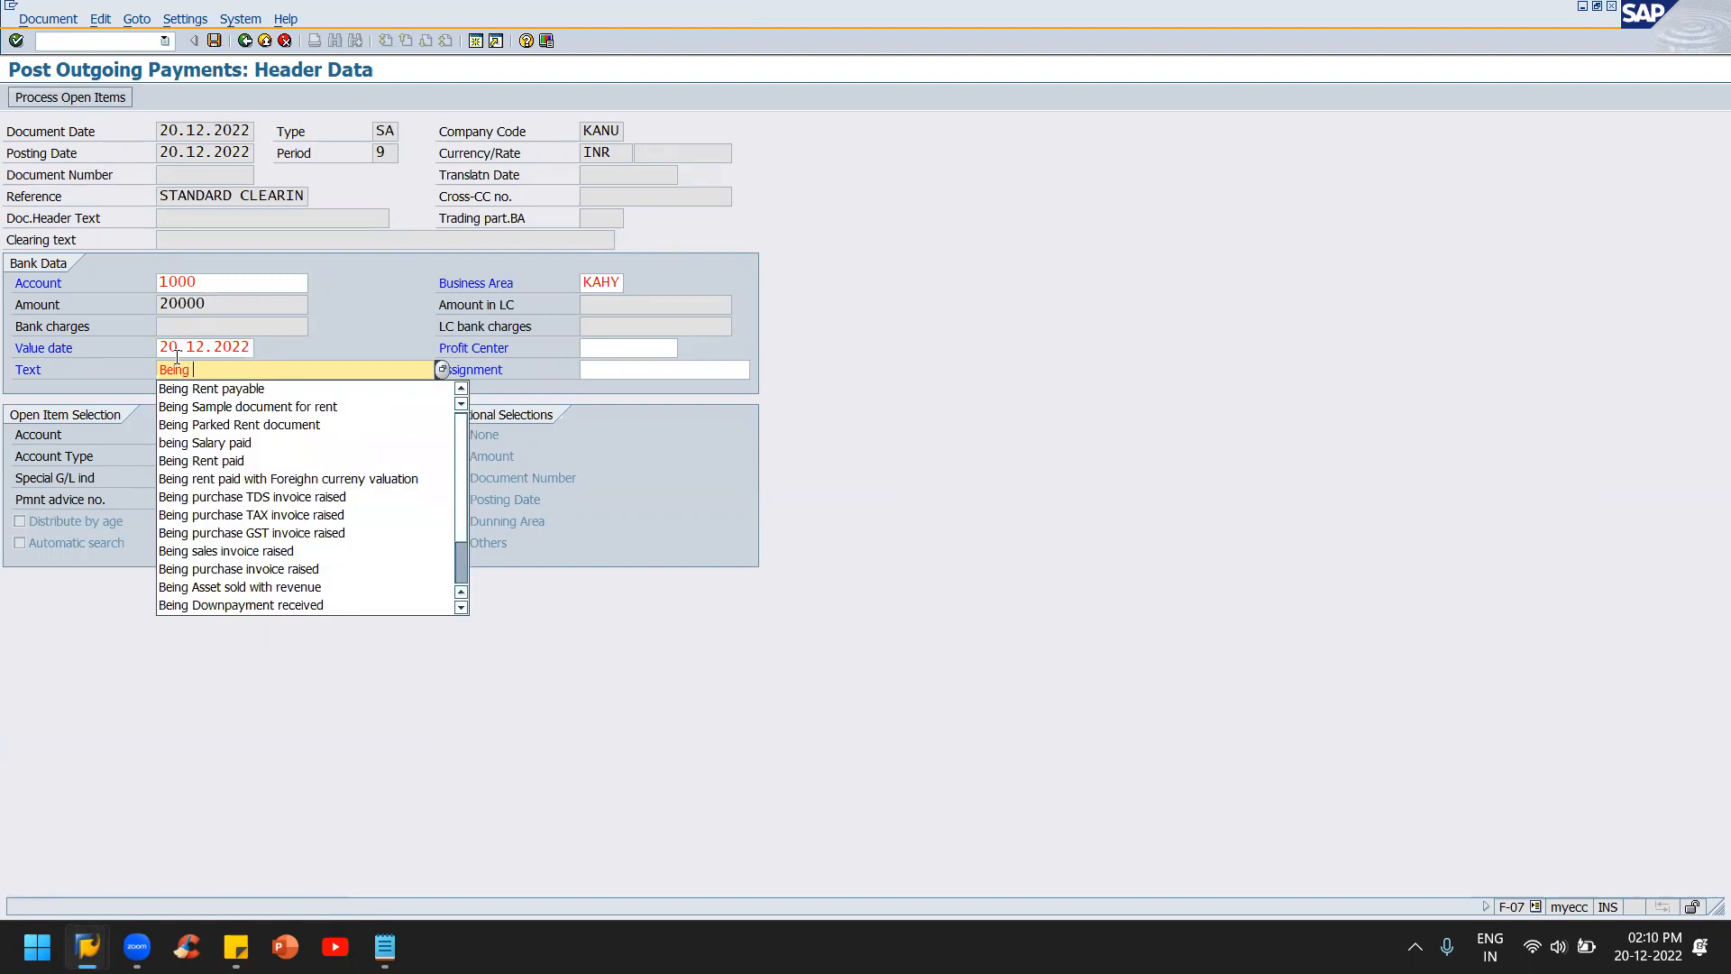
text(R)
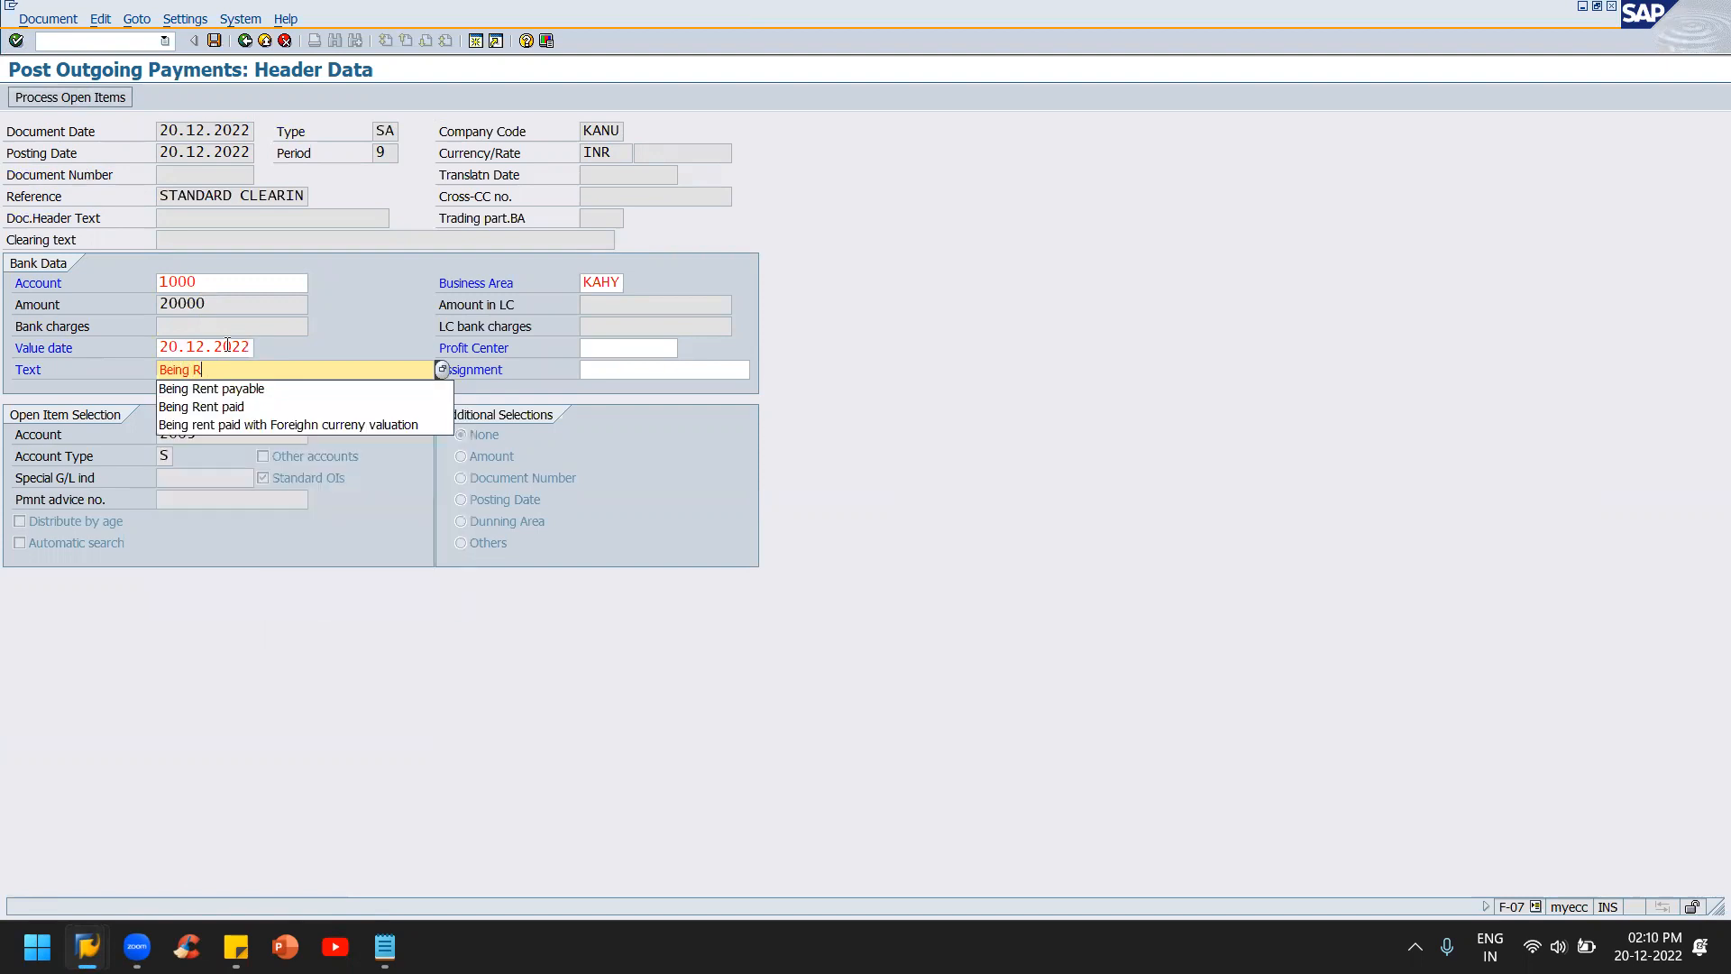
text(ent payable)
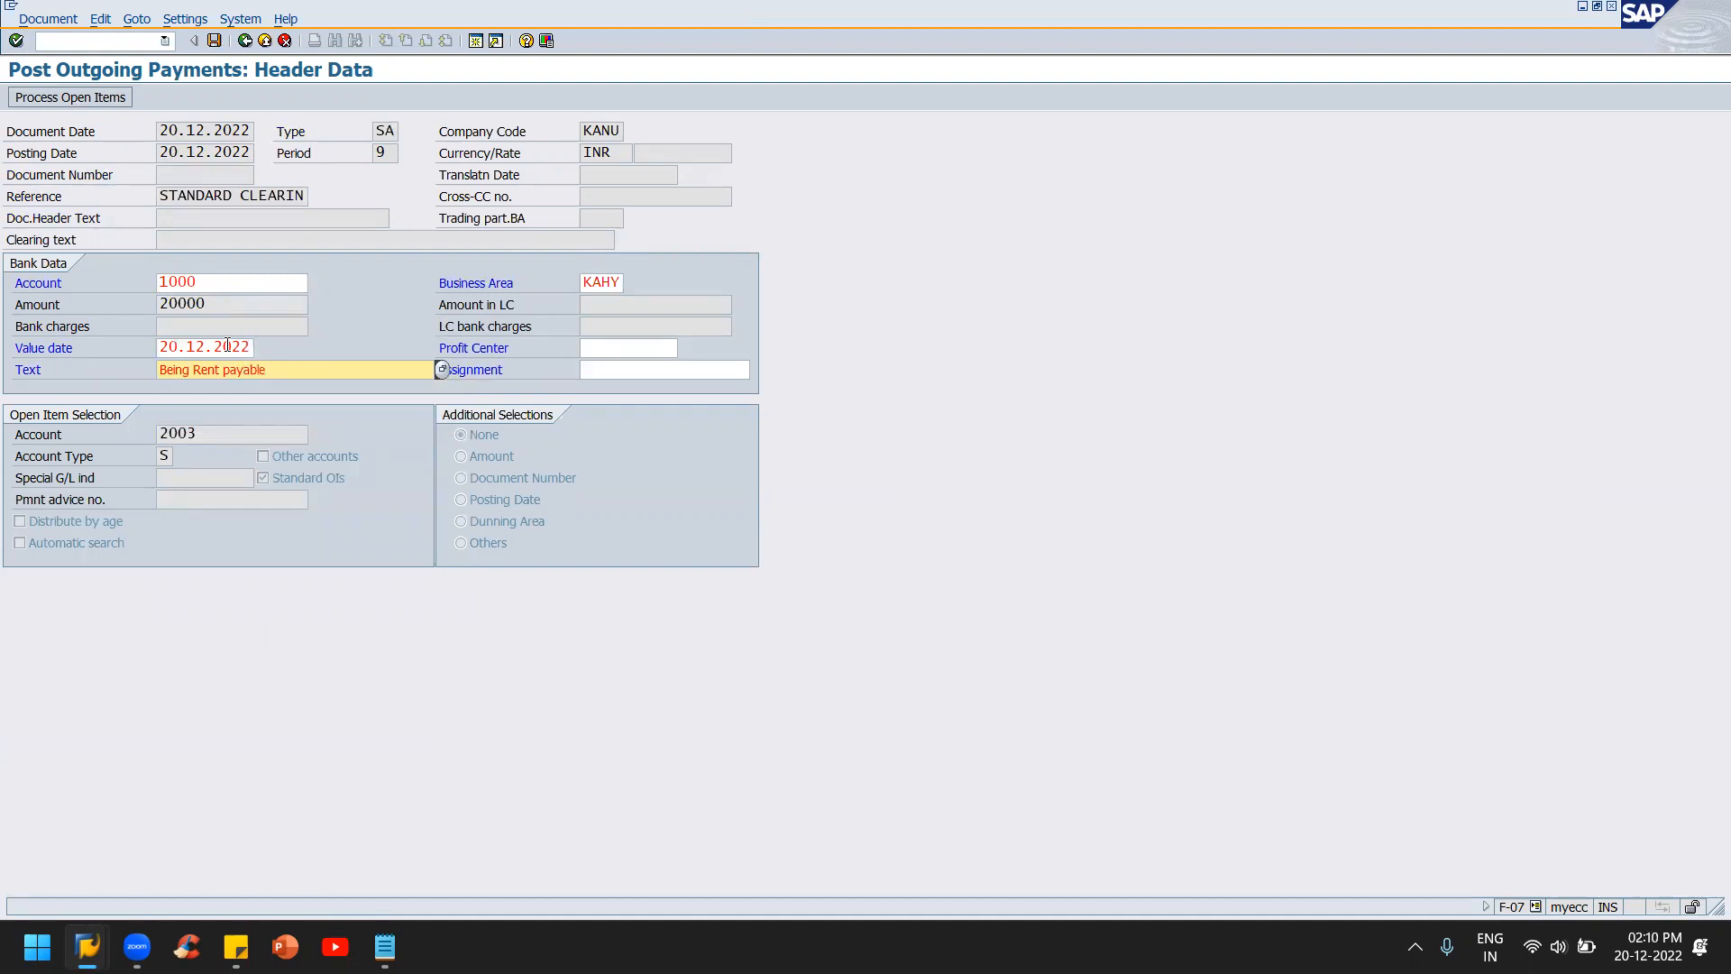
key(BackSpace)
key(BackSpace)
key(BackSpace)
key(BackSpace)
key(BackSpace)
key(BackSpace)
key(BackSpace)
key(BackSpace)
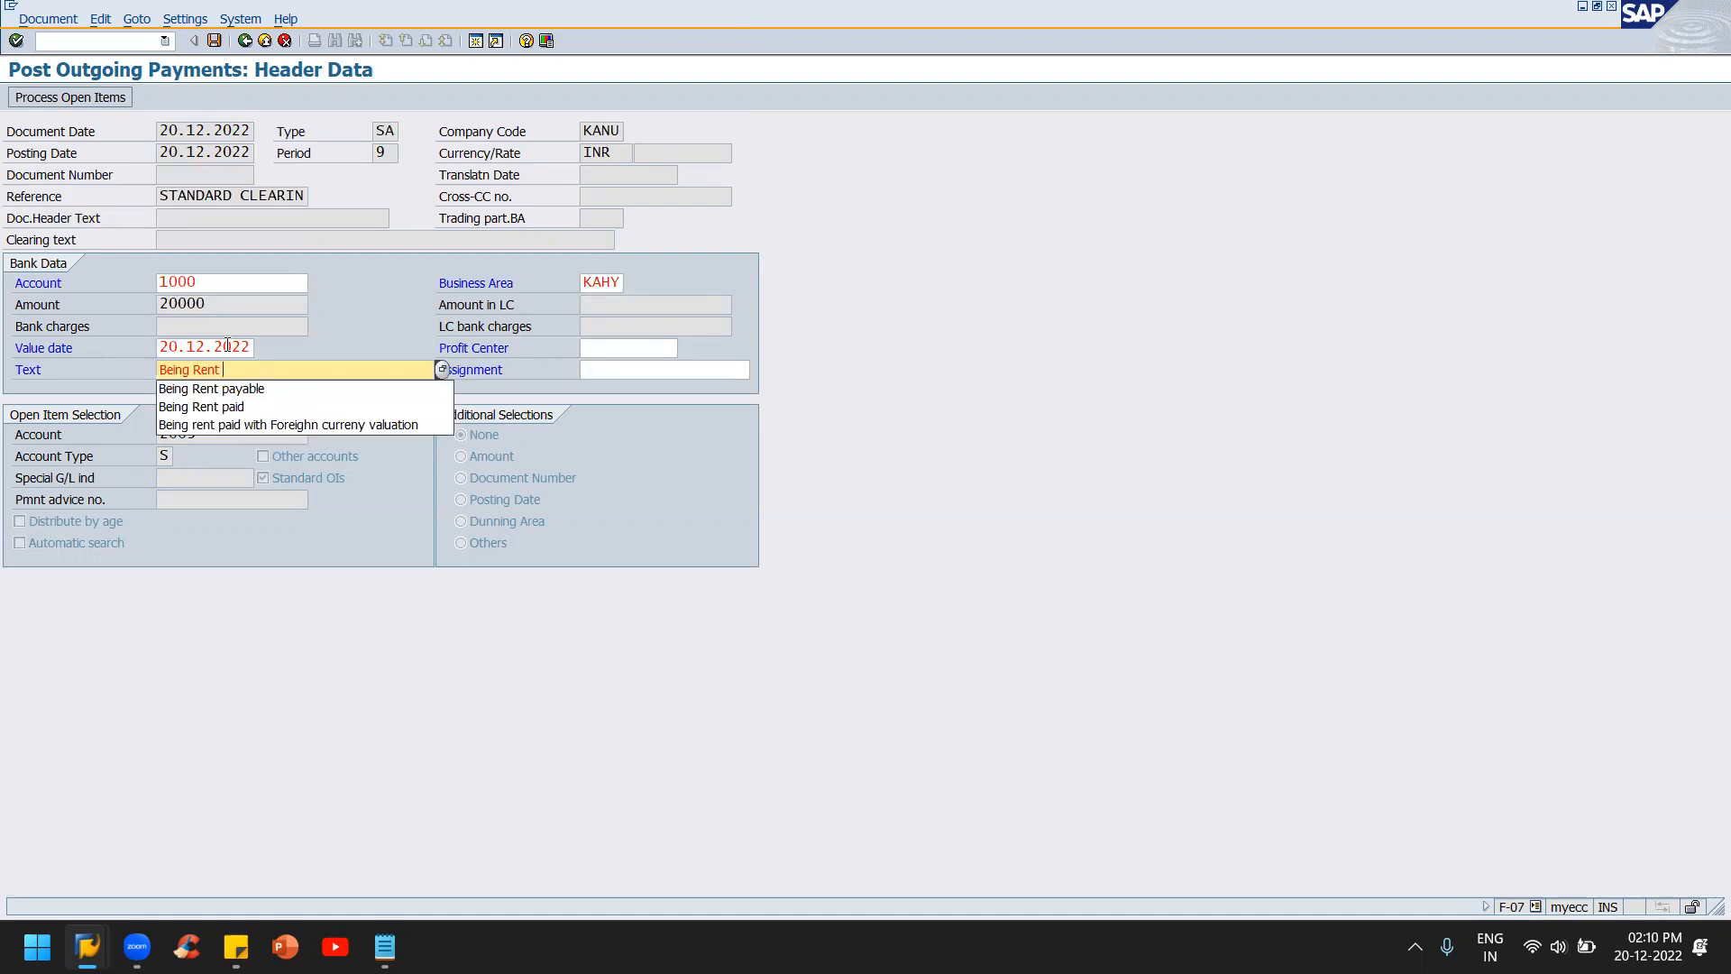
key(Down)
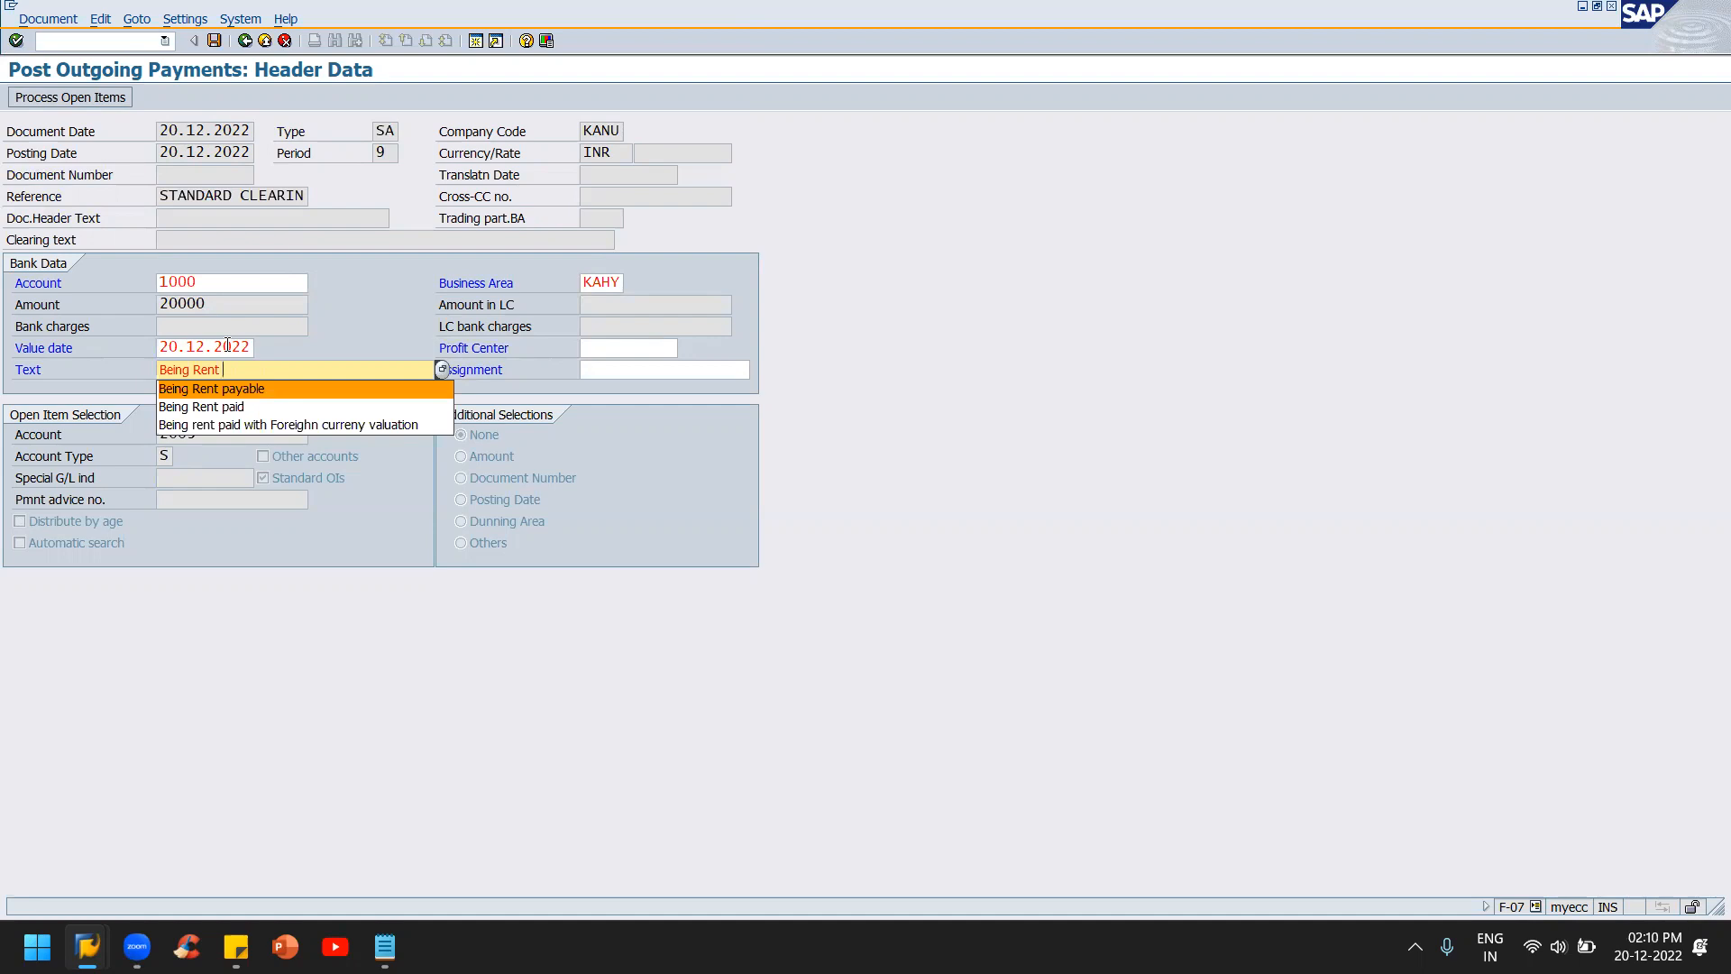
text(payabl)
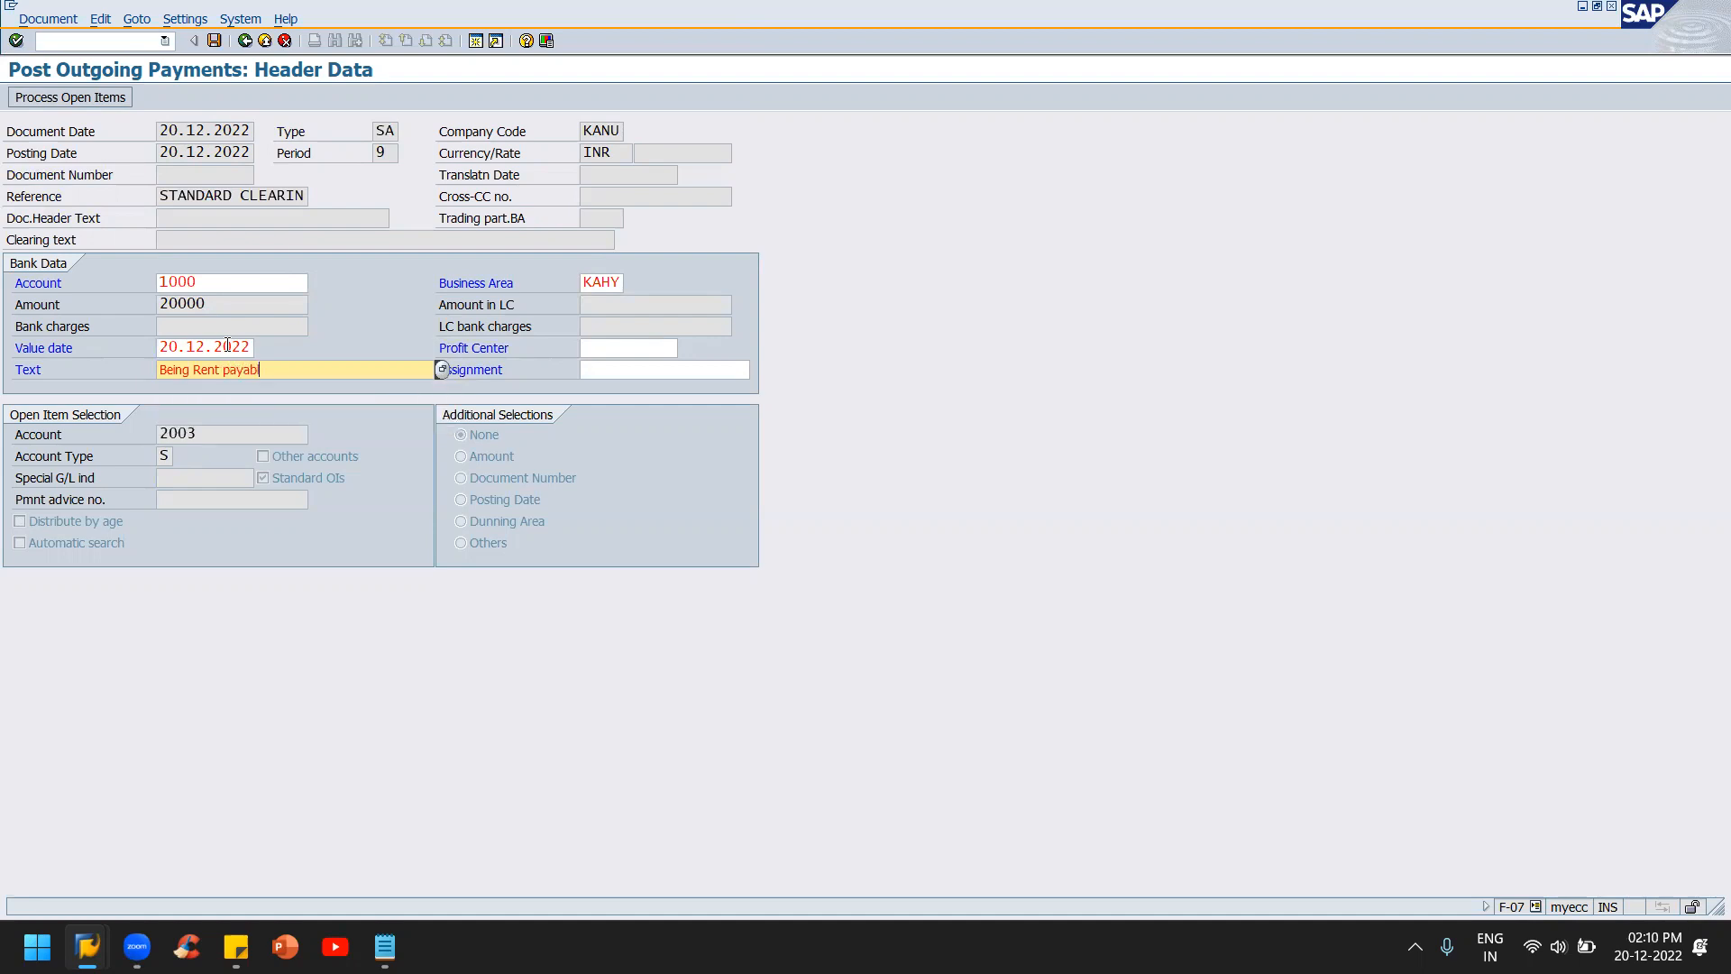
text(e cleared)
- Process the open items of account 2003 and widen the INR Gross and Document Type columns
click(110, 100)
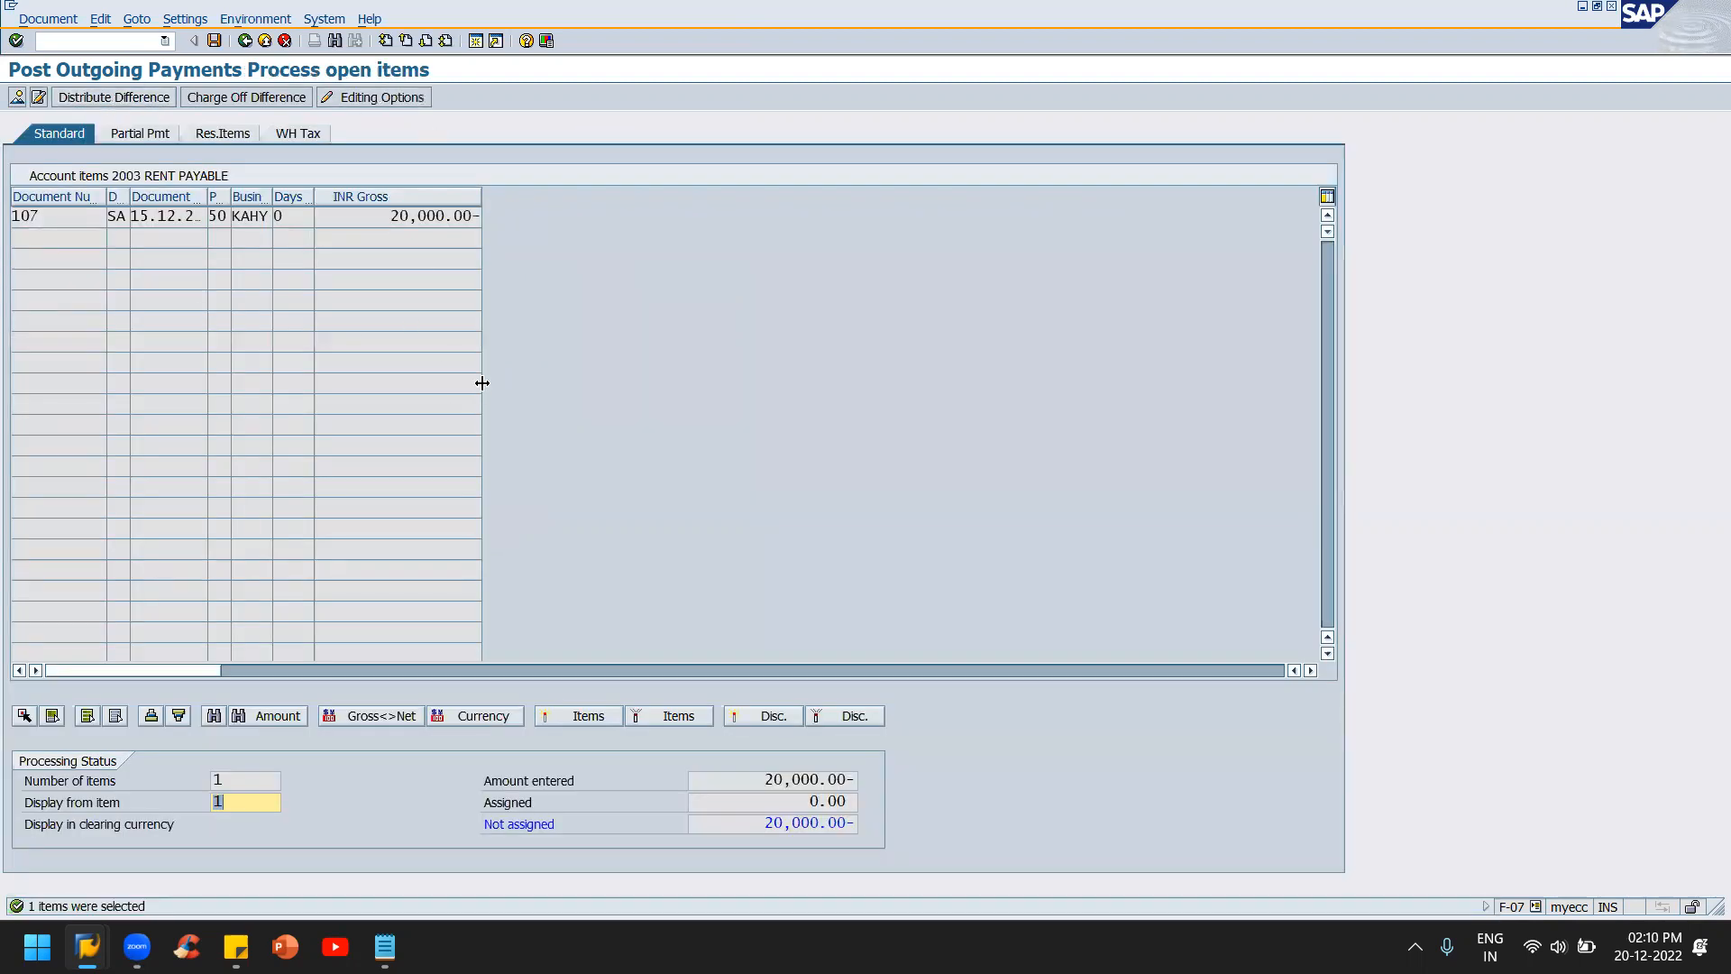
drag(479, 380, 793, 413)
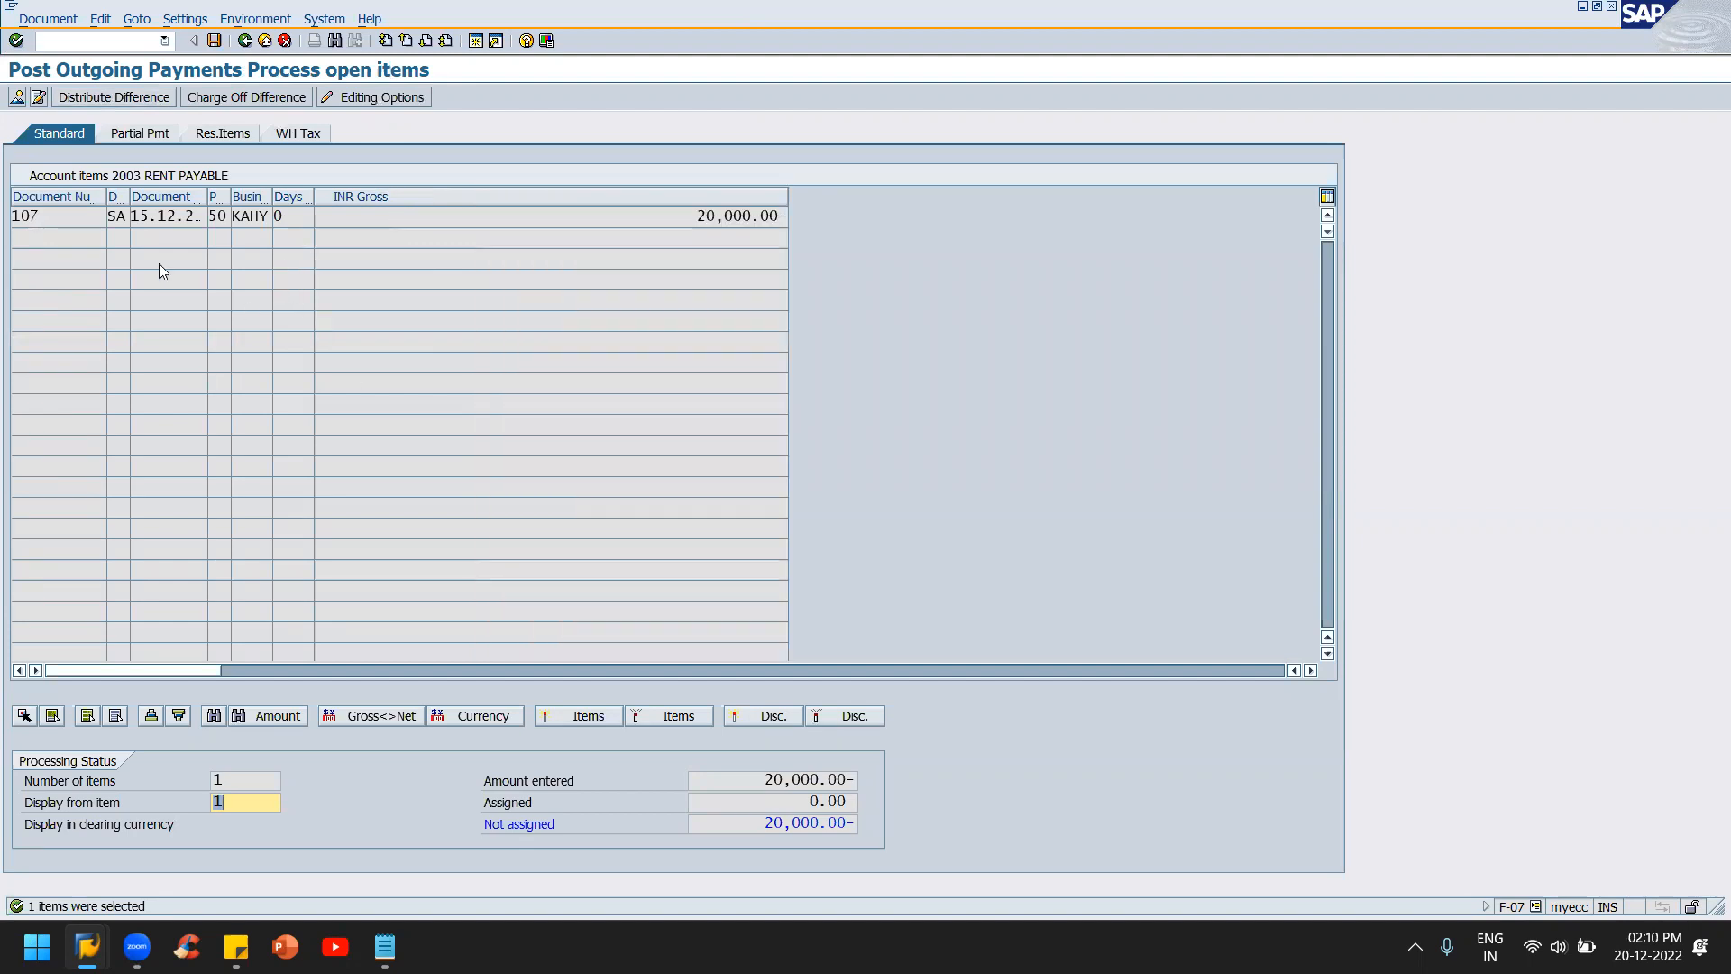
drag(129, 247, 283, 234)
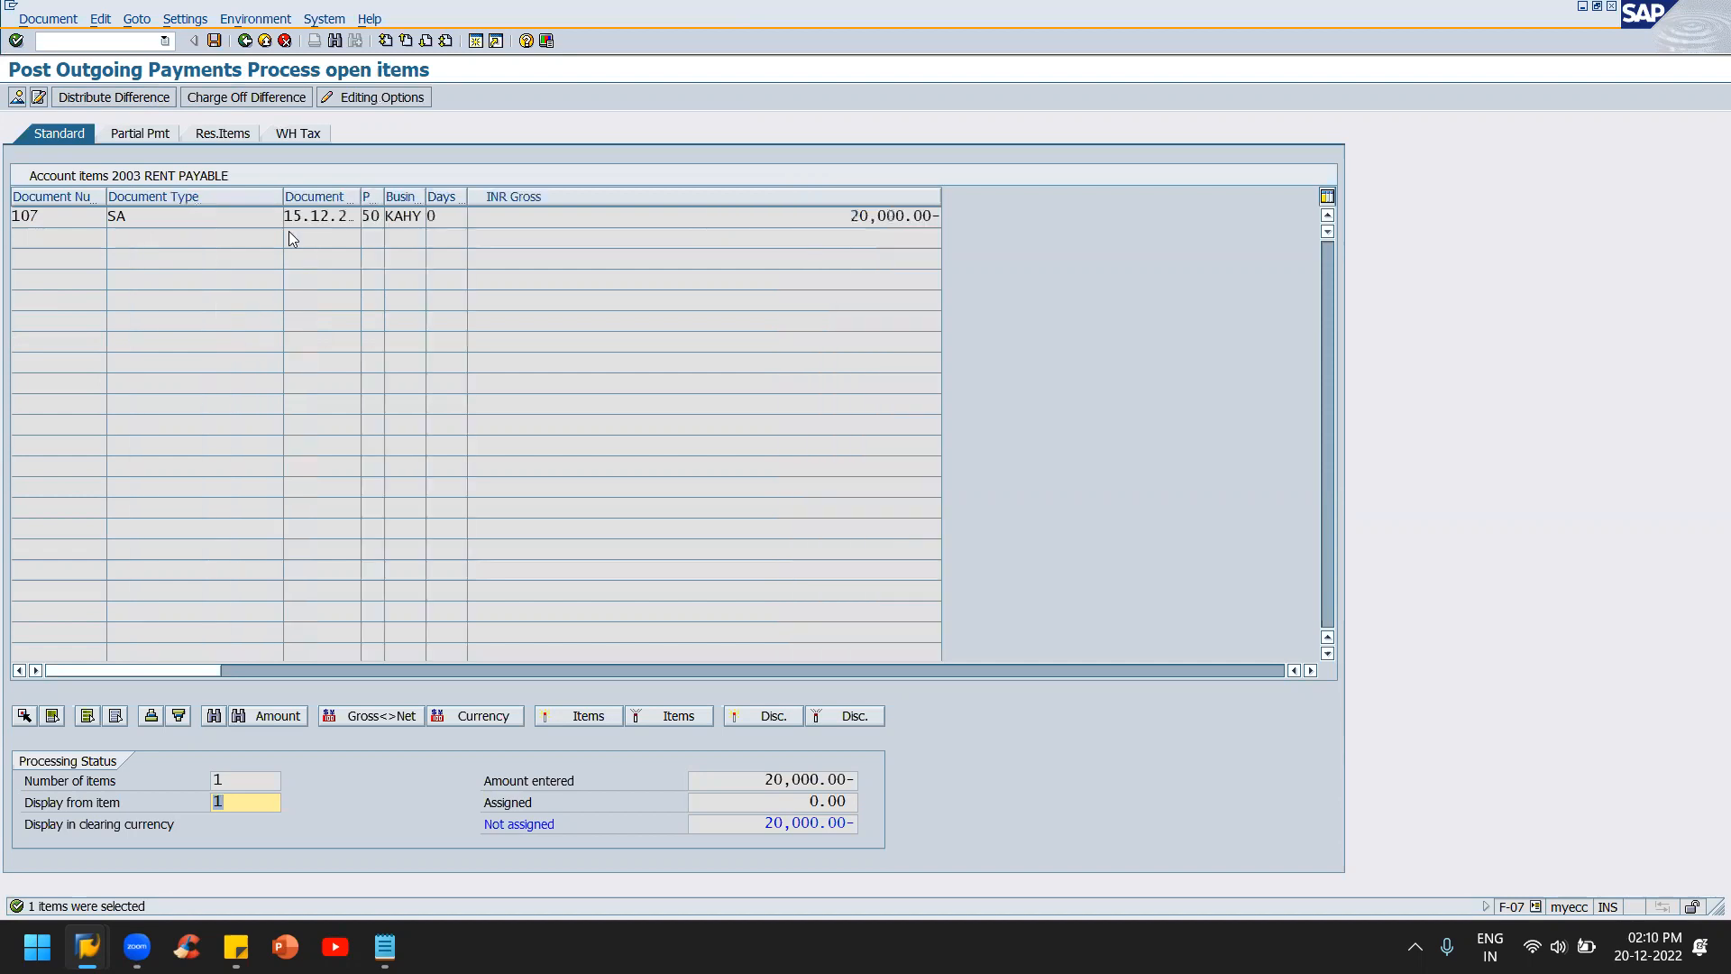
- Compare open item 107 with the Rent Payable line item display, and check the item's withholding tax details
key(alt+Tab)
key(Tab)
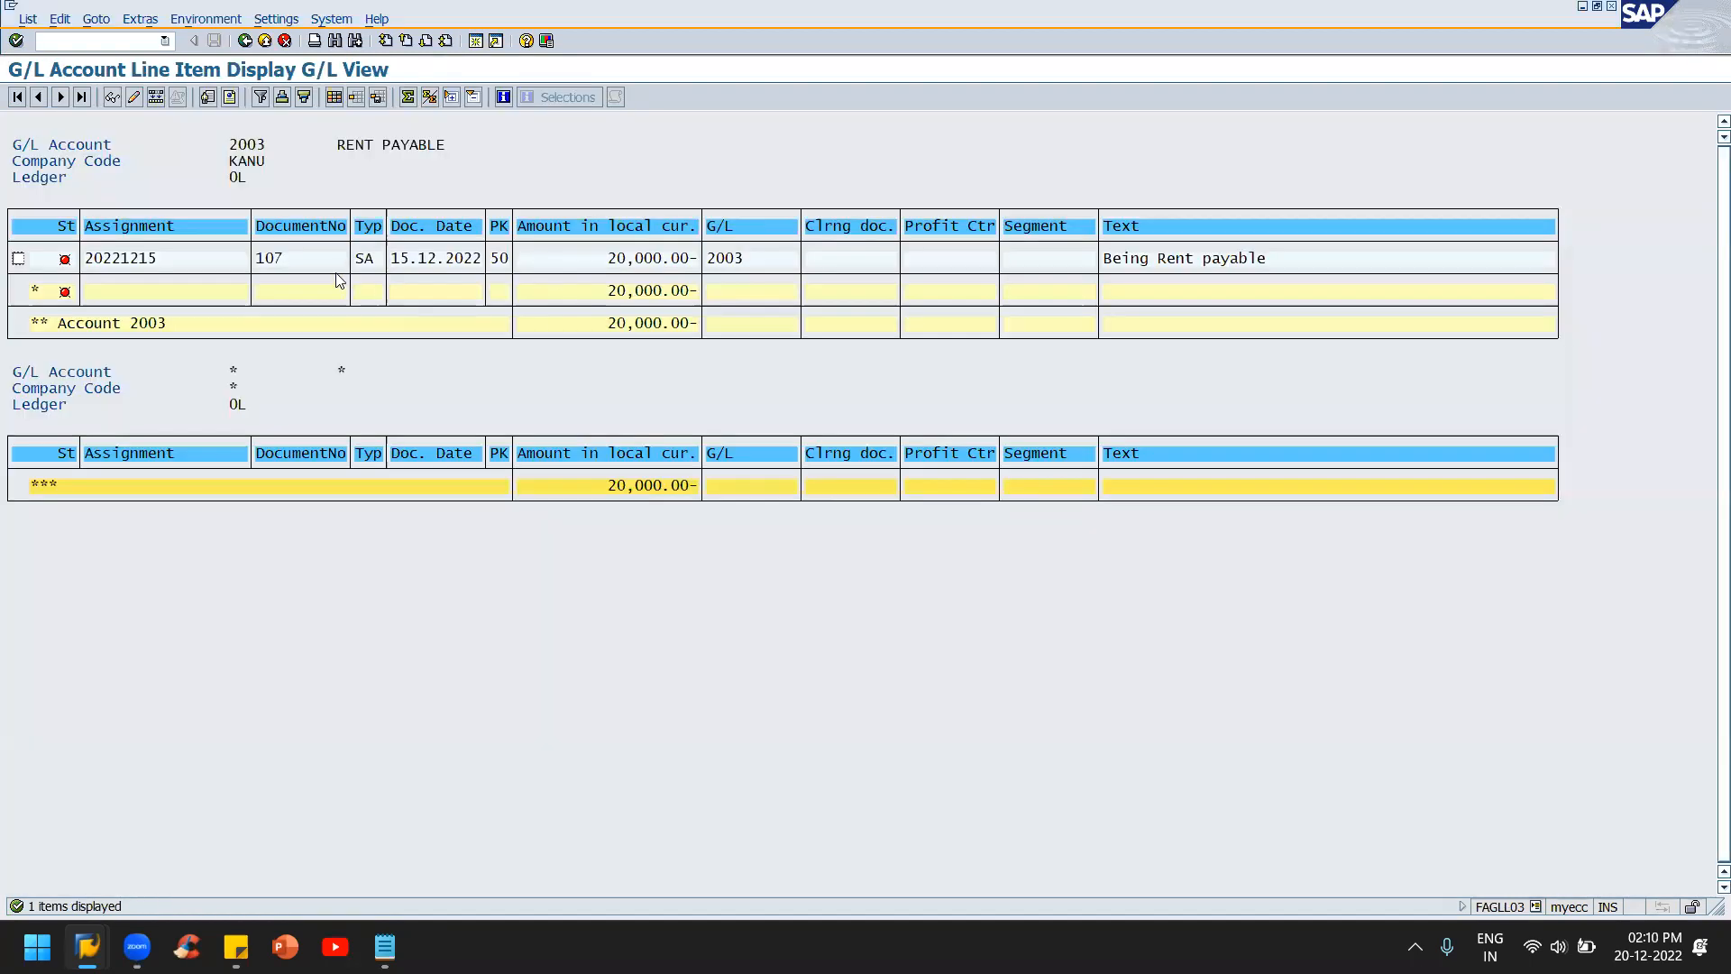
key(alt+Tab)
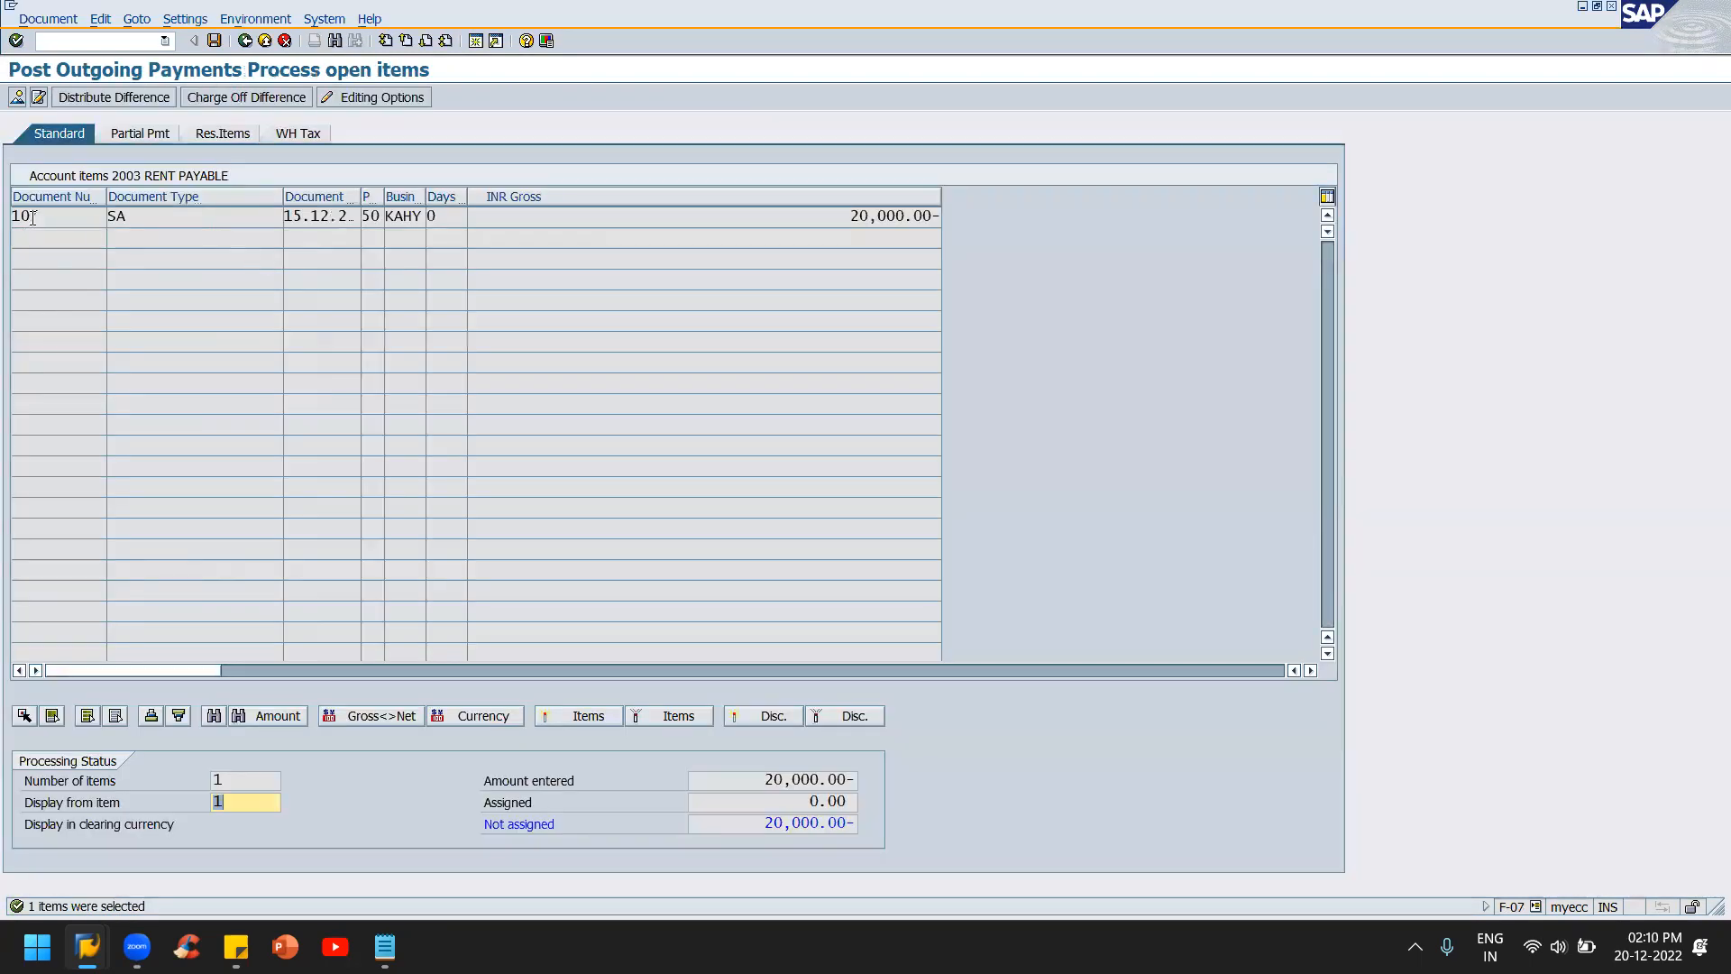
double_click(358, 195)
key(alt+Tab)
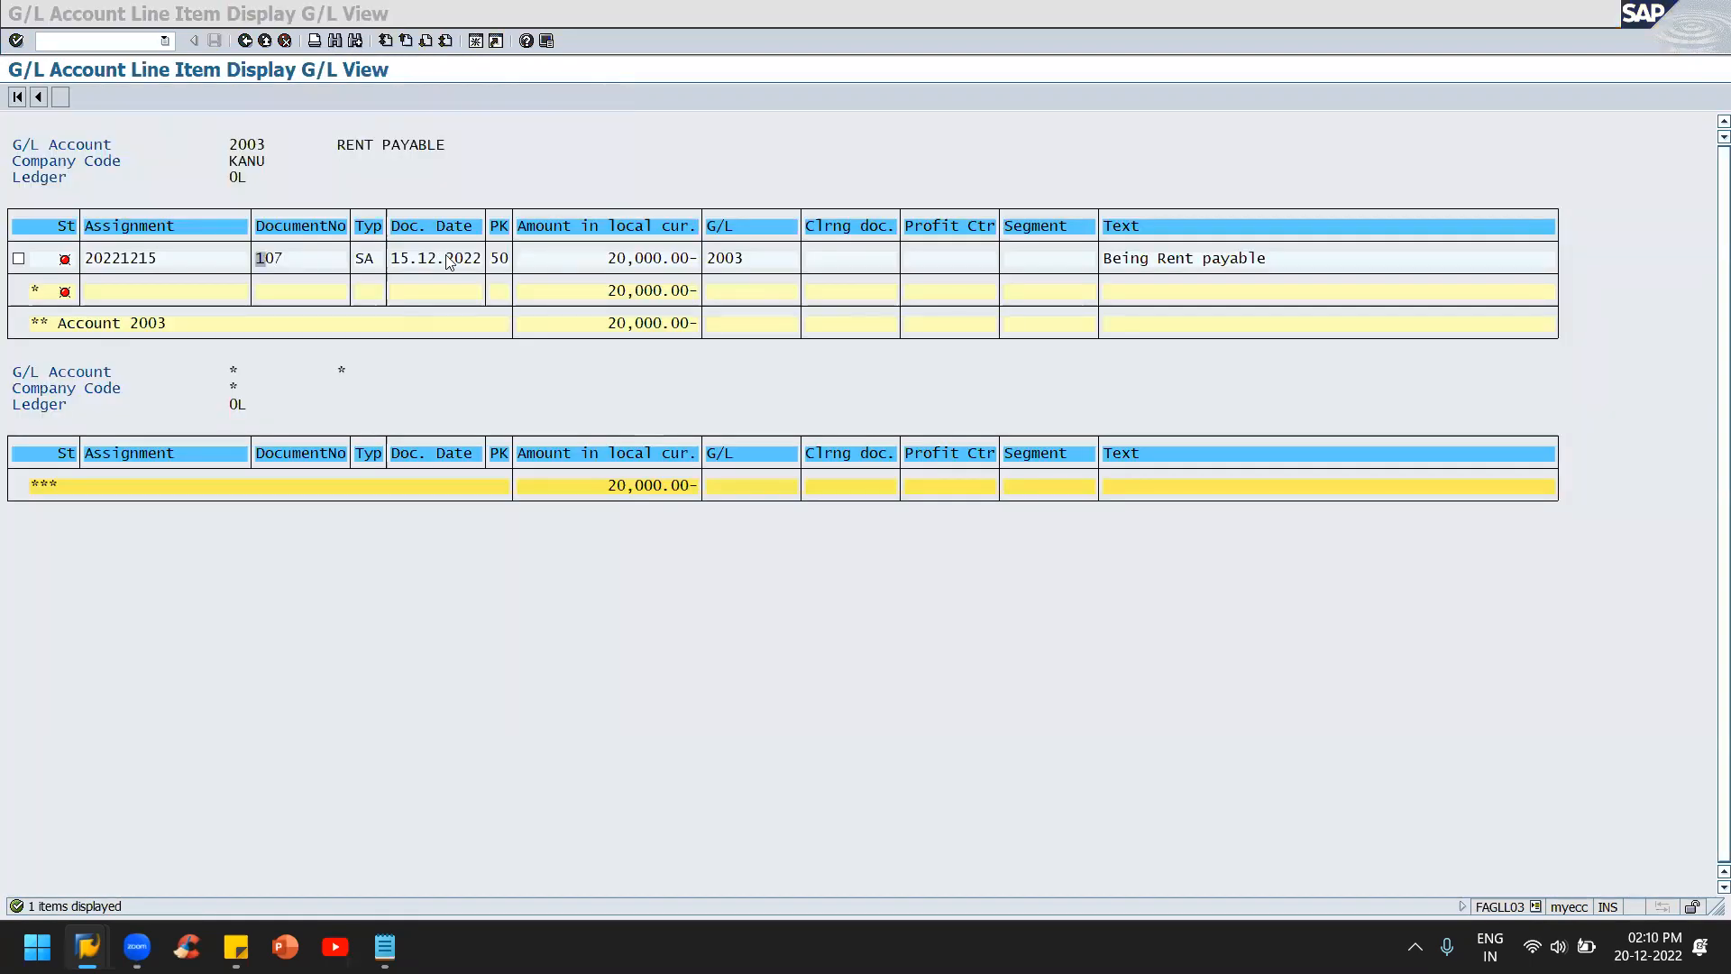
key(alt+Tab)
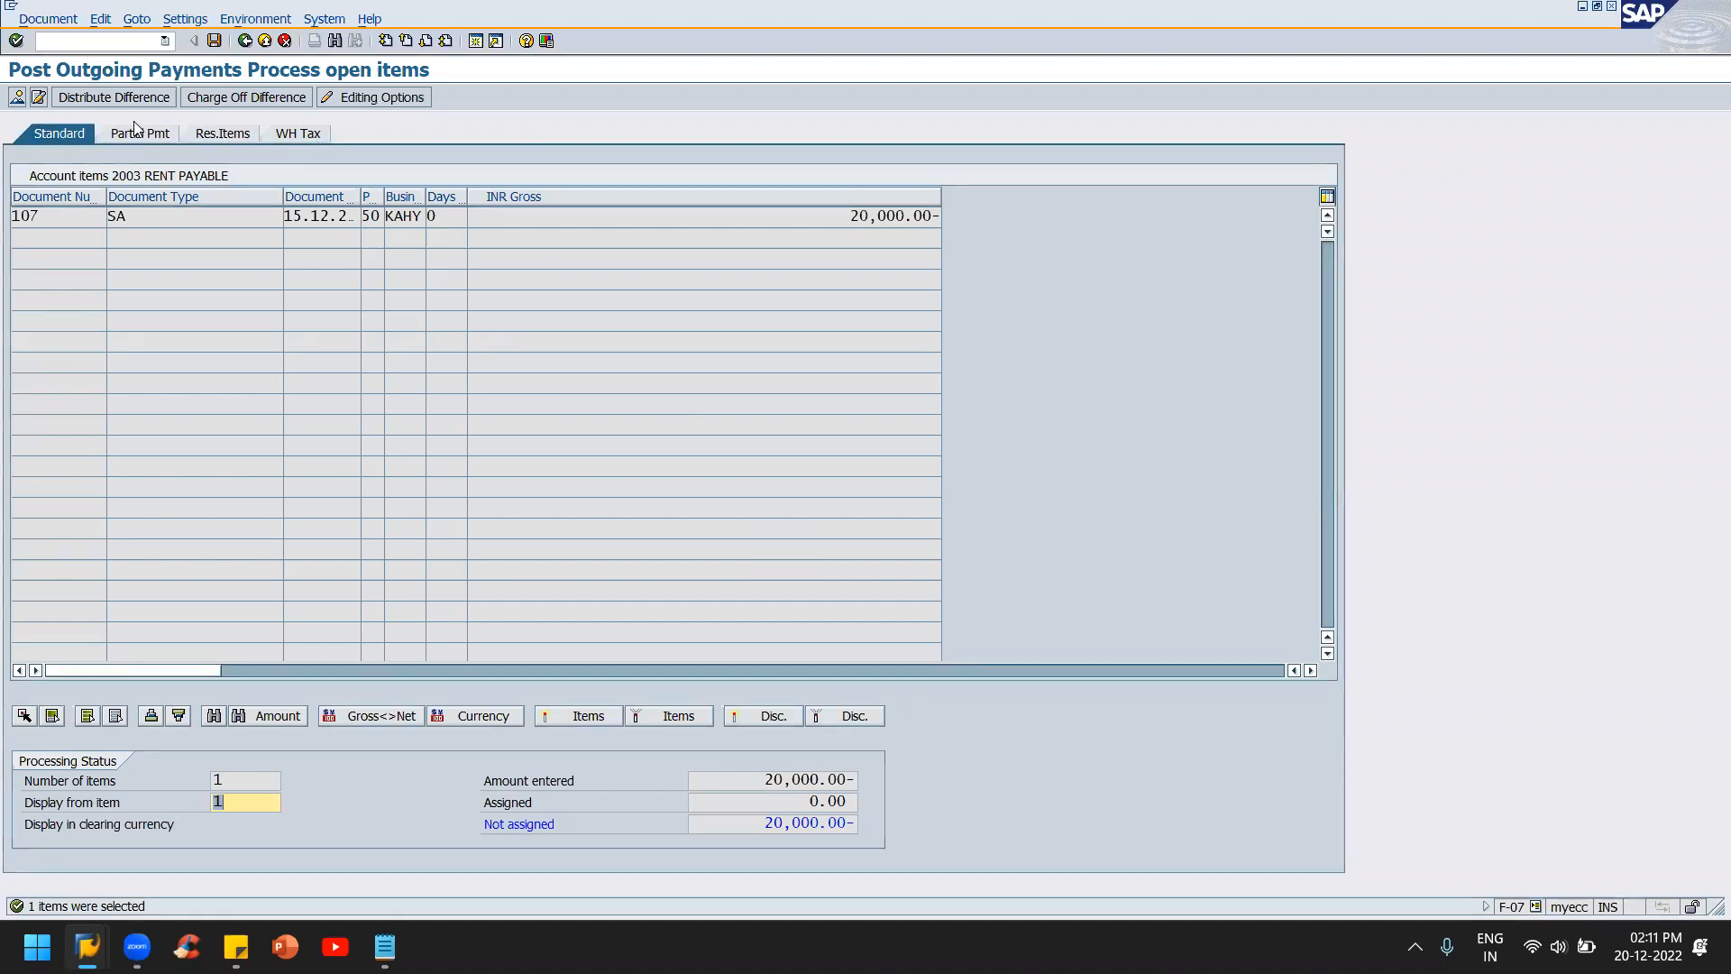
click(287, 136)
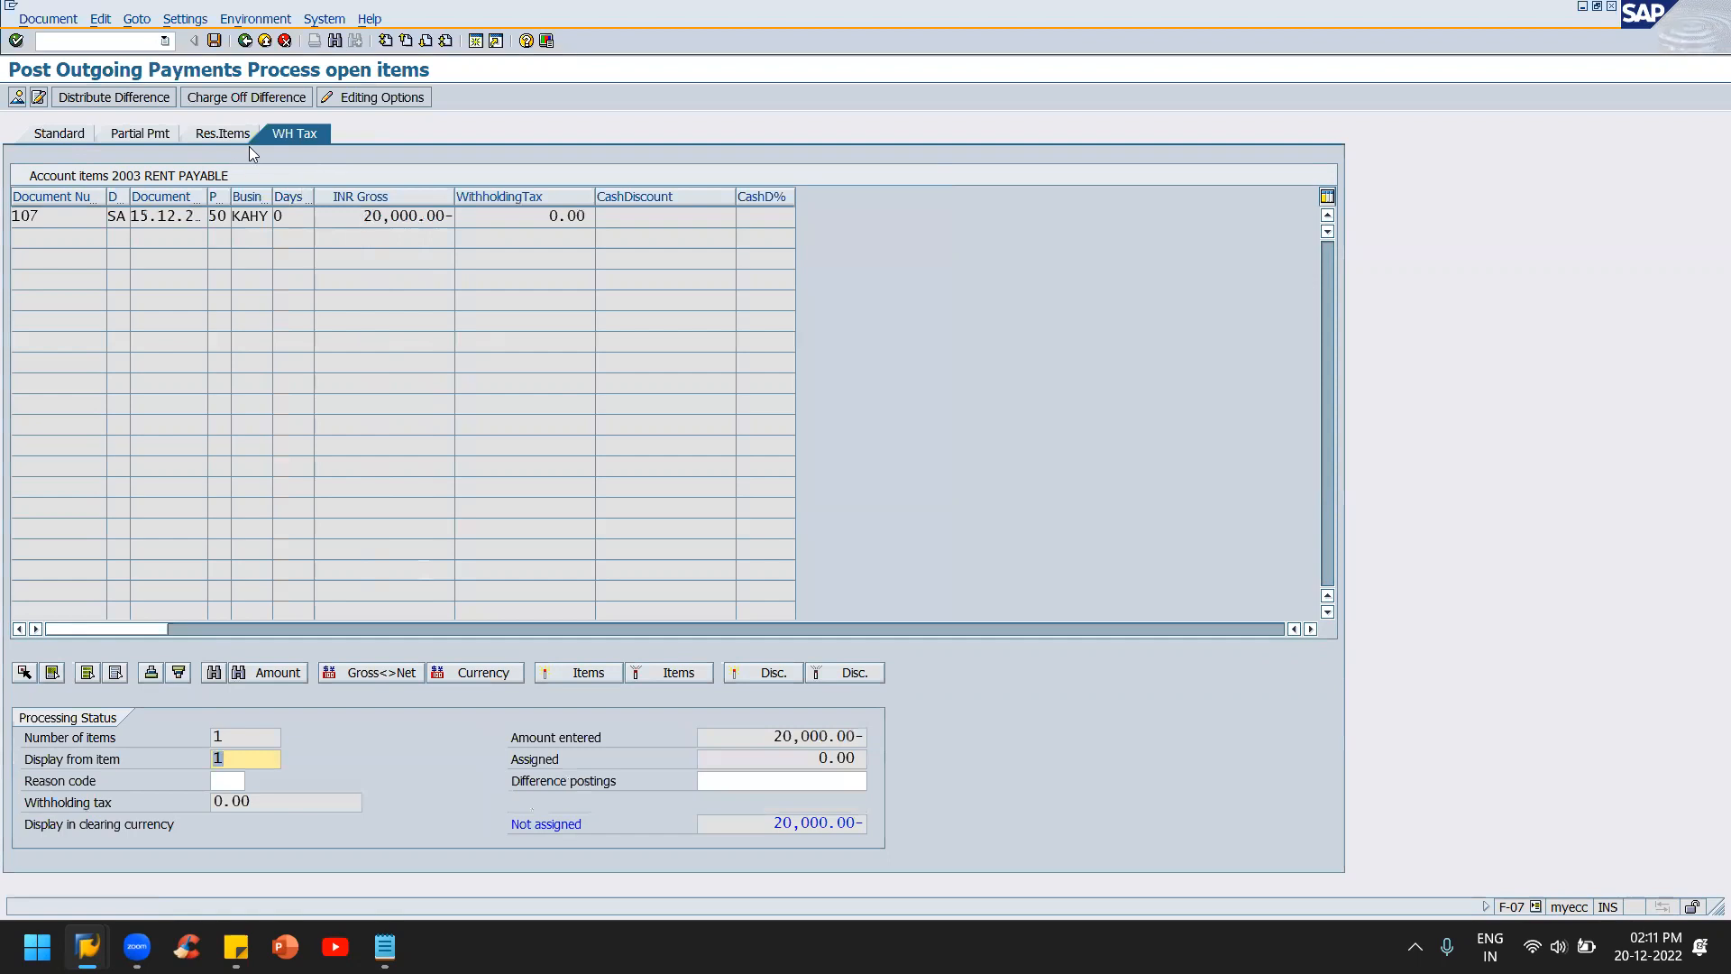
click(36, 135)
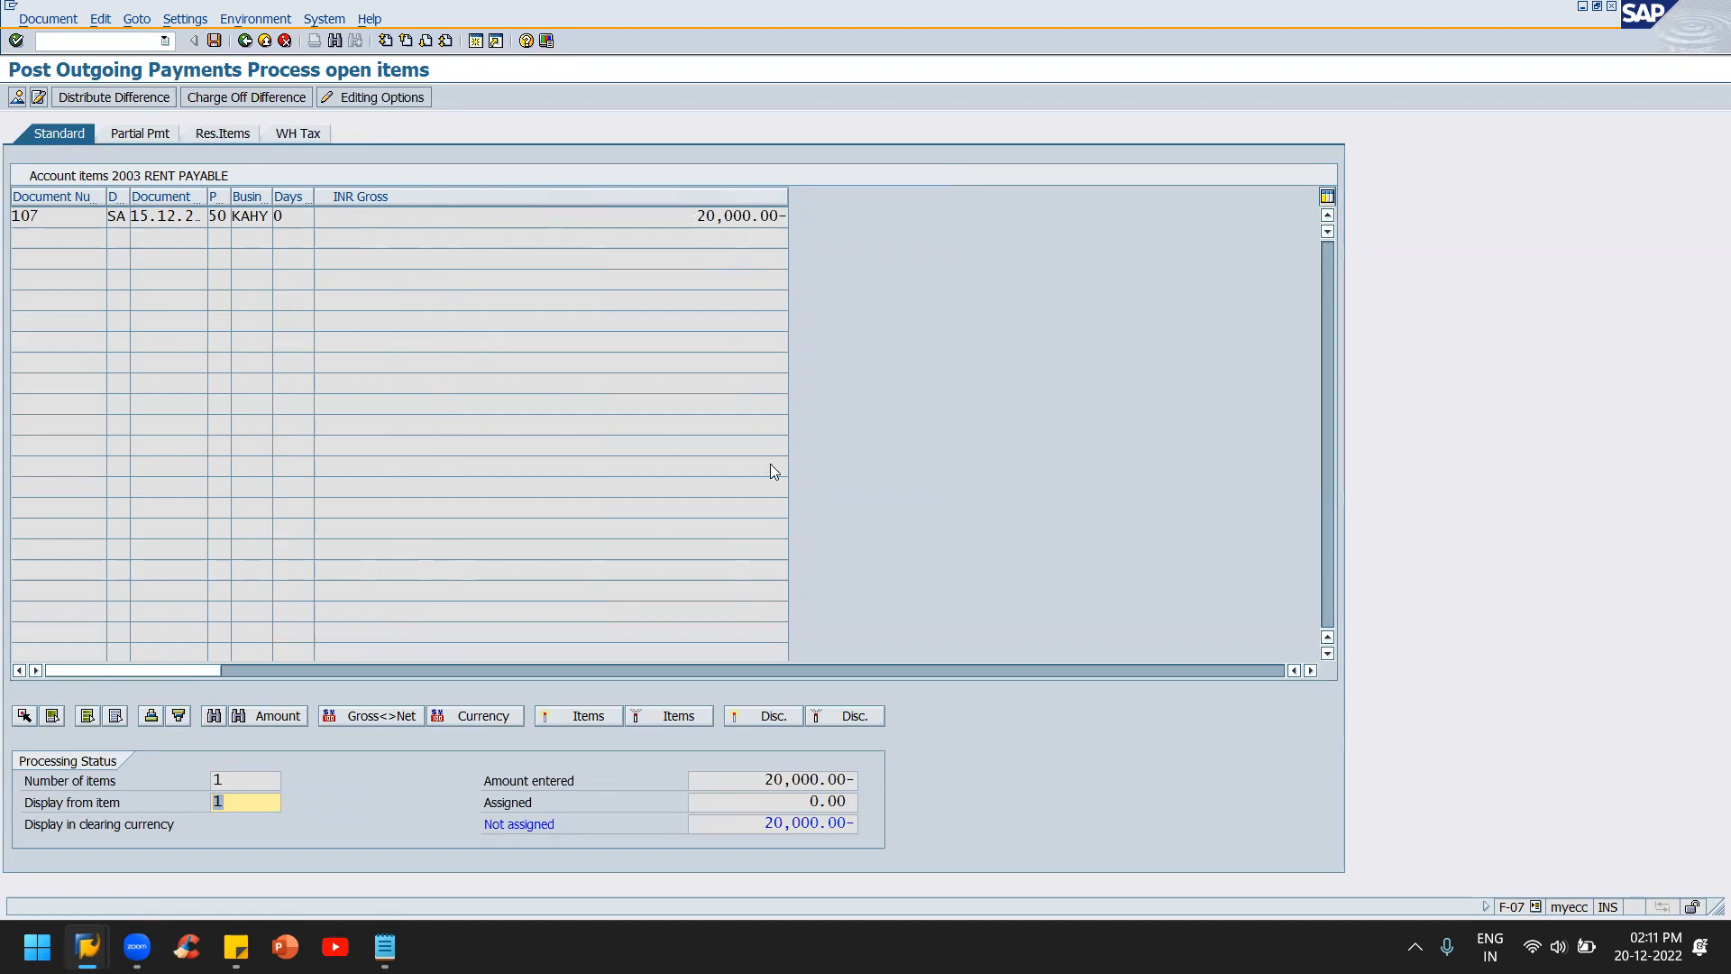
- Assign the 20,000 open item of document 107 to the payment and save the payment document
click(722, 219)
double_click(722, 221)
double_click(717, 218)
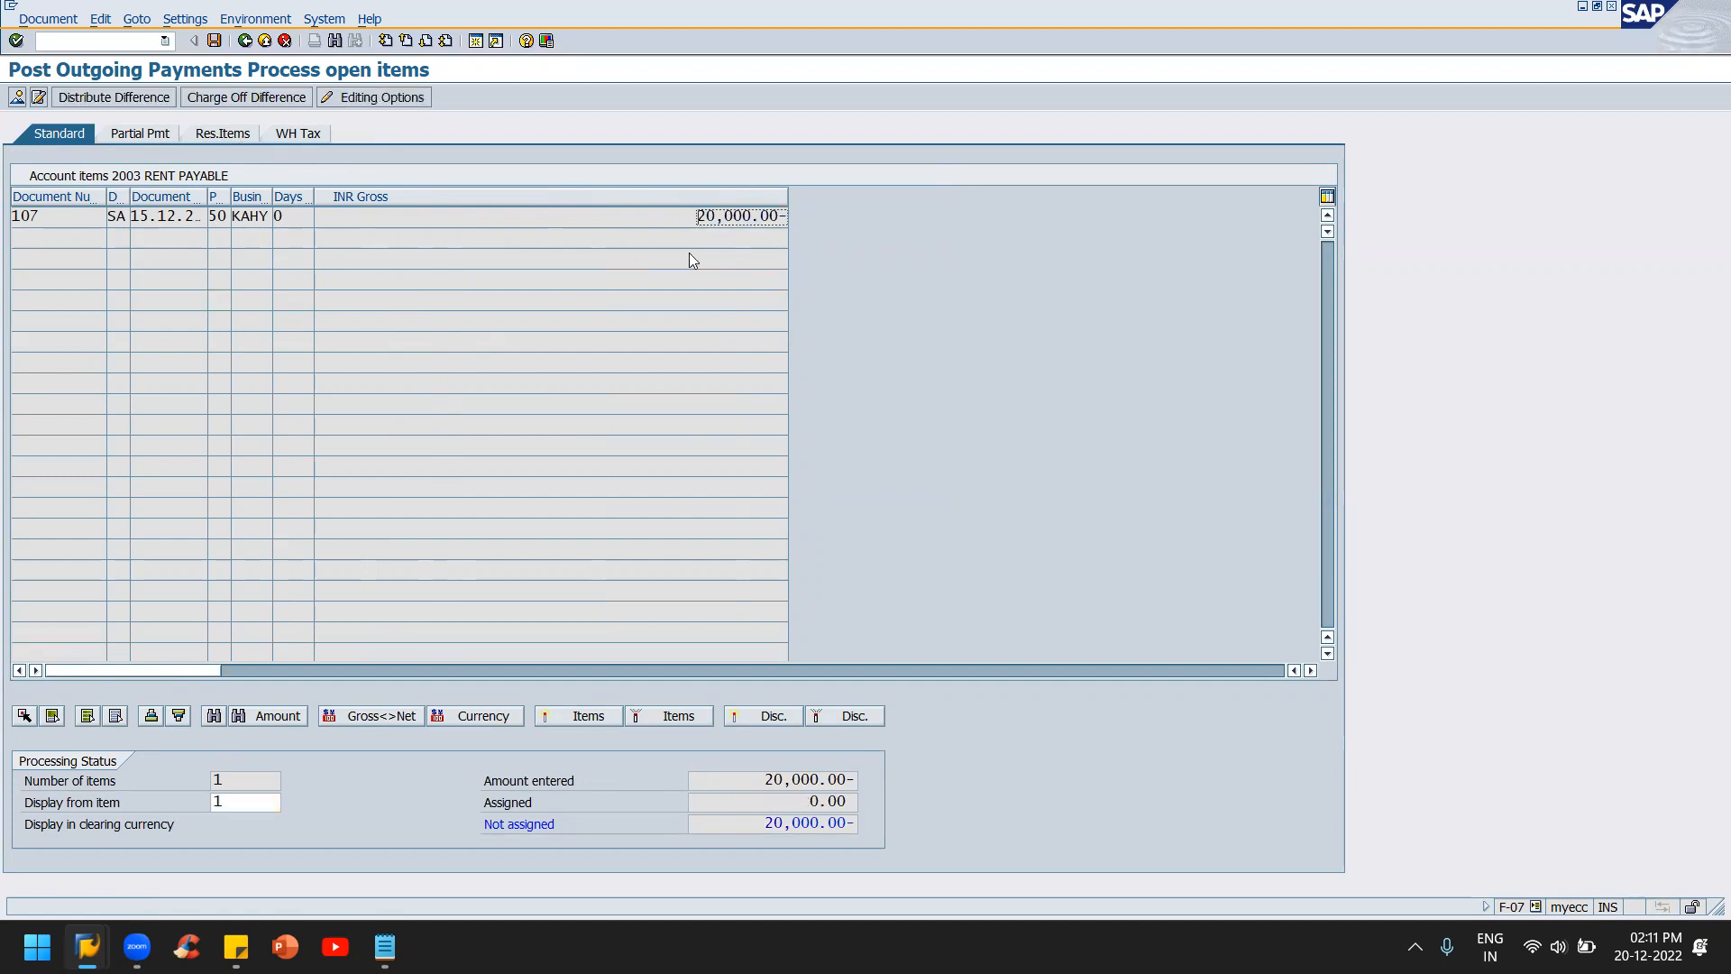
double_click(739, 215)
double_click(741, 219)
double_click(724, 218)
click(845, 823)
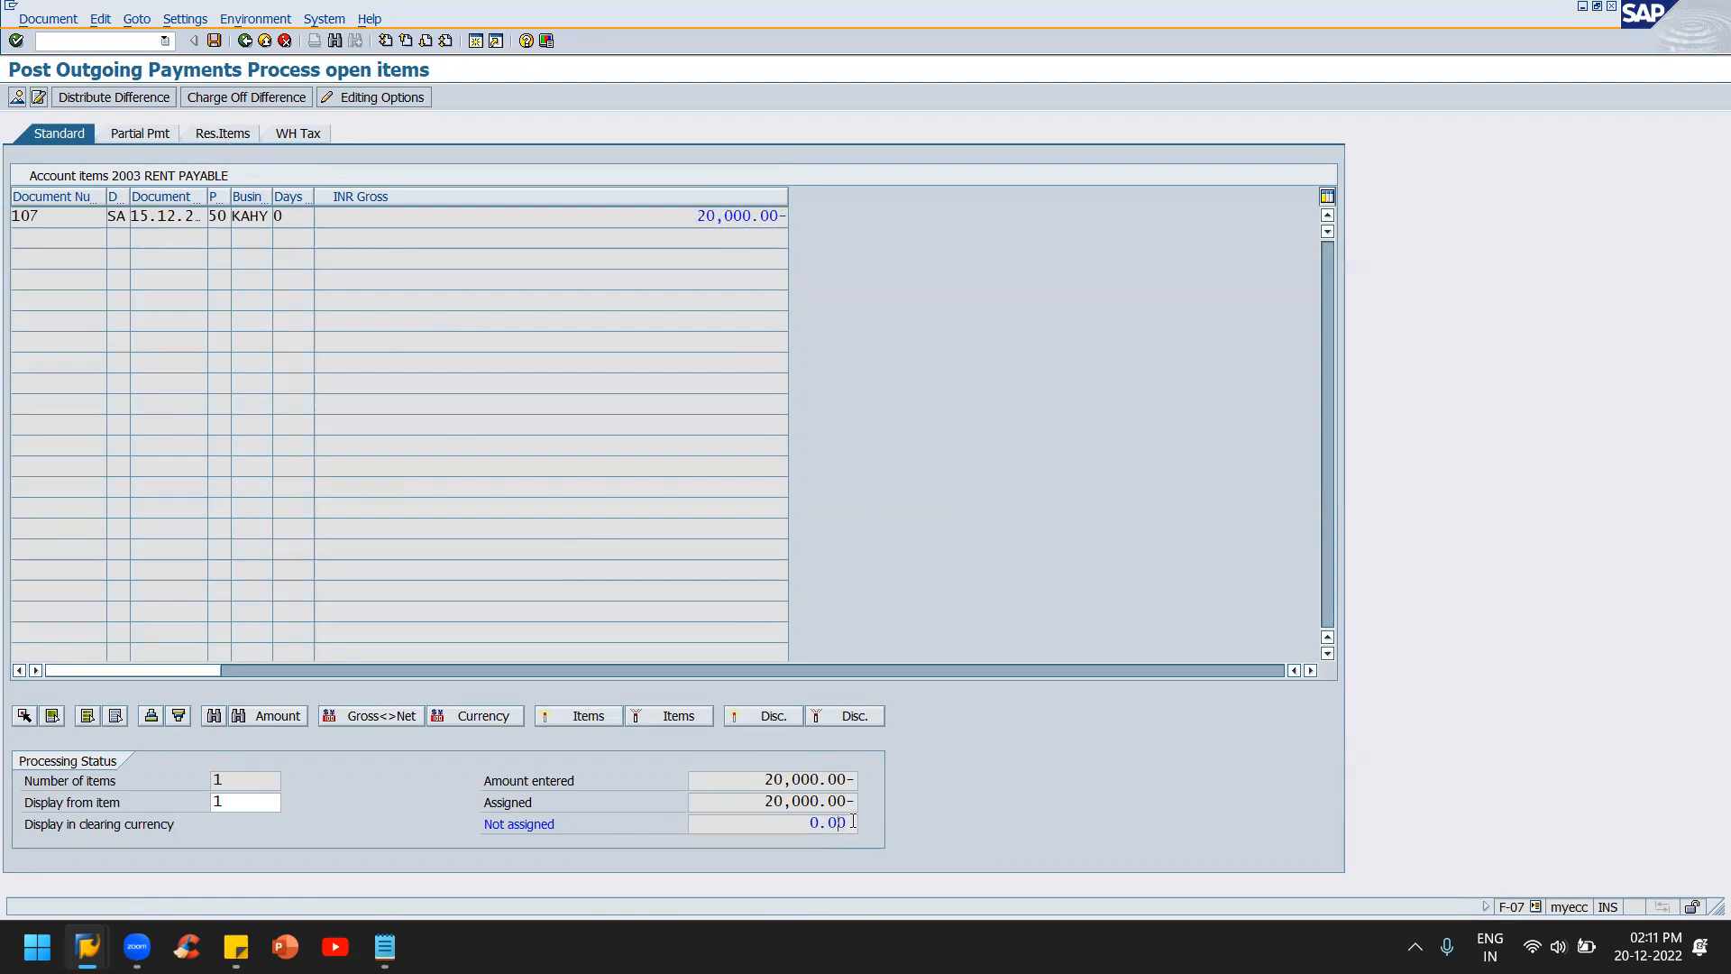
click(792, 827)
click(214, 41)
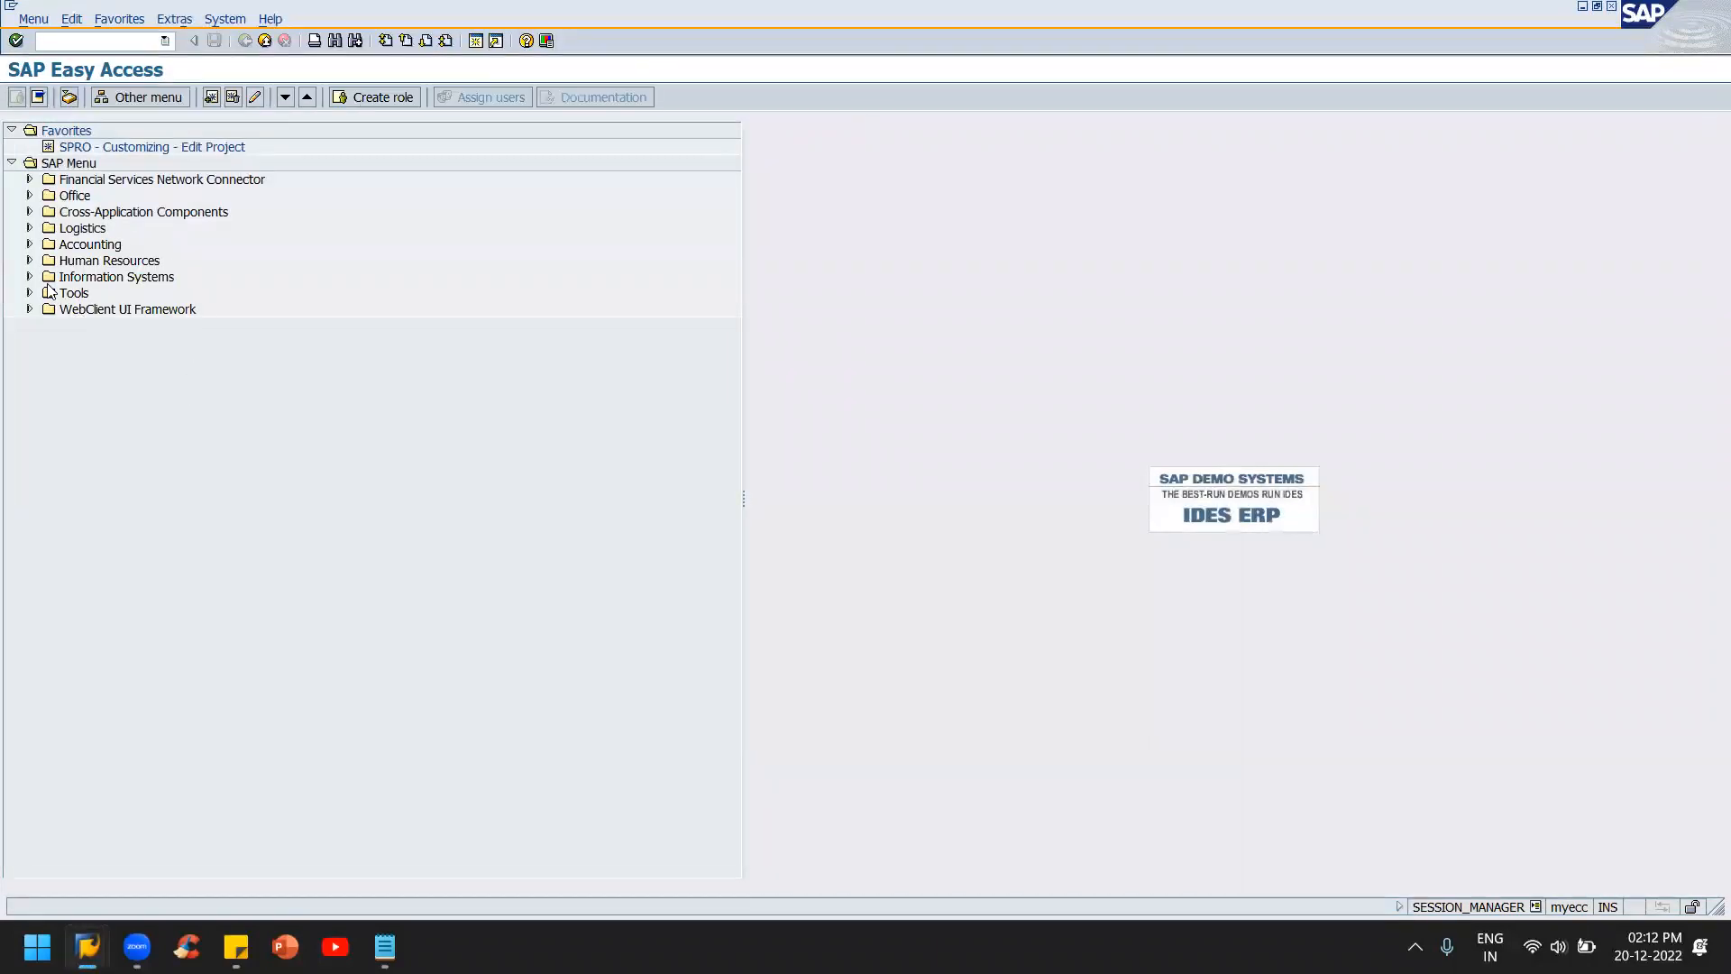
- Open the SAP Reference IMG from the SPRO favorite
click(110, 152)
double_click(110, 154)
click(100, 97)
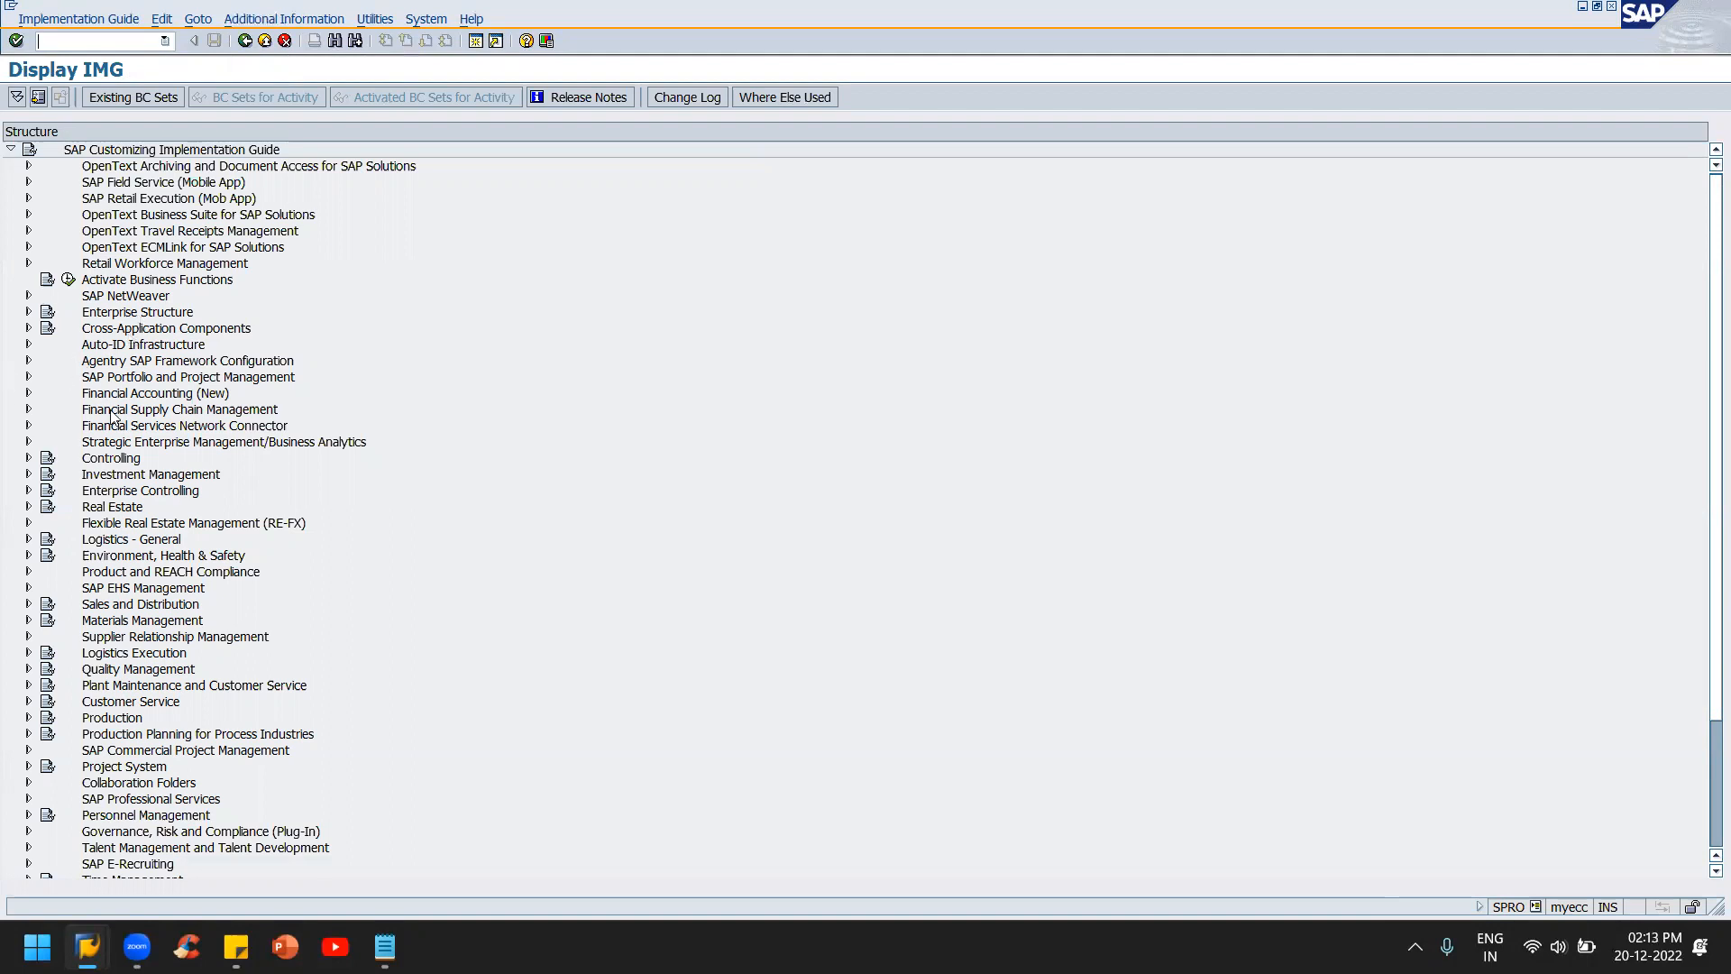
- Expand Financial Accounting (New) > General Ledger Accounting (New) > Business Transactions > Document Splitting in the implementation guide
double_click(193, 395)
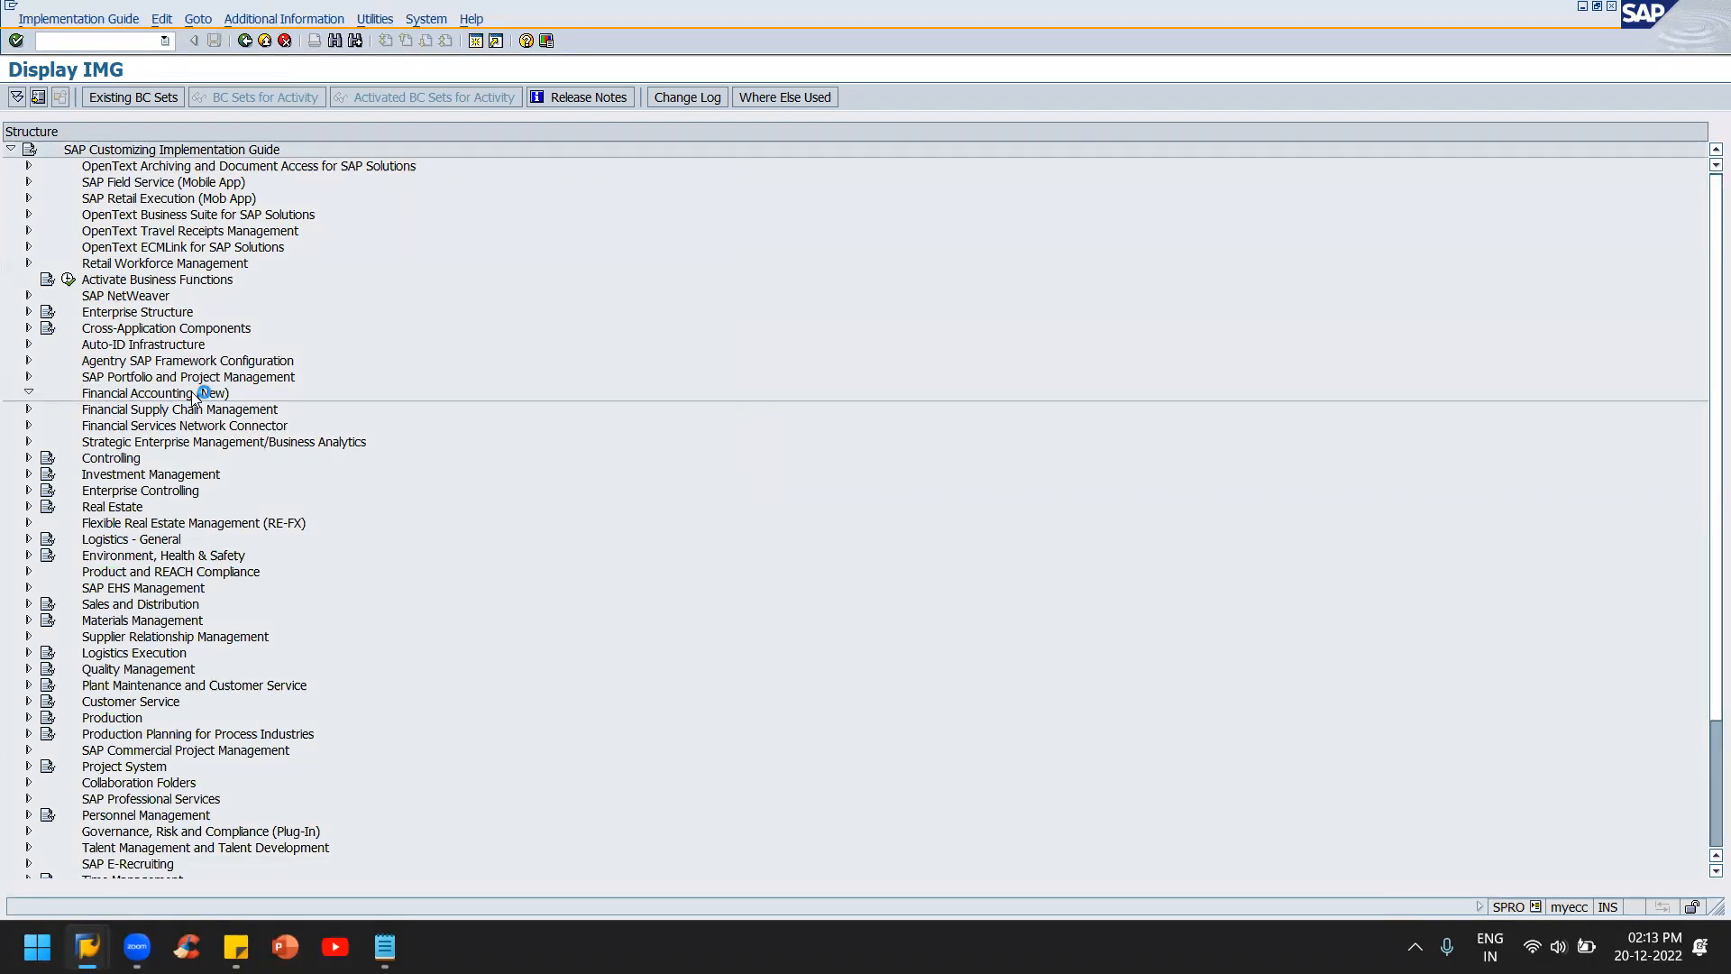
key(Right)
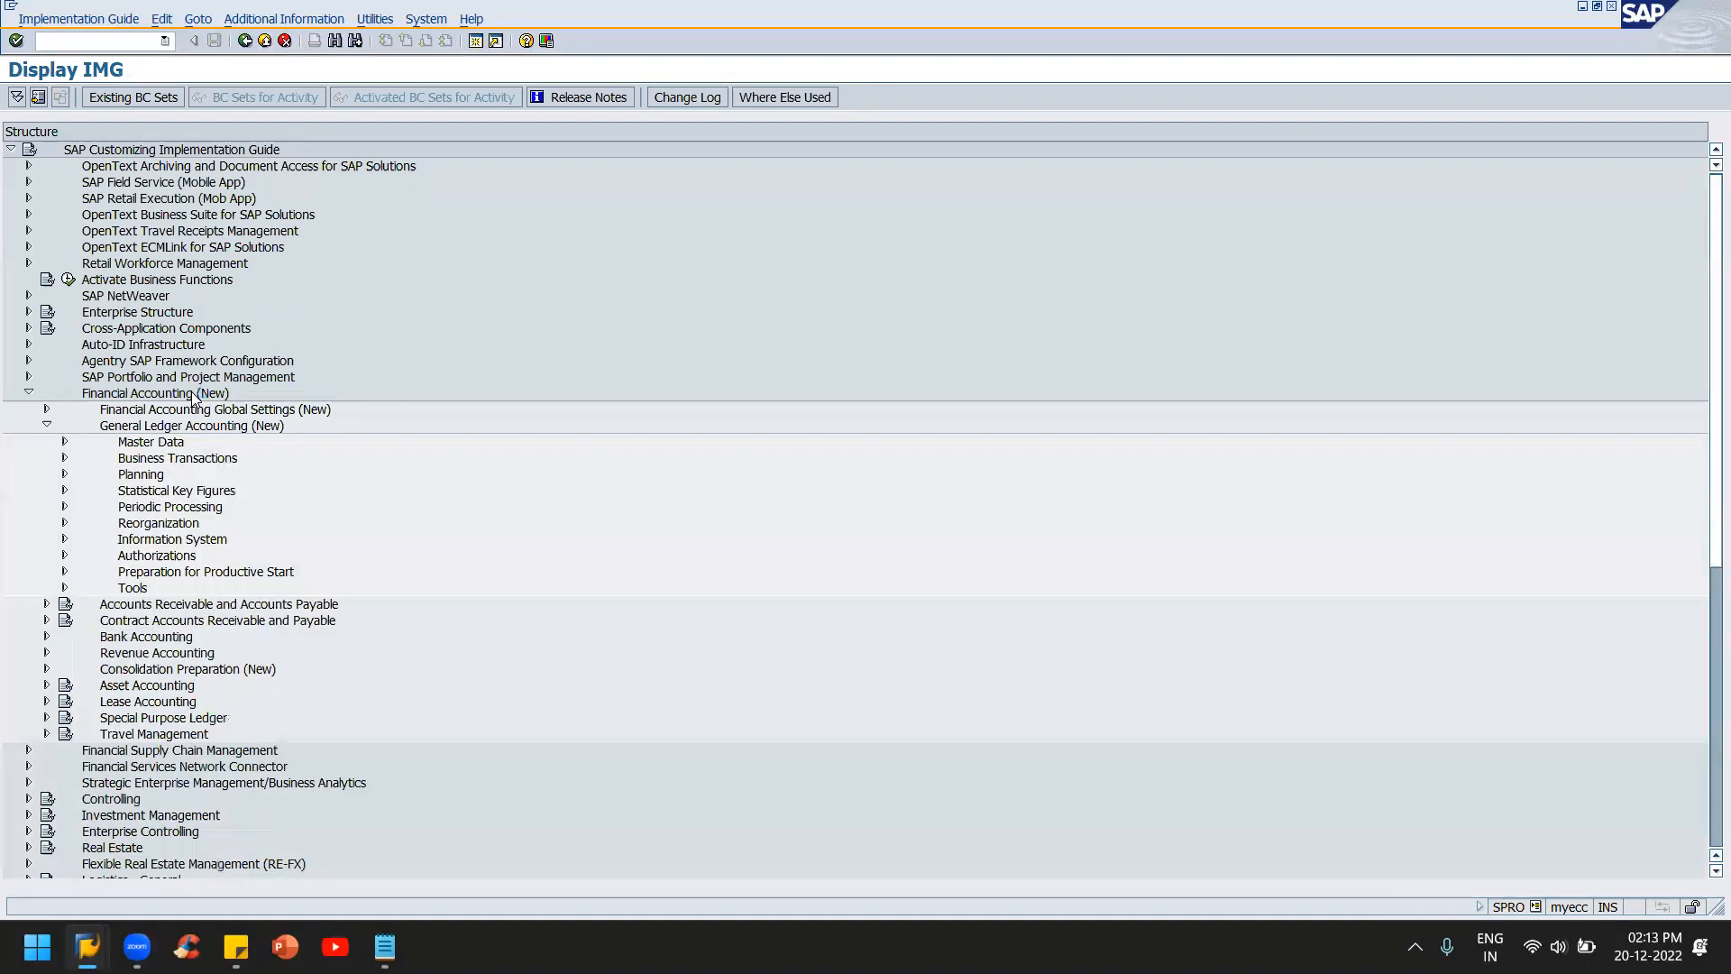
key(Down)
key(Down)
key(Right)
key(Down)
key(Down)
key(Right)
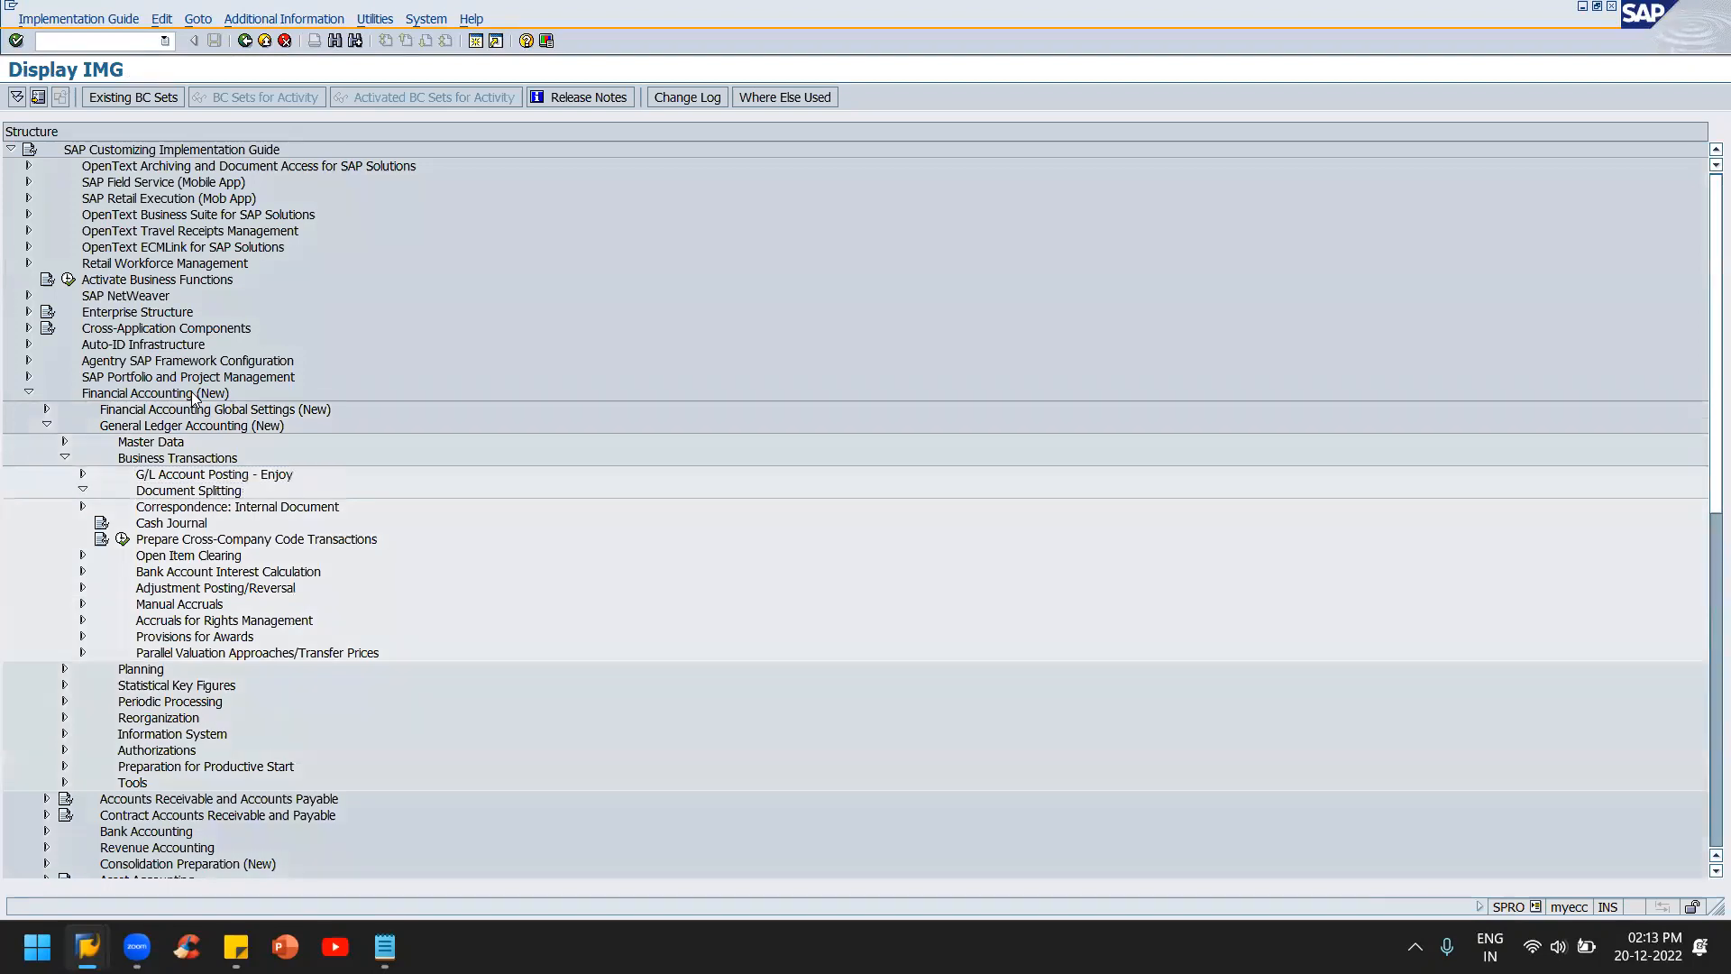
key(Down)
key(Down)
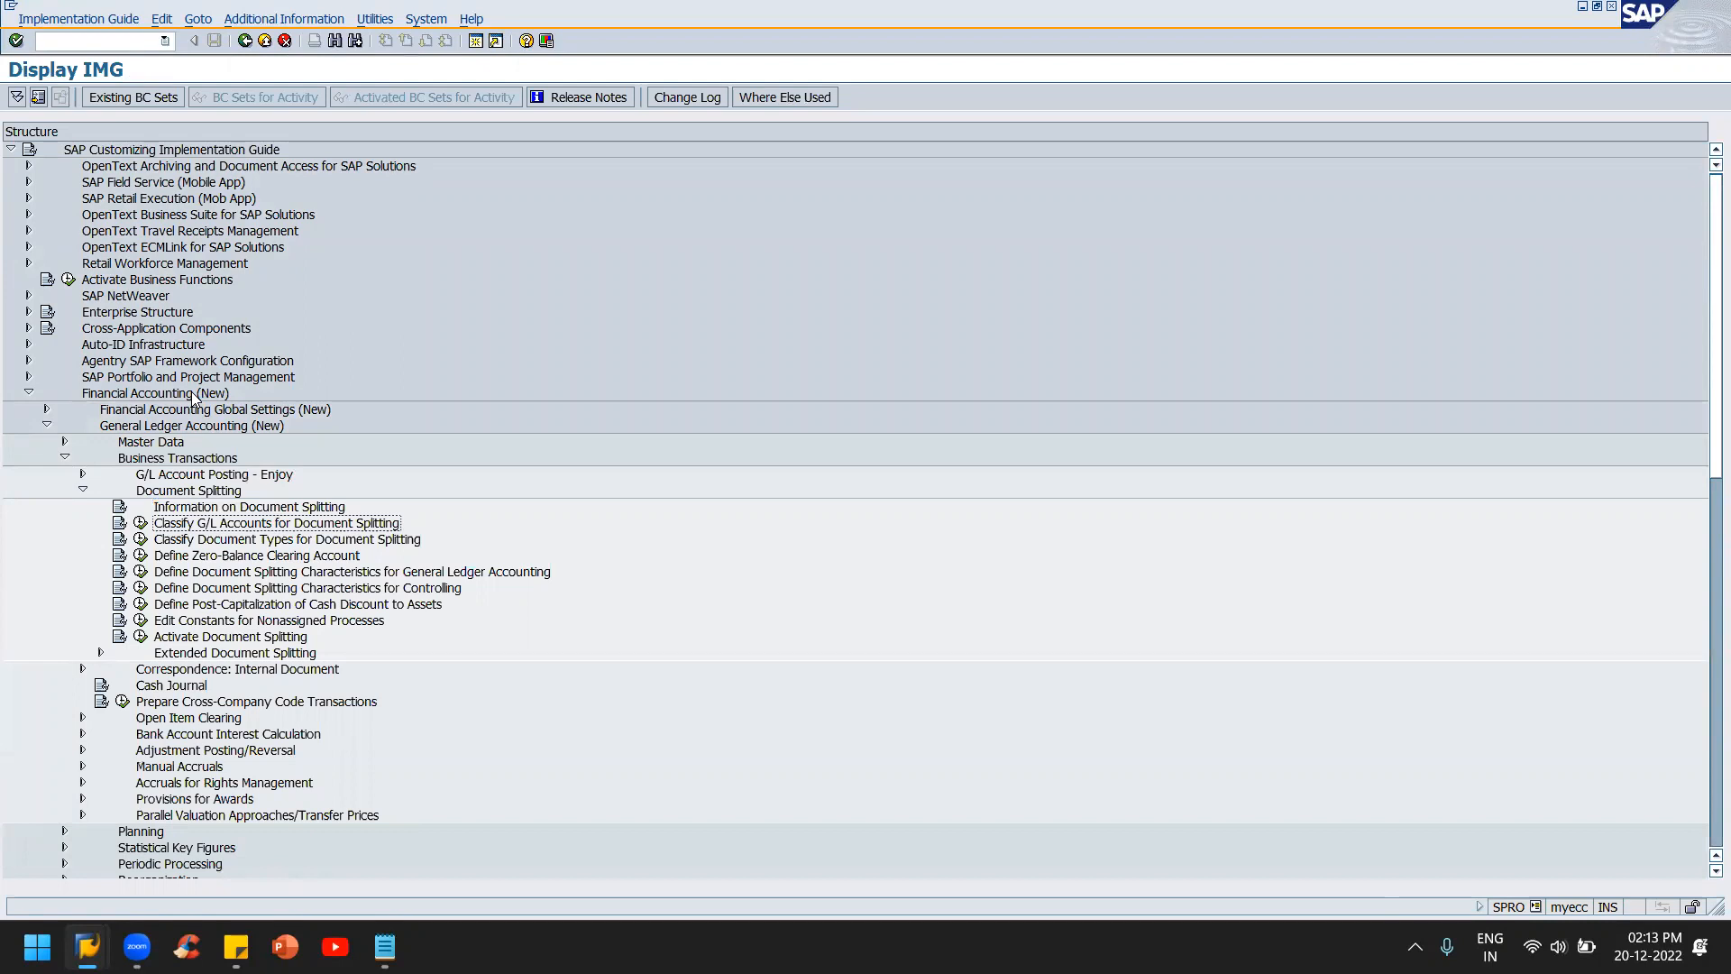
- Open Classify G/L Accounts for Document Splitting for chart of accounts KANU and review the first two account ranges
click(141, 524)
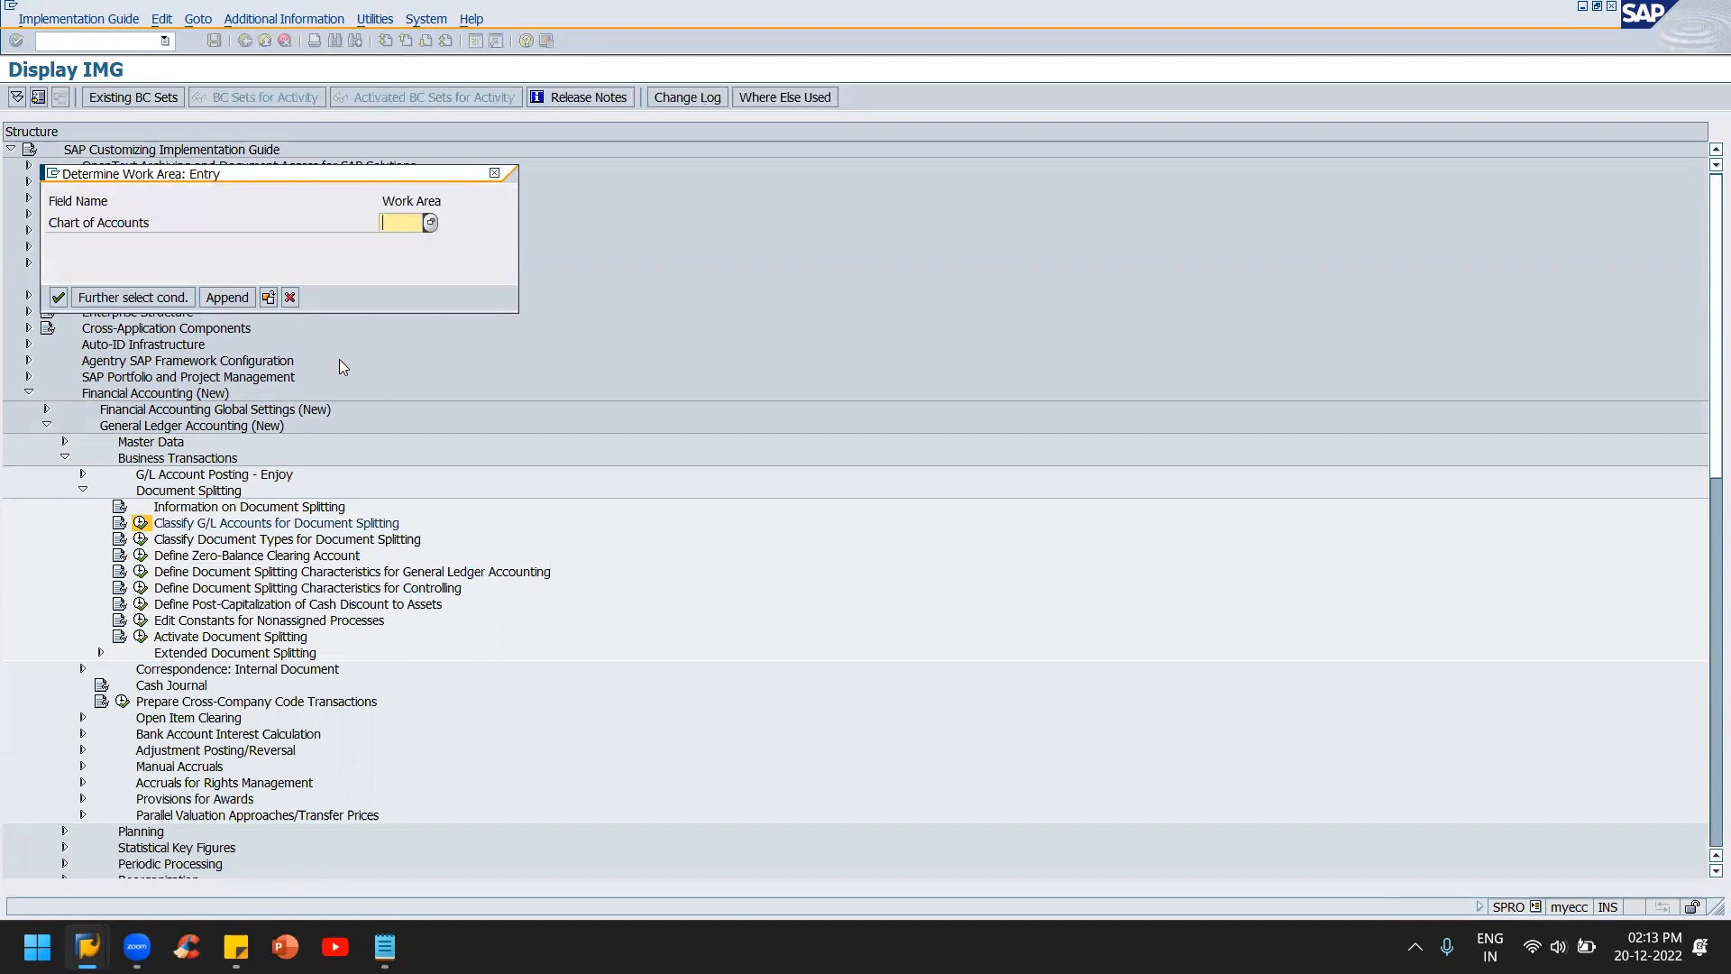
text(EAHG)
key(Return)
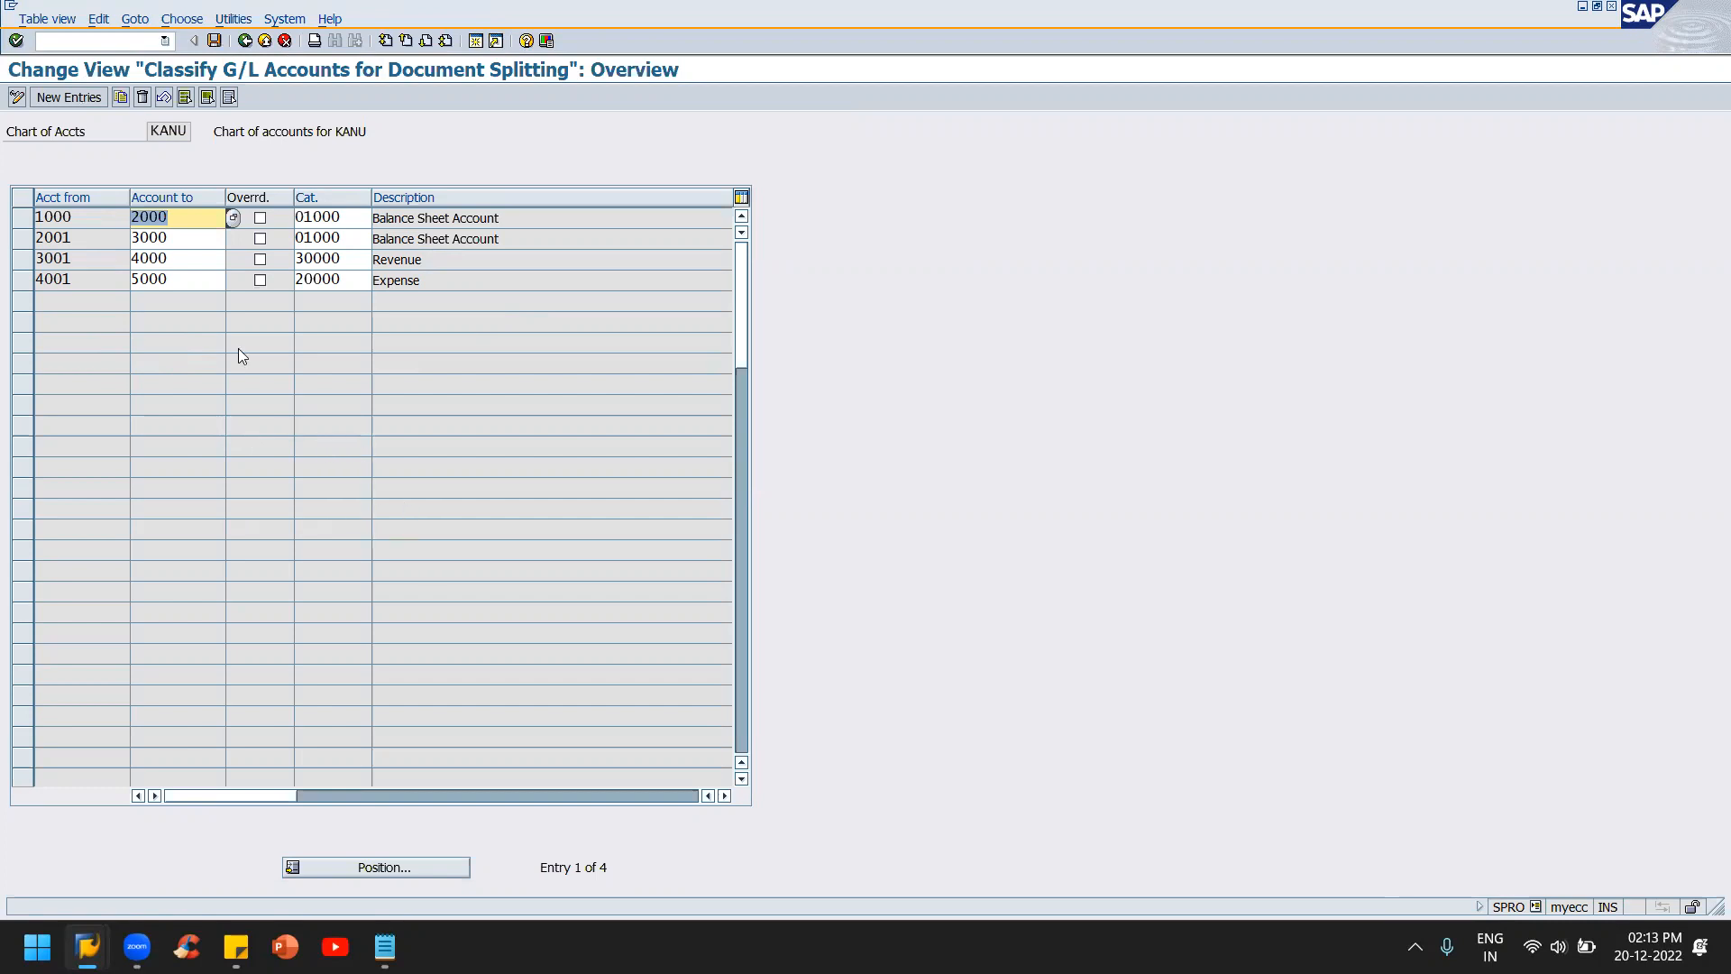
click(192, 223)
click(109, 245)
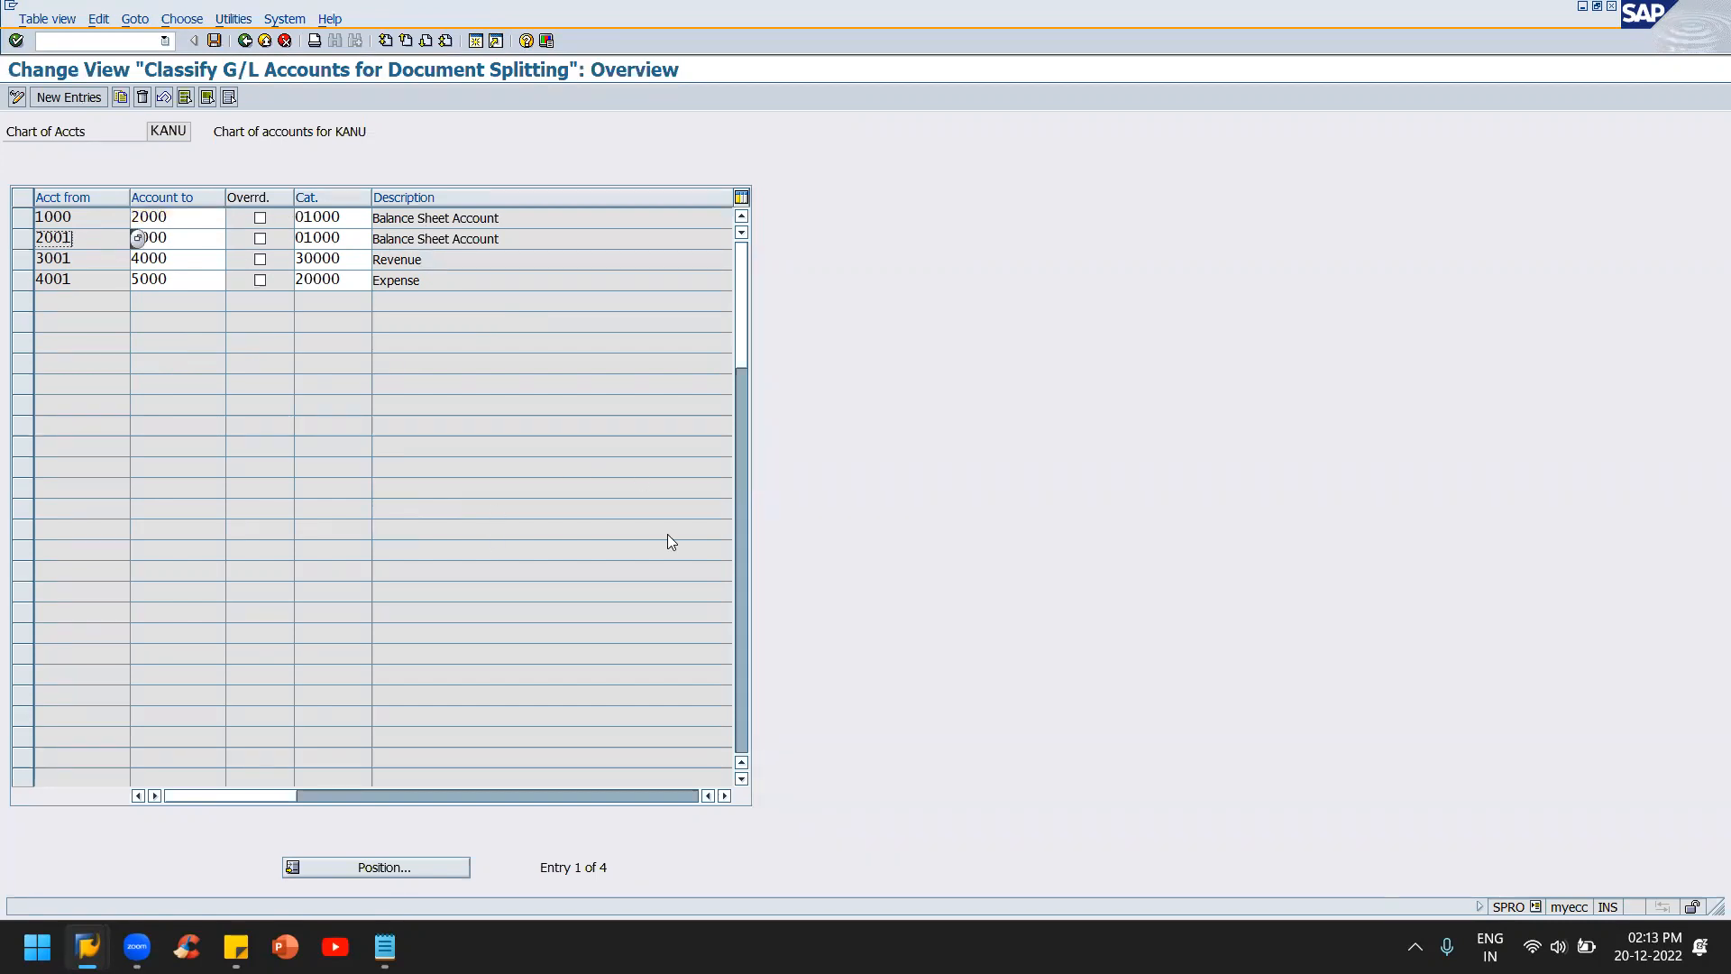
- Open a new SAP Easy Access session from the outgoing payment window
key(alt+Tab)
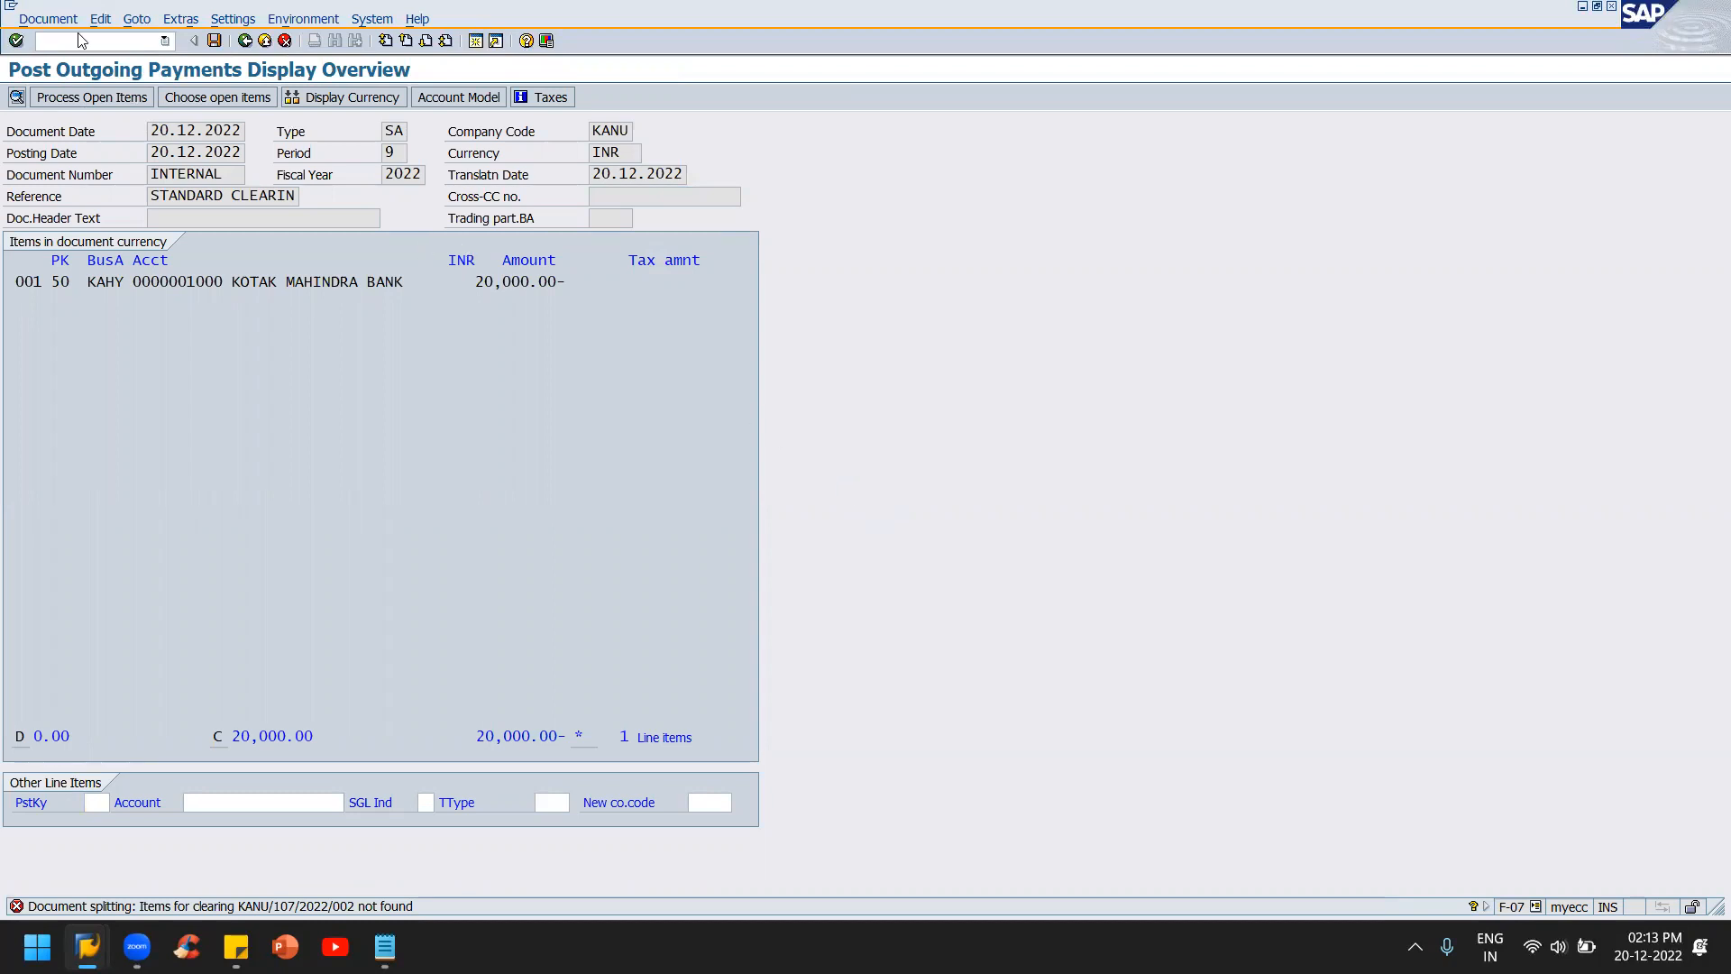
key(ctrl+n)
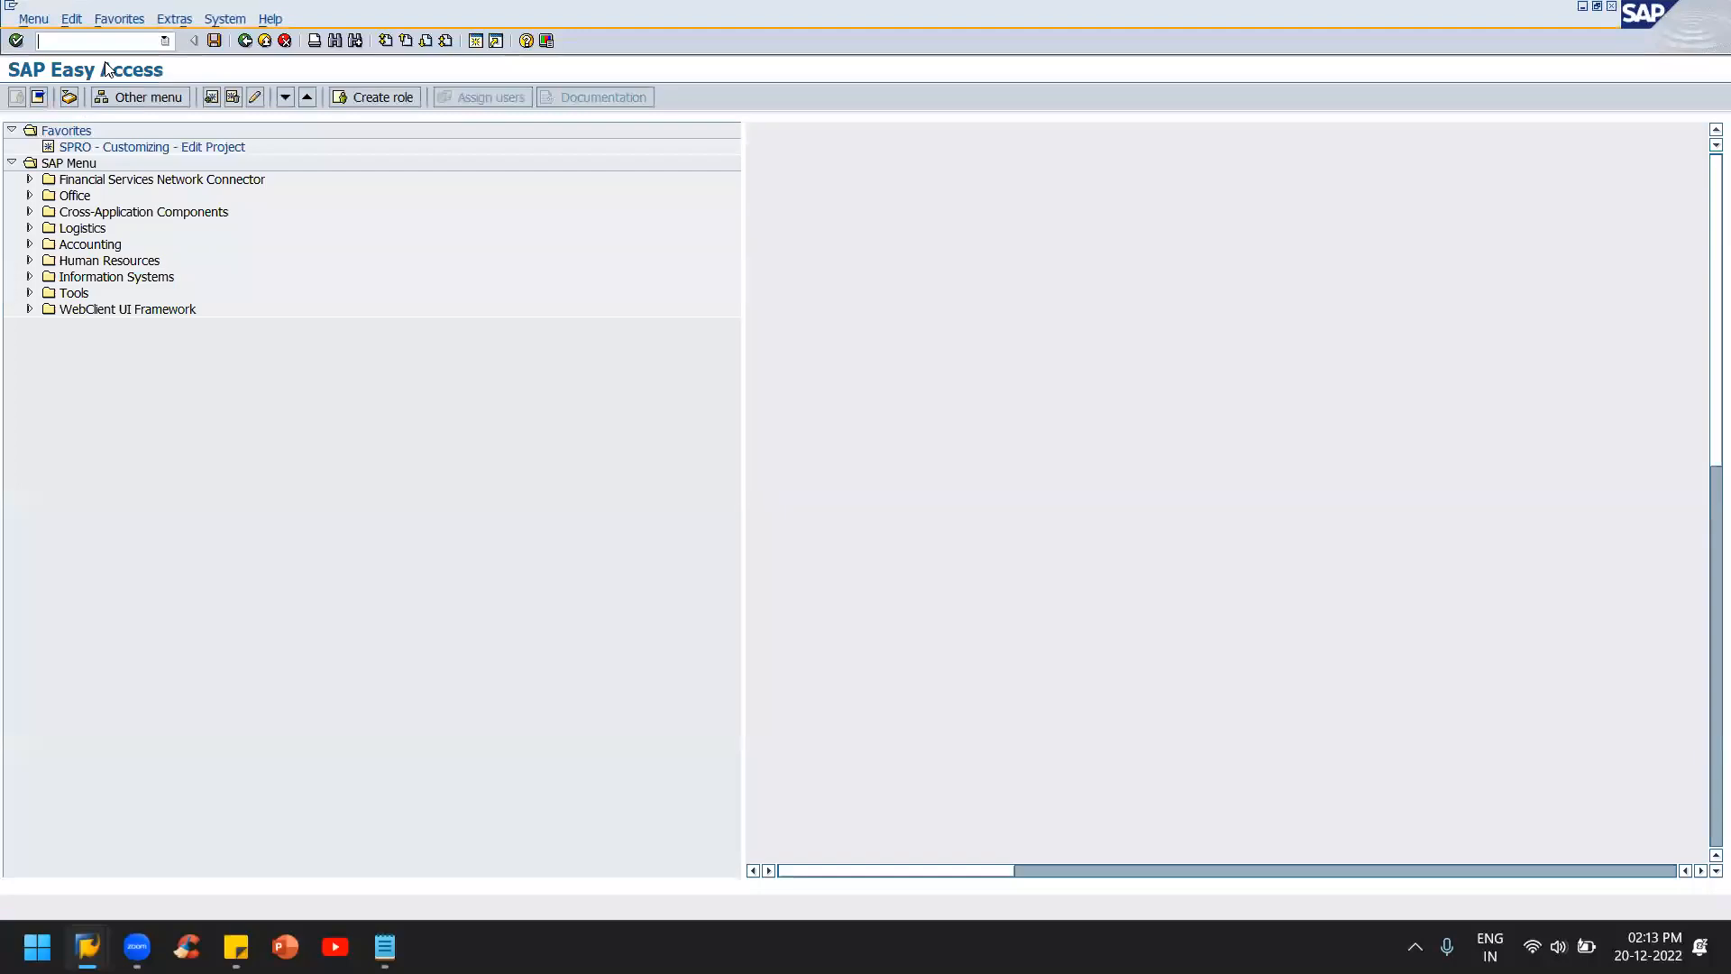
text(xk)
key(ctrl+n)
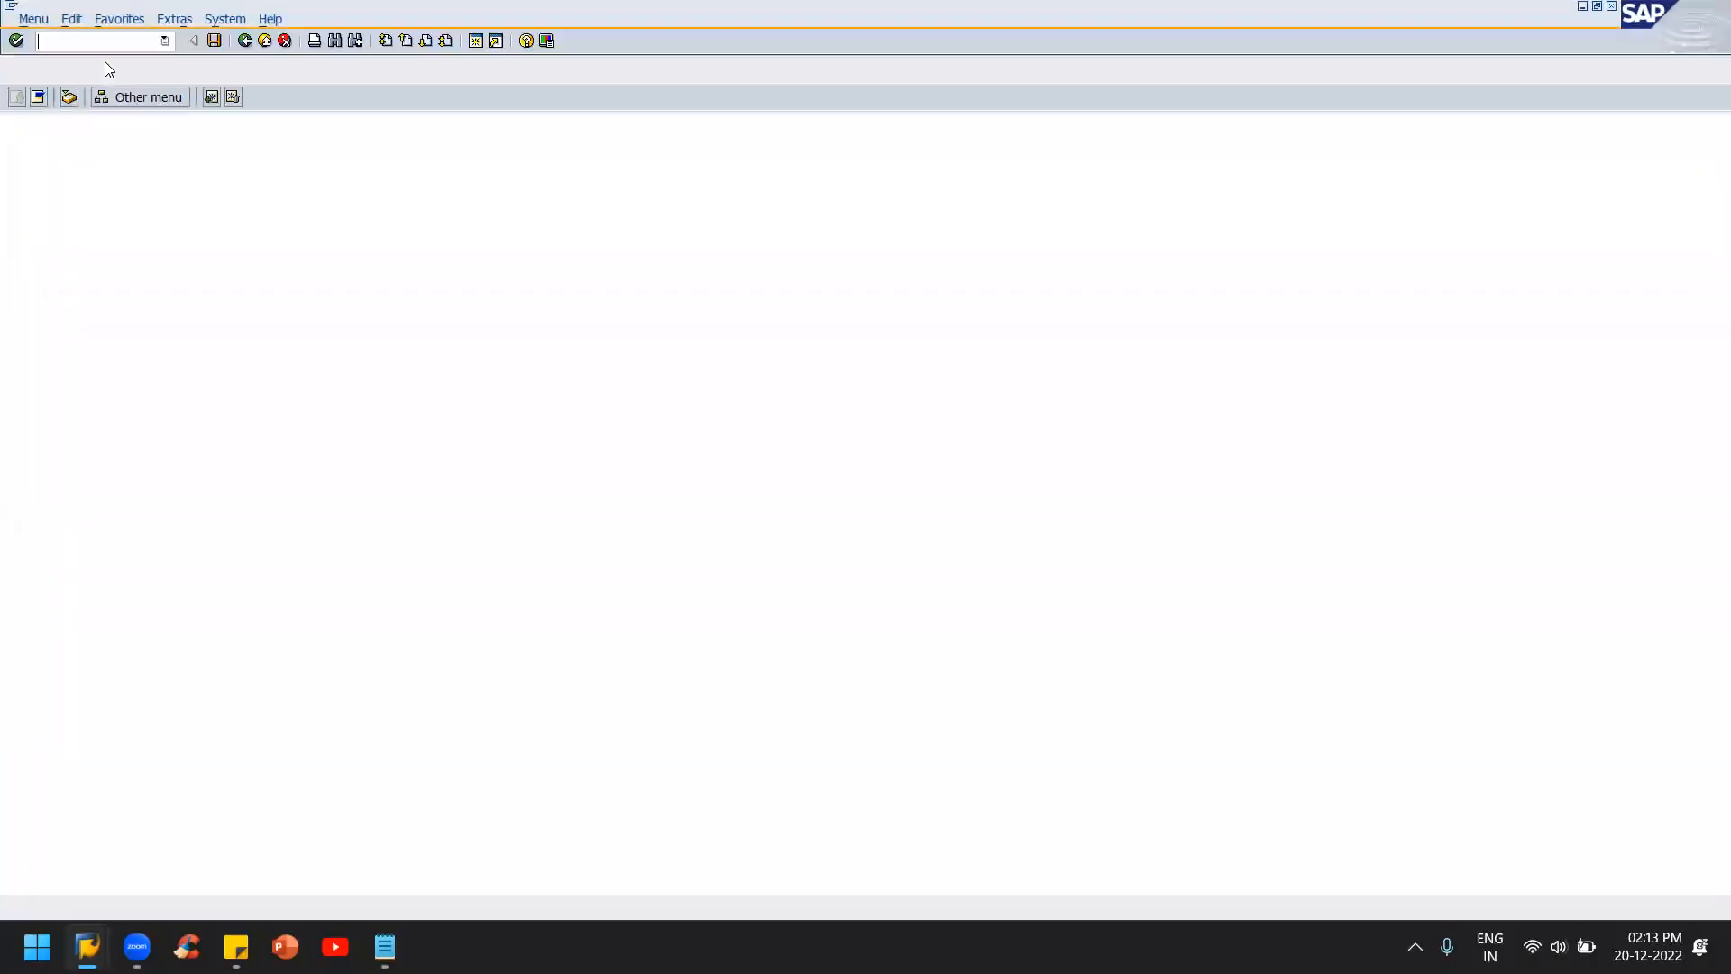
text(4)
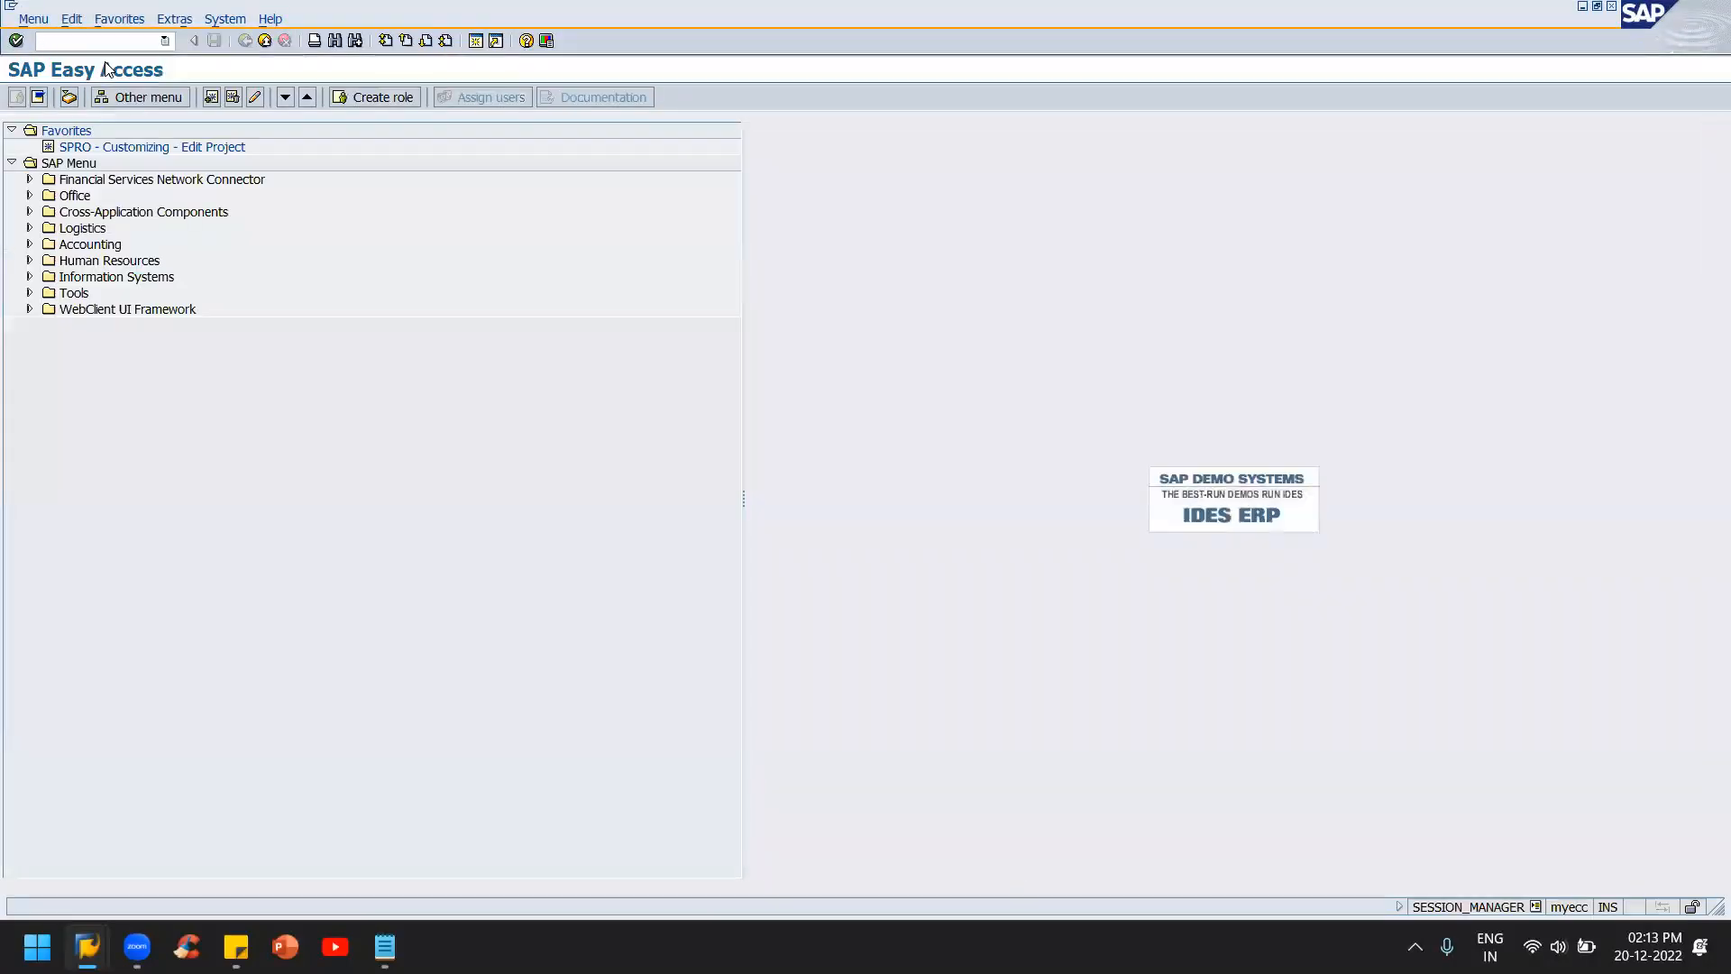
text(obcd)
key(Return)
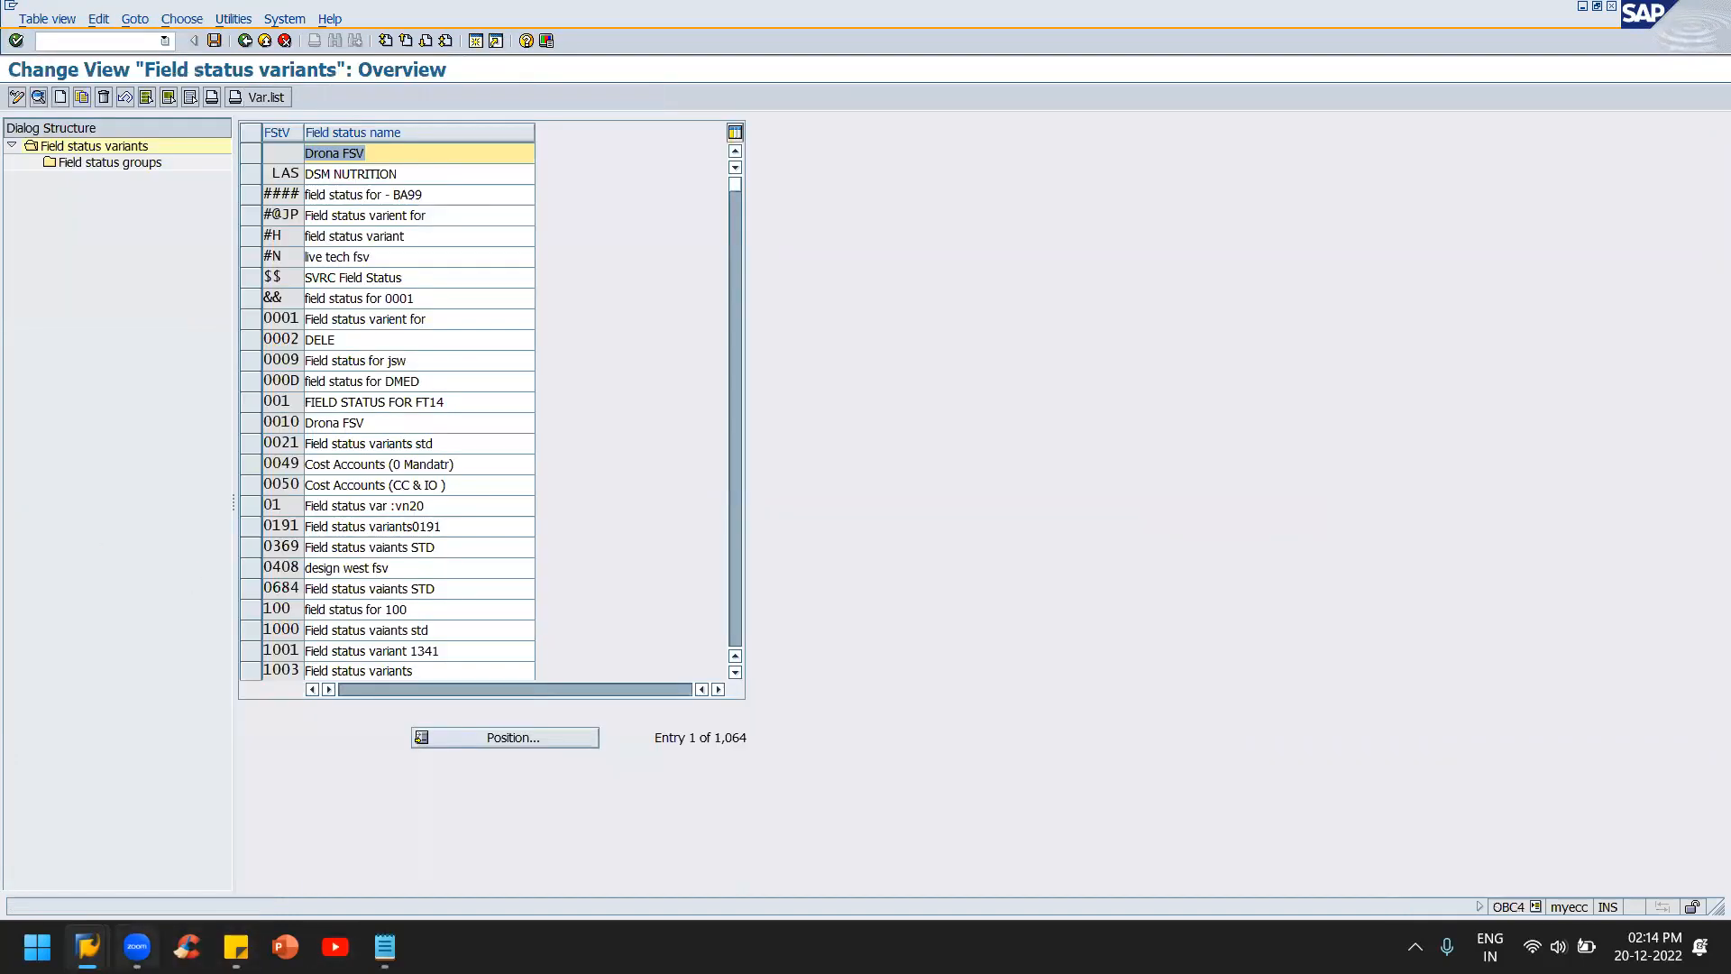
key(F3)
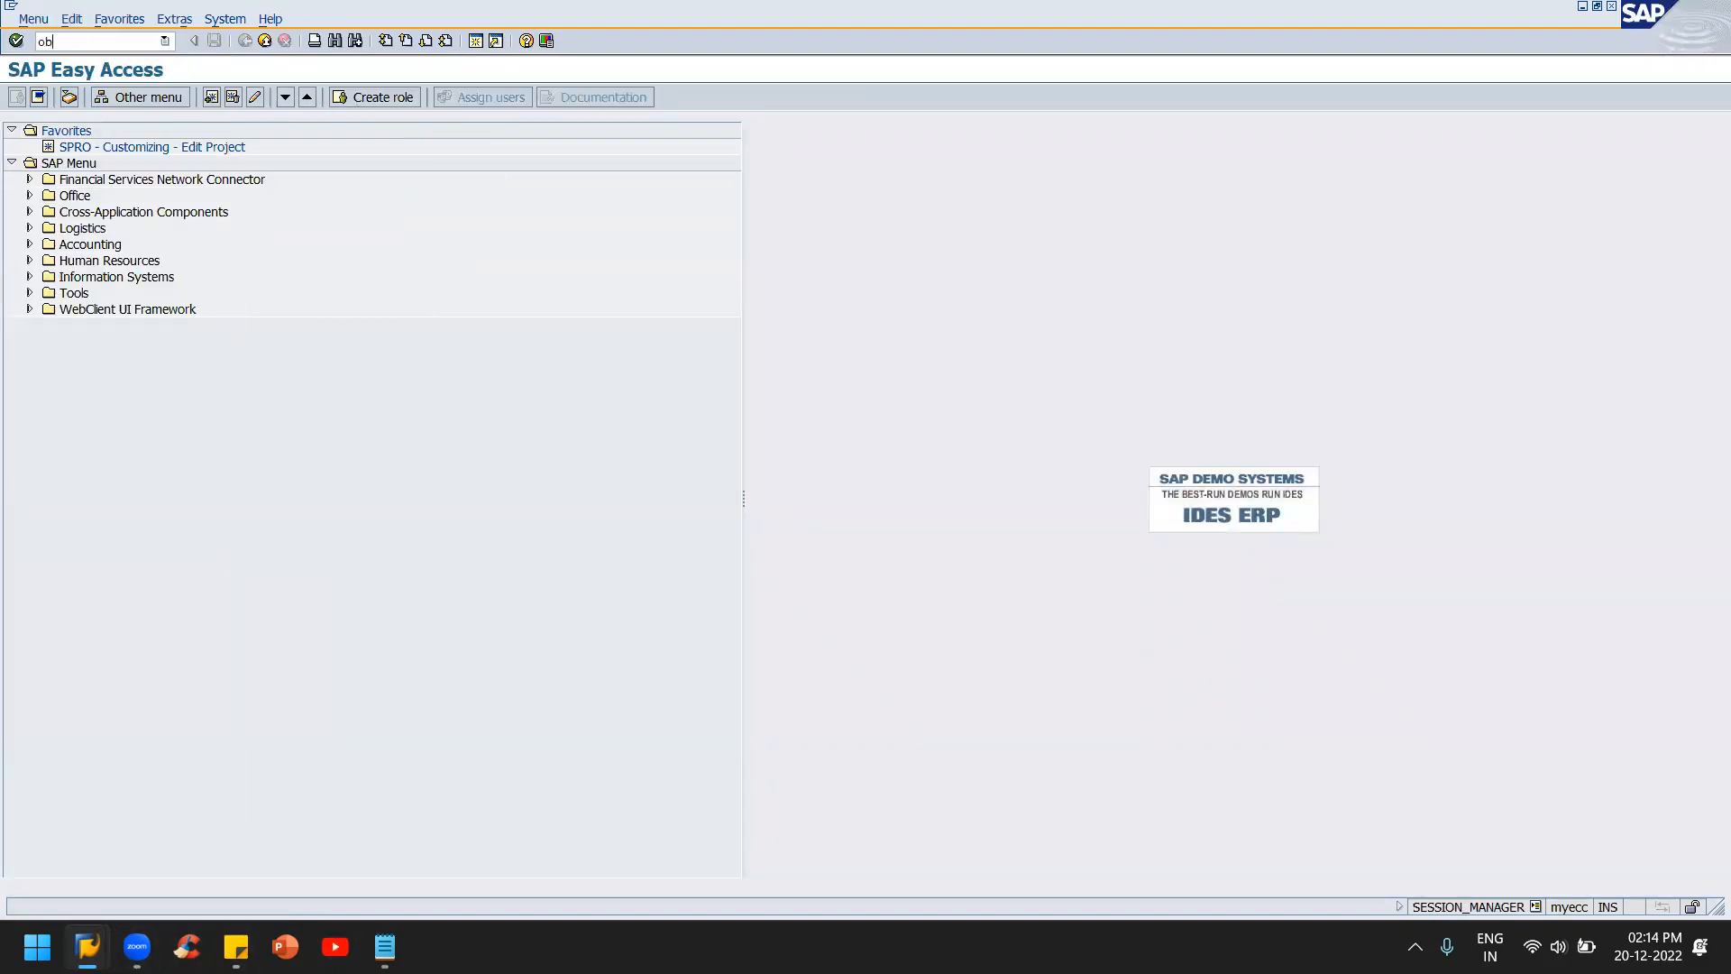
- Open the G/L account groups with transaction OBD4 and position the list at chart of accounts KANU
key(Return)
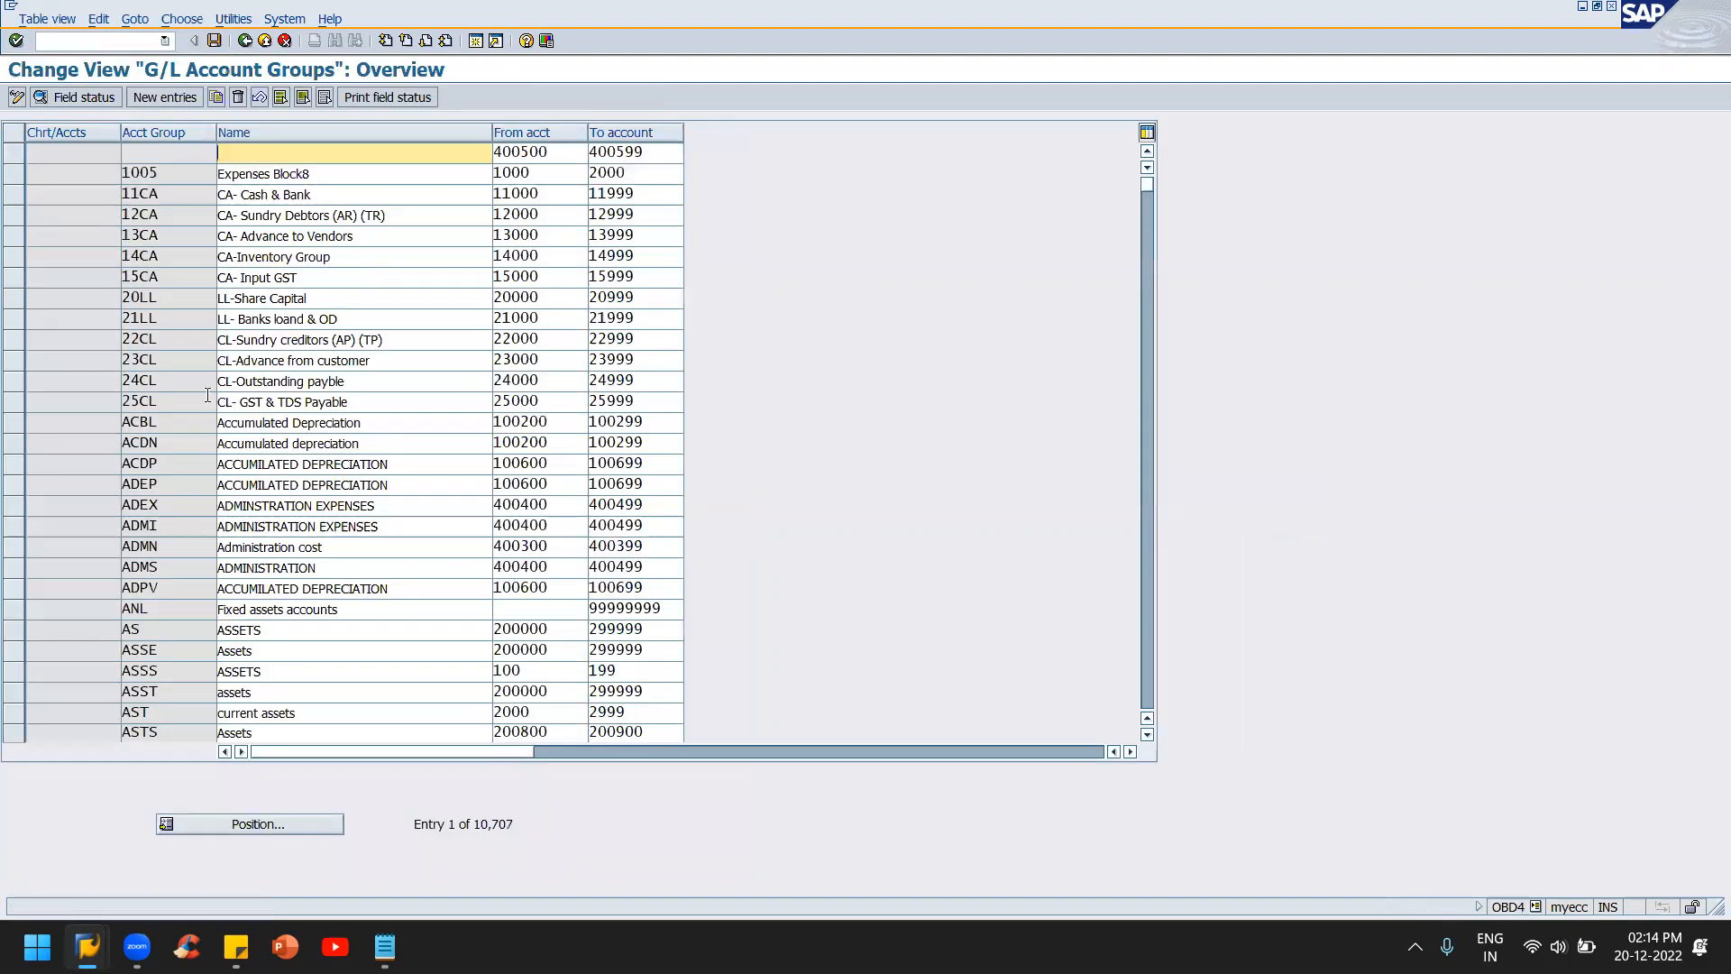
scroll(300, 462, down, 4)
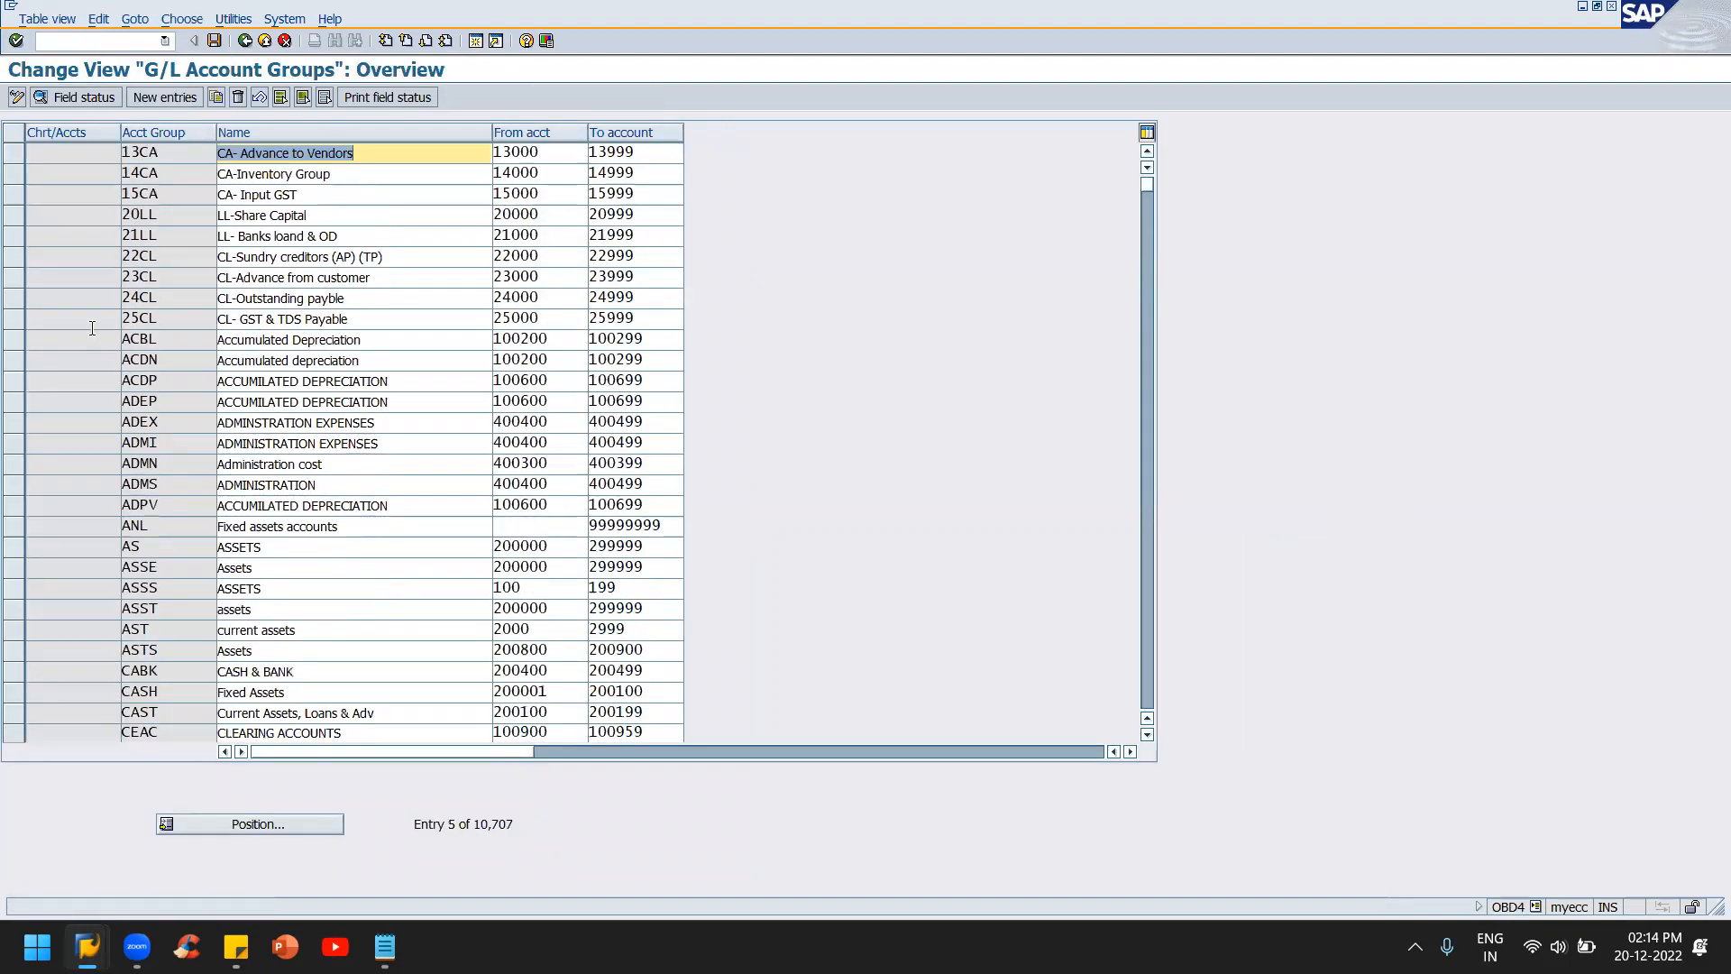
click(306, 817)
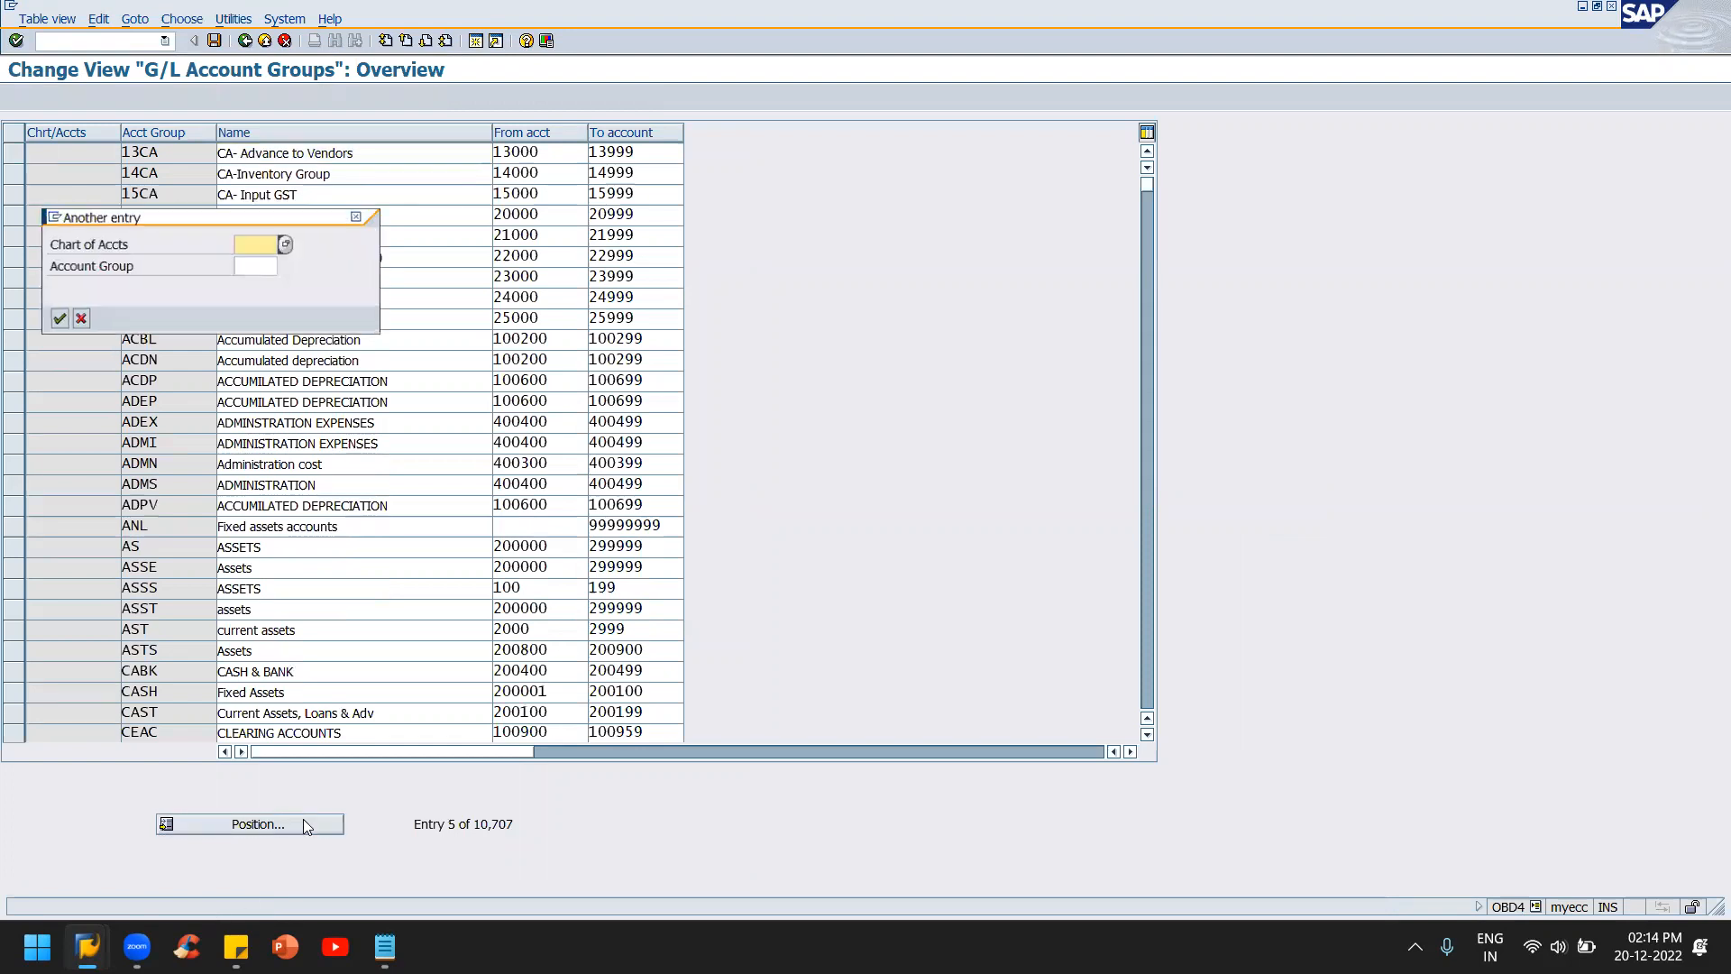
text(kann)
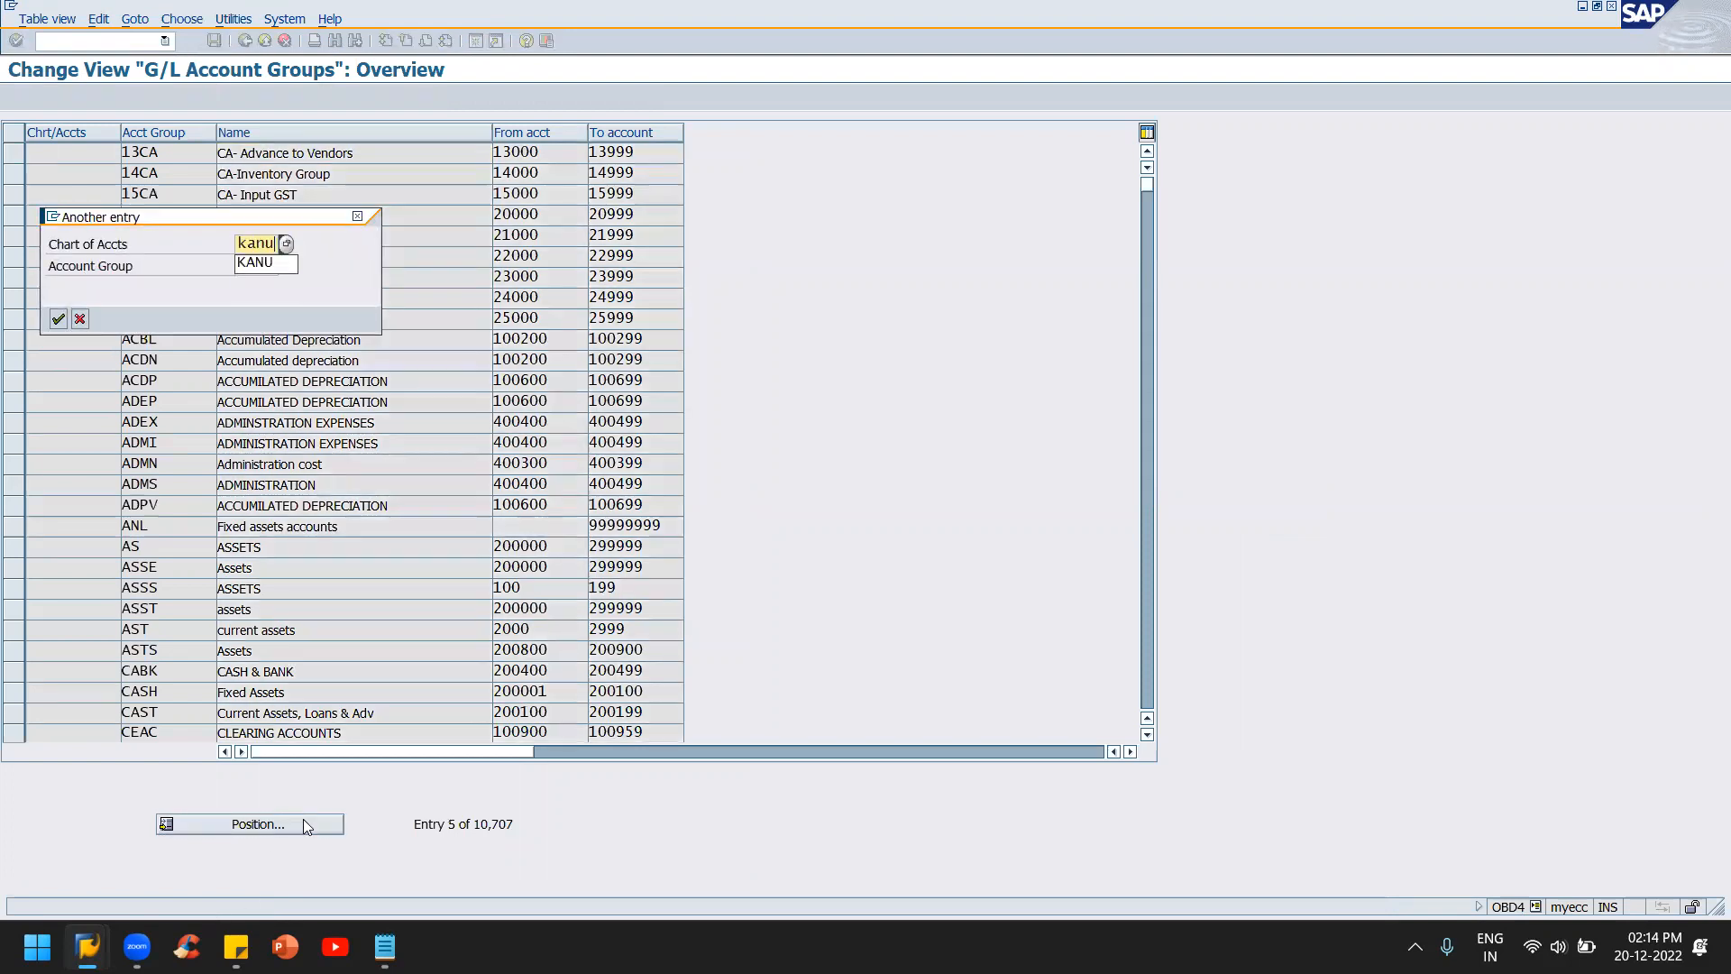
key(Return)
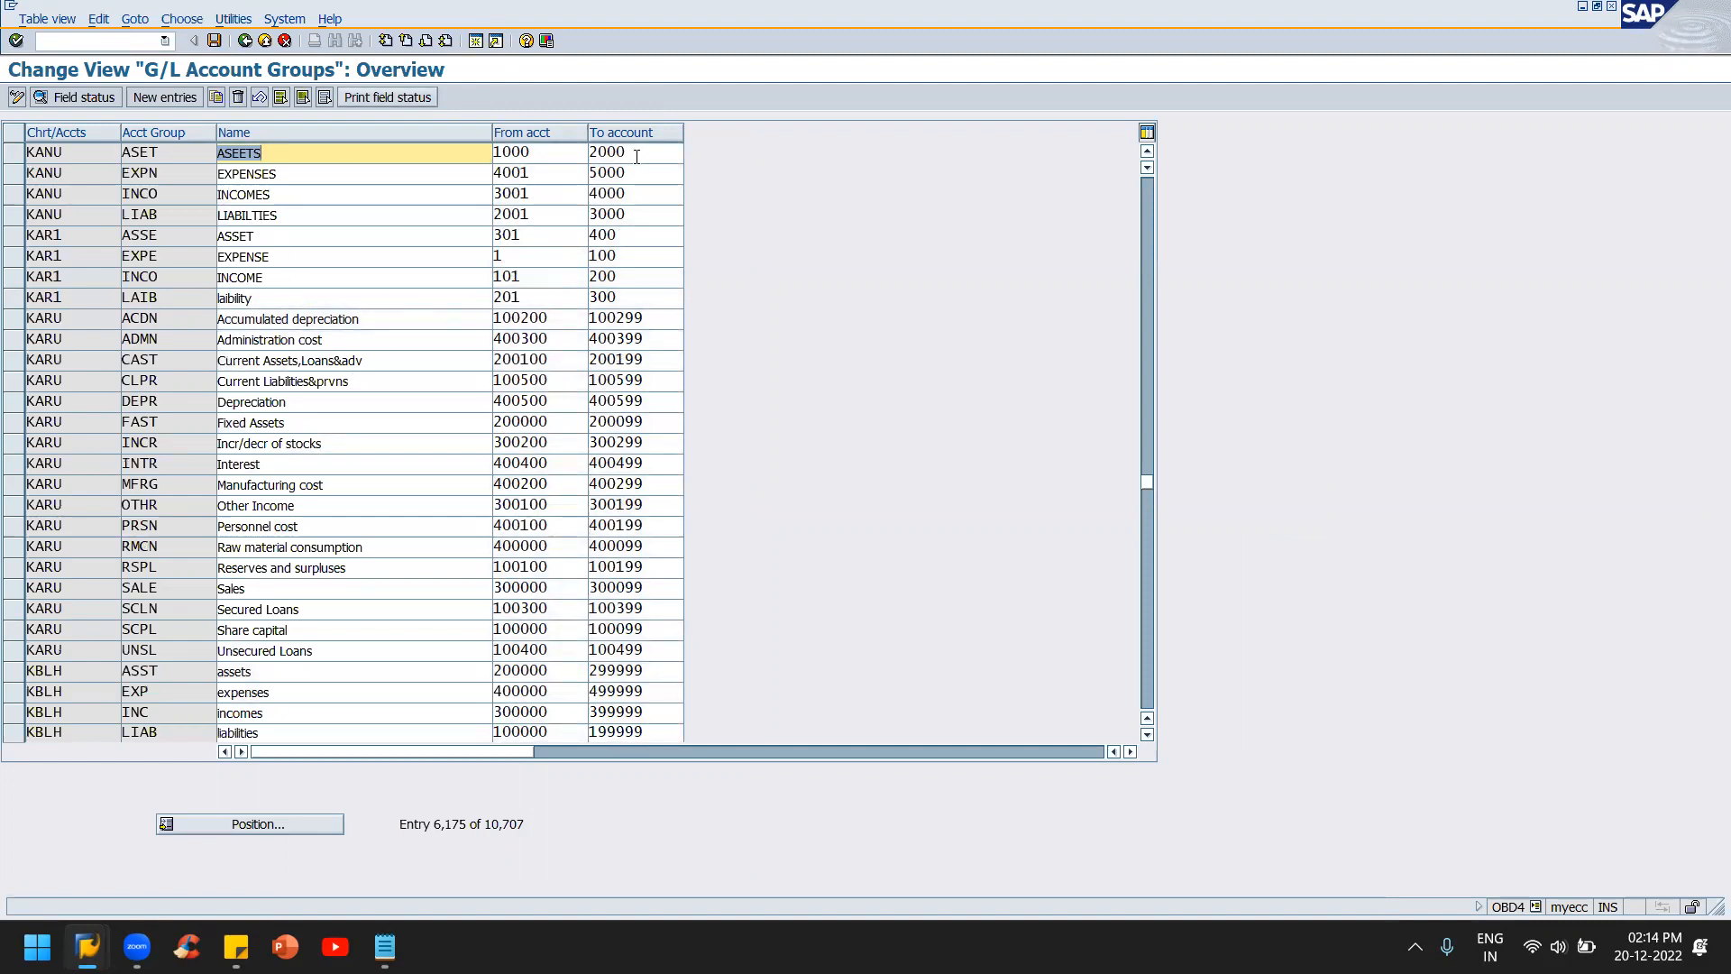
- Compare KANU's account group number ranges with the ranges classified for document splitting, checking the liability, income and expense rows
key(alt+Tab)
key(alt+Tab)
key(alt+Tab)
click(349, 174)
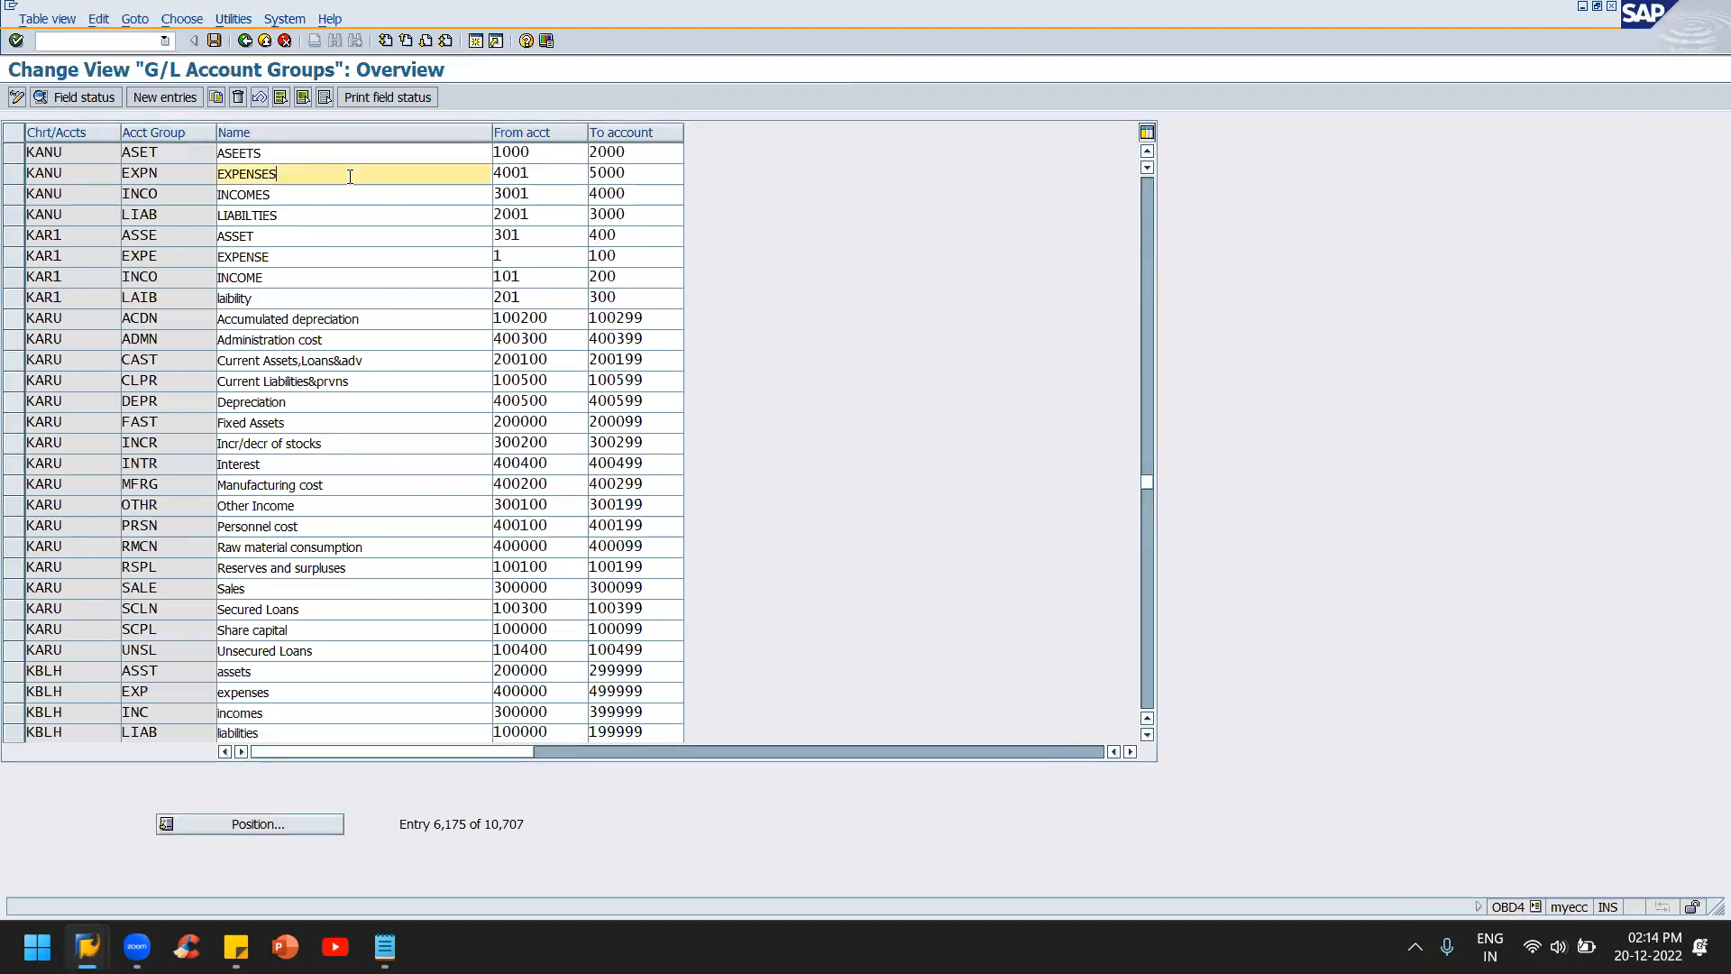
key(alt+Tab)
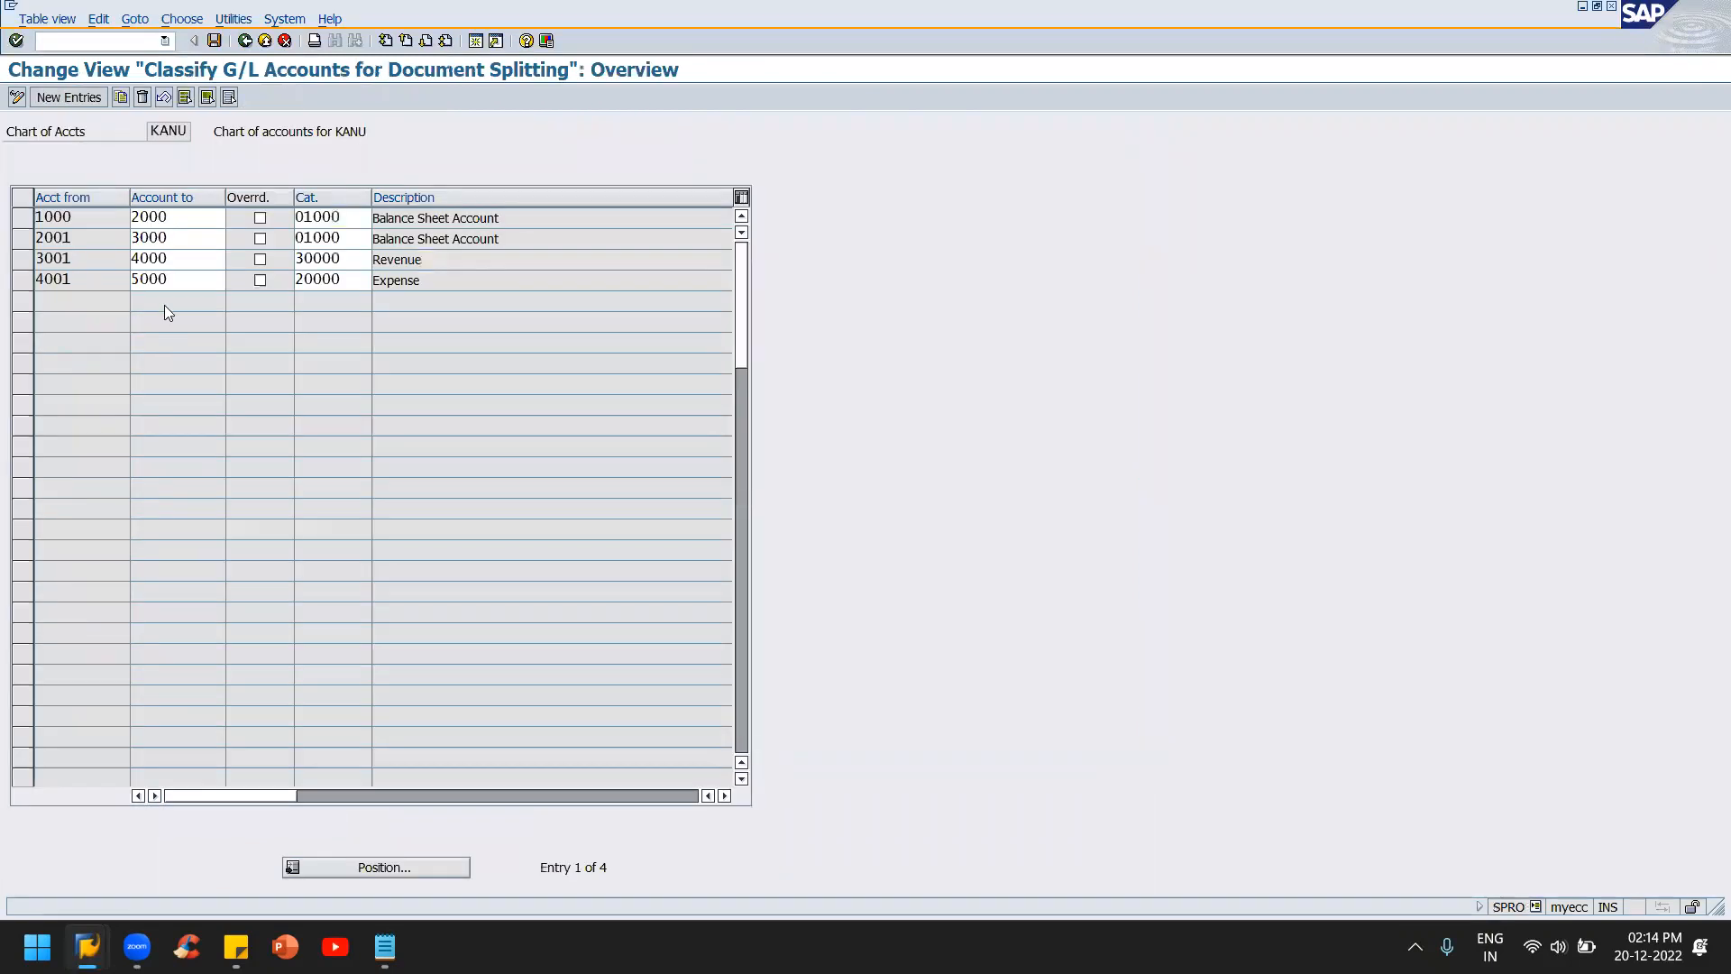
click(176, 260)
click(200, 236)
click(176, 261)
click(192, 287)
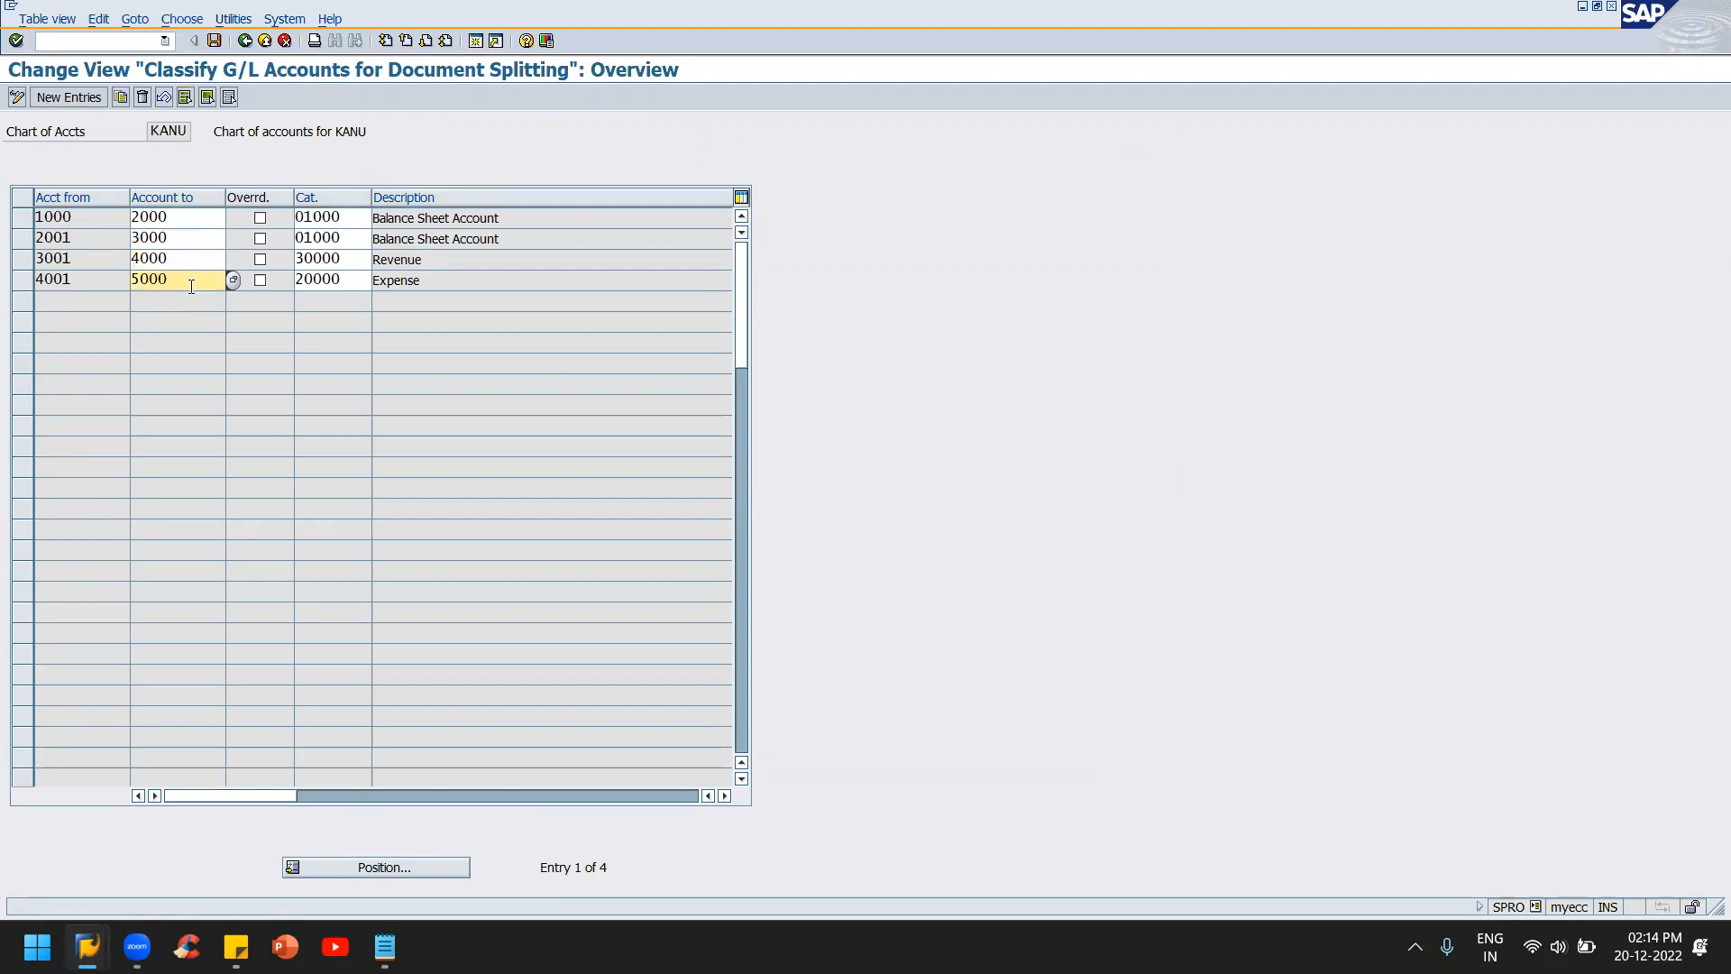
click(191, 263)
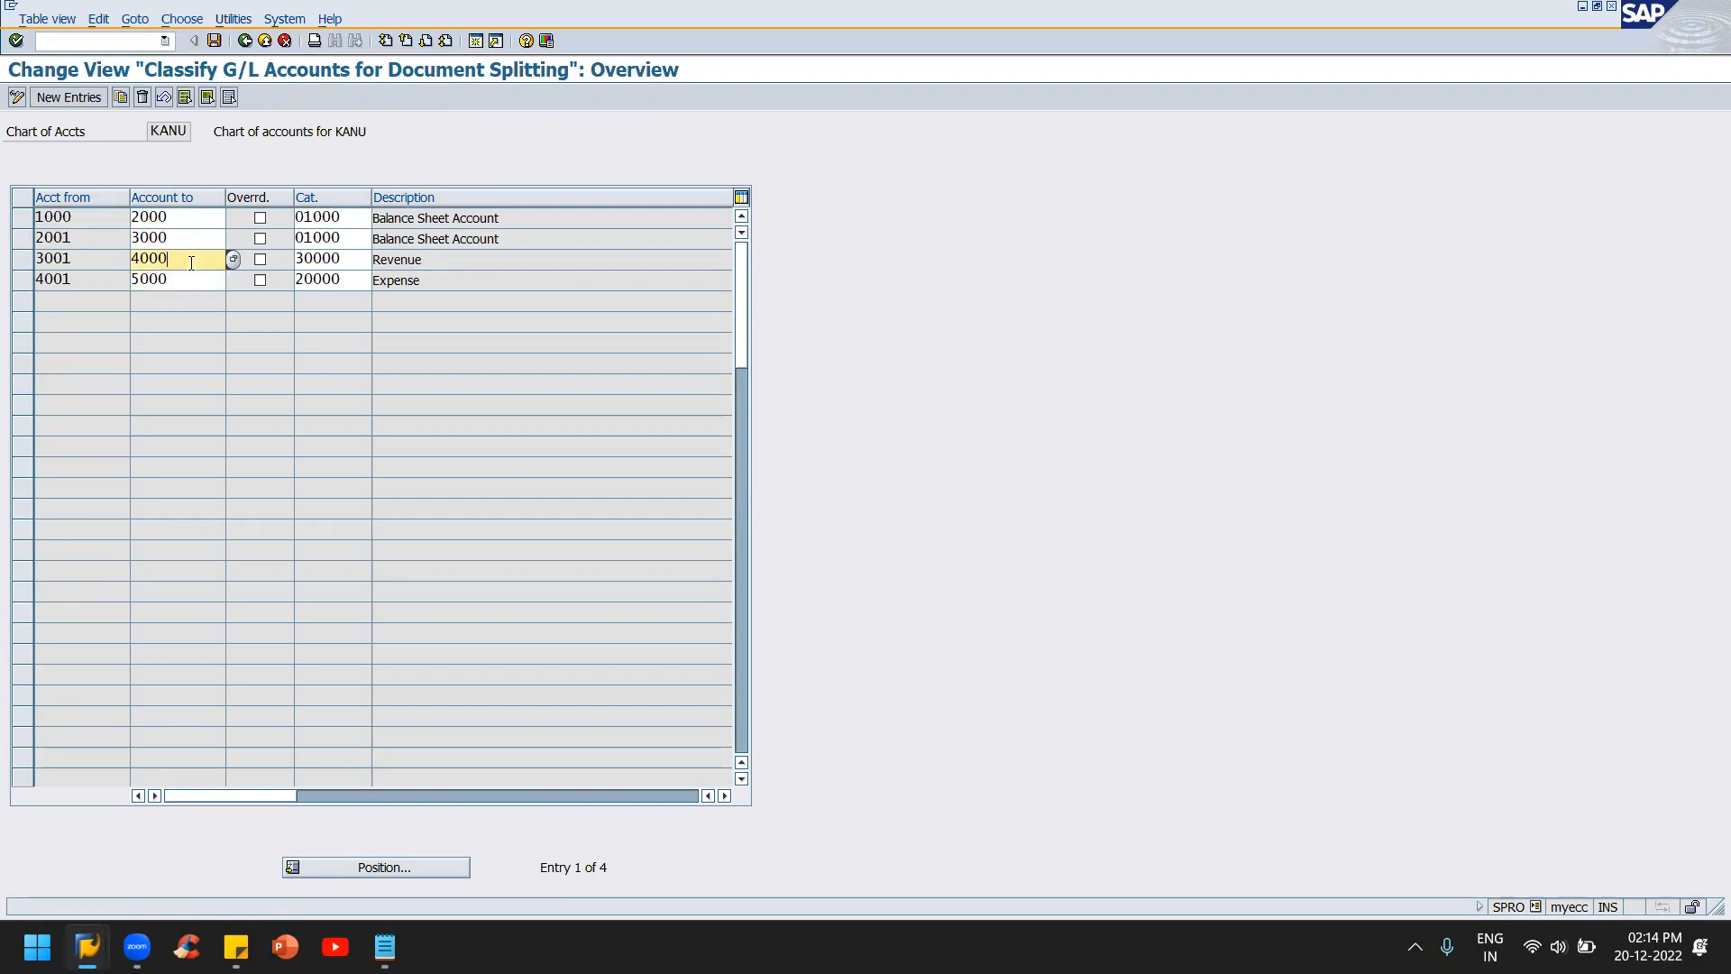
key(alt+Tab)
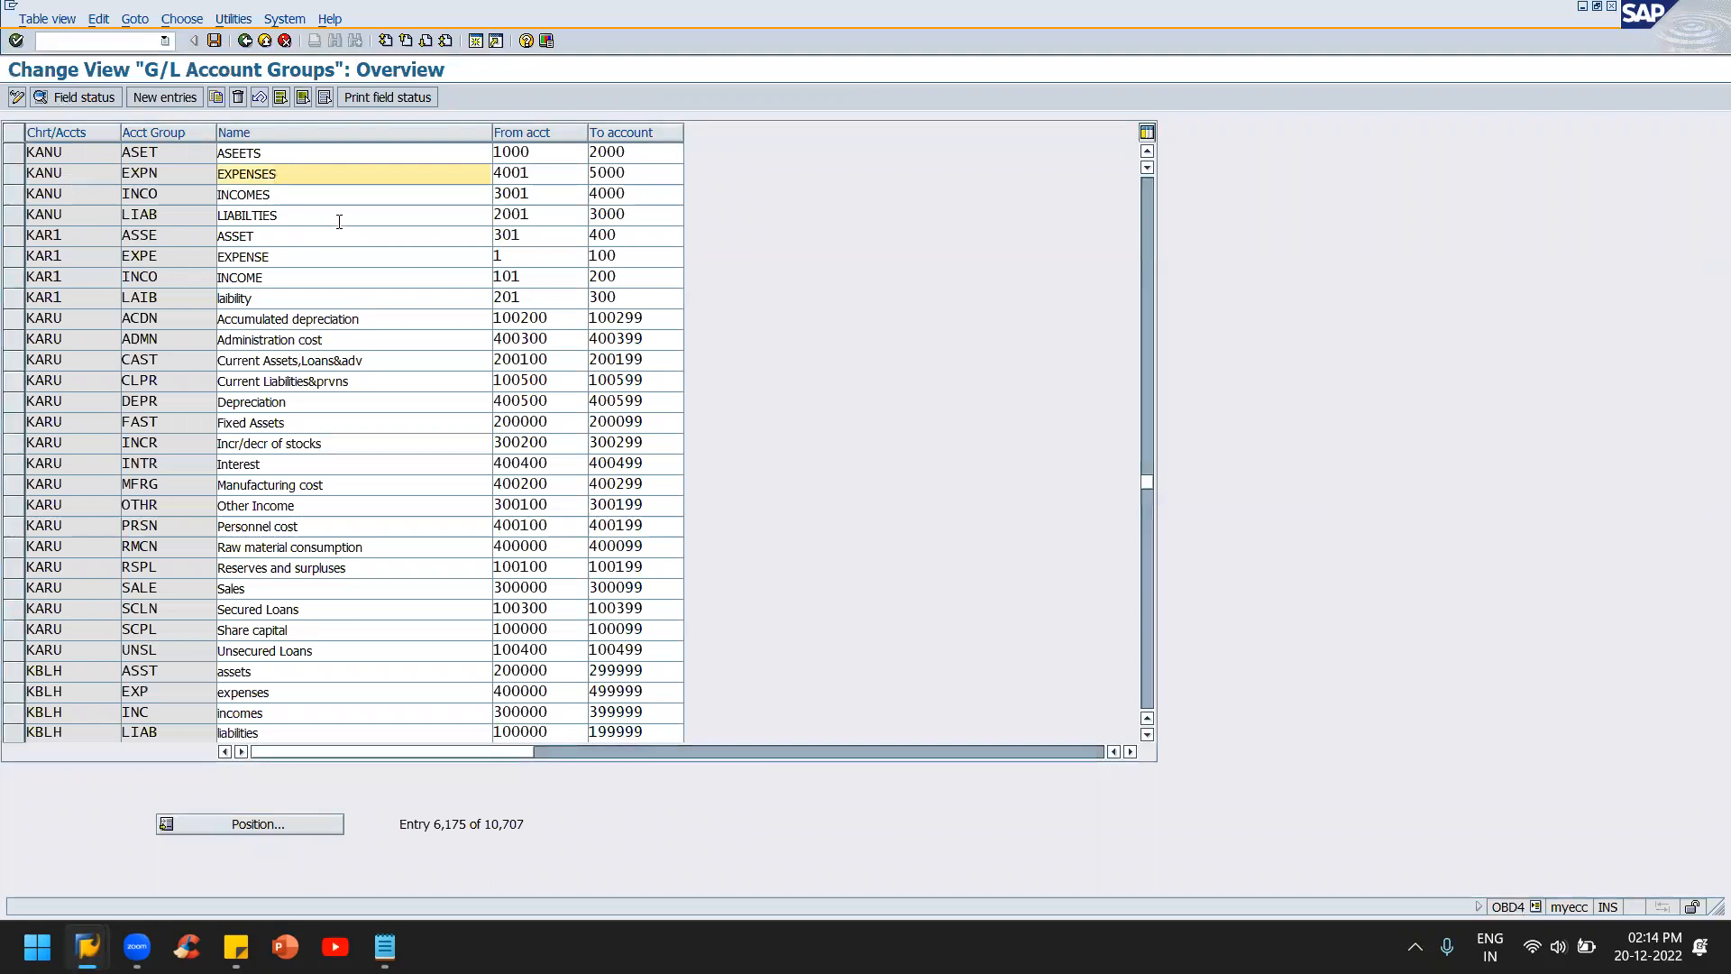
click(473, 193)
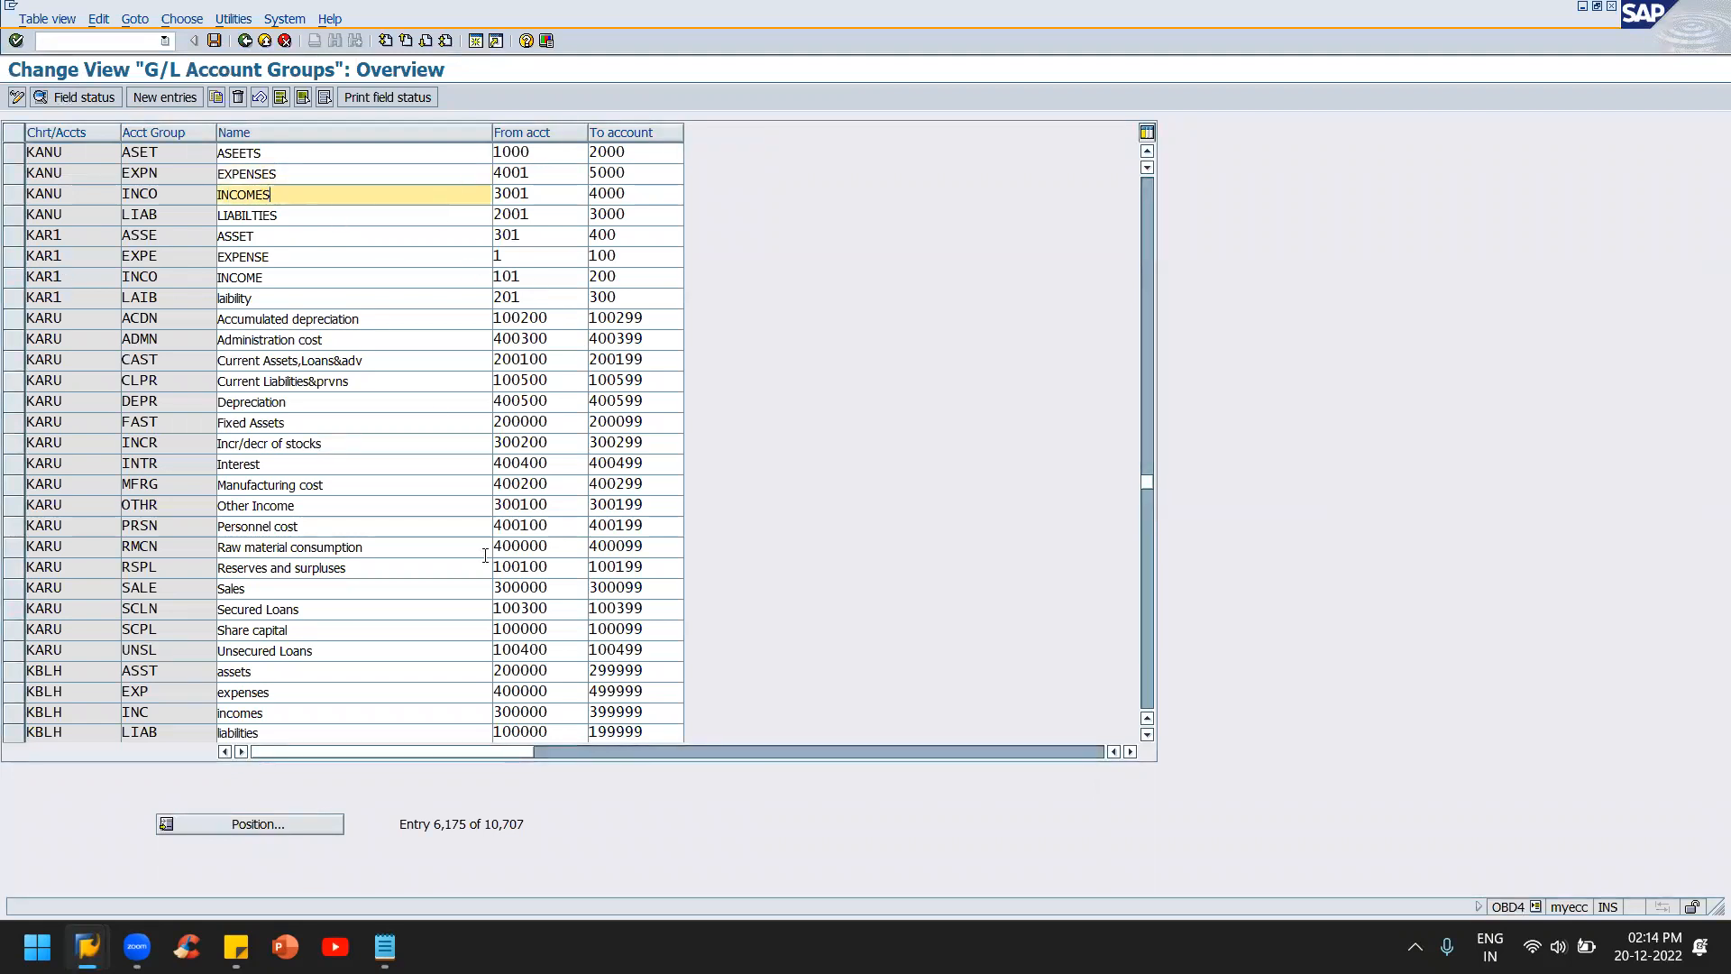
- Return to the outgoing payment overview and check the document splitting error message
key(alt+Tab)
key(alt+Tab)
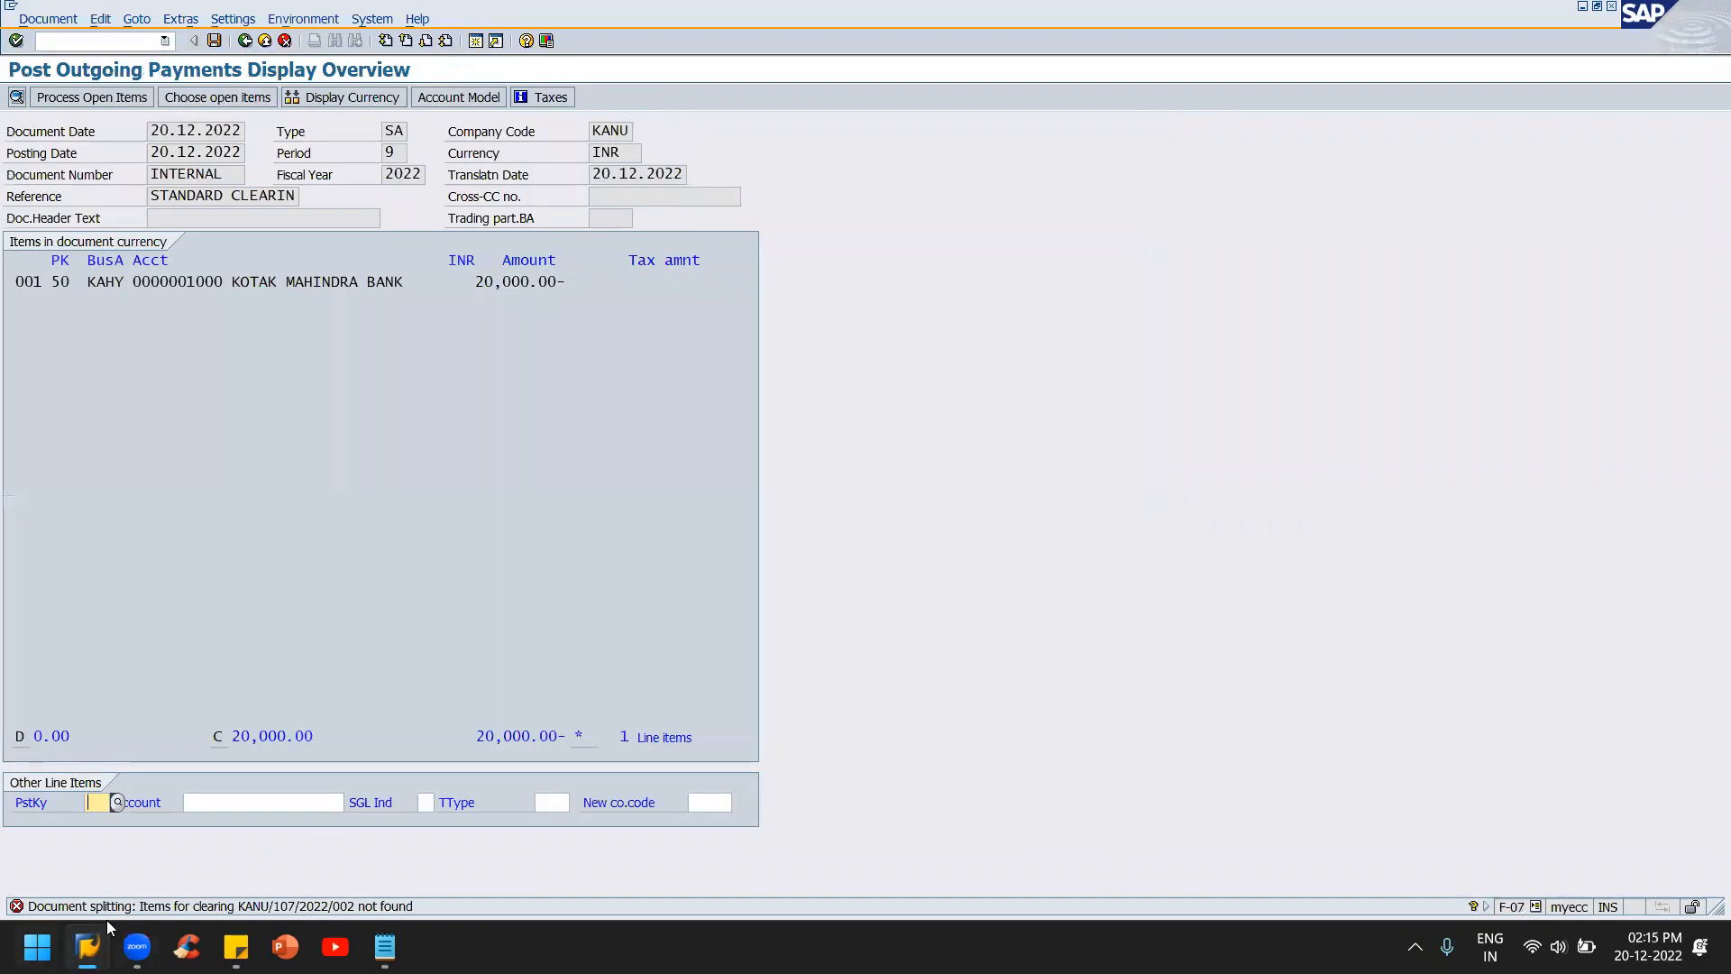
double_click(125, 909)
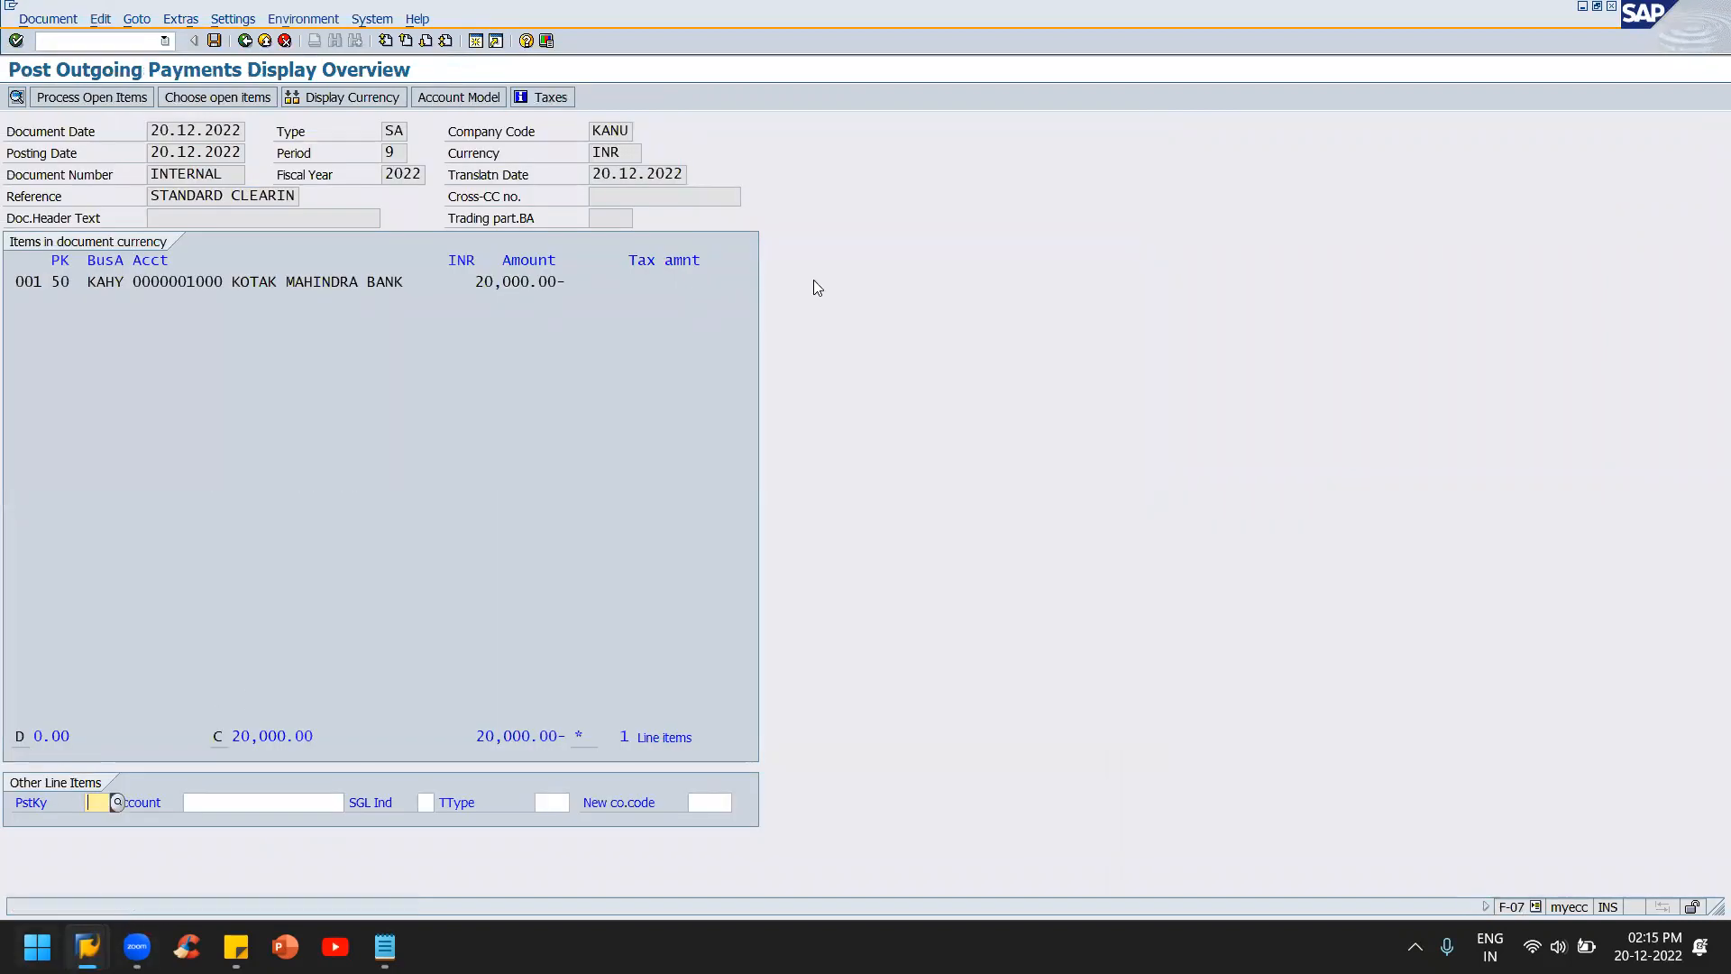
click(923, 36)
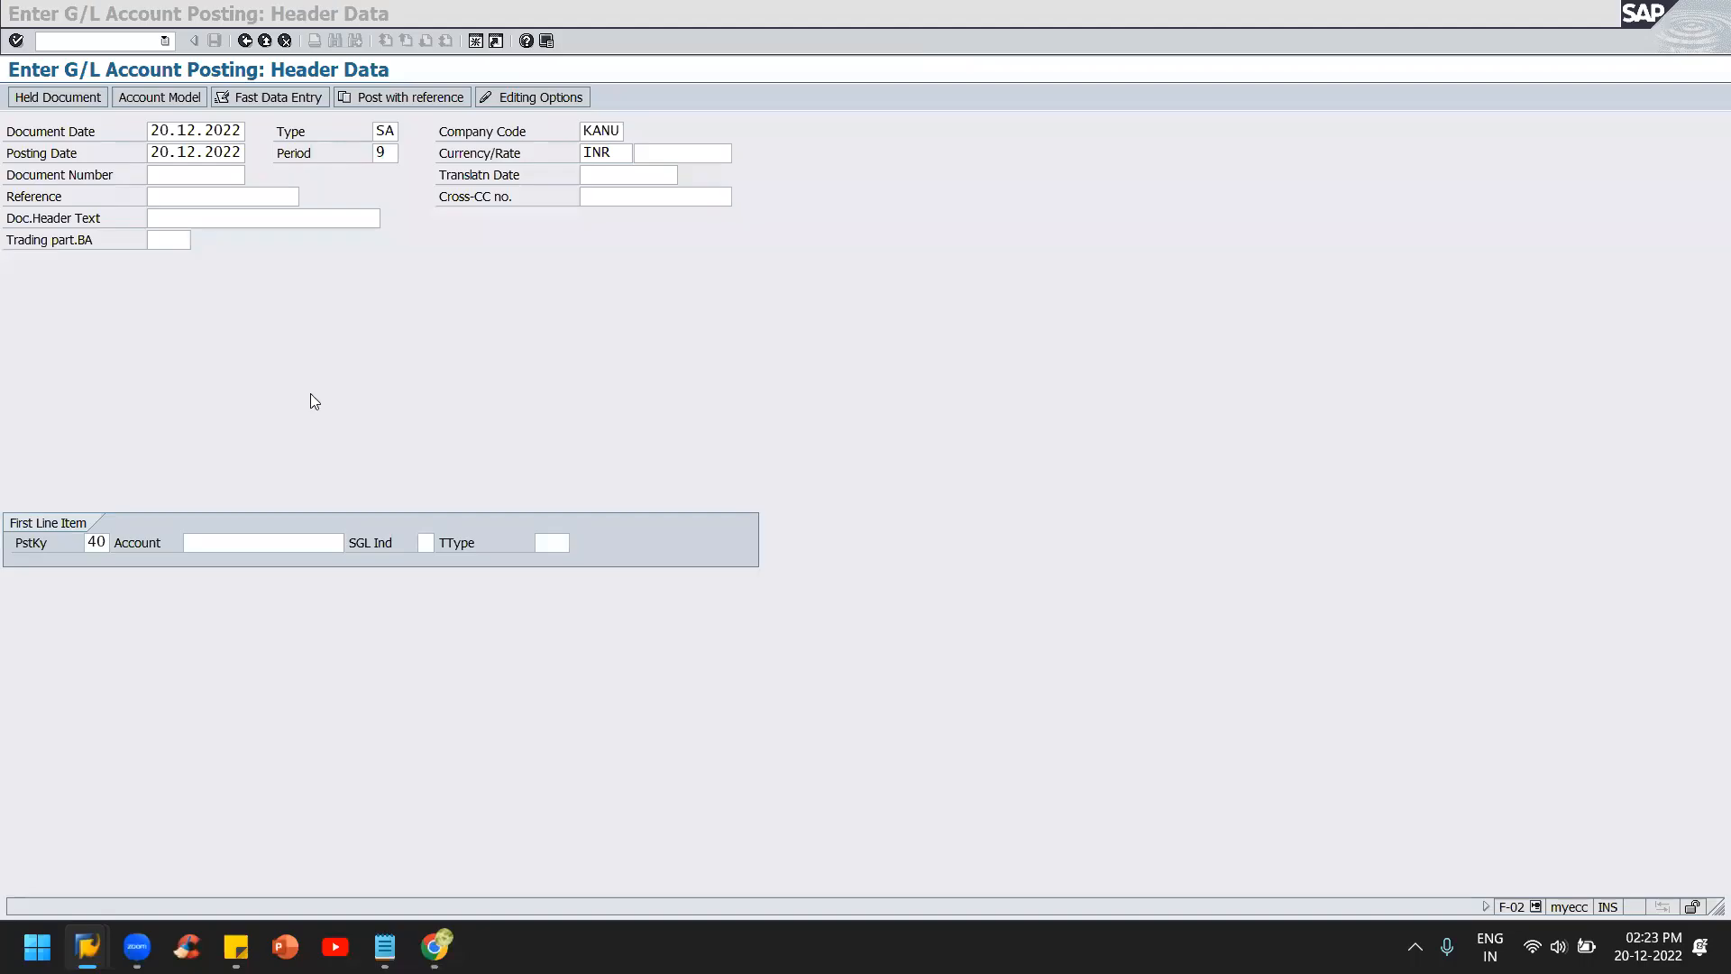
click(311, 400)
click(232, 543)
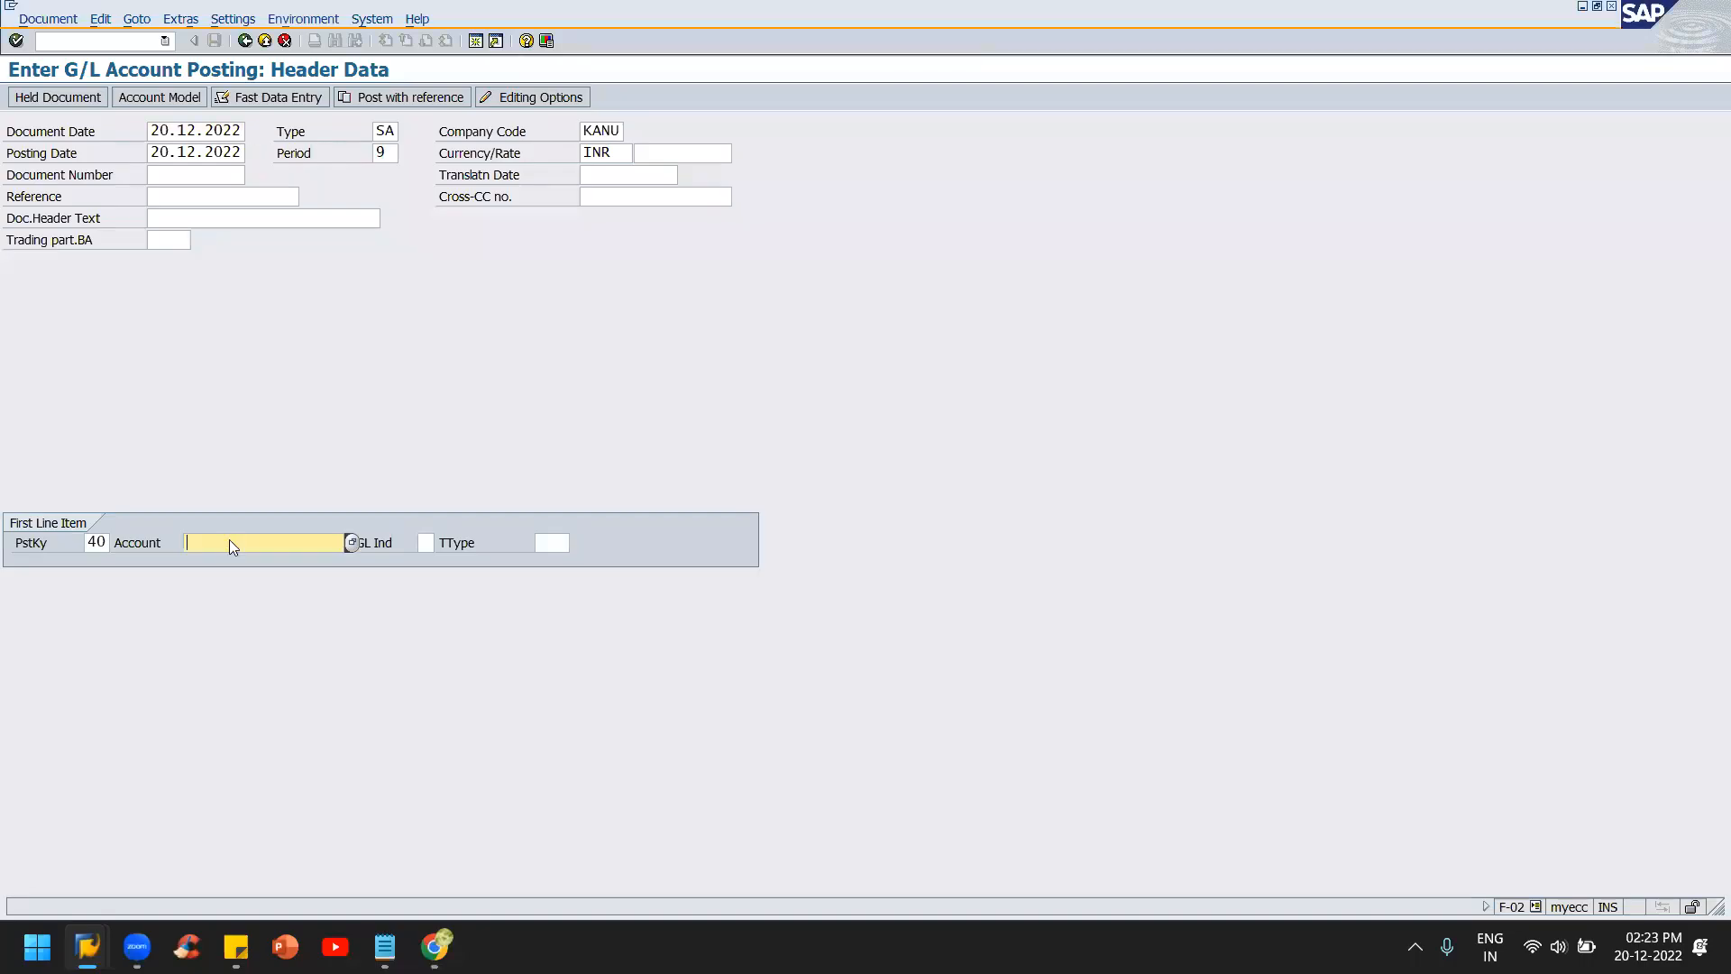
click(349, 543)
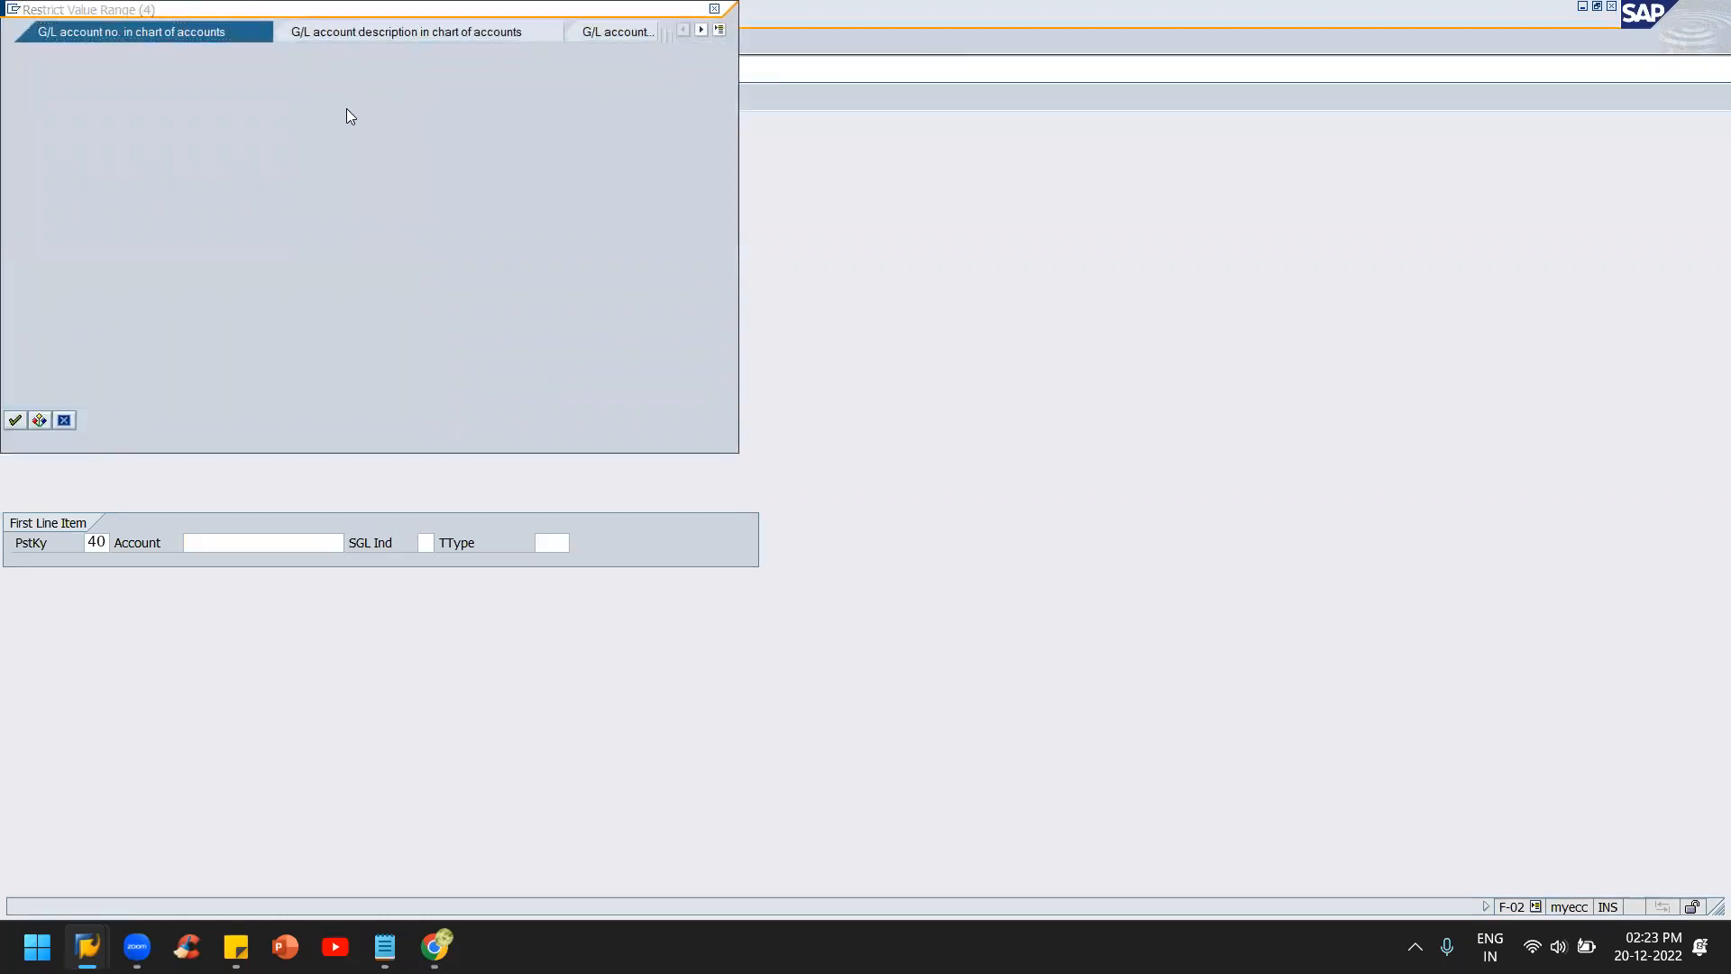
key(Return)
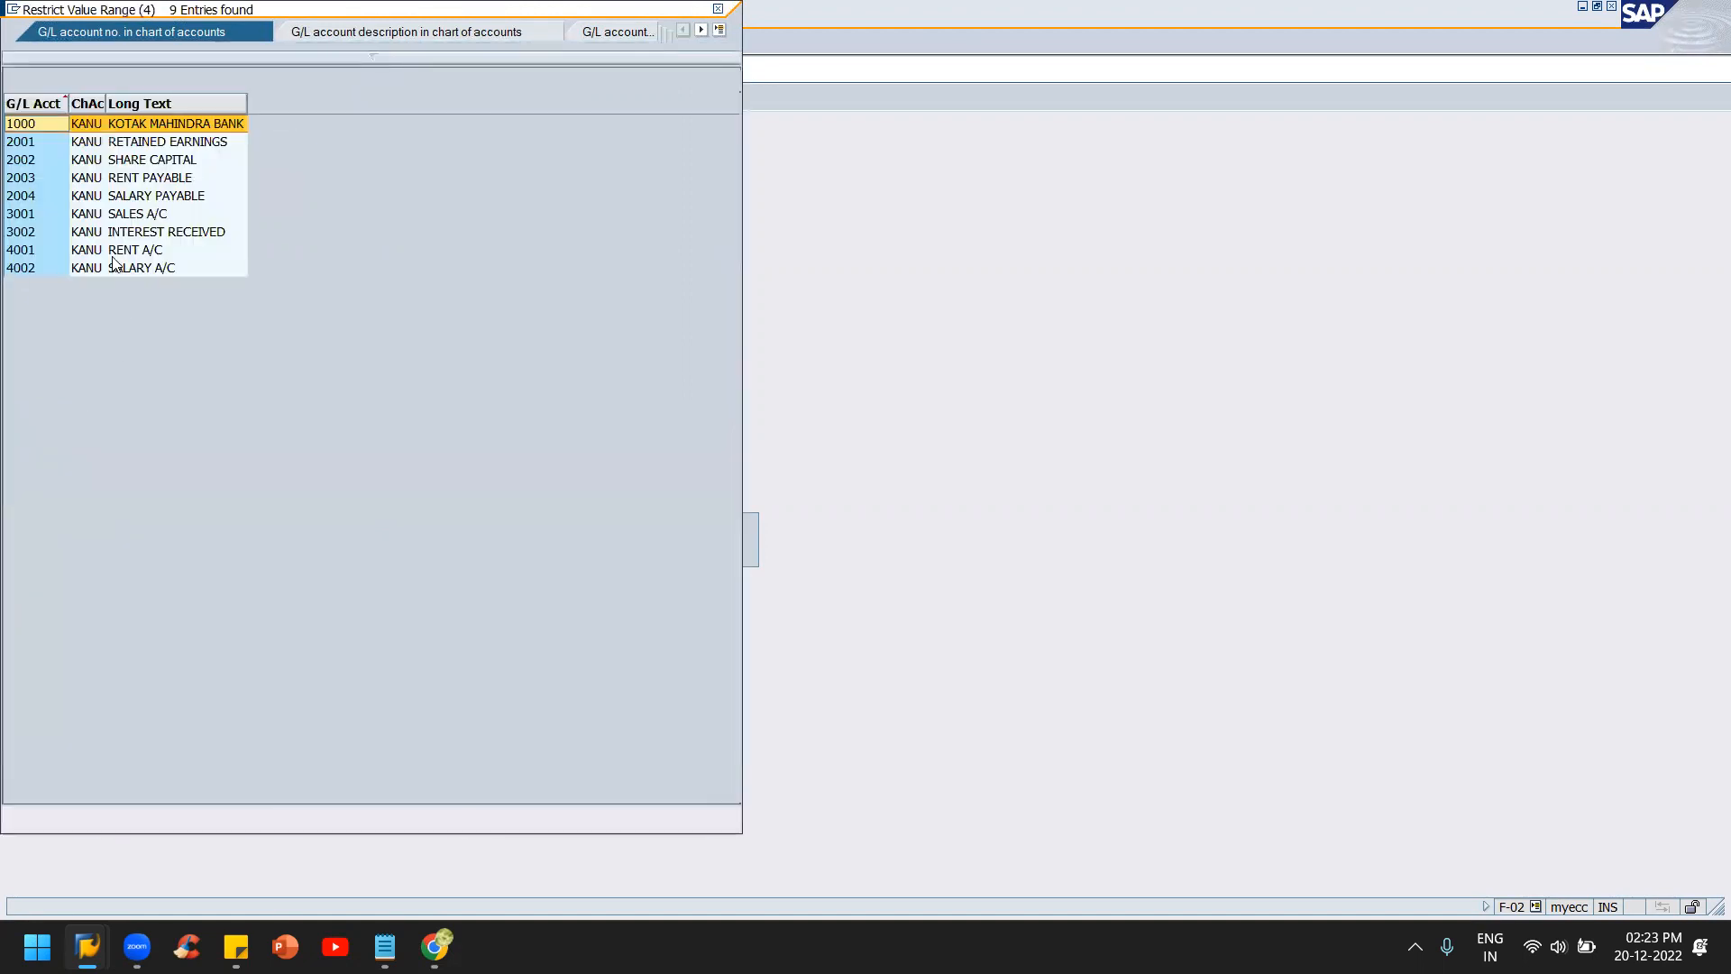
double_click(130, 268)
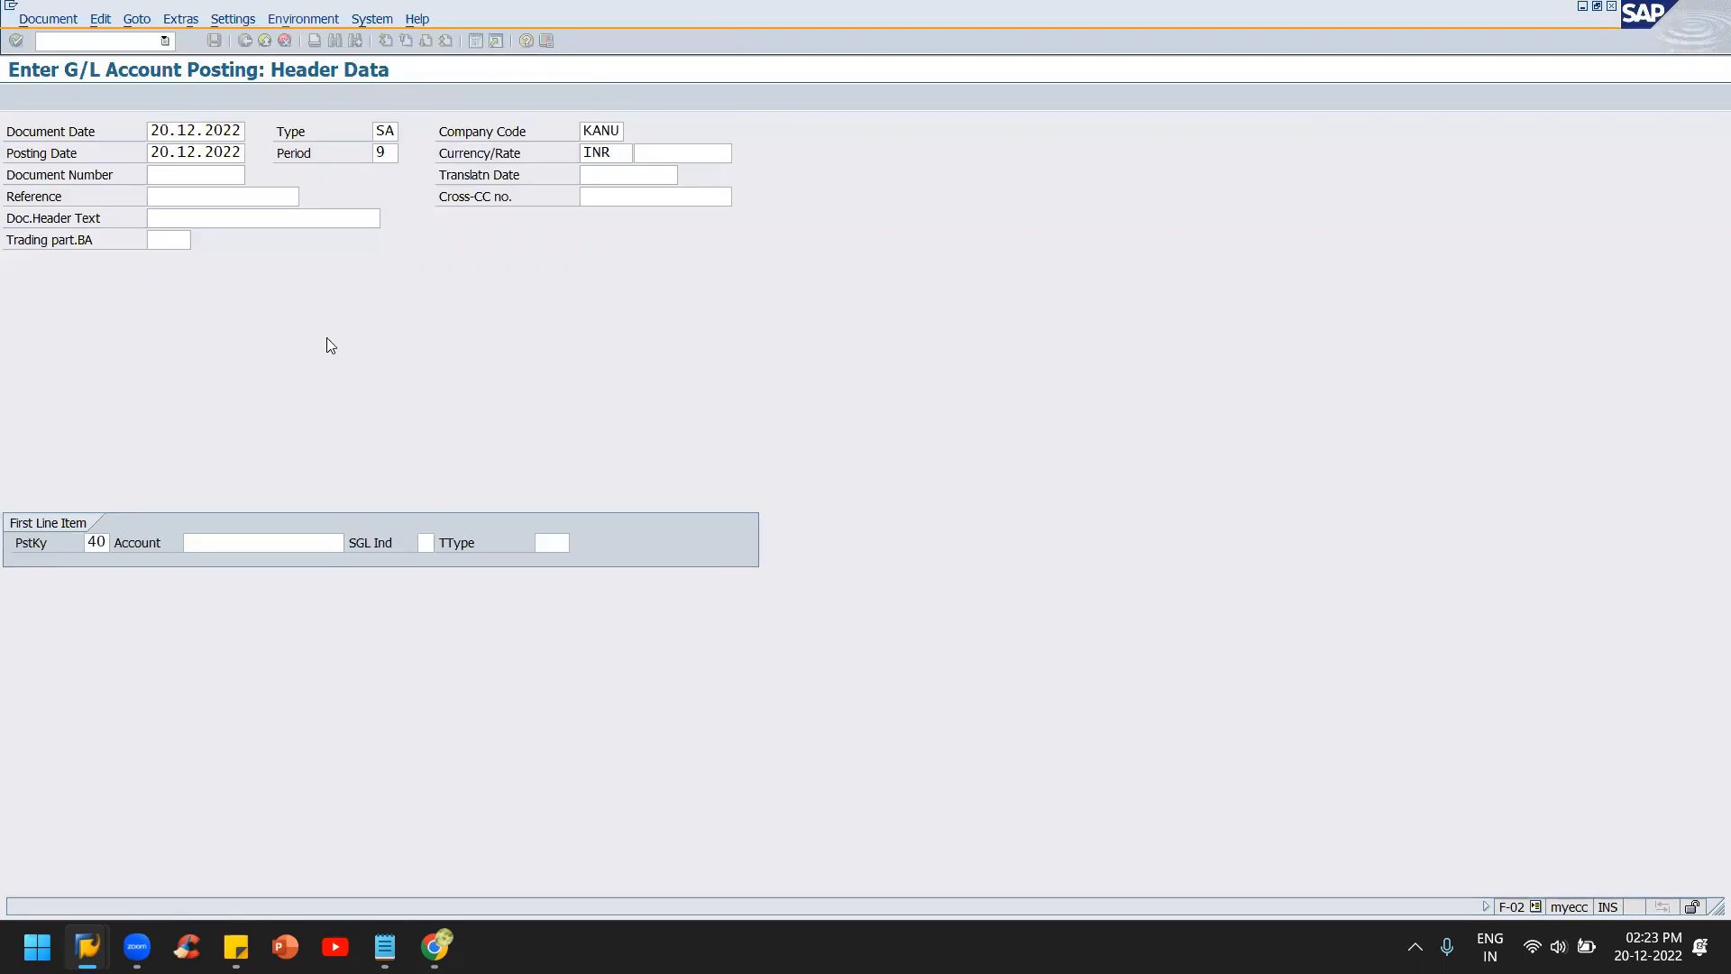
key(Return)
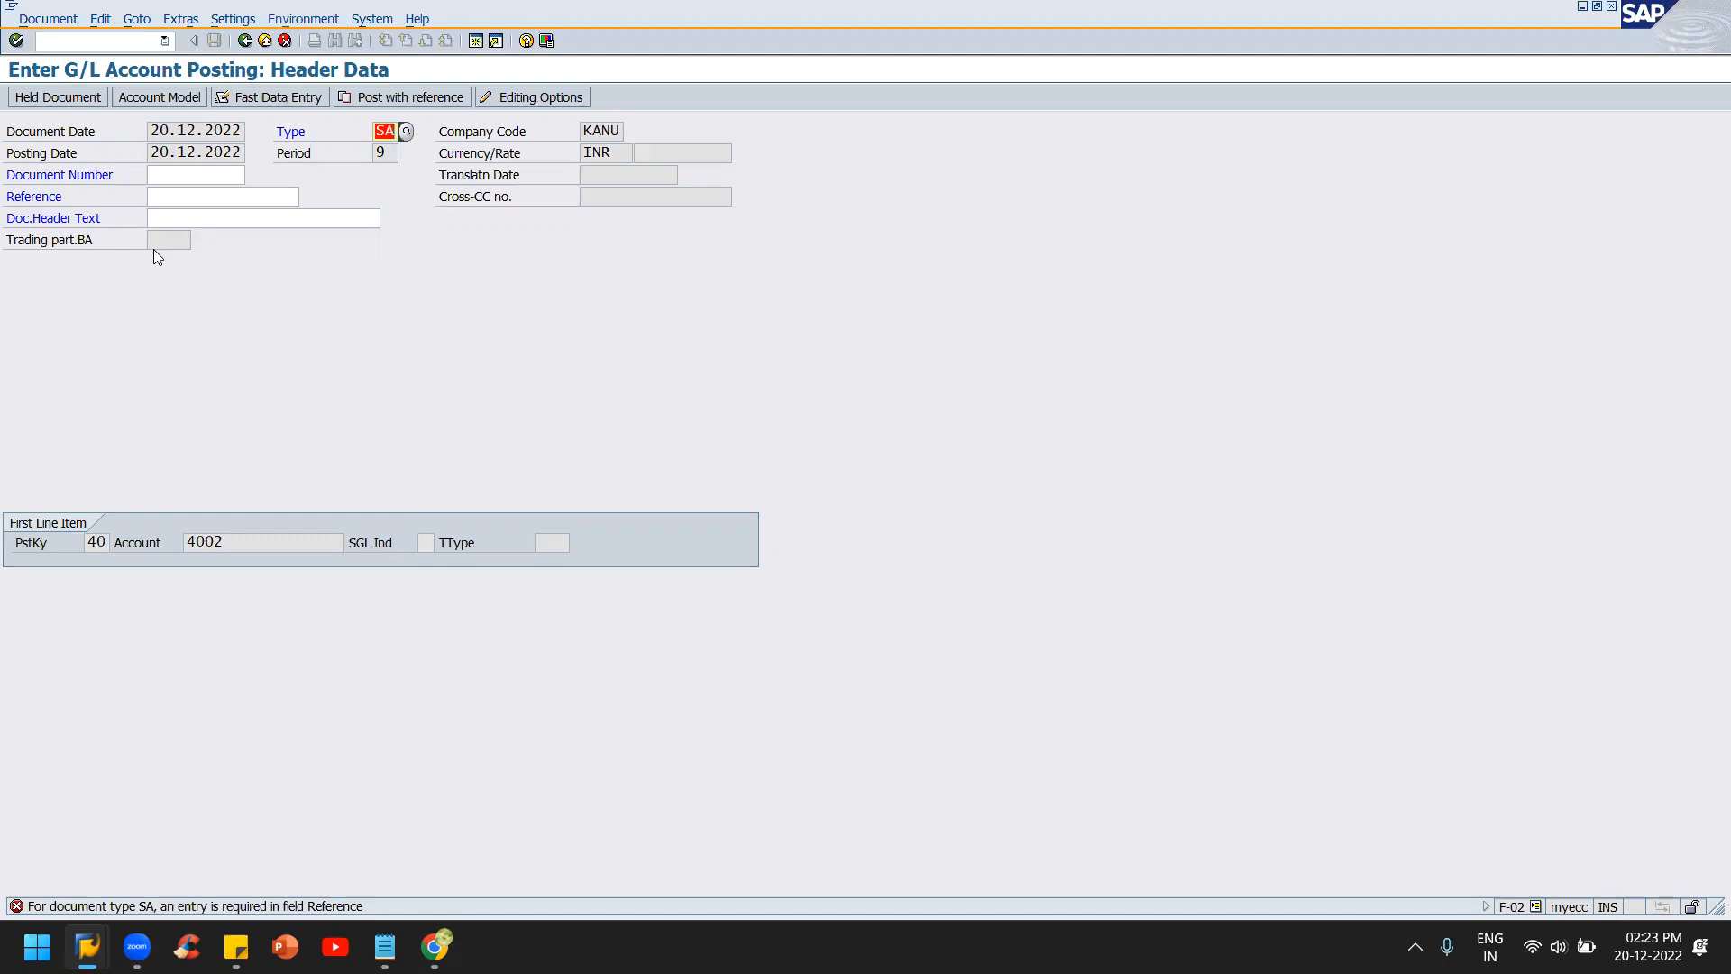
key(F3)
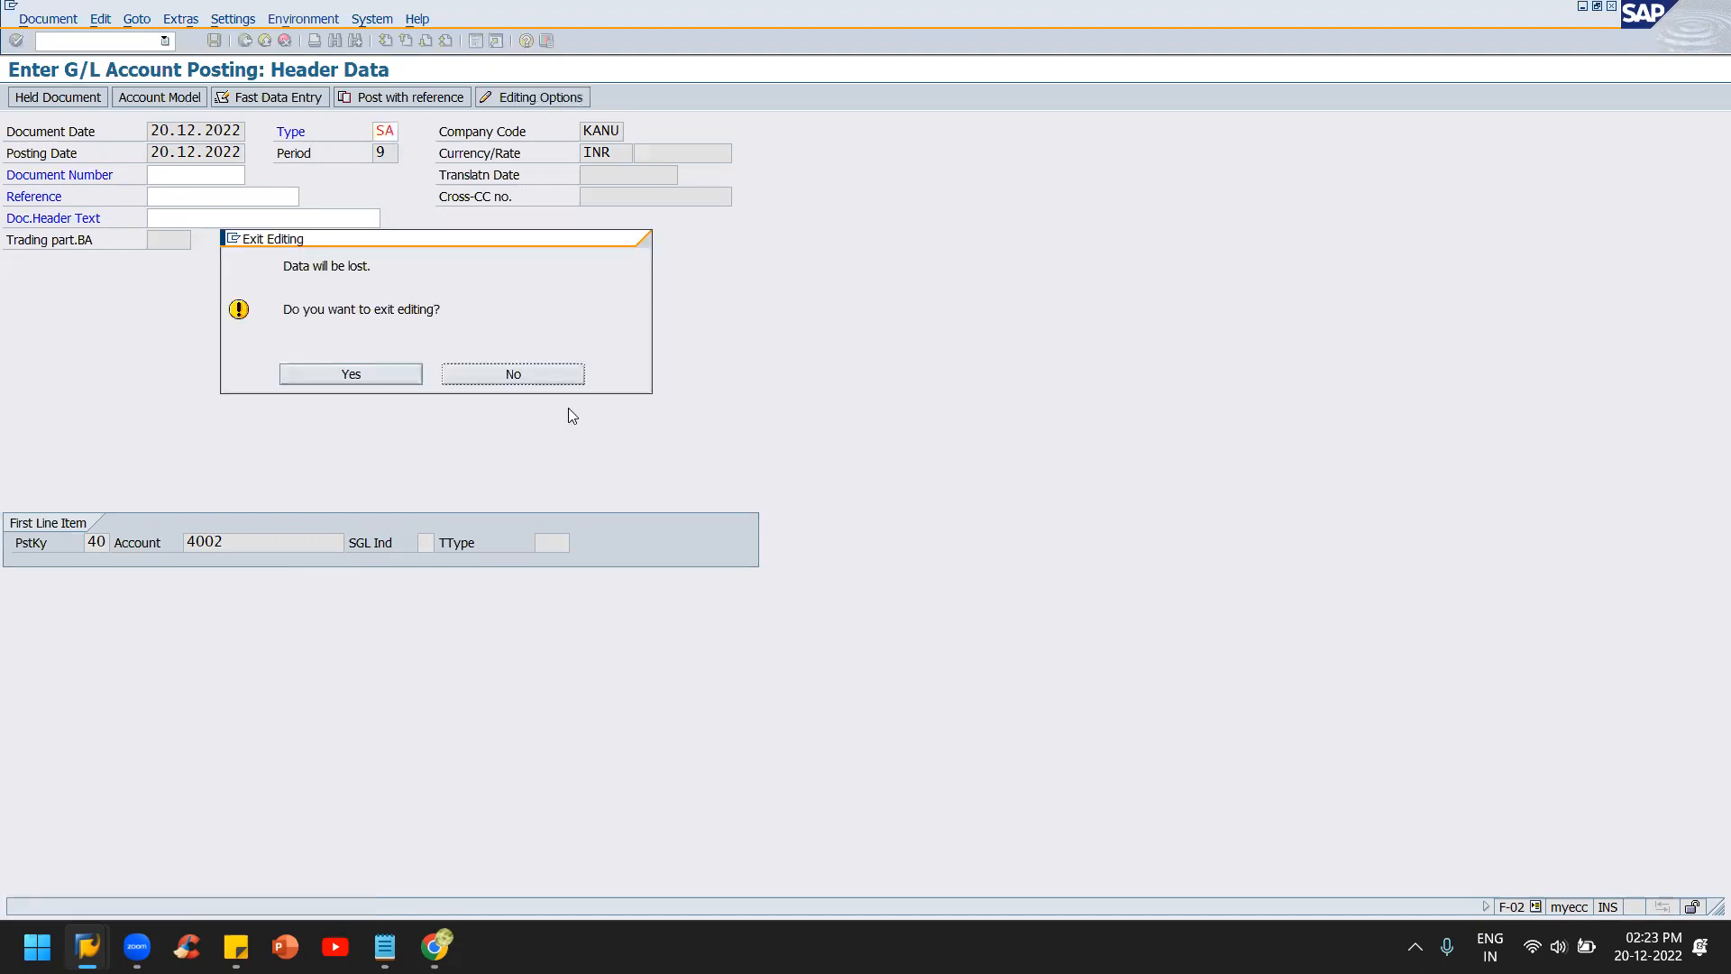
click(371, 370)
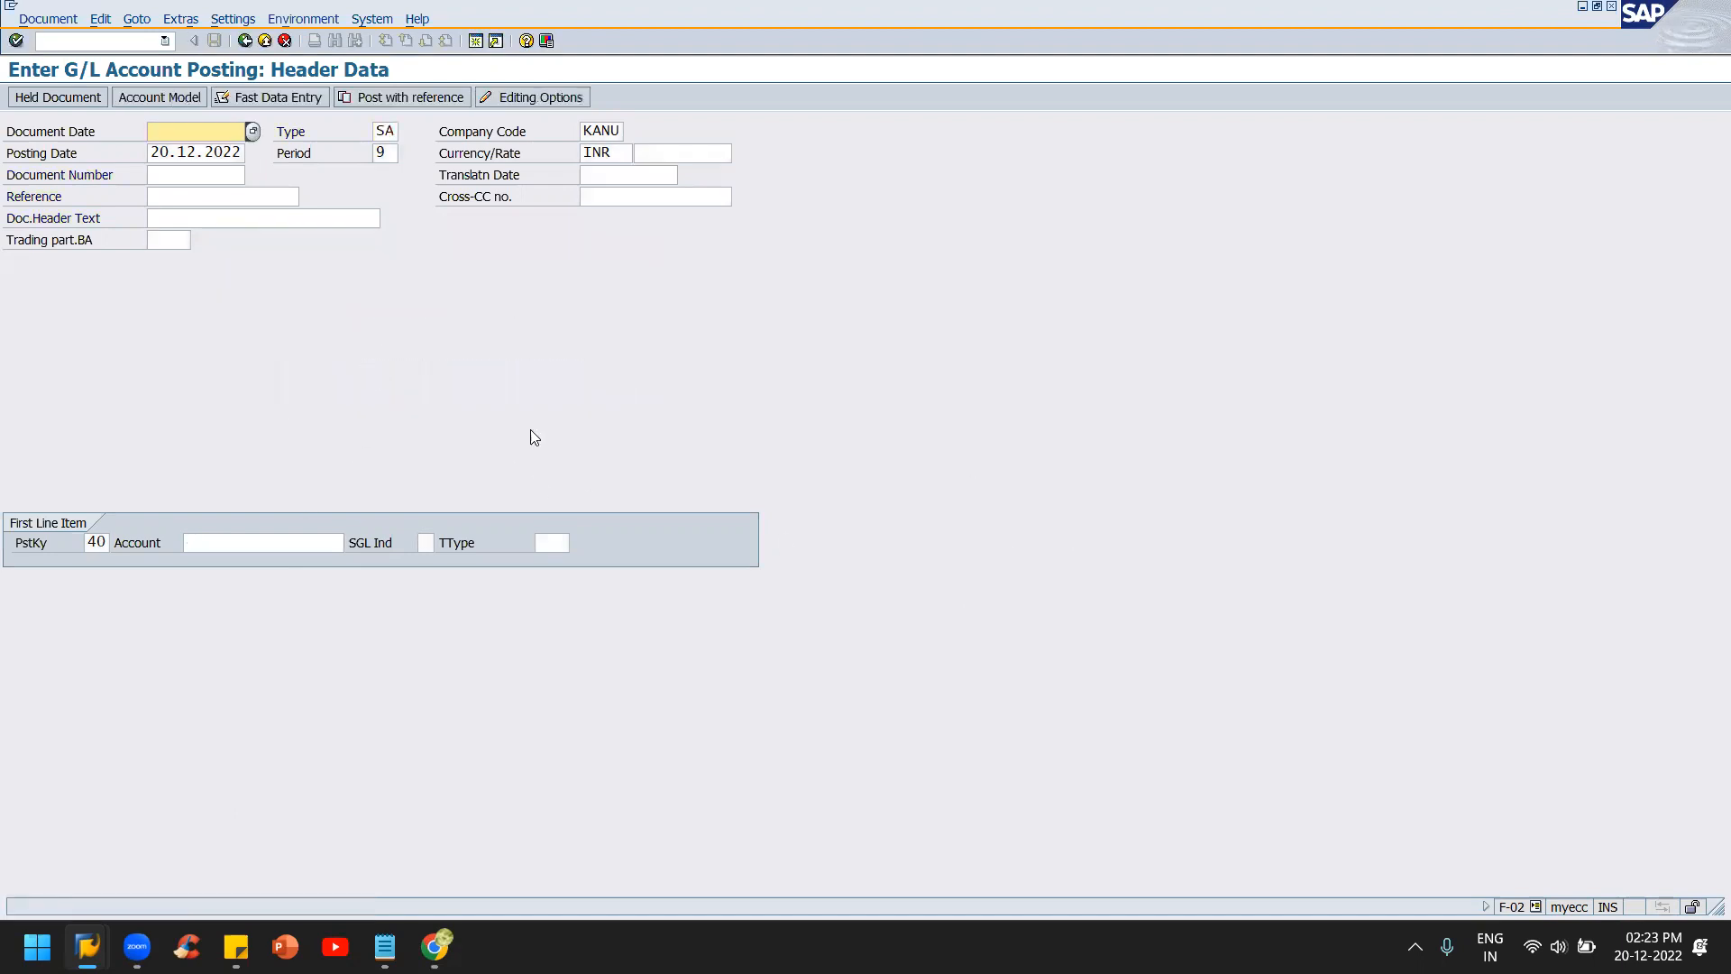
- Open a new session from the document splitting classification window and start transaction OBC4 for field status variants
key(alt+Tab)
key(alt+Tab)
key(alt+Tab)
key(alt+Tab)
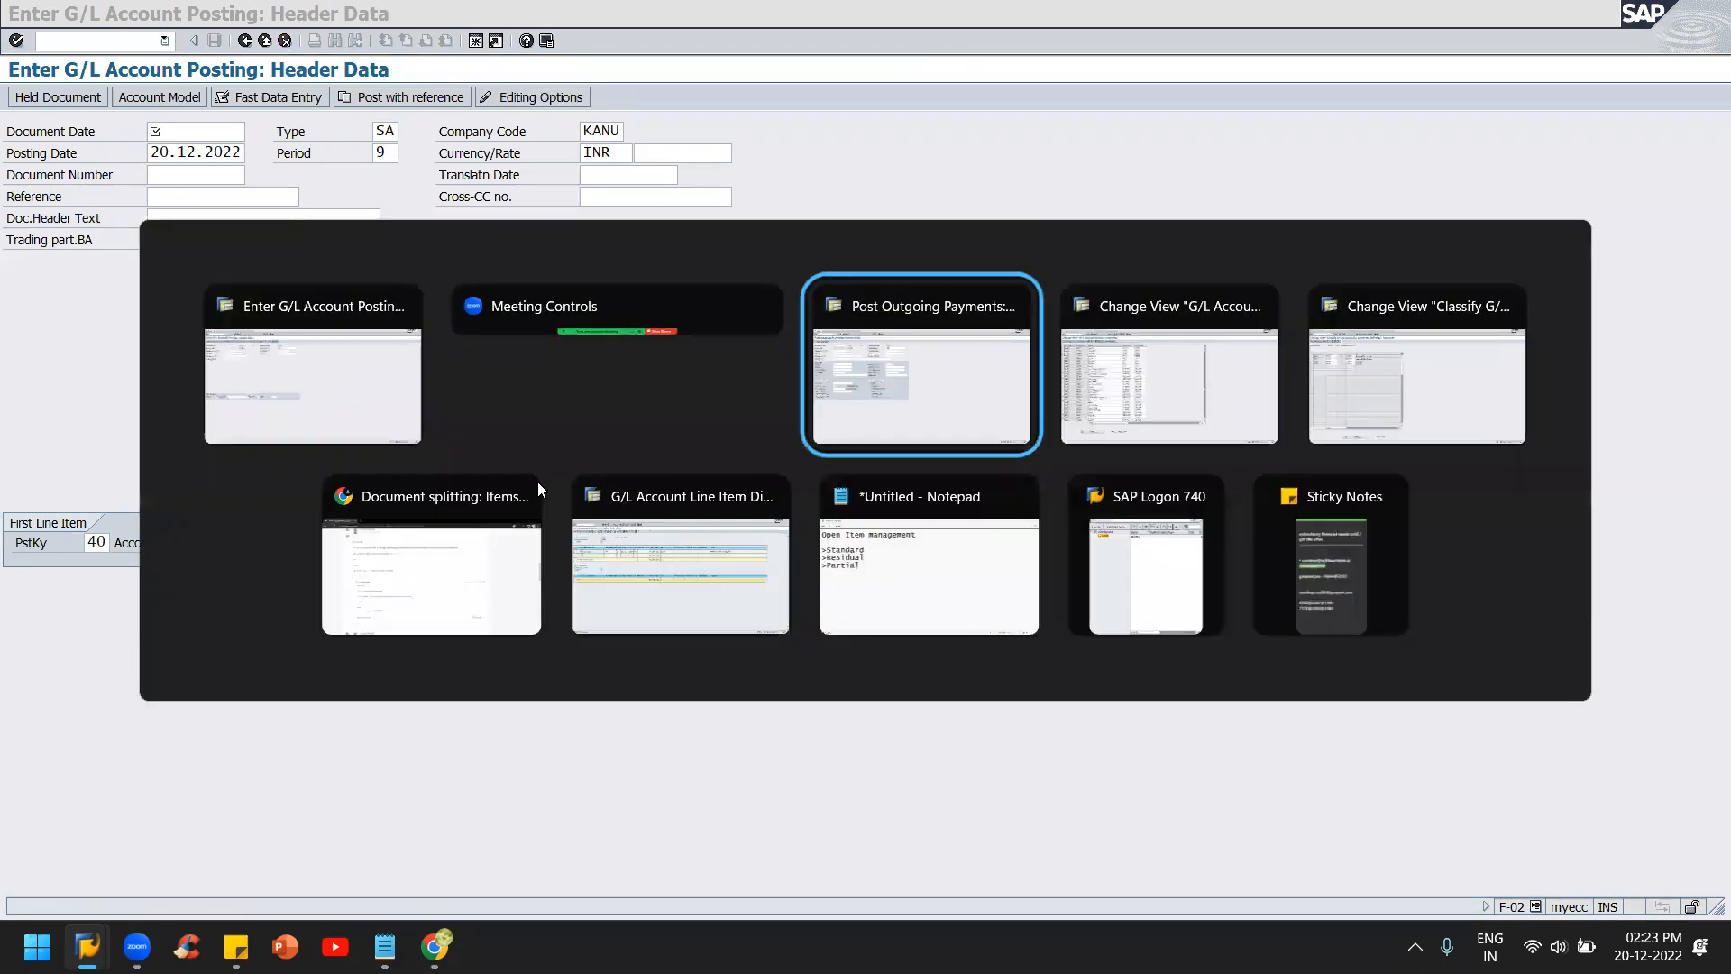
key(alt+Tab)
key(alt+Tab)
key(alt+Tab)
key(alt+Tab)
key(alt+Tab)
key(alt+Tab)
key(alt+Tab)
key(alt+Tab)
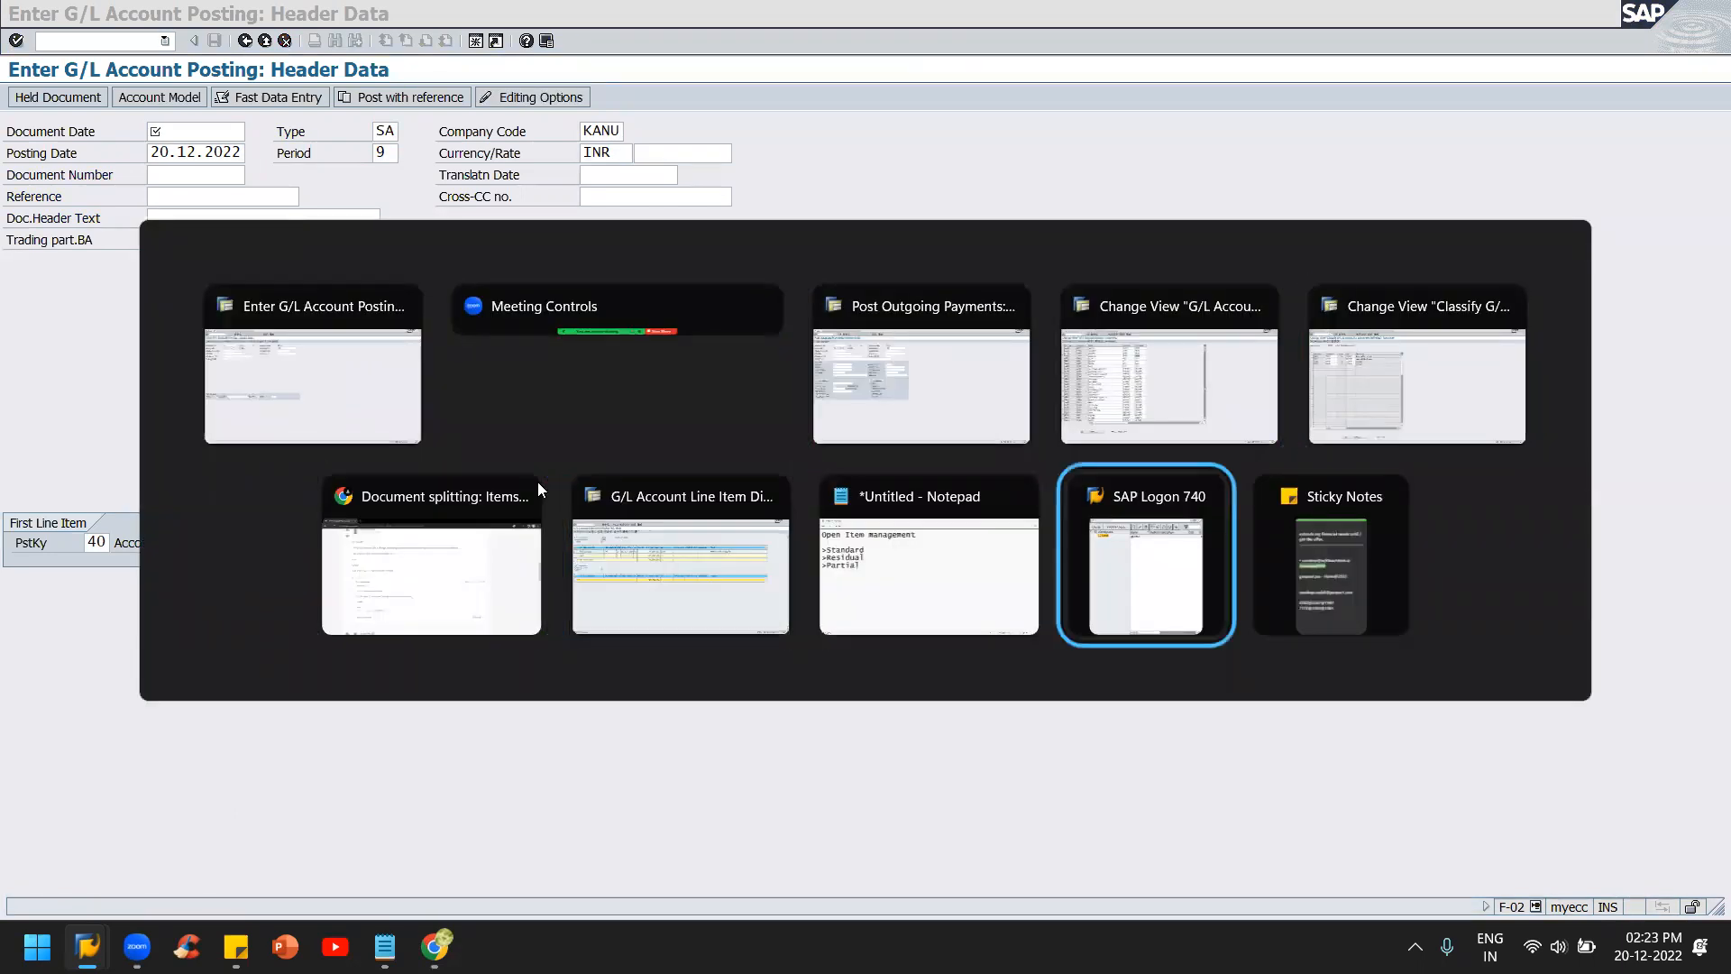
key(alt+Tab)
key(alt+Tab)
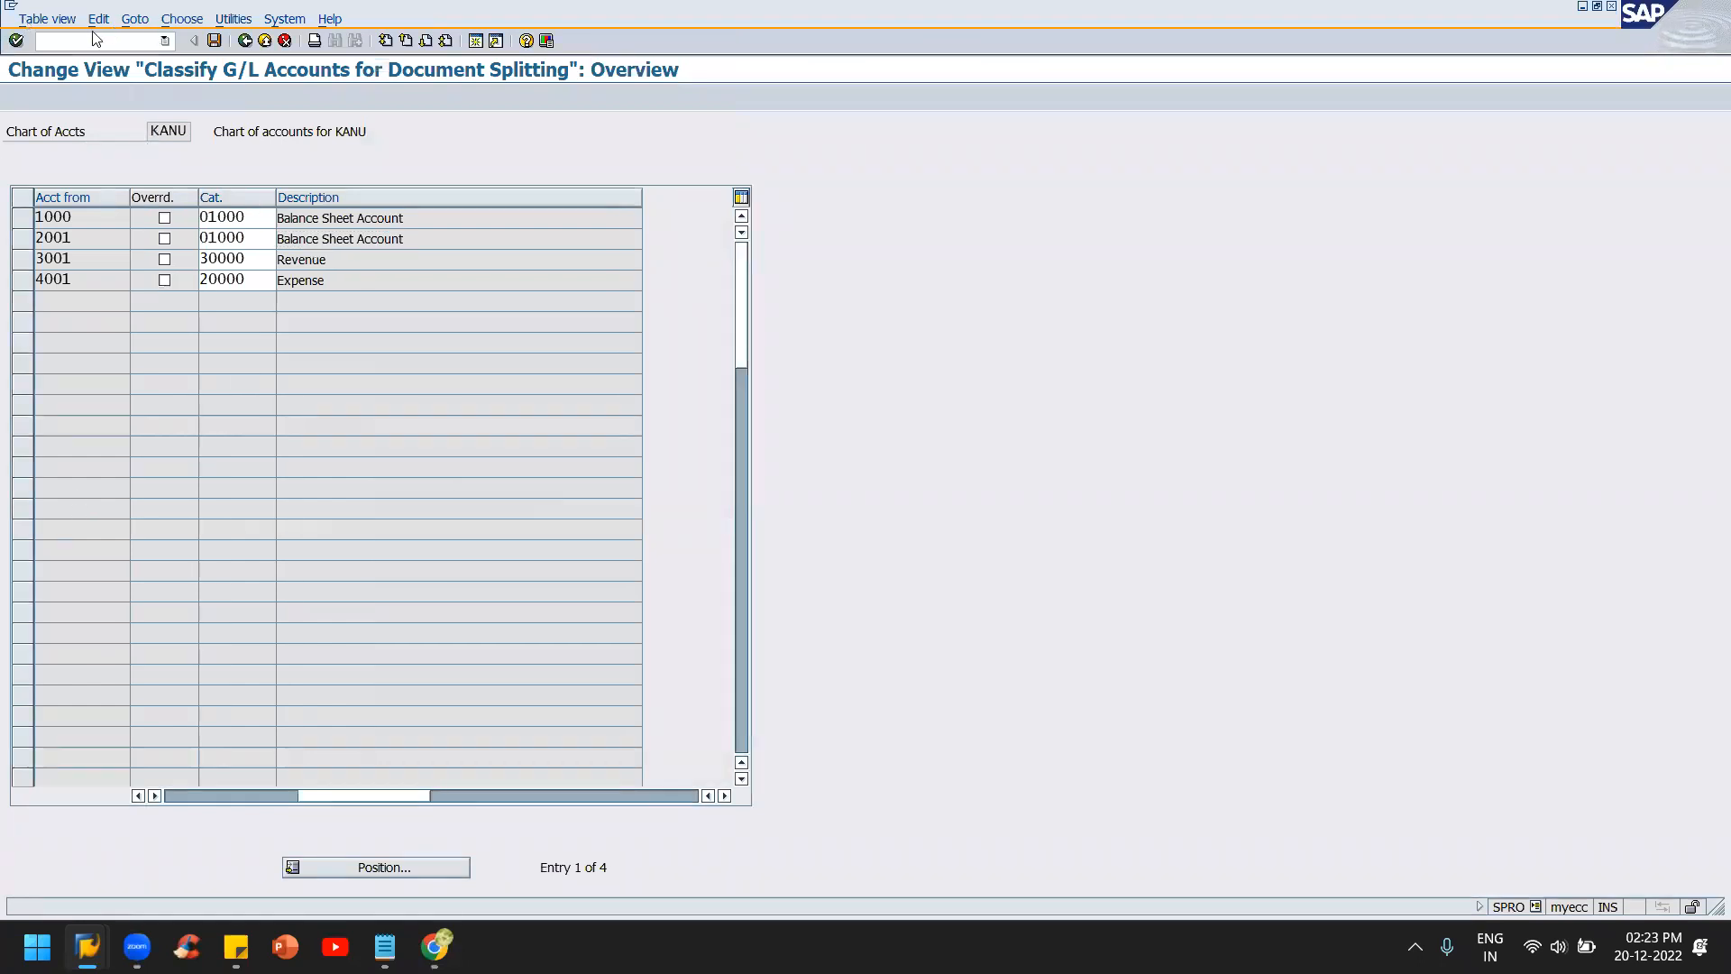
key(ctrl+n)
text(obc4)
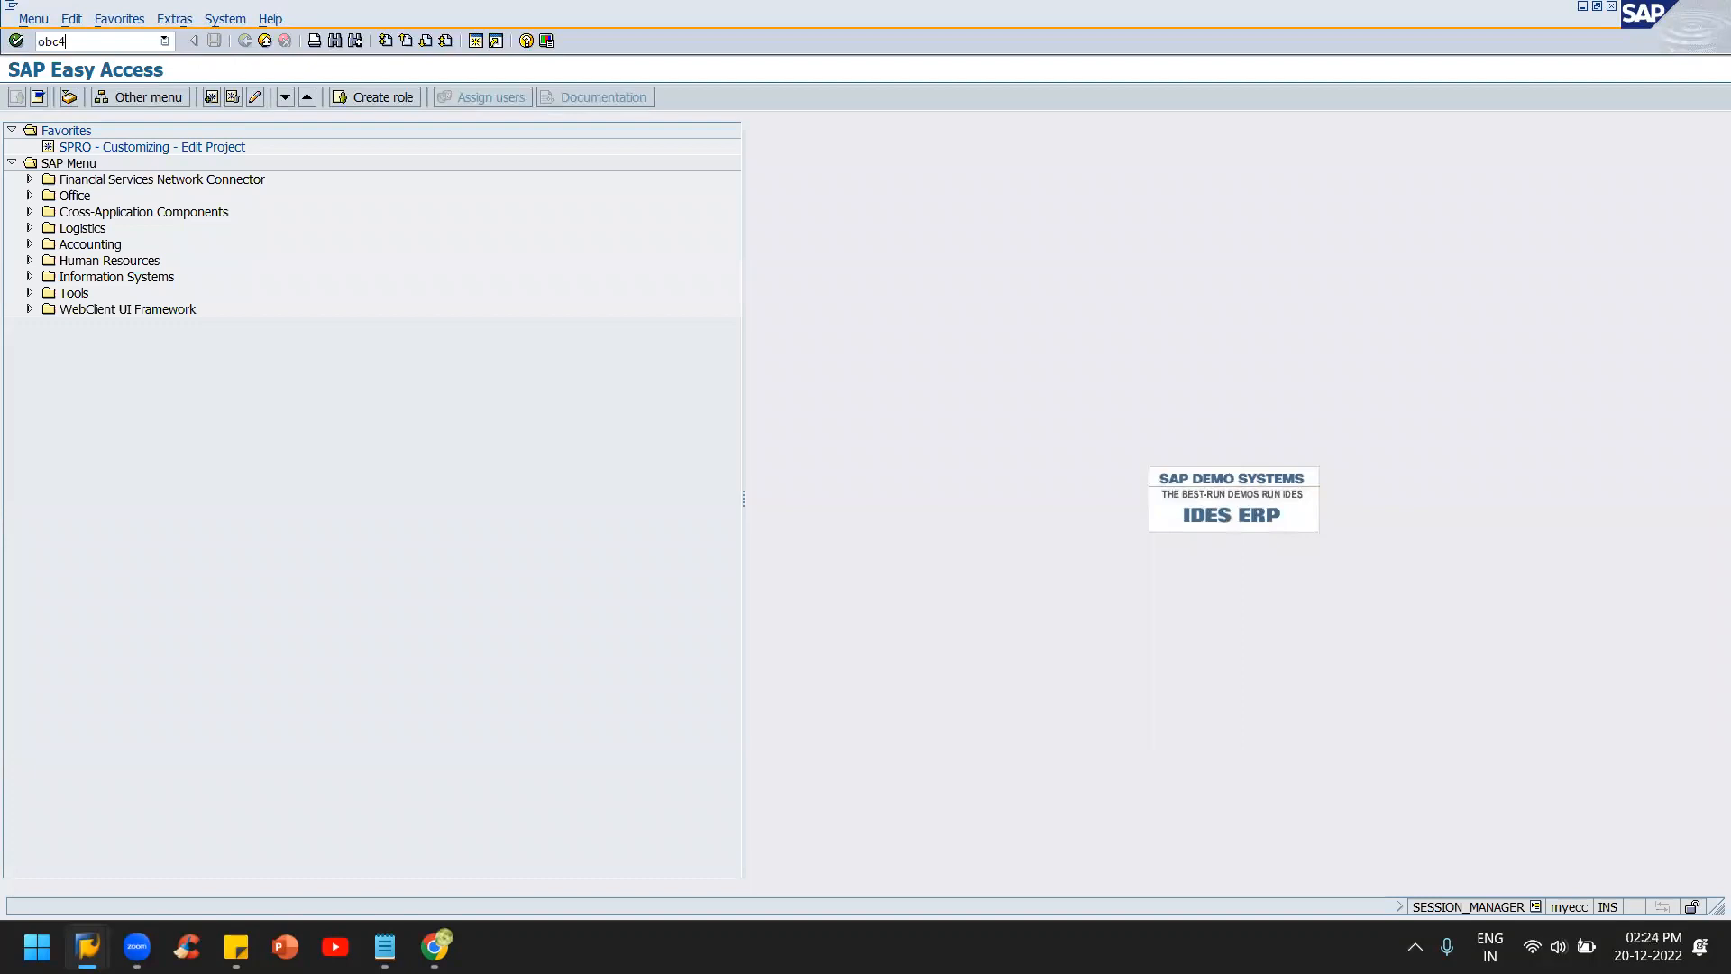
key(Return)
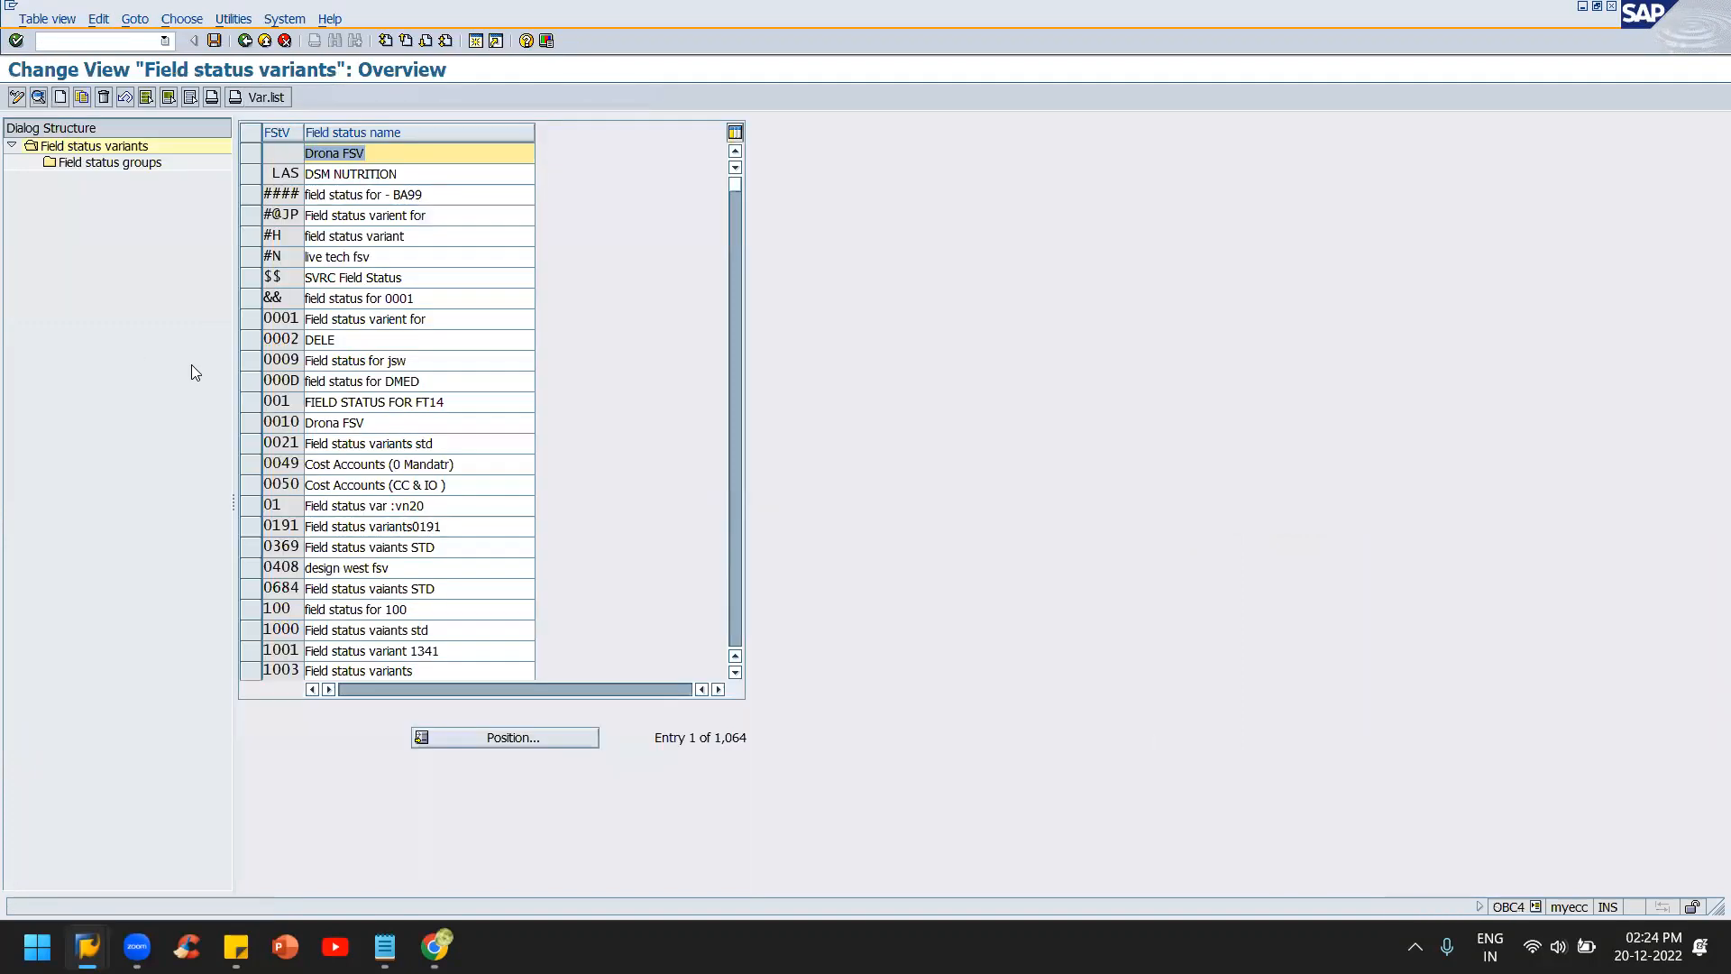
- Position the field status variant list at KANU, select that variant and open its field status groups
click(484, 740)
text(kanu)
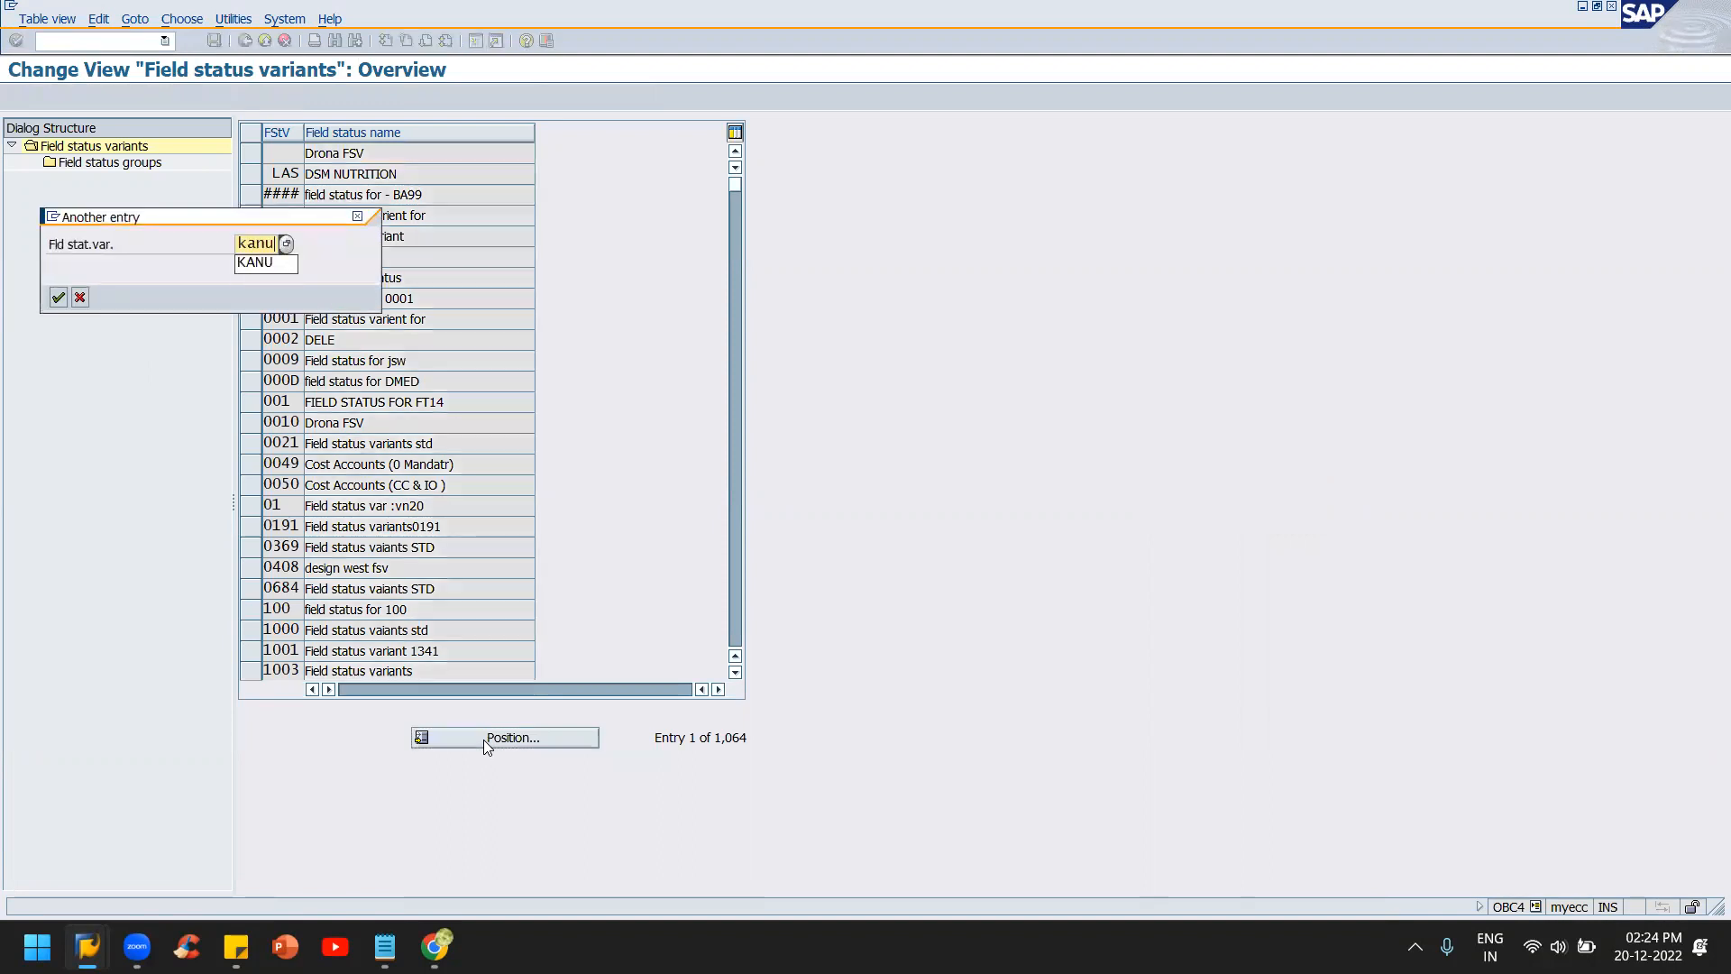
key(Return)
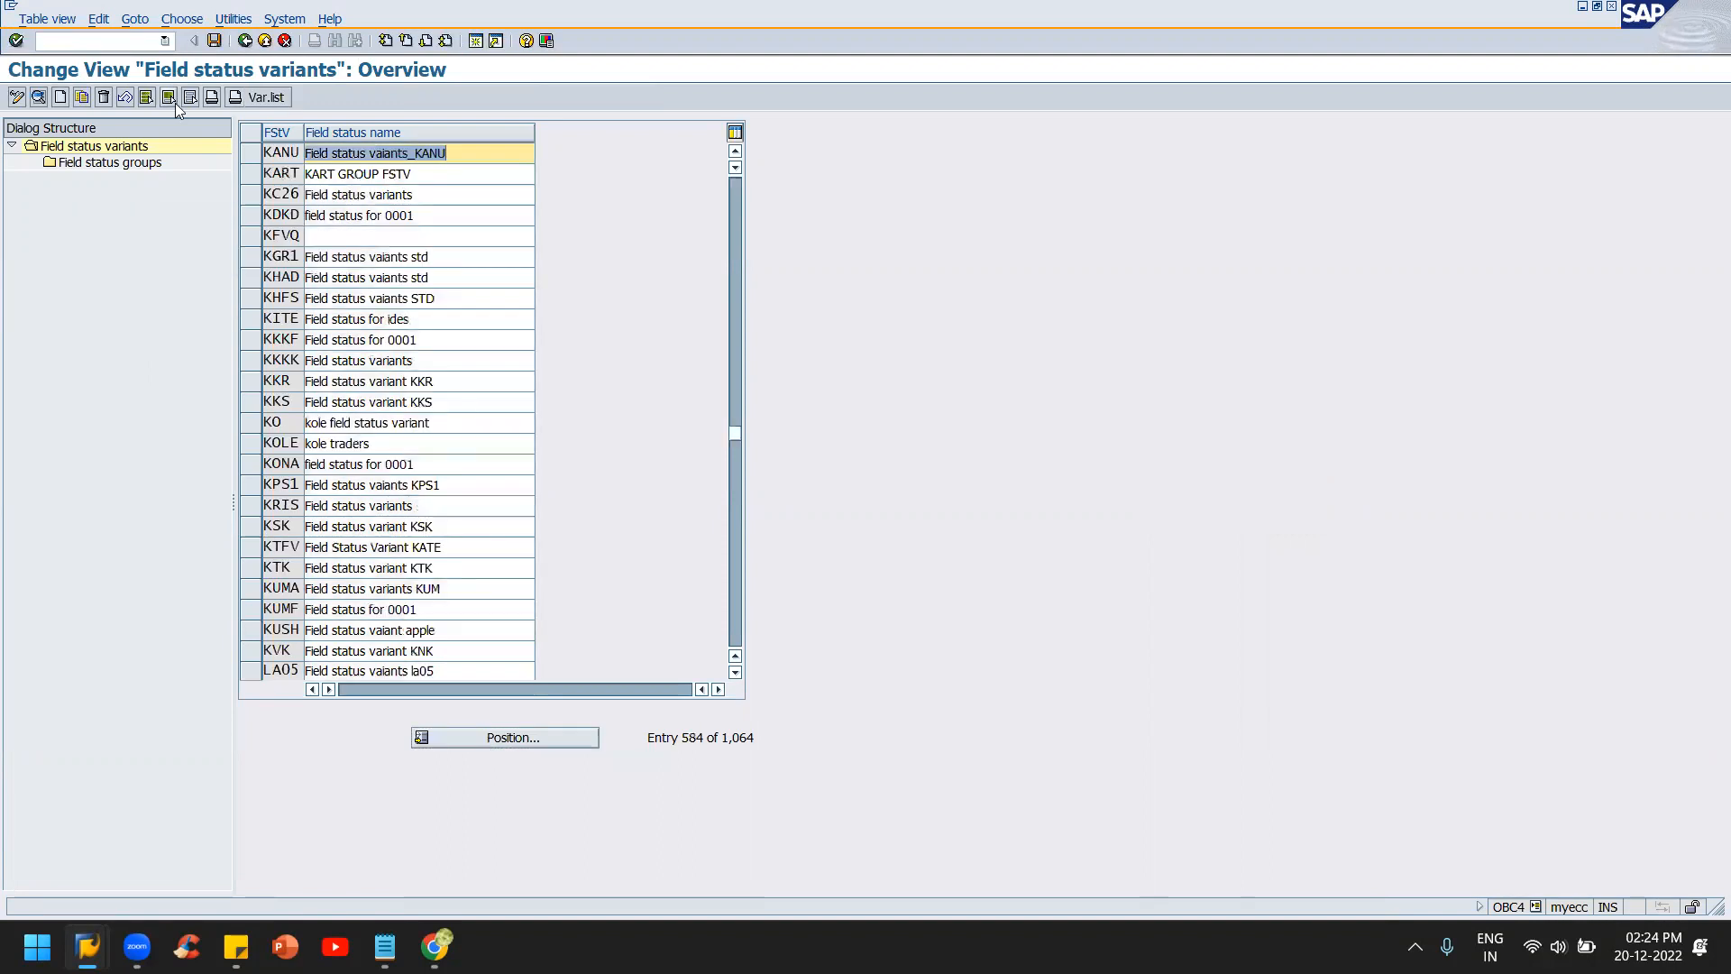
click(249, 151)
double_click(138, 164)
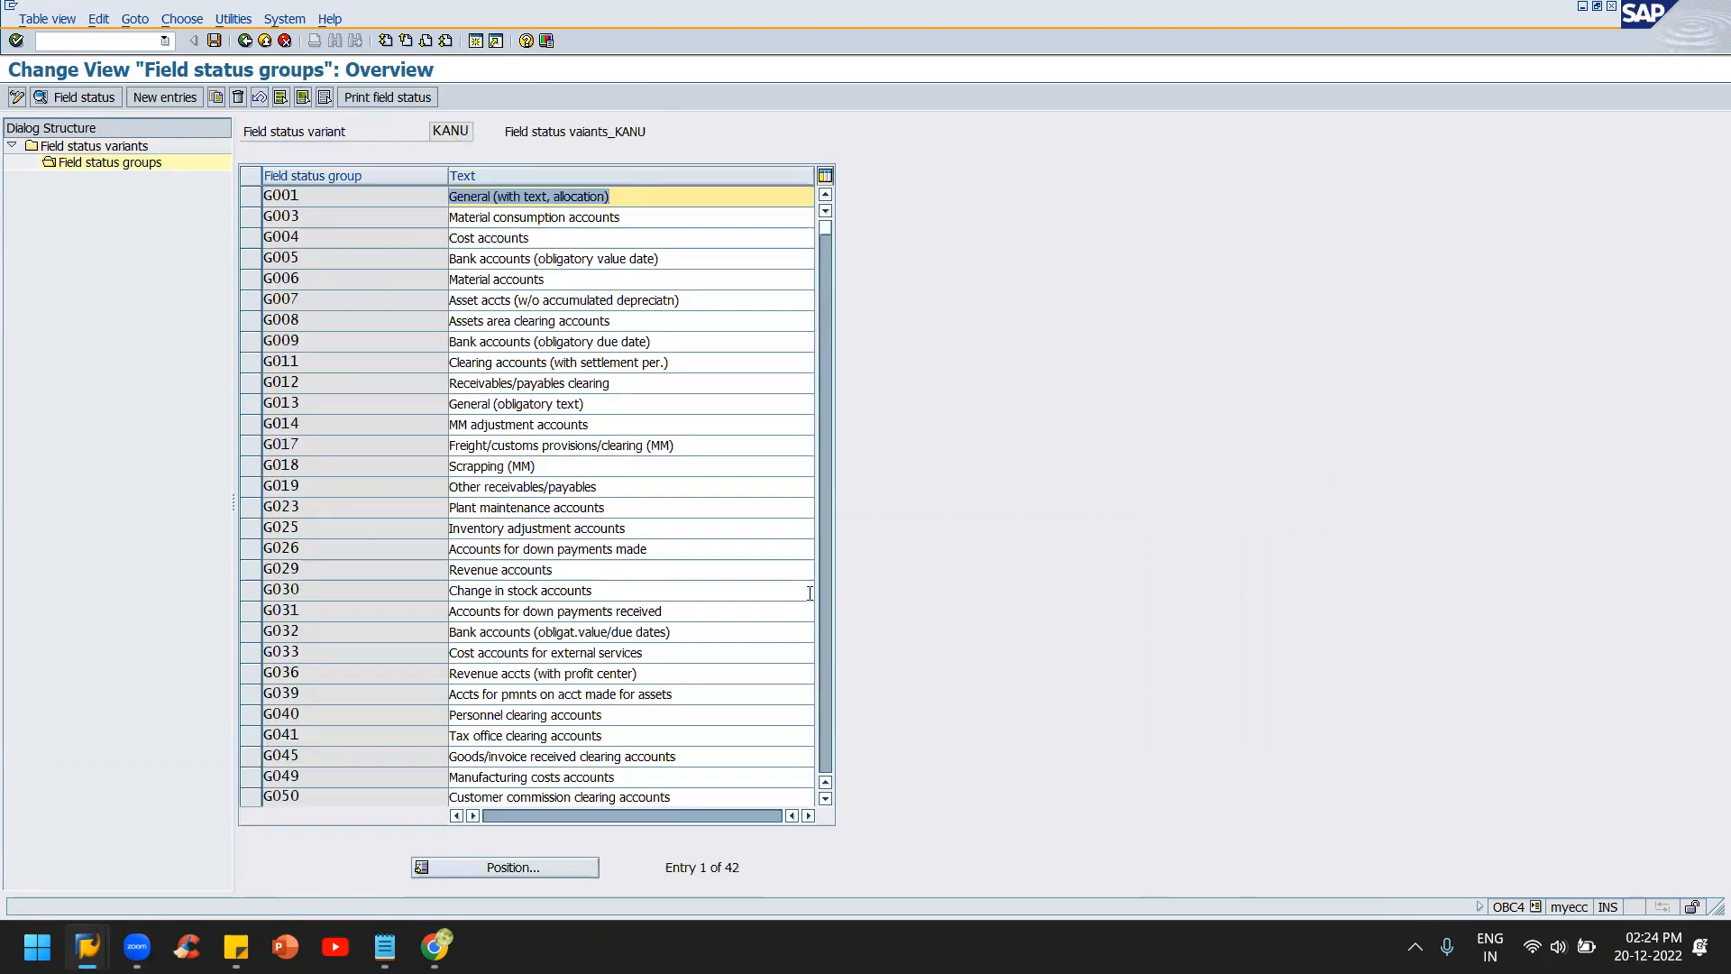
- Switch to the G/L account line item display for rent payable, leave it and start transaction FS00 in that session
key(alt+Tab)
key(alt+Tab)
key(alt+Tab)
key(alt+Tab)
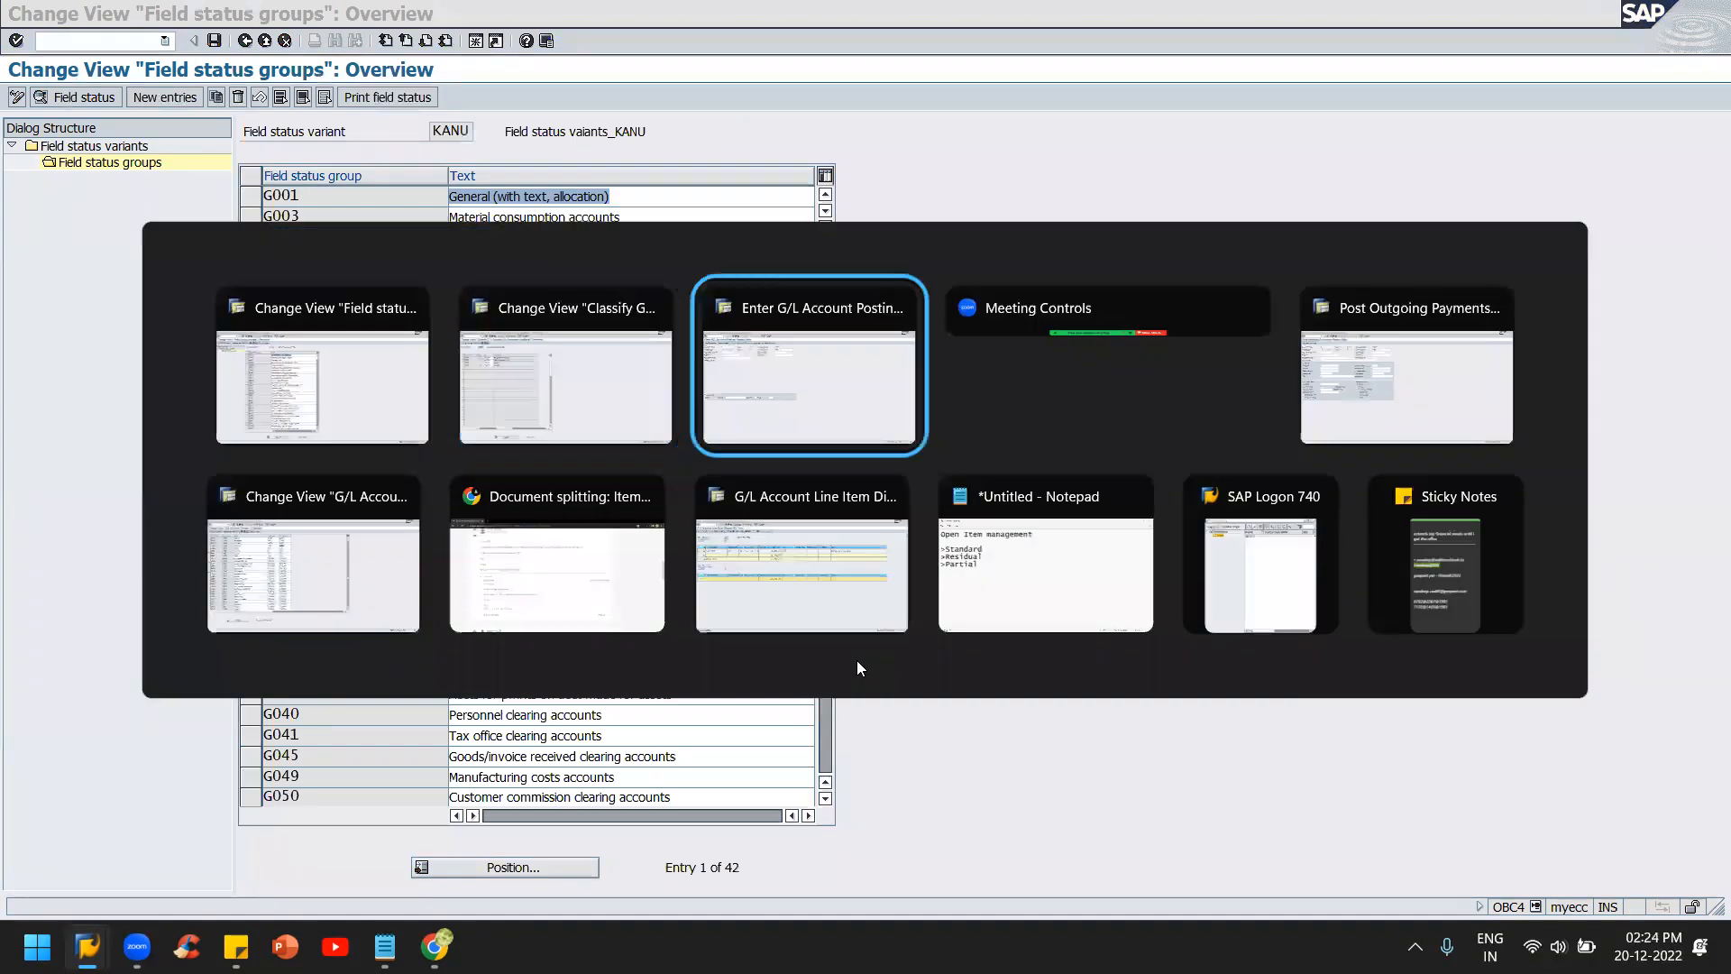
key(alt+shift+Tab)
key(alt+shift+Tab)
key(alt+shift+Tab)
key(alt+Tab)
key(alt+Tab)
key(alt+Tab)
key(alt+Tab)
key(alt+Tab)
key(alt+Tab)
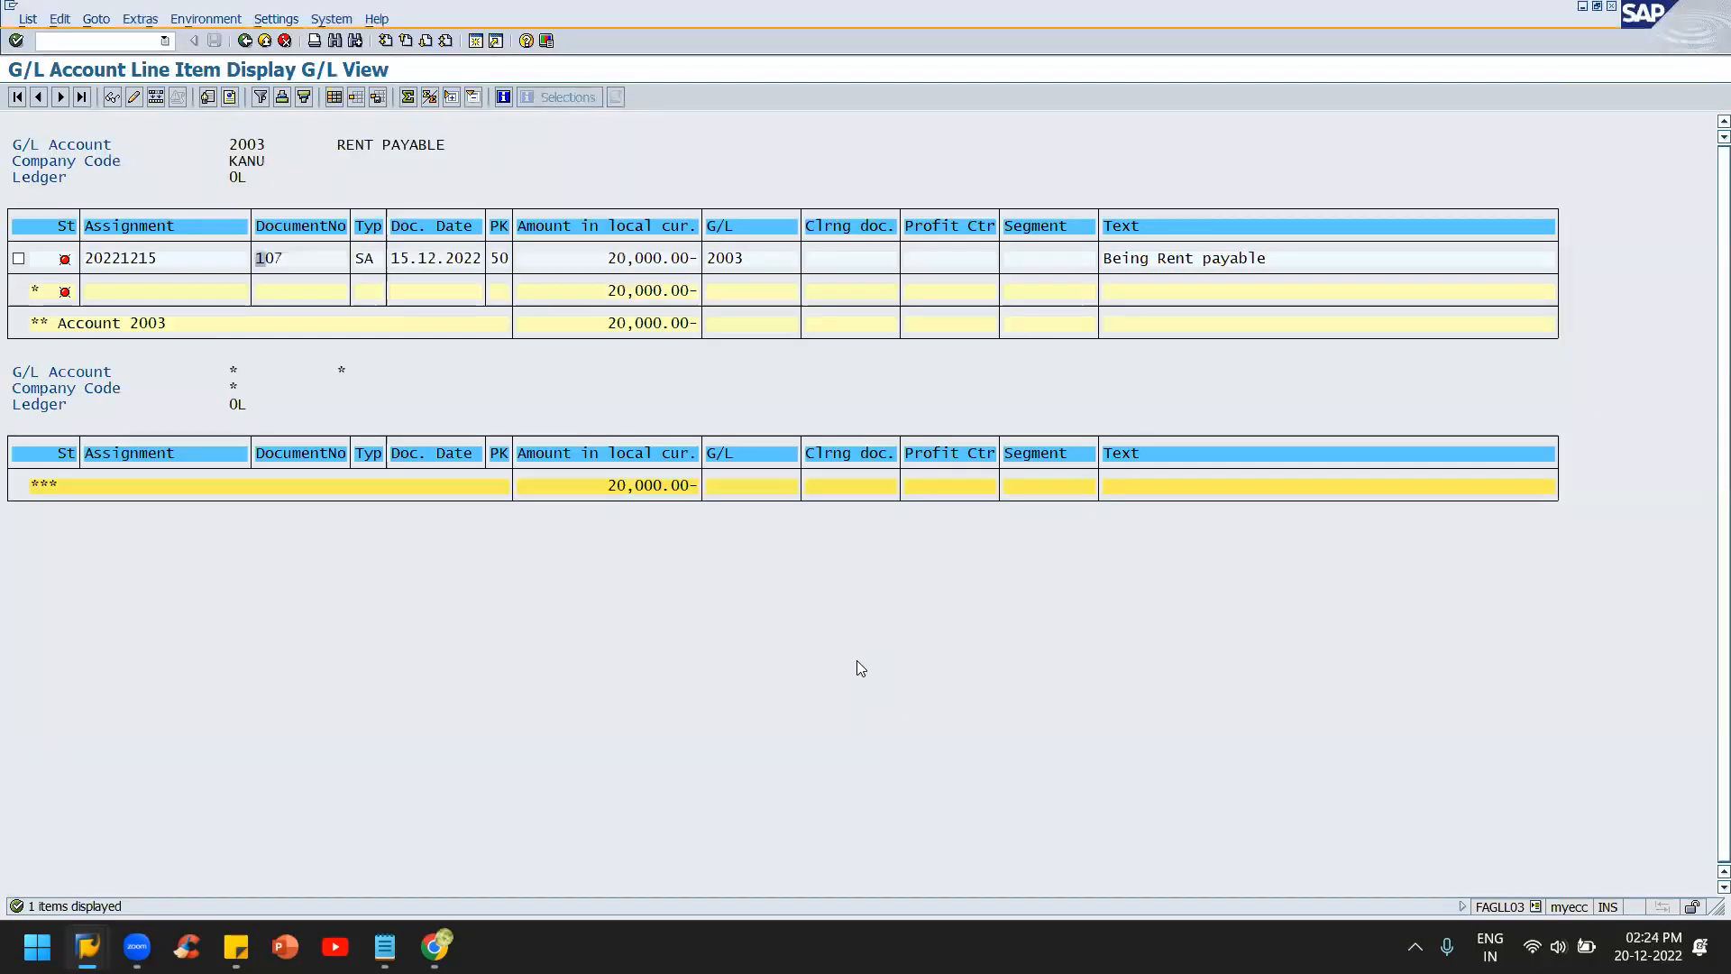
key(Return)
click(85, 43)
text(/n)
key(Return)
click(63, 37)
text(fs00)
key(Return)
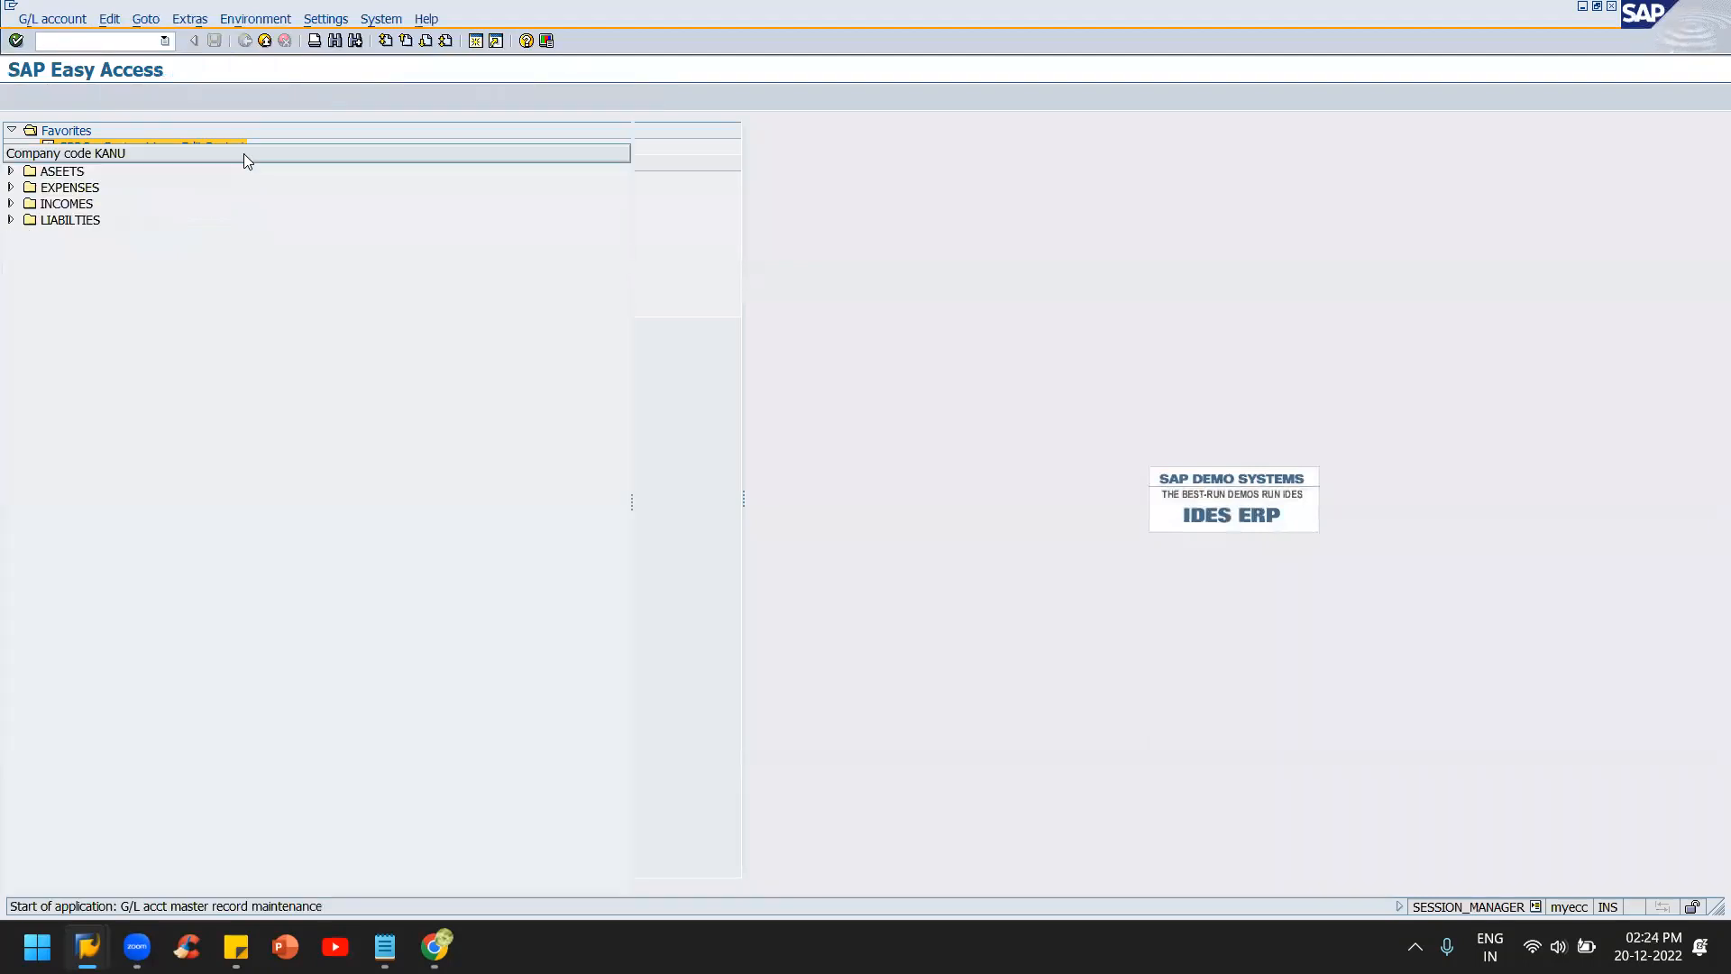
- Open liability account 2004 SALARY PAYABLE in change mode and check its field status group in the document creation settings
click(11, 220)
click(200, 286)
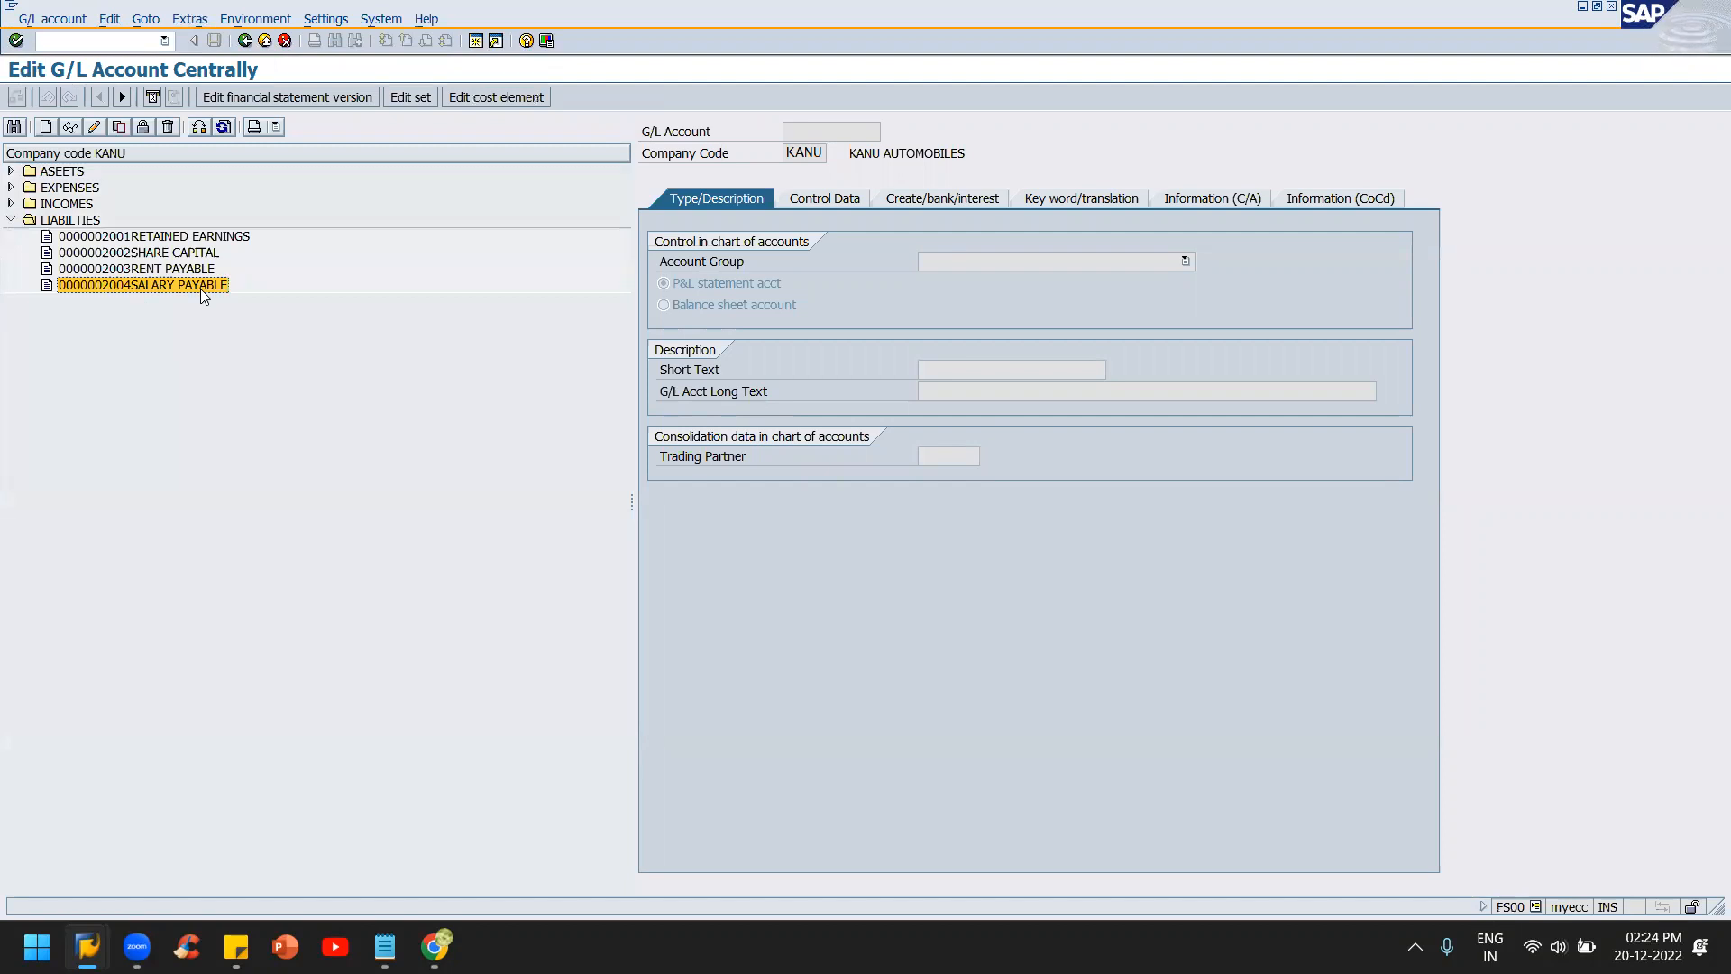
click(94, 127)
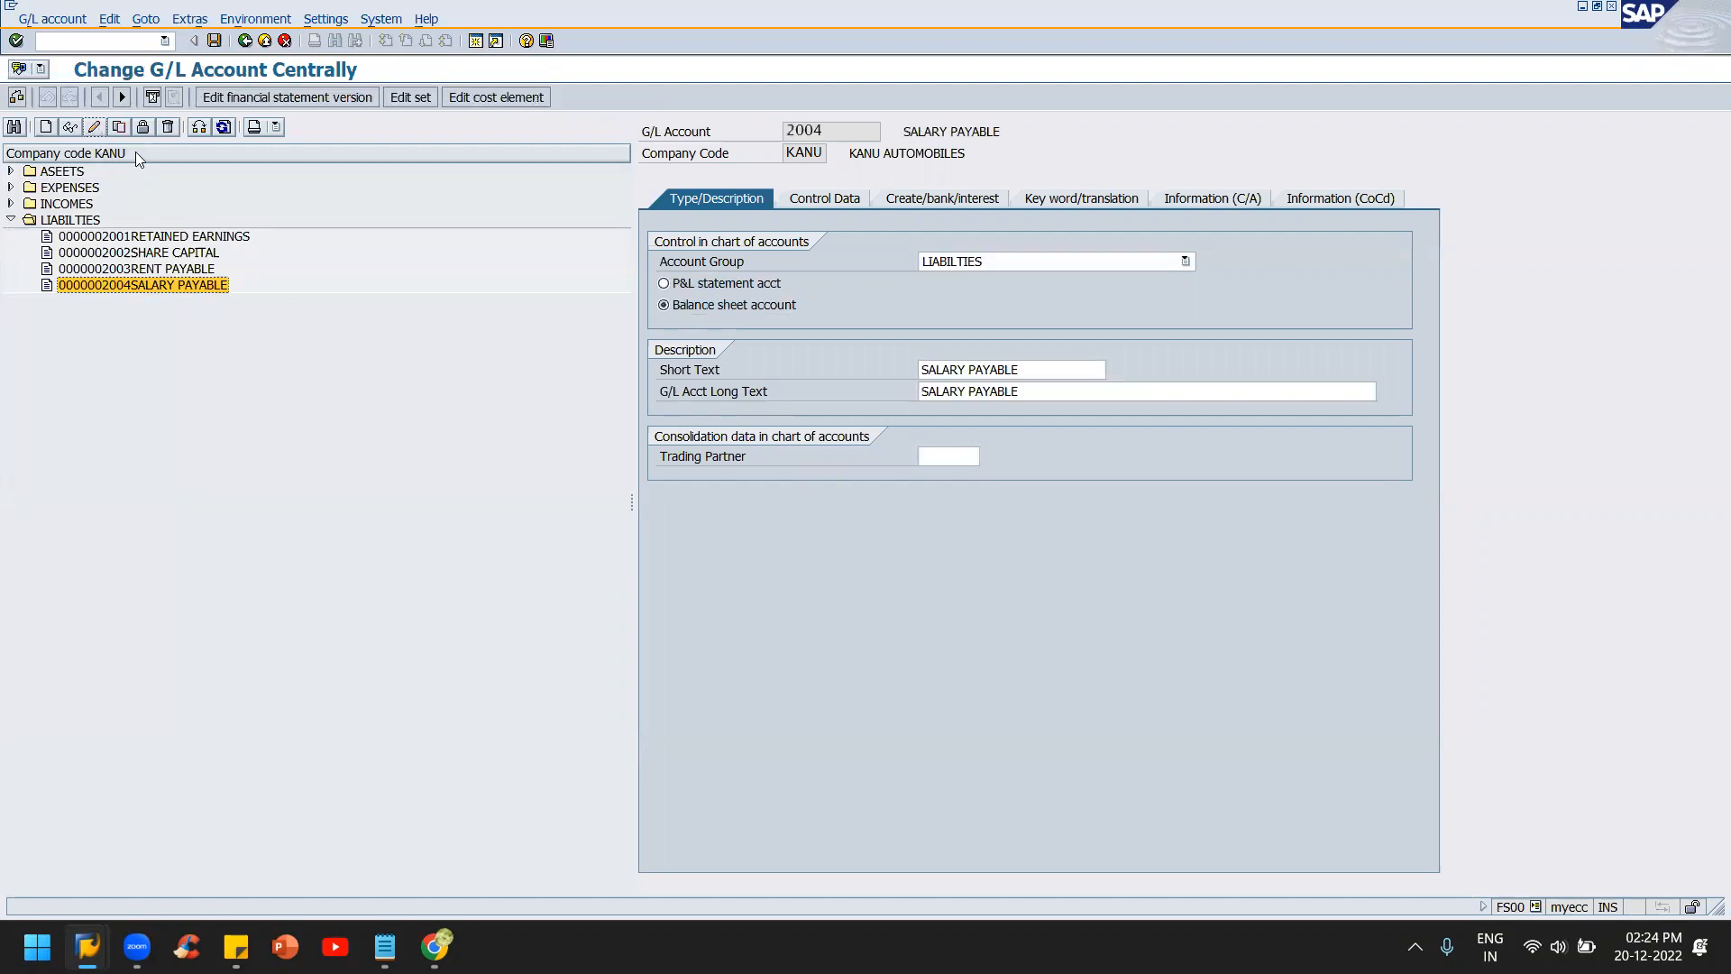
click(818, 199)
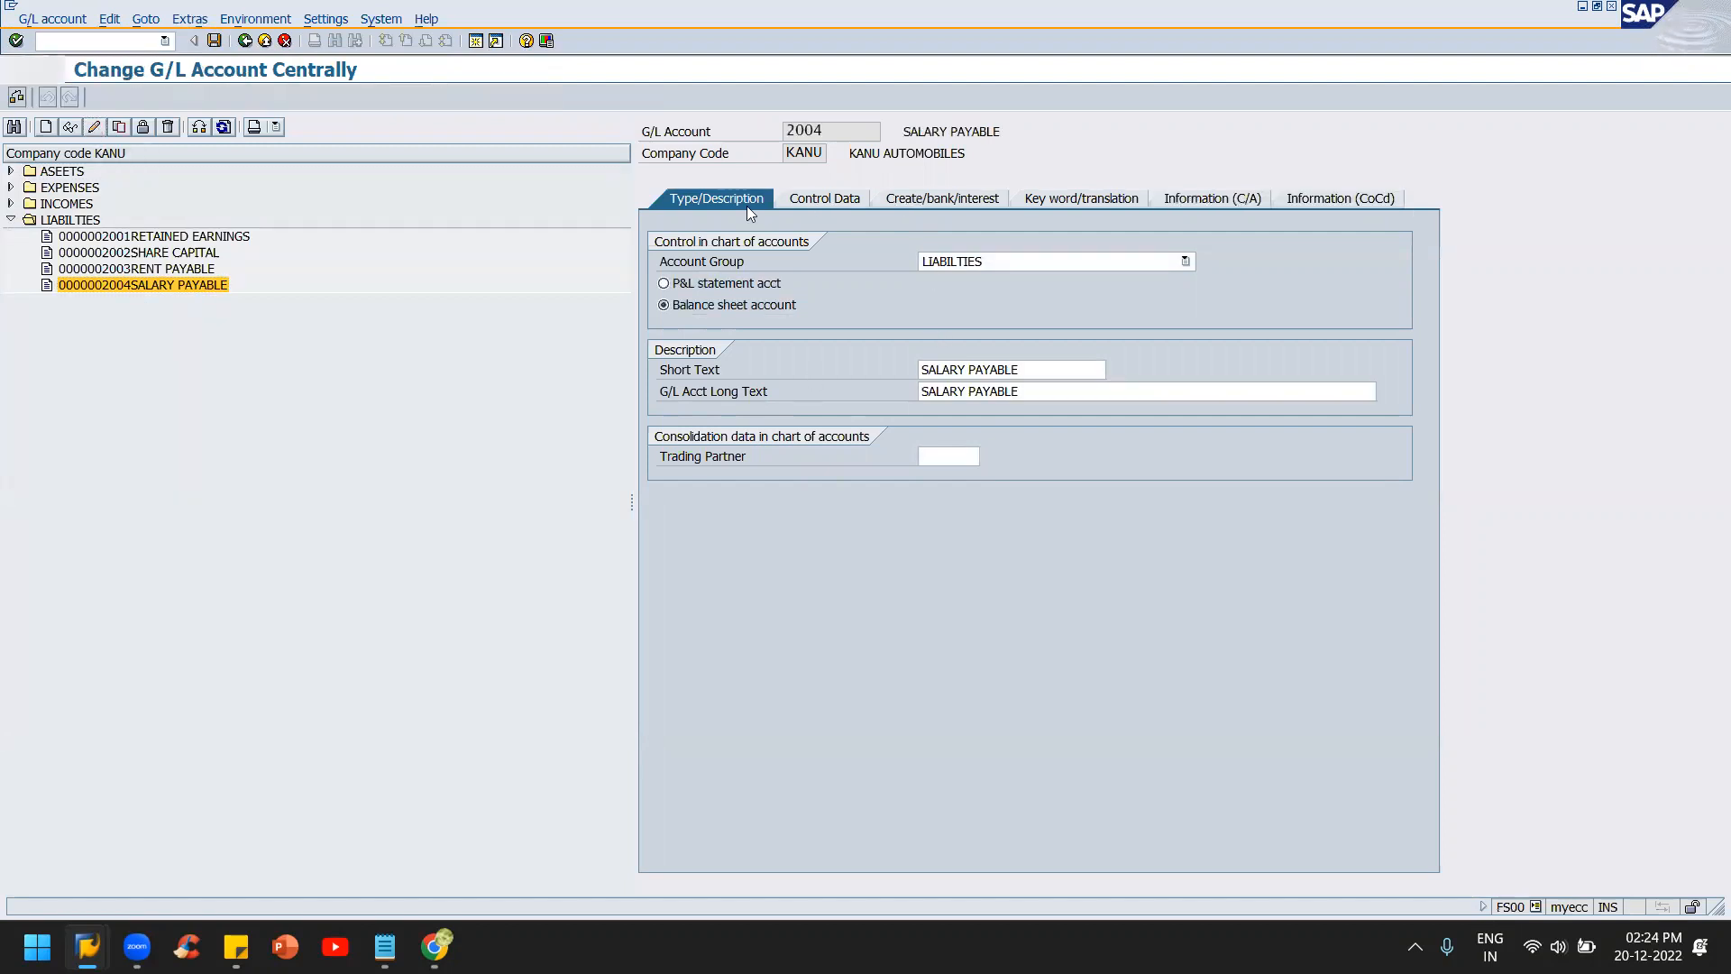
click(916, 200)
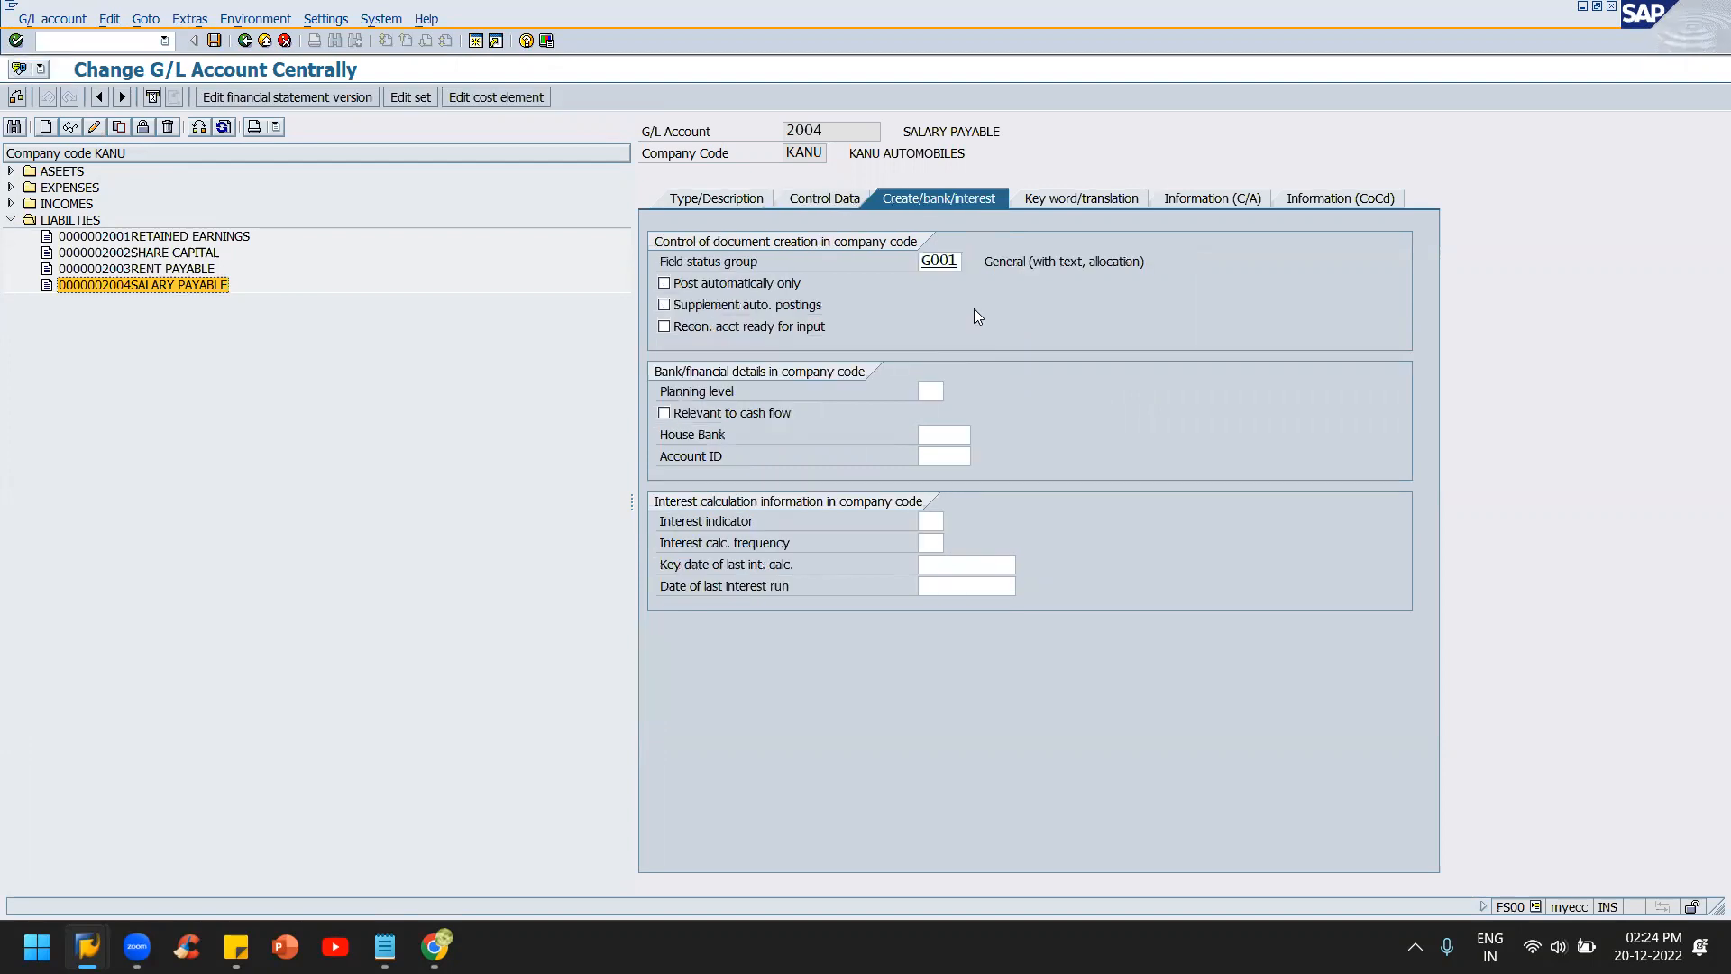
- Open field status group G001 of variant KANU, set Text to required entry and go to the additional account assignments
key(alt+Tab)
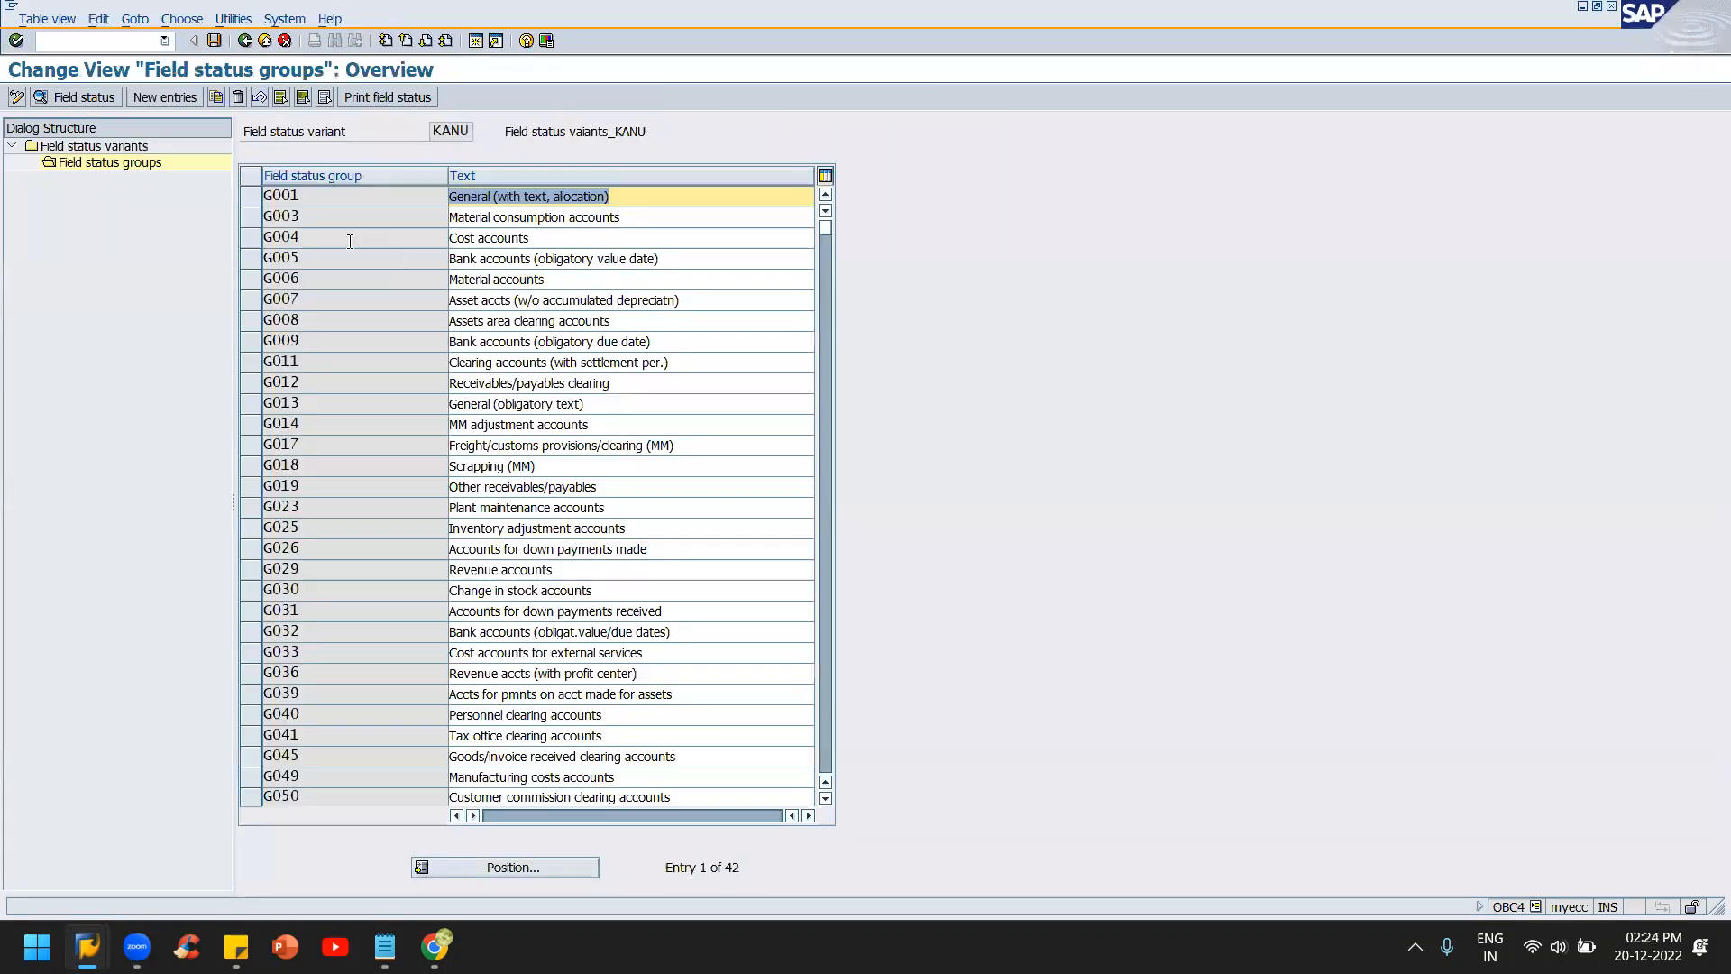
double_click(293, 195)
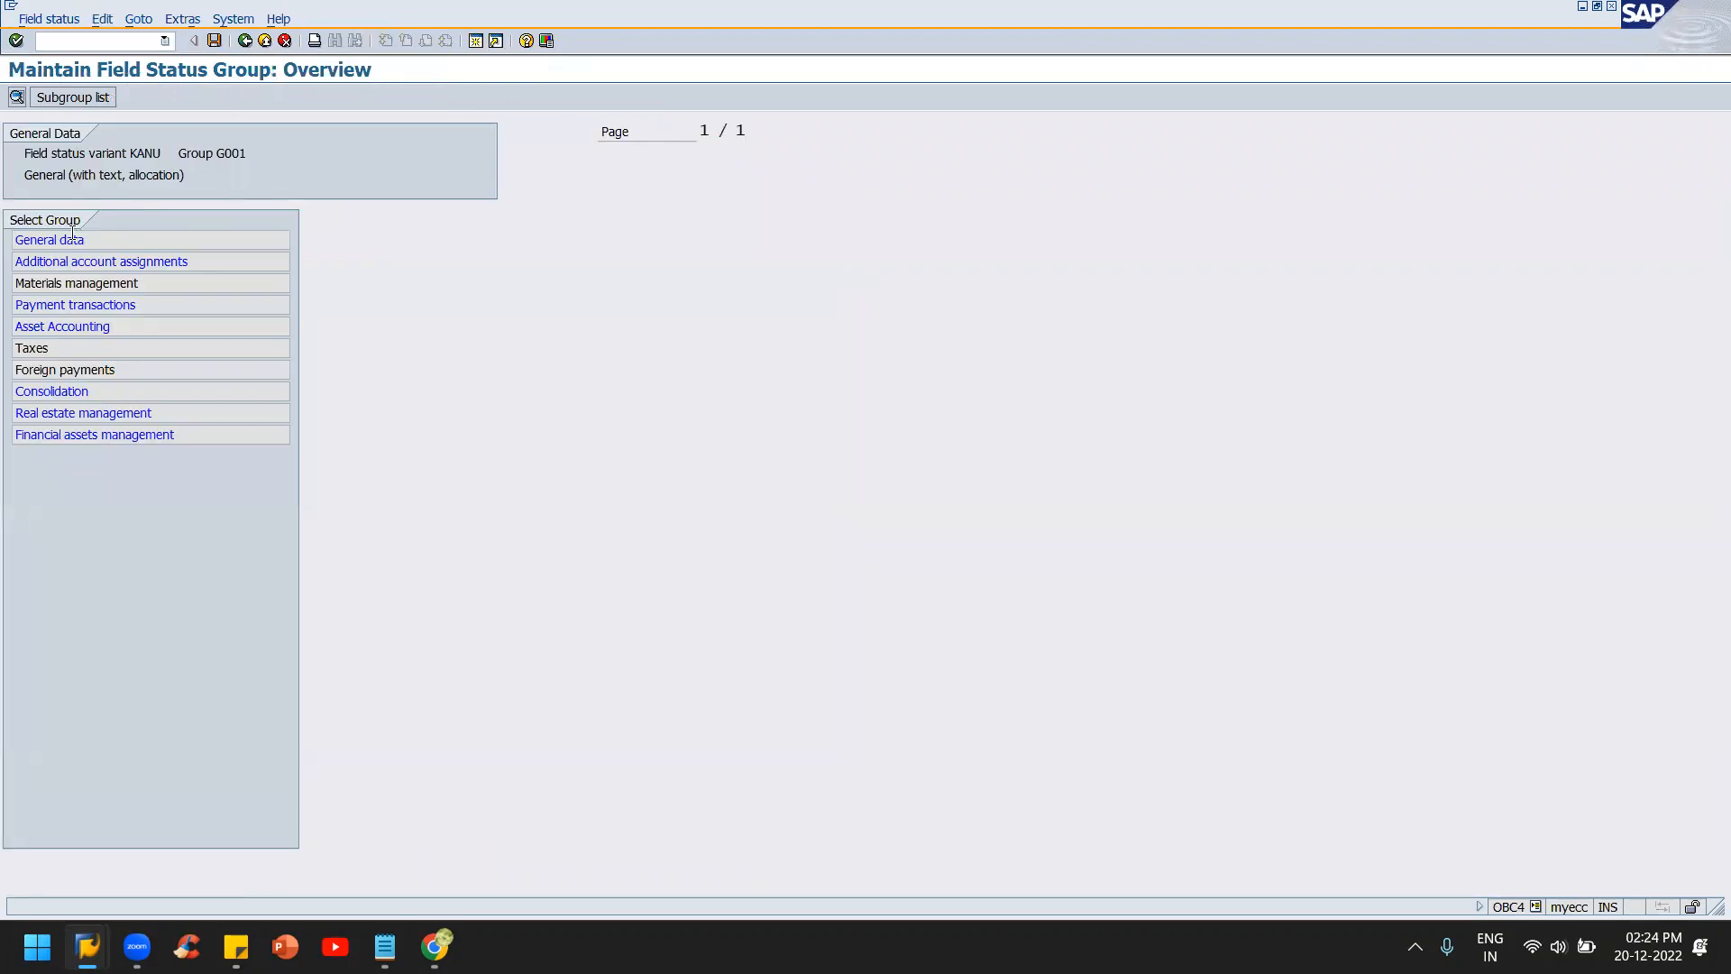
click(59, 239)
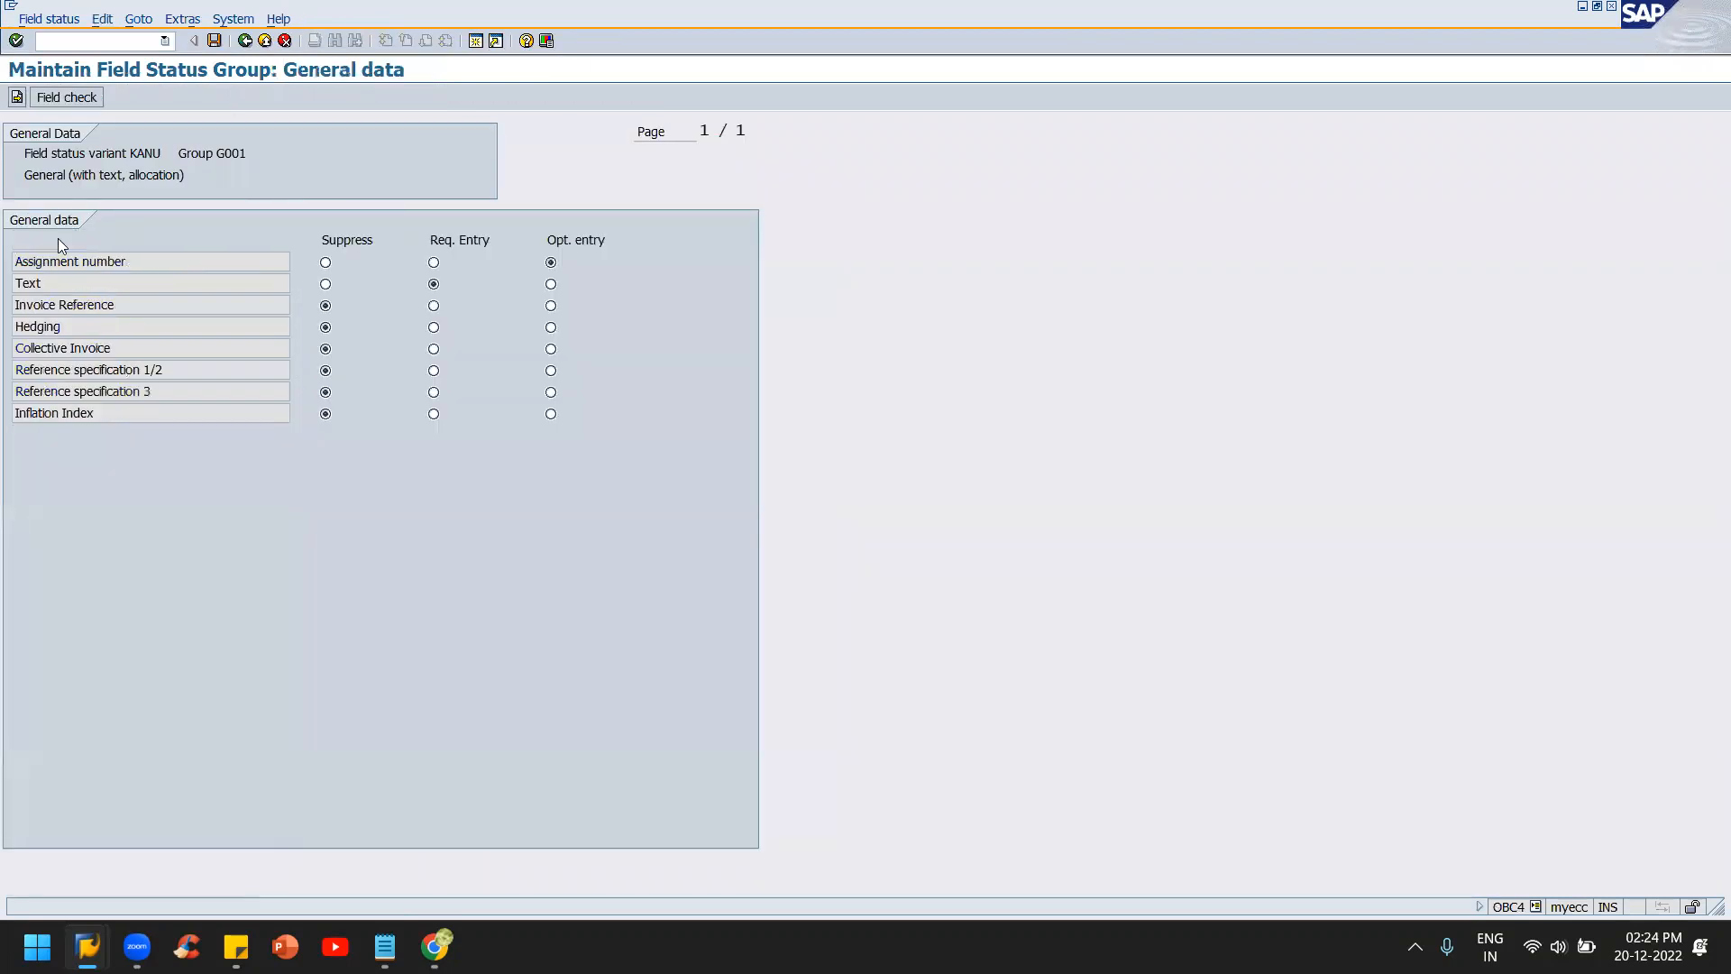
click(431, 282)
click(17, 96)
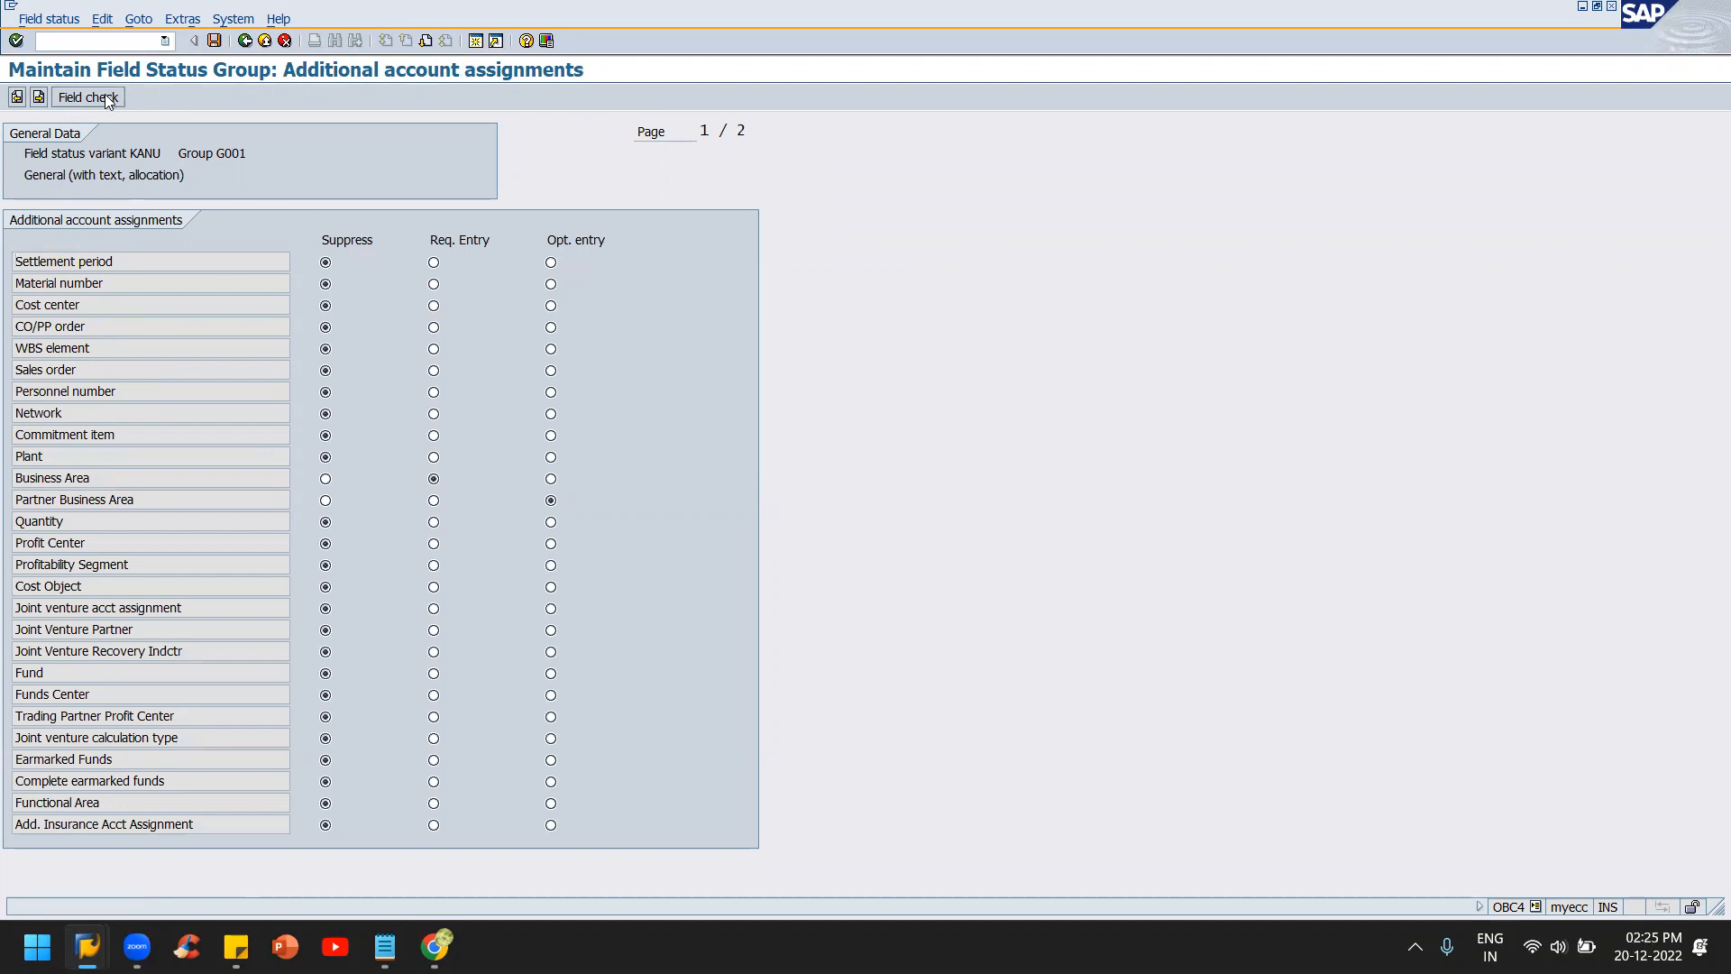
- Suppress the Own Bank, Bank Business Partners, Value date and Due Date fields in G001's payment transactions
click(39, 97)
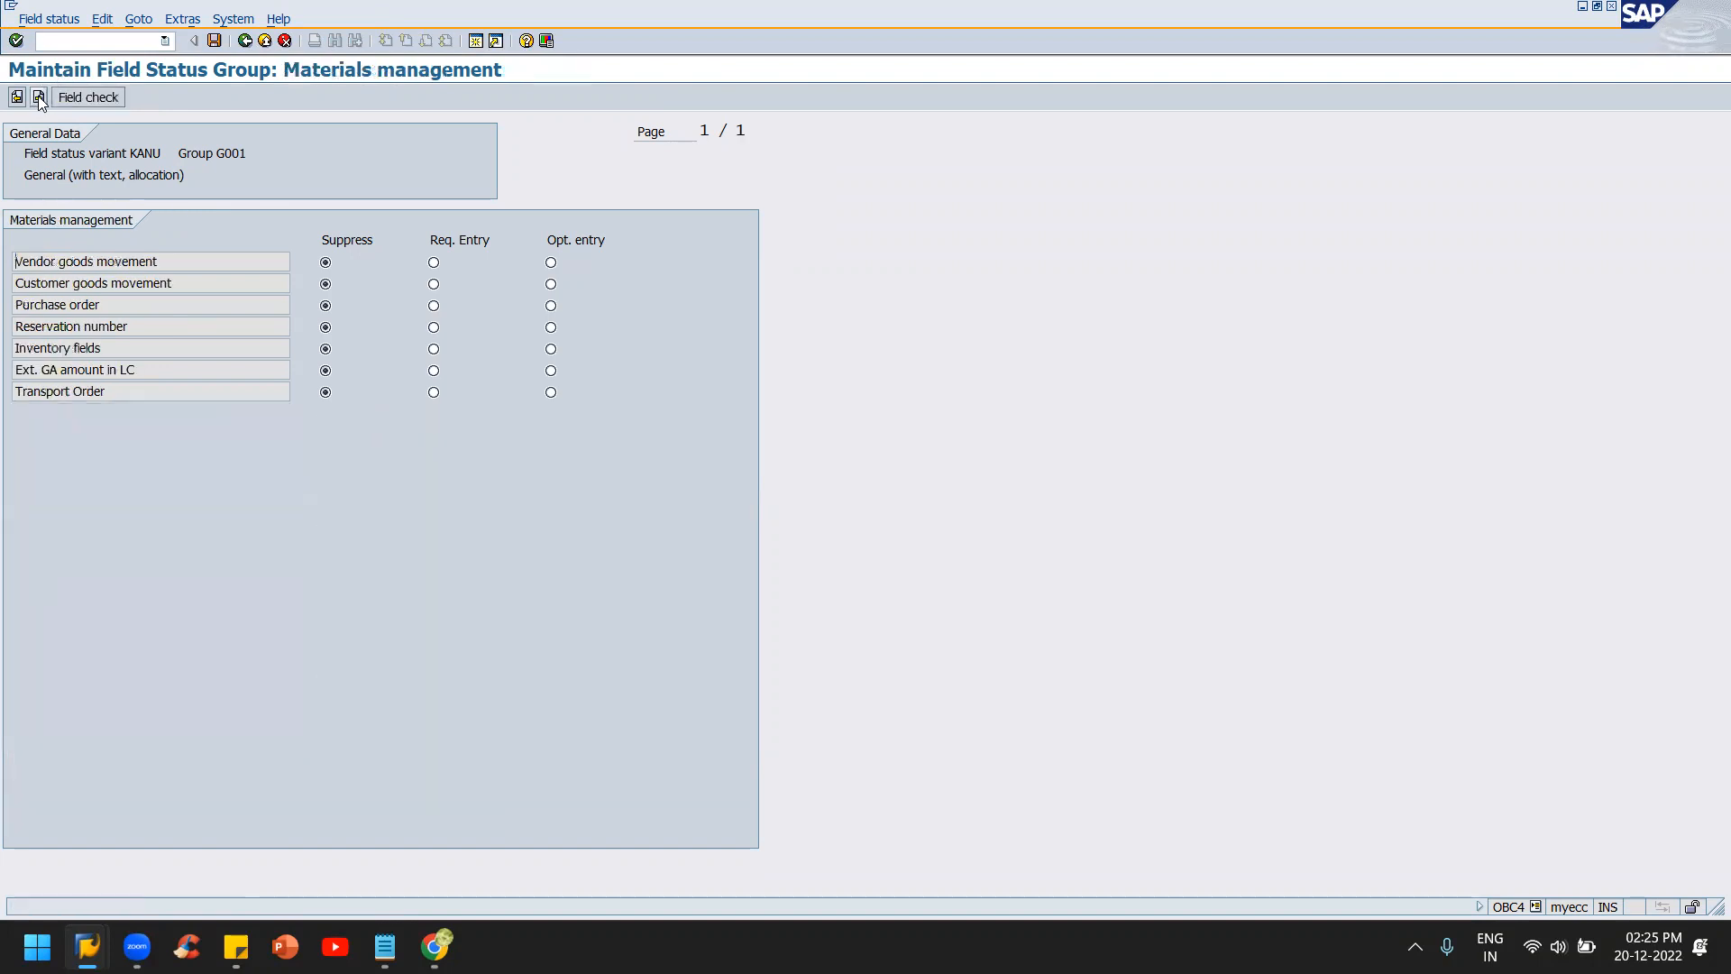
click(39, 97)
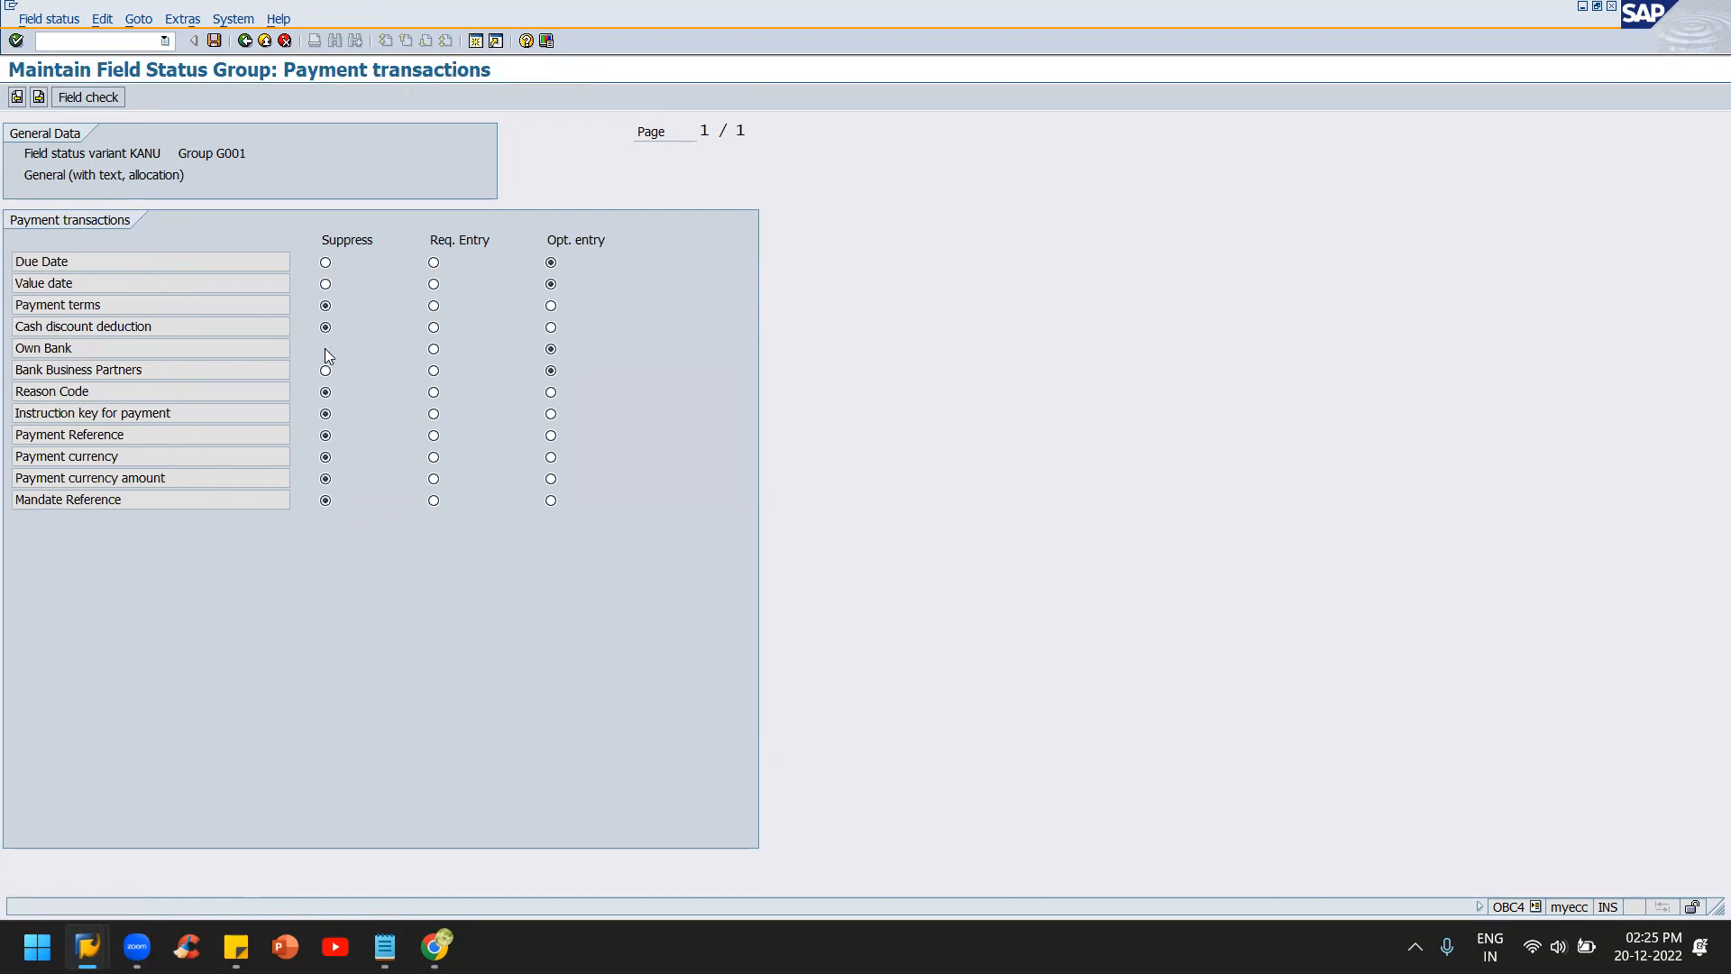
click(324, 372)
click(326, 285)
click(326, 263)
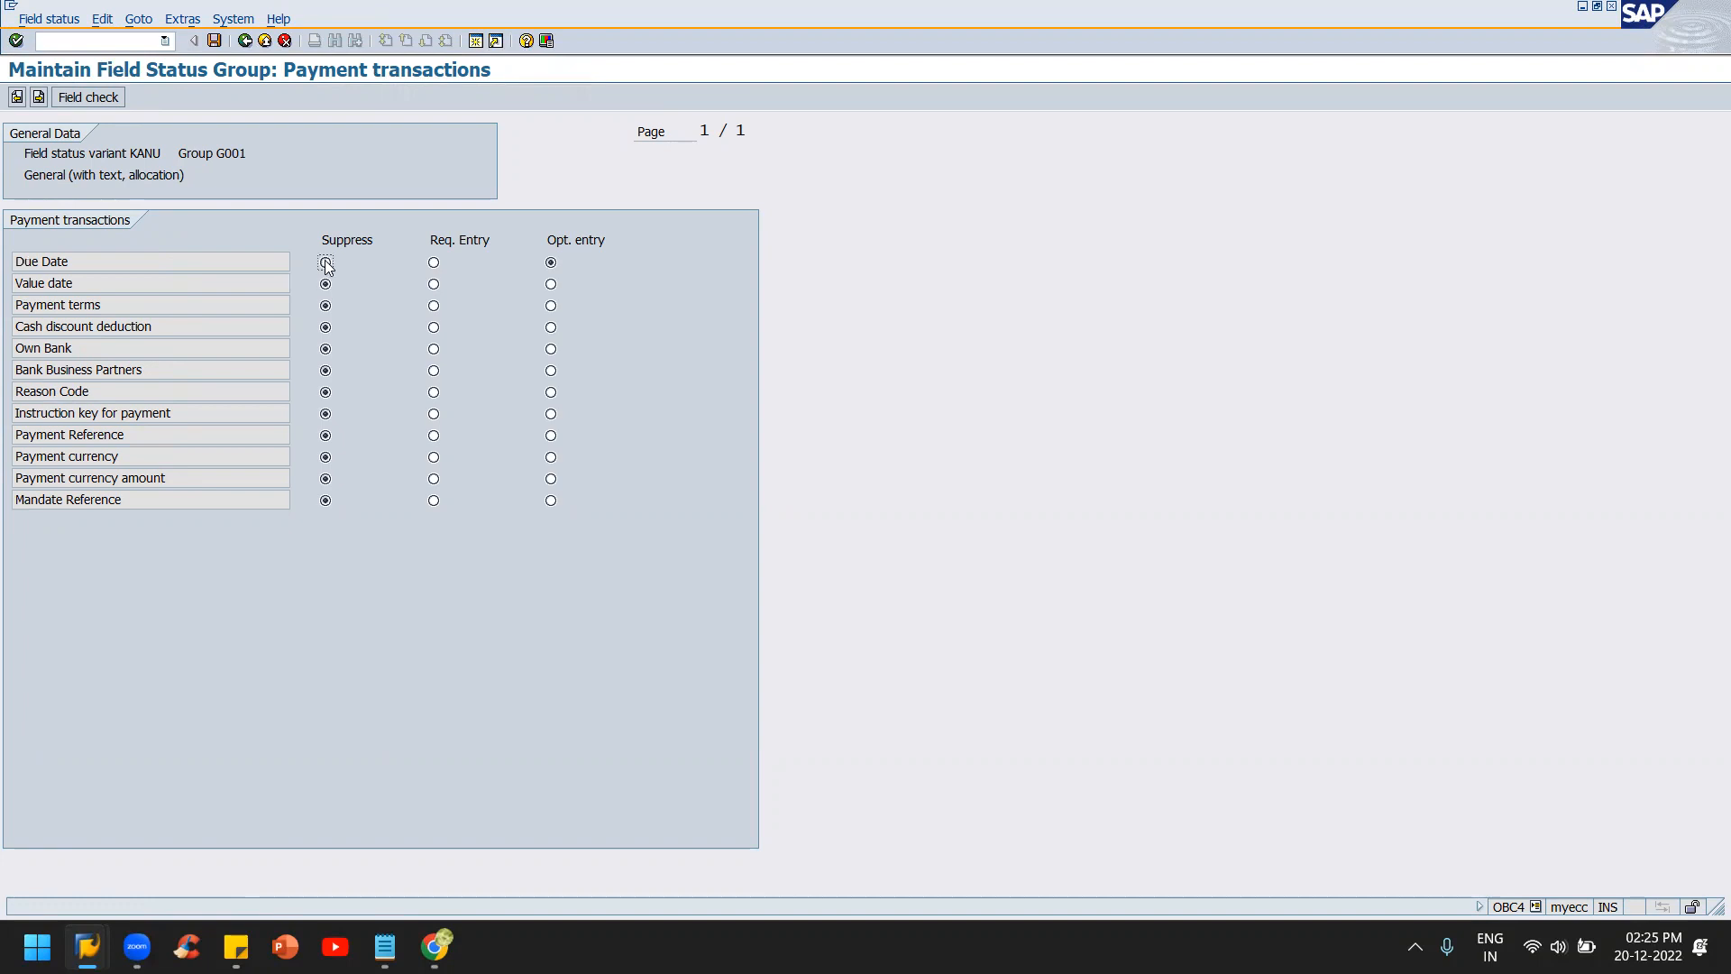
- Review G001's remaining field settings, from asset accounting and foreign payments through to financial assets management
click(41, 96)
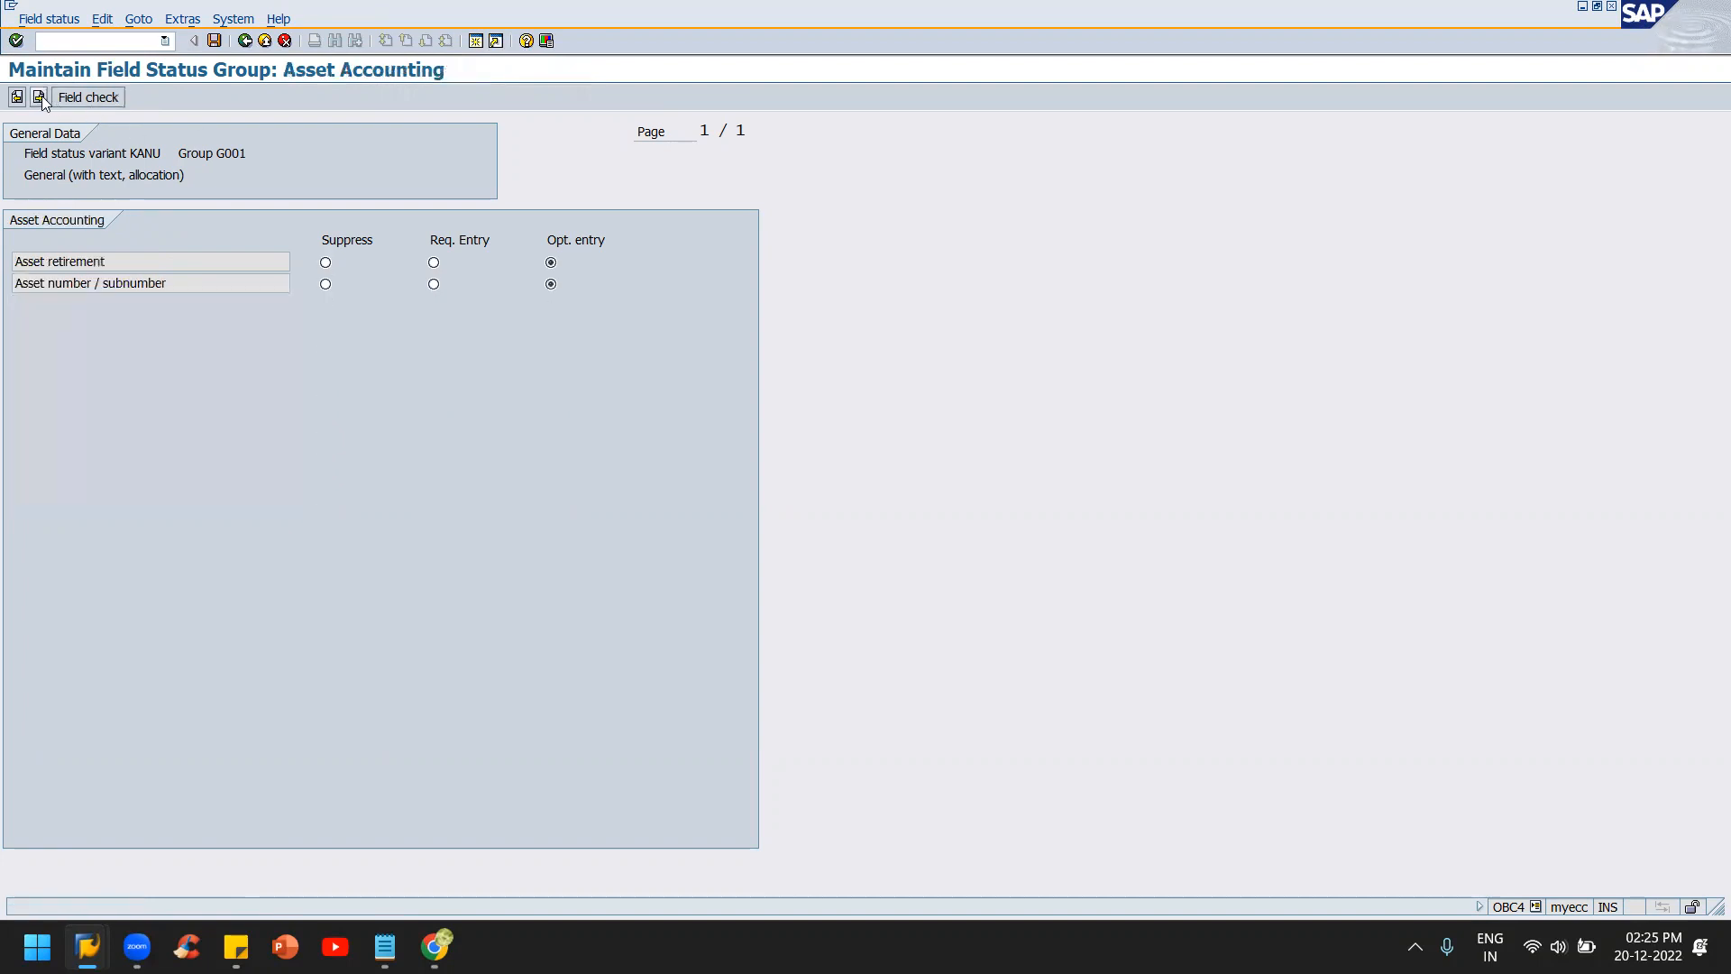
click(41, 97)
click(41, 97)
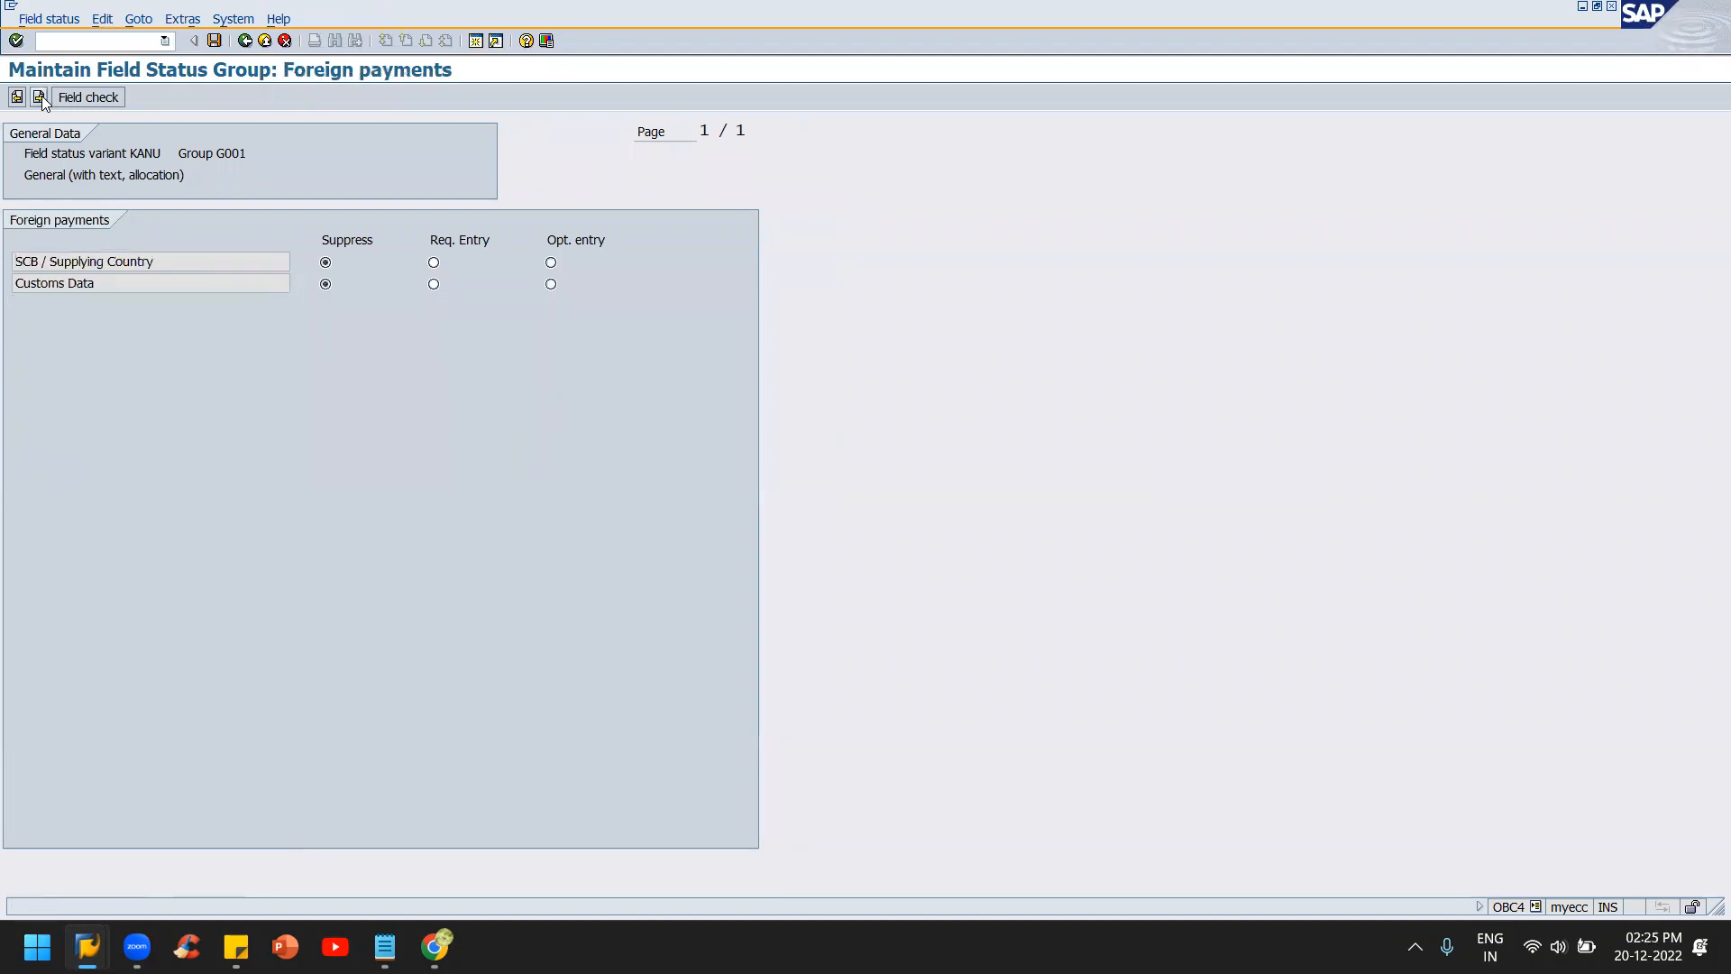
click(41, 97)
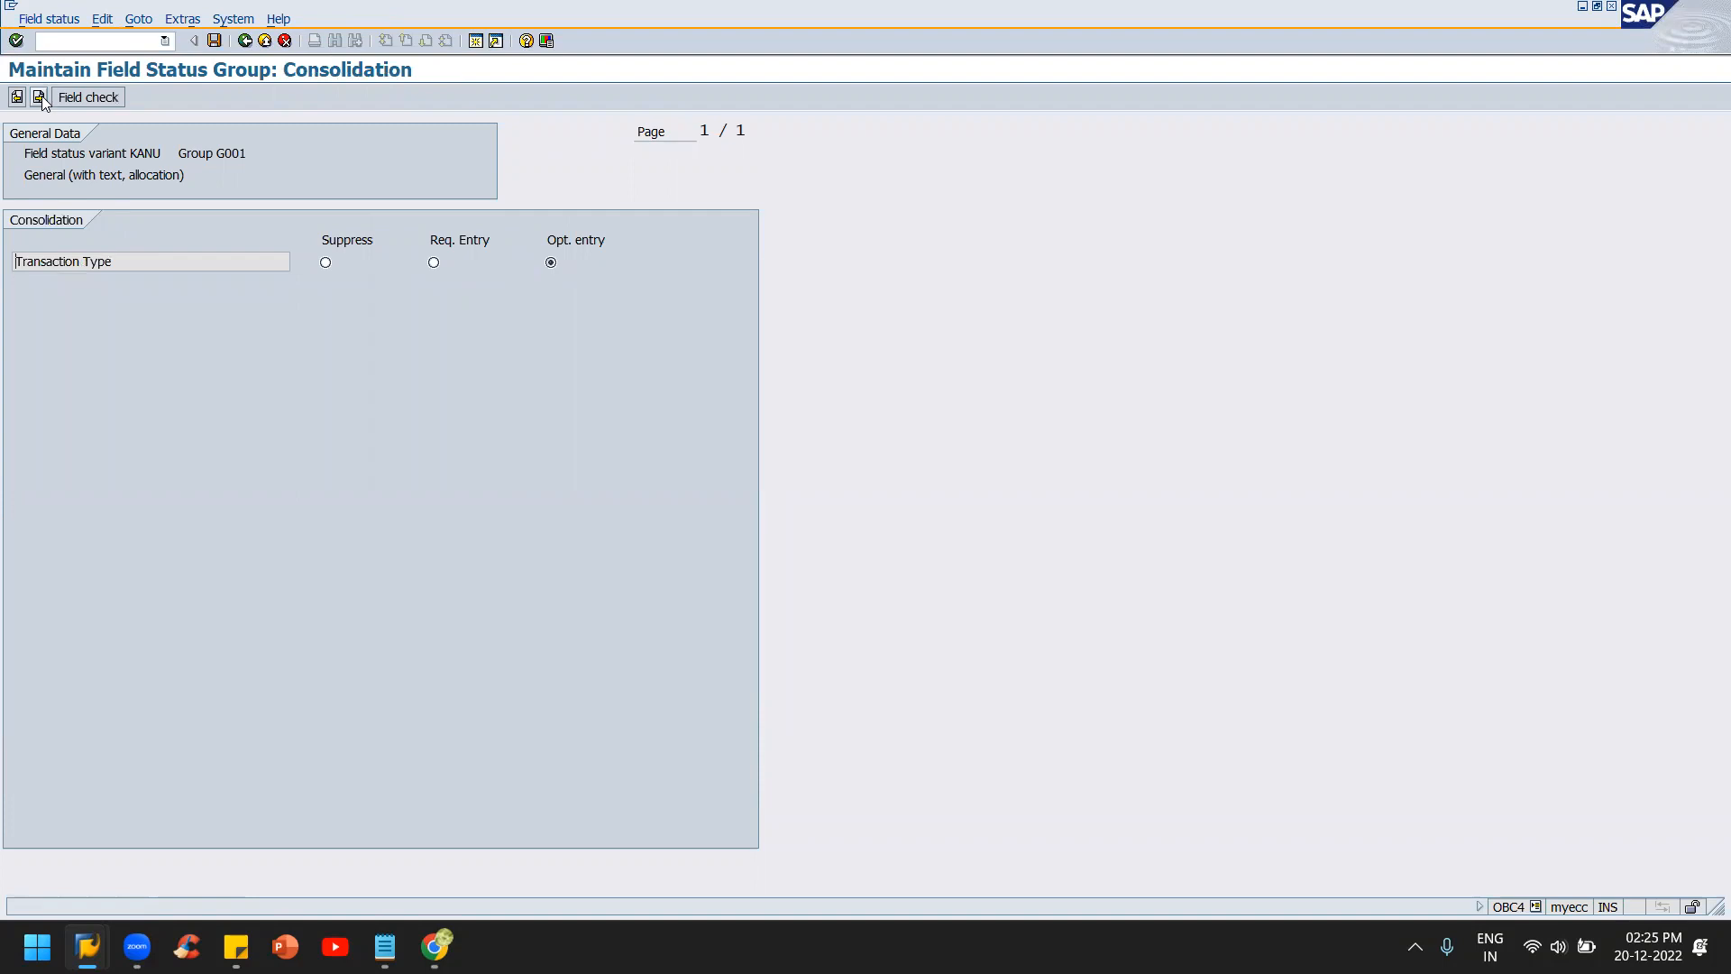
click(41, 97)
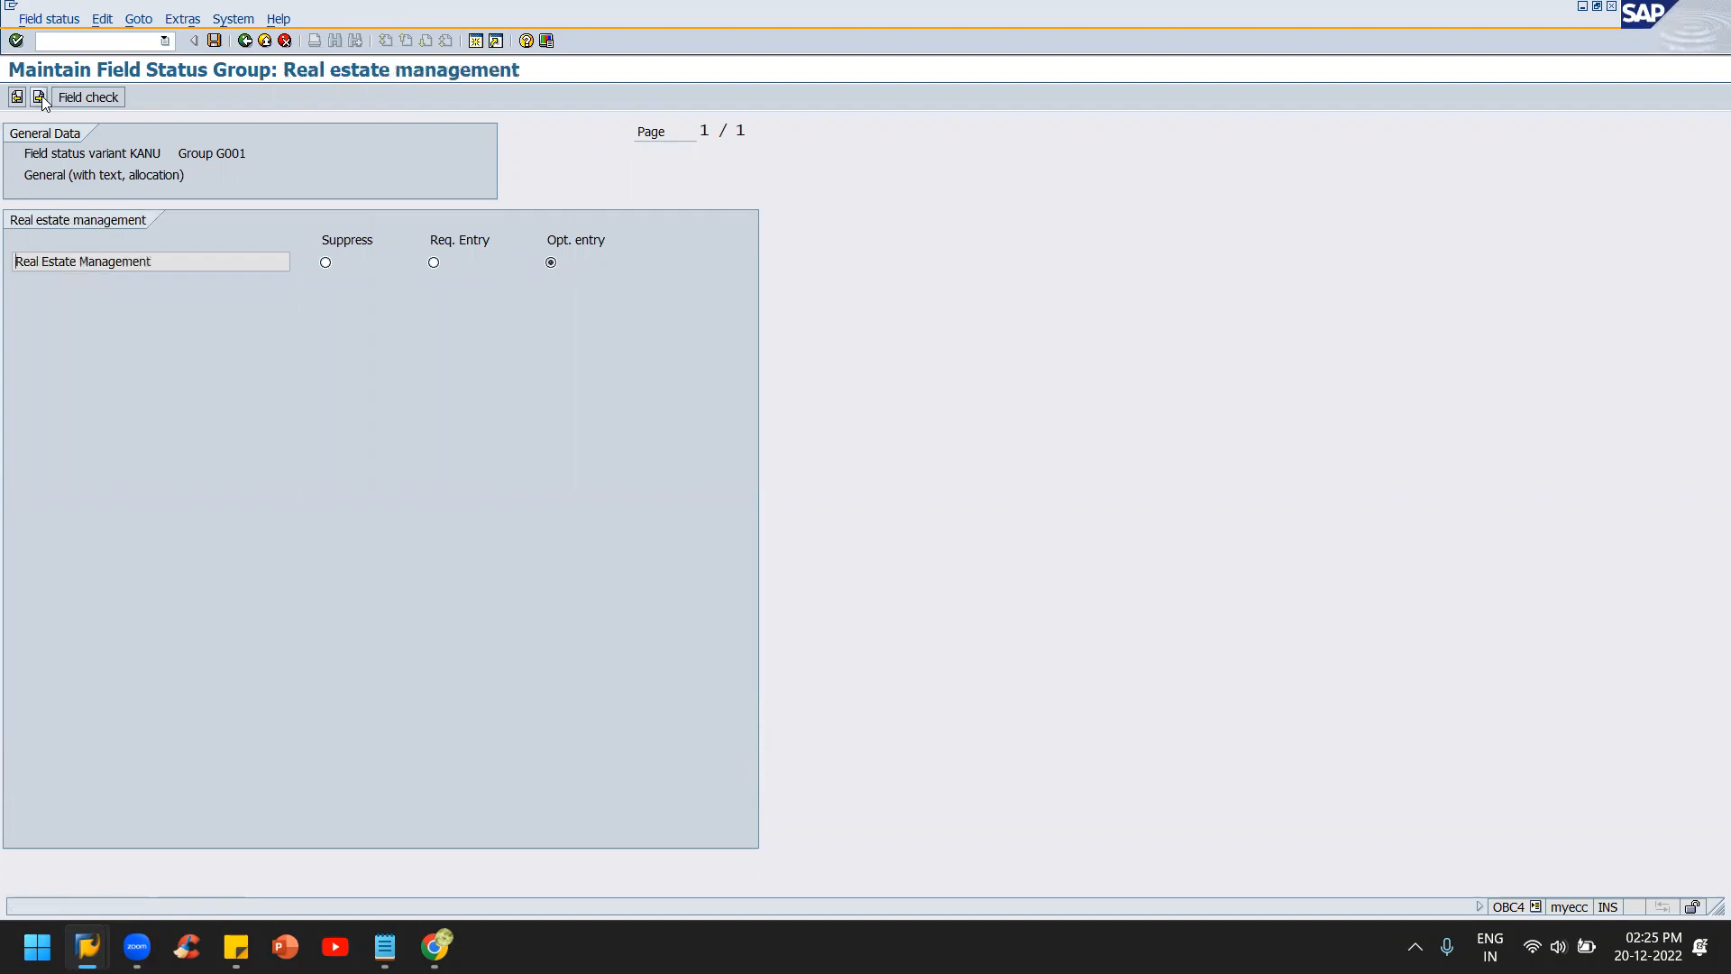
click(41, 97)
click(42, 97)
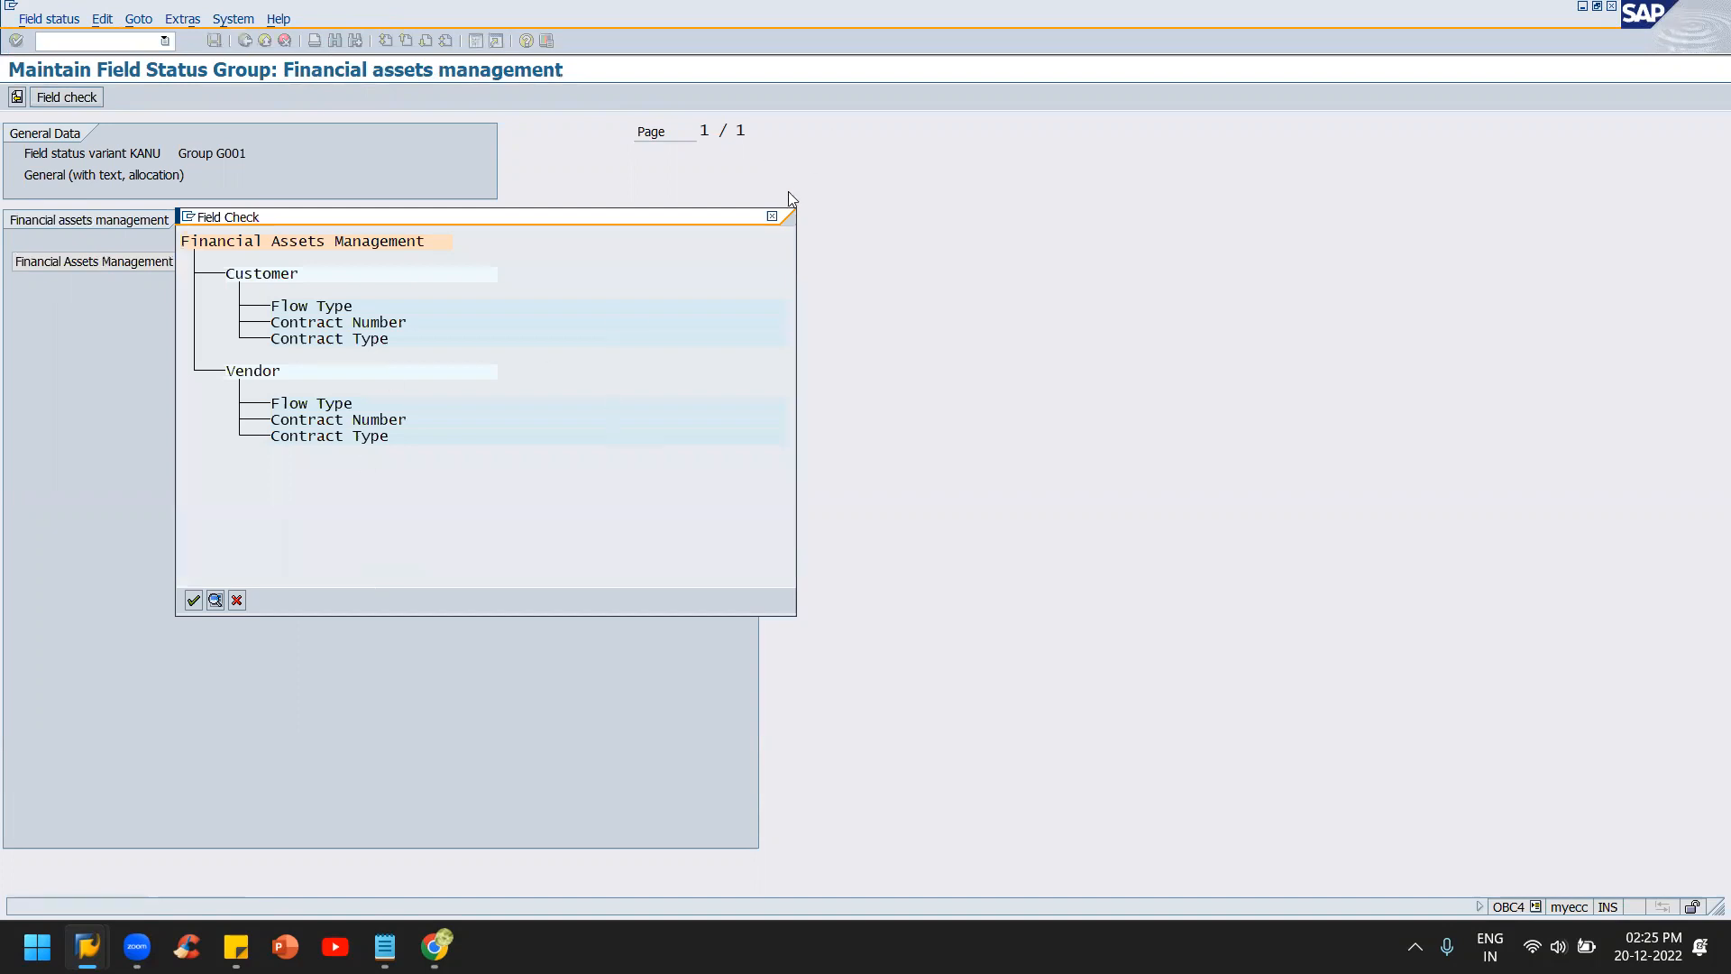
click(772, 216)
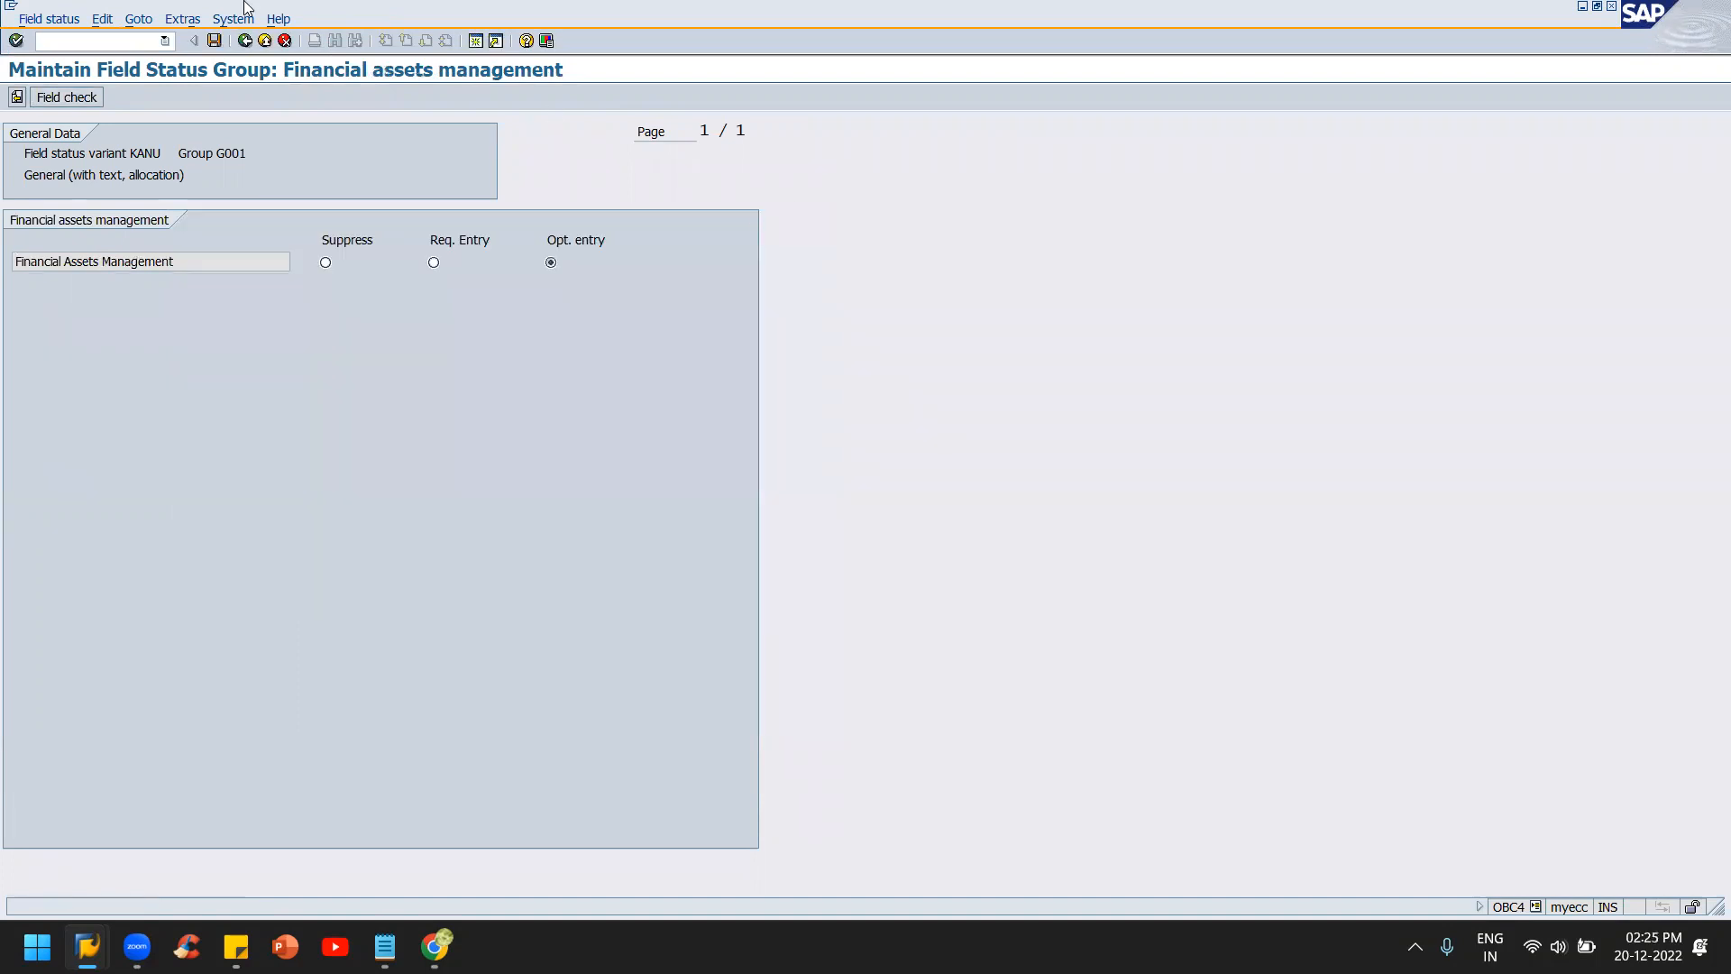
- Save the field status group changes under the proposed customizing request and return to SAP Easy Access
click(214, 41)
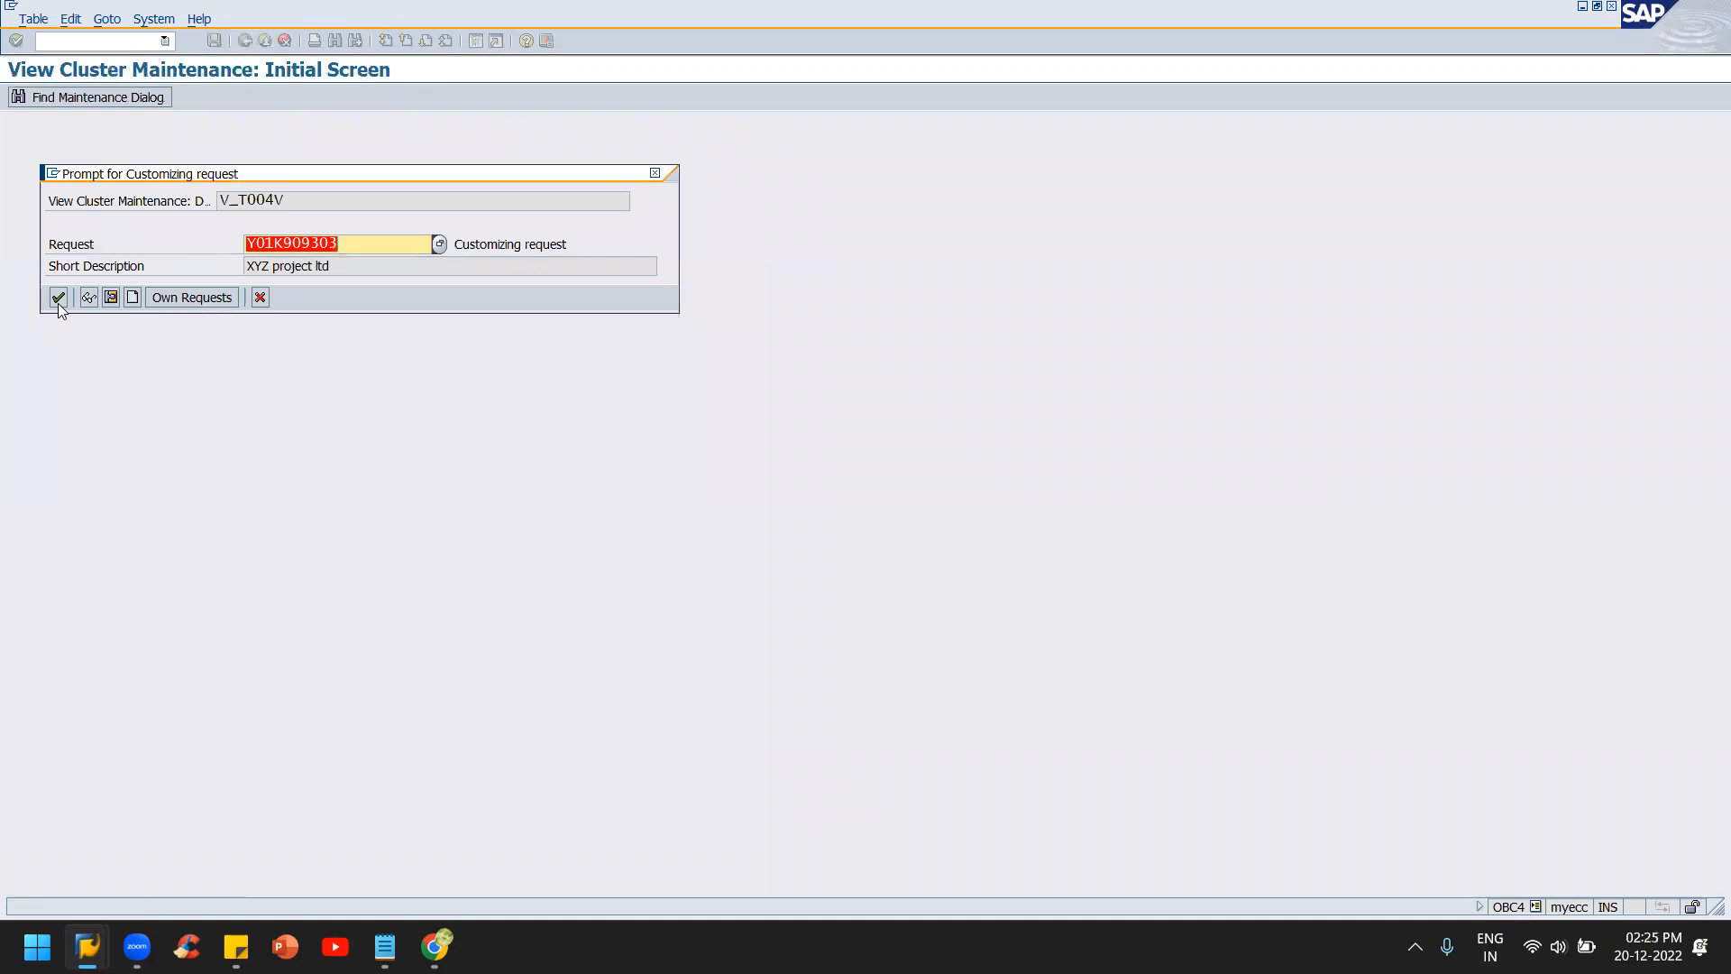
click(58, 300)
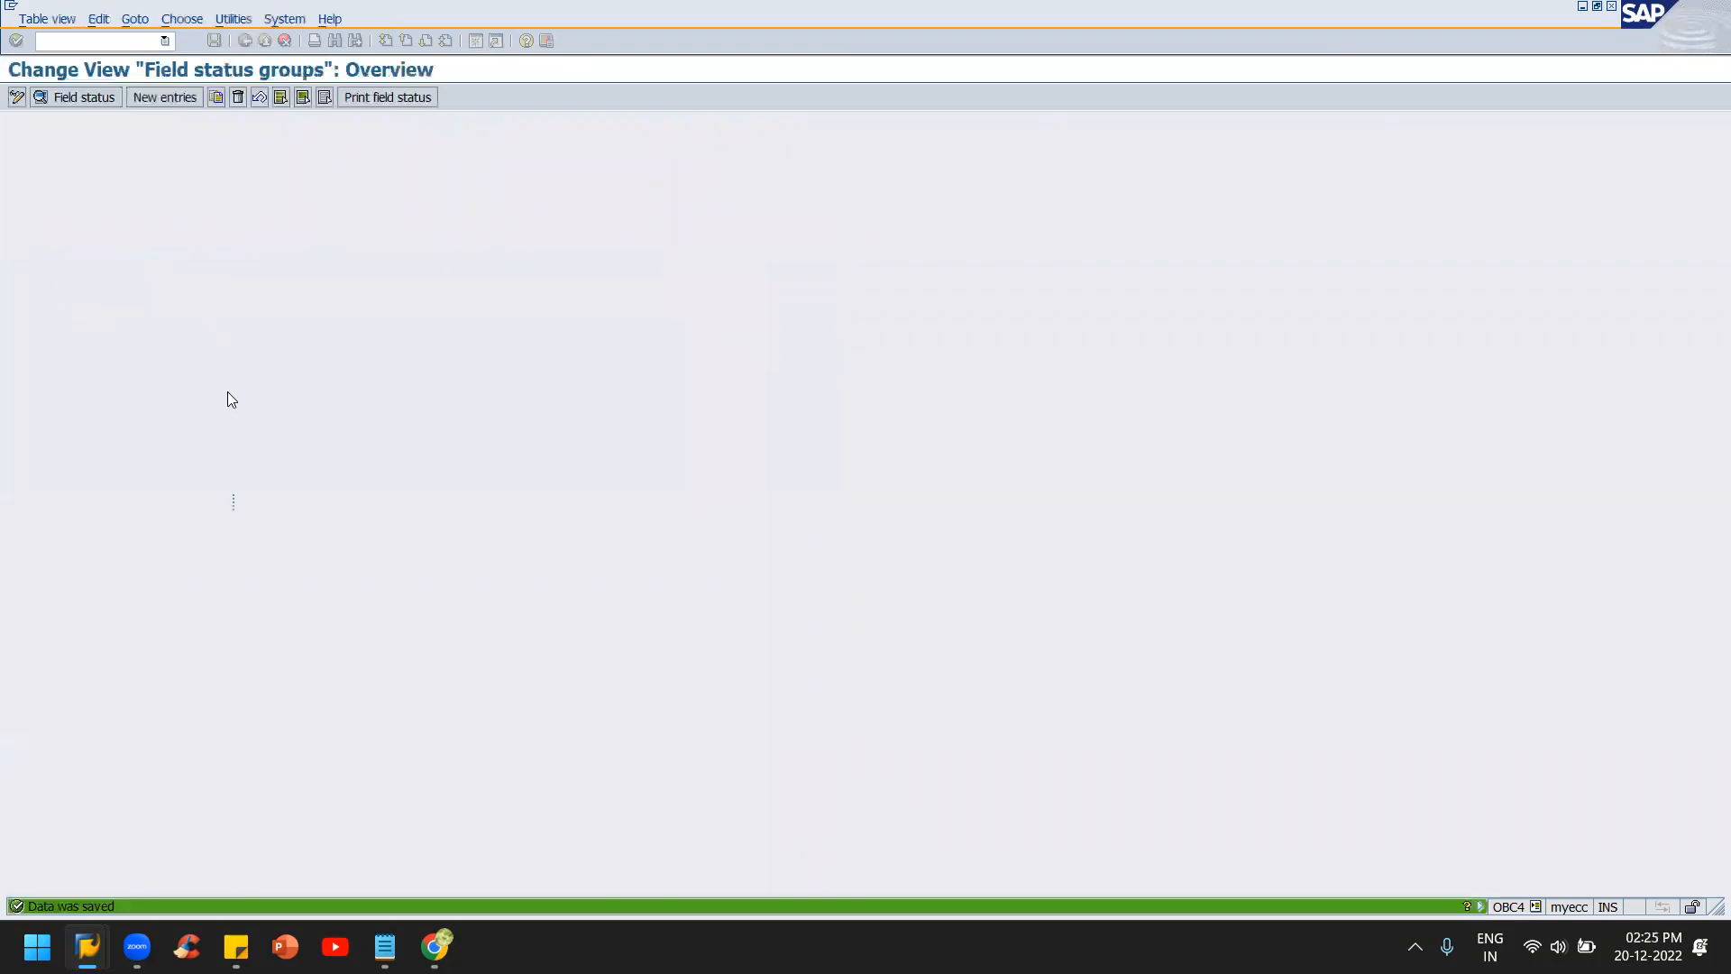
key(F3)
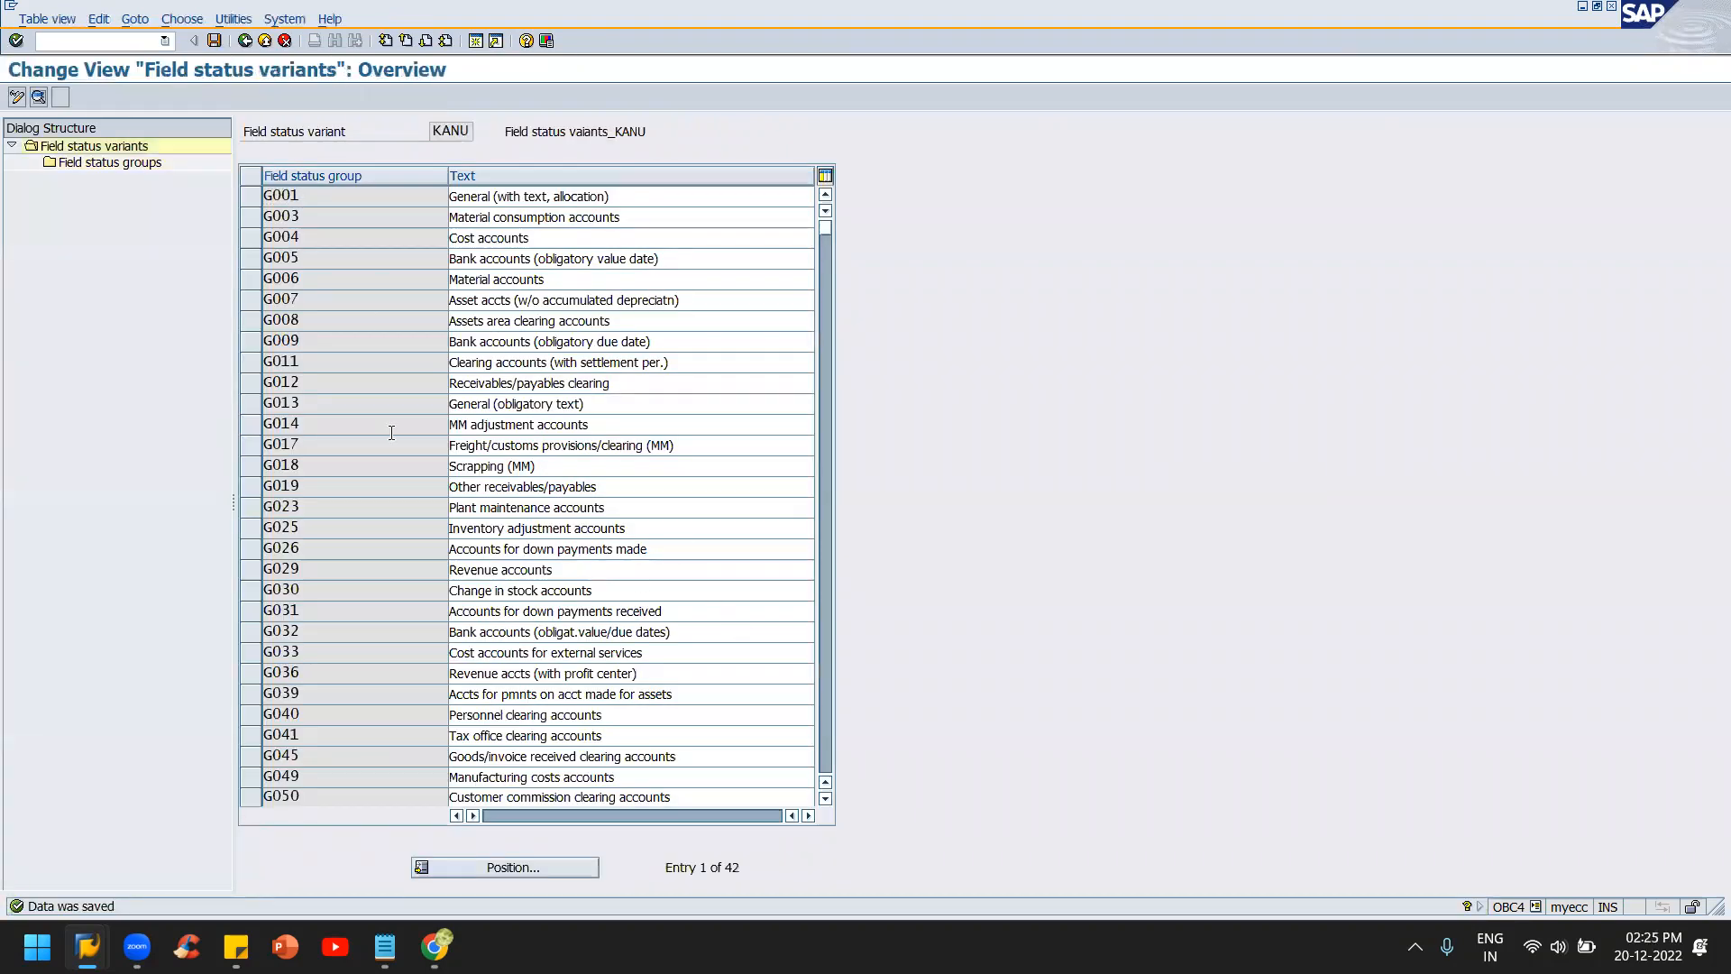
key(F3)
key(F3)
- Open the details of document type SA, G/L account document, in transaction OBA7
text(ob)
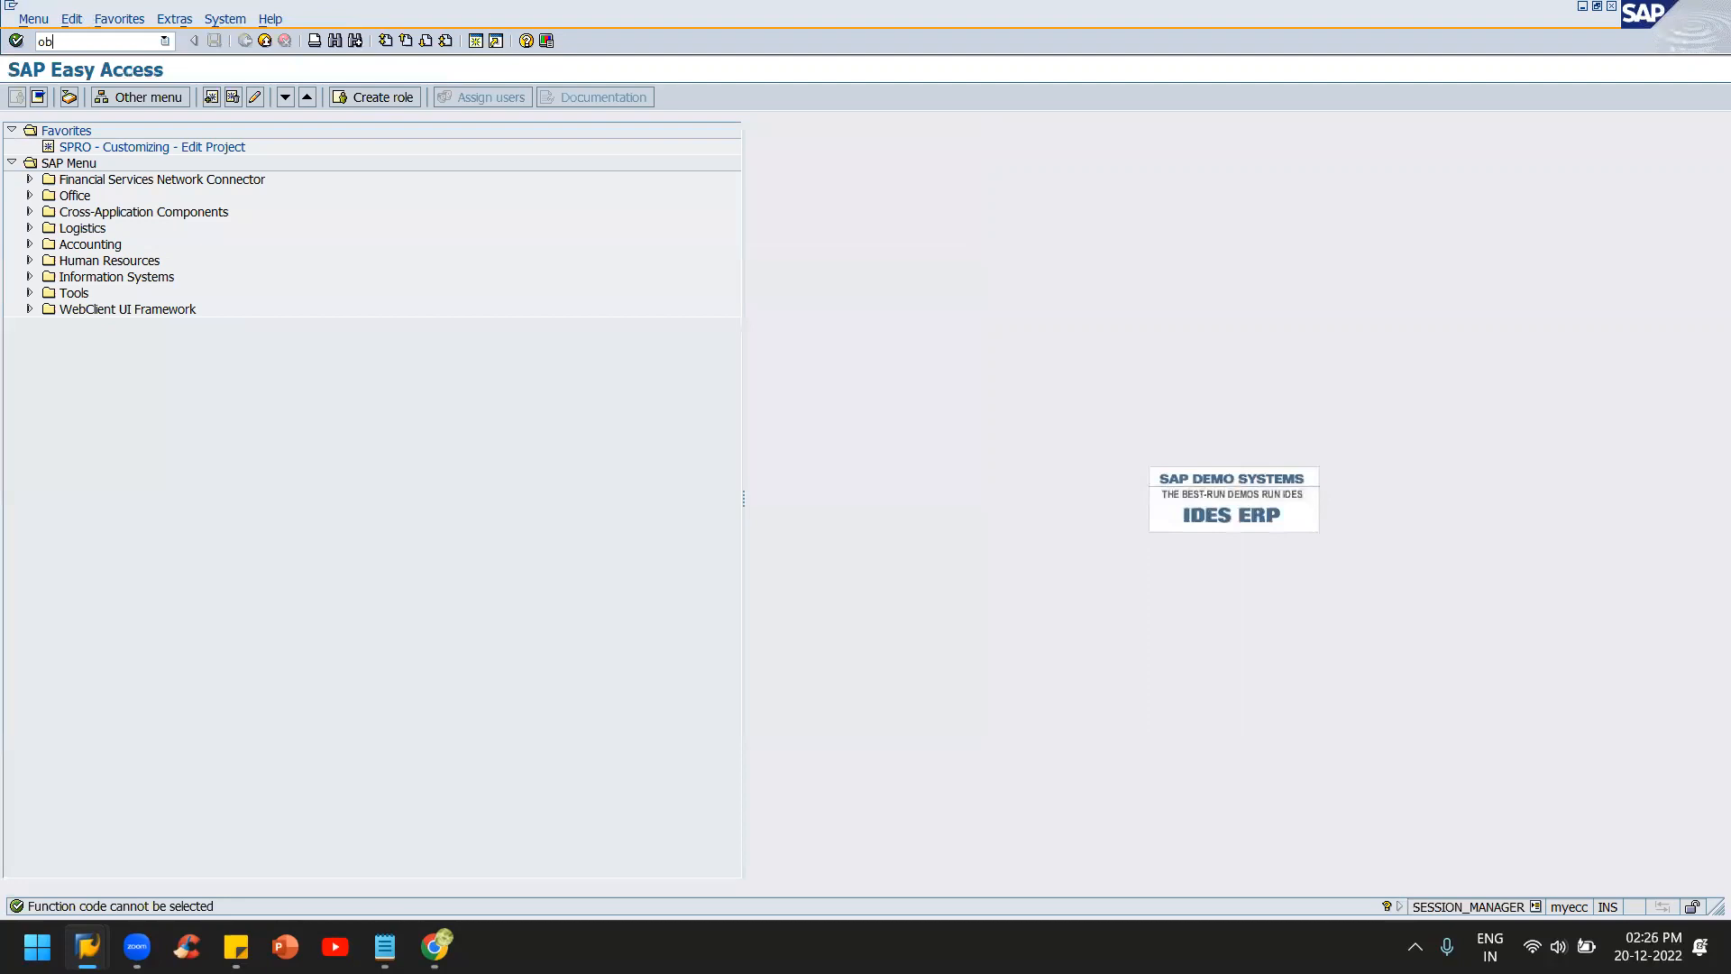
text(a7)
key(Return)
scroll(77, 352, down, 9)
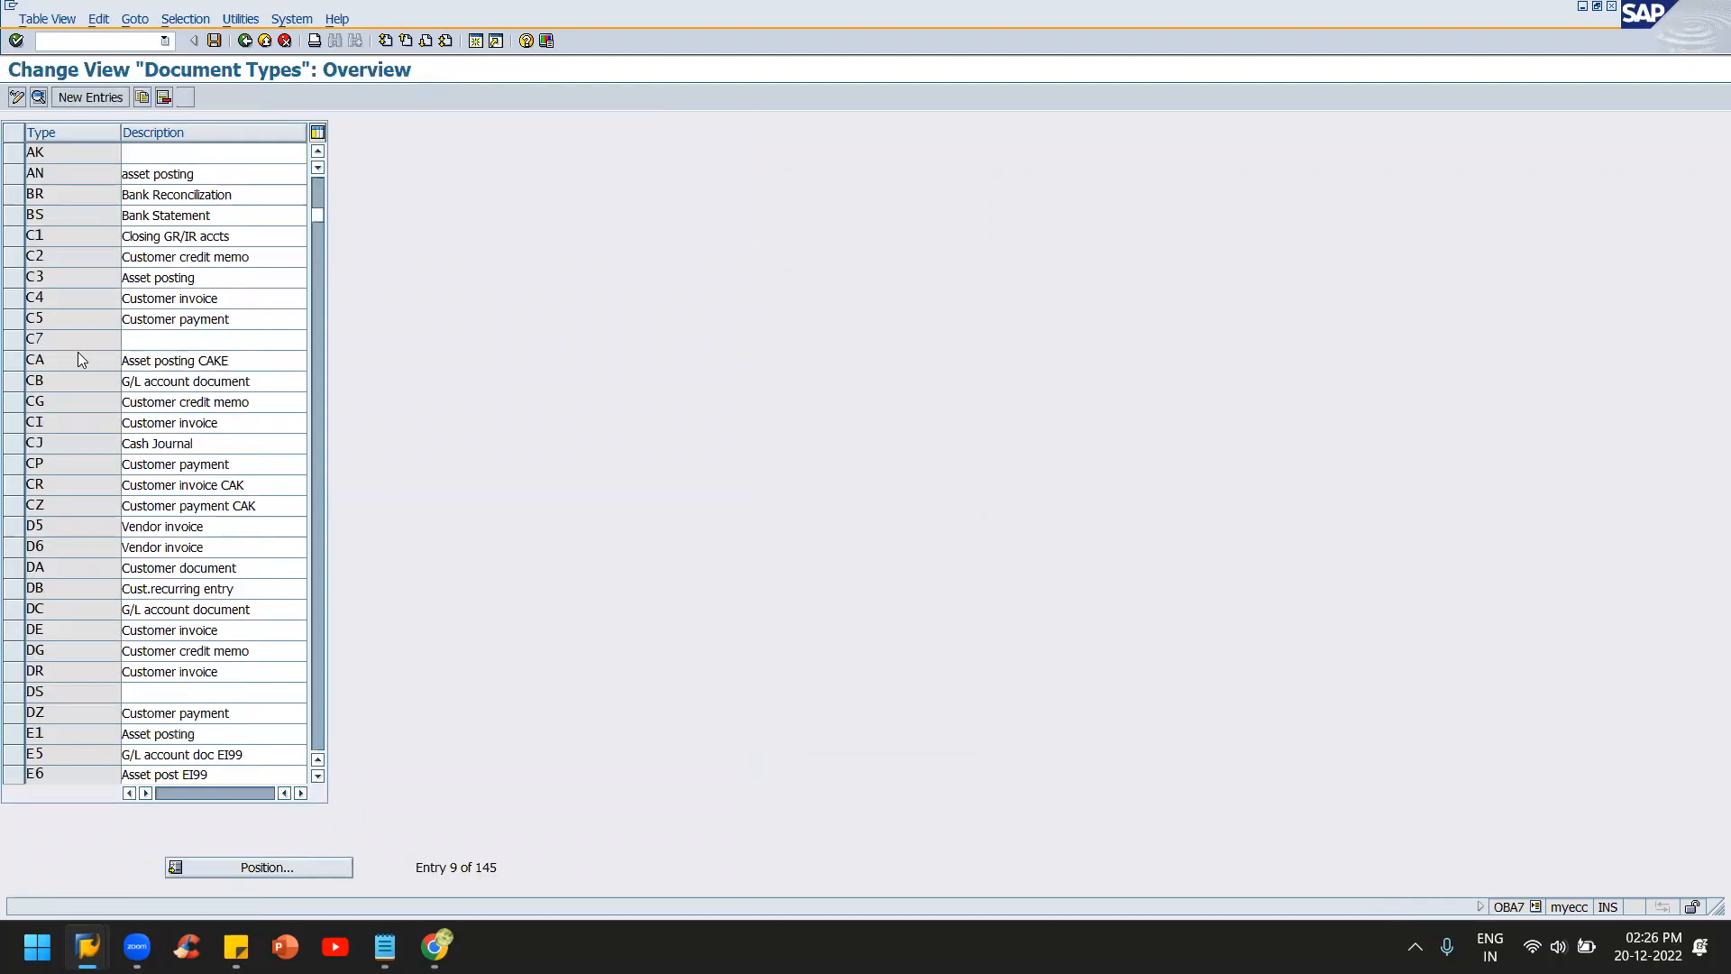
scroll(94, 581, down, 4)
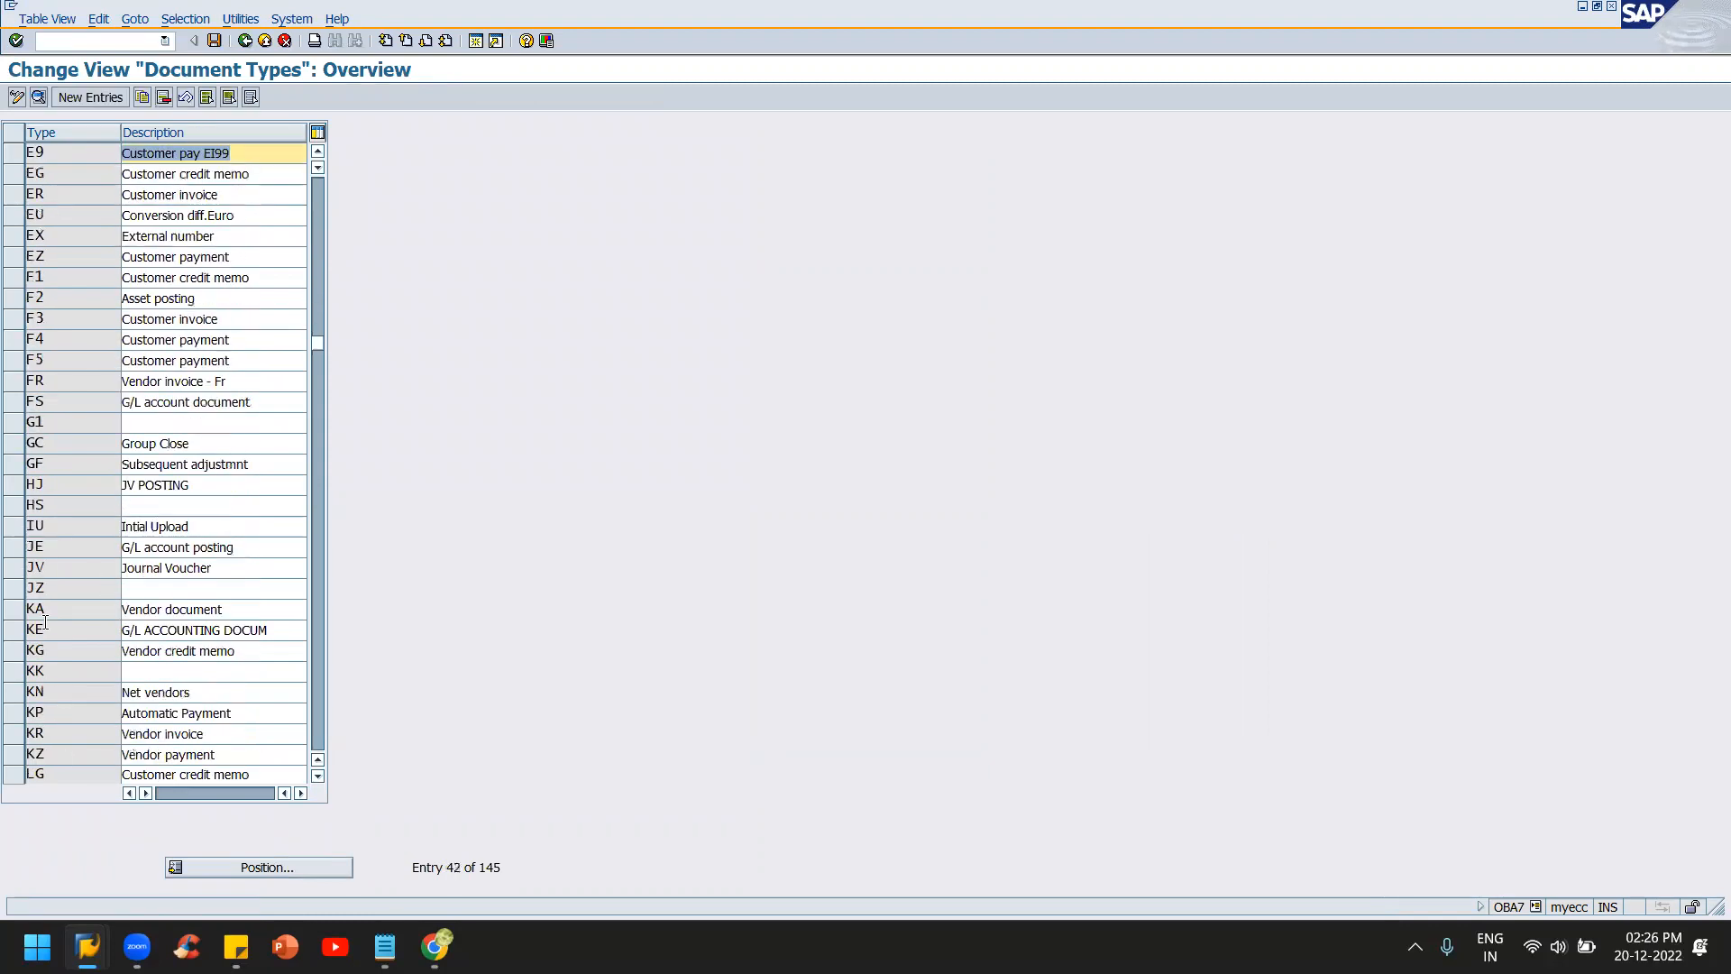
scroll(165, 583, down, 15)
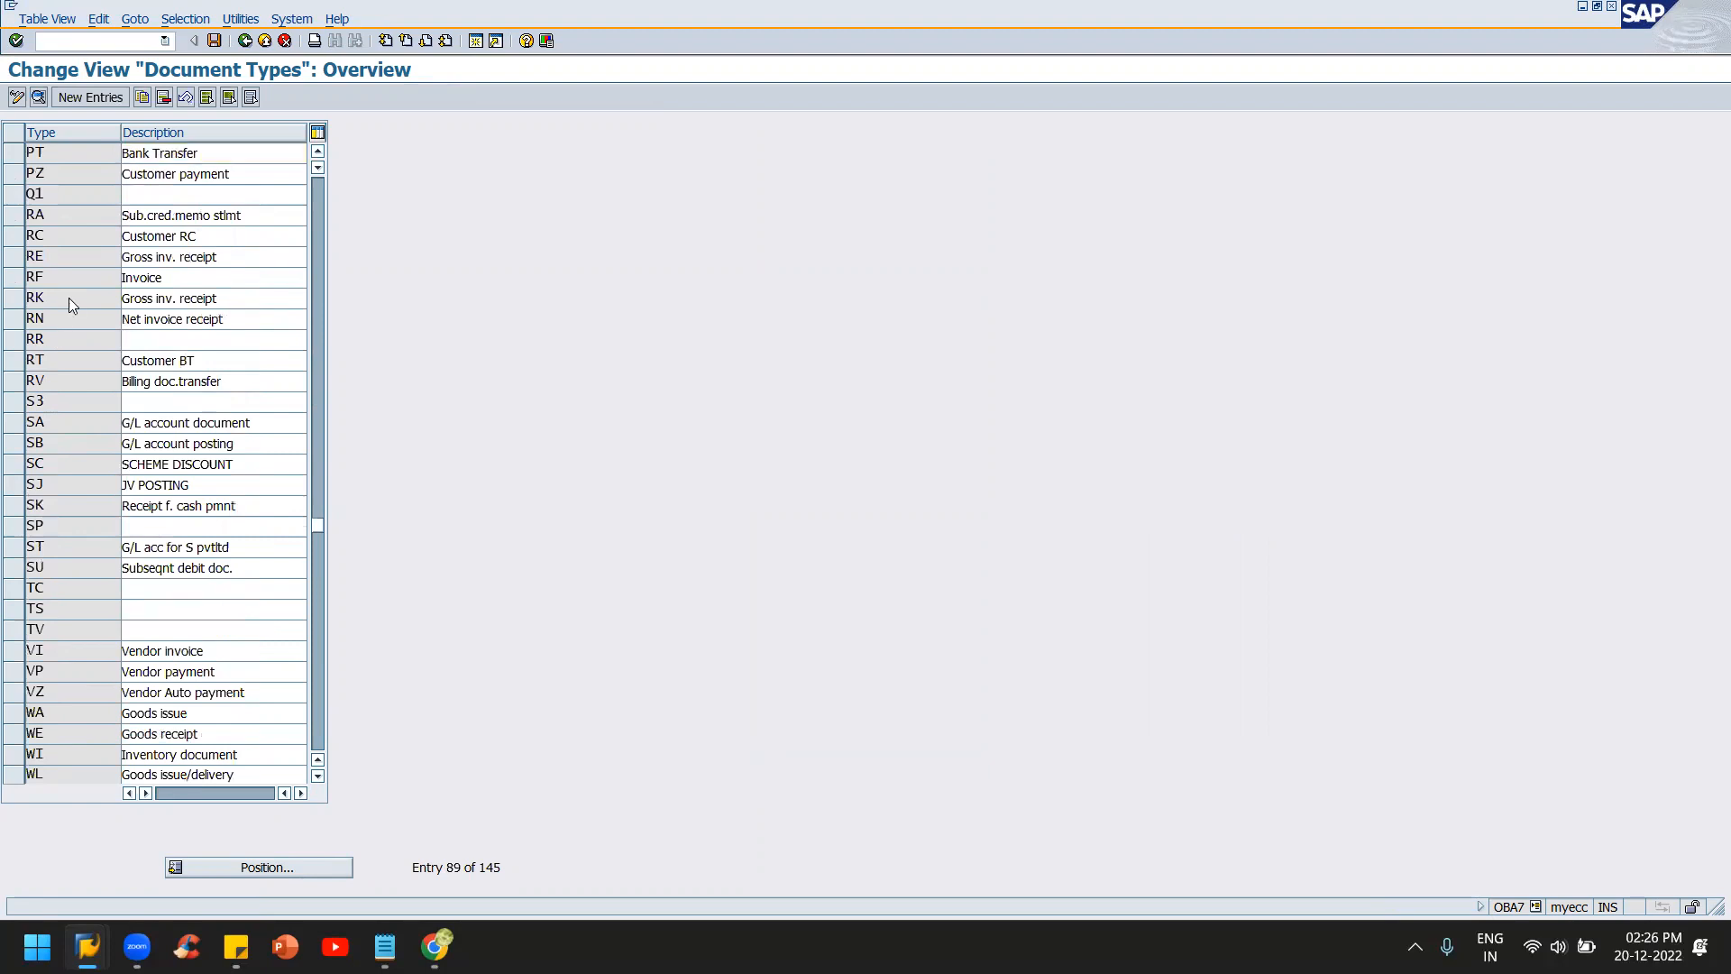
scroll(69, 298, up, 2)
double_click(69, 526)
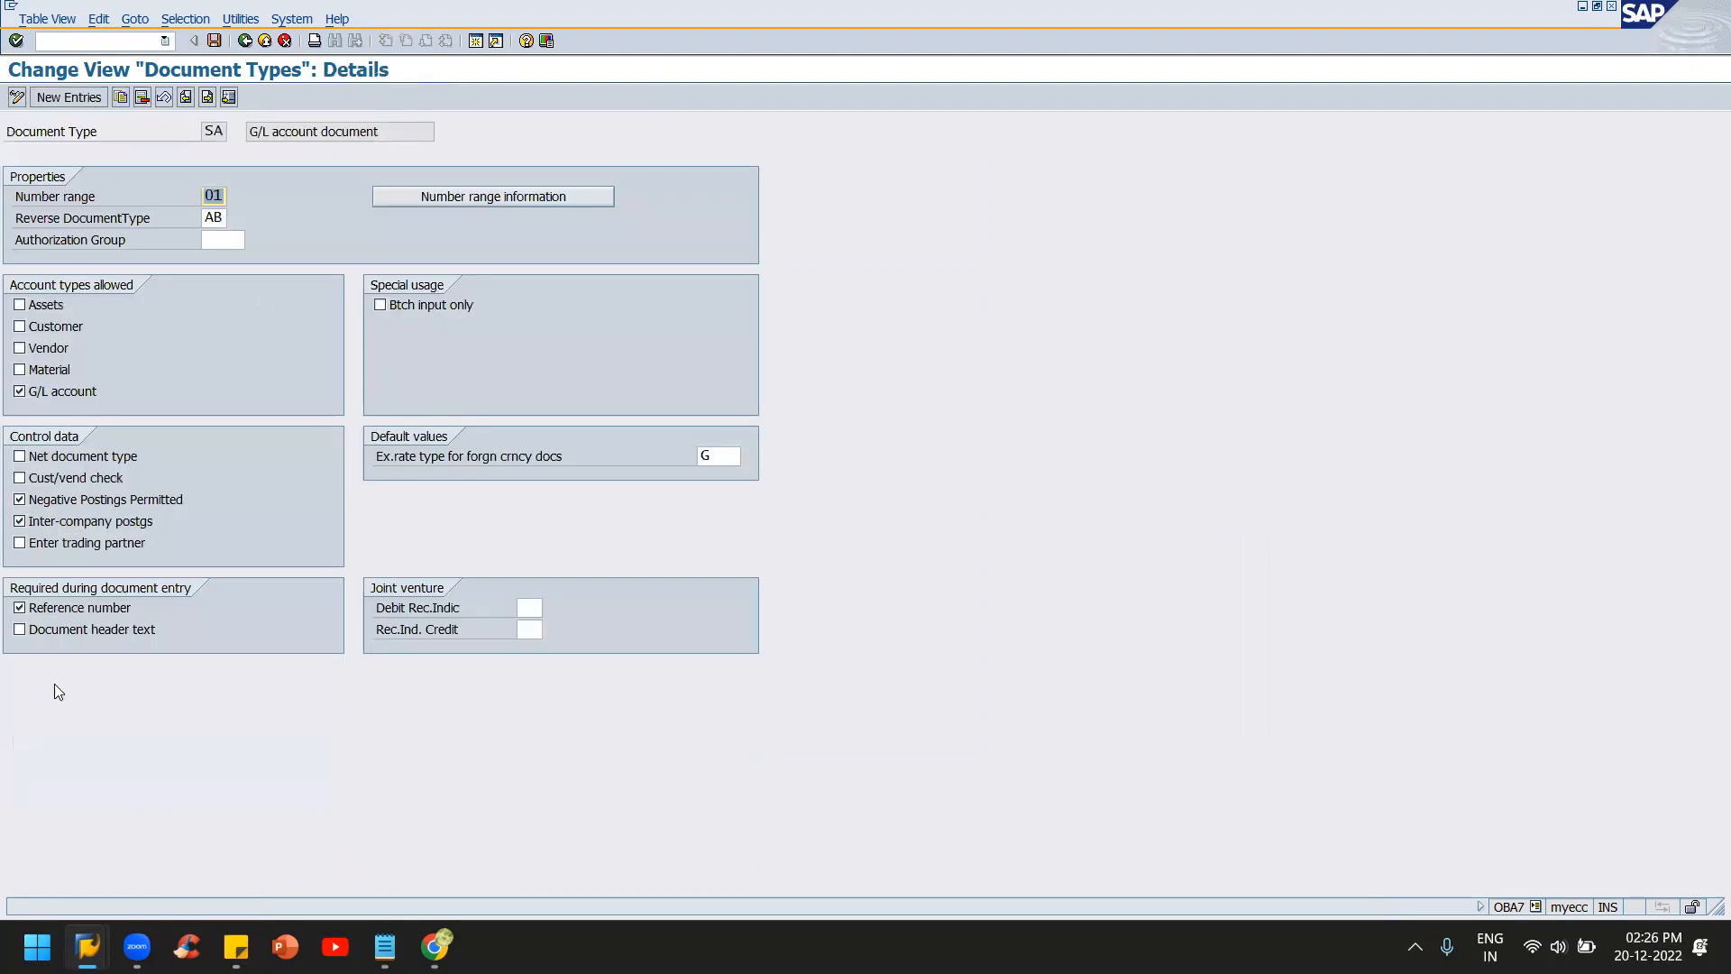
- Remove the reference number requirement from document type SA, save the change and leave the document types
click(19, 608)
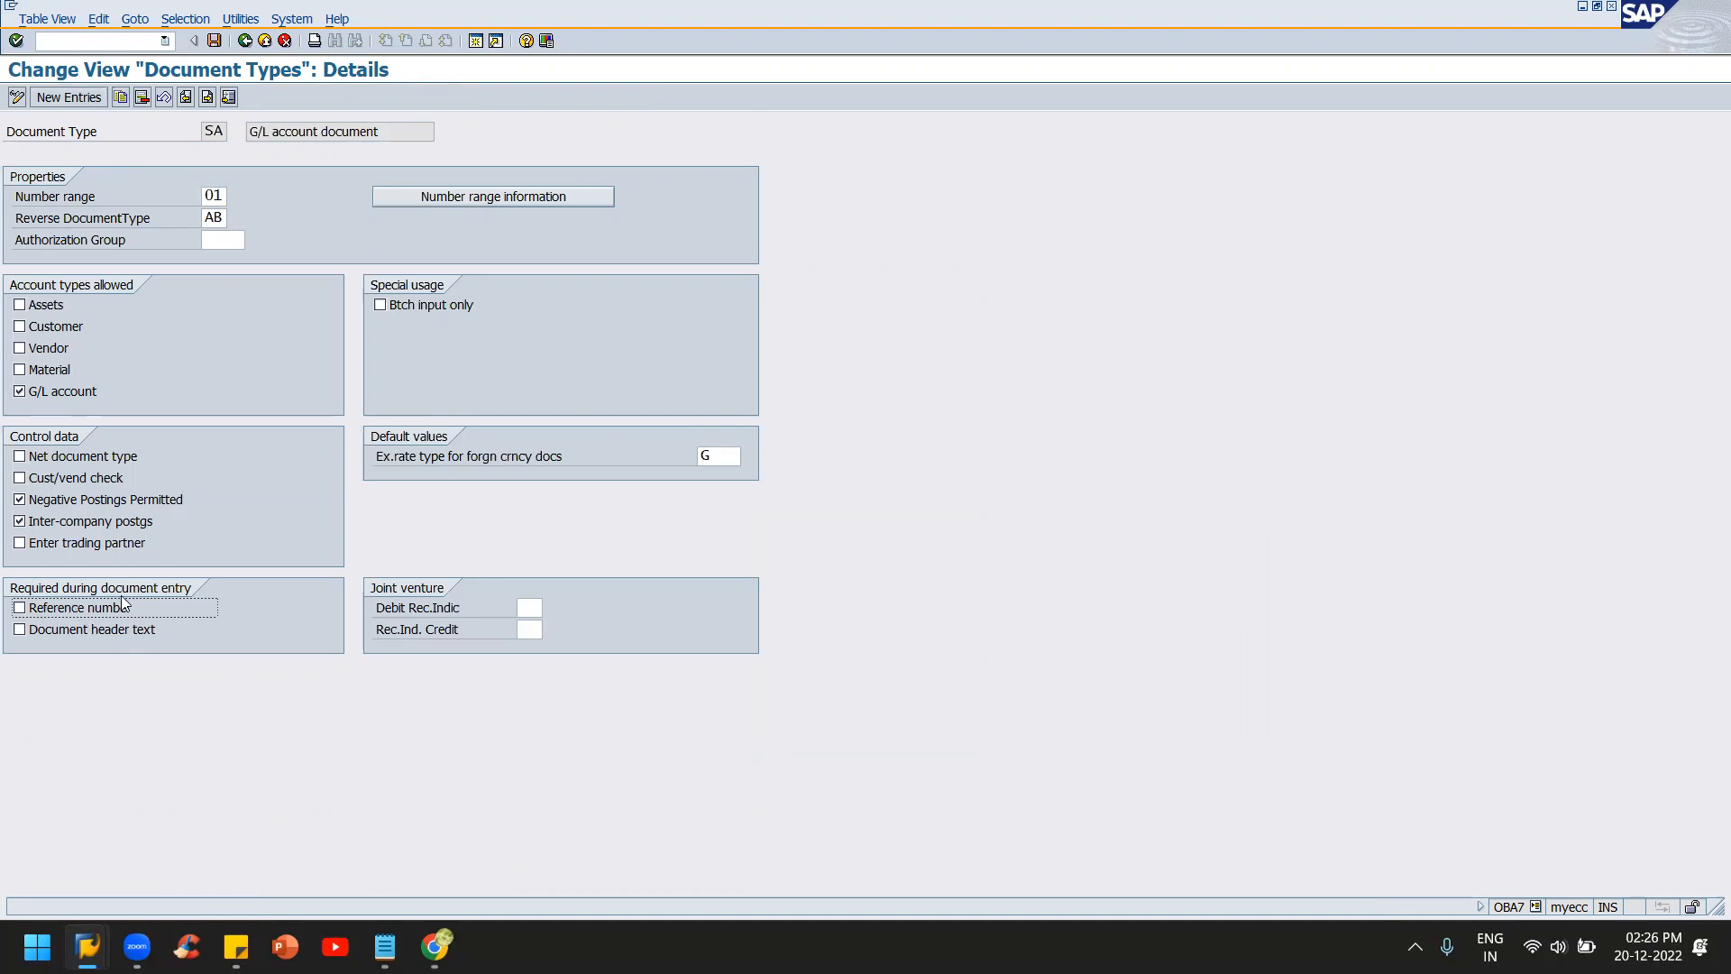
click(214, 42)
click(58, 297)
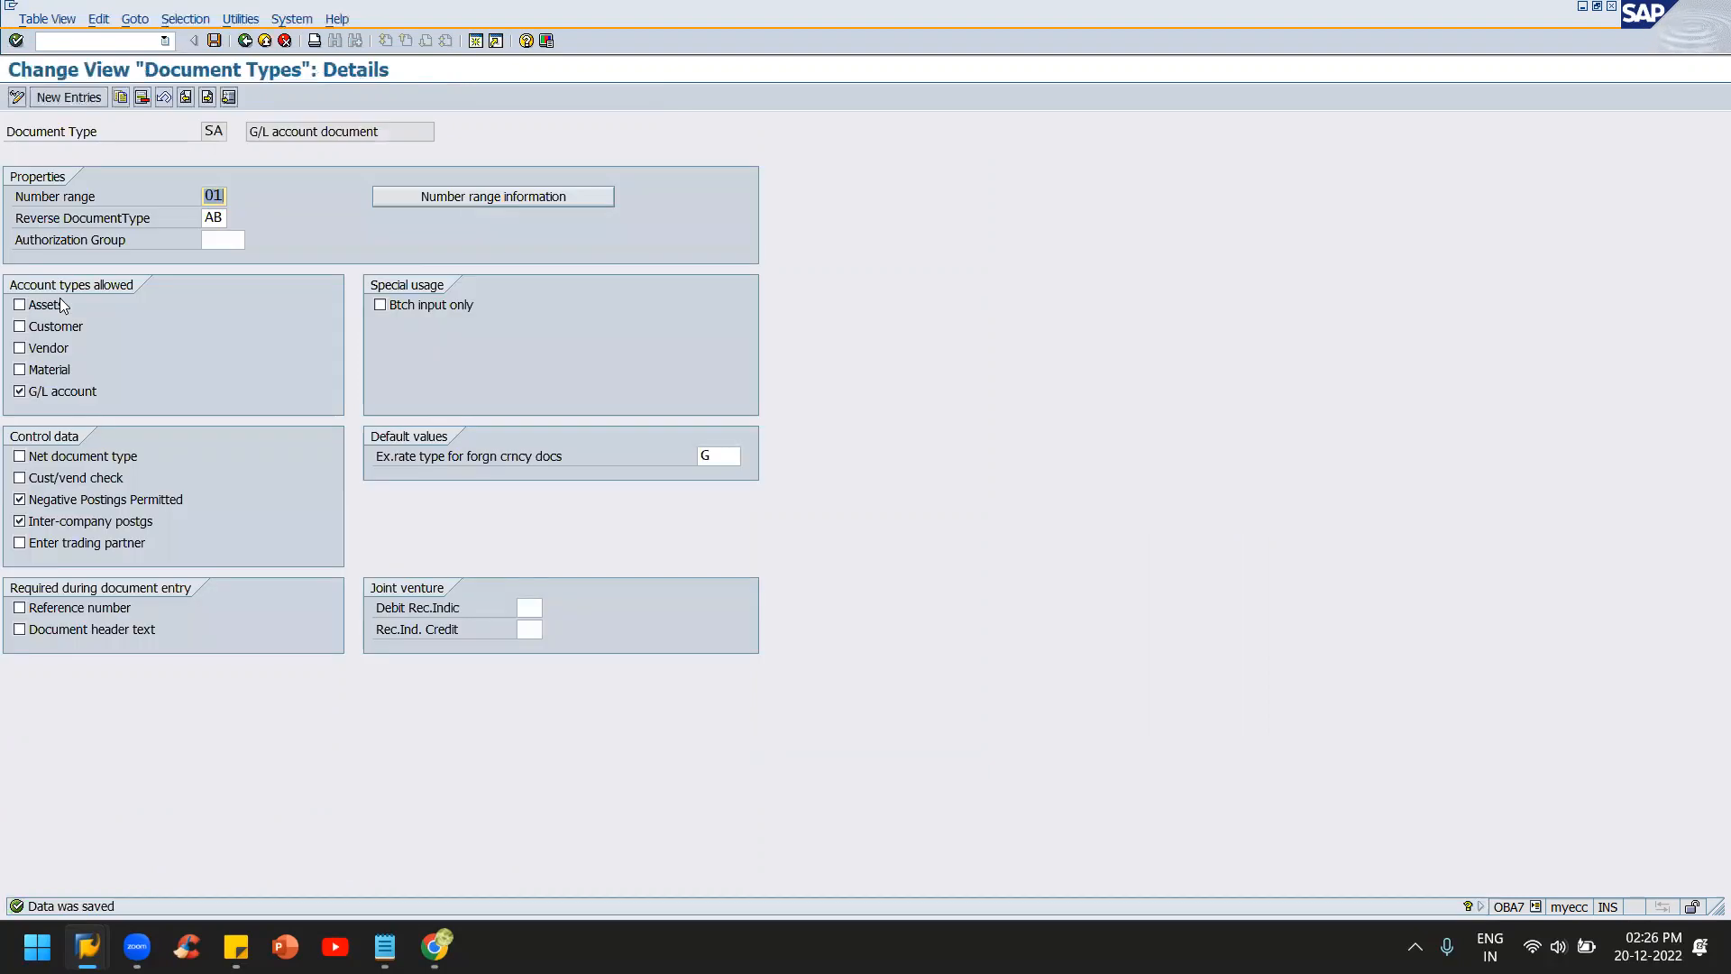
key(F3)
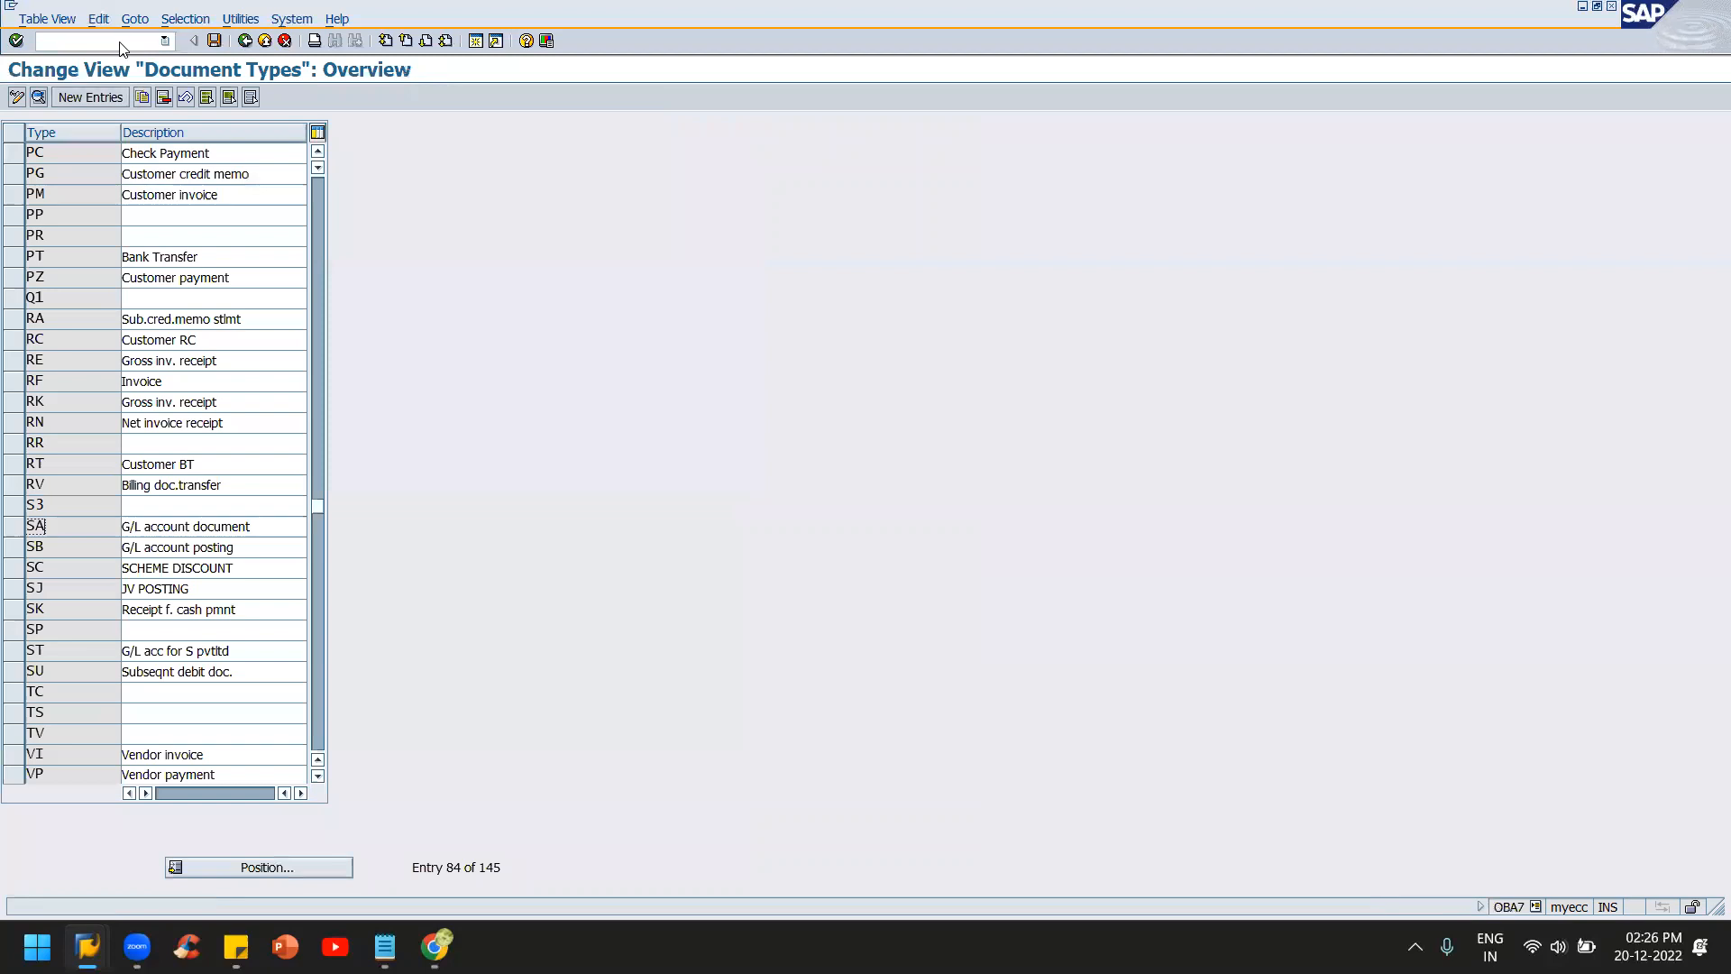
key(F3)
- Open posting key 40, Debit entry, in transaction OB41 and go to its field status maintenance
text(ob41)
key(Return)
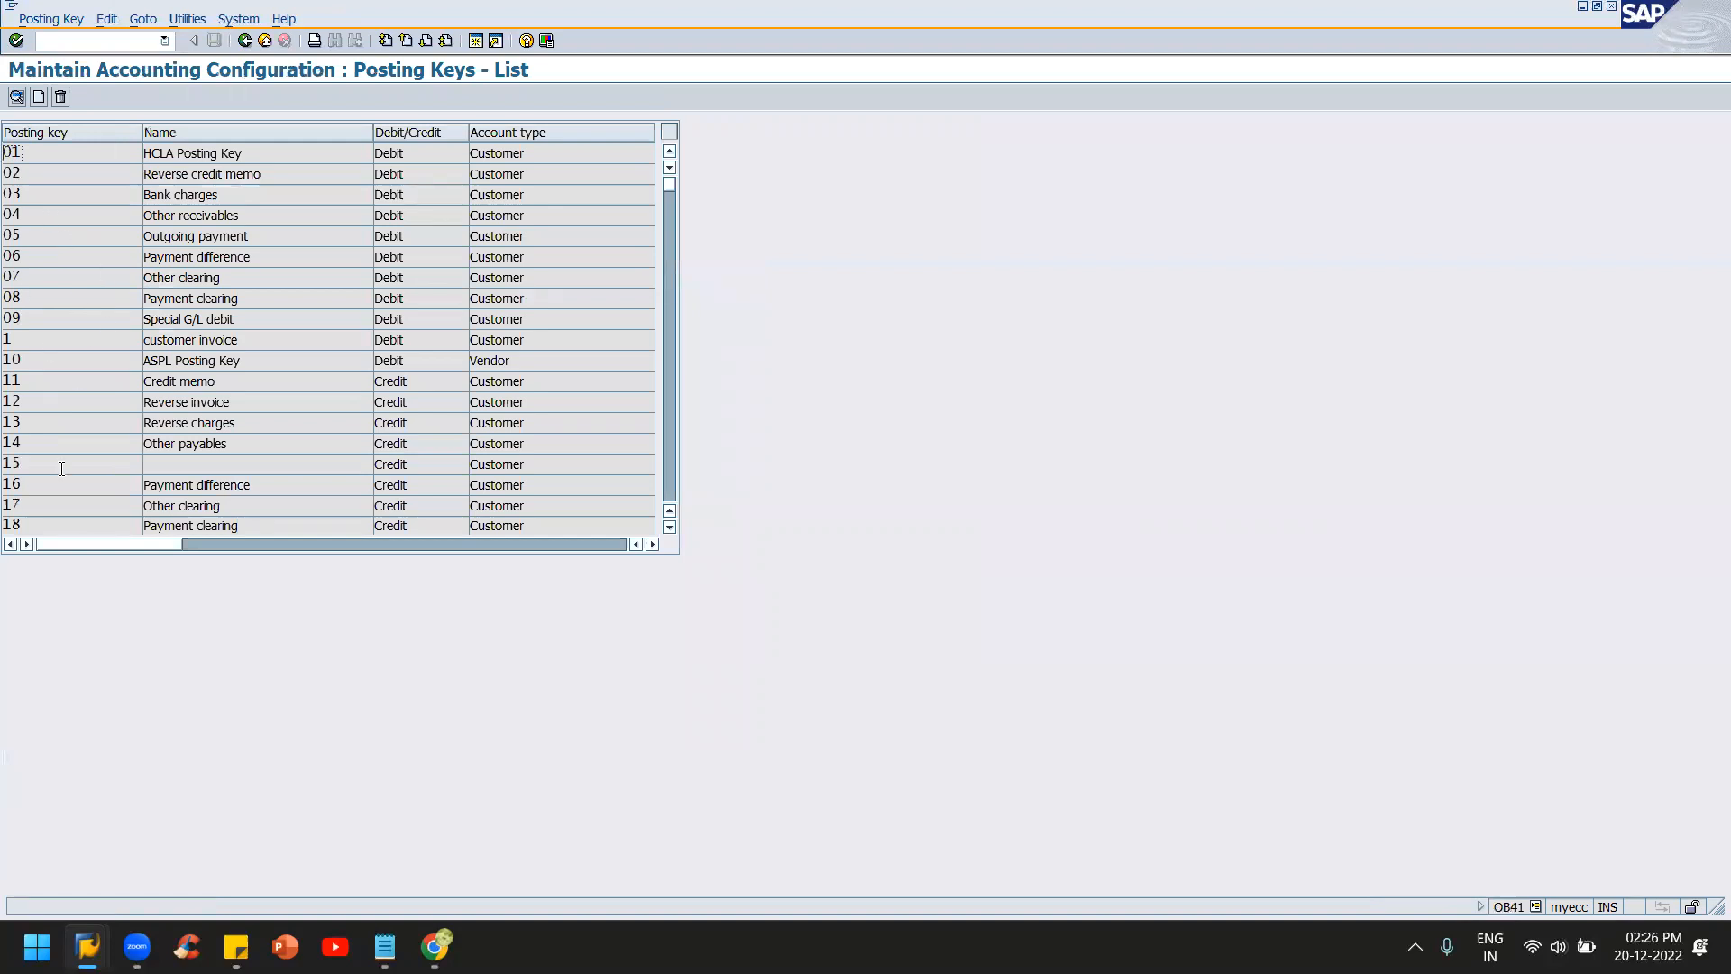
scroll(61, 468, down, 8)
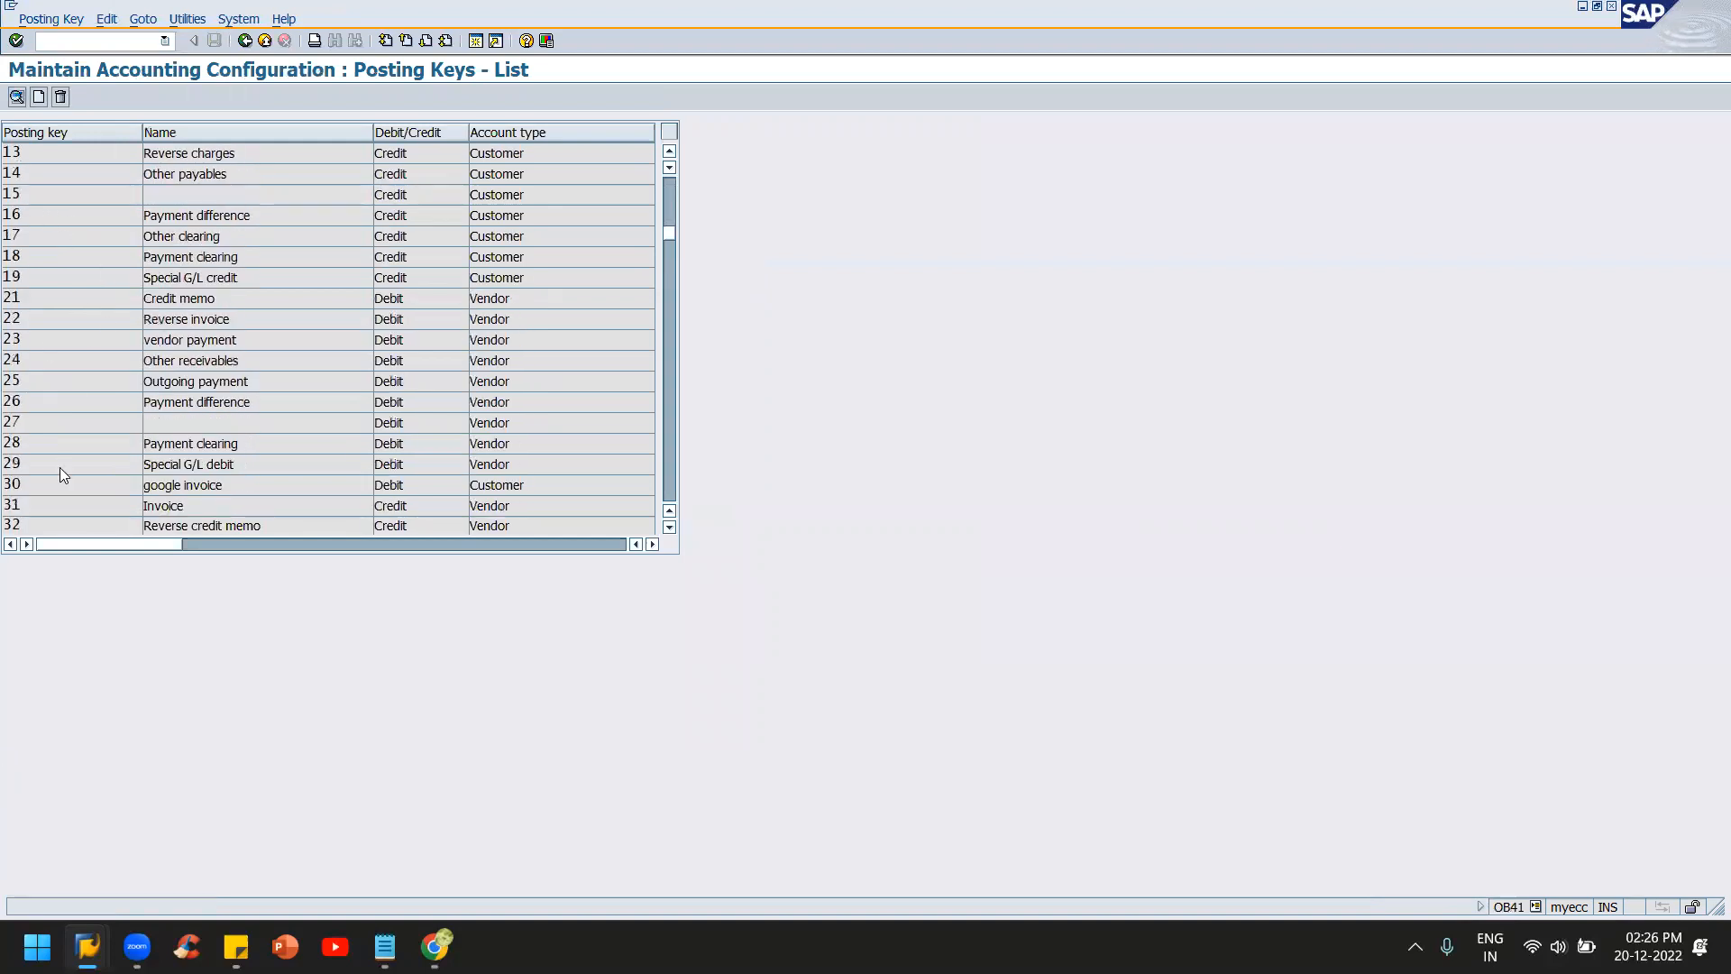
scroll(59, 467, down, 2)
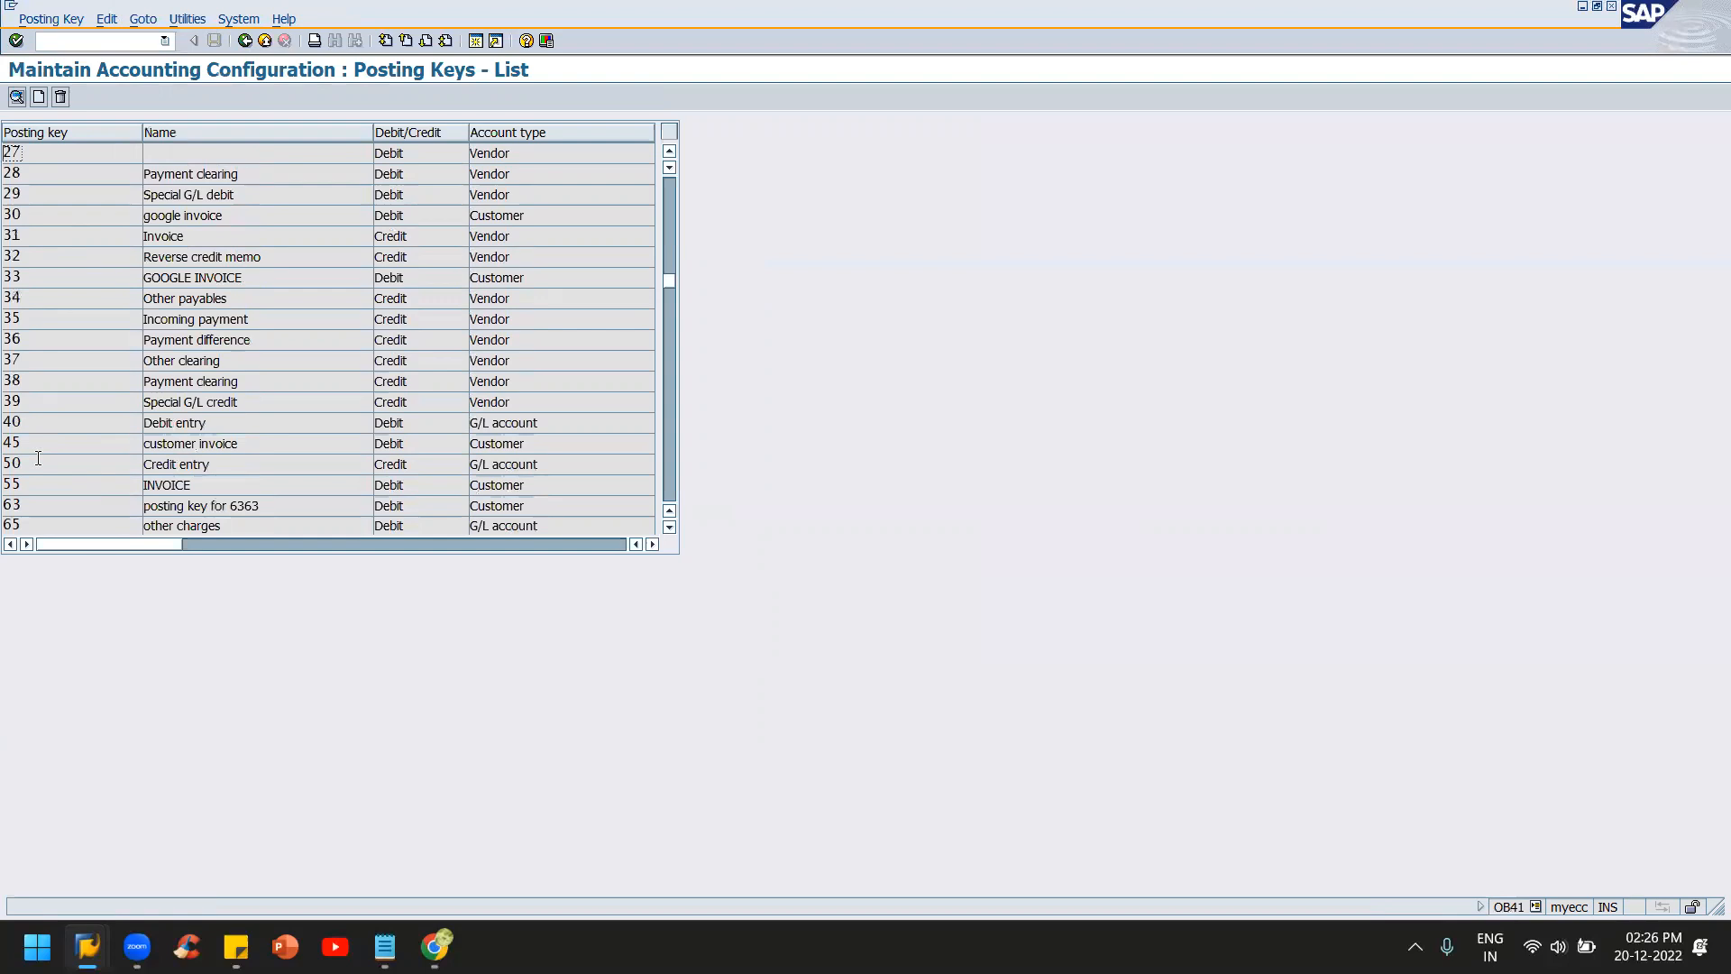
double_click(57, 423)
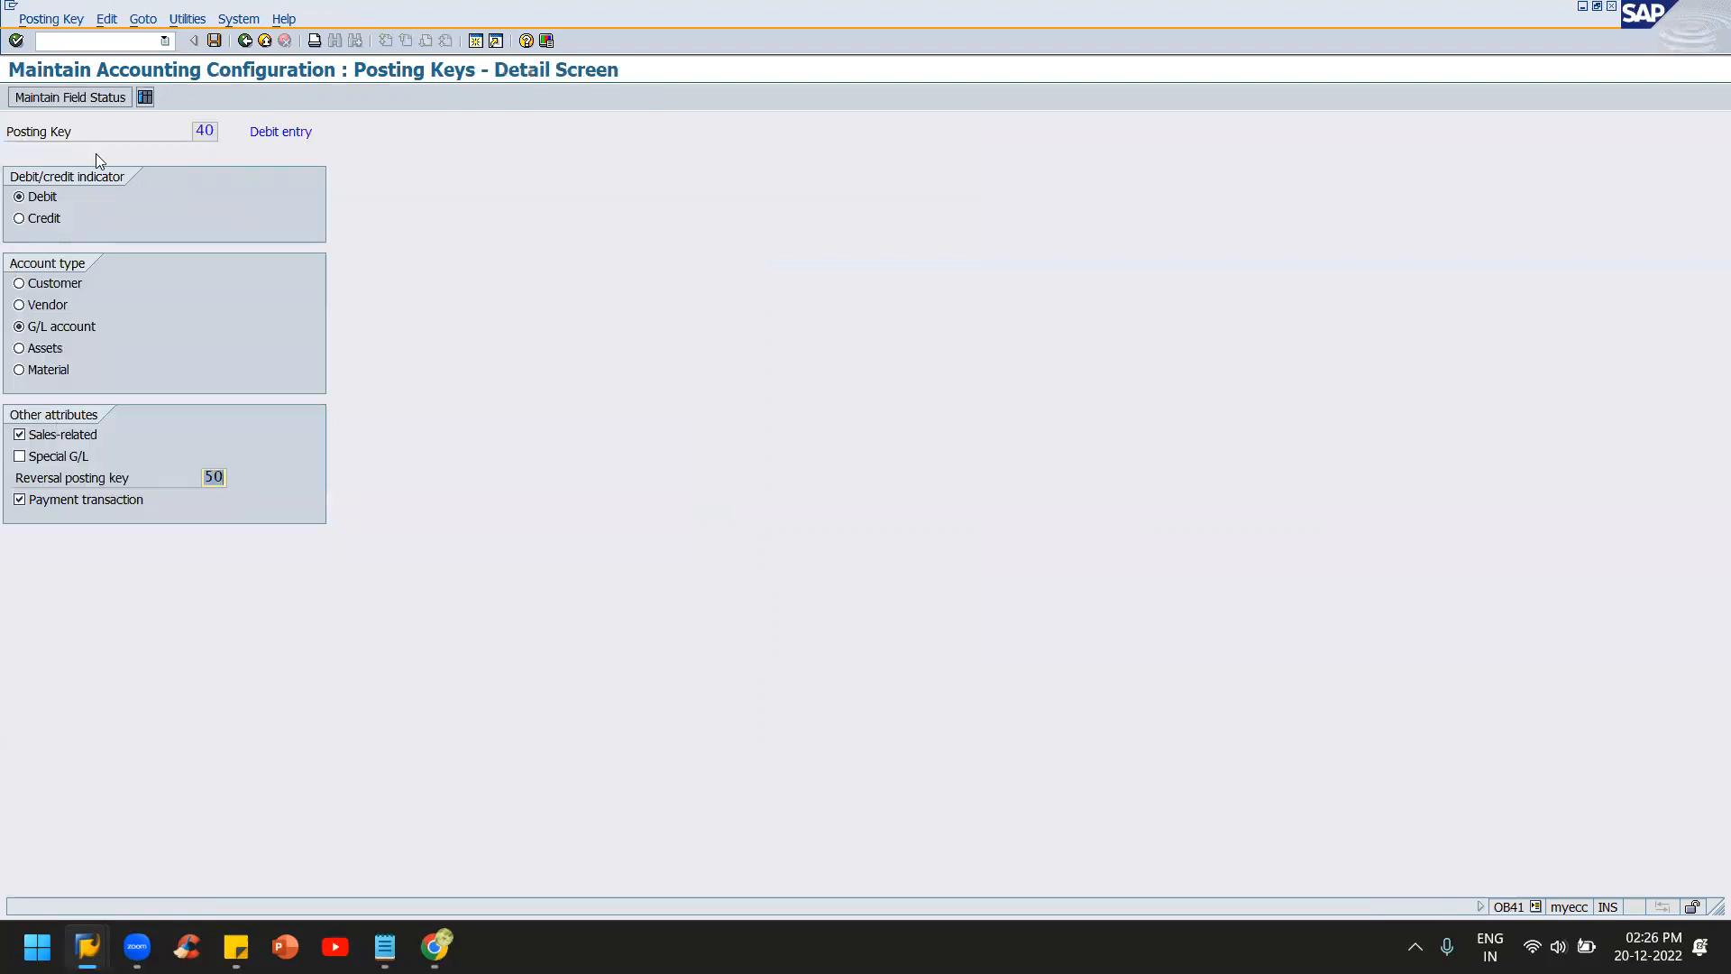
click(80, 97)
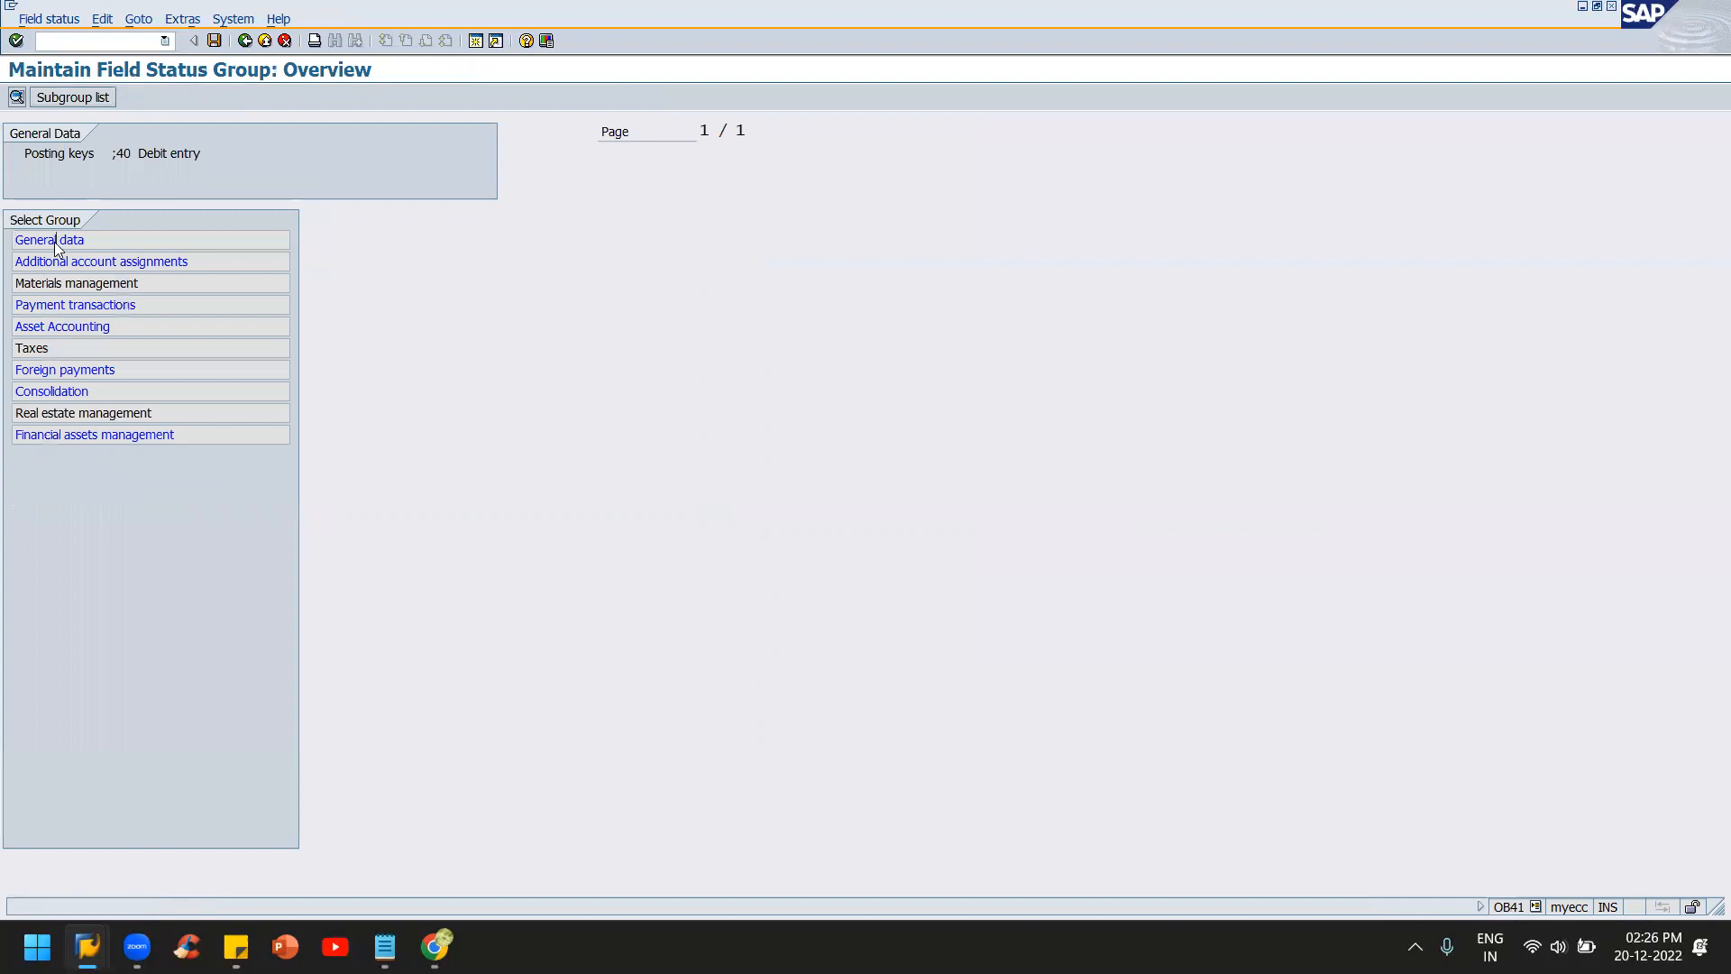
- Examine posting key 40's field status settings for general data and the first page of additional account assignments
double_click(54, 242)
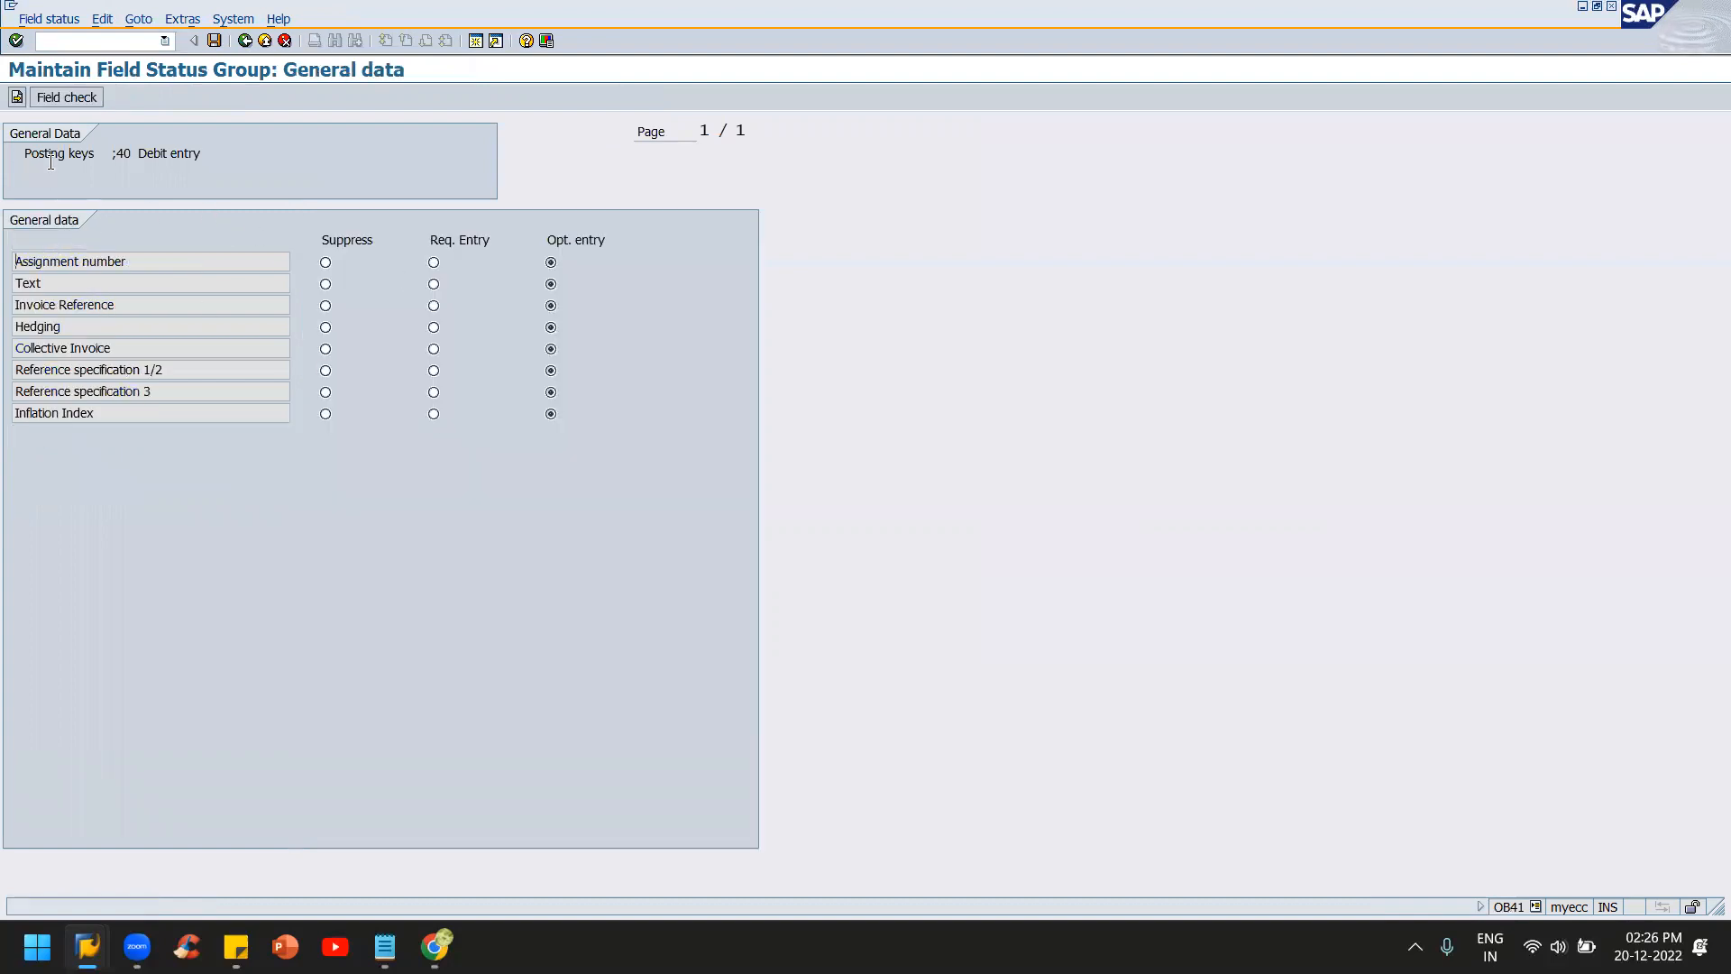
click(18, 97)
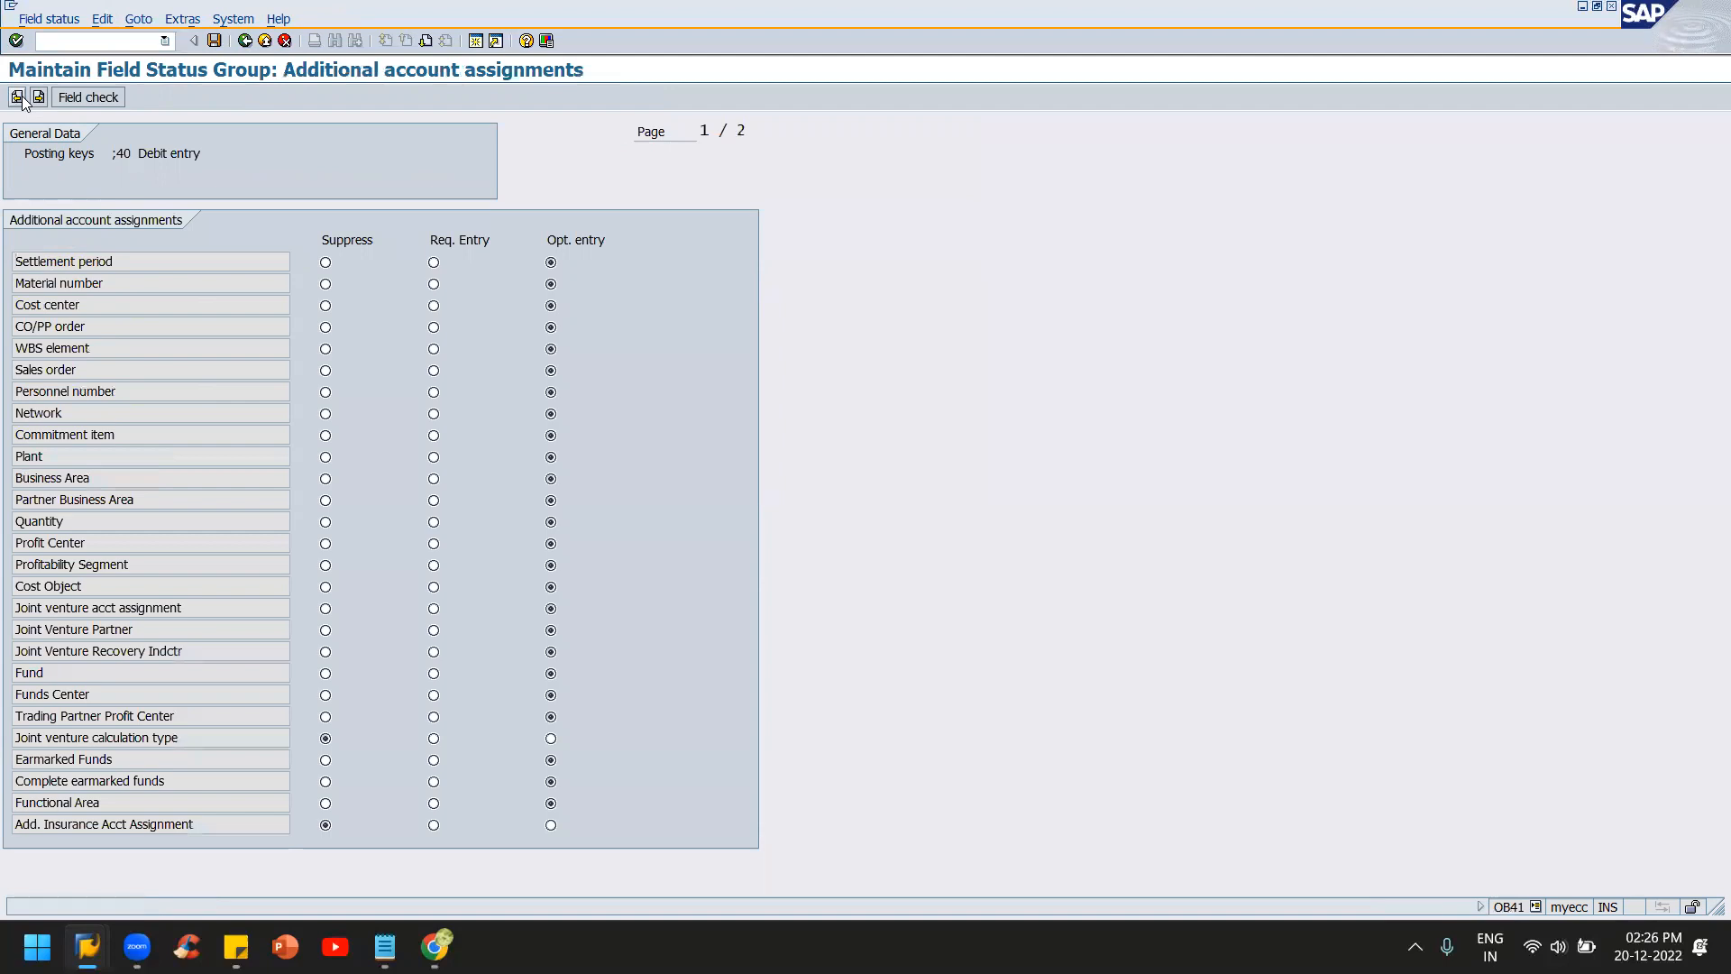
click(18, 98)
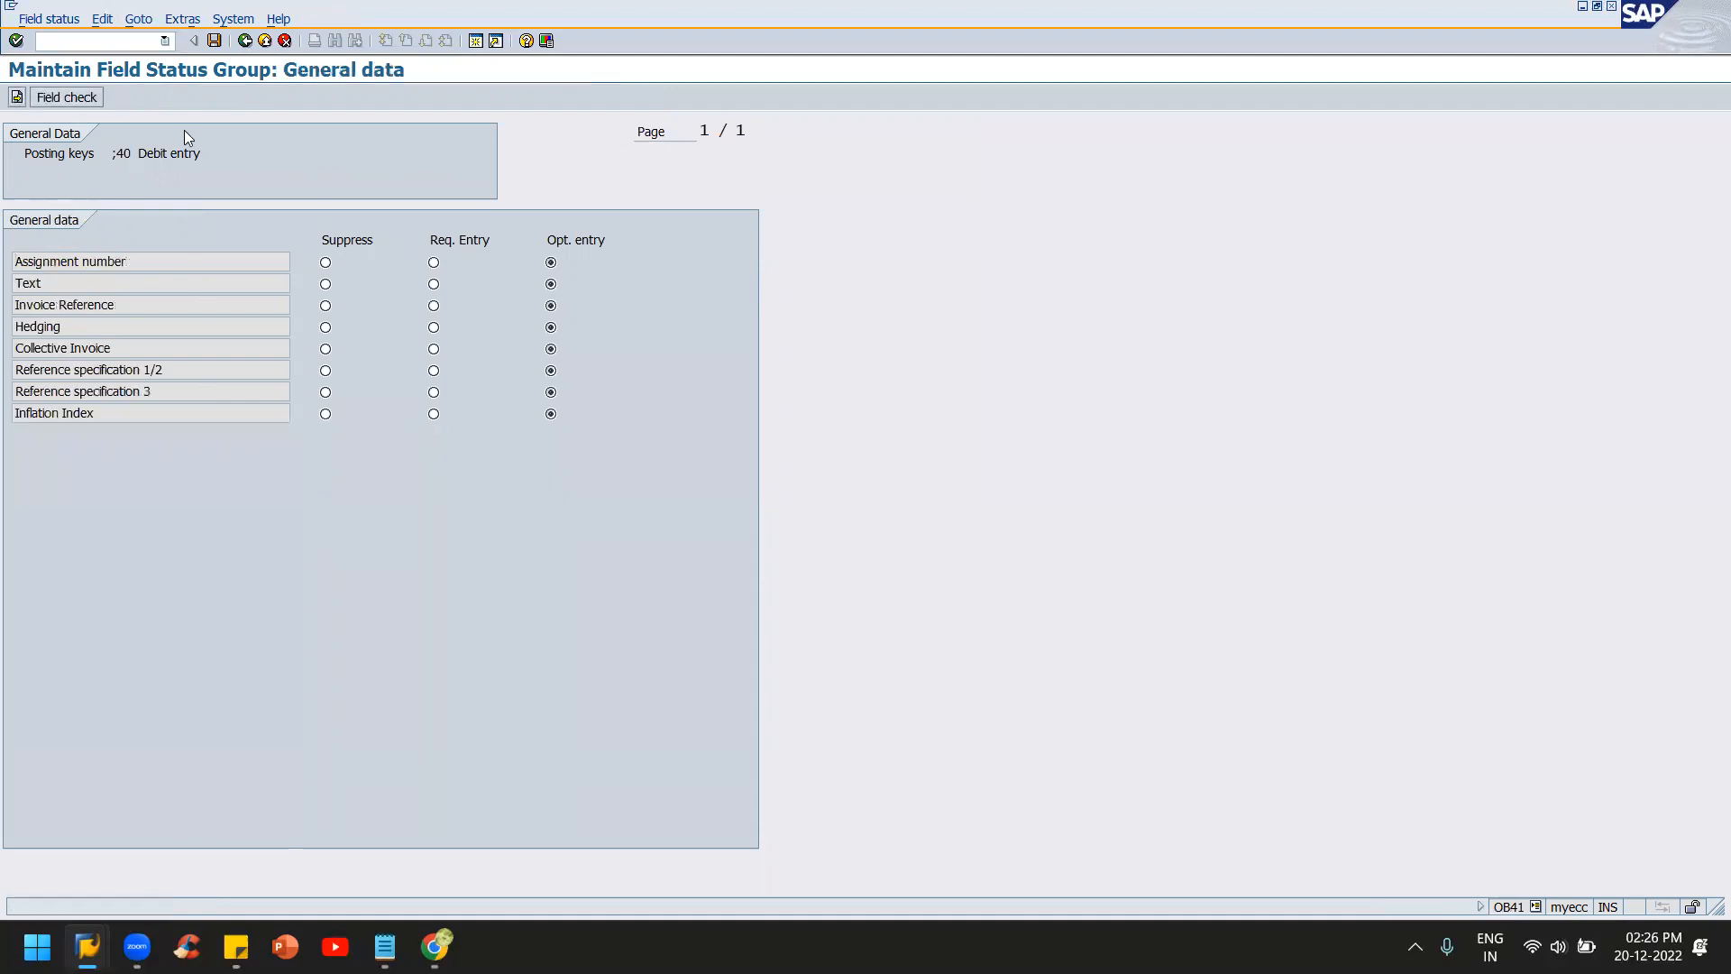
click(17, 100)
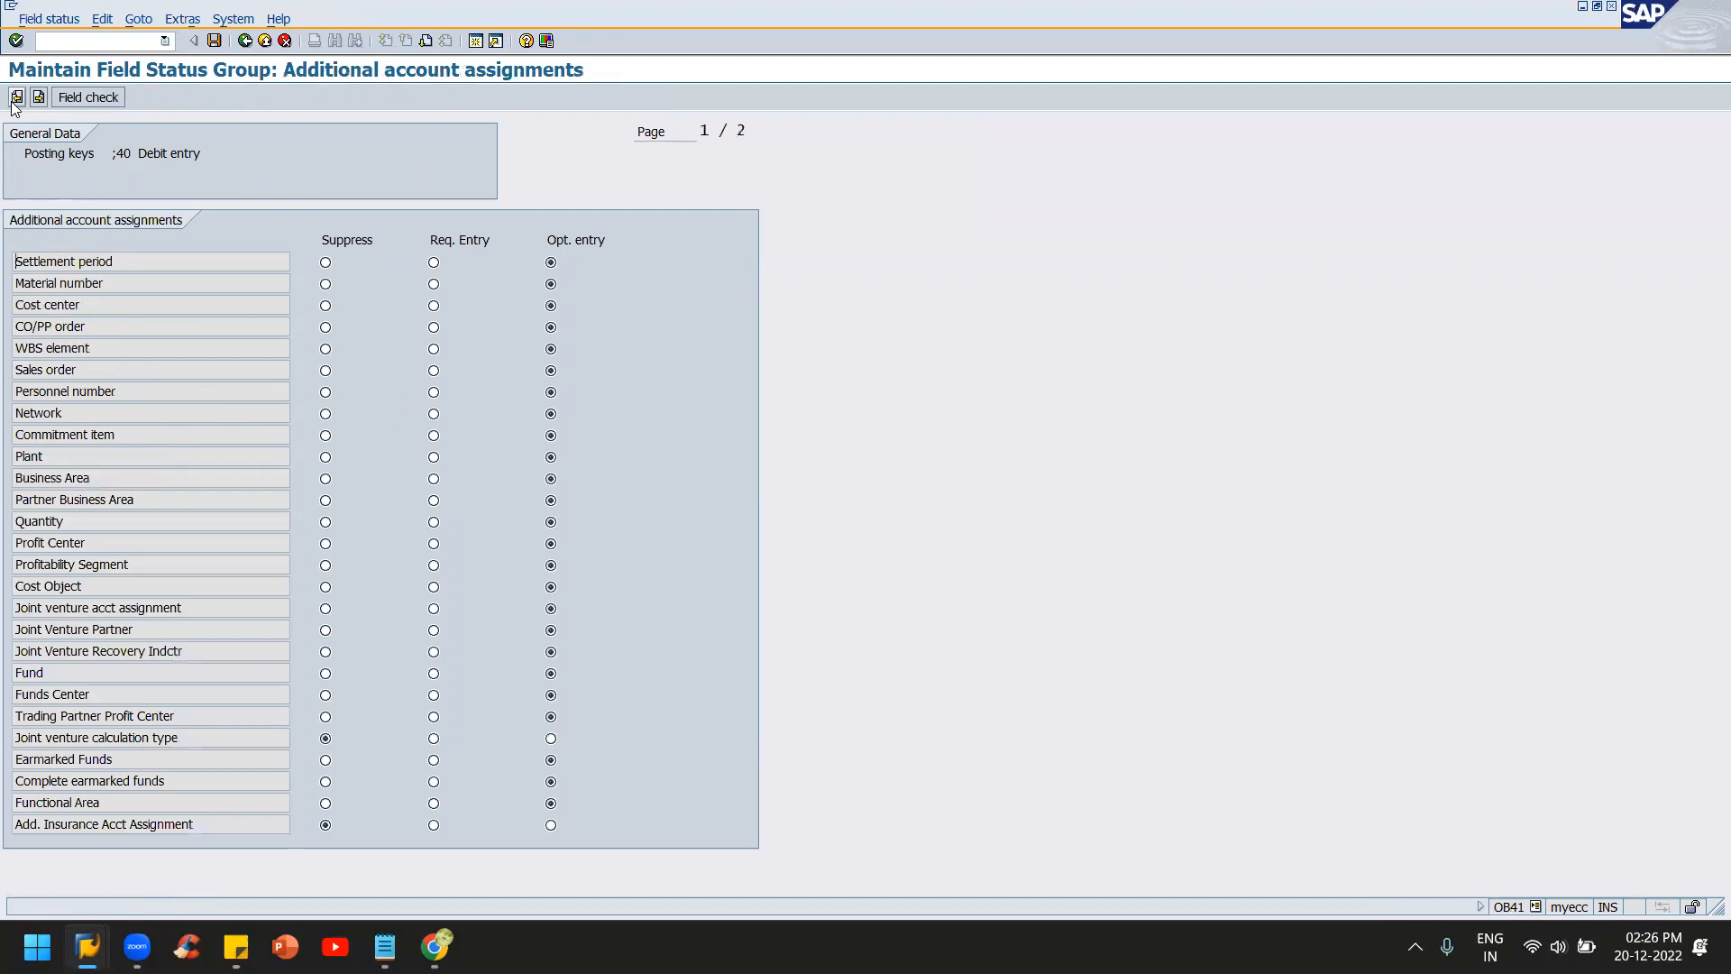
click(15, 101)
click(15, 101)
click(15, 101)
click(15, 101)
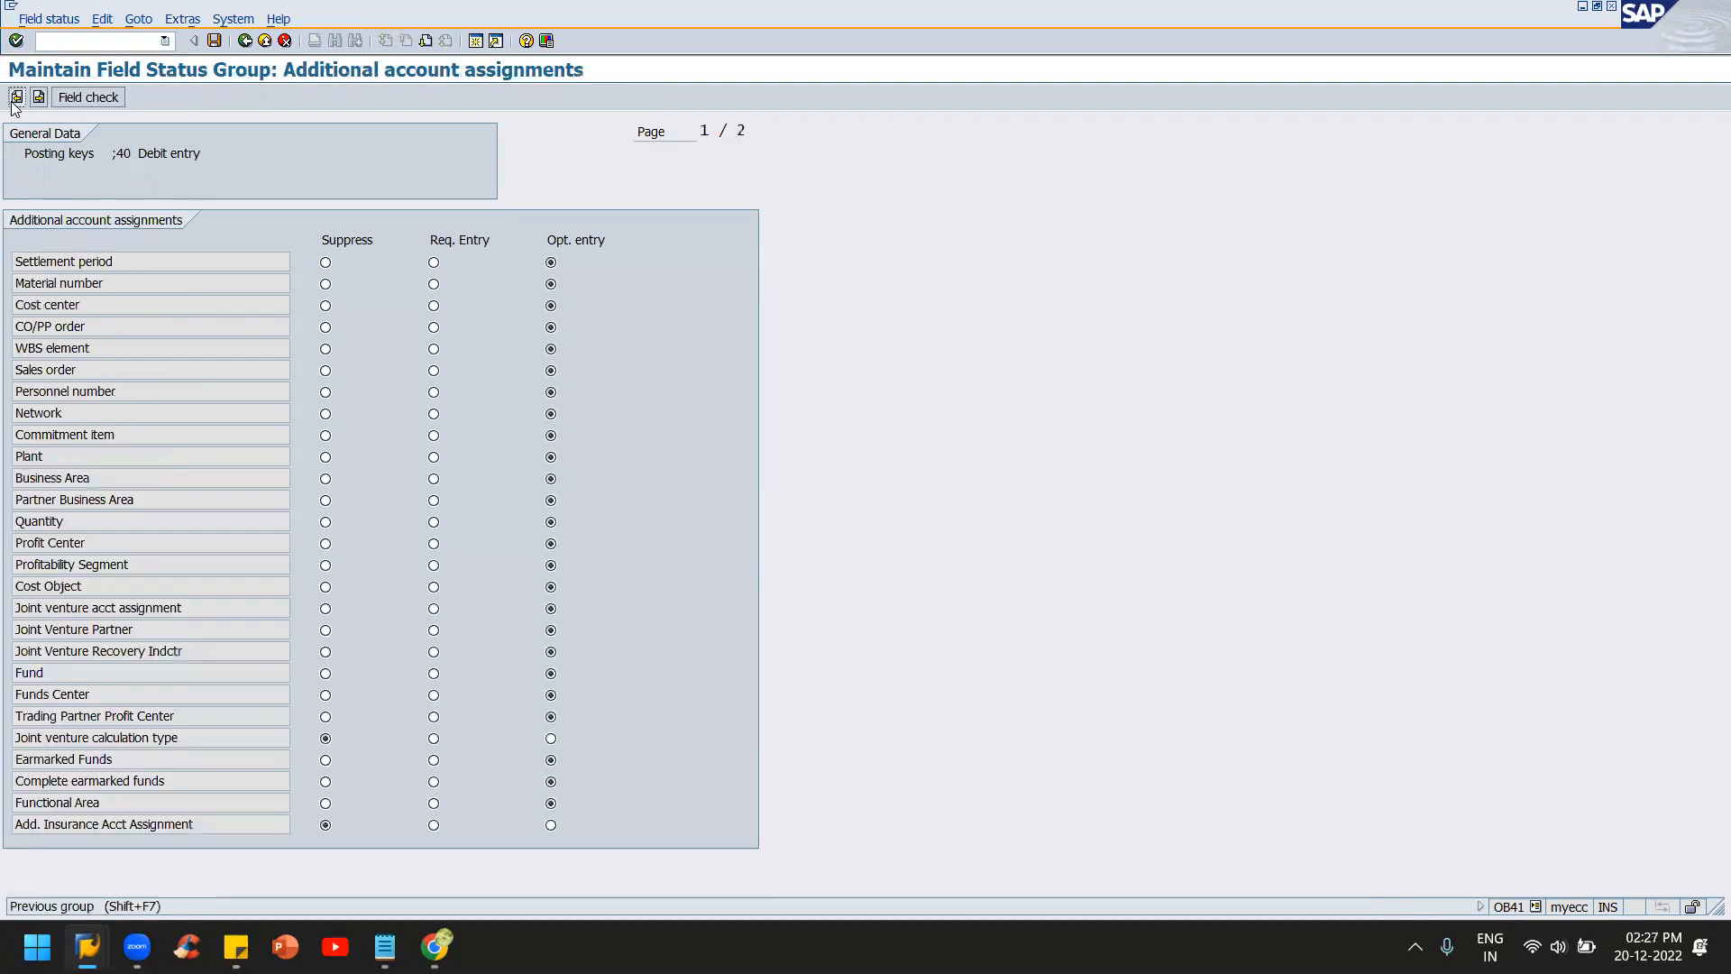
click(17, 98)
click(16, 101)
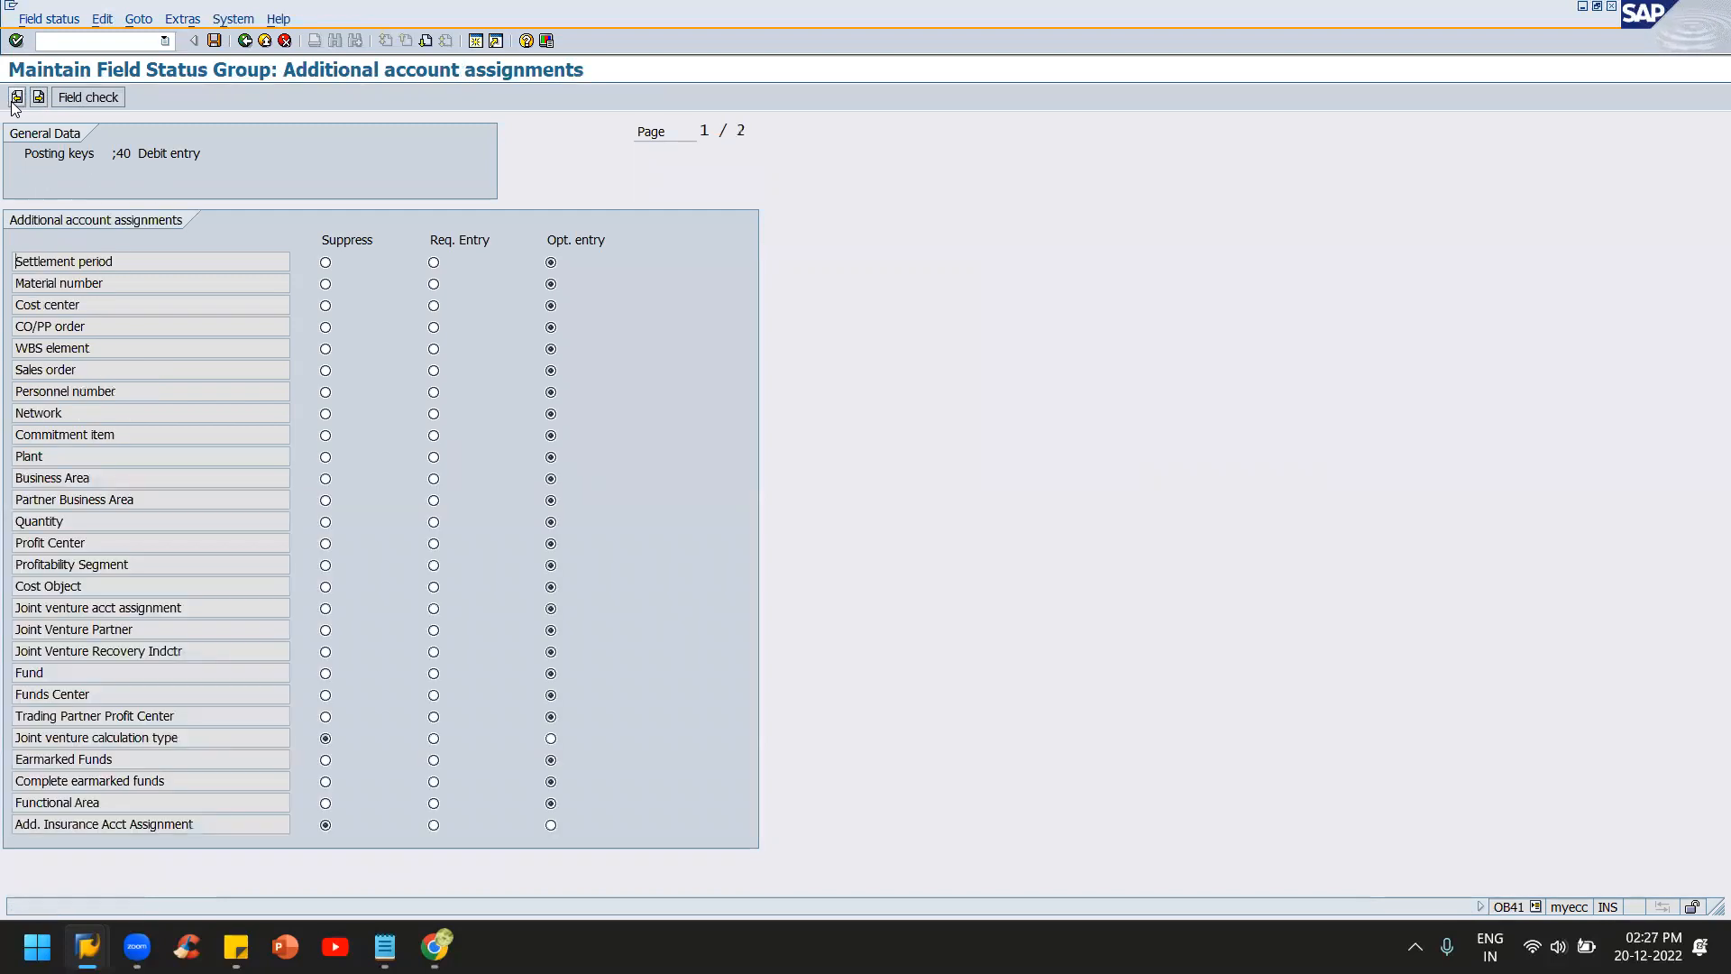
click(17, 97)
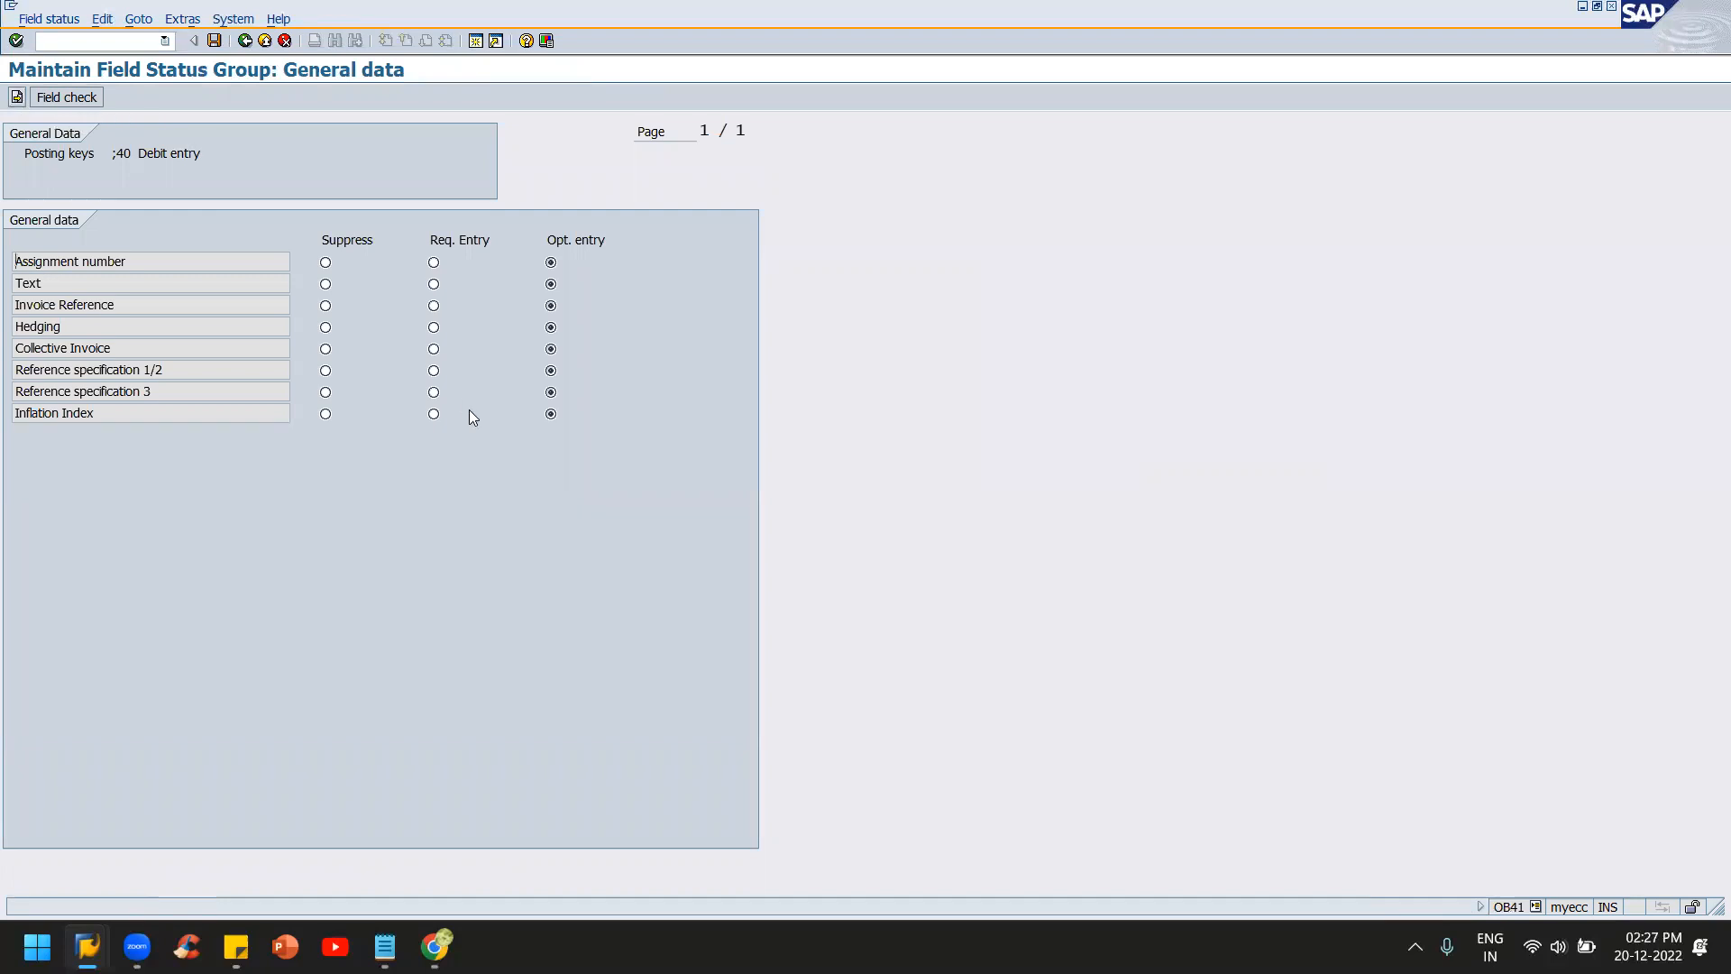
key(F3)
click(73, 240)
click(17, 99)
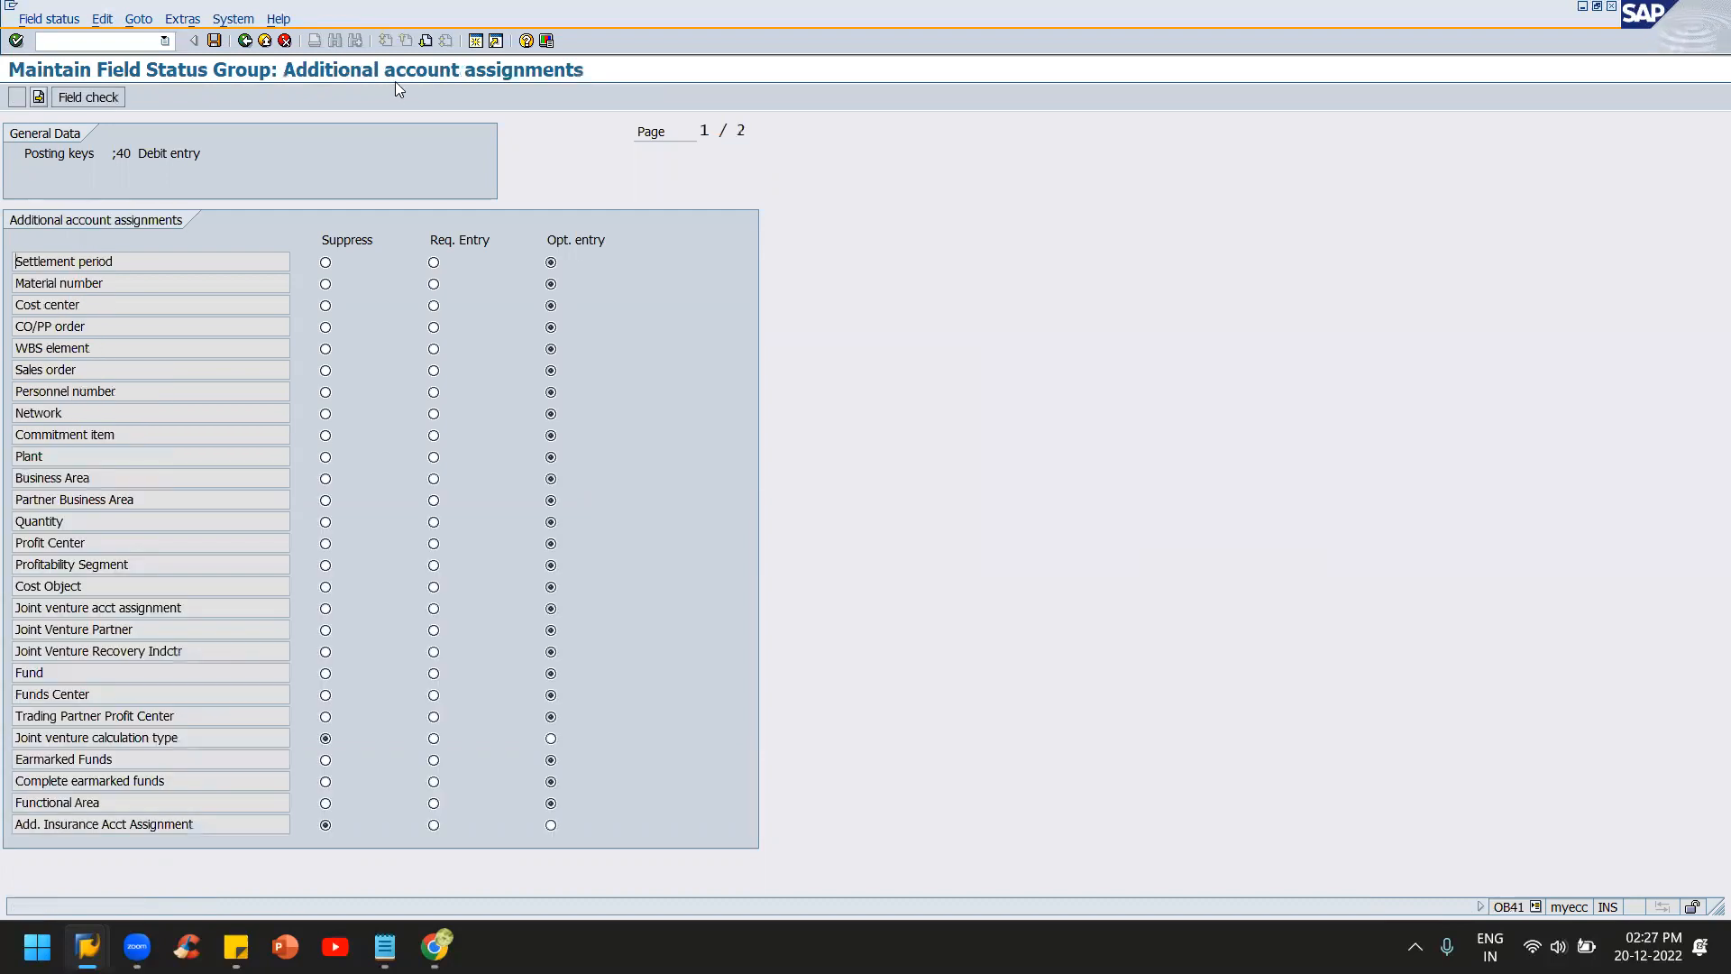
- Review posting key 40's remaining field status groups, from the second page of additional account assignments through to real estate management
click(427, 41)
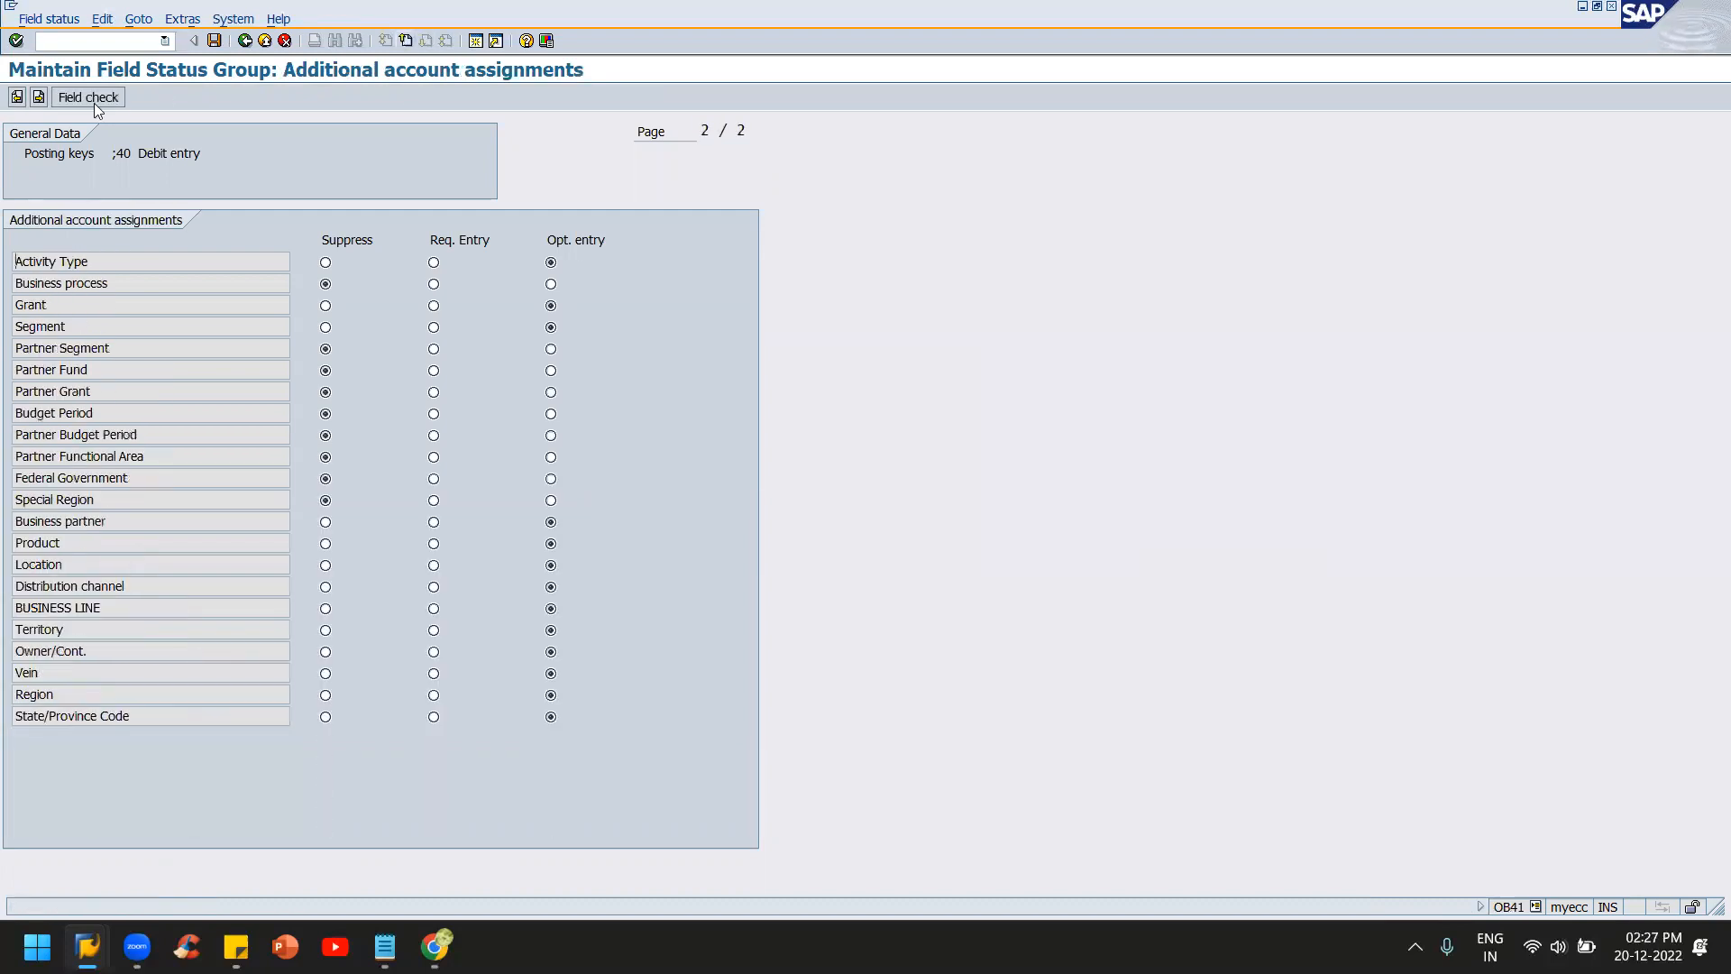
click(38, 97)
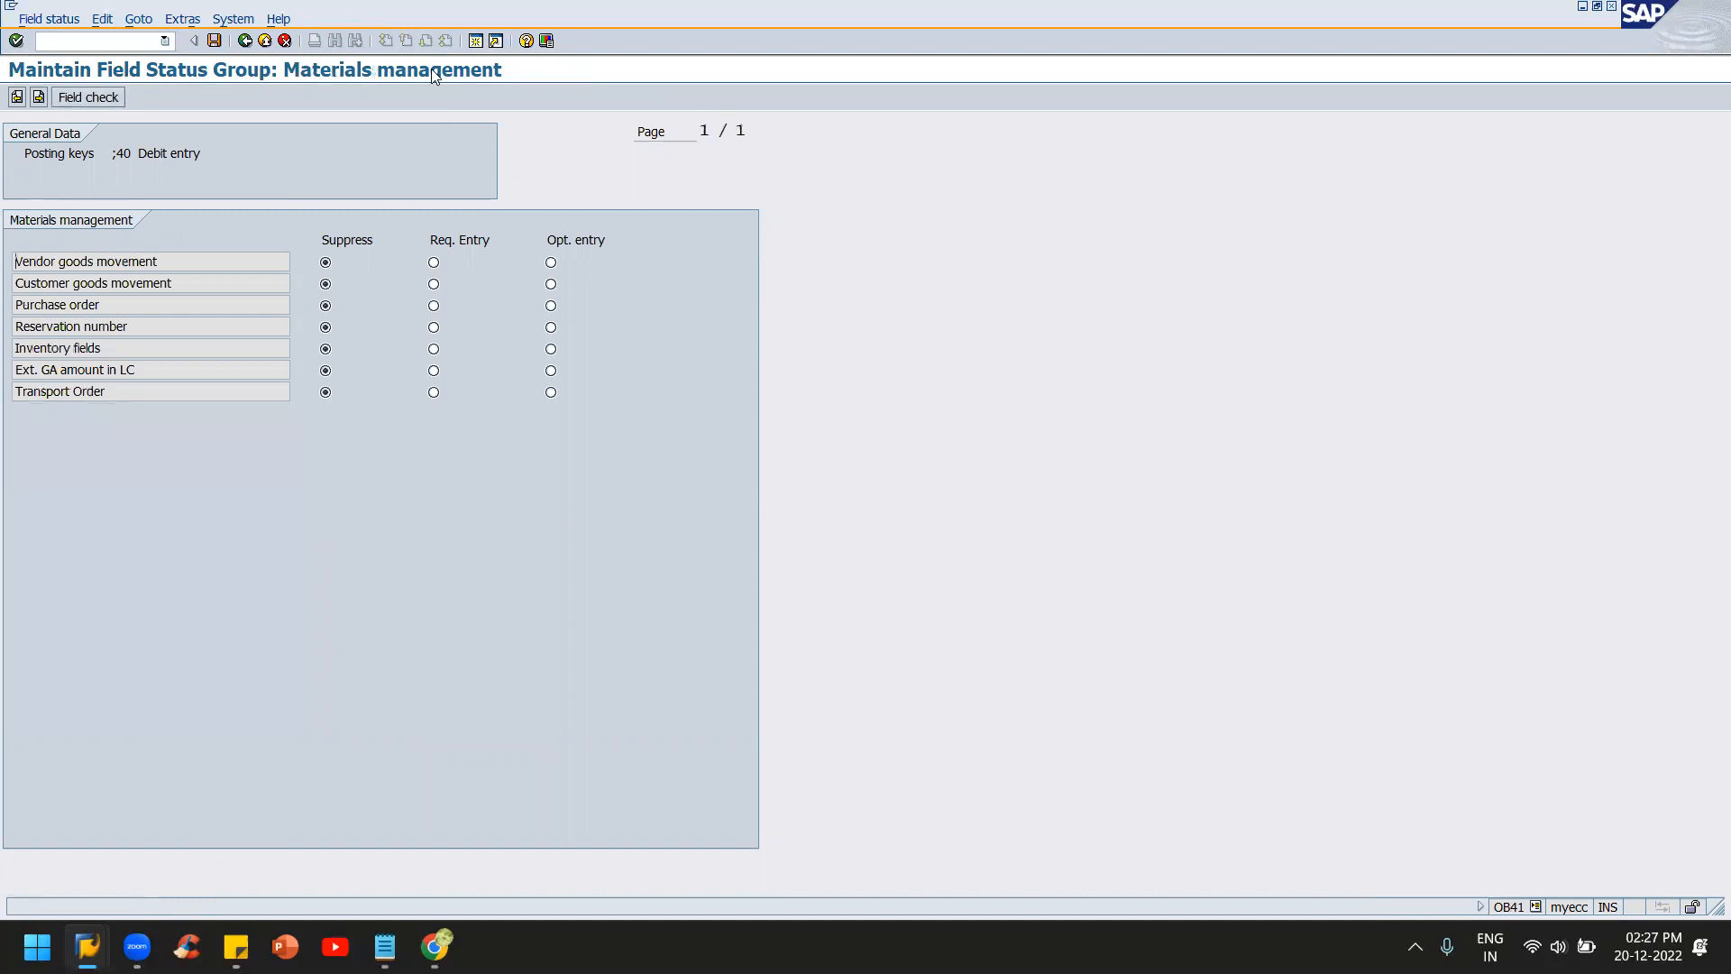
click(38, 96)
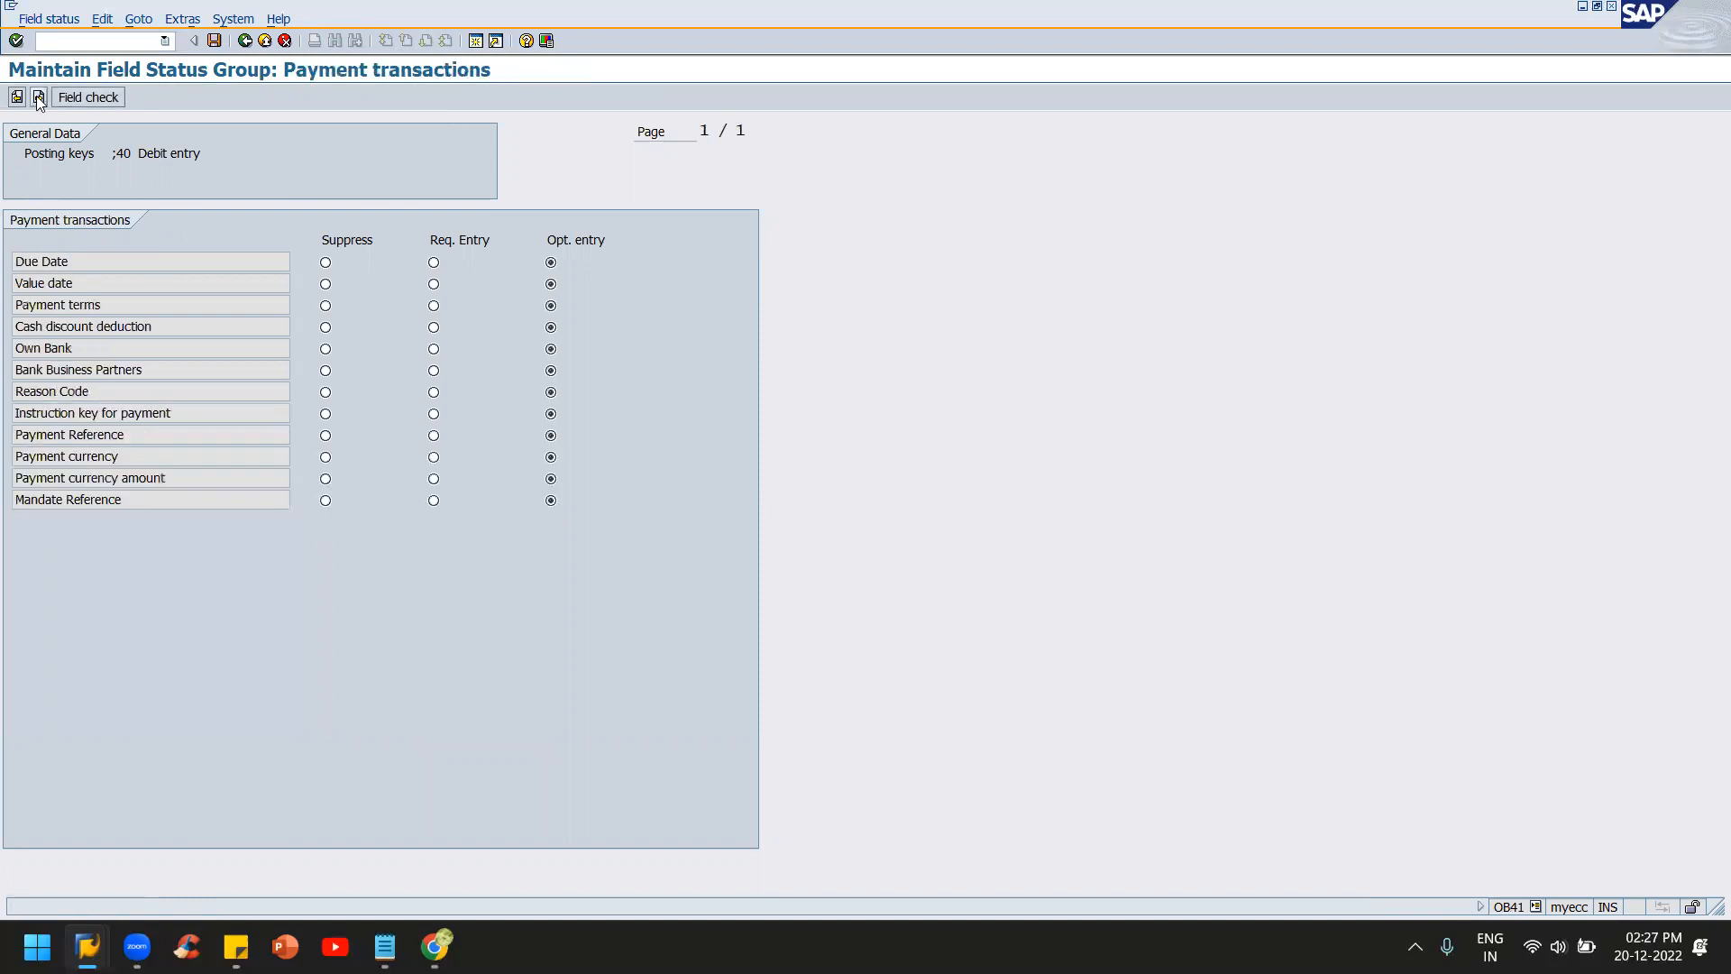
click(38, 96)
click(38, 96)
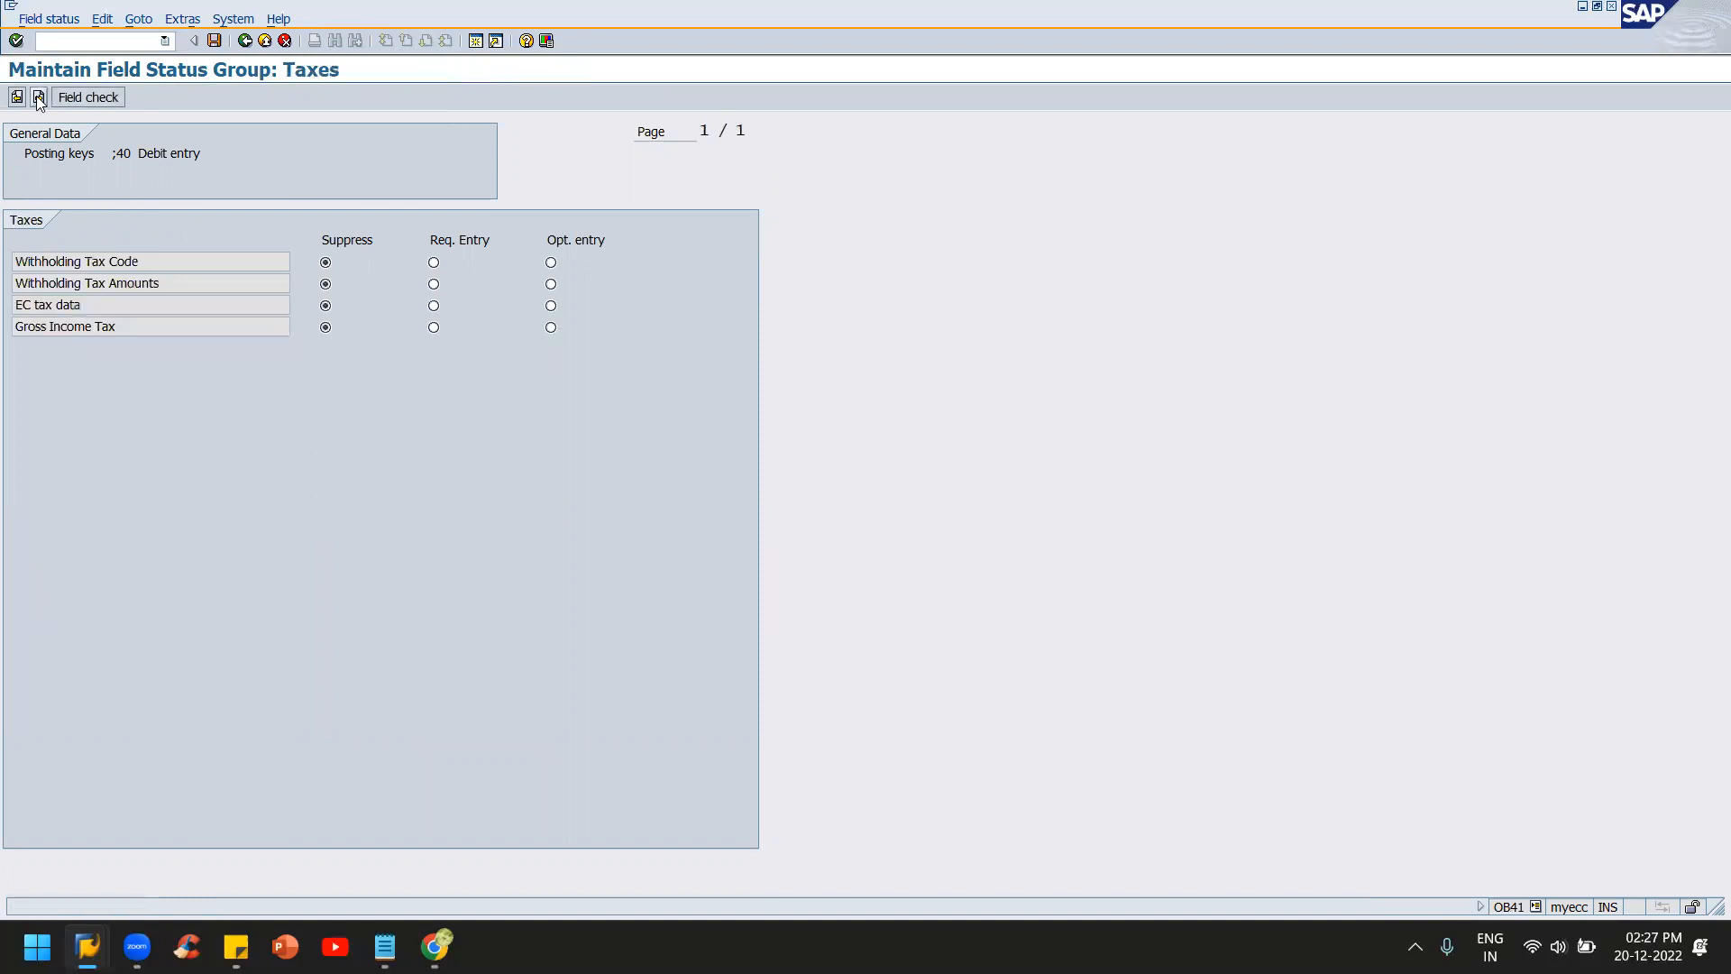
click(38, 96)
click(38, 97)
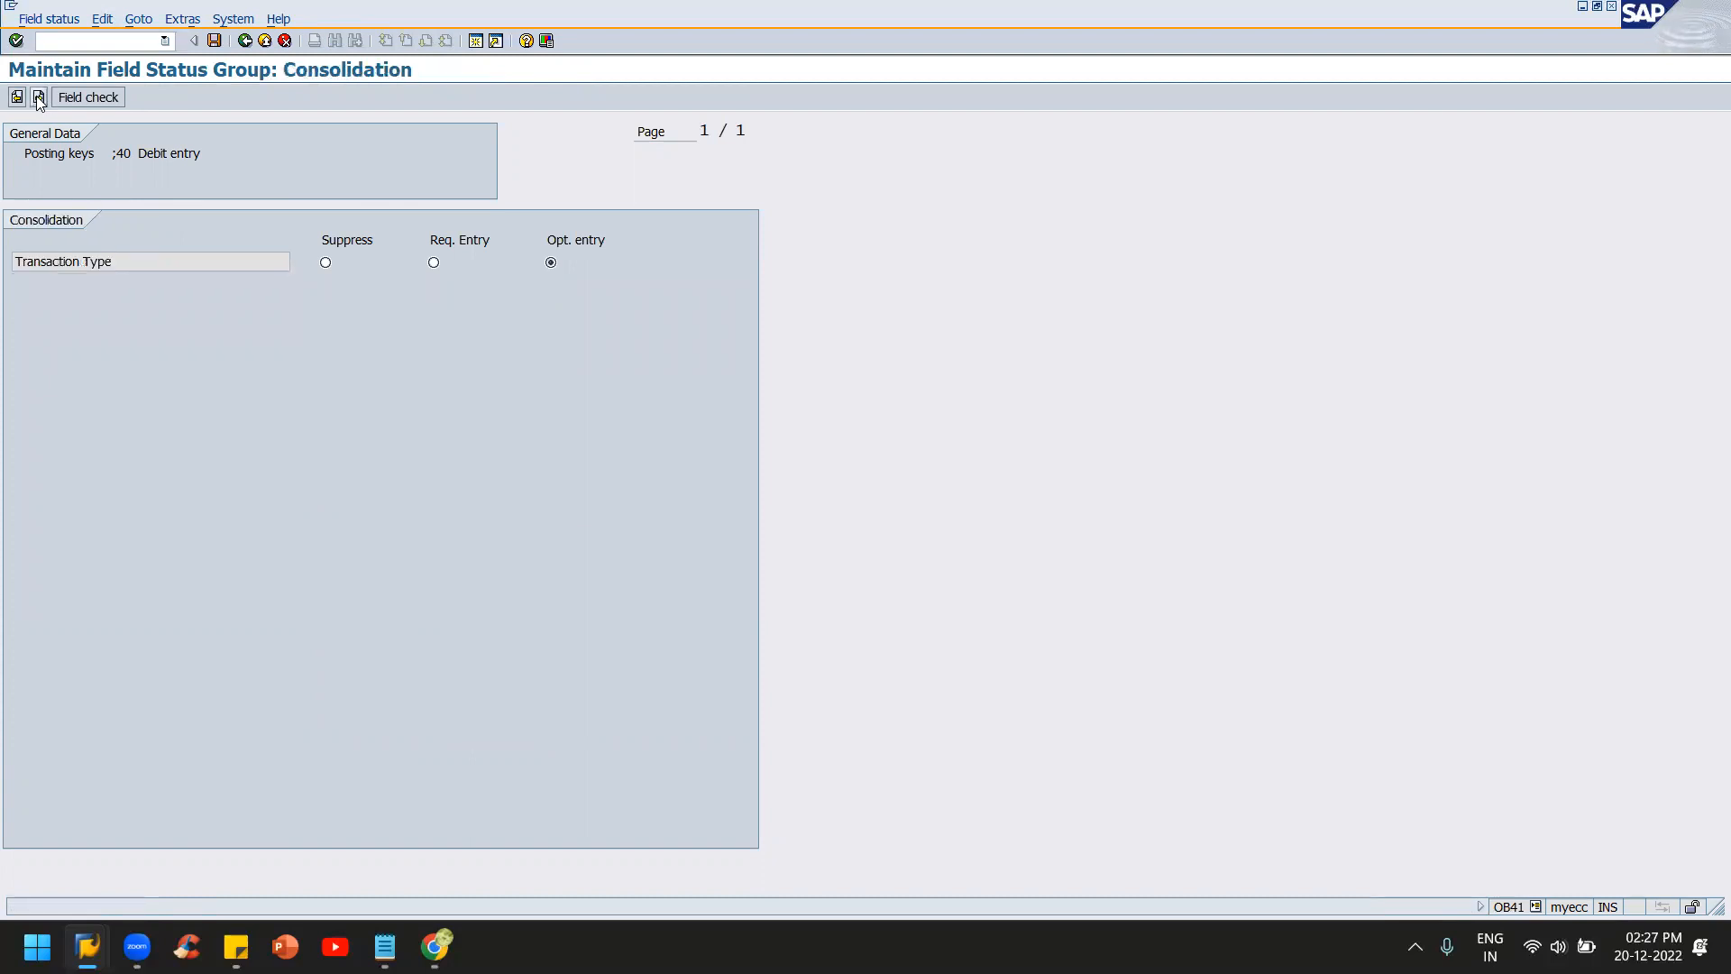
click(38, 97)
click(38, 96)
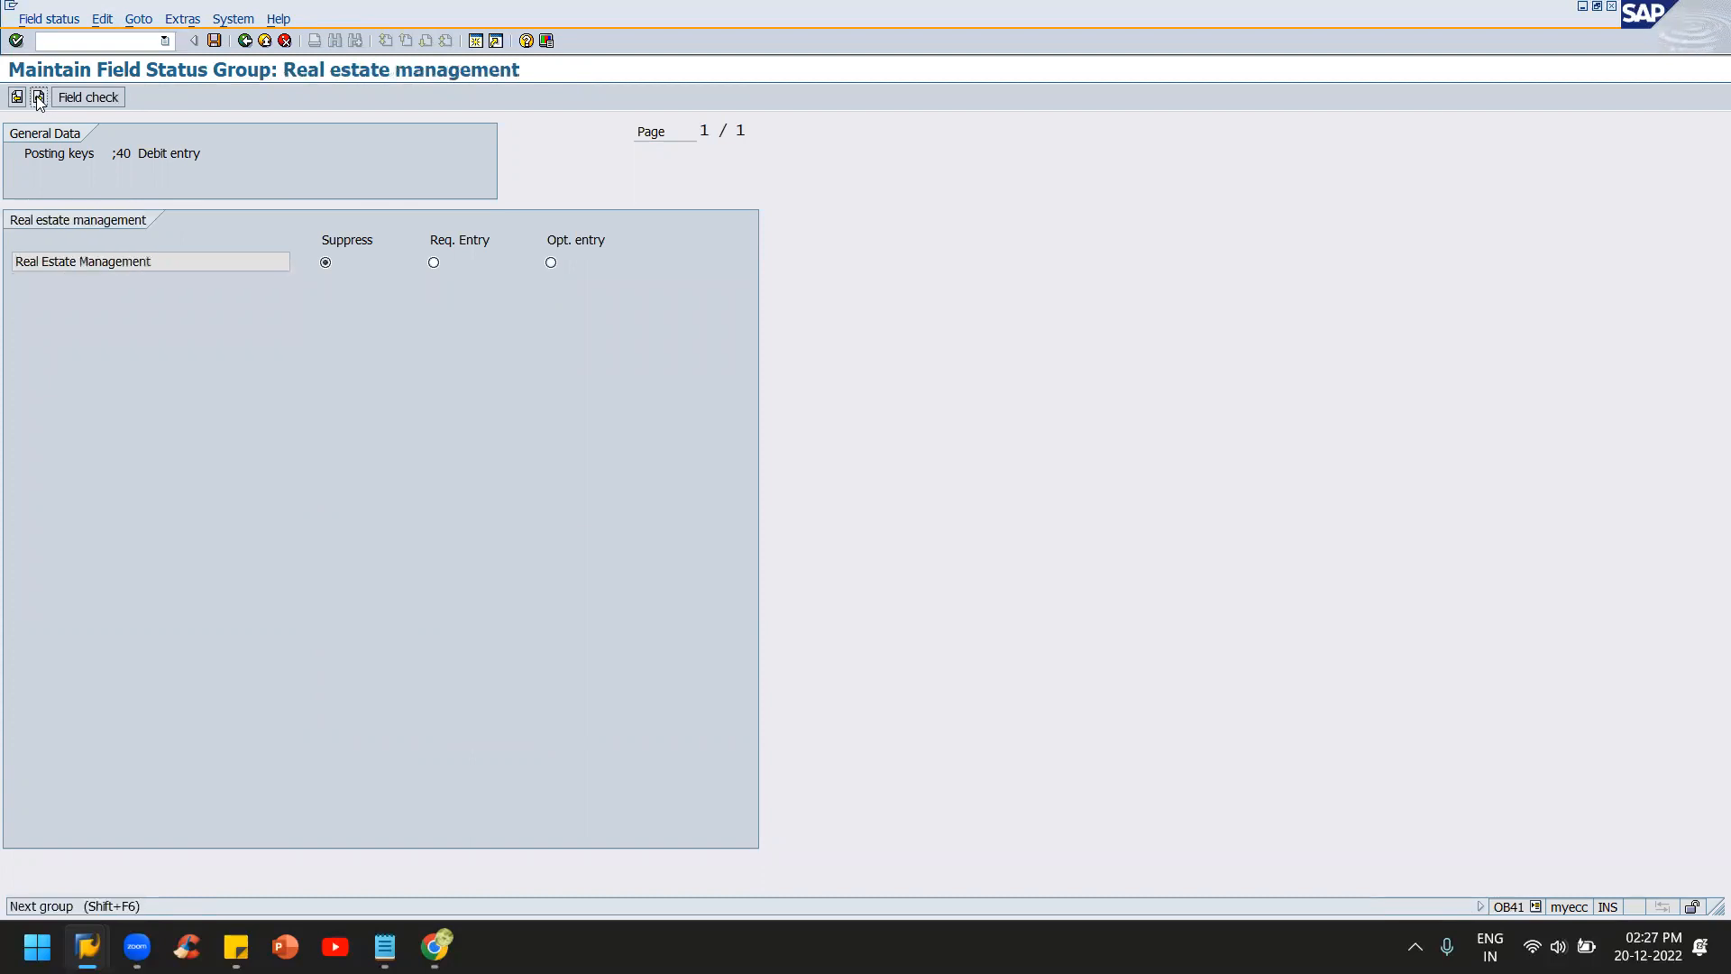
- Leave posting key 40's field status maintenance and switch to the F-02 G/L account posting session
key(F3)
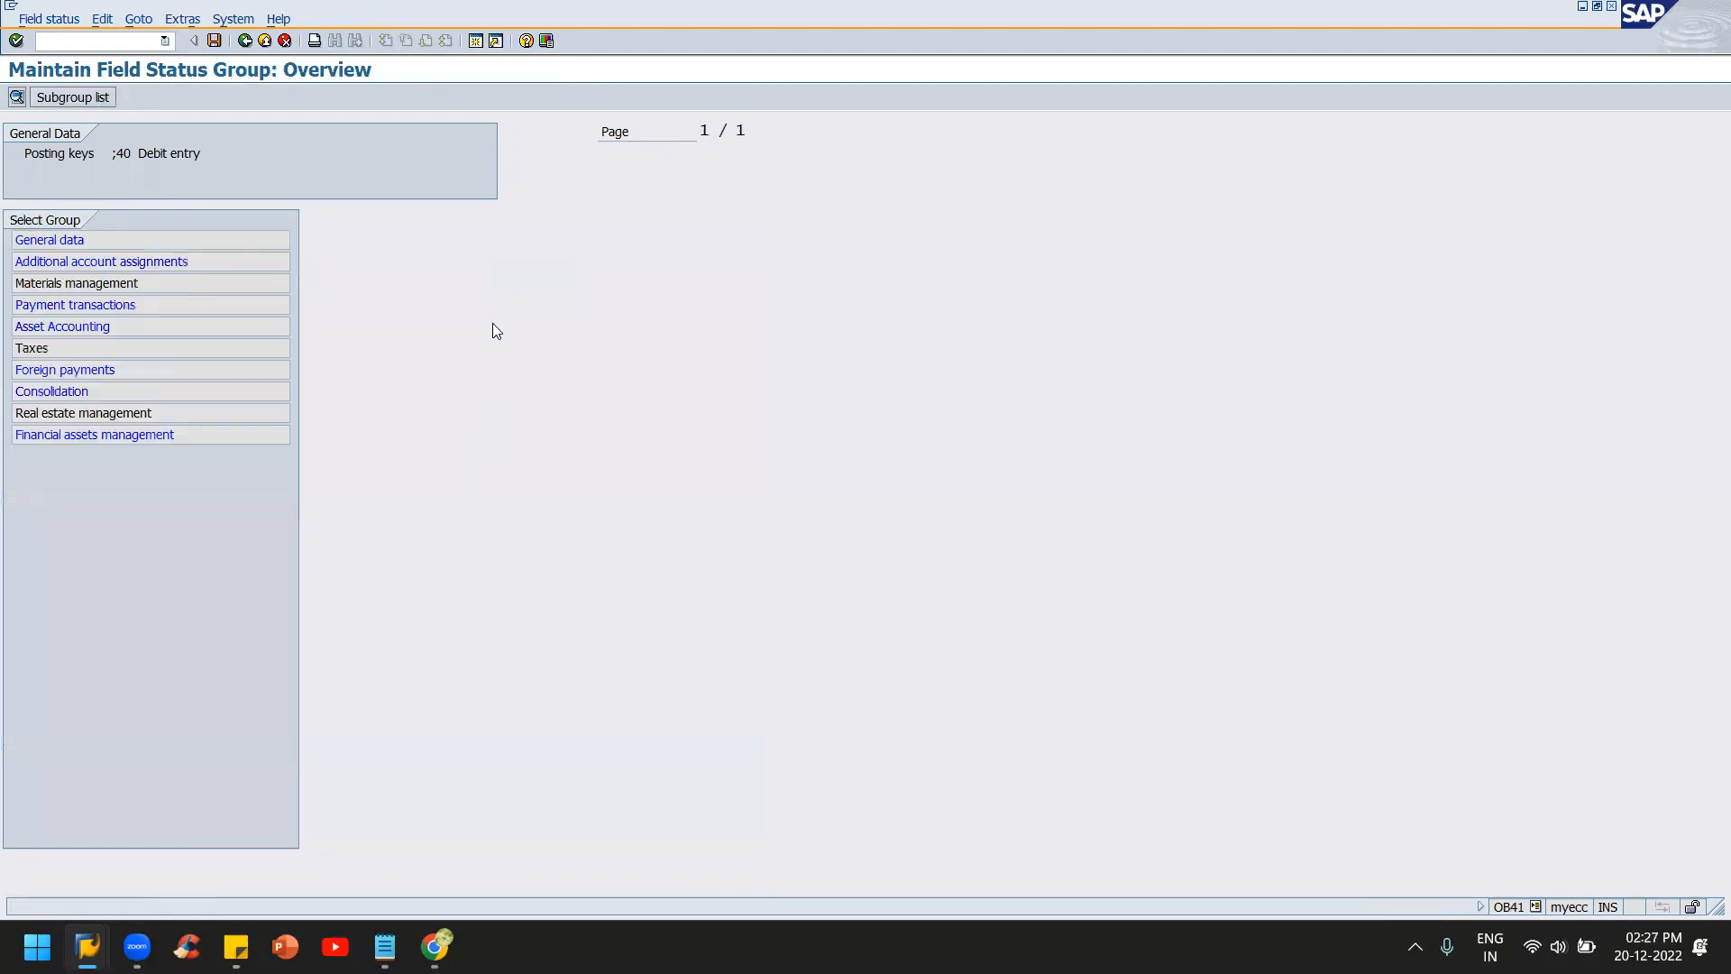
key(F3)
double_click(261, 366)
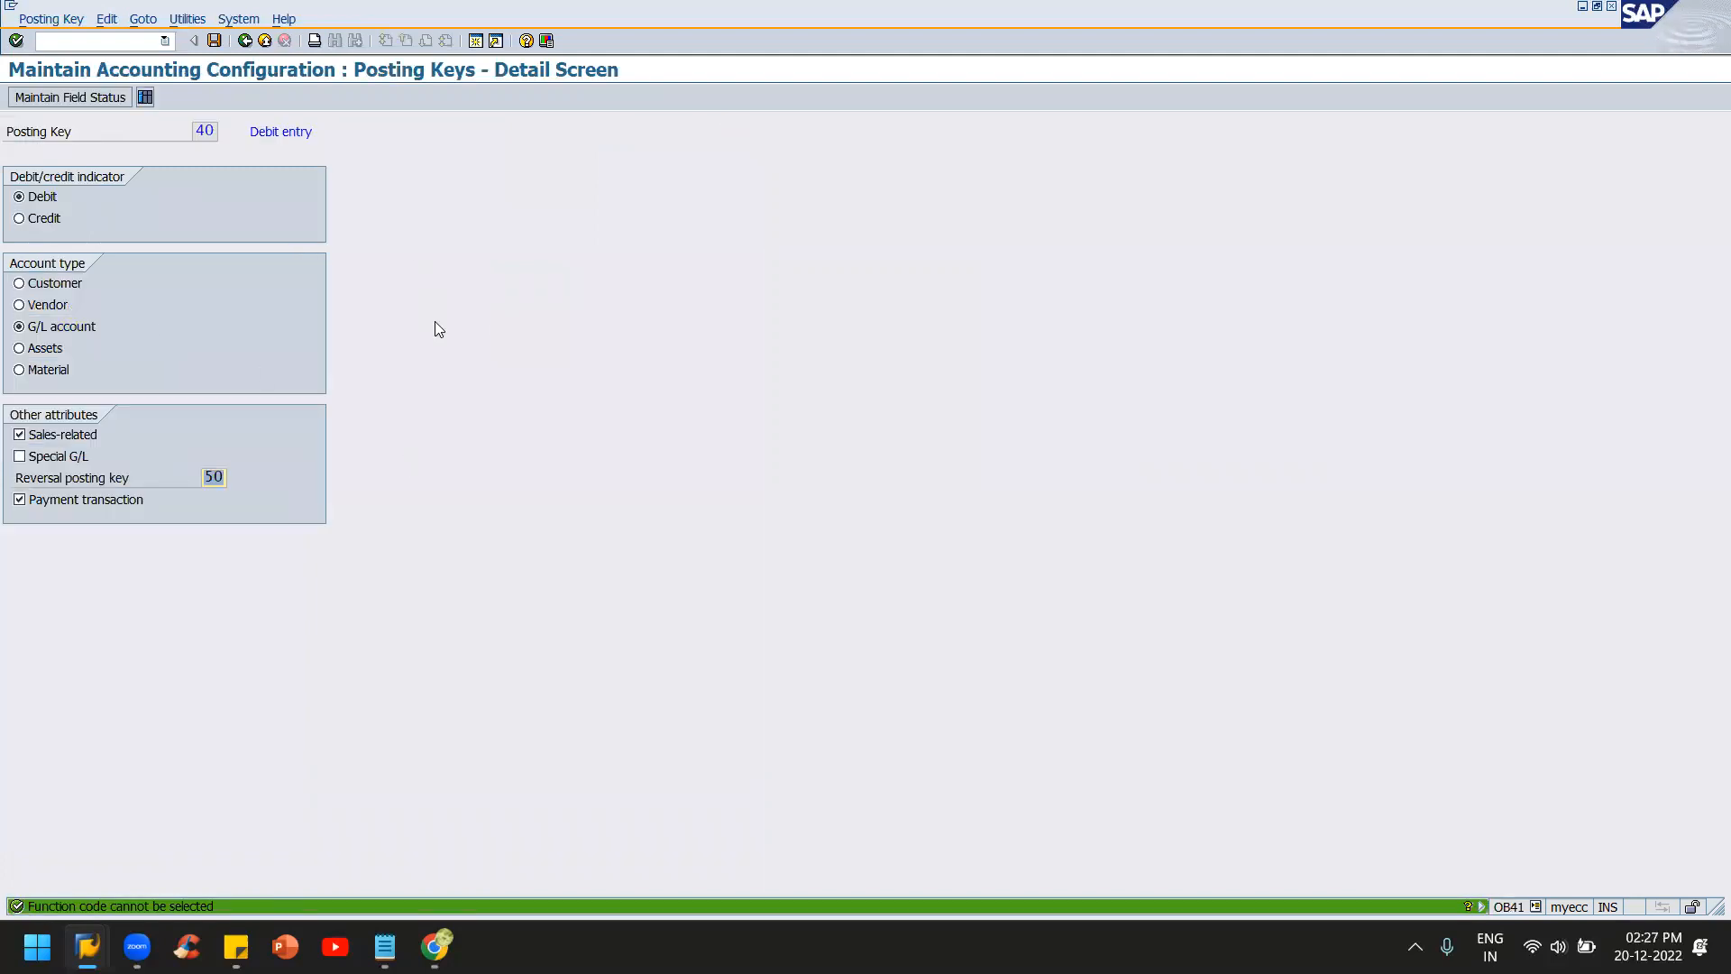
key(alt+Tab)
key(alt+F4)
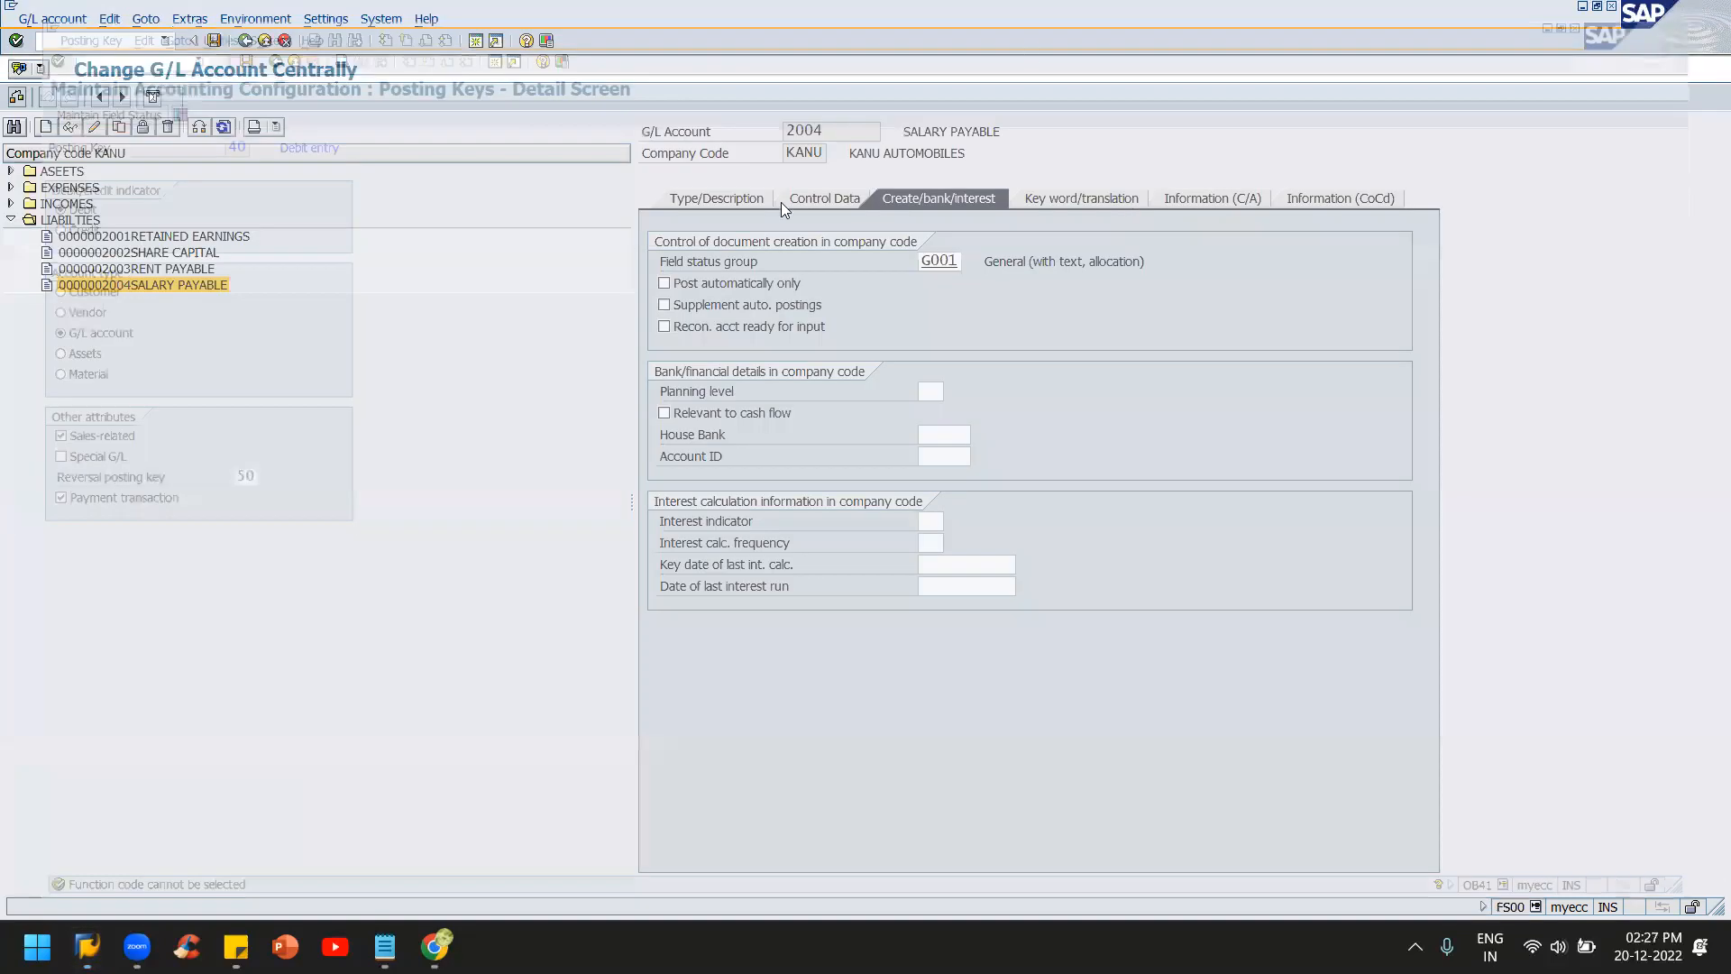
key(alt+Tab)
key(alt+Tab)
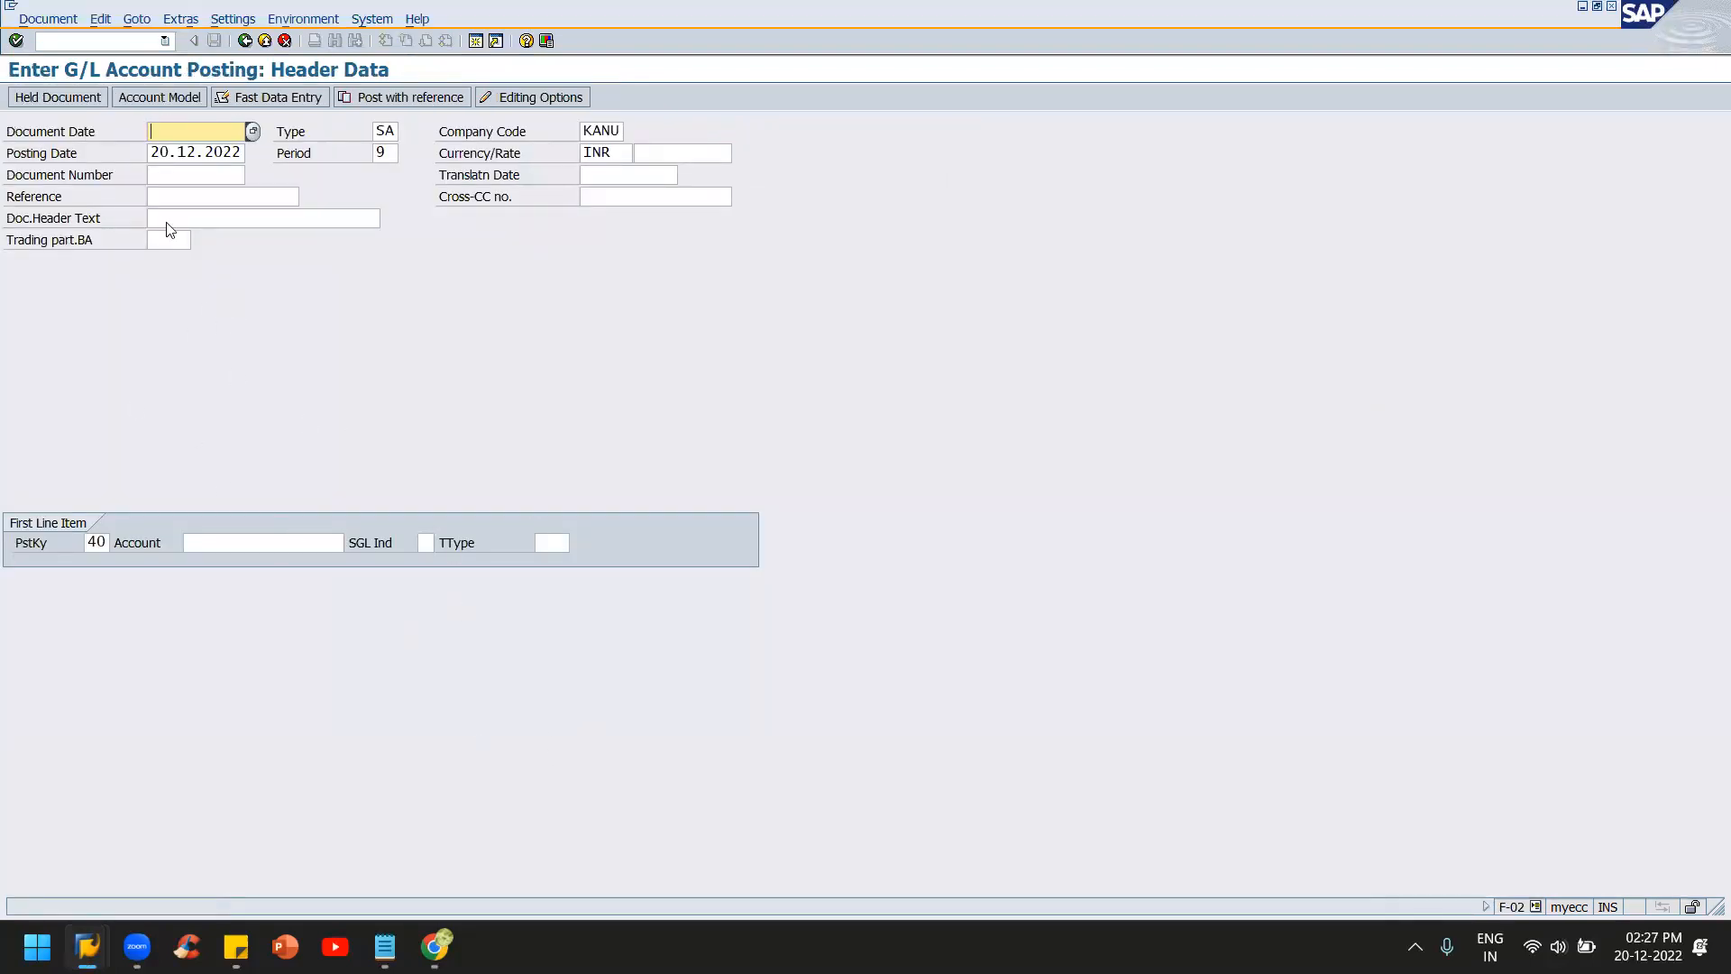
- Set the document date to 20.12.2022 and select account 4002, SALARY A/C, for the first line item with posting key 40
key(F4)
key(Return)
click(201, 542)
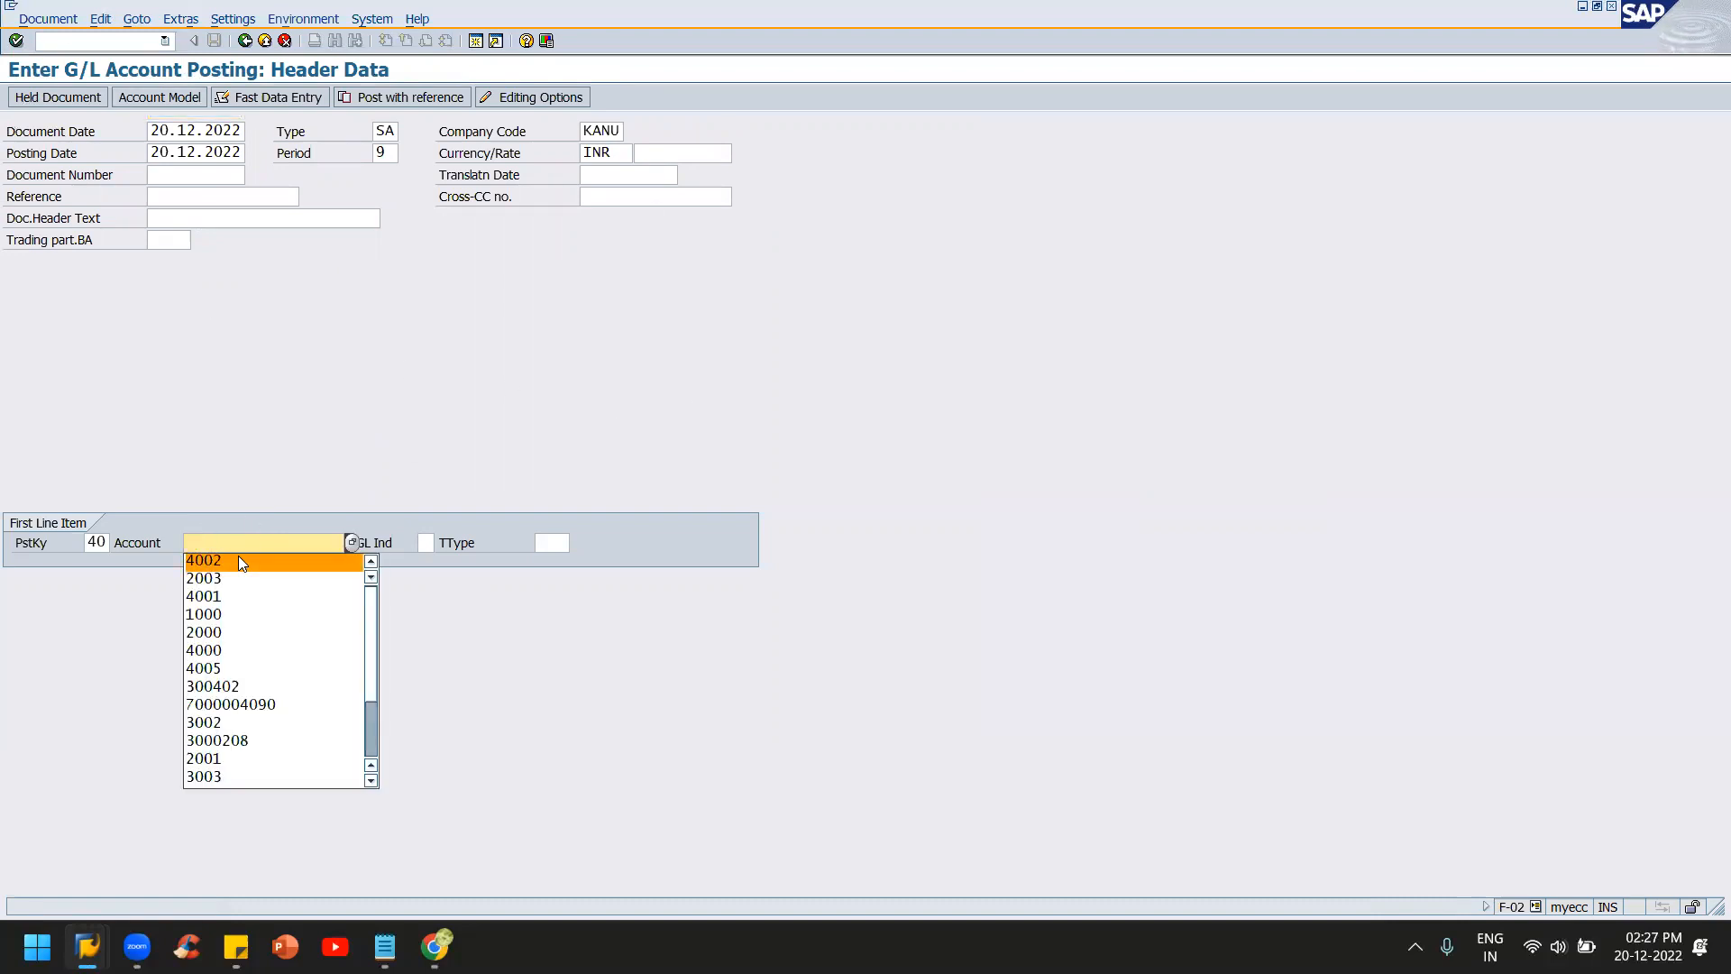
click(351, 542)
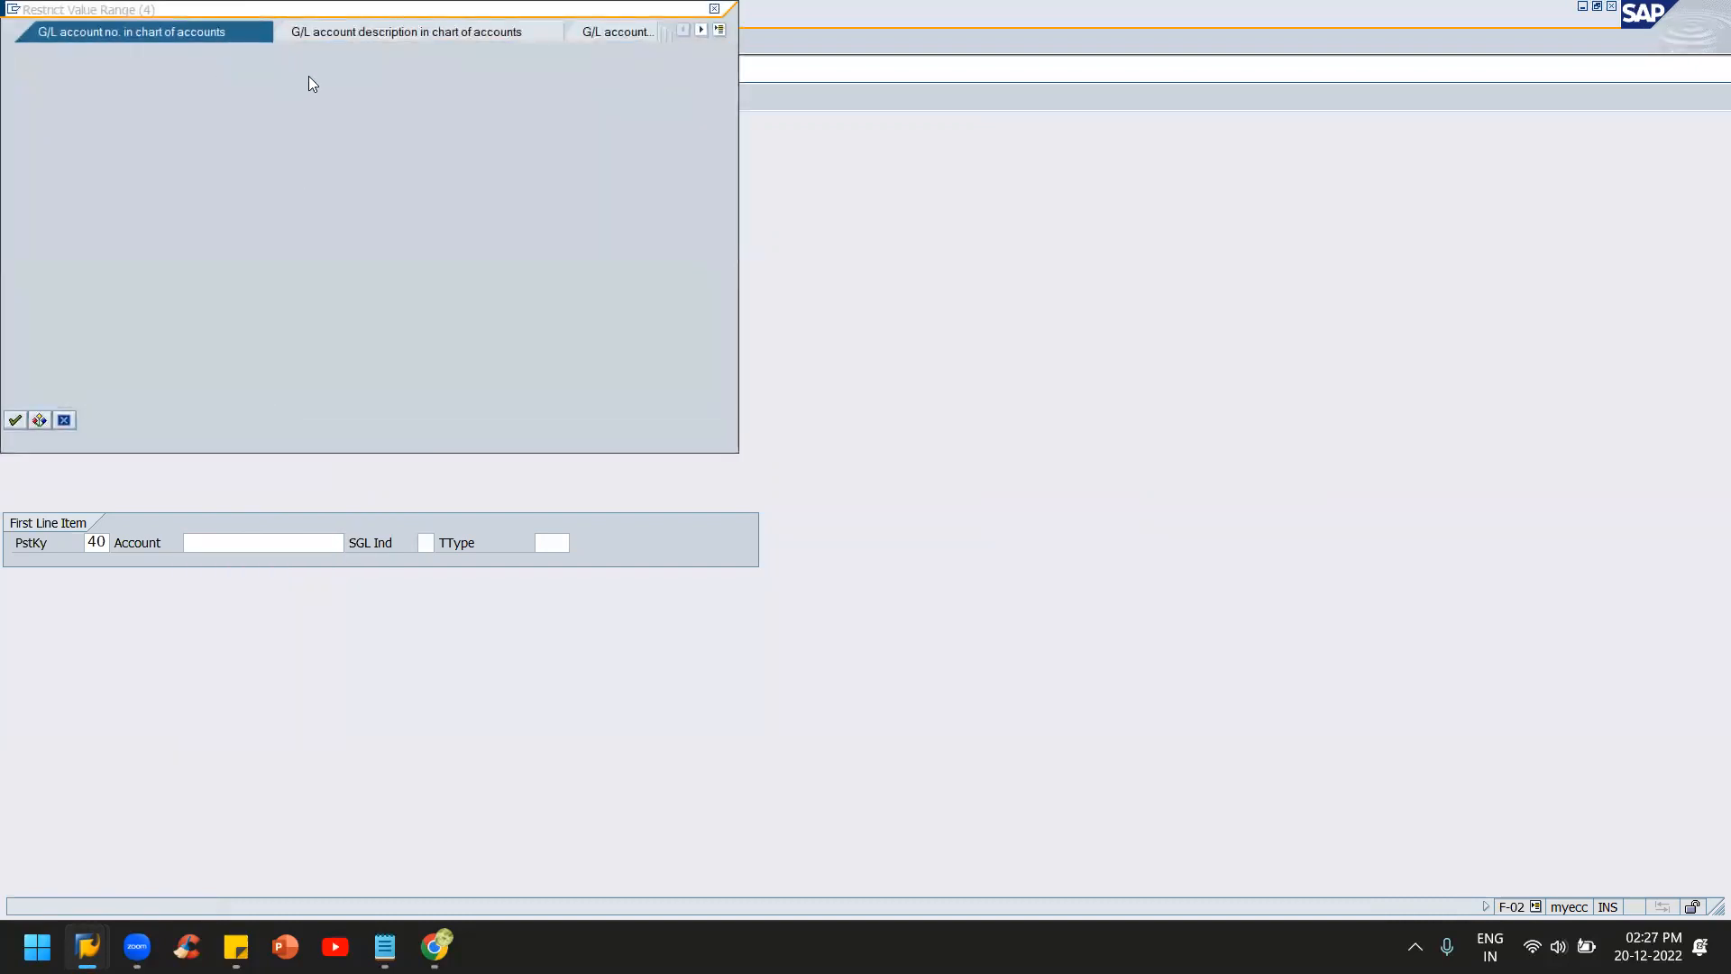
text(1)
key(Return)
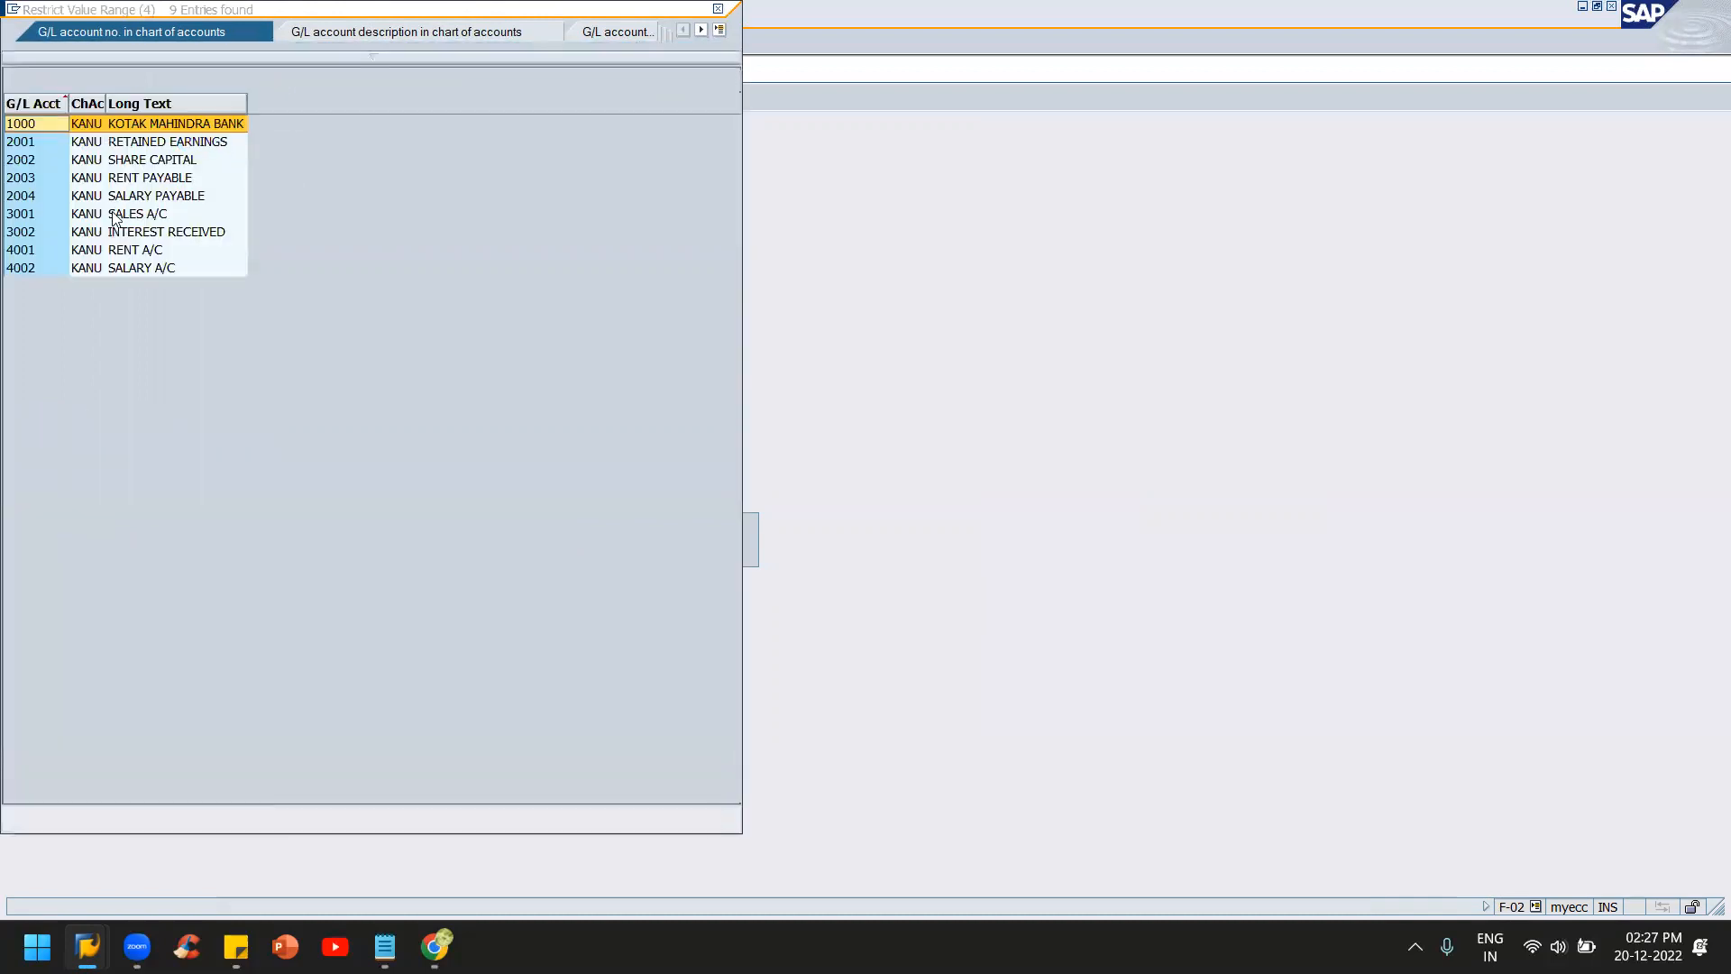
double_click(120, 268)
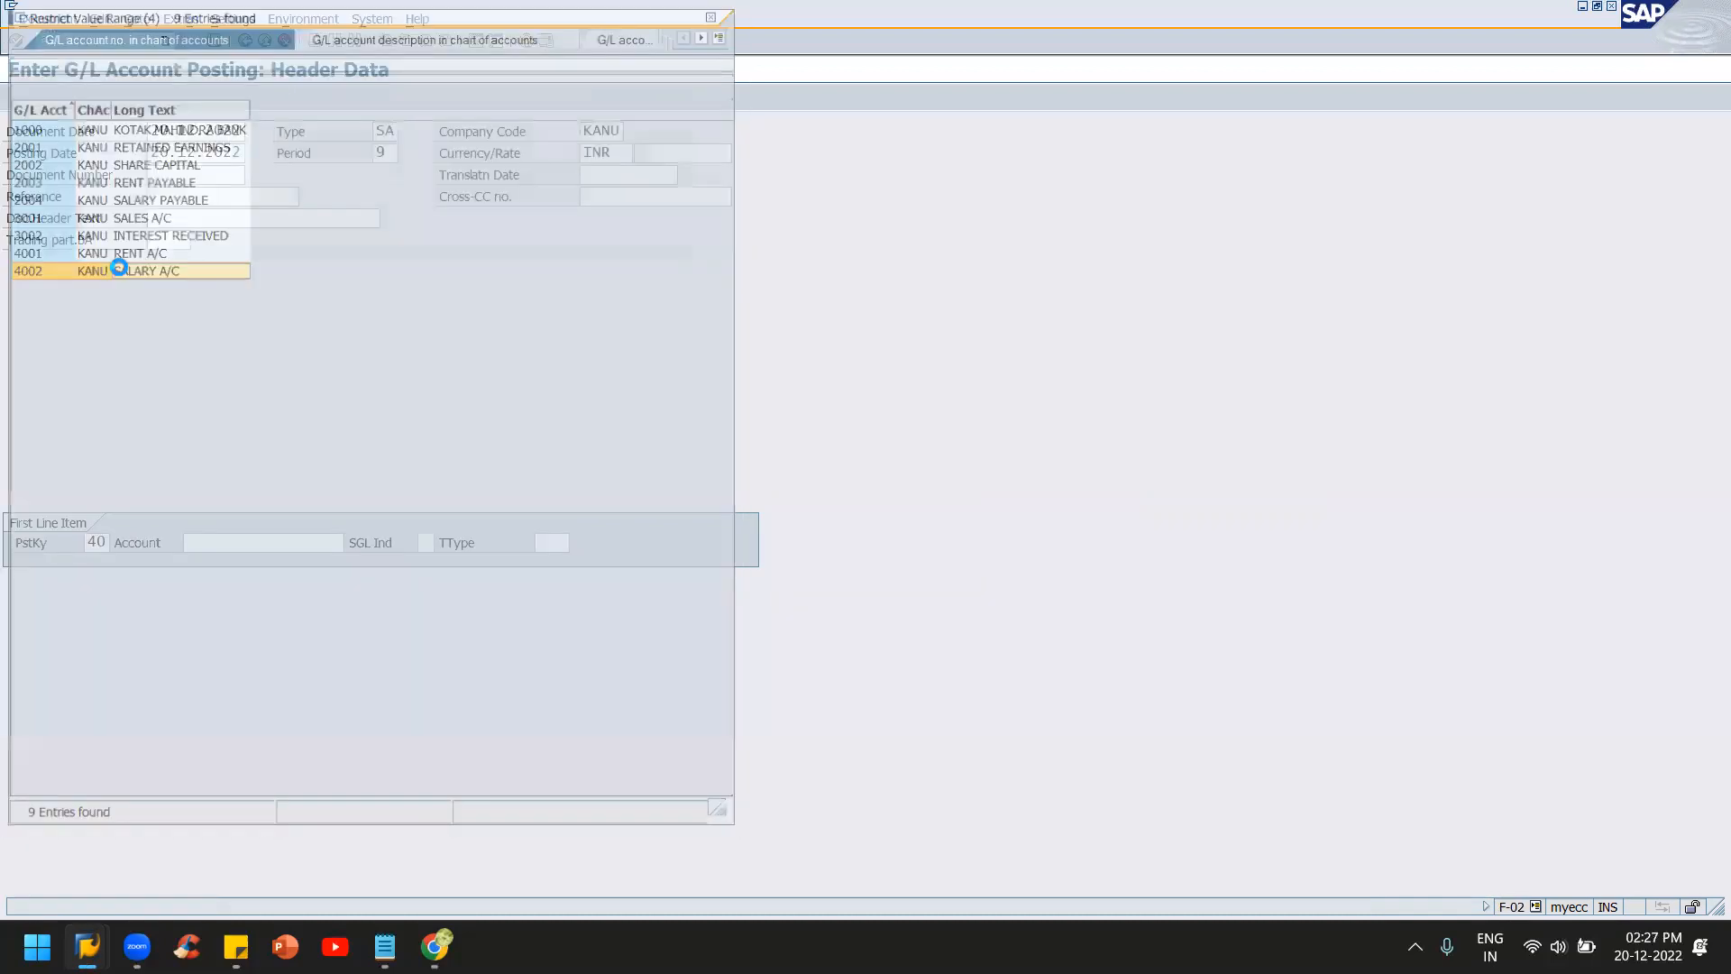
- Open the debit line item for account 4002 and enter amount 50000 INR with business area KAHY
key(Return)
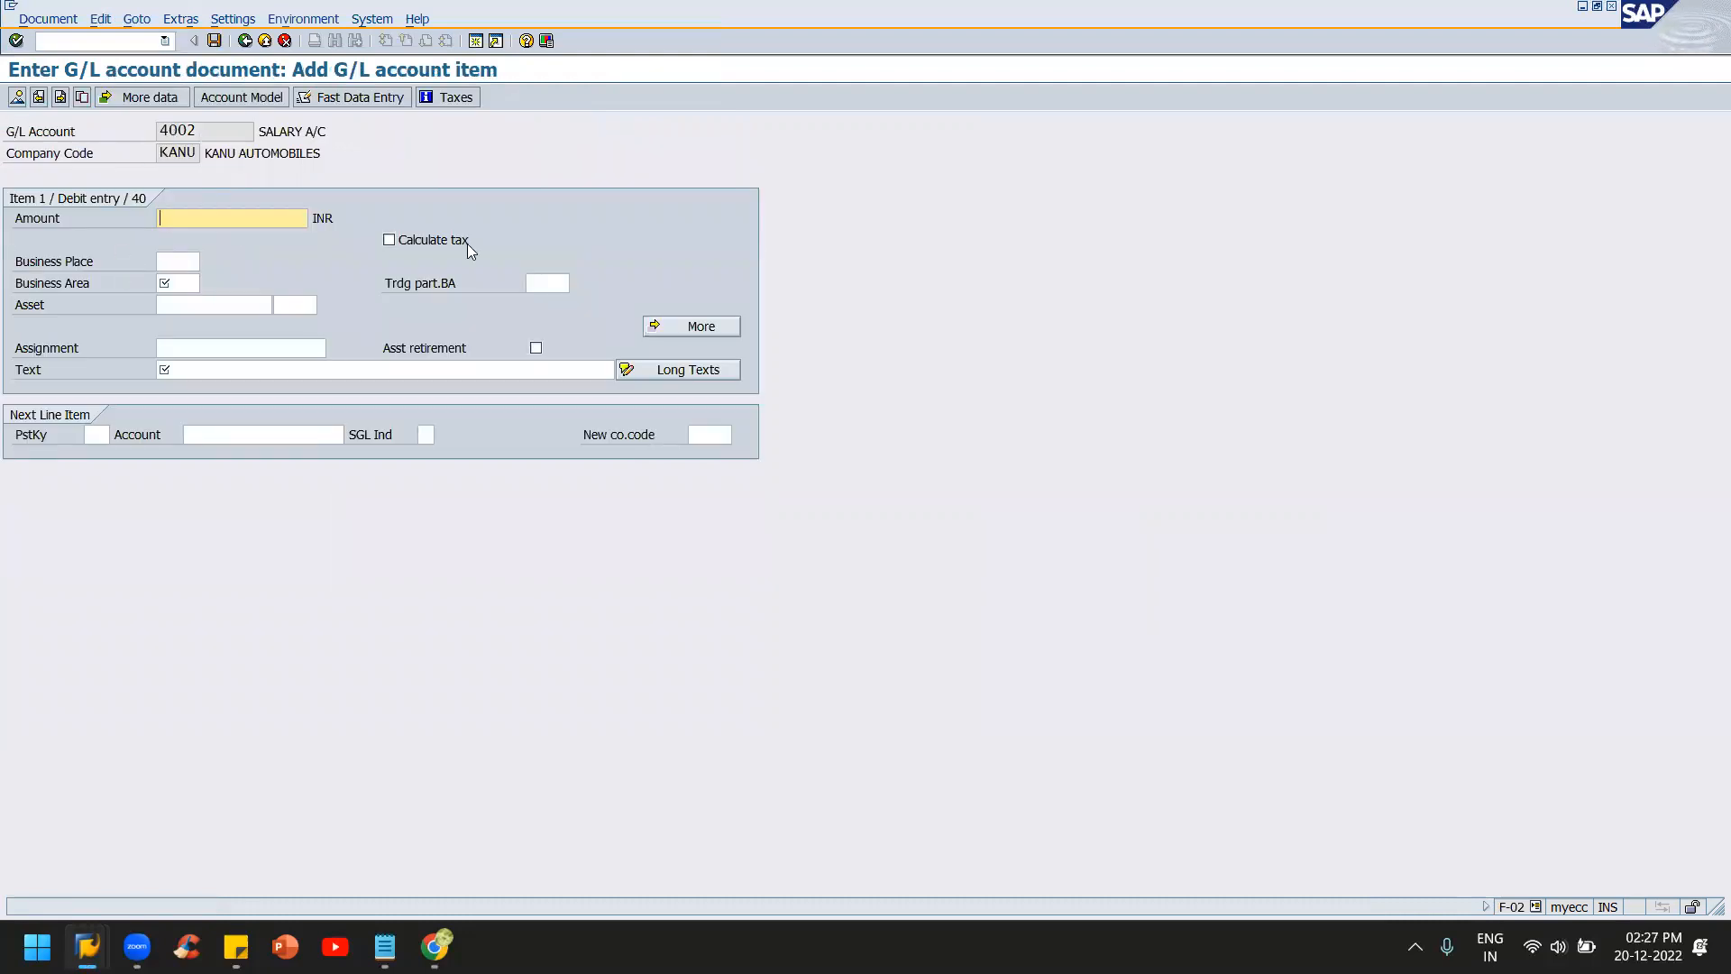
text(50000)
key(Tab)
click(171, 282)
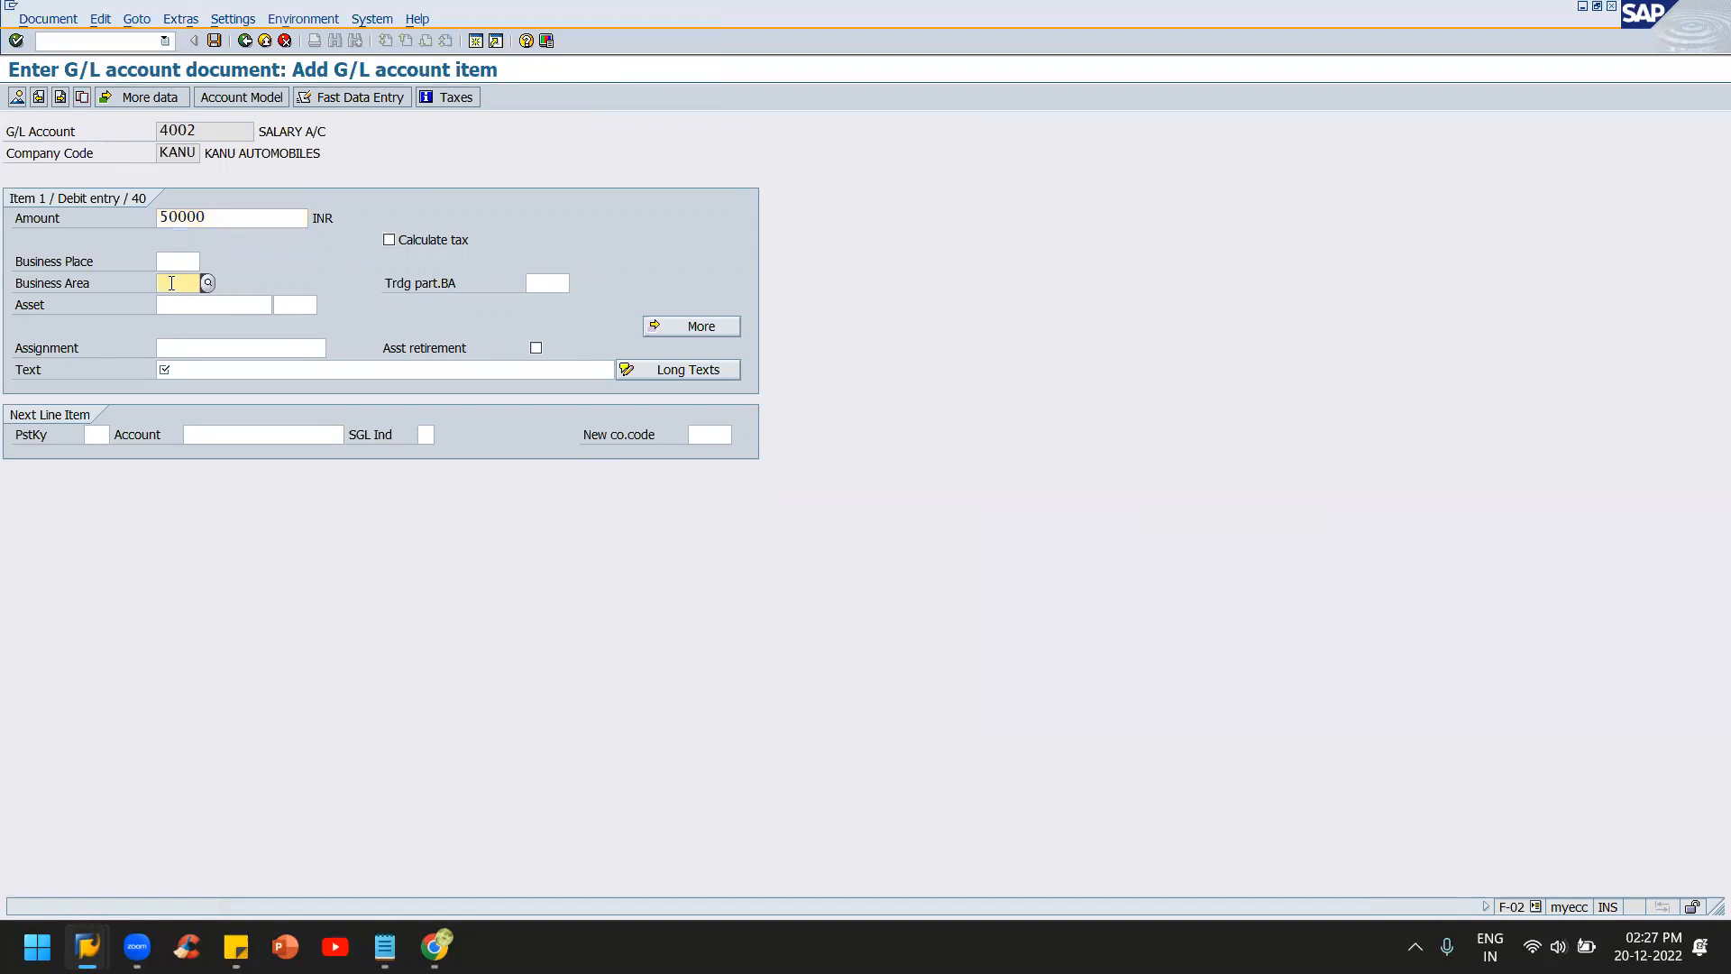
text(kahy)
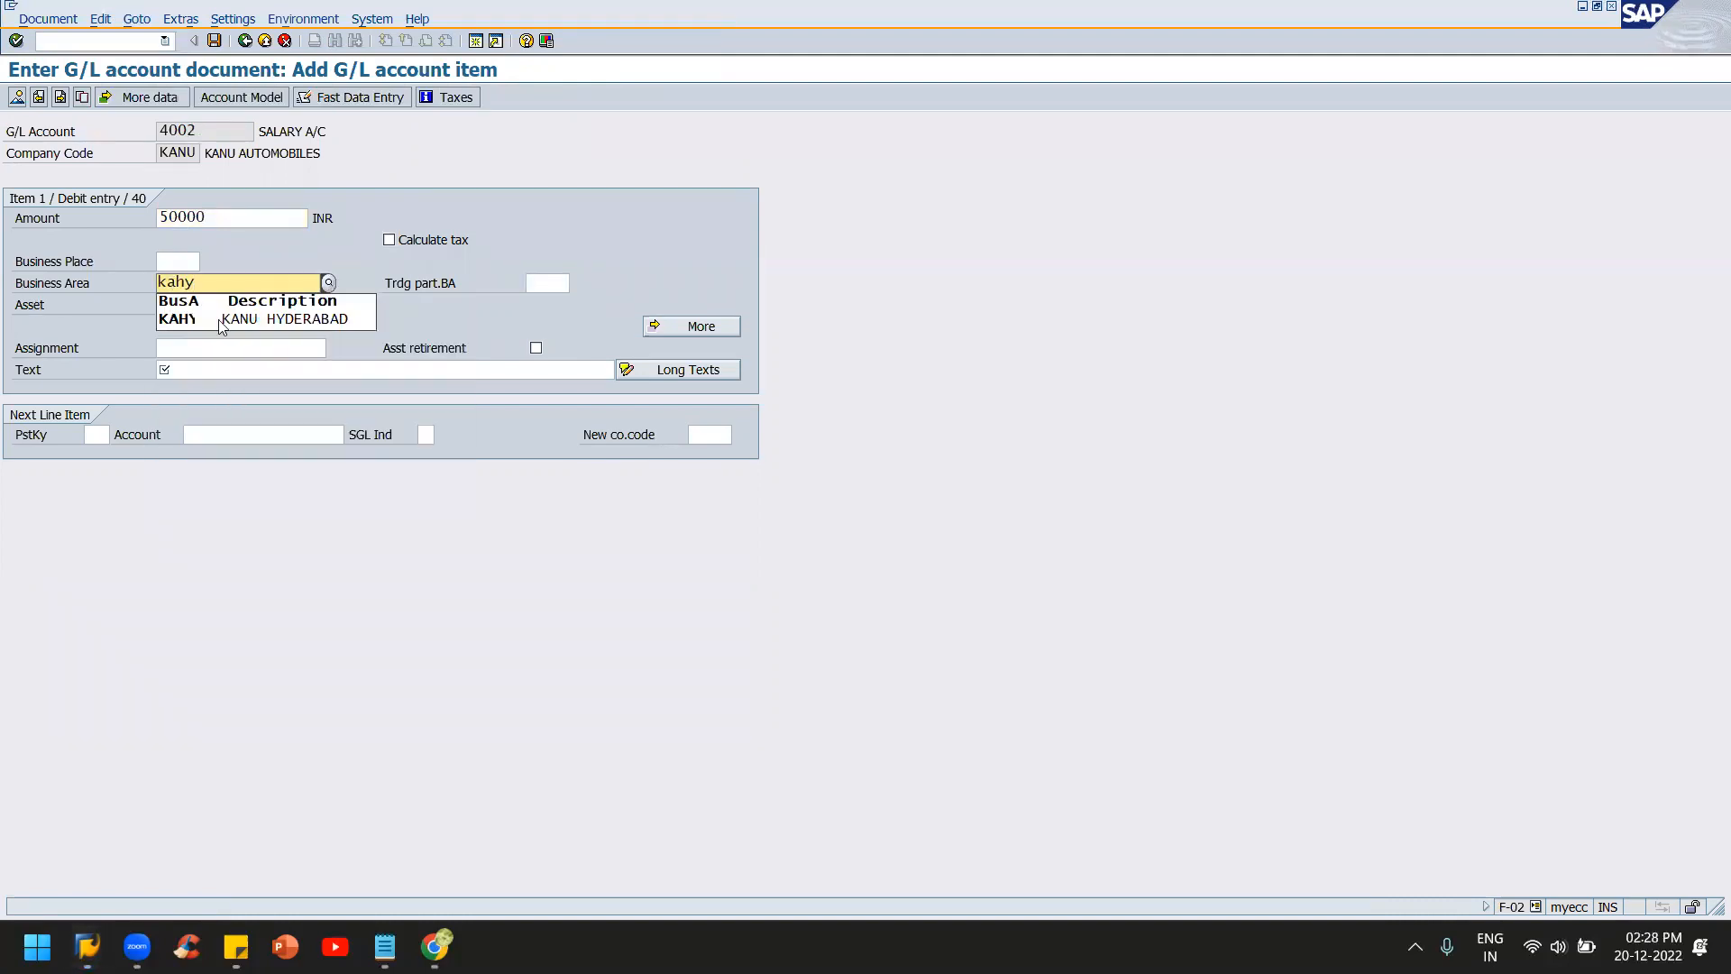
key(Return)
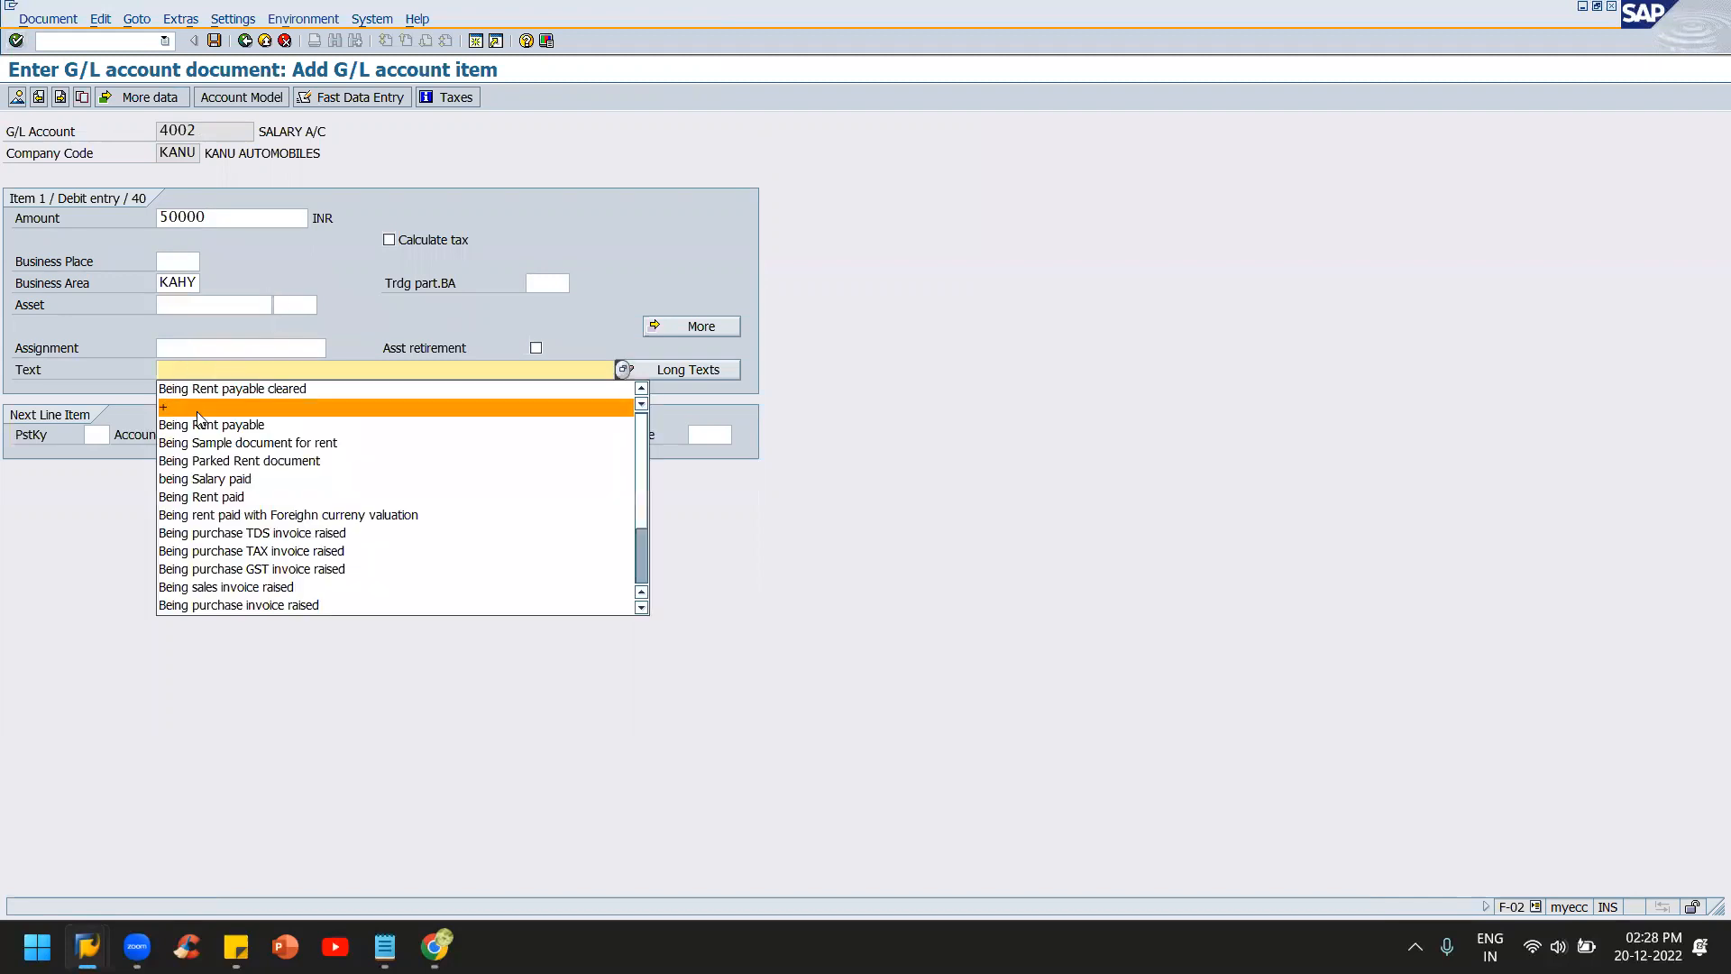
- Enter the debit item's text as "Being Salary payable cleared", adapting the earlier rent payable text
click(259, 390)
key(BackSpace)
key(BackSpace)
key(BackSpace)
key(BackSpace)
key(BackSpace)
text(Salary payable cleared)
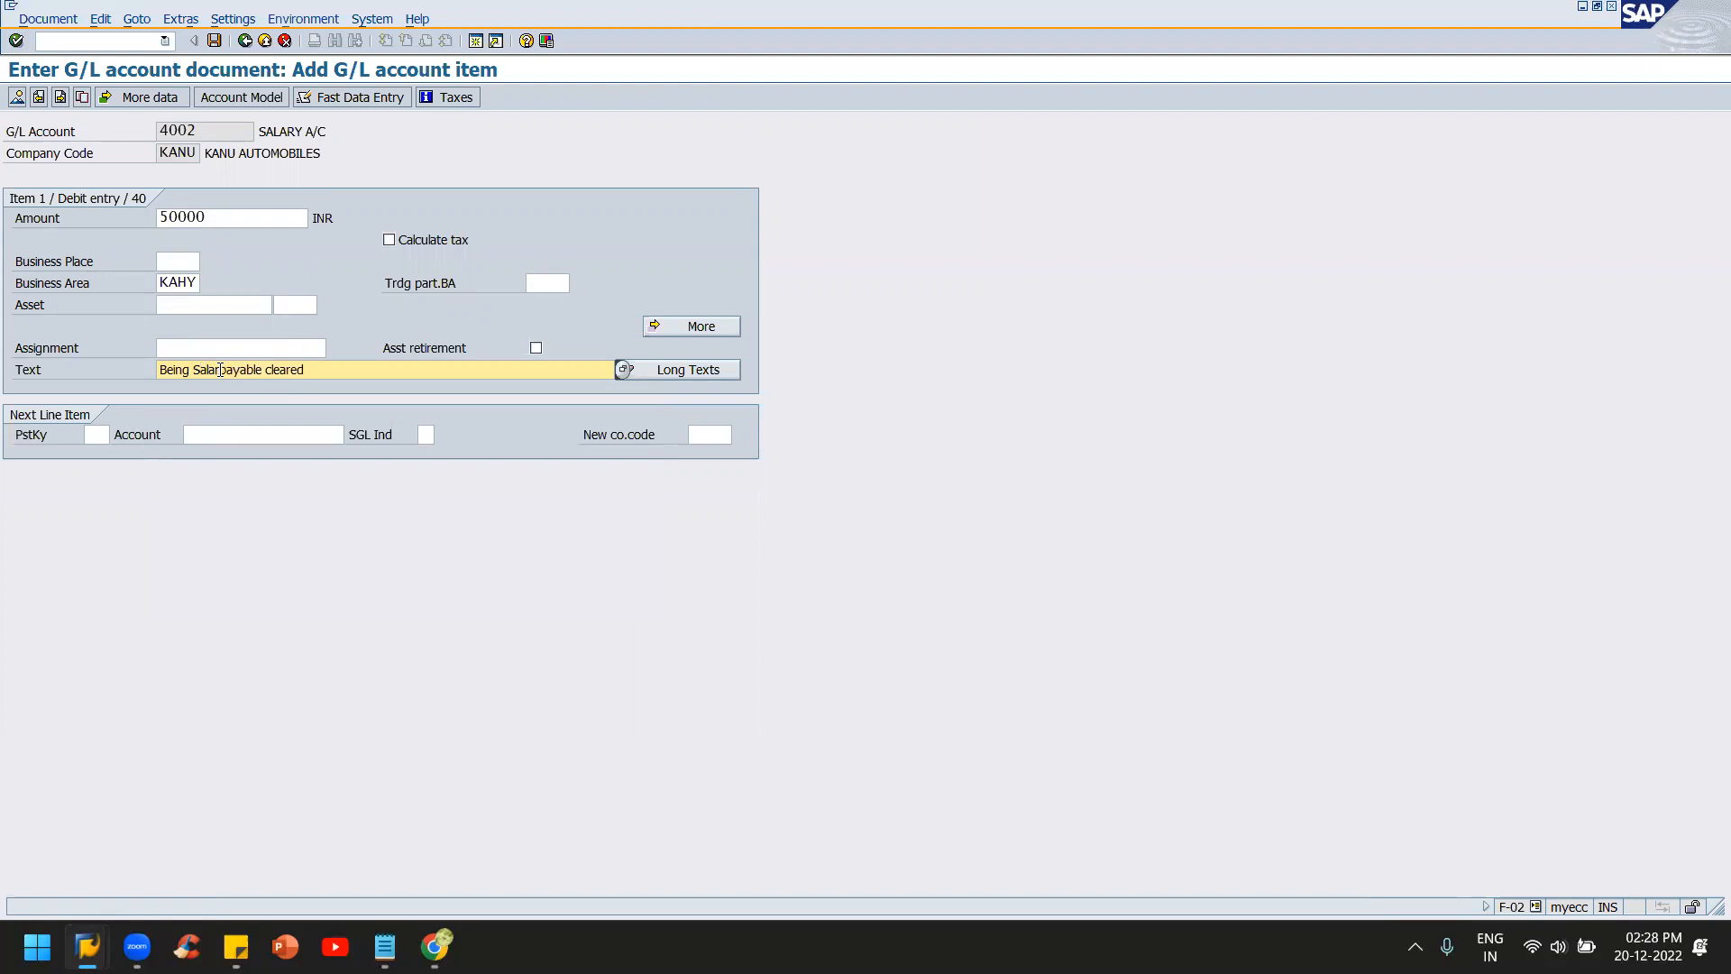
- Set posting key 50 for the next line item and start its account entry
click(95, 435)
text(50)
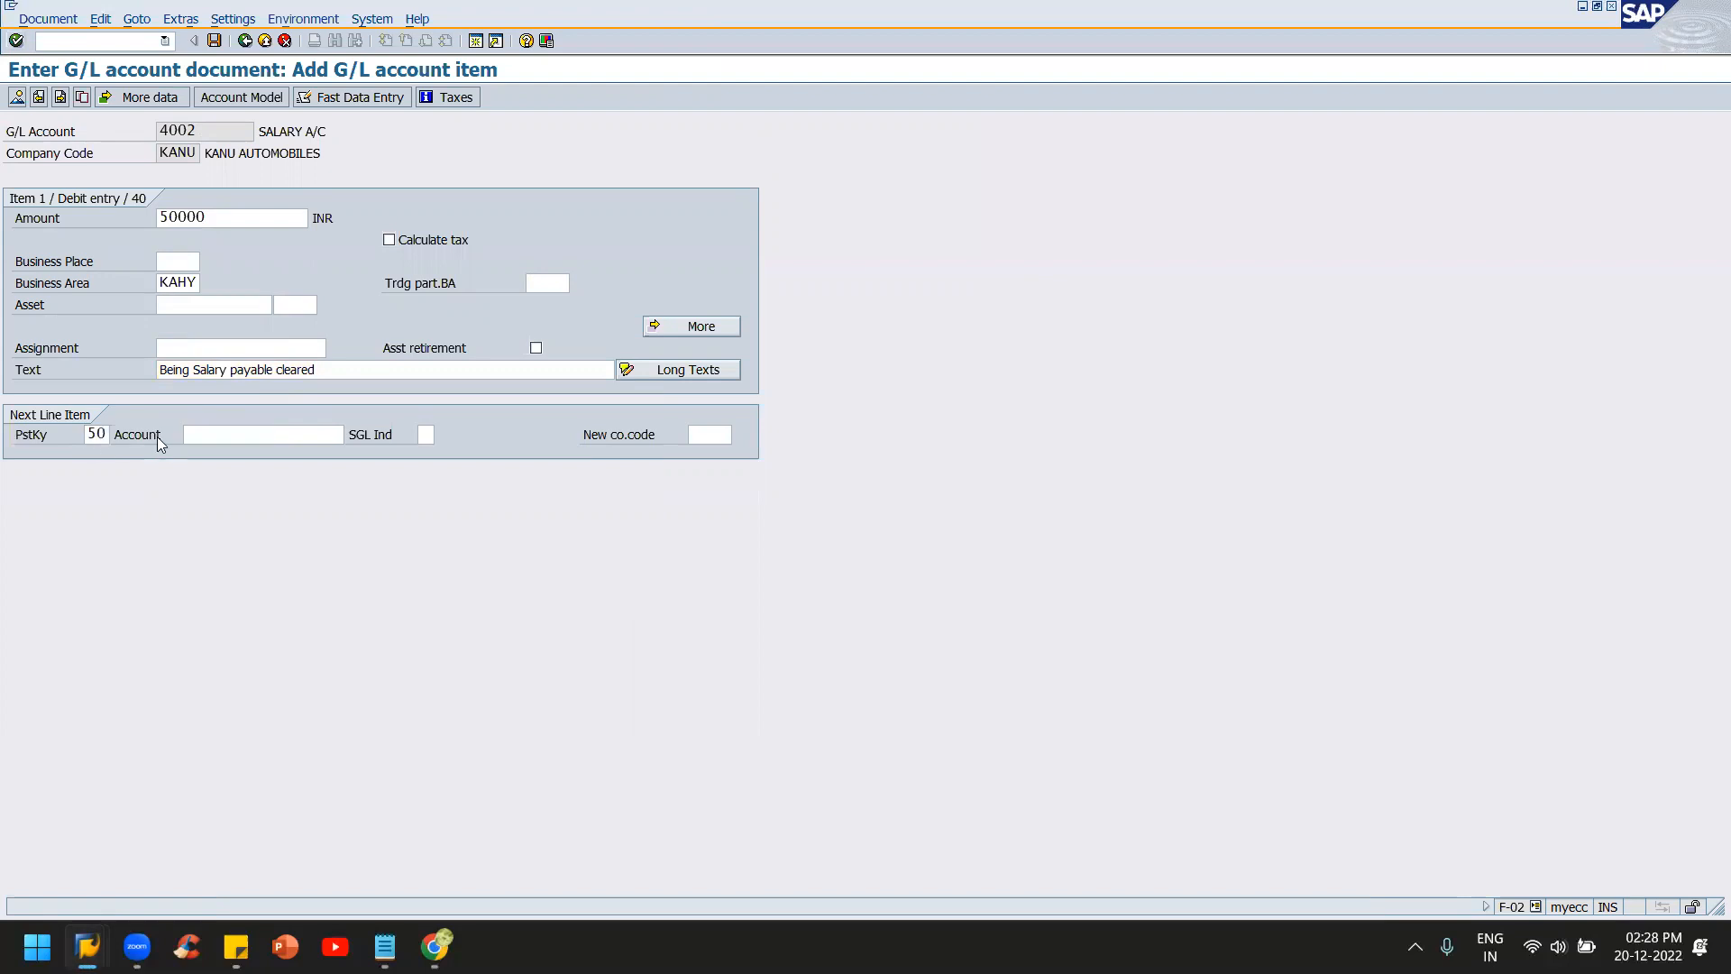
click(211, 437)
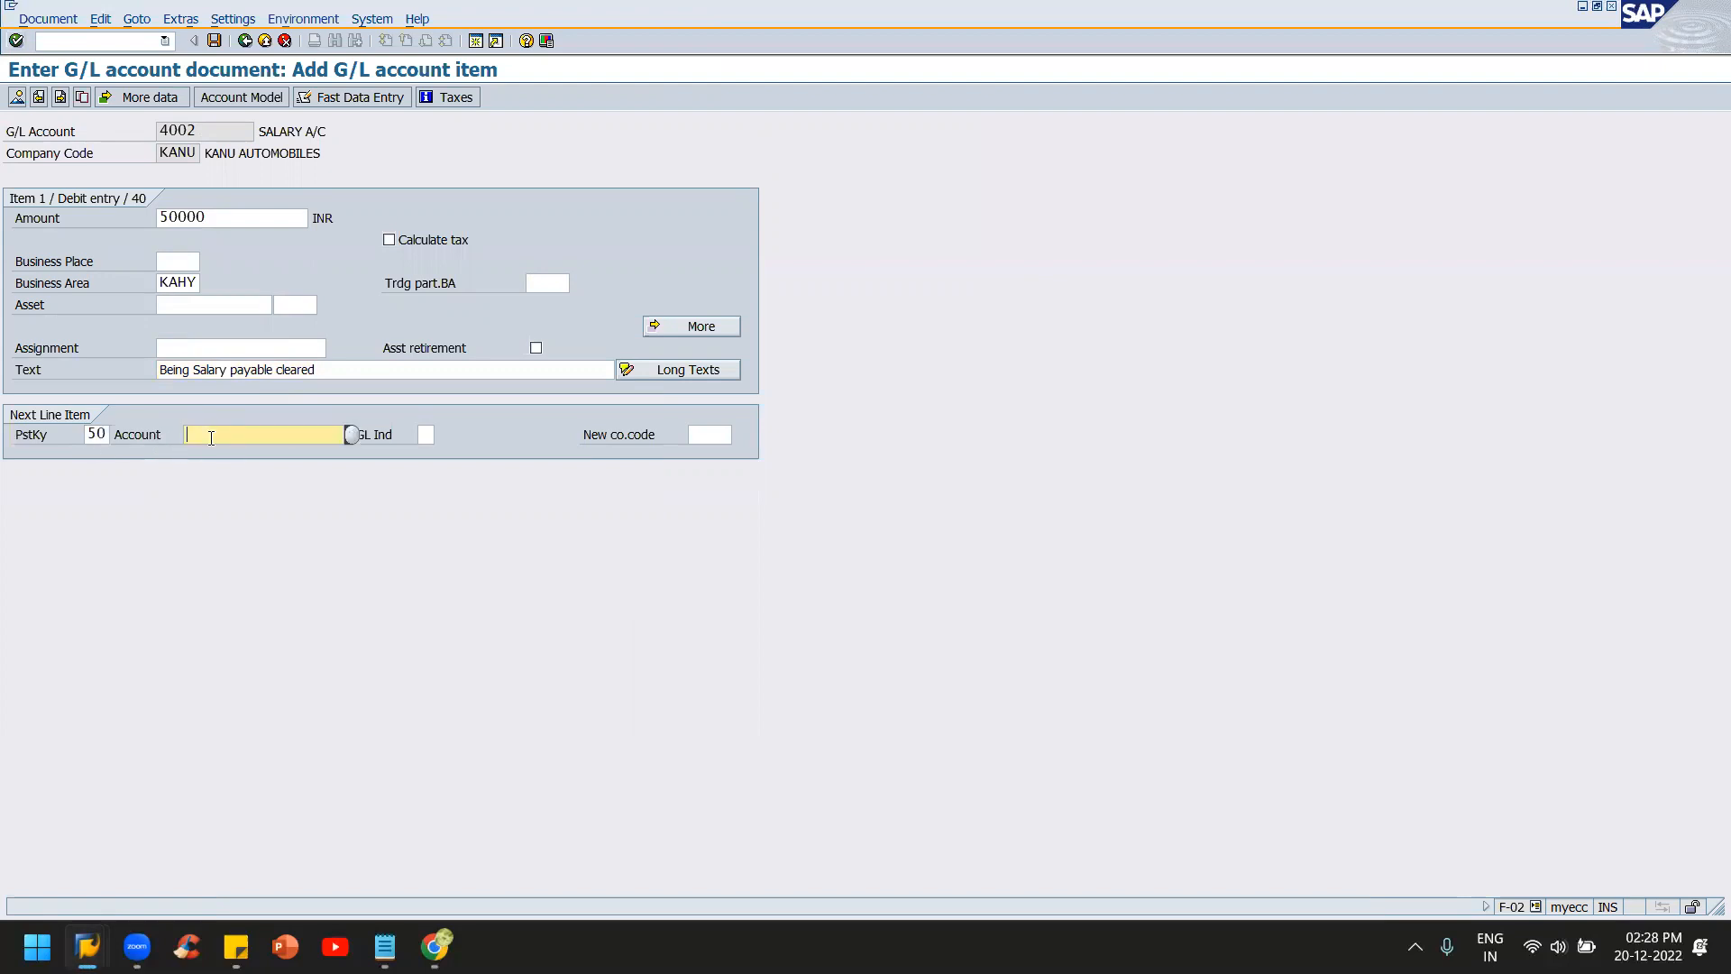
- Choose G/L account 2004 (Salary Payable) for the next line item with posting key 50 and continue to that item
click(352, 434)
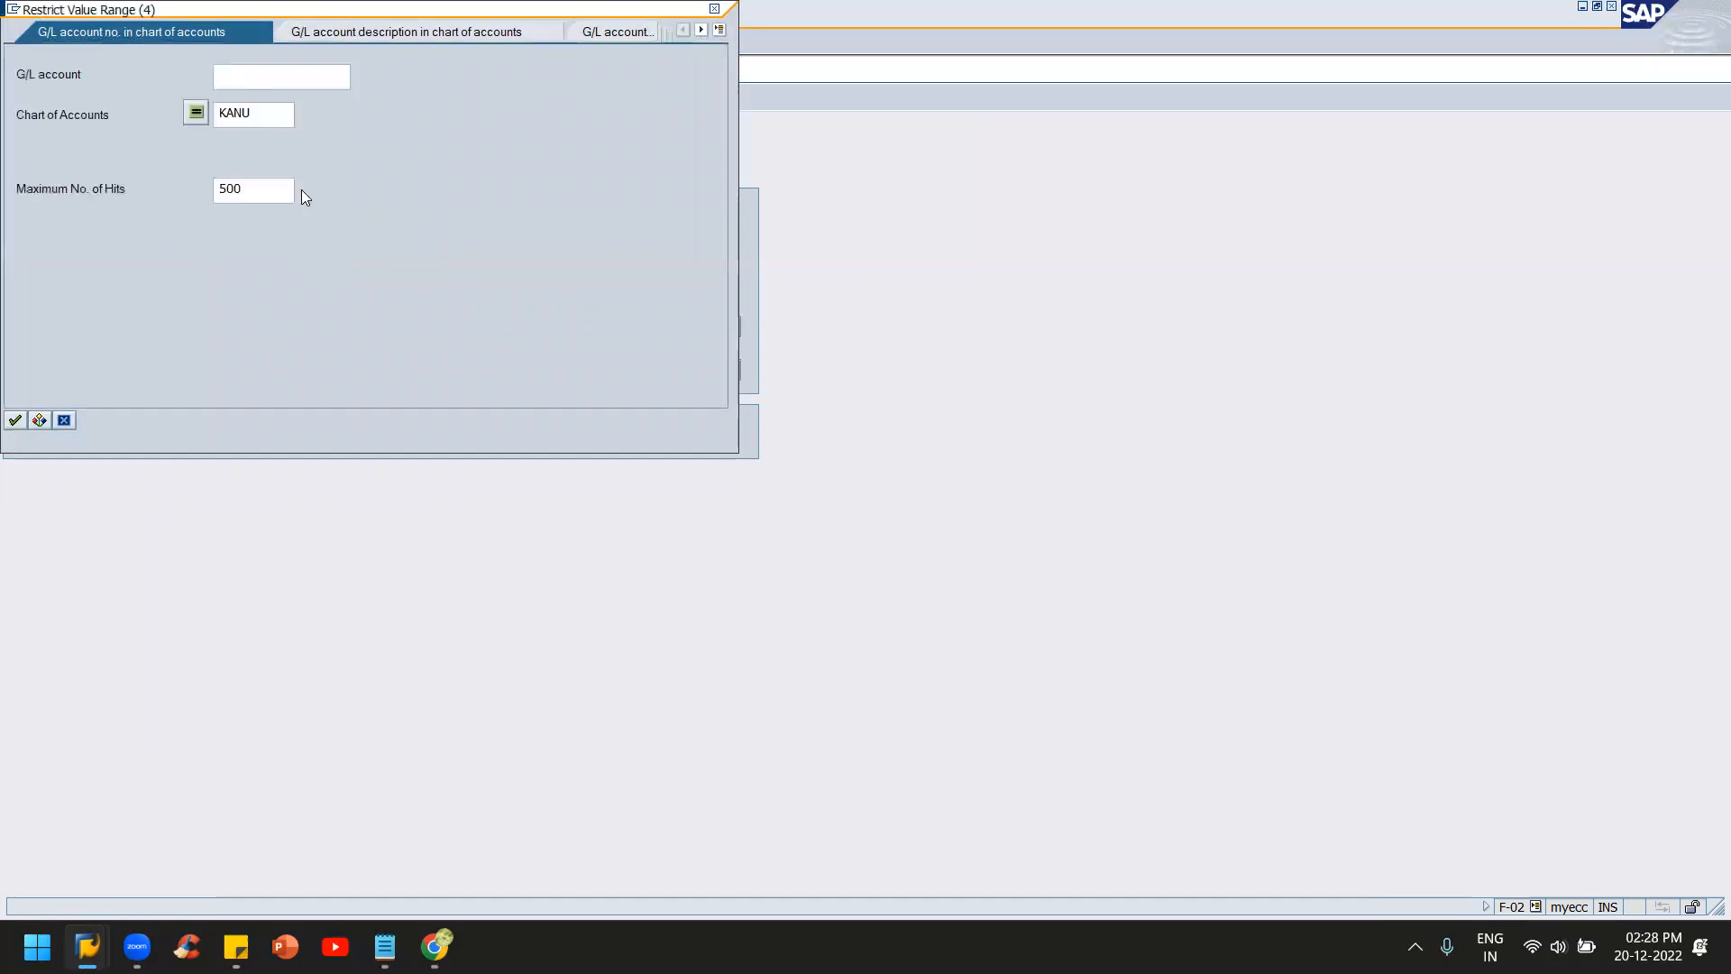
key(Return)
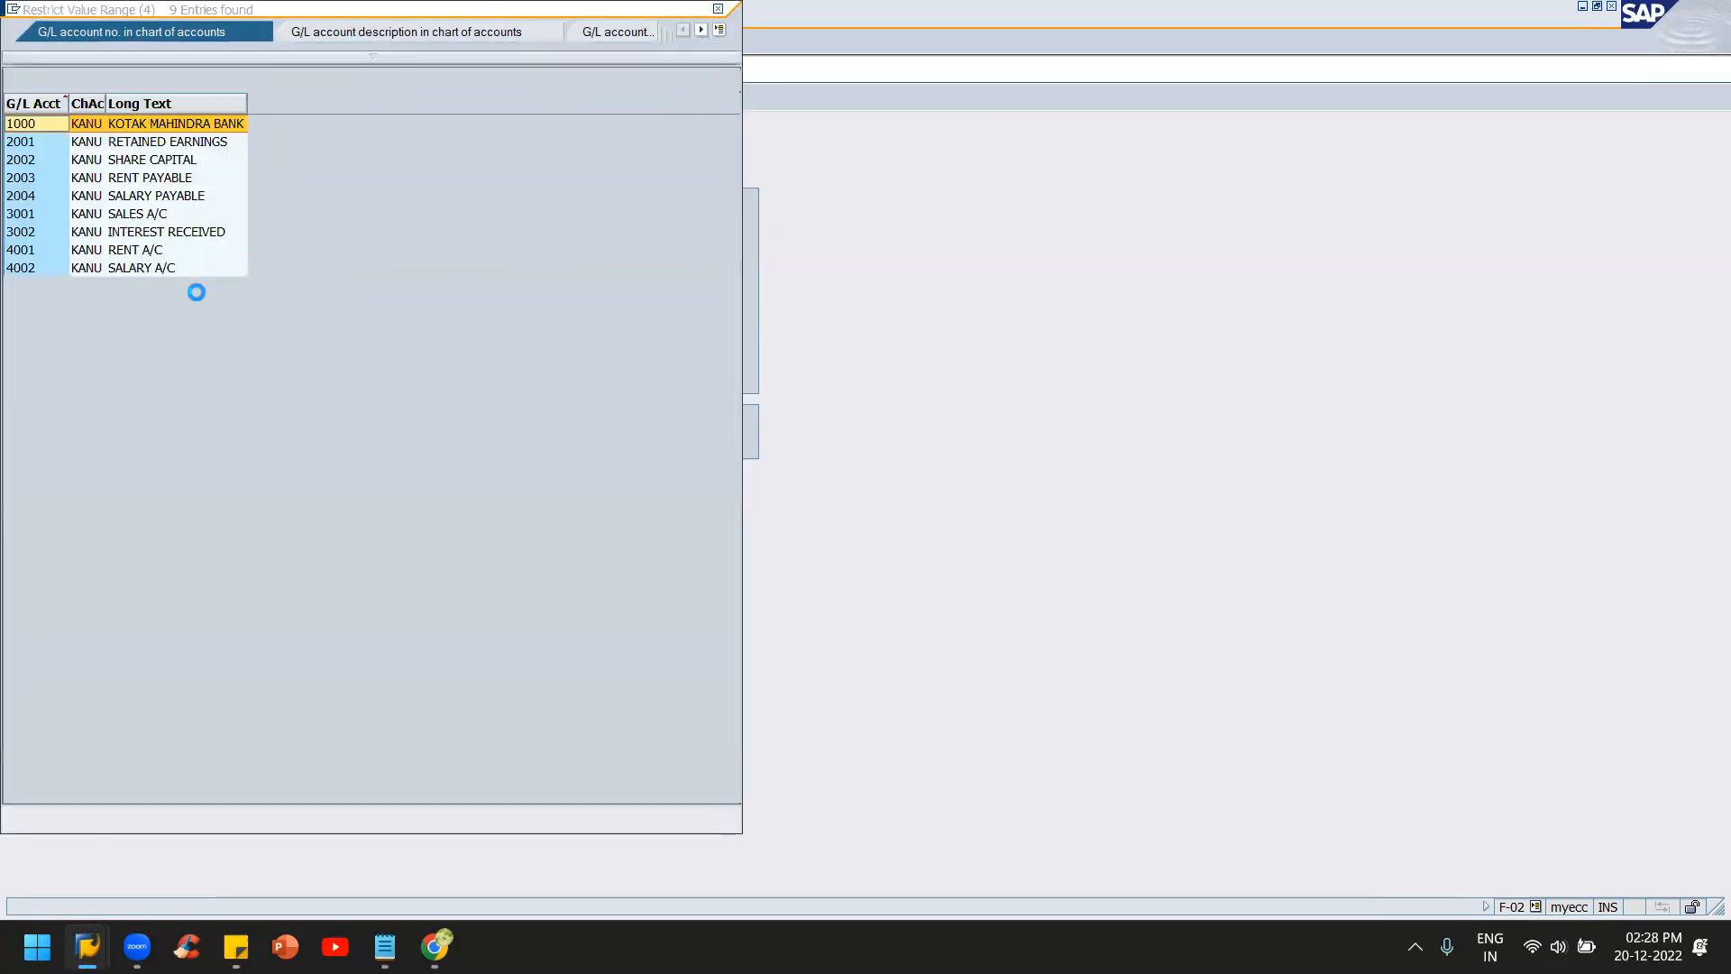
double_click(119, 196)
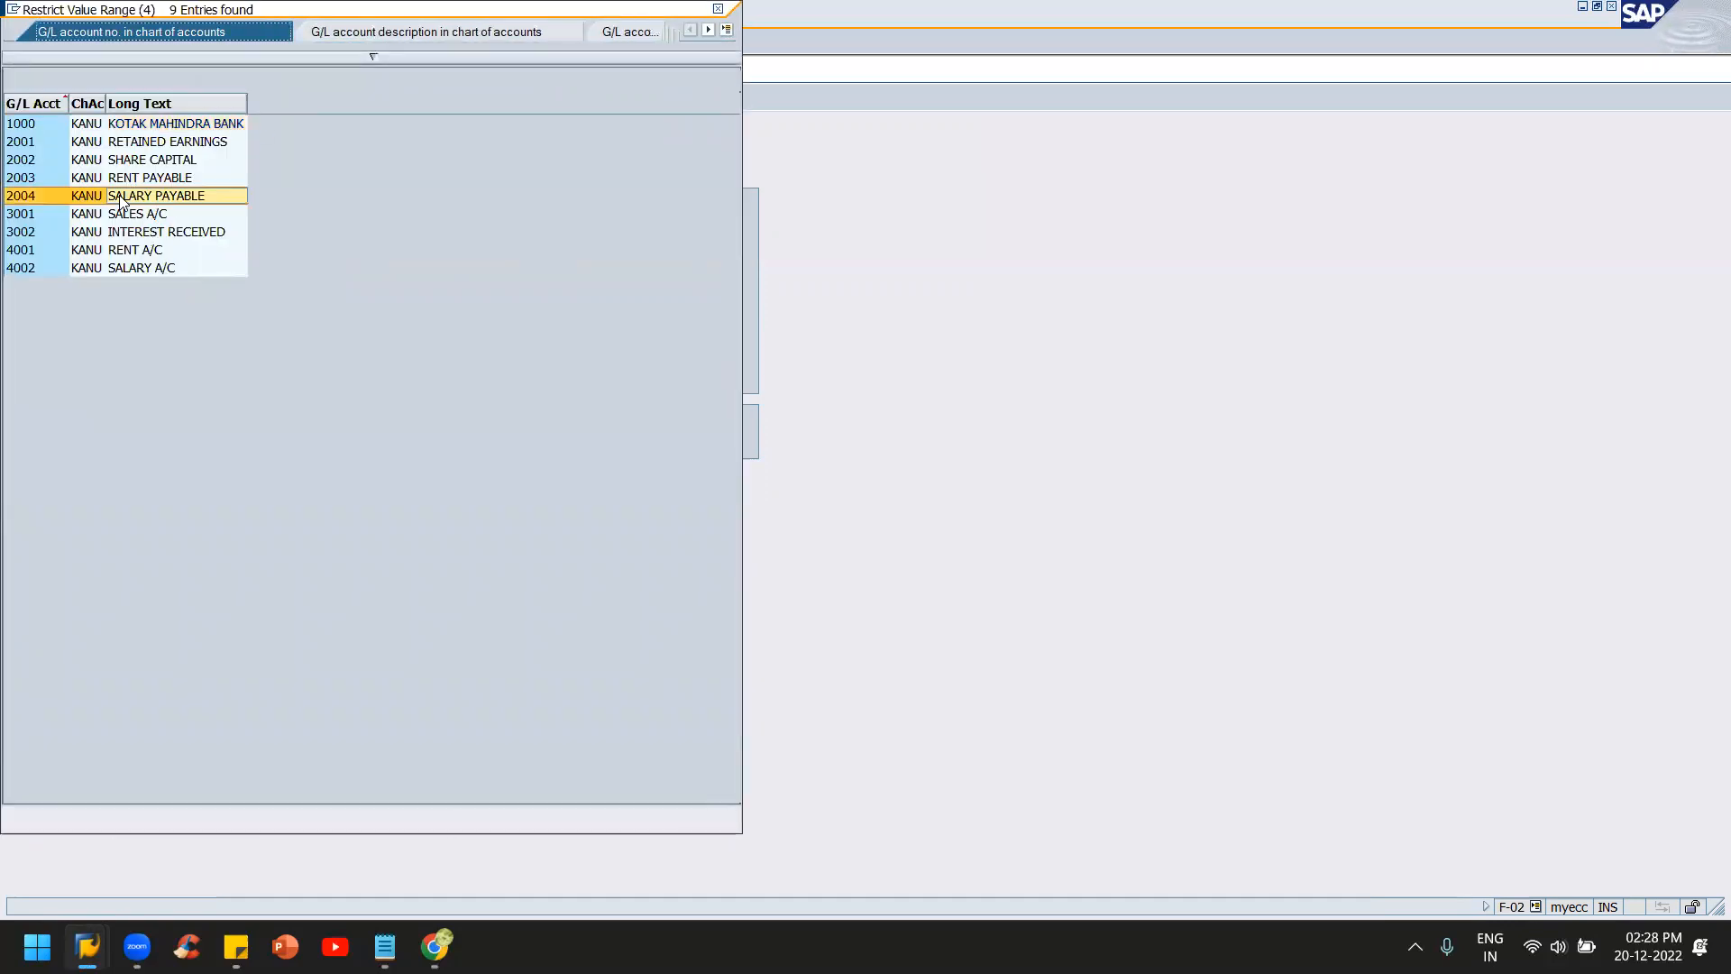
key(Return)
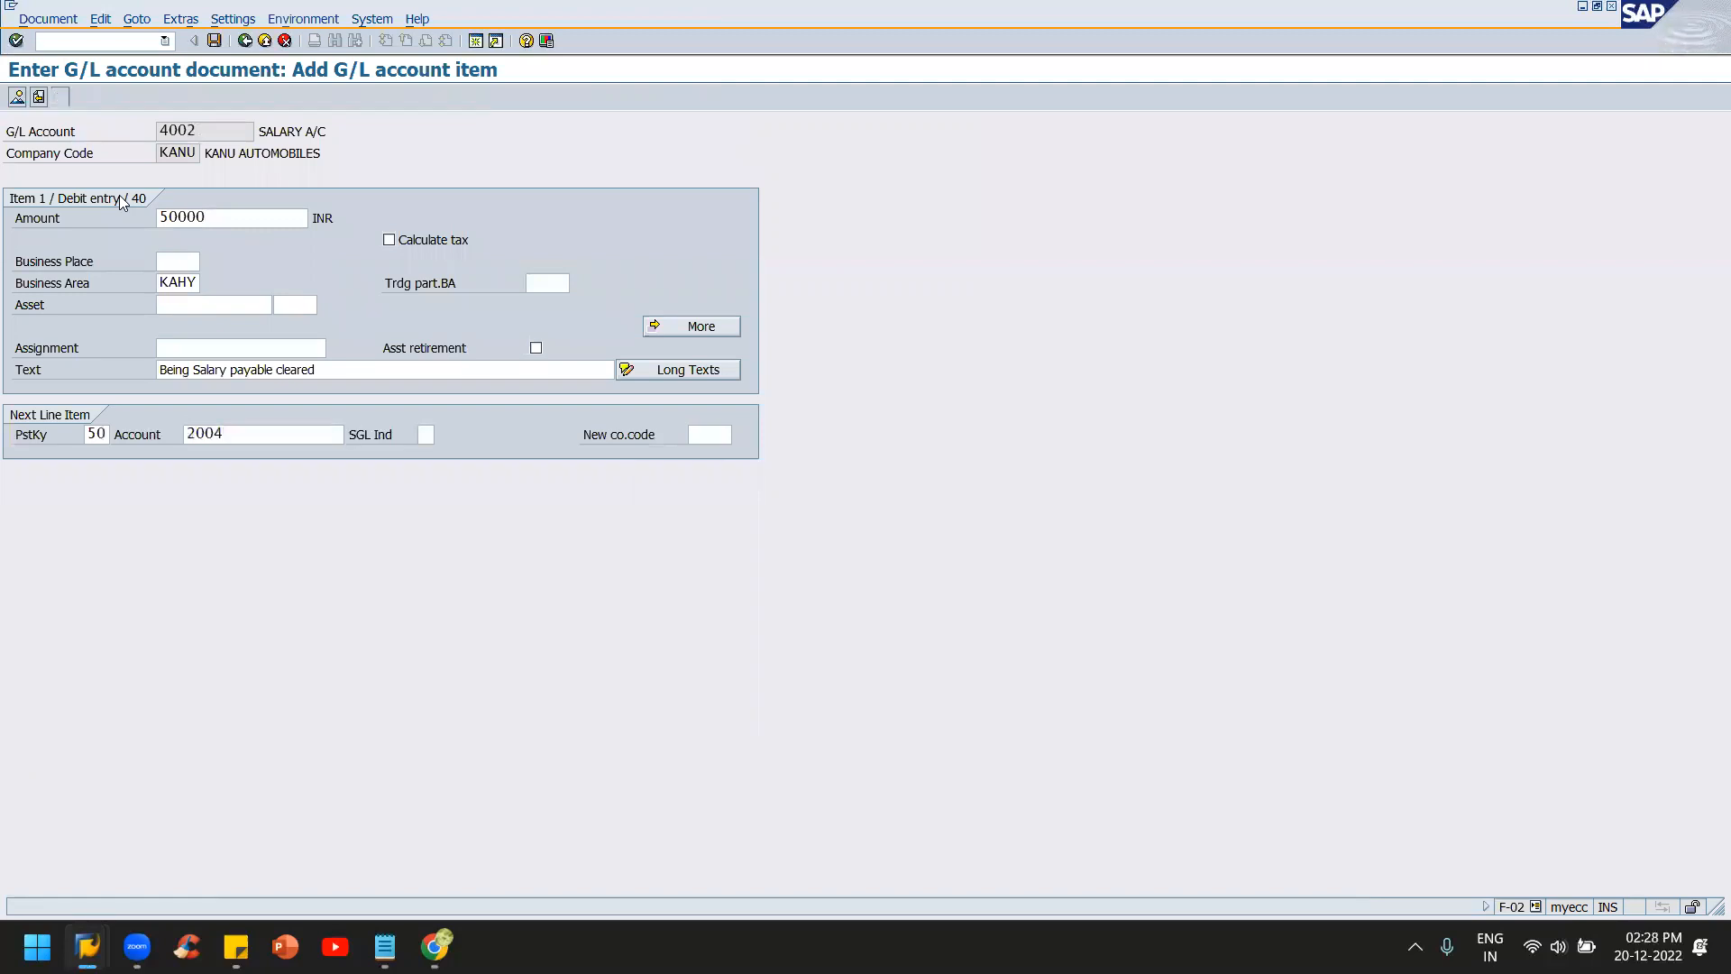
- Fill the Salary Payable credit item with amount *, business area KAHY and text +, and confirm the entries
text(*)
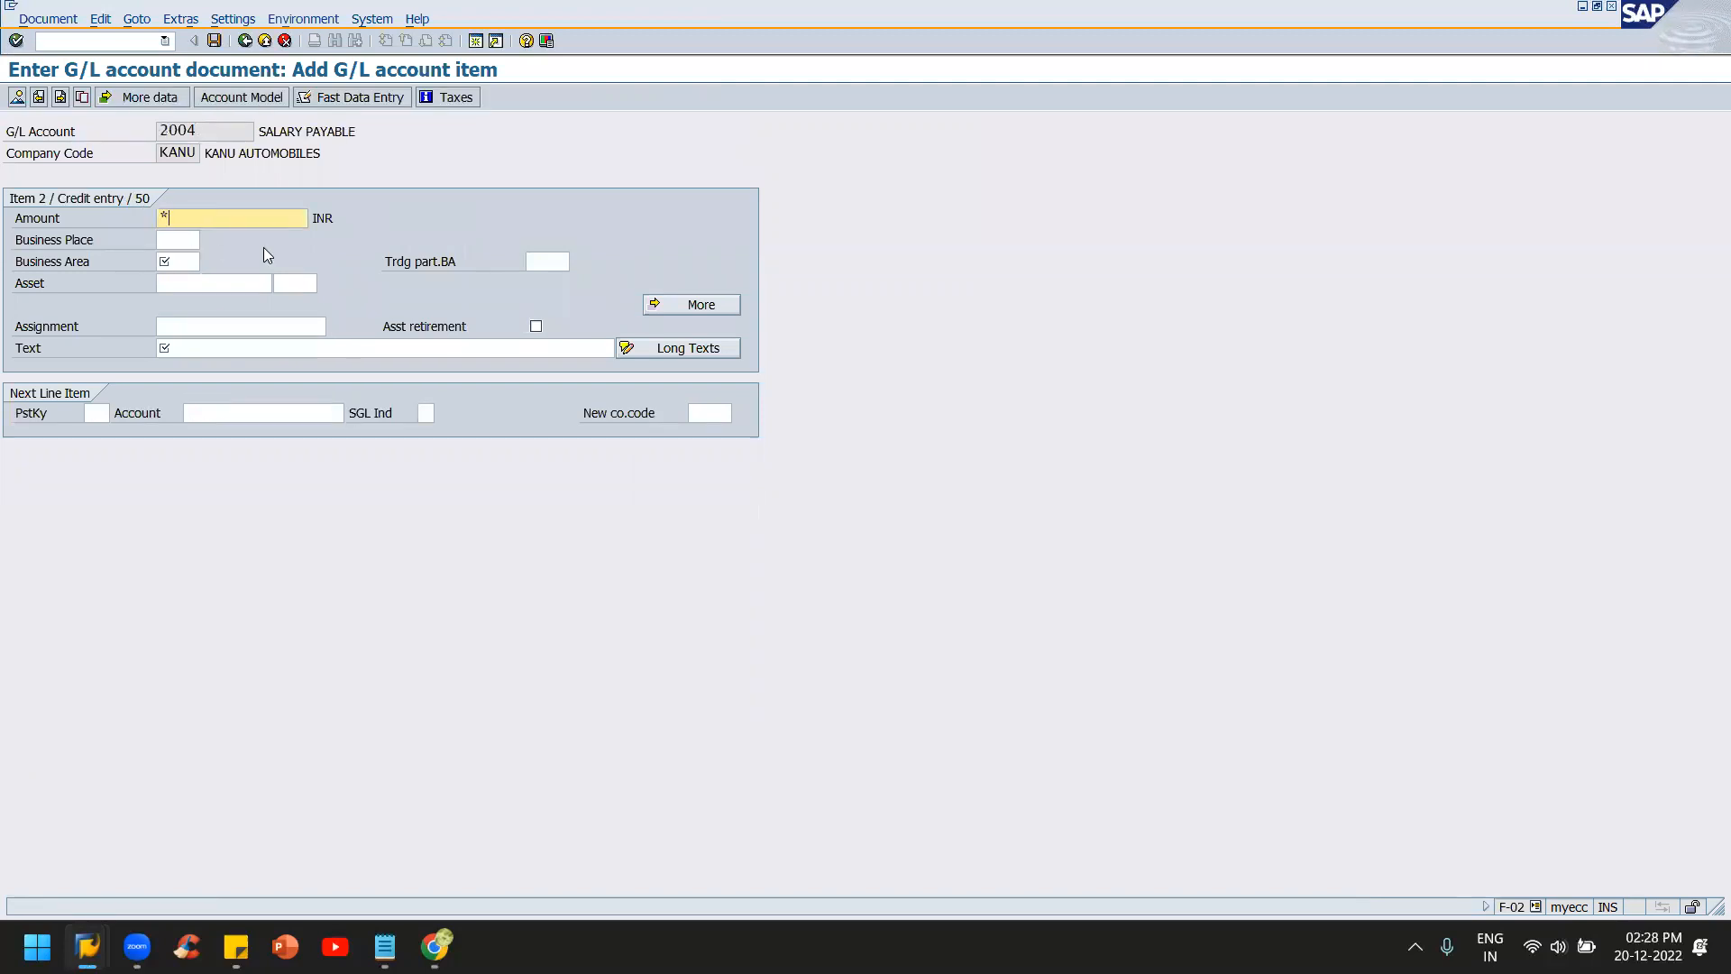
key(Tab)
key(Tab)
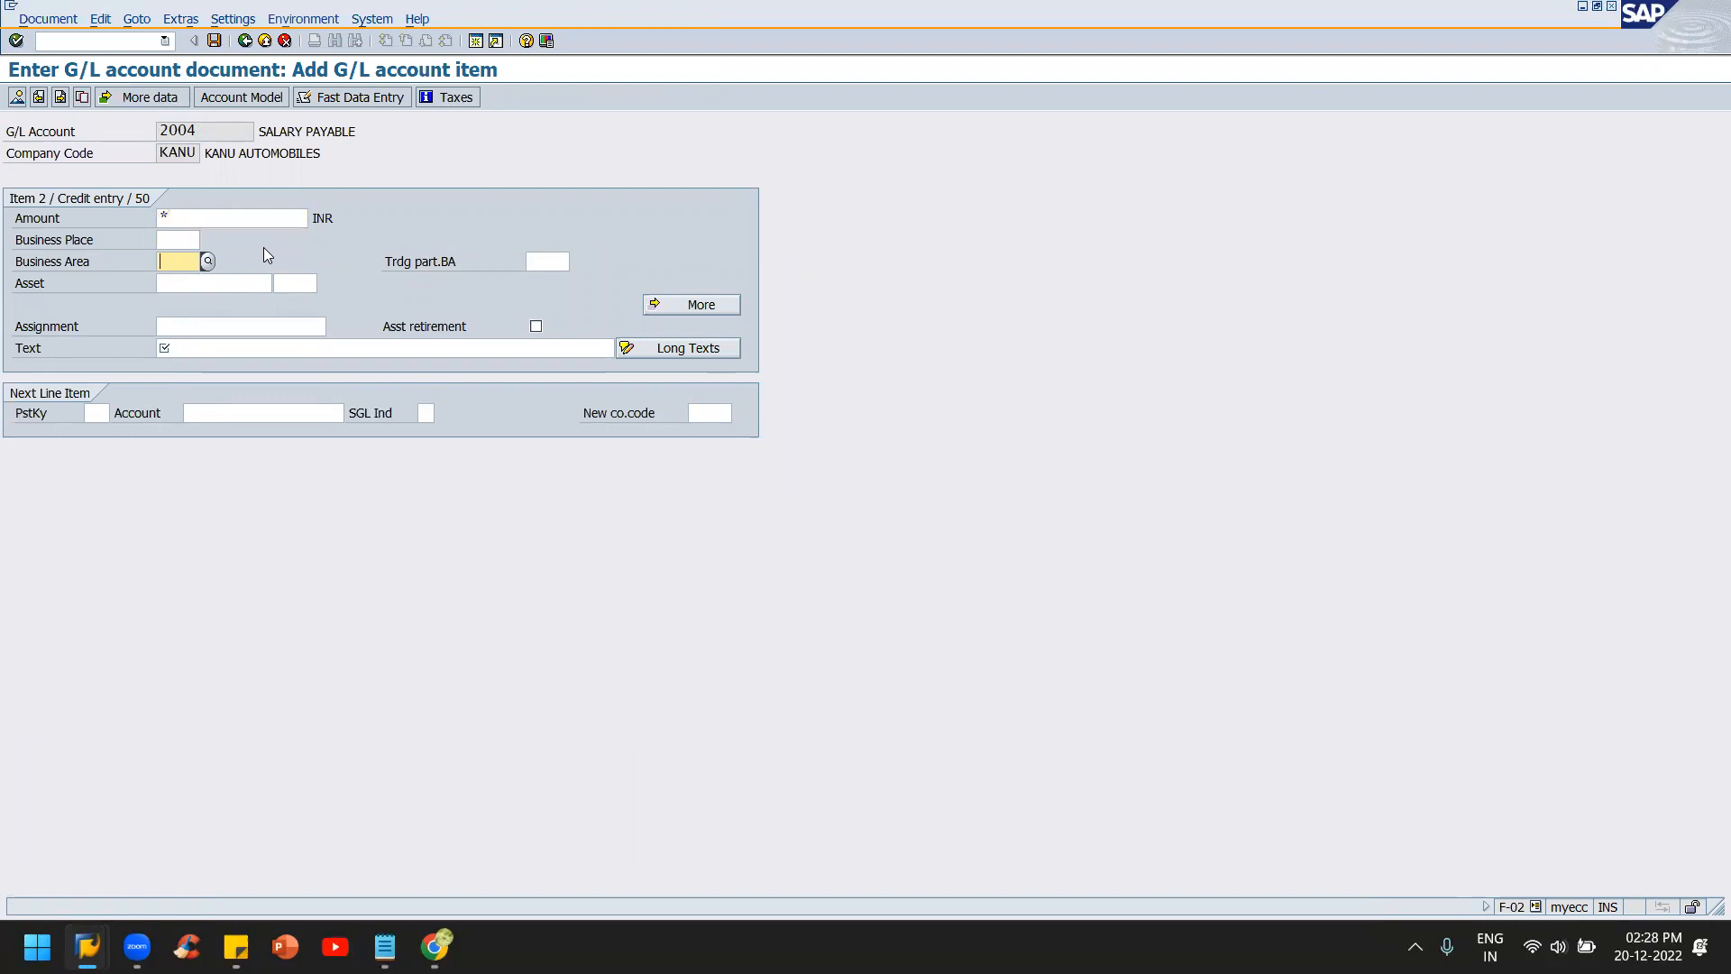
text(kahy)
key(Tab)
click(229, 349)
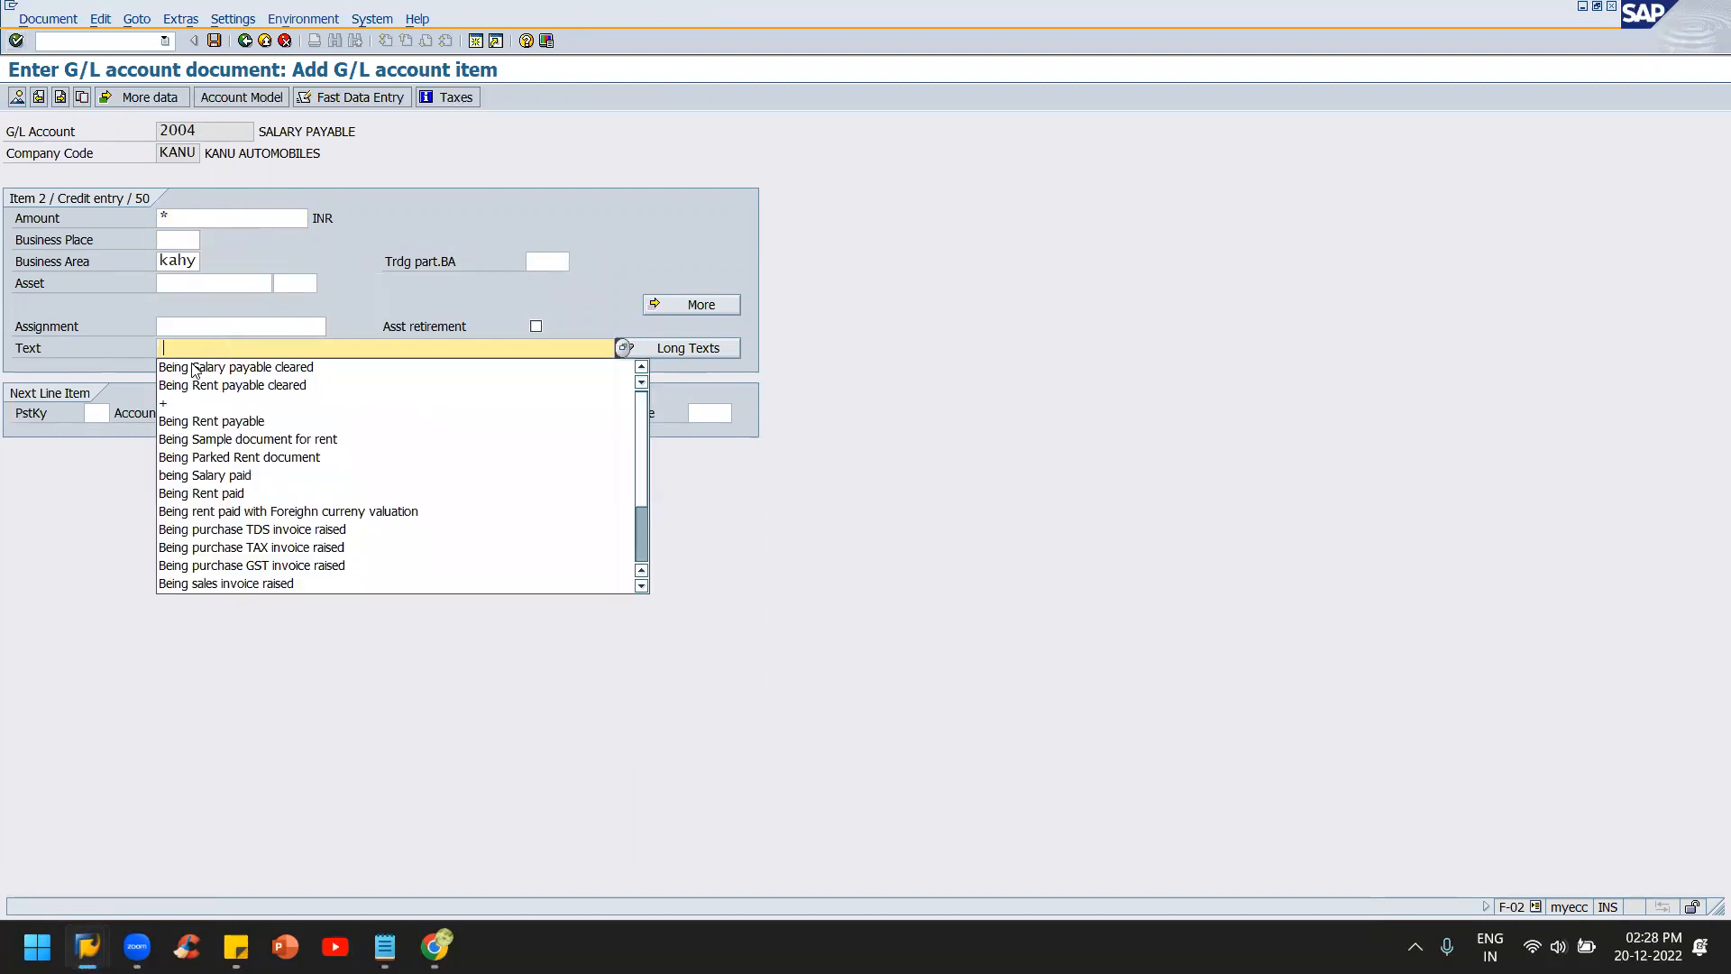
text(+)
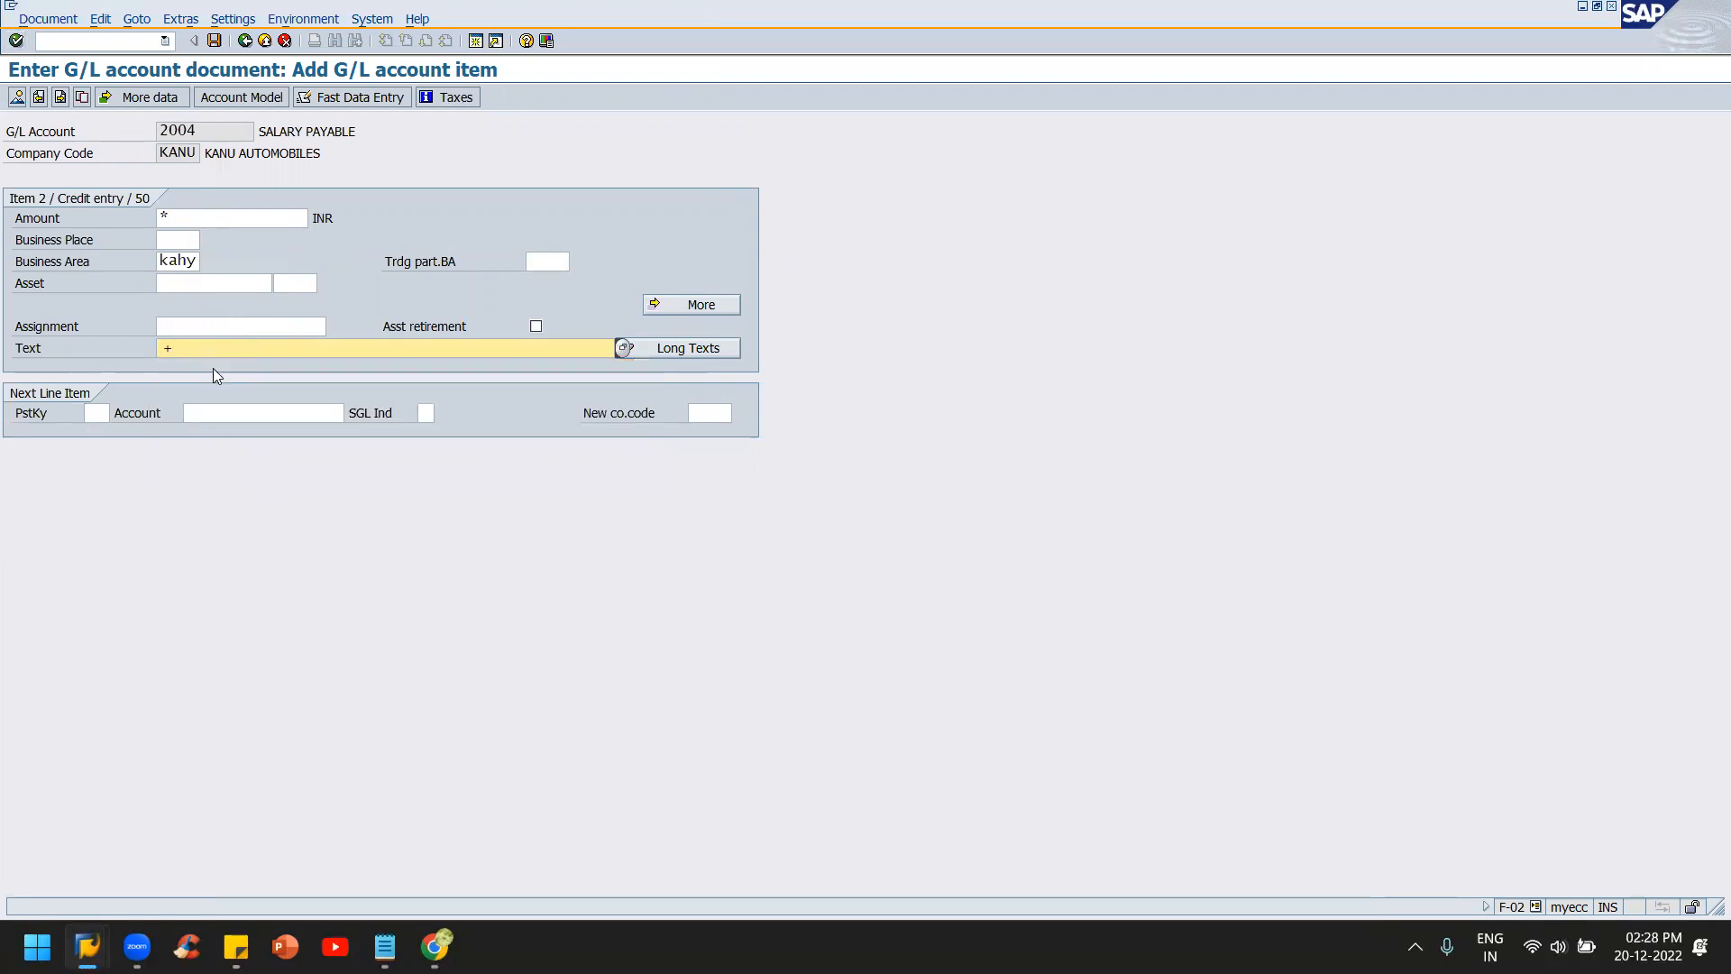
key(Return)
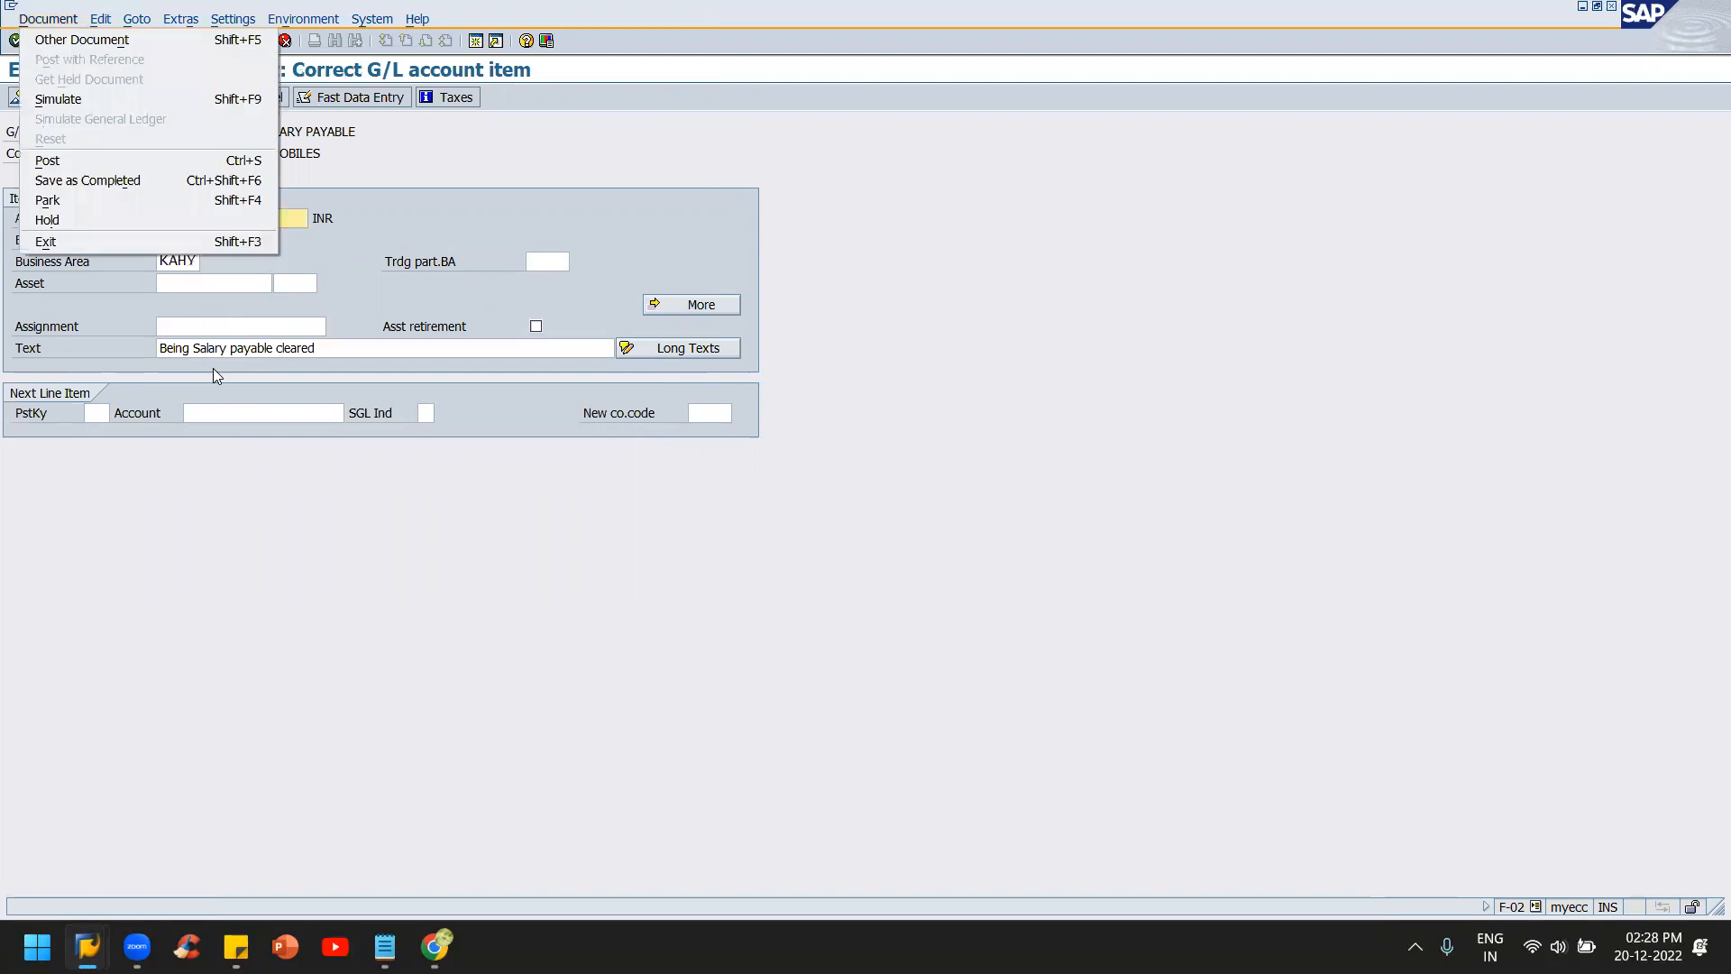
- Simulate the salary document and post it
key(alt+d)
key(s)
key(alt+s)
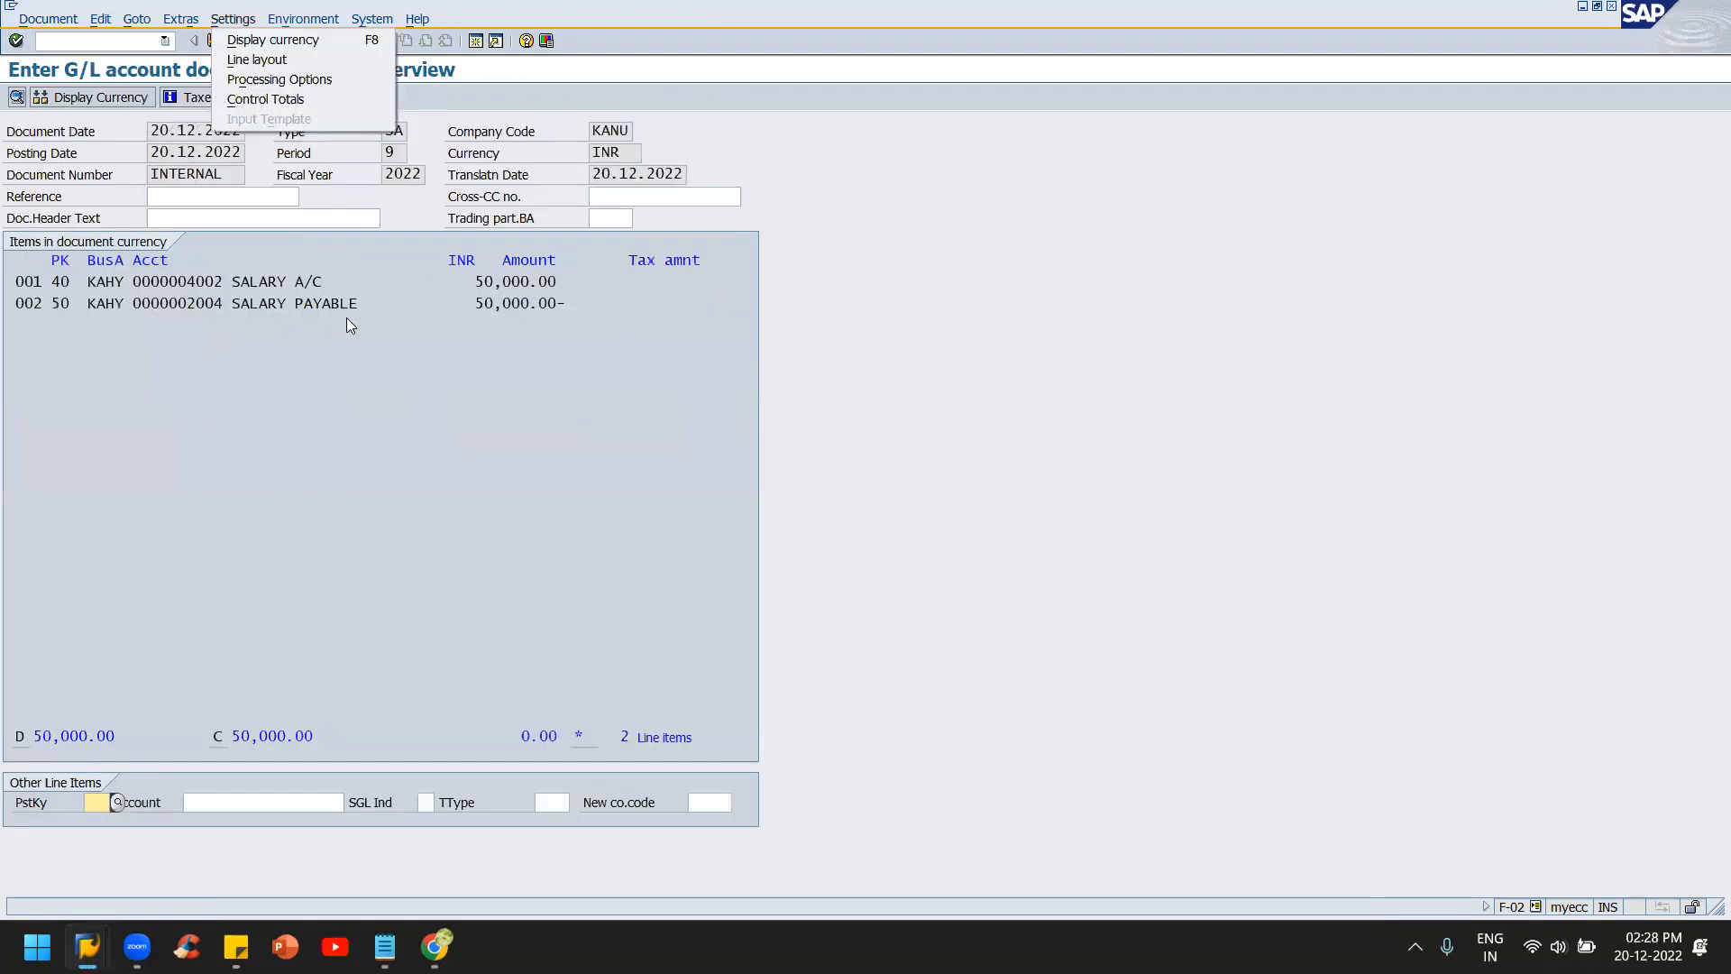
click(380, 492)
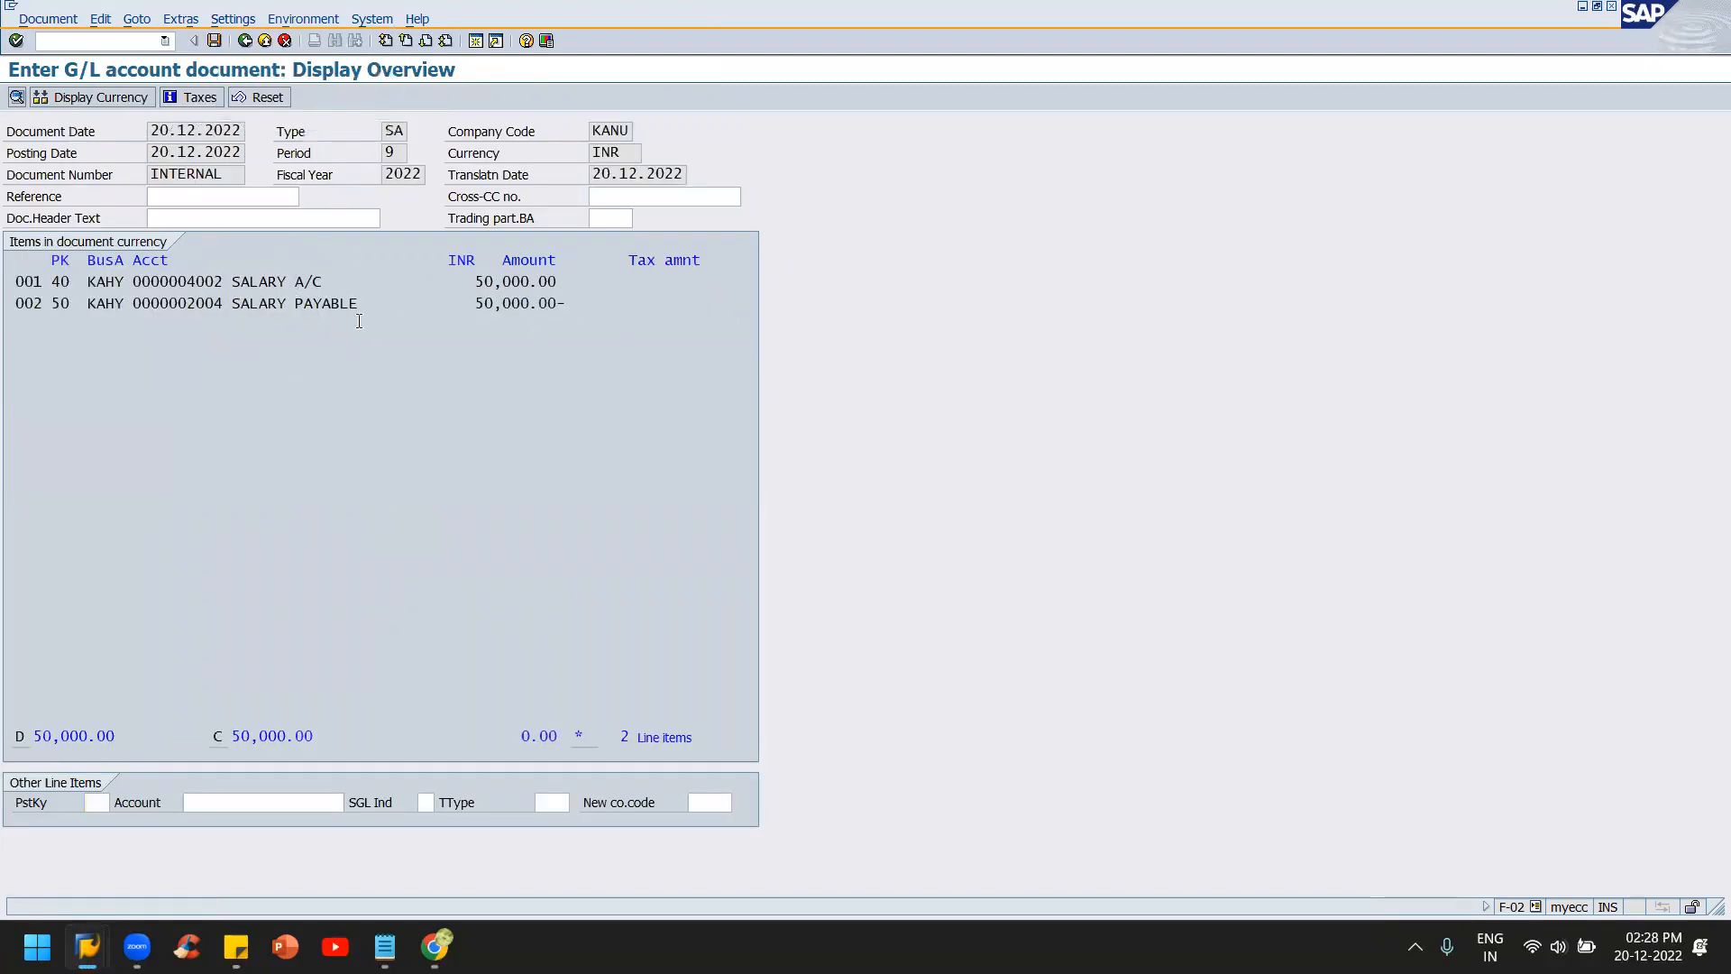
click(213, 40)
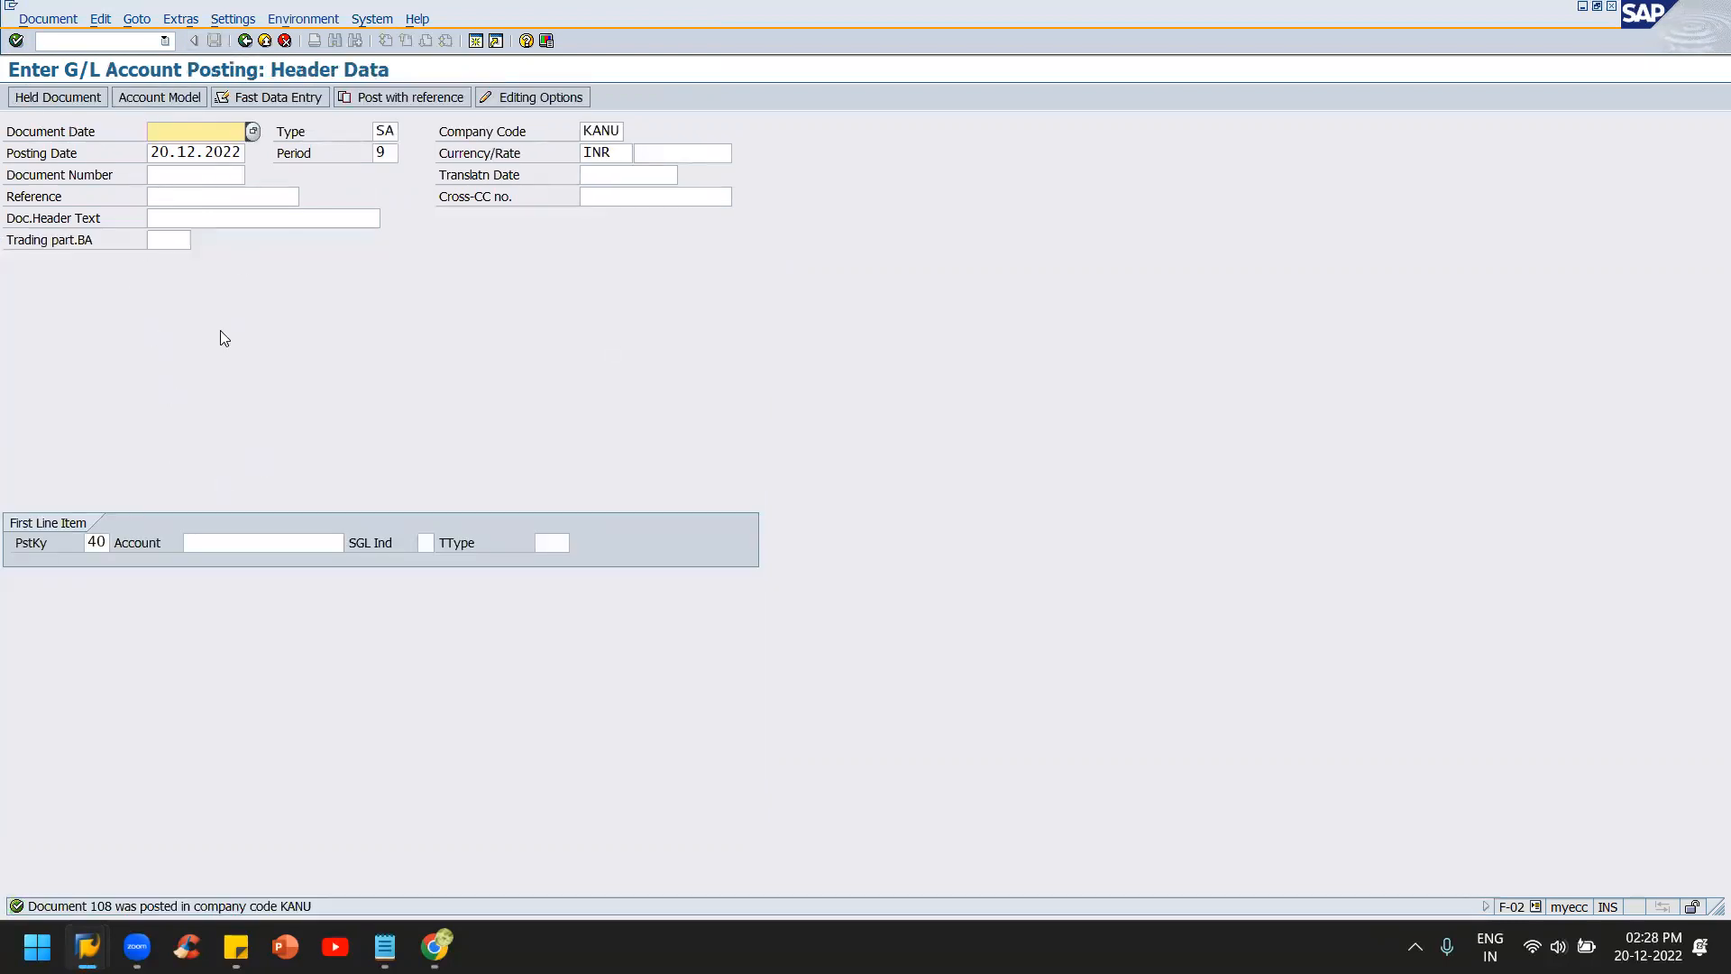
- Switch to the SAP Easy Access session and start transaction FAGLL03
key(space)
click(252, 131)
key(alt+Tab)
key(alt+Tab)
key(alt+shift+Tab)
key(alt+shift+Tab)
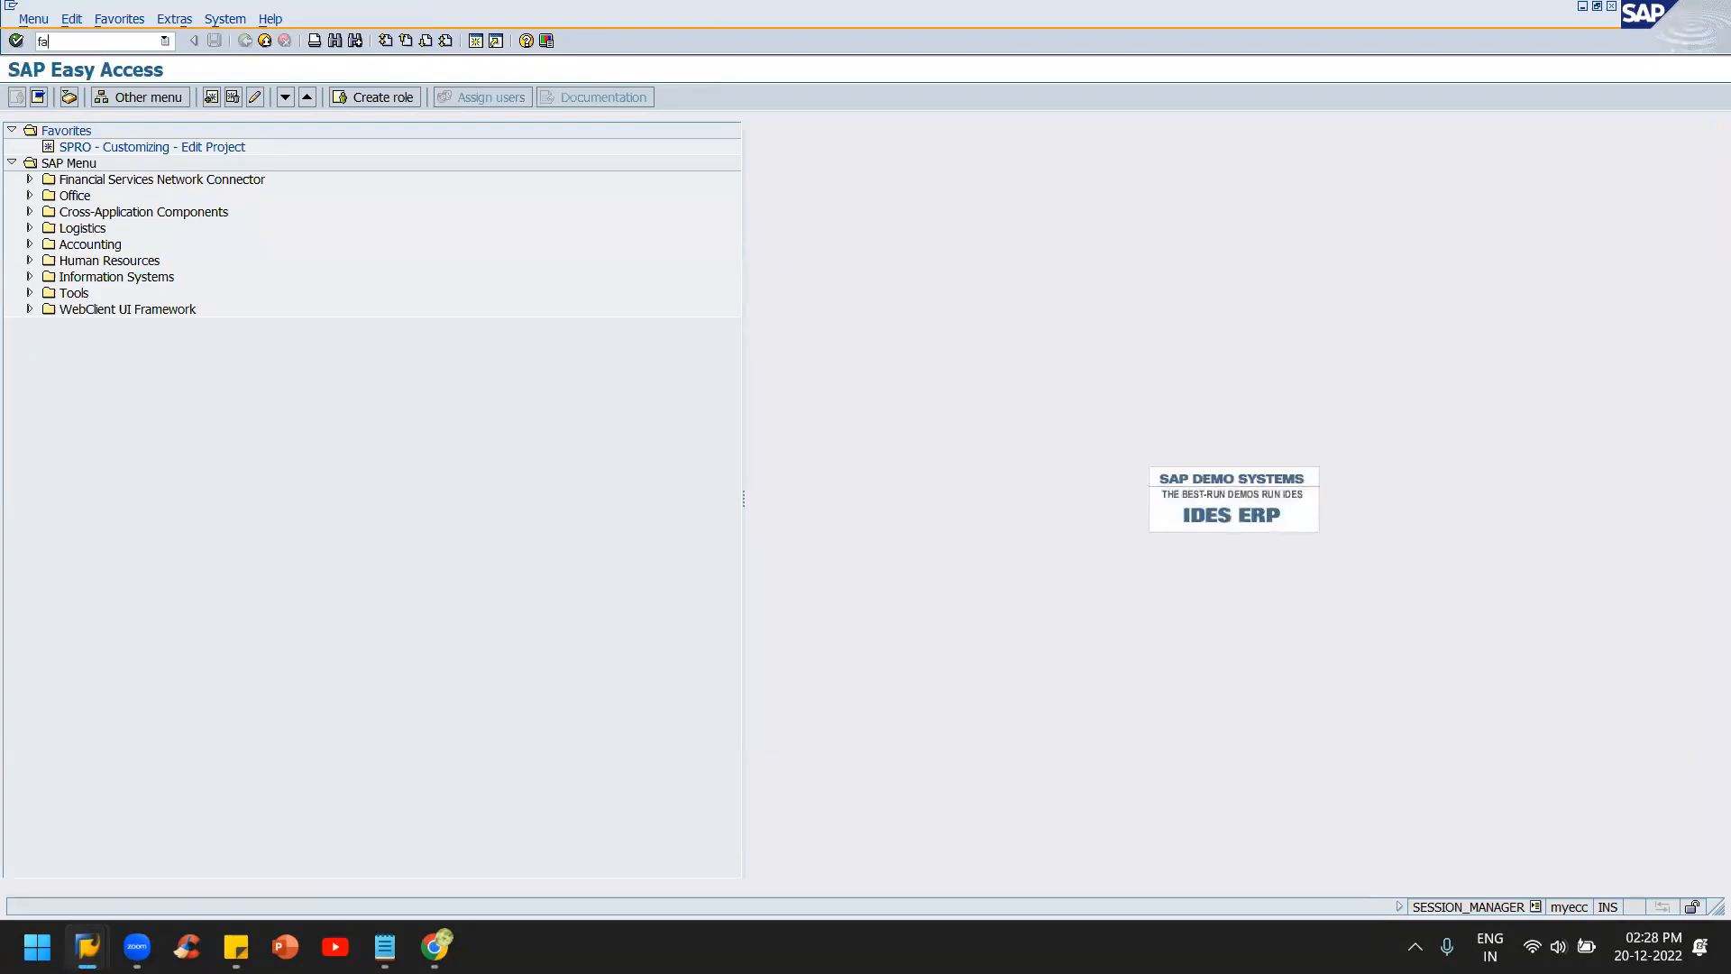
click(106, 43)
text(fagll03)
key(Return)
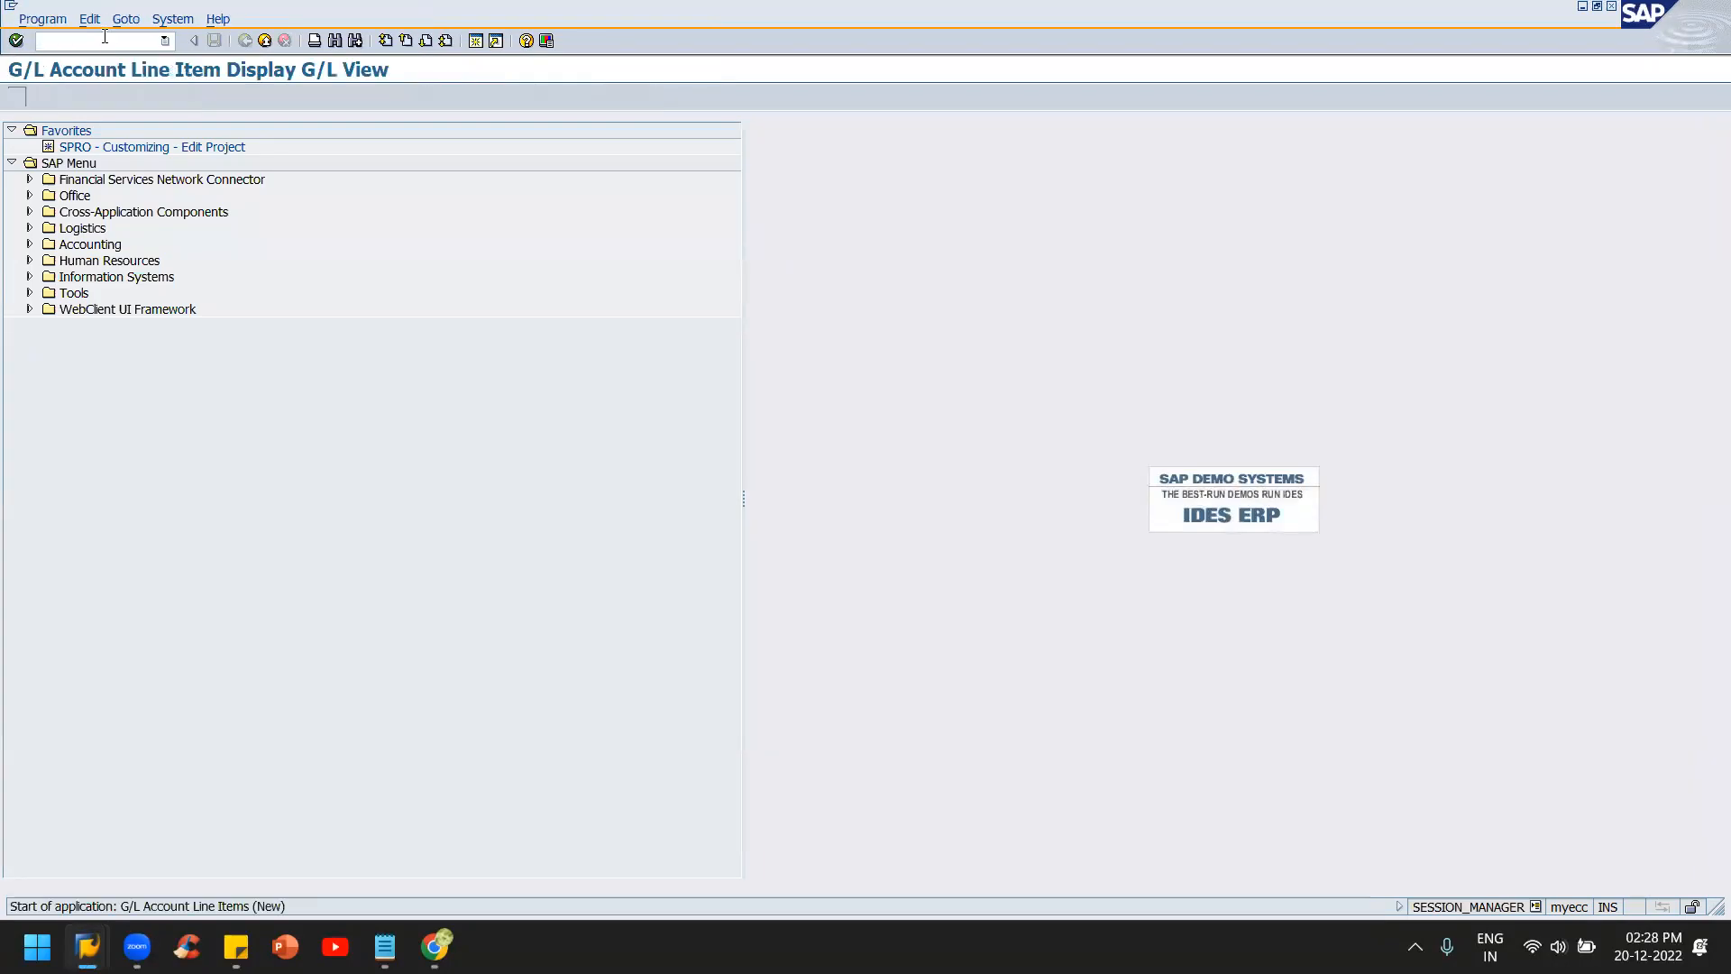
- Display the open line items of G/L account 2004 (Salary Payable)
click(416, 152)
text(*)
key(Return)
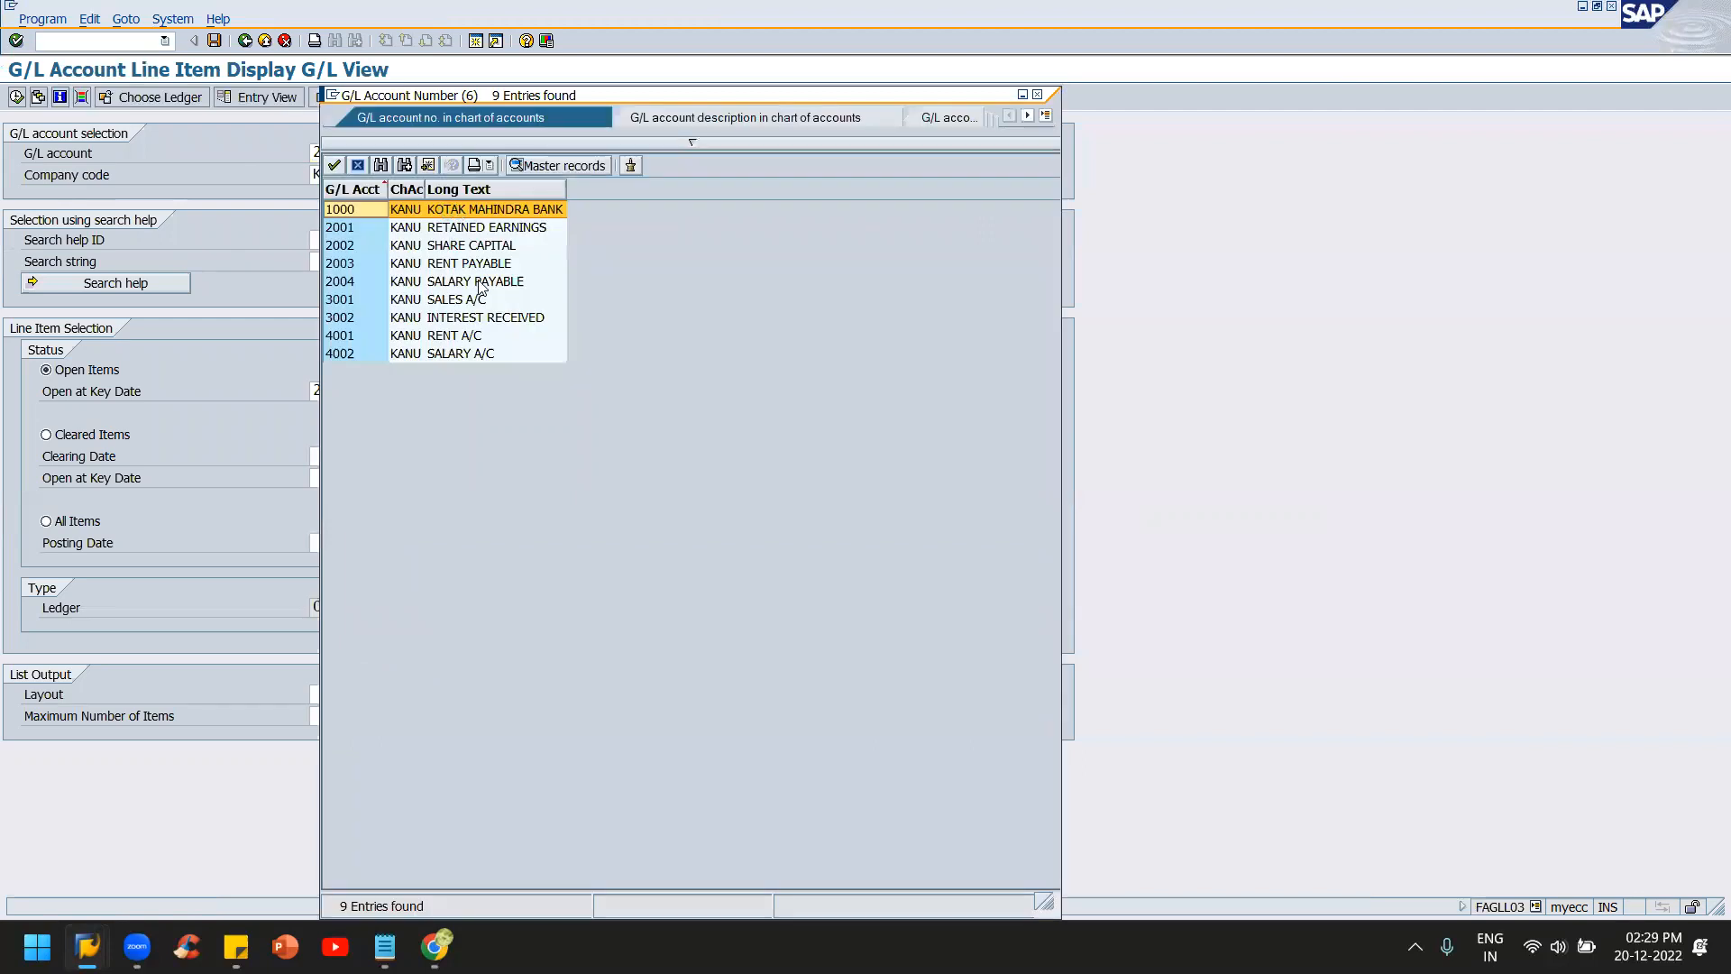
click(461, 283)
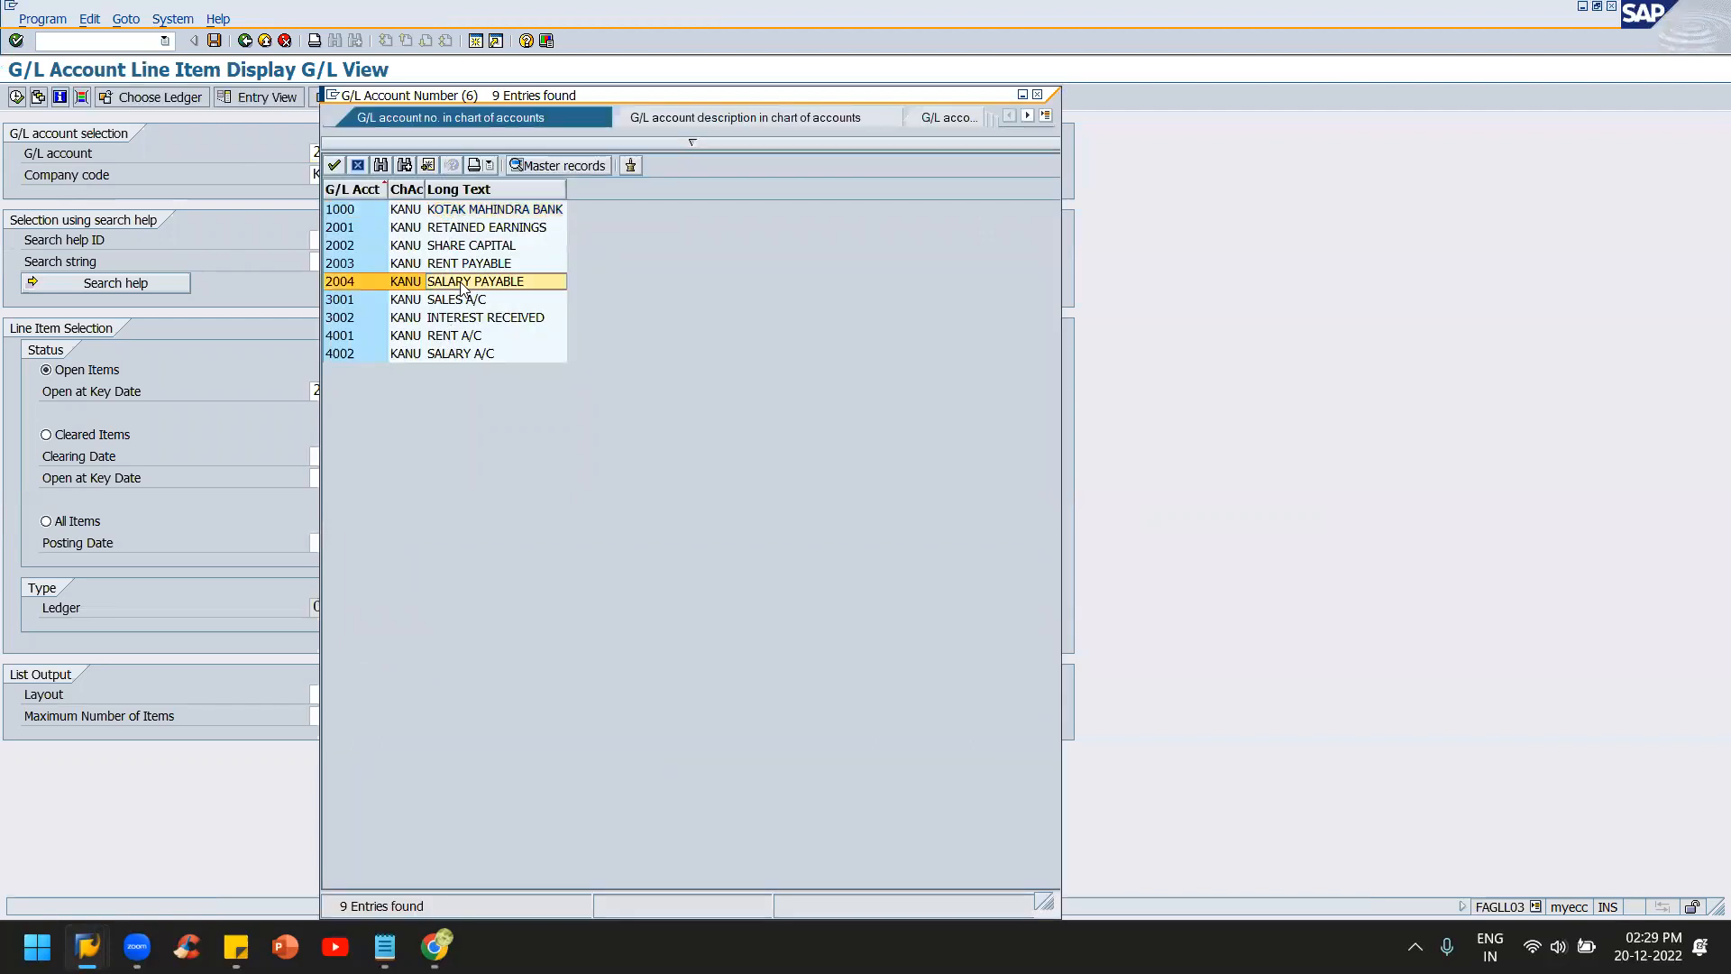
double_click(461, 283)
click(17, 95)
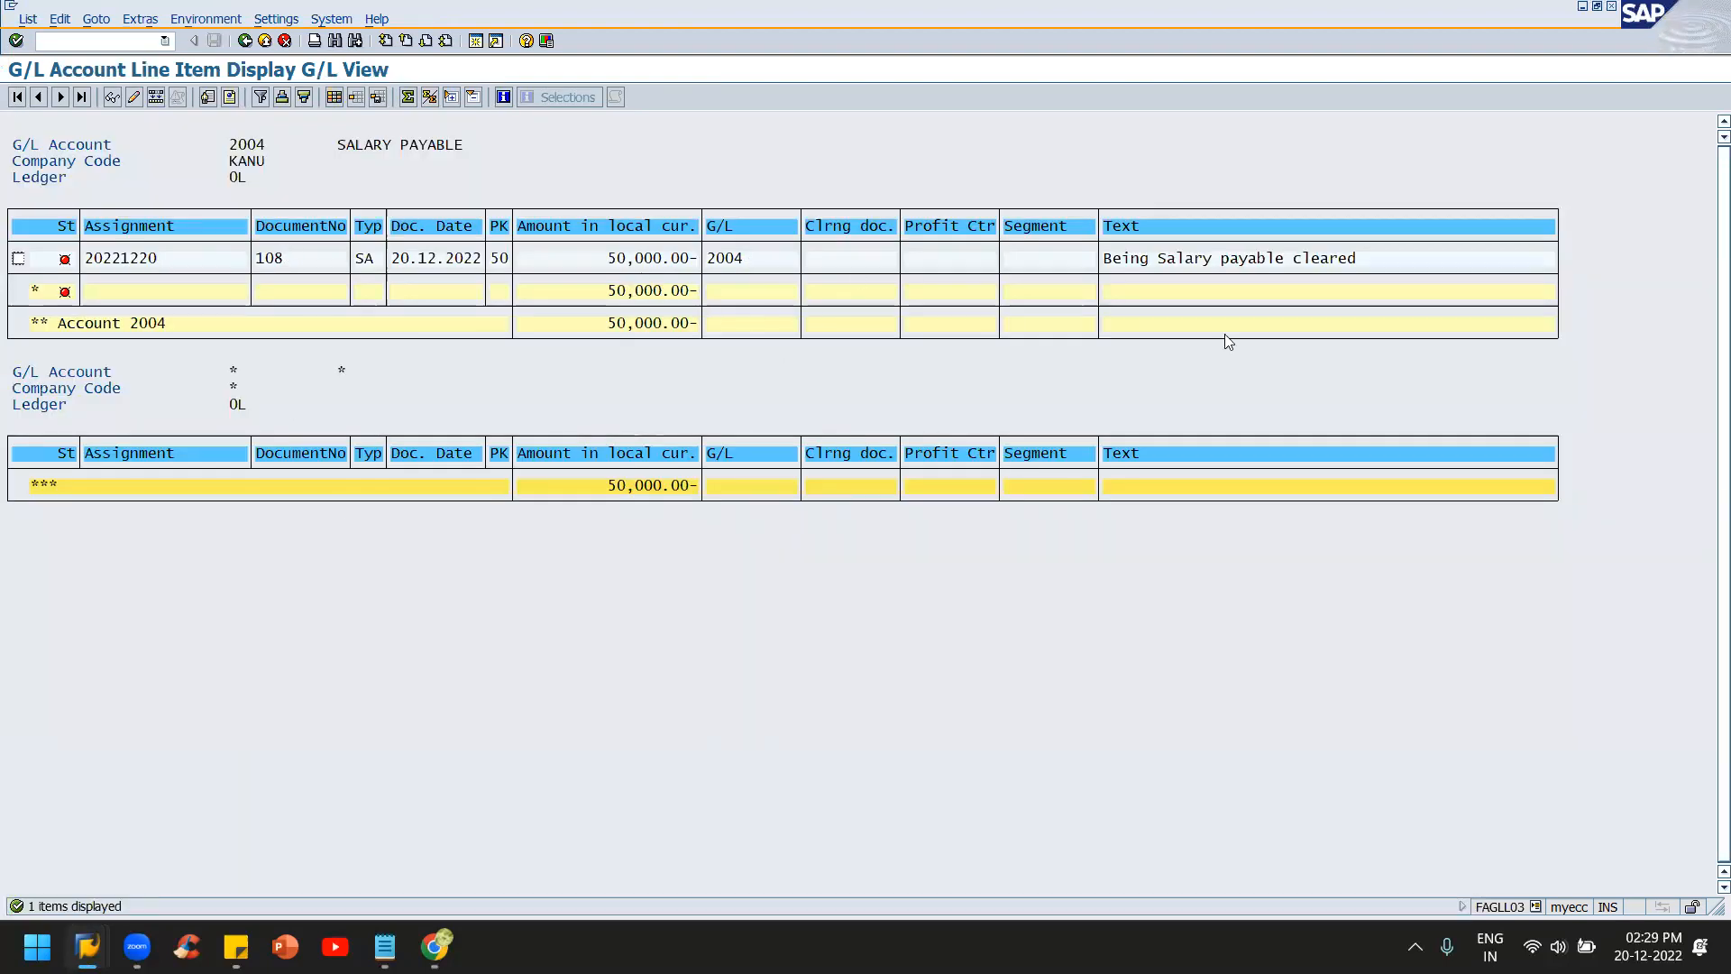
- Switch to the Post Outgoing Payments session and set the document date to 20.12.2022 and the document type to SA
key(alt+Tab)
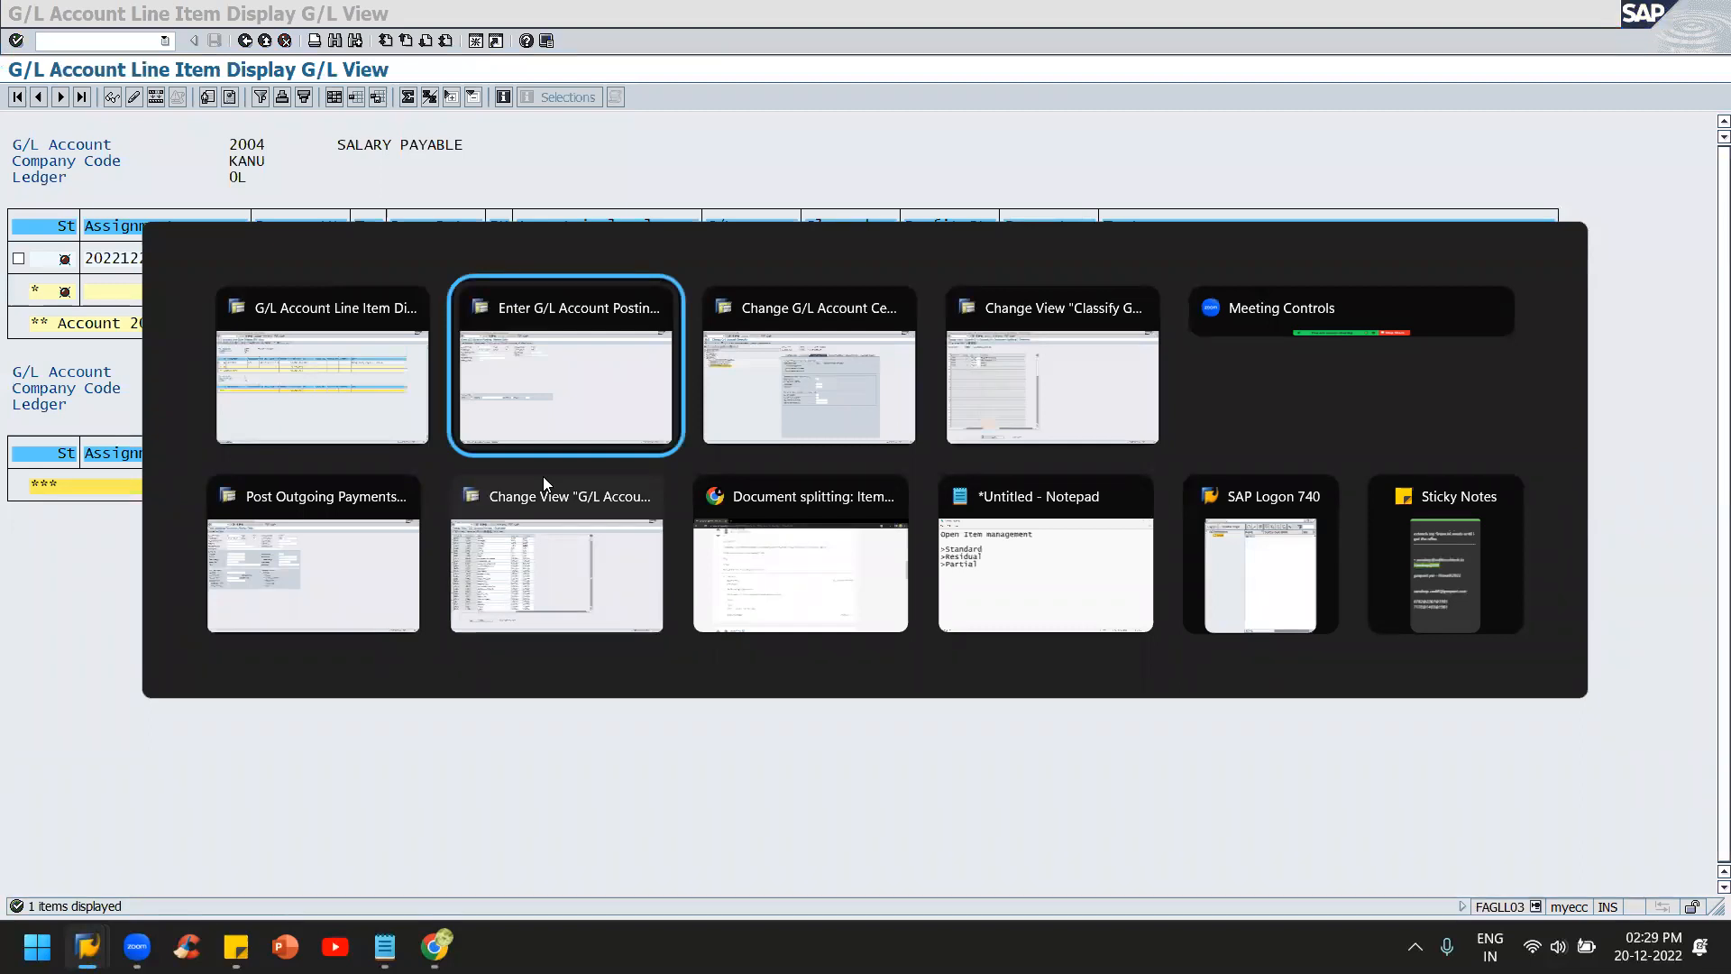
key(alt+Tab)
key(alt+Tab)
key(alt+Tab)
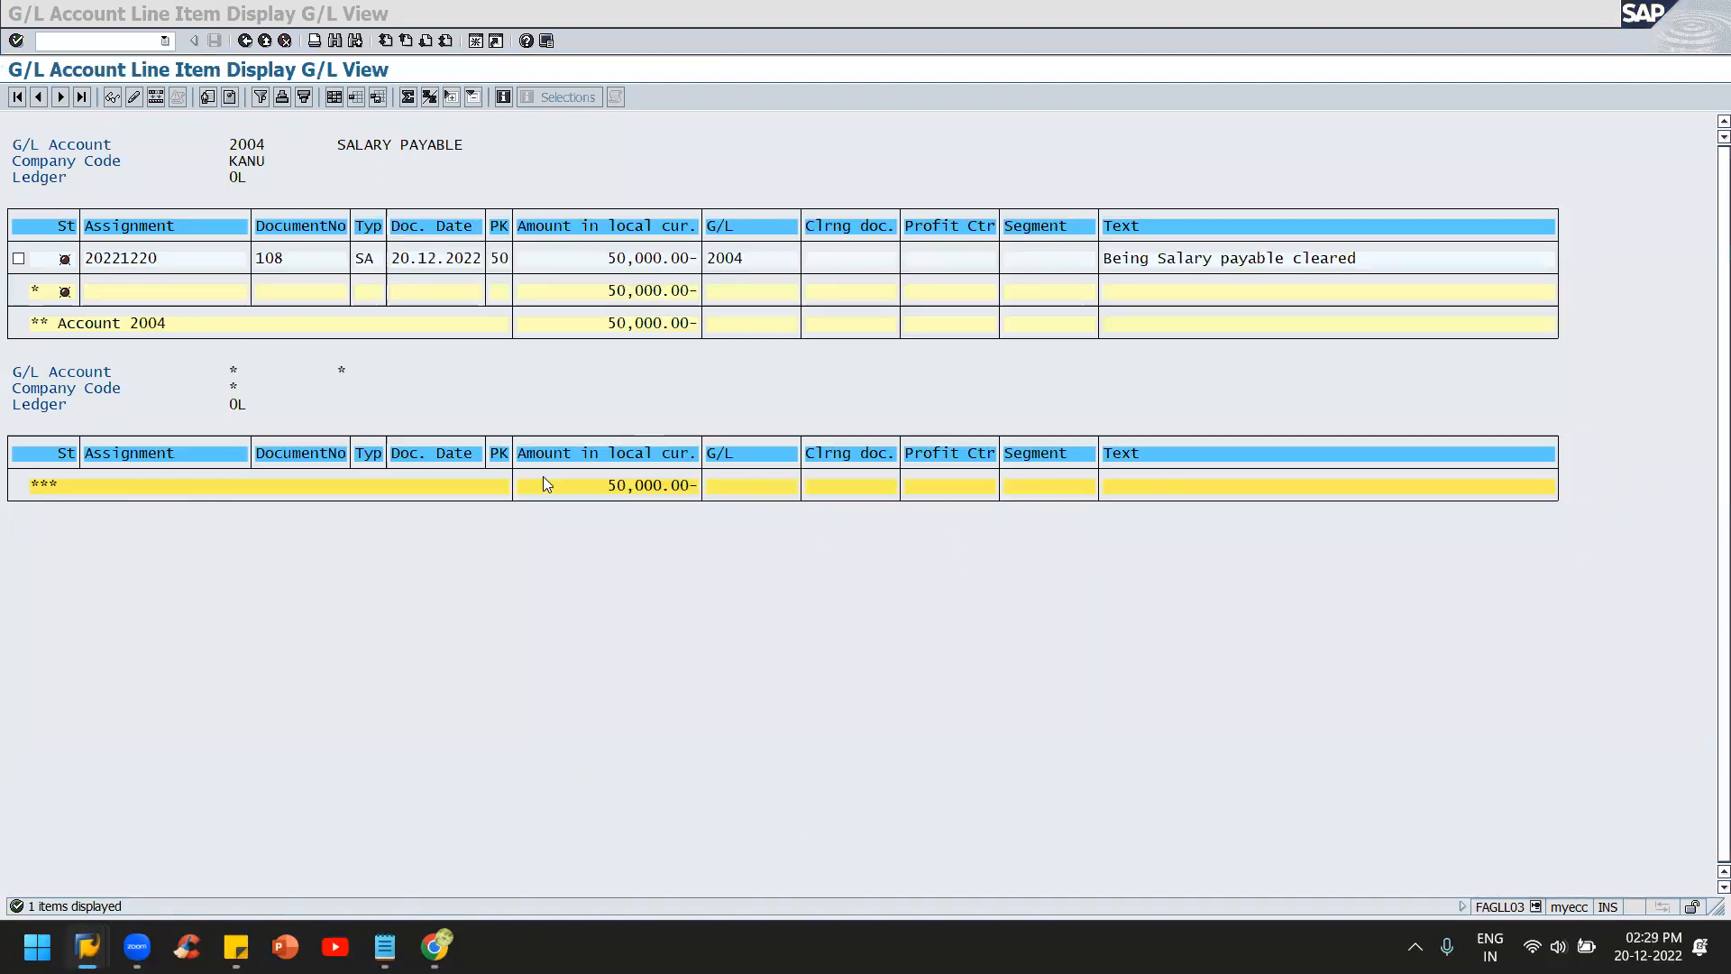
key(alt+Tab)
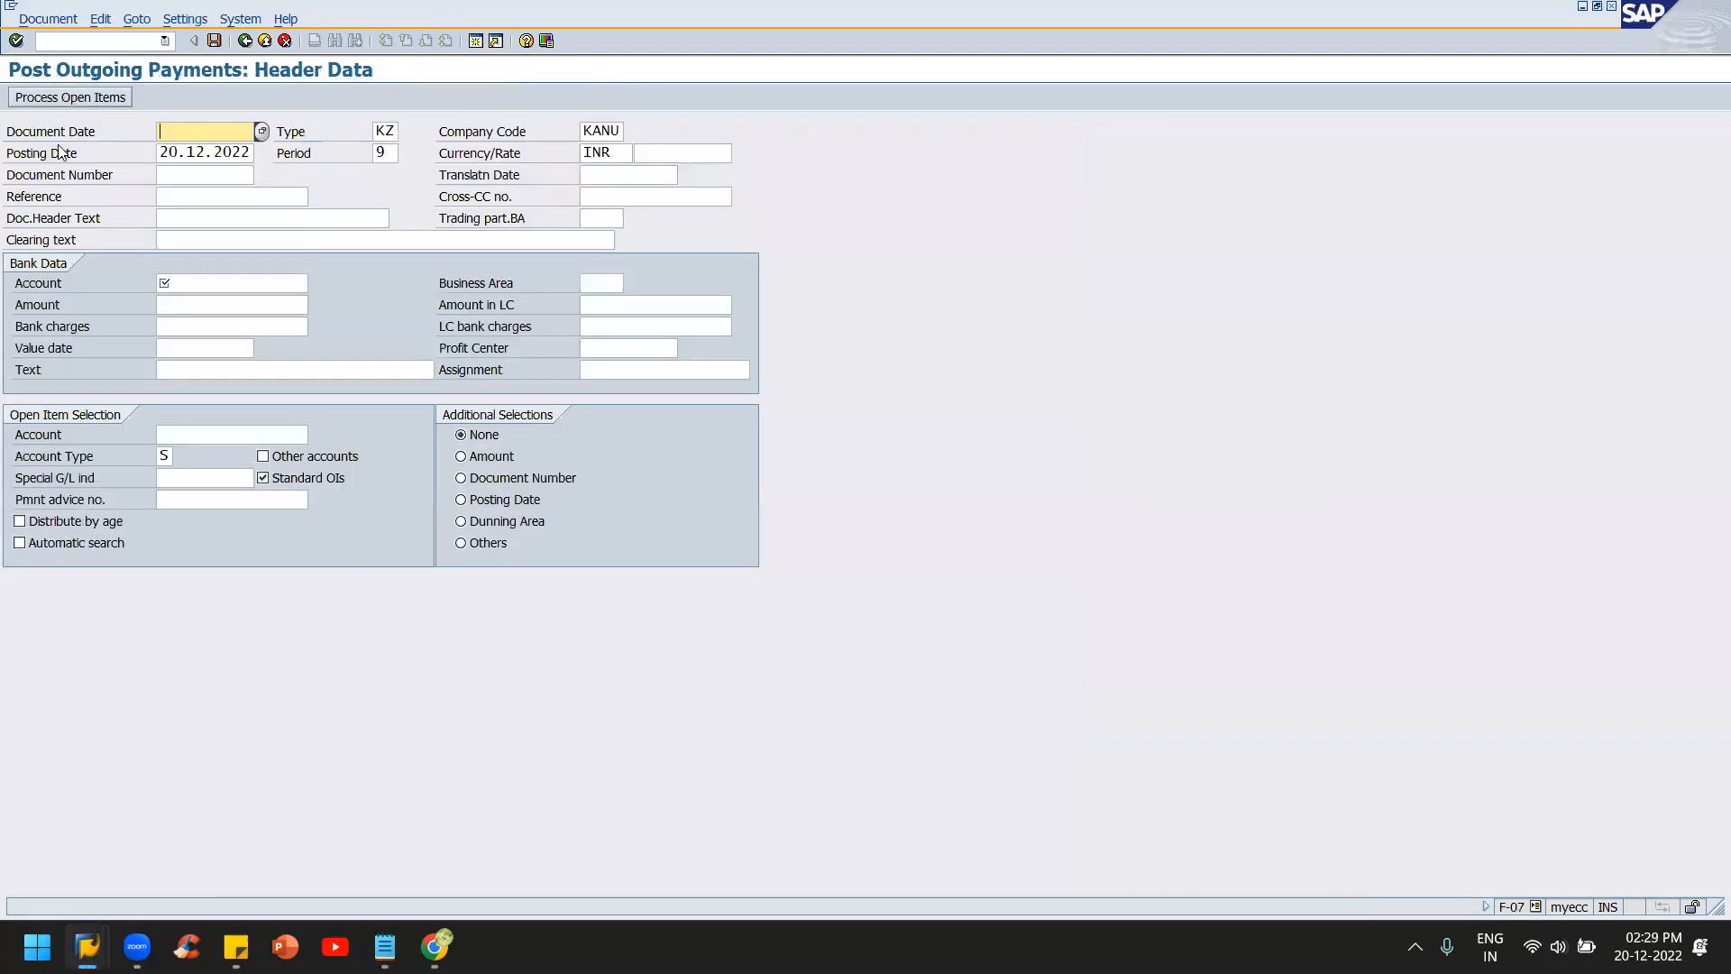
key(F4)
key(Return)
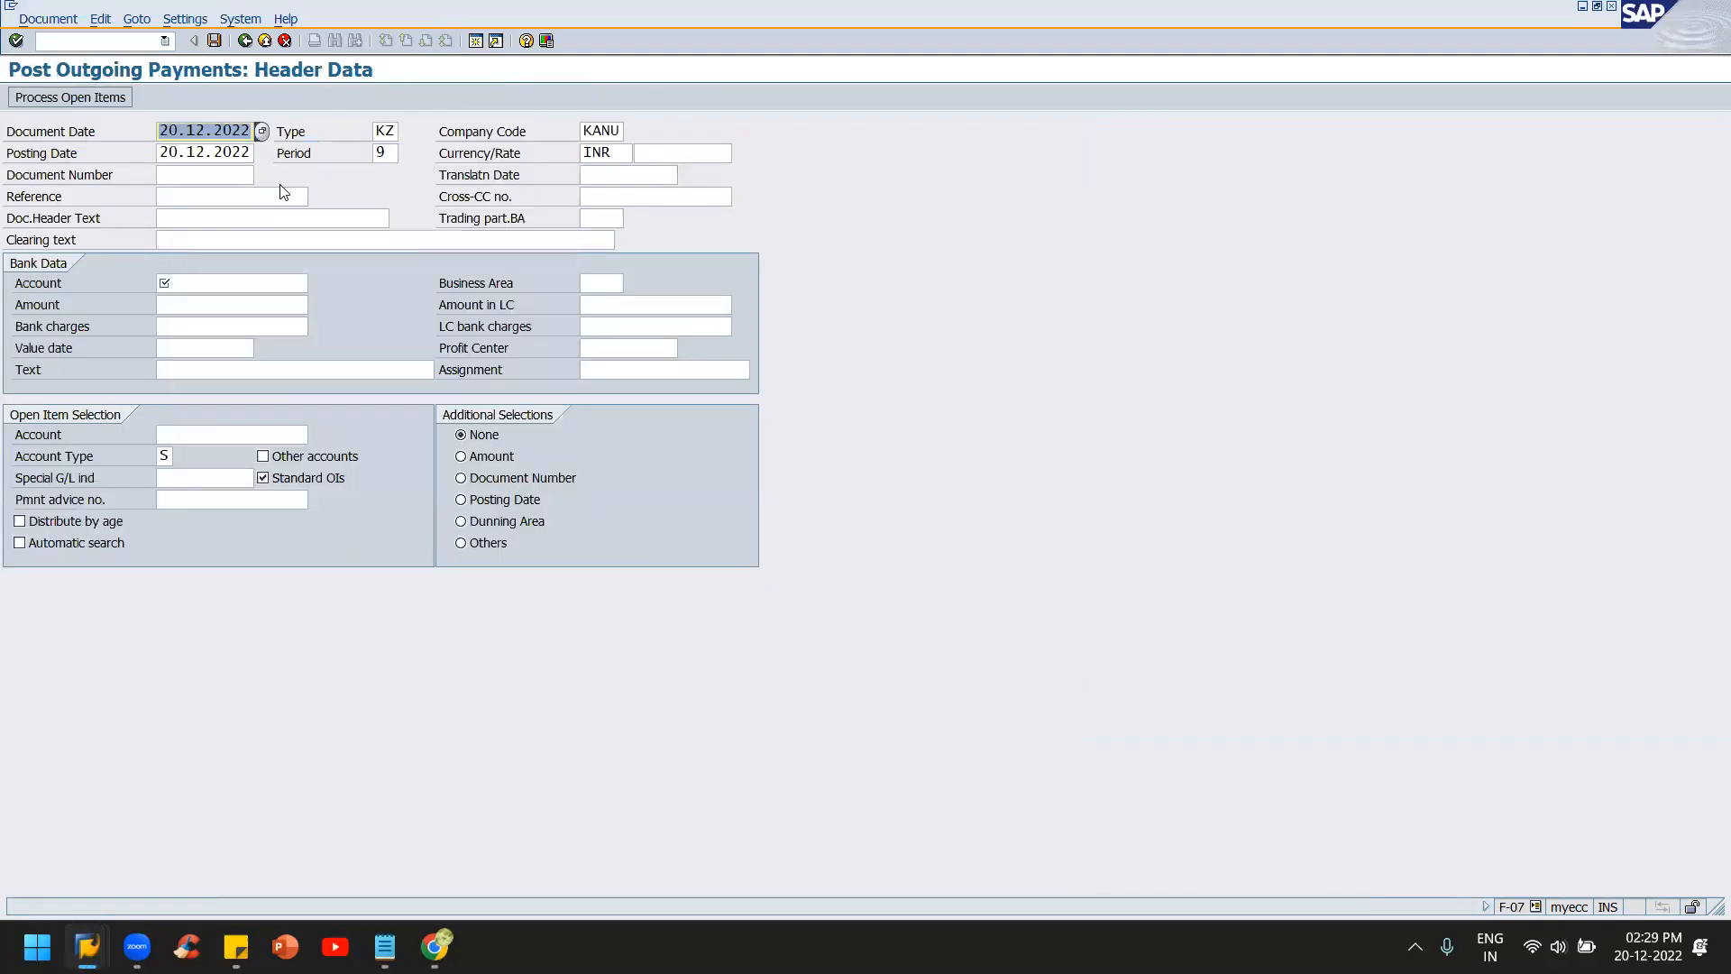
click(386, 133)
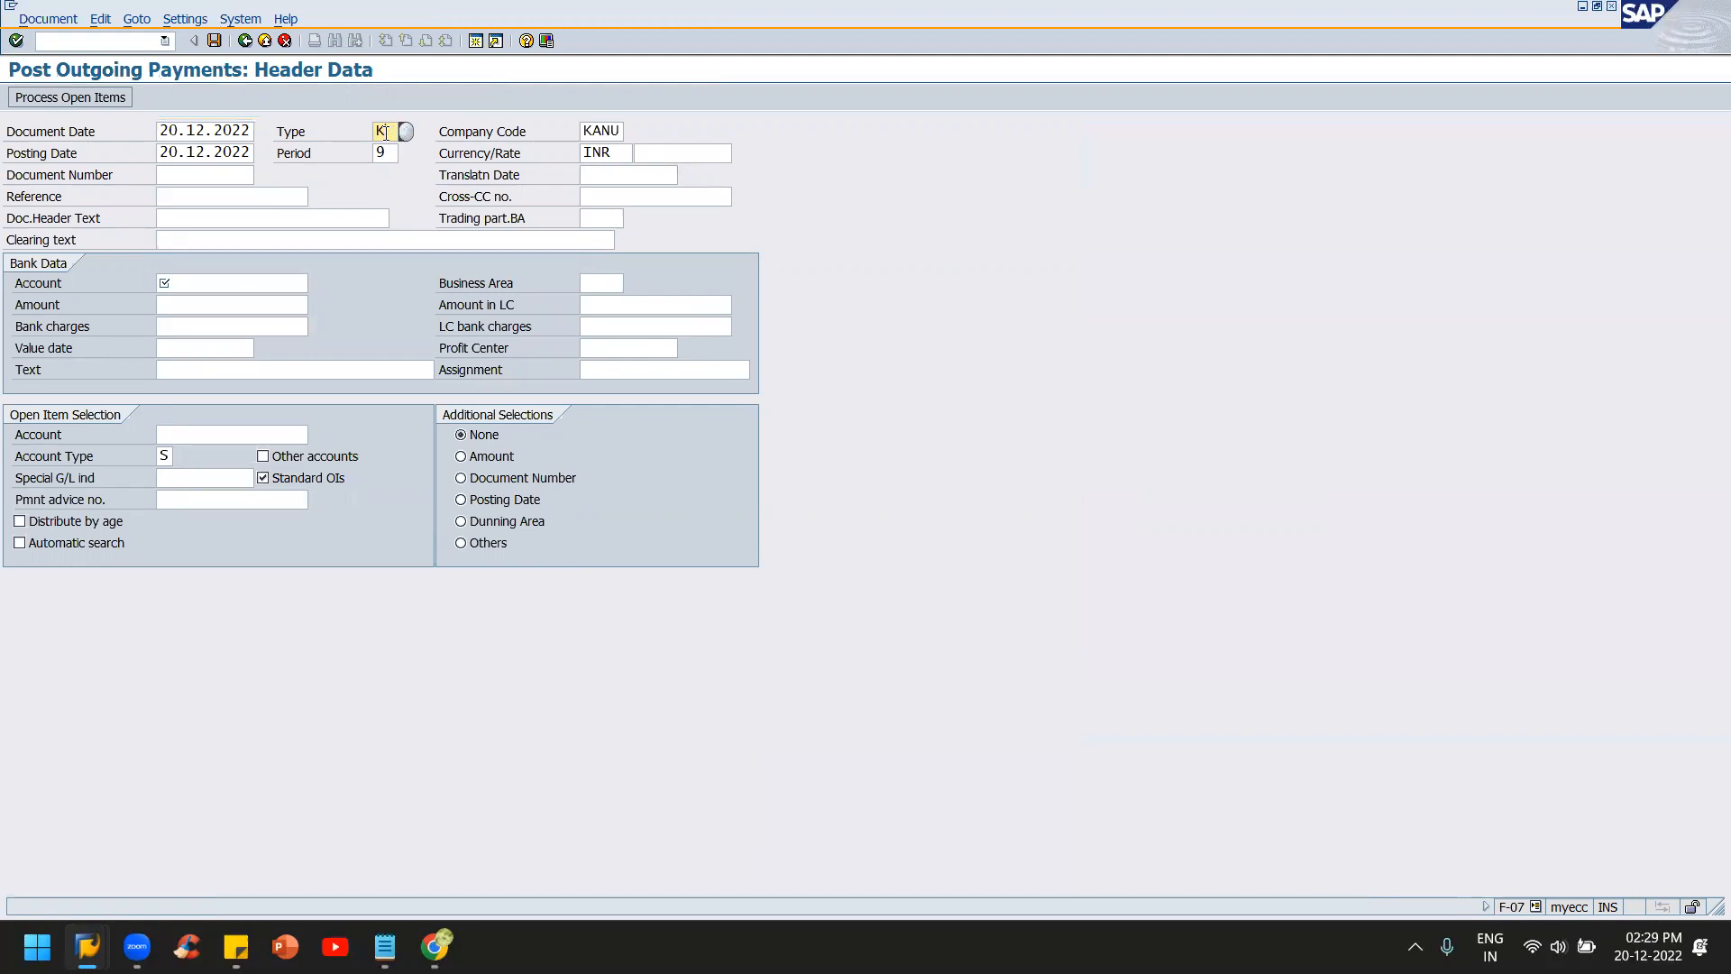
key(BackSpace)
text(sa)
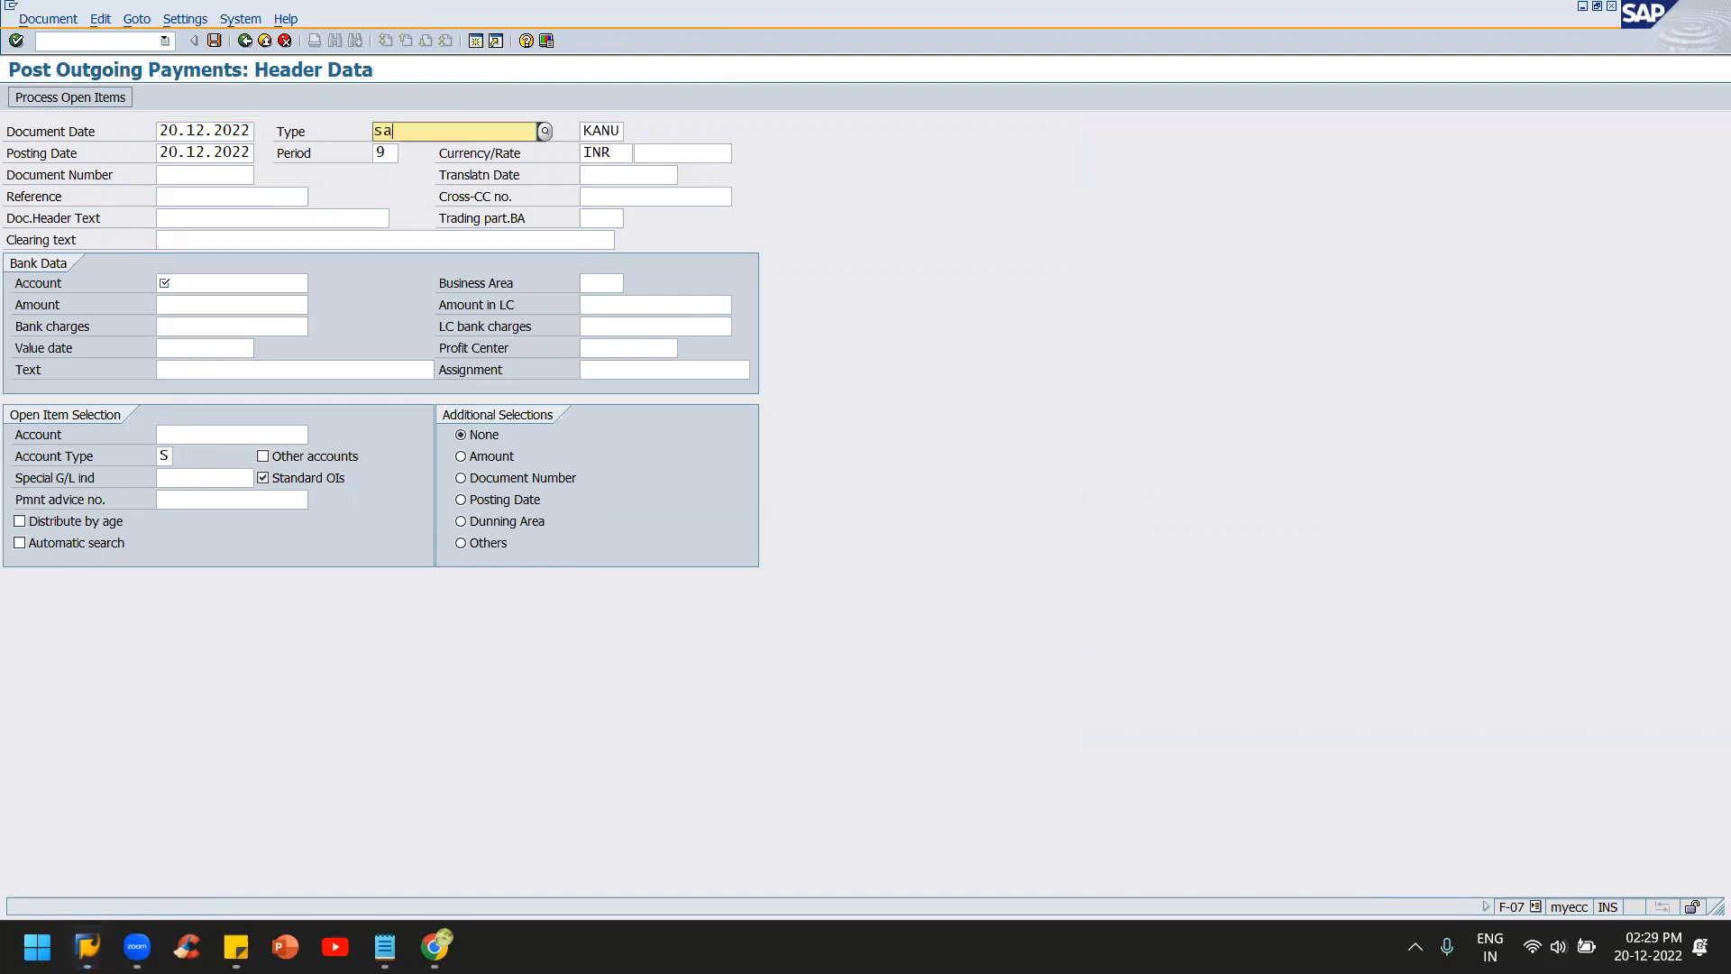
key(Tab)
- Set the bank data to account 1000 with an amount of 50000
click(217, 283)
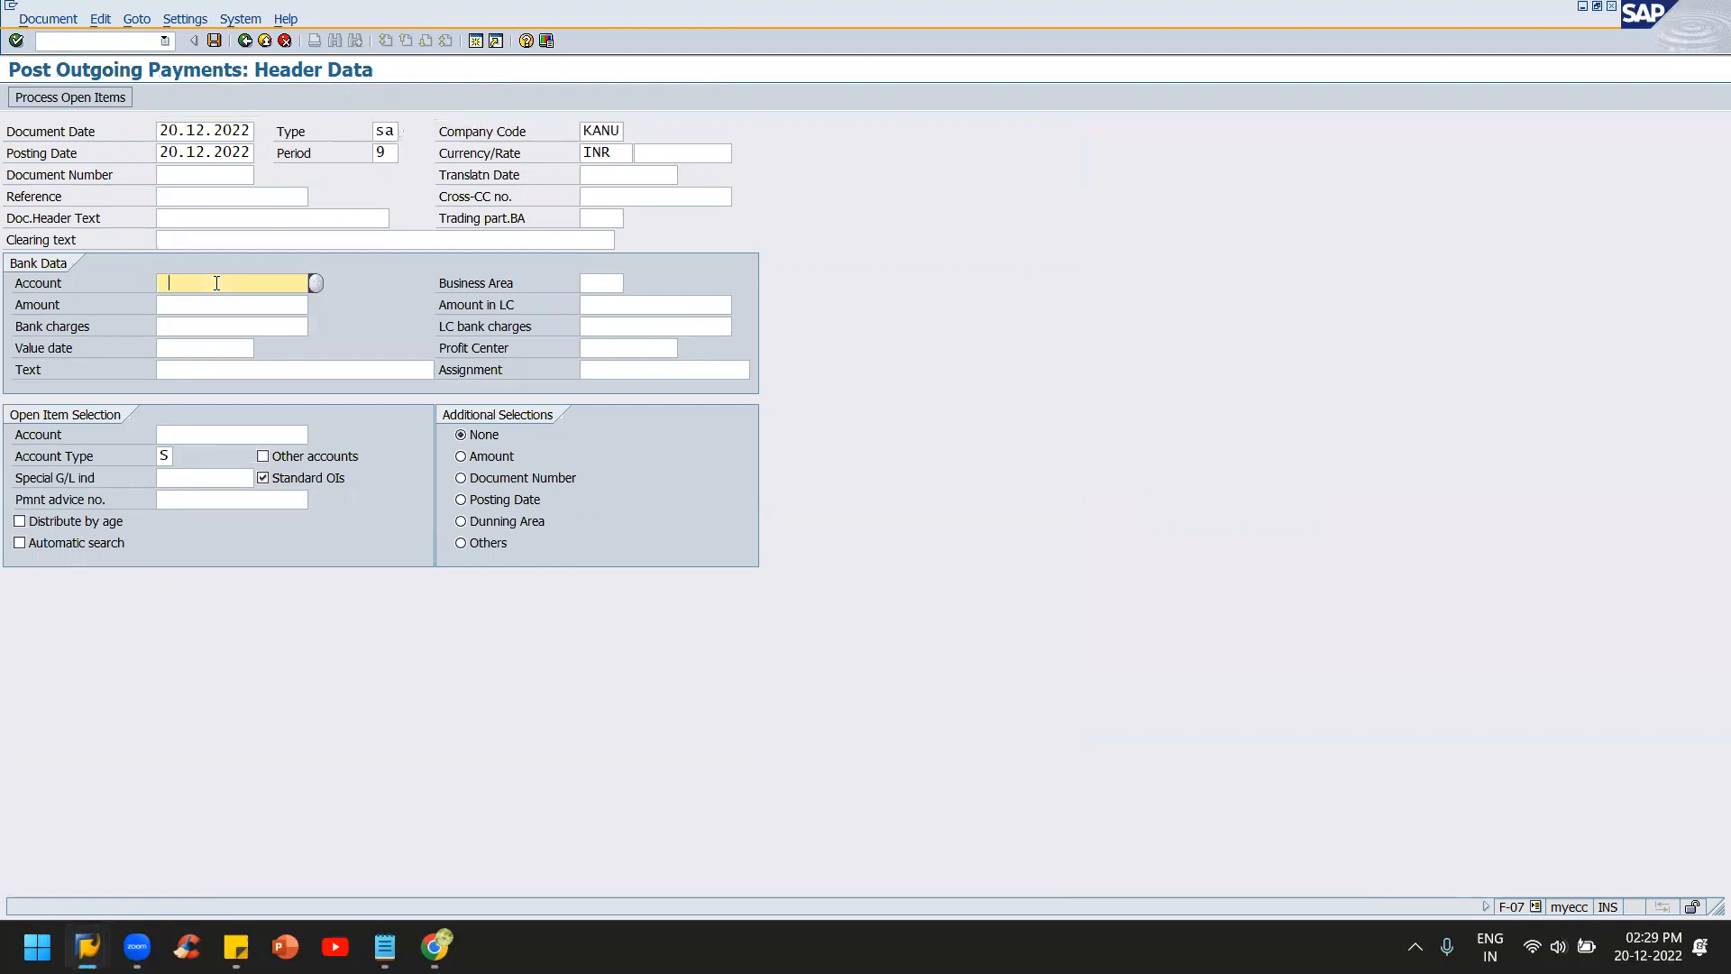
click(188, 305)
click(190, 305)
text(5)
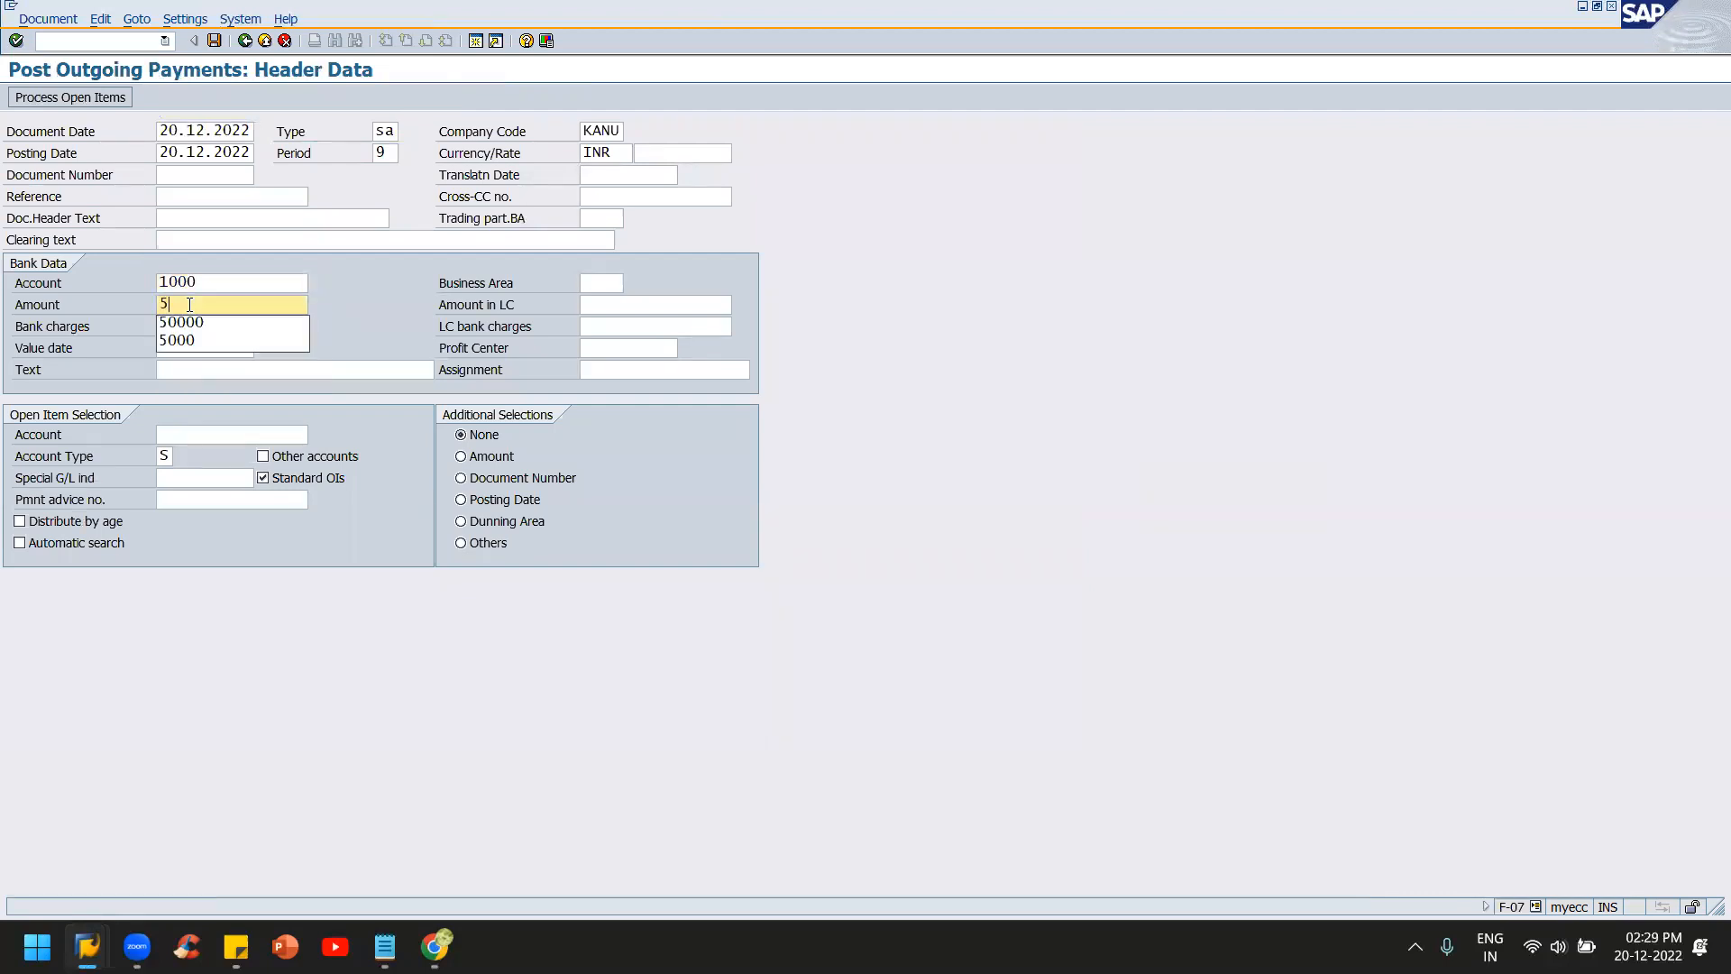
text(0000)
- Look up the G/L accounts and choose 2004 (Salary Payable) as the account for open item selection
click(198, 440)
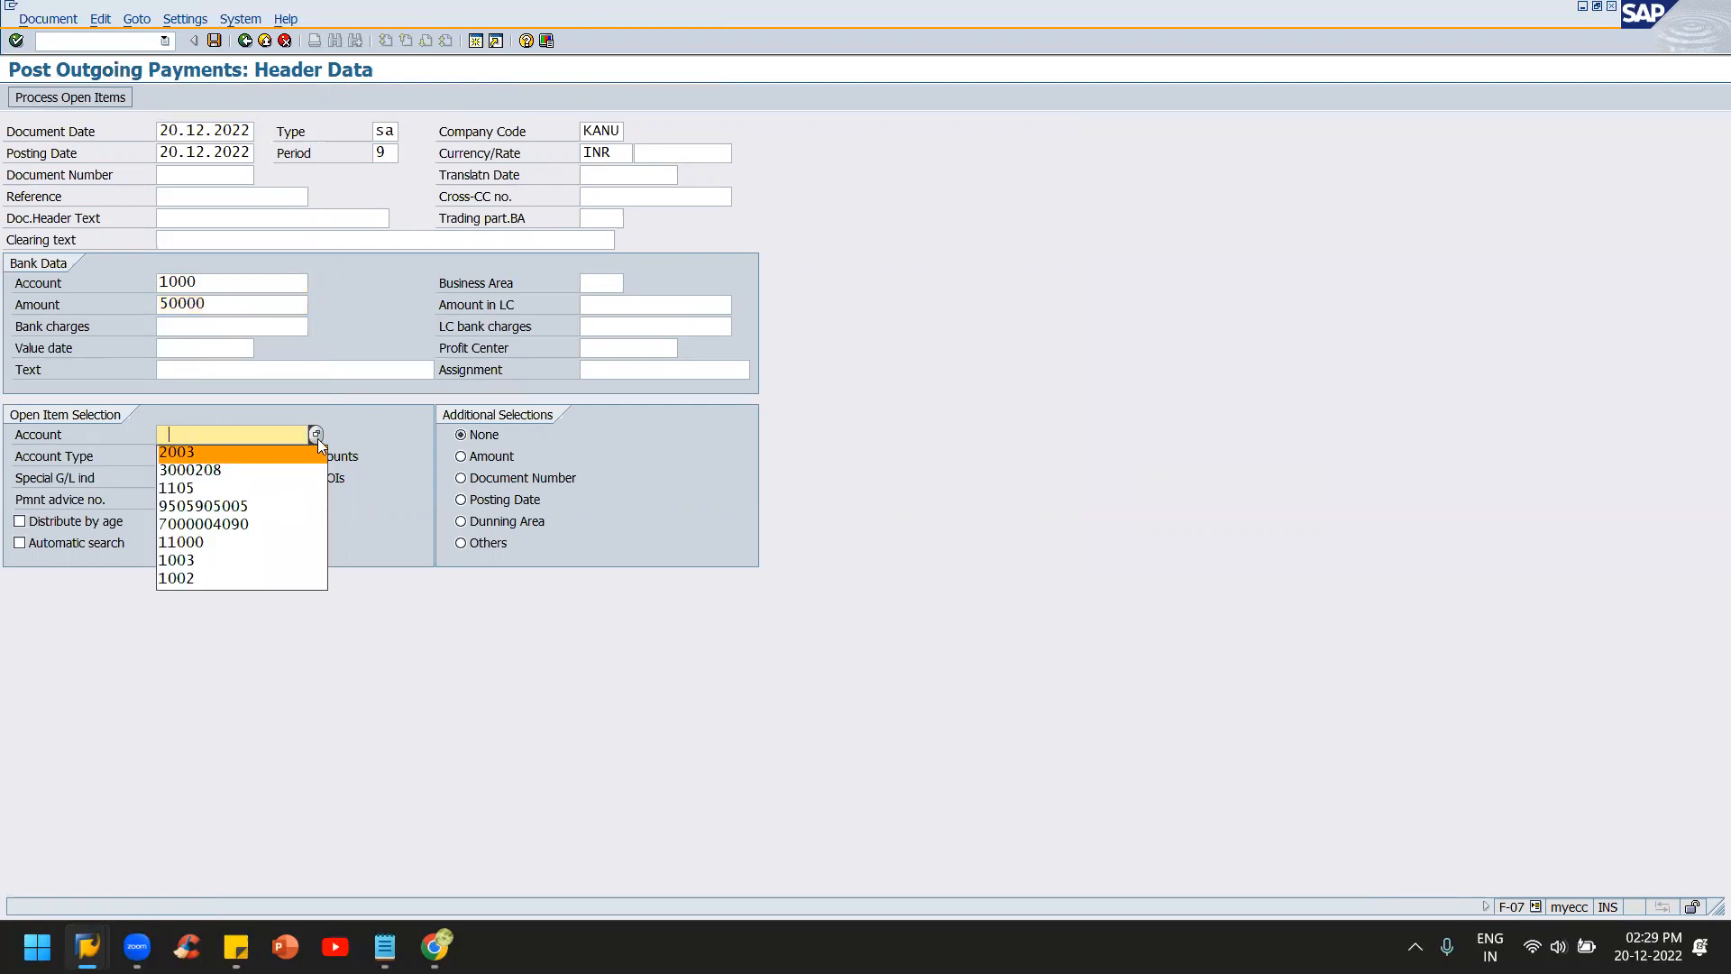
click(317, 436)
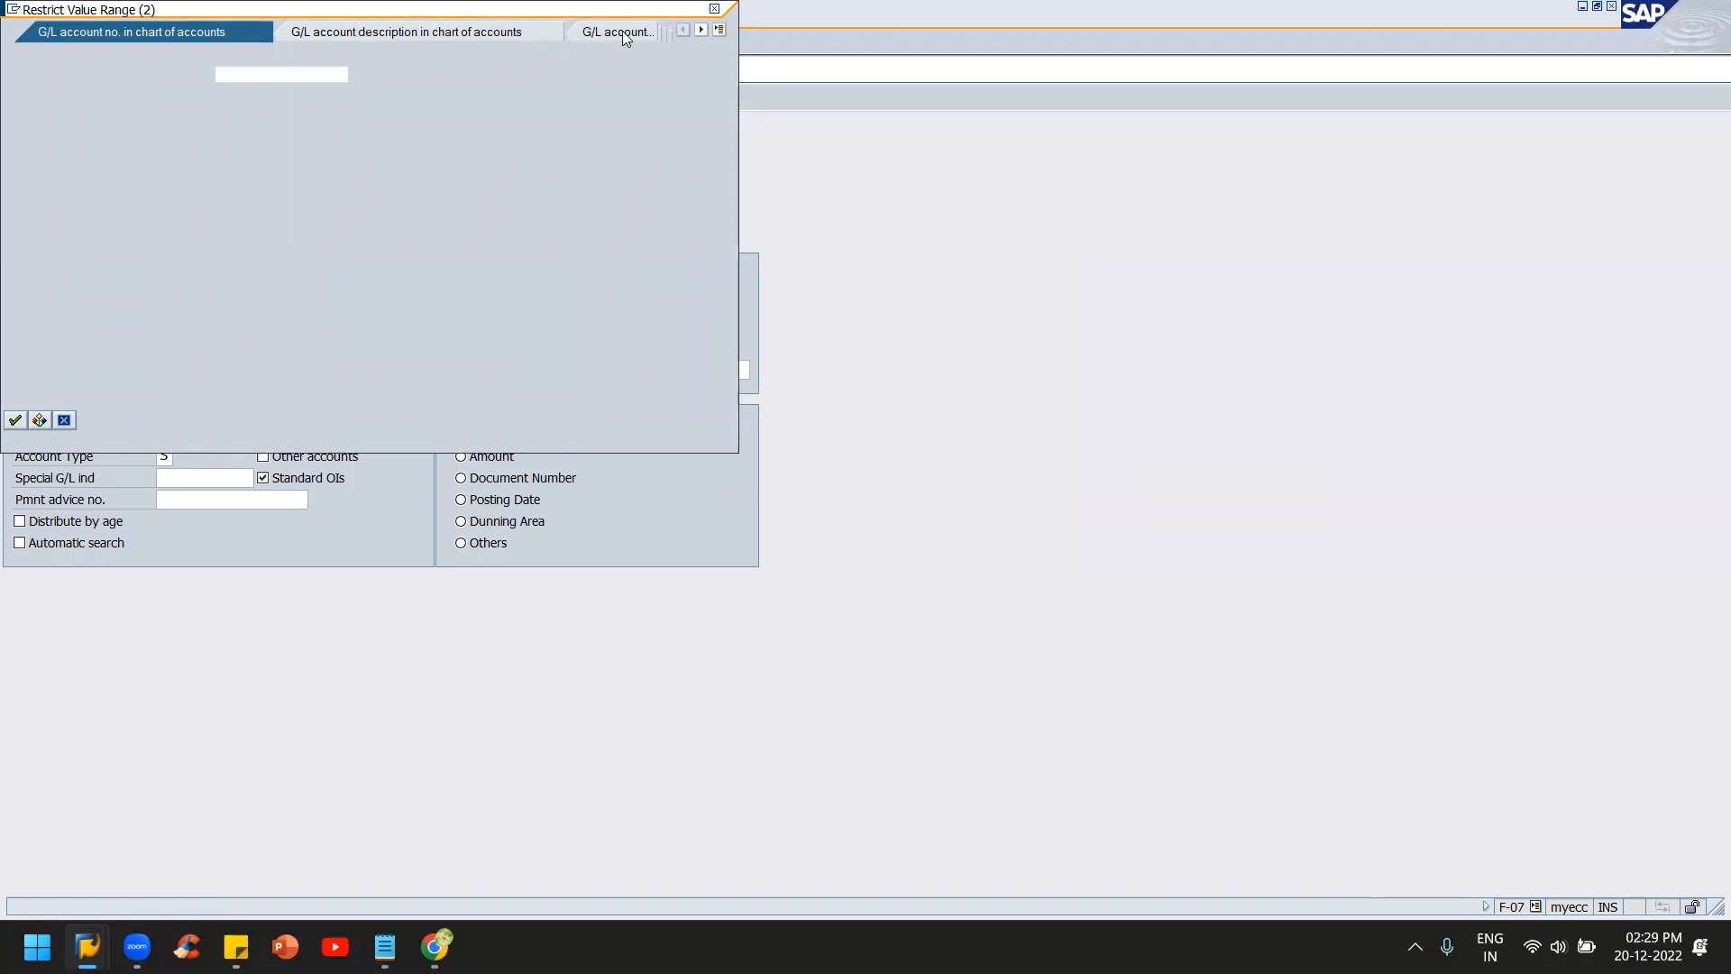
text(*)
key(Return)
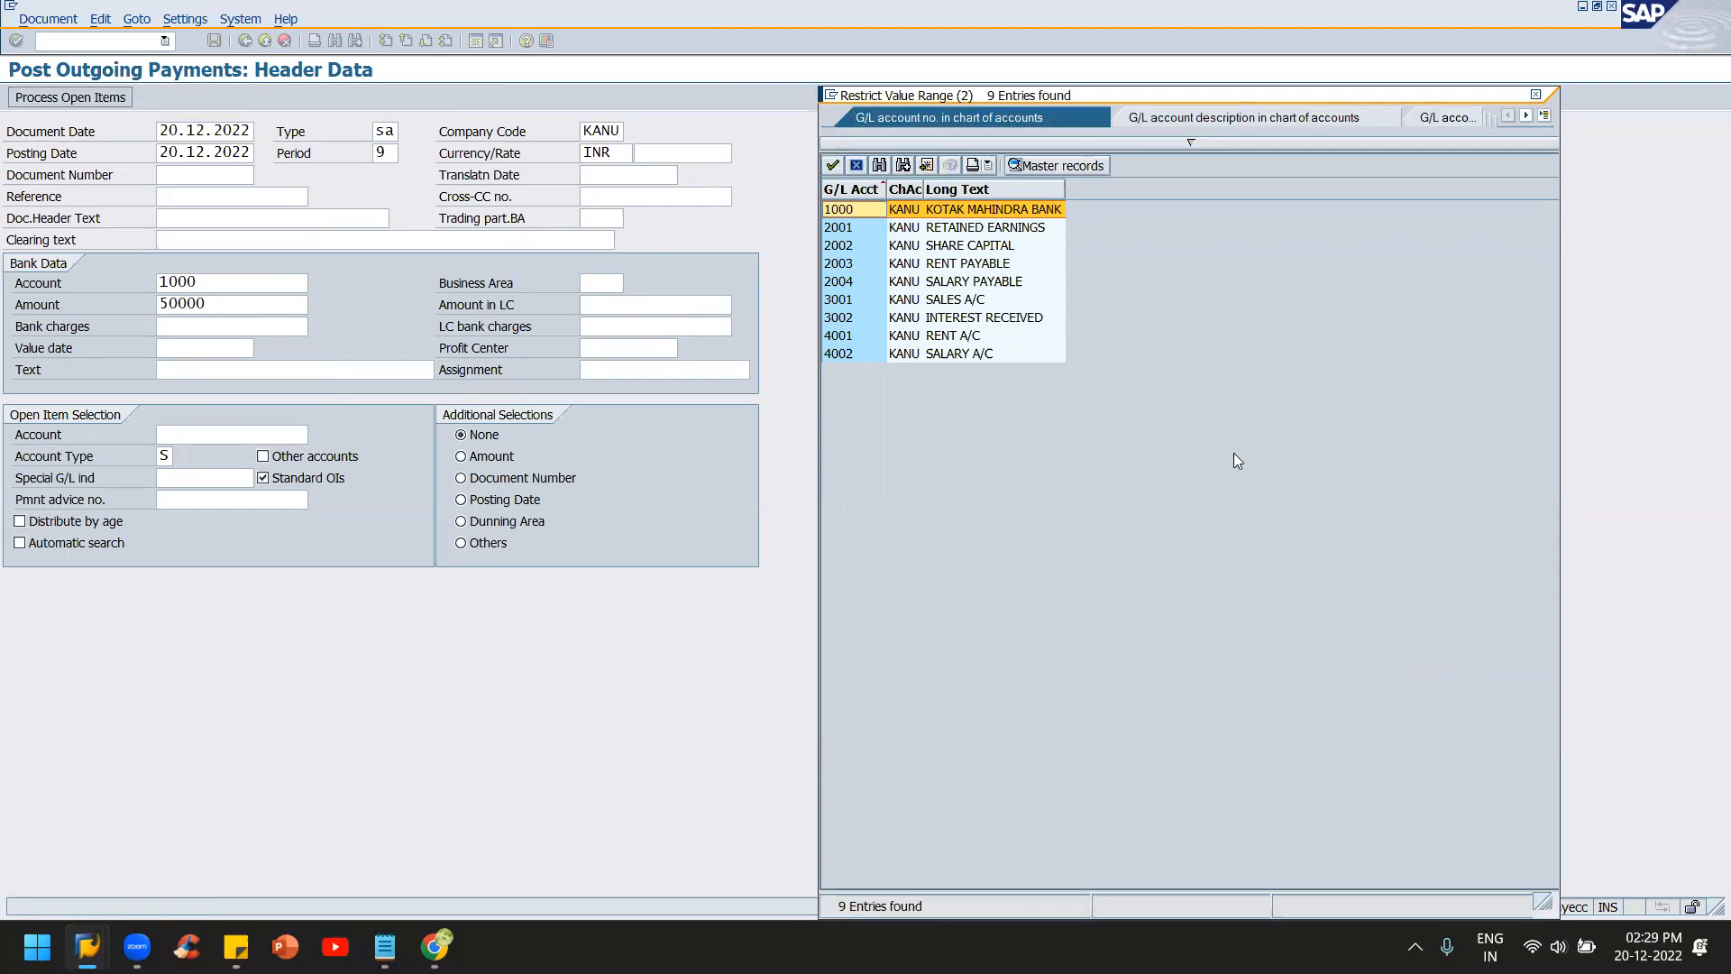
double_click(1010, 281)
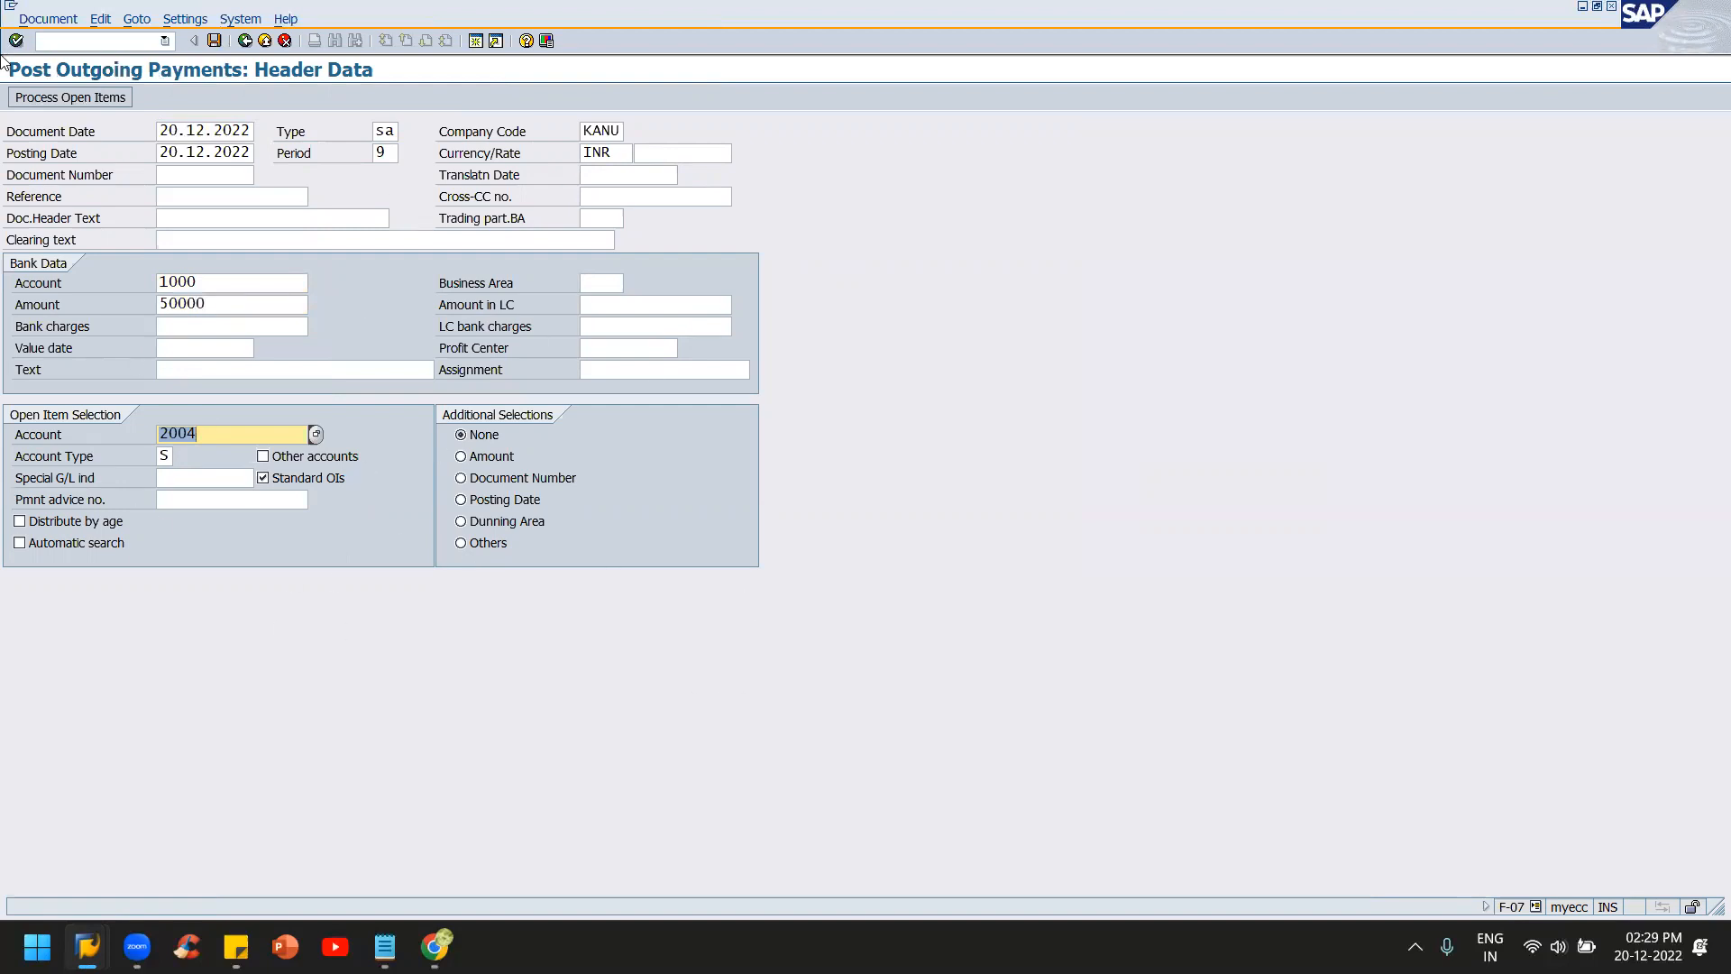
- Start processing the open items and enter business area KAHY in the bank data
click(56, 99)
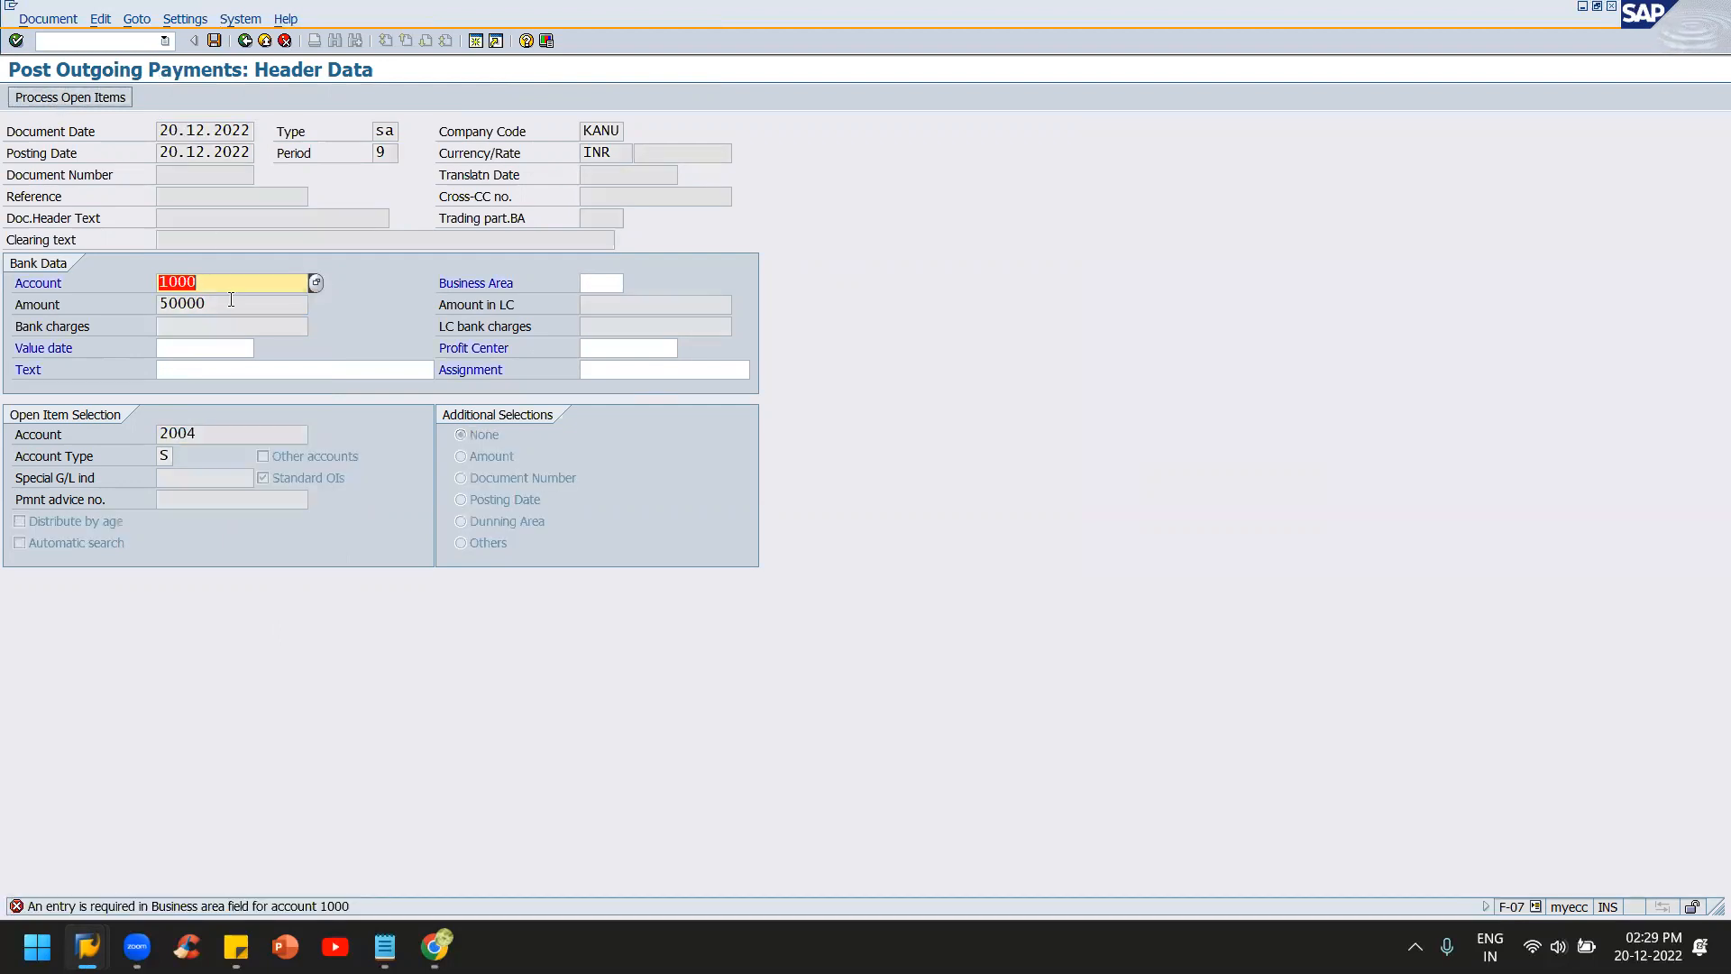
click(602, 284)
text(kahy)
key(Return)
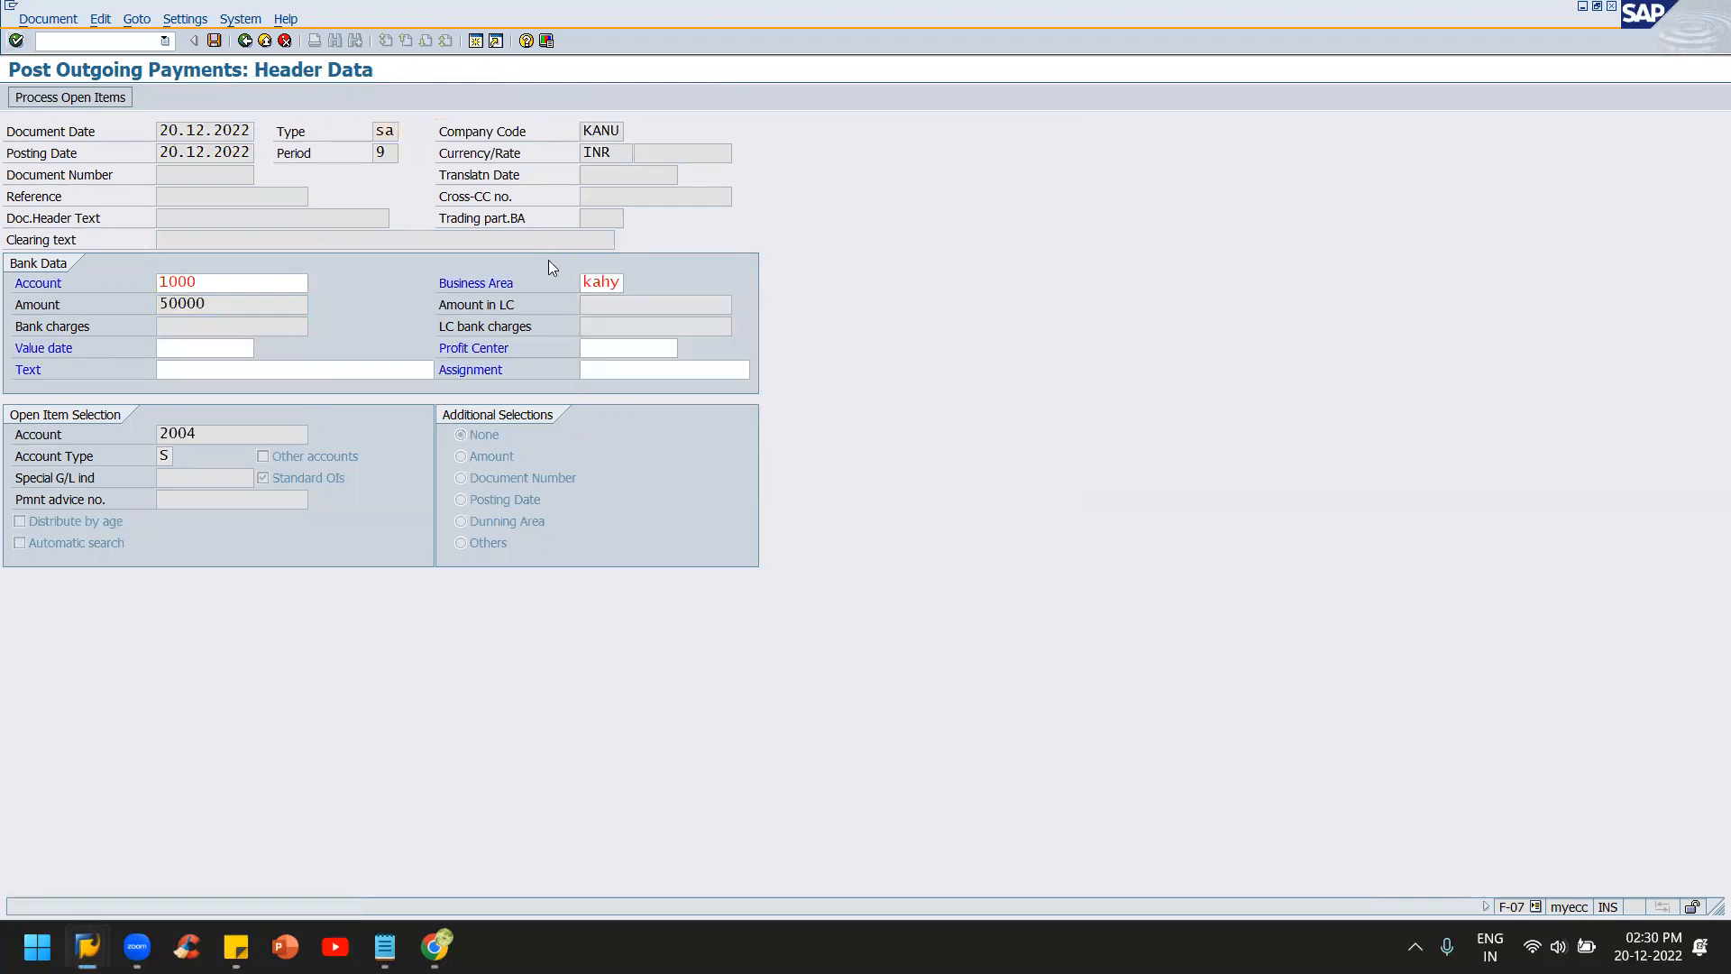
- Set the bank text to "Being Salary payable cleared" and the value date to 20.12.2022, and submit the payment header
click(303, 371)
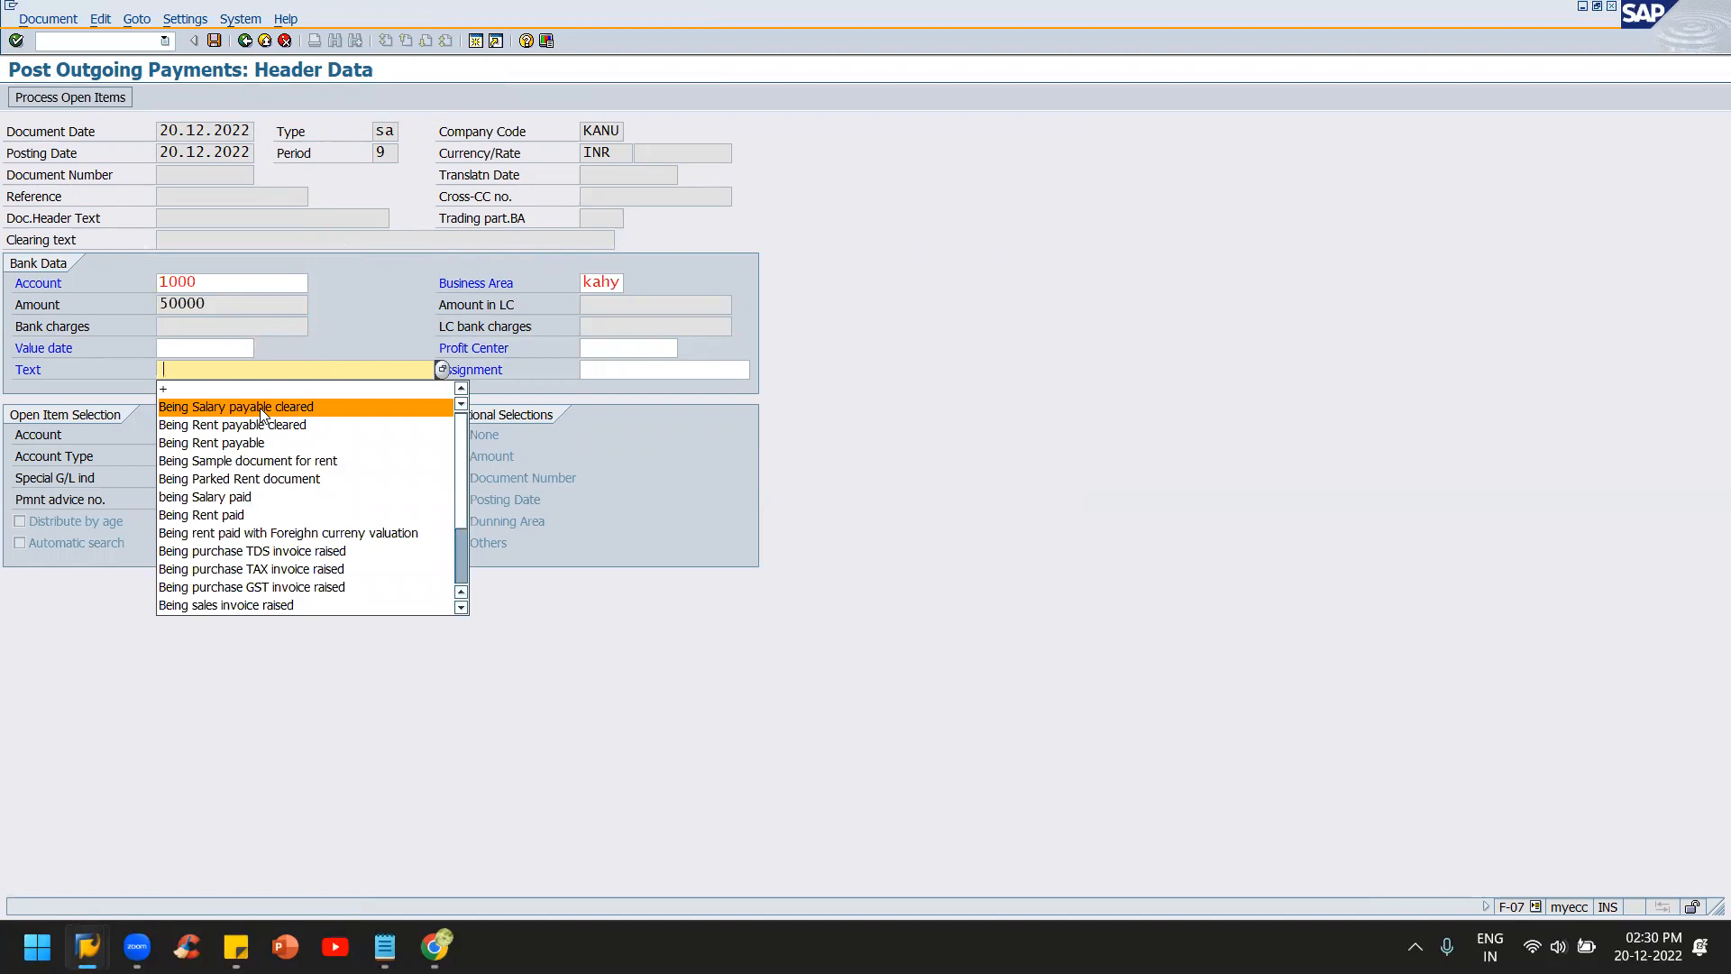
click(261, 407)
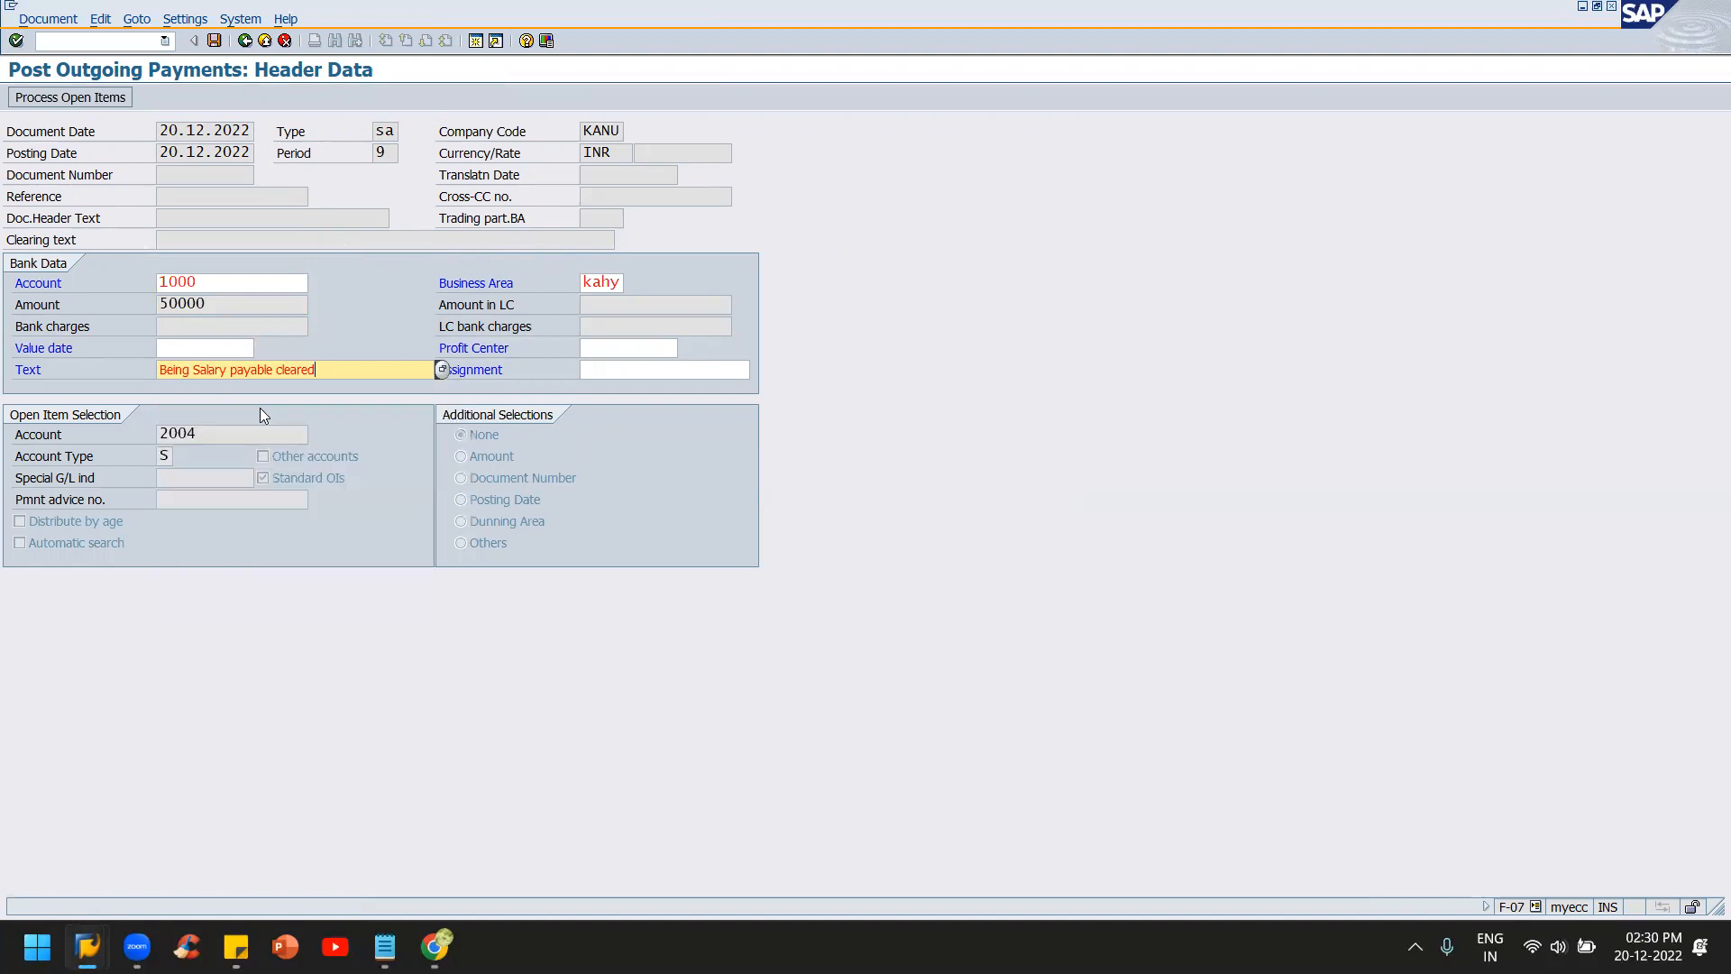
click(196, 349)
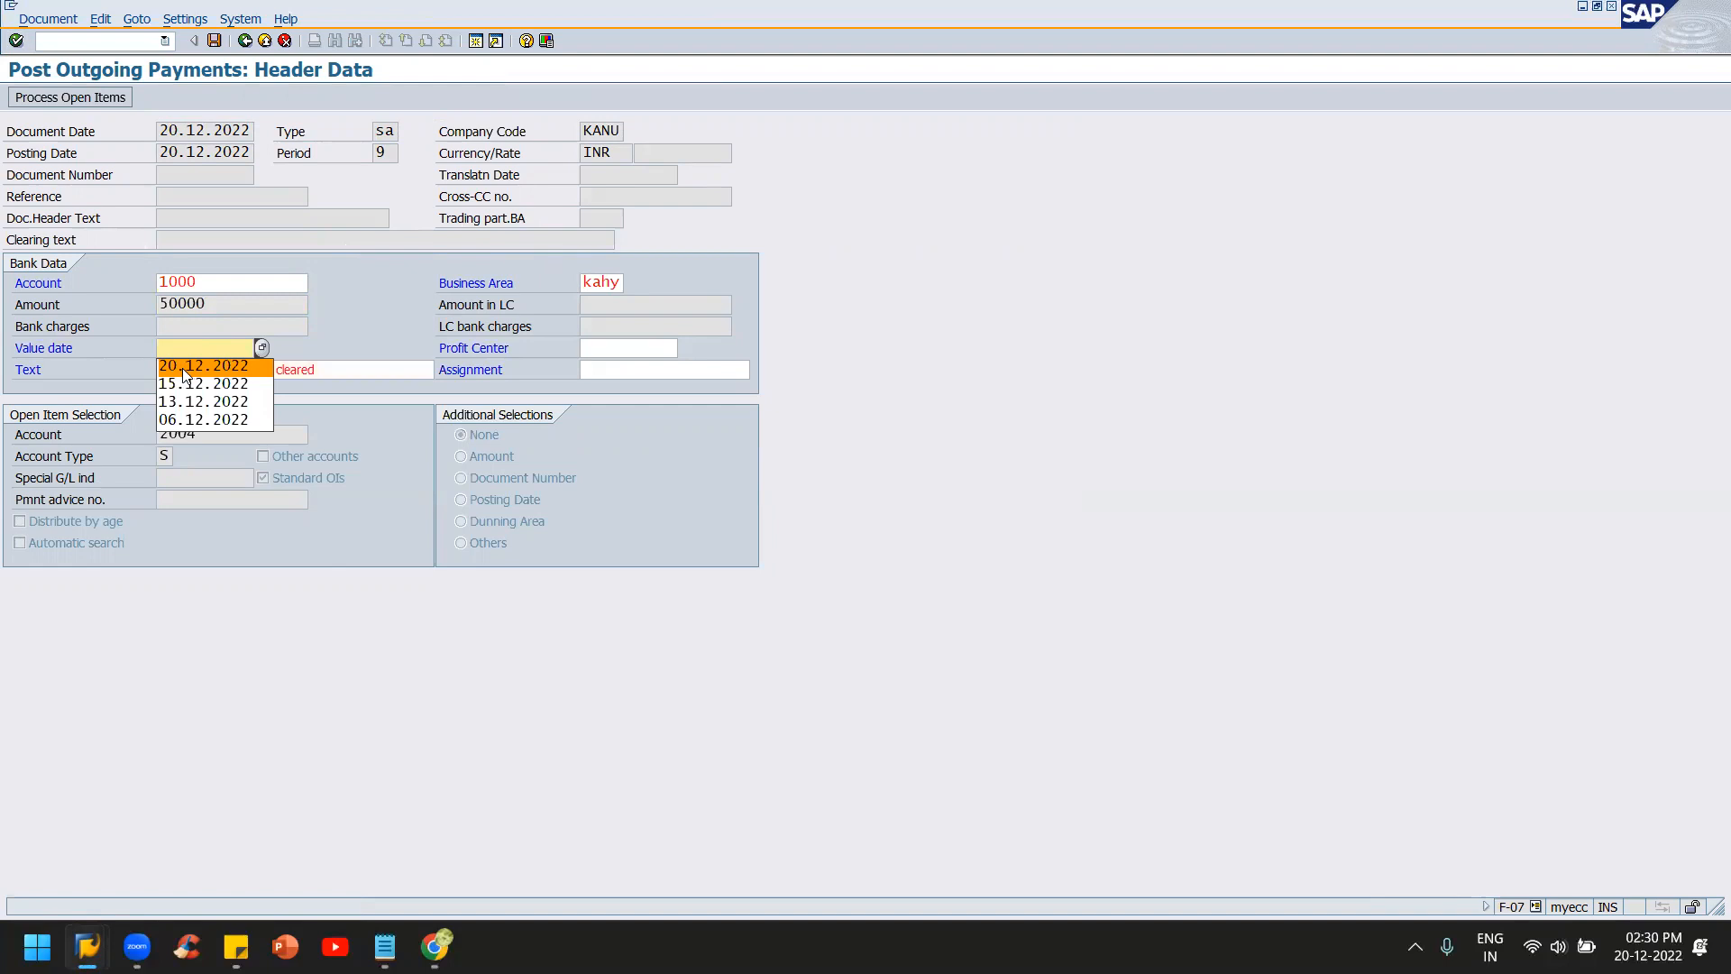
click(185, 368)
key(Return)
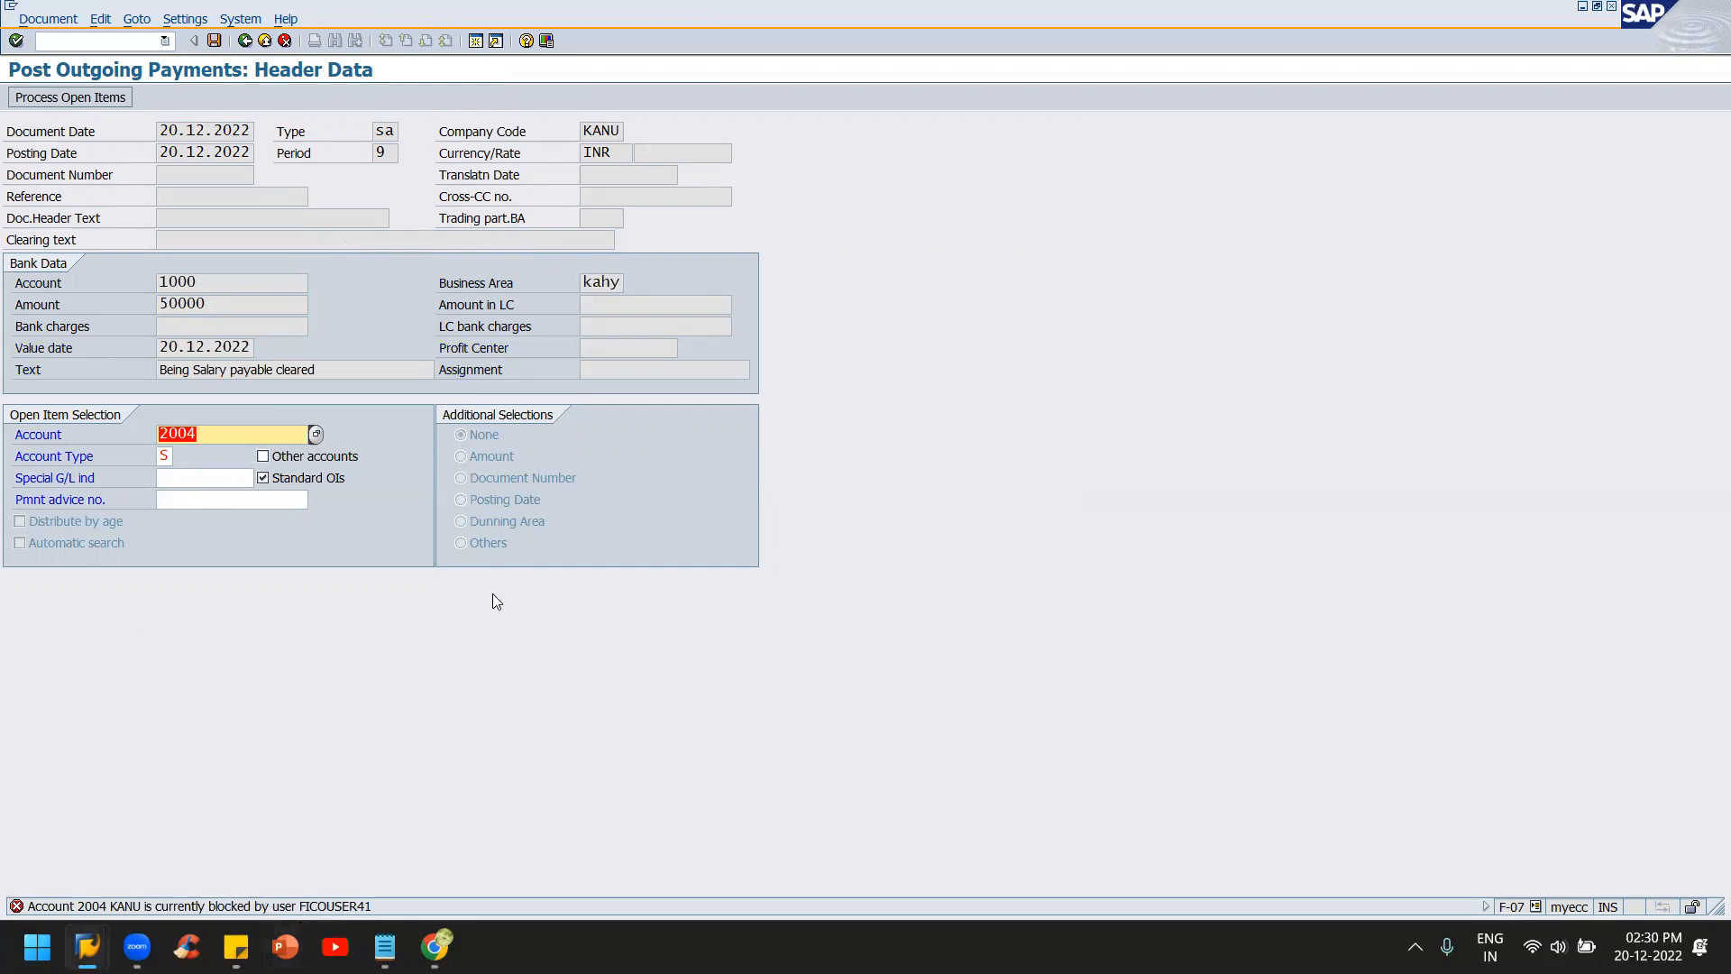
- Switch to the session editing G/L account 2004 centrally and exit it to SAP Easy Access, releasing the account
key(alt+Tab)
key(alt+Tab)
key(alt+Tab)
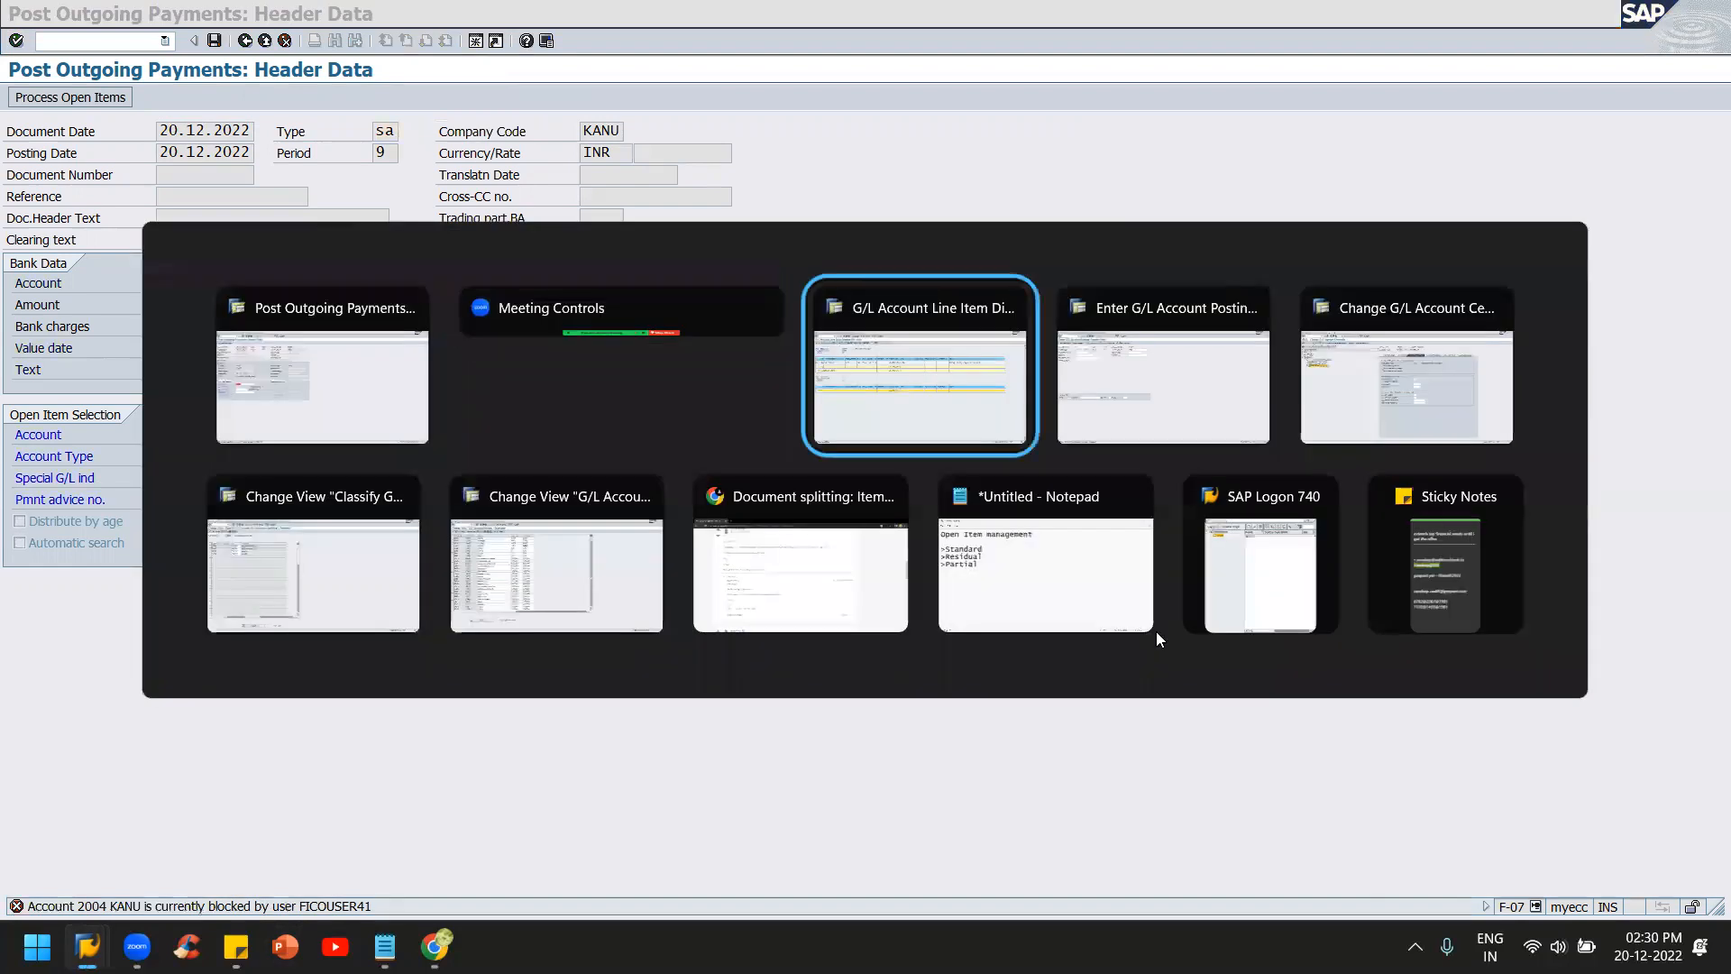
key(alt+Tab)
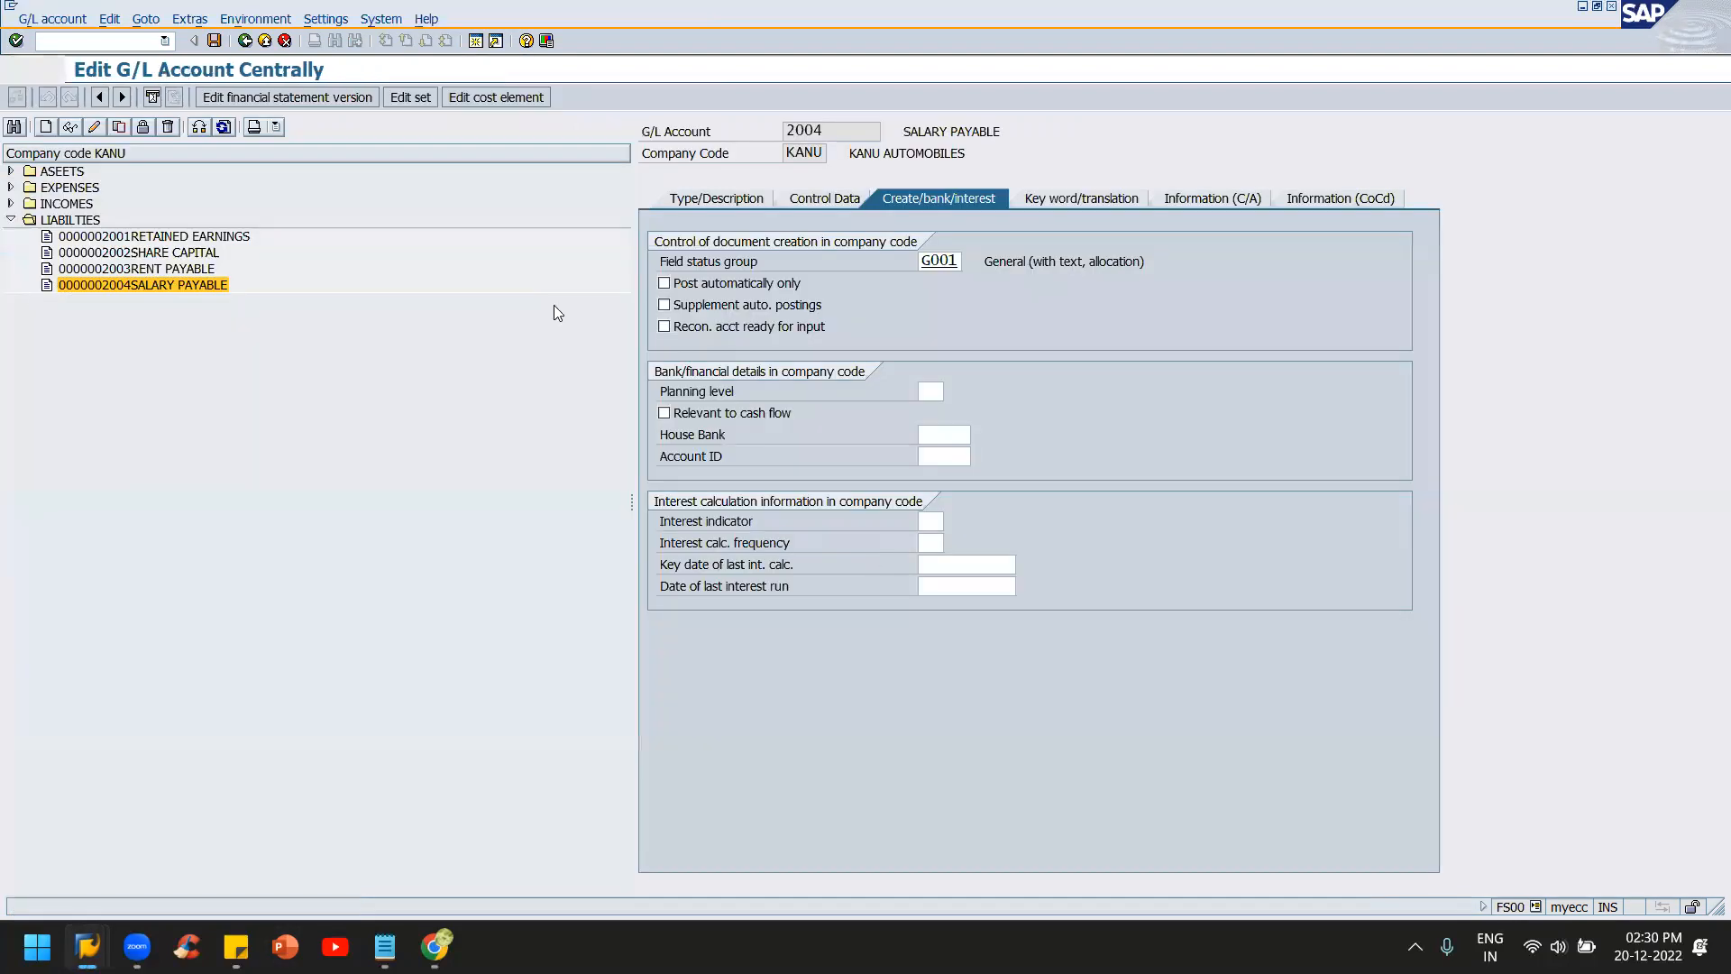
key(F3)
key(F3)
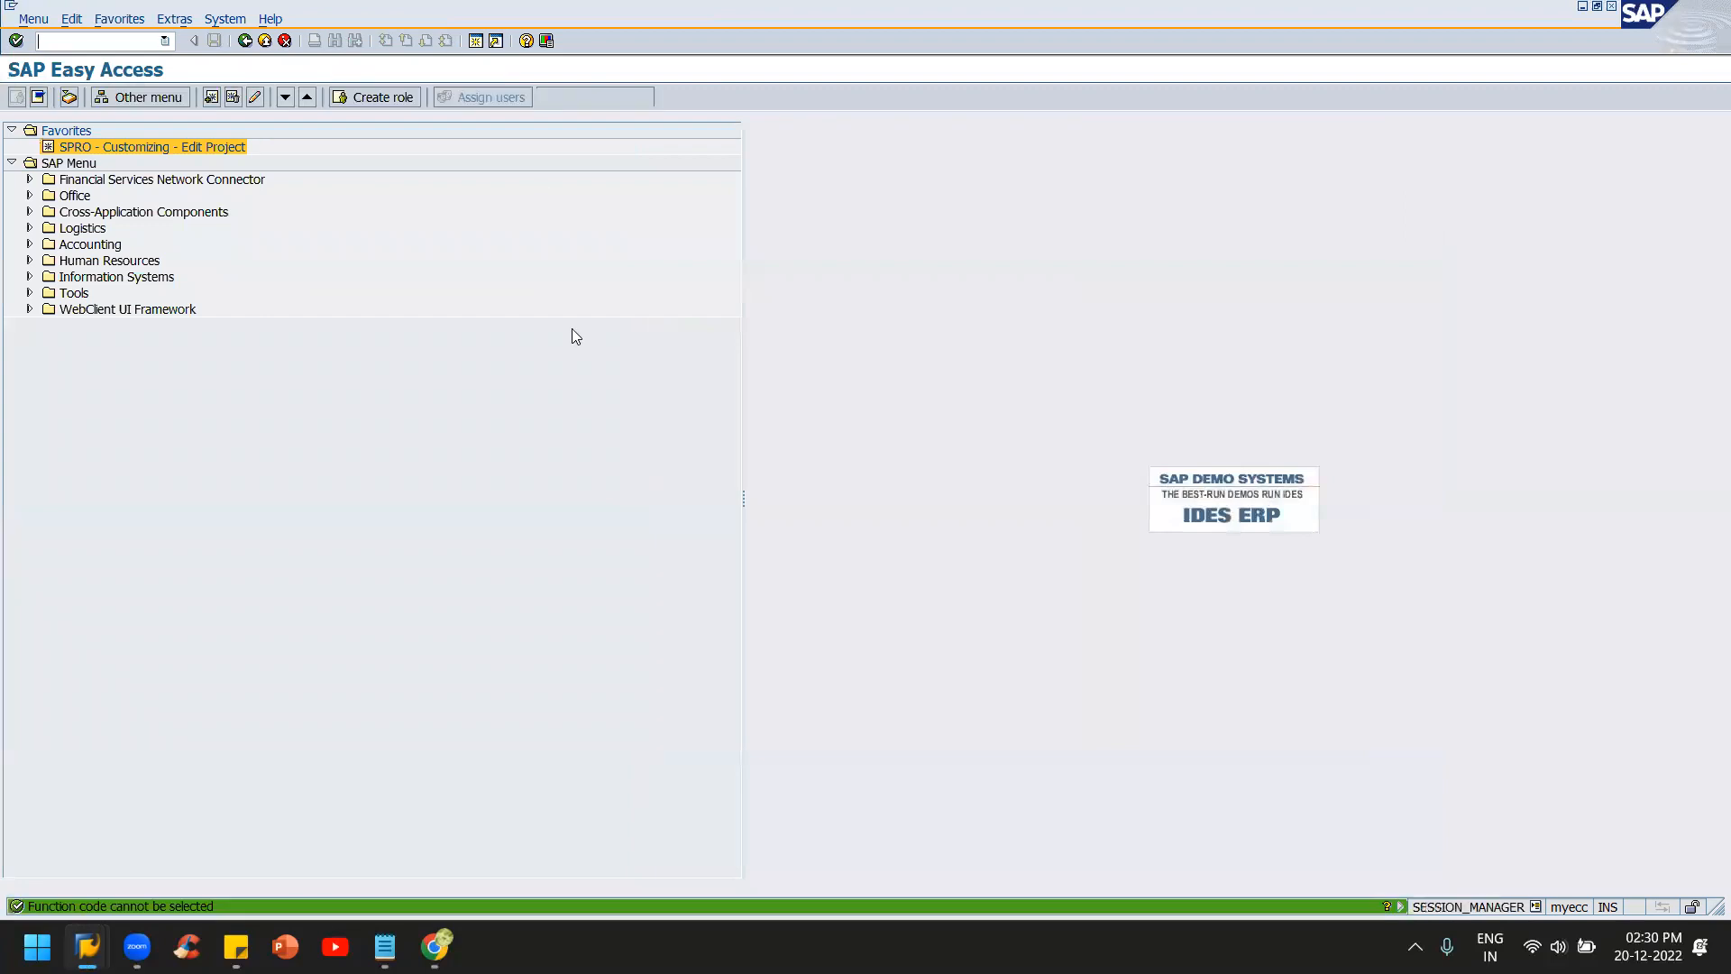
- Return to the outgoing payment, process its open items, assign the 50,000 salary payable item and post the document
key(alt+Tab)
key(alt+Tab)
key(alt+Tab)
key(alt+Tab)
key(alt+shift+Tab)
key(alt+shift+Tab)
key(alt+shift+Tab)
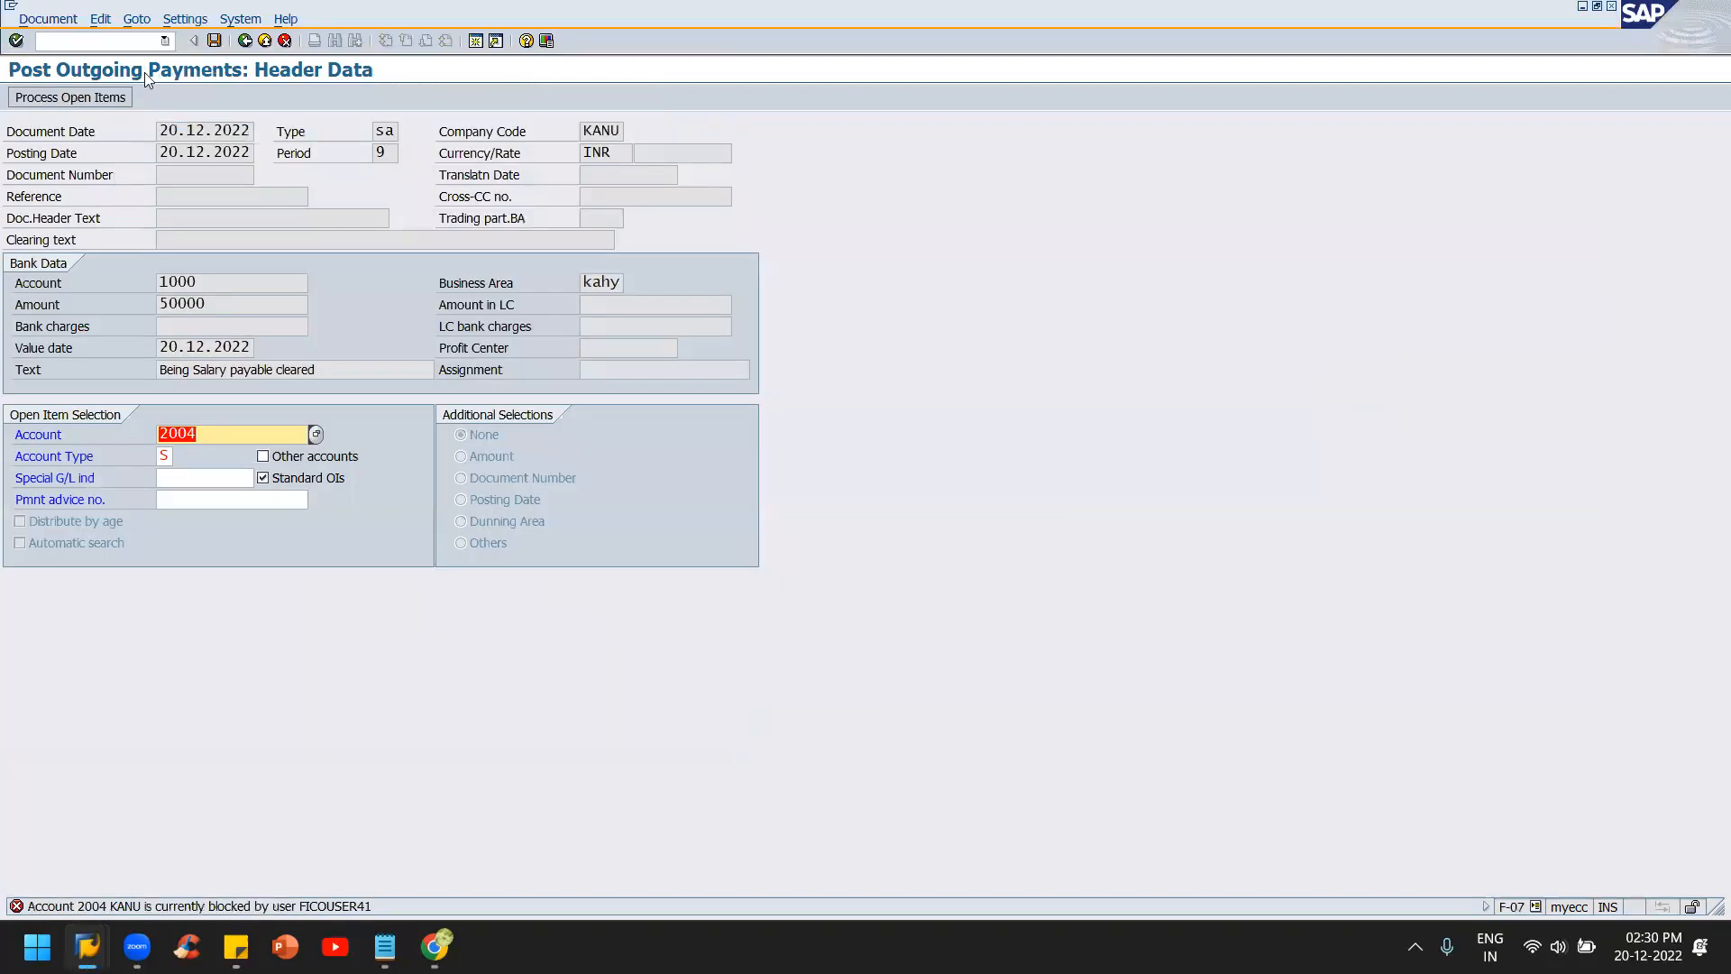
click(96, 96)
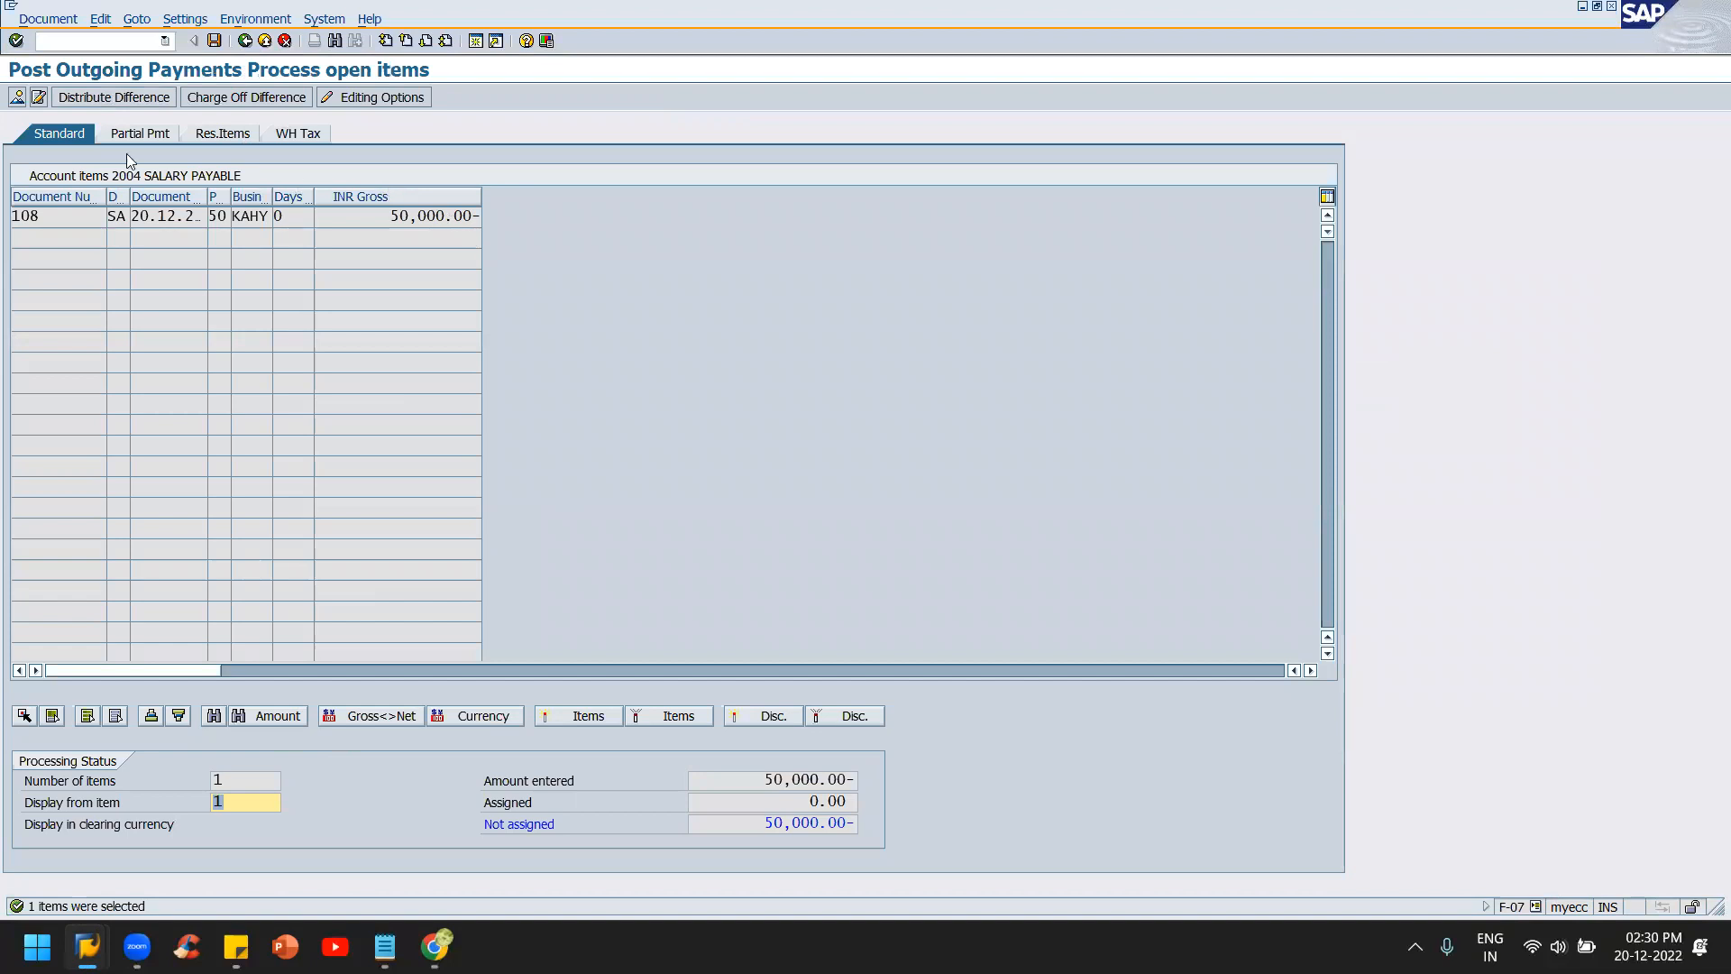
double_click(447, 221)
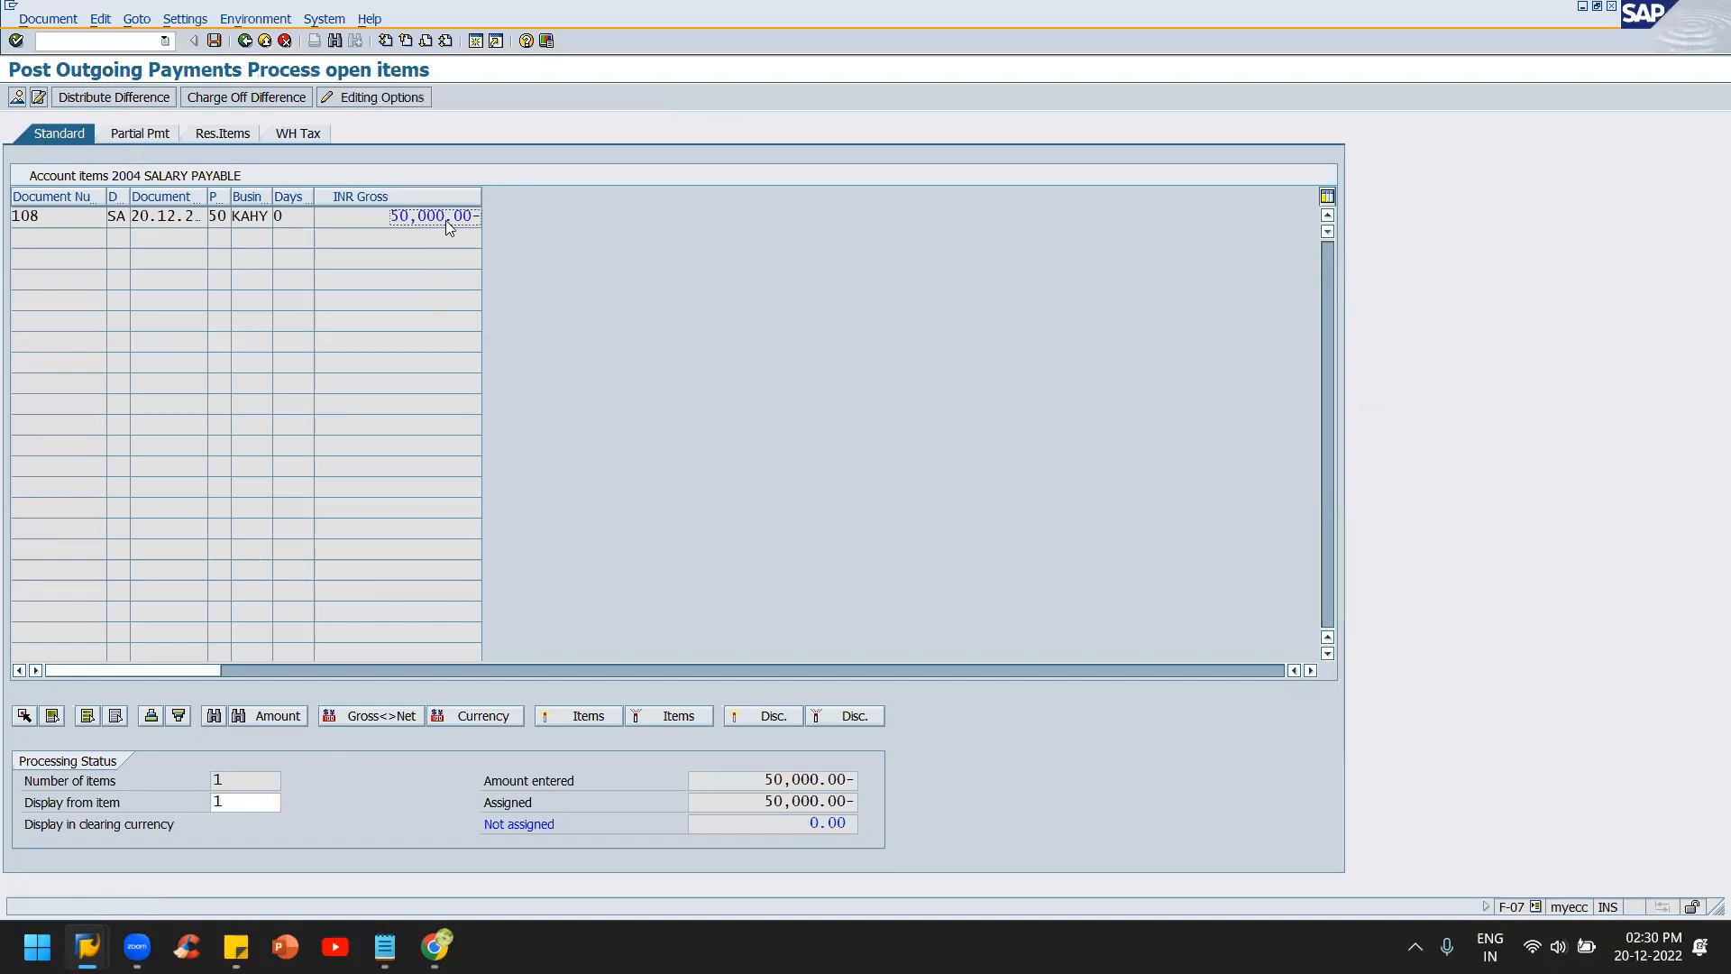
click(214, 41)
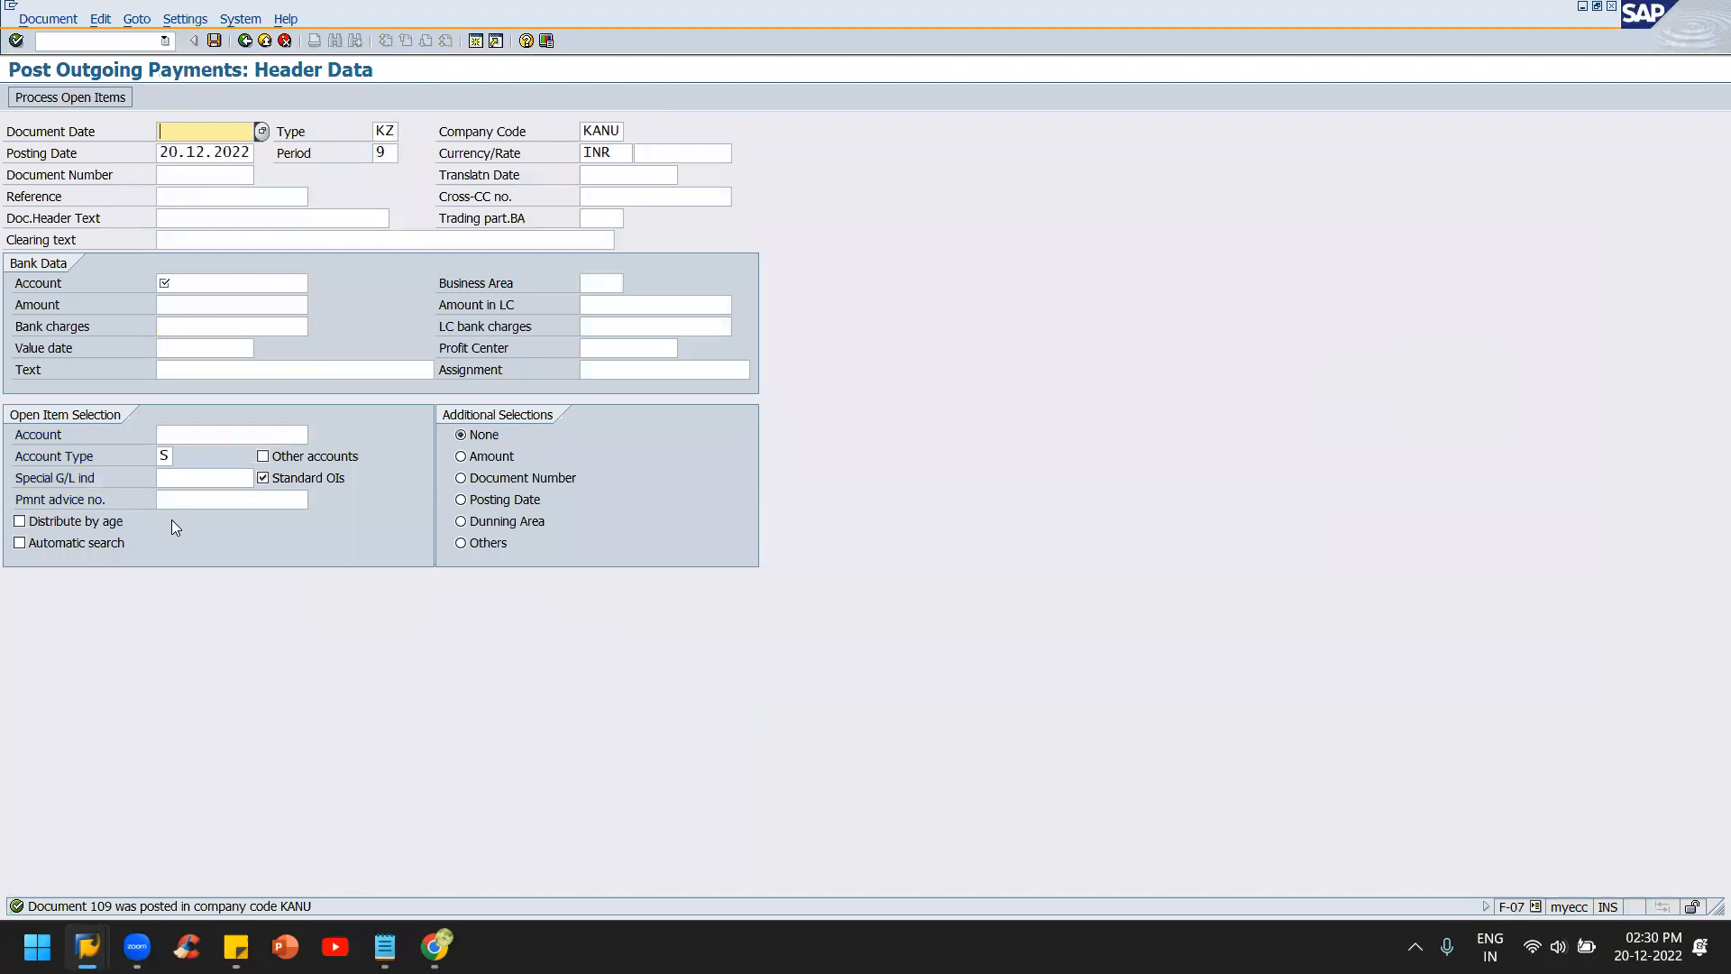
- Switch to the G/L line item display and rerun the open items list for account 2004 in company code KANU
key(alt+Tab)
key(alt+Tab)
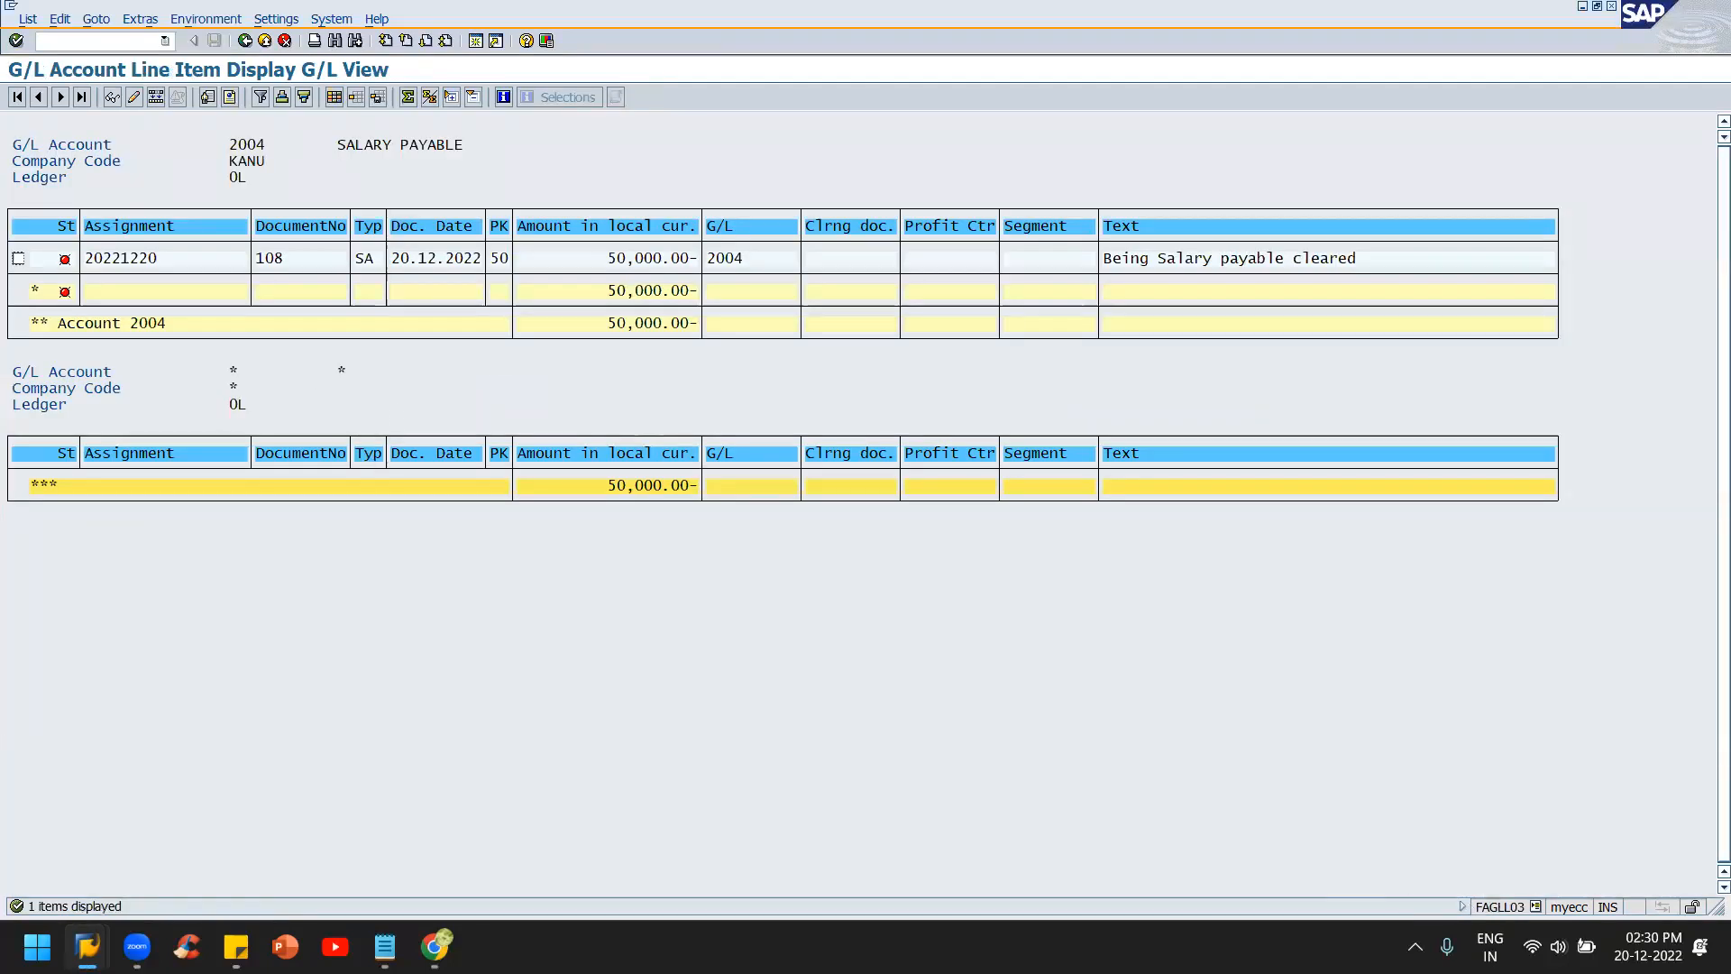
key(F3)
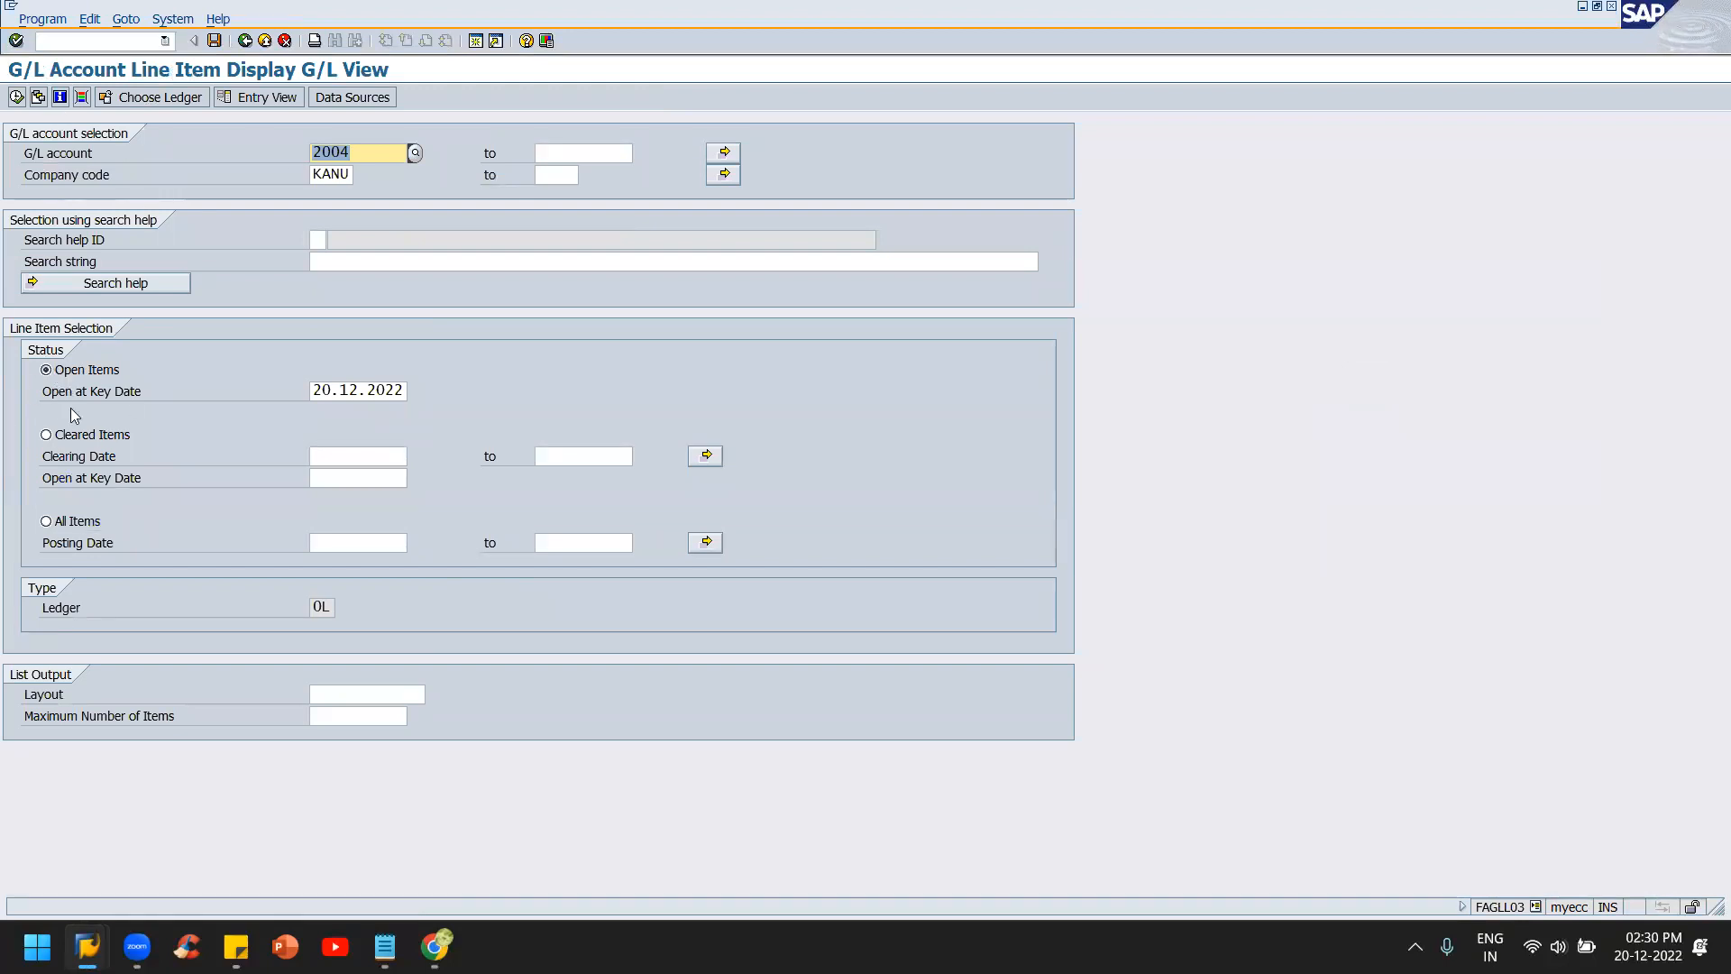
click(16, 97)
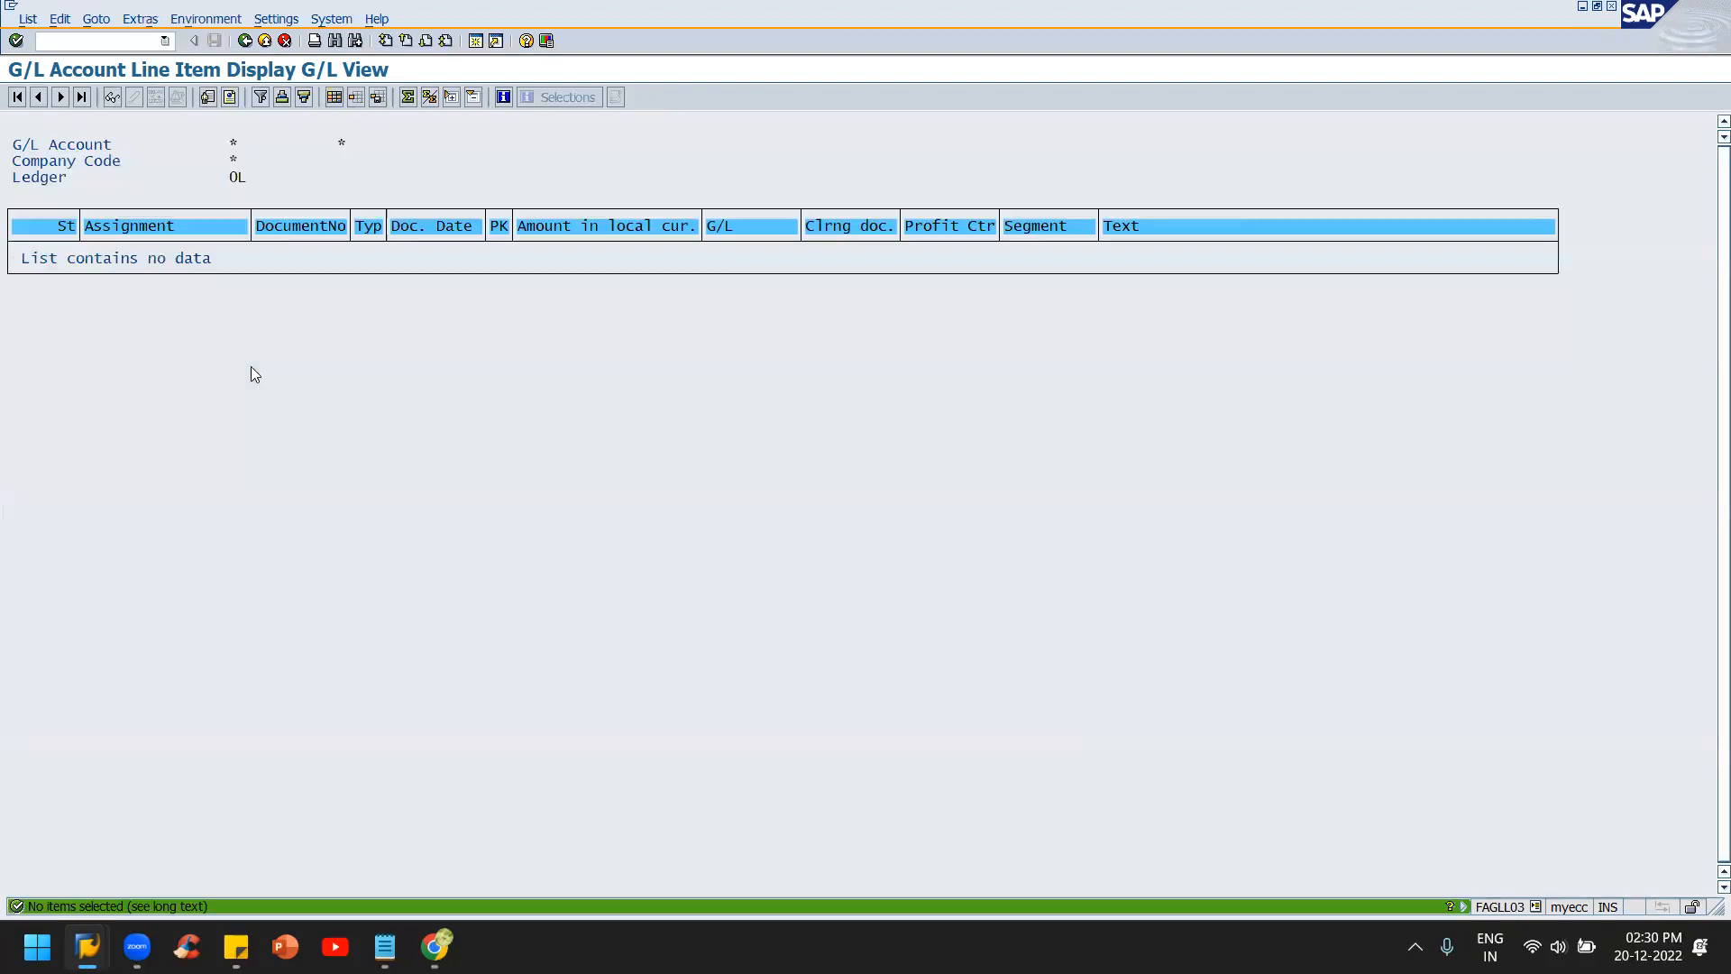
- Display all items of account 2004 with posting dates from 20.12.2022 to 20.12.2022 and check their clearing status, then return to the selection
key(F3)
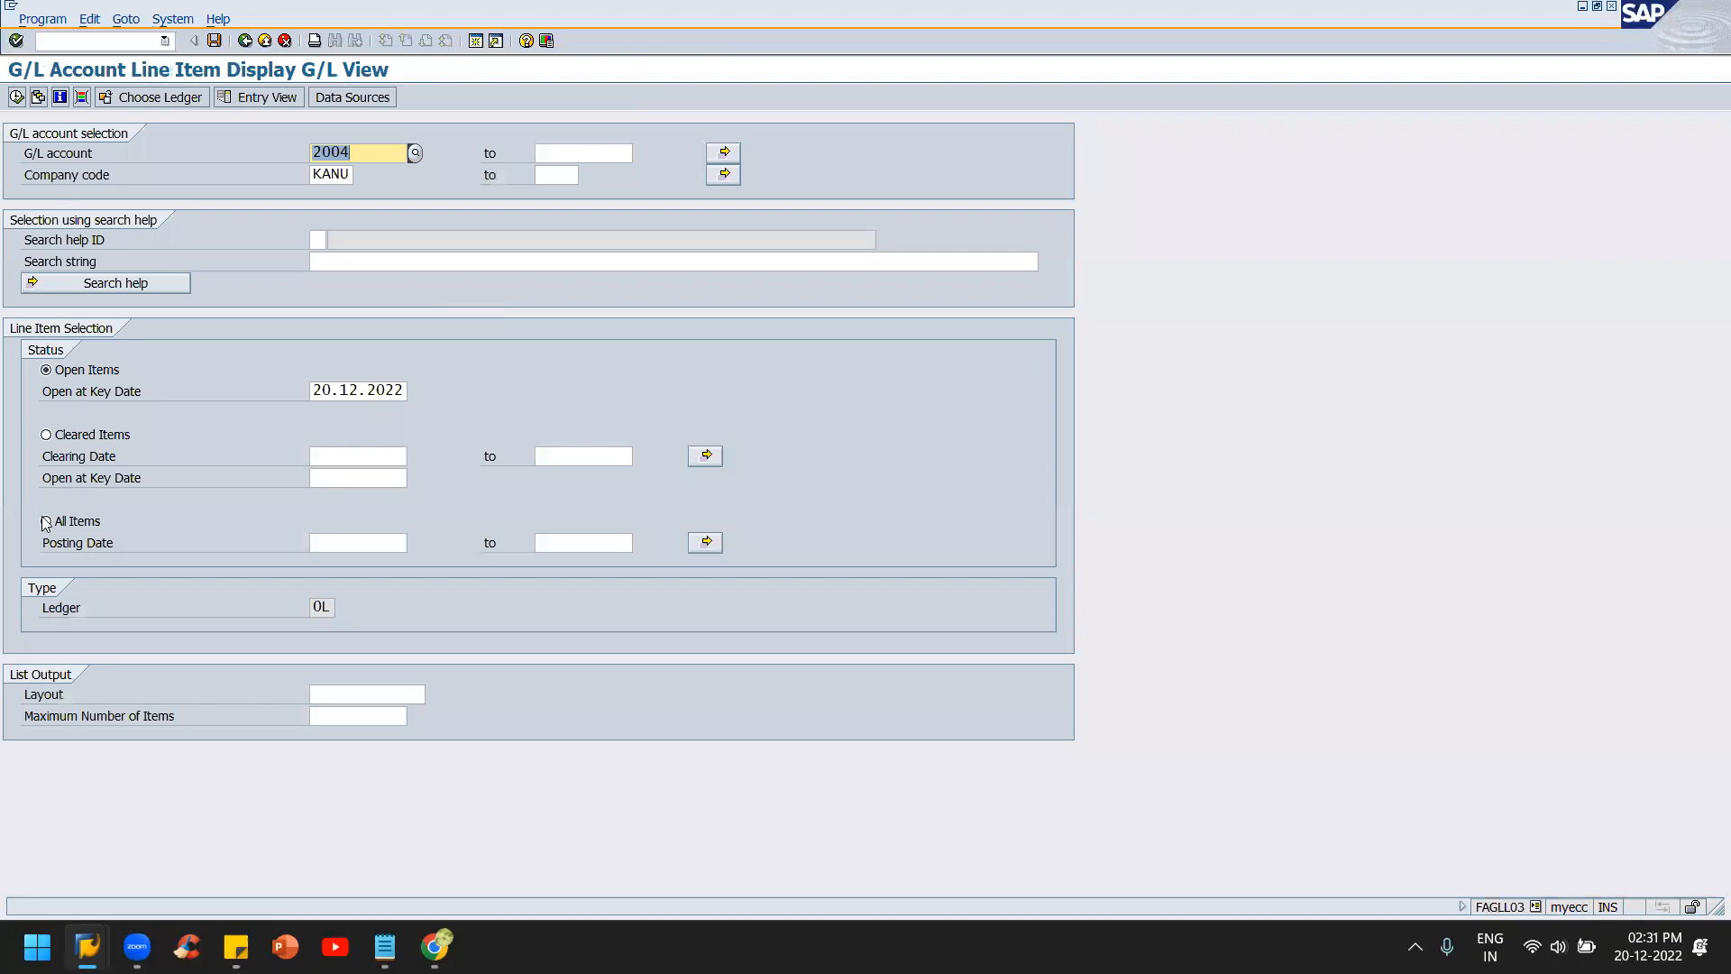
click(46, 522)
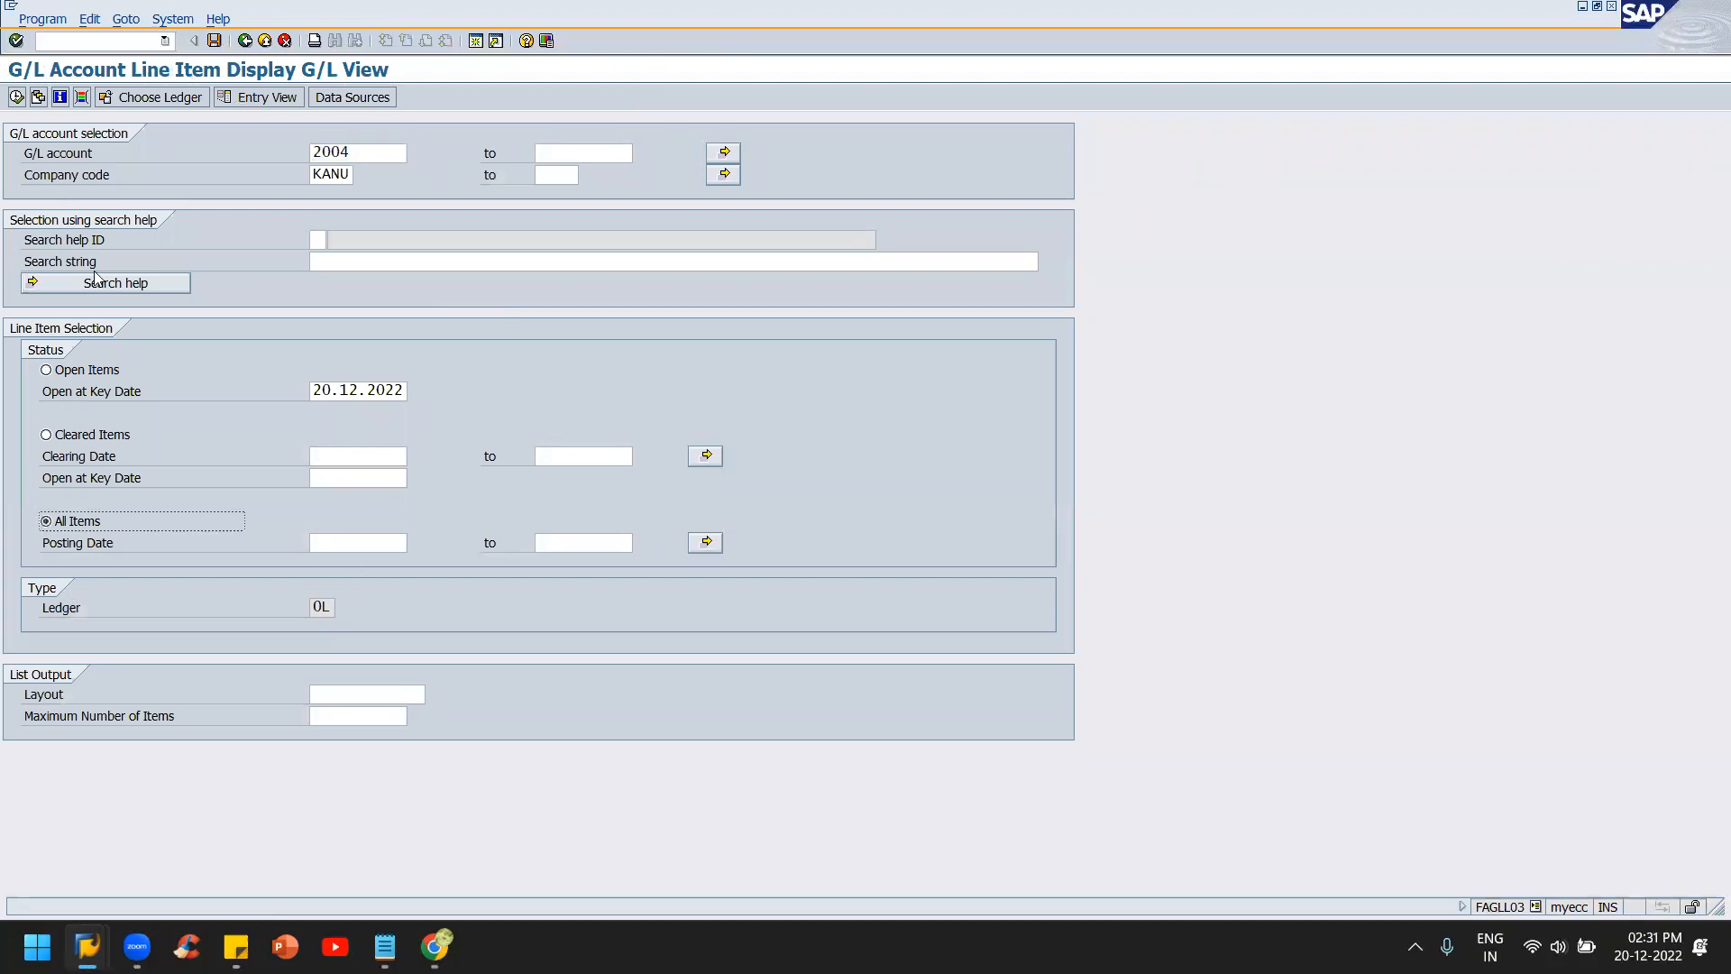
click(331, 541)
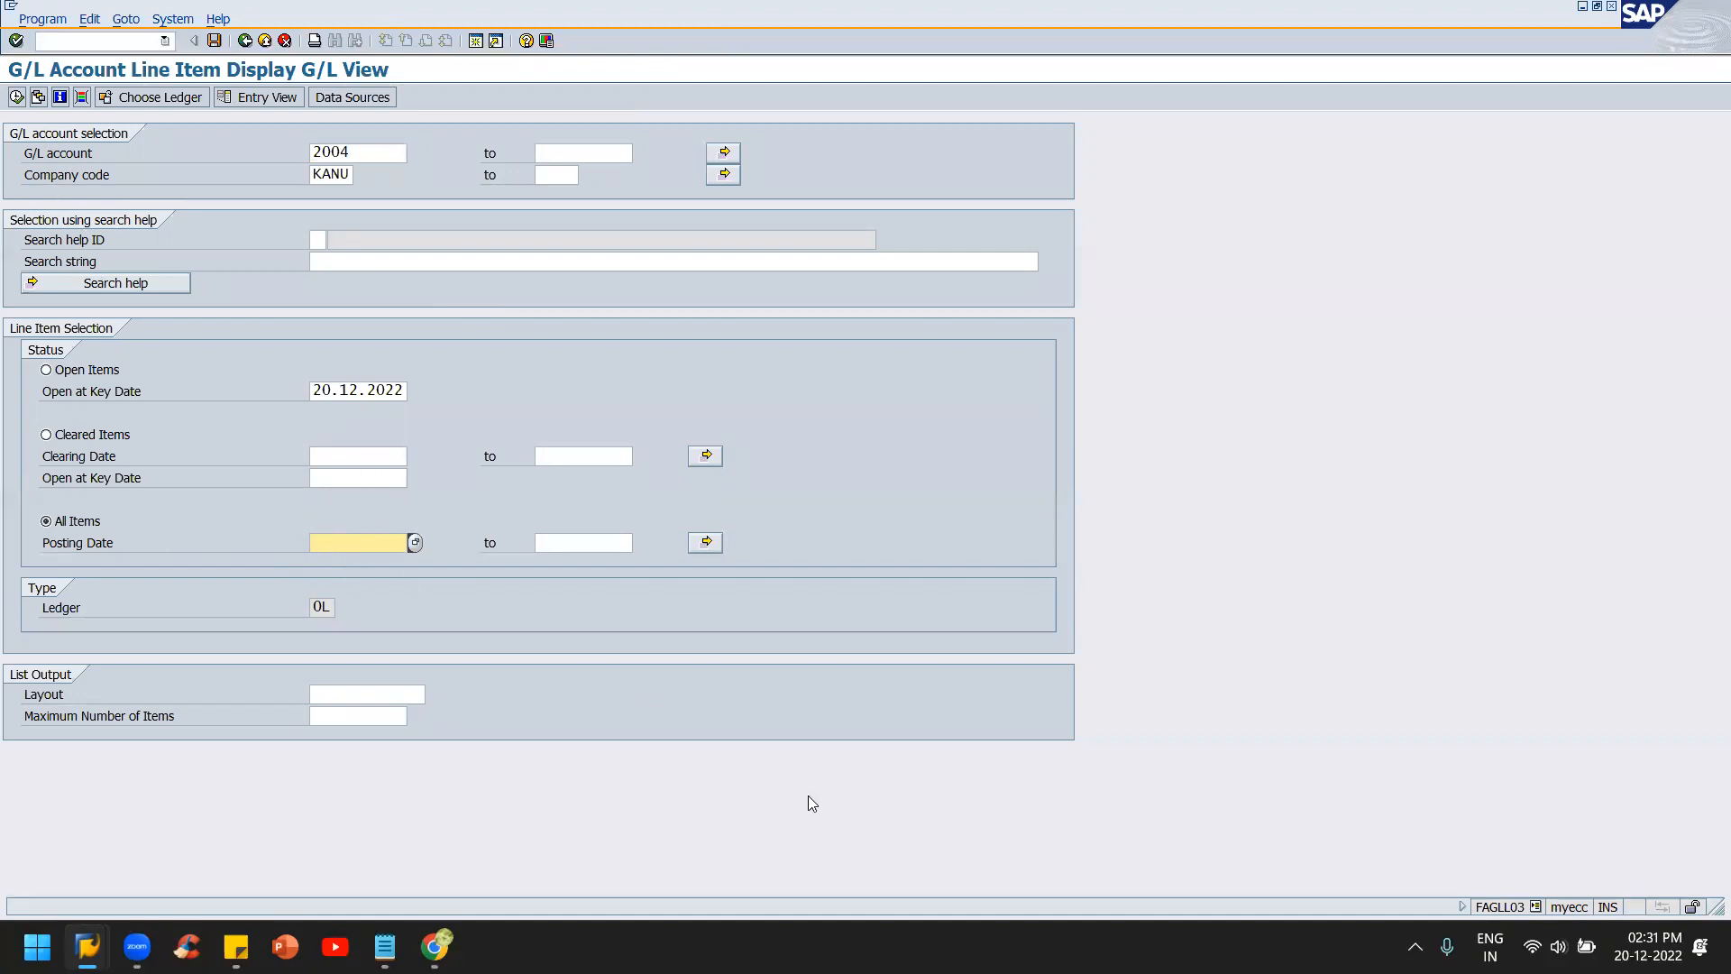
text(20.12.2022)
key(Tab)
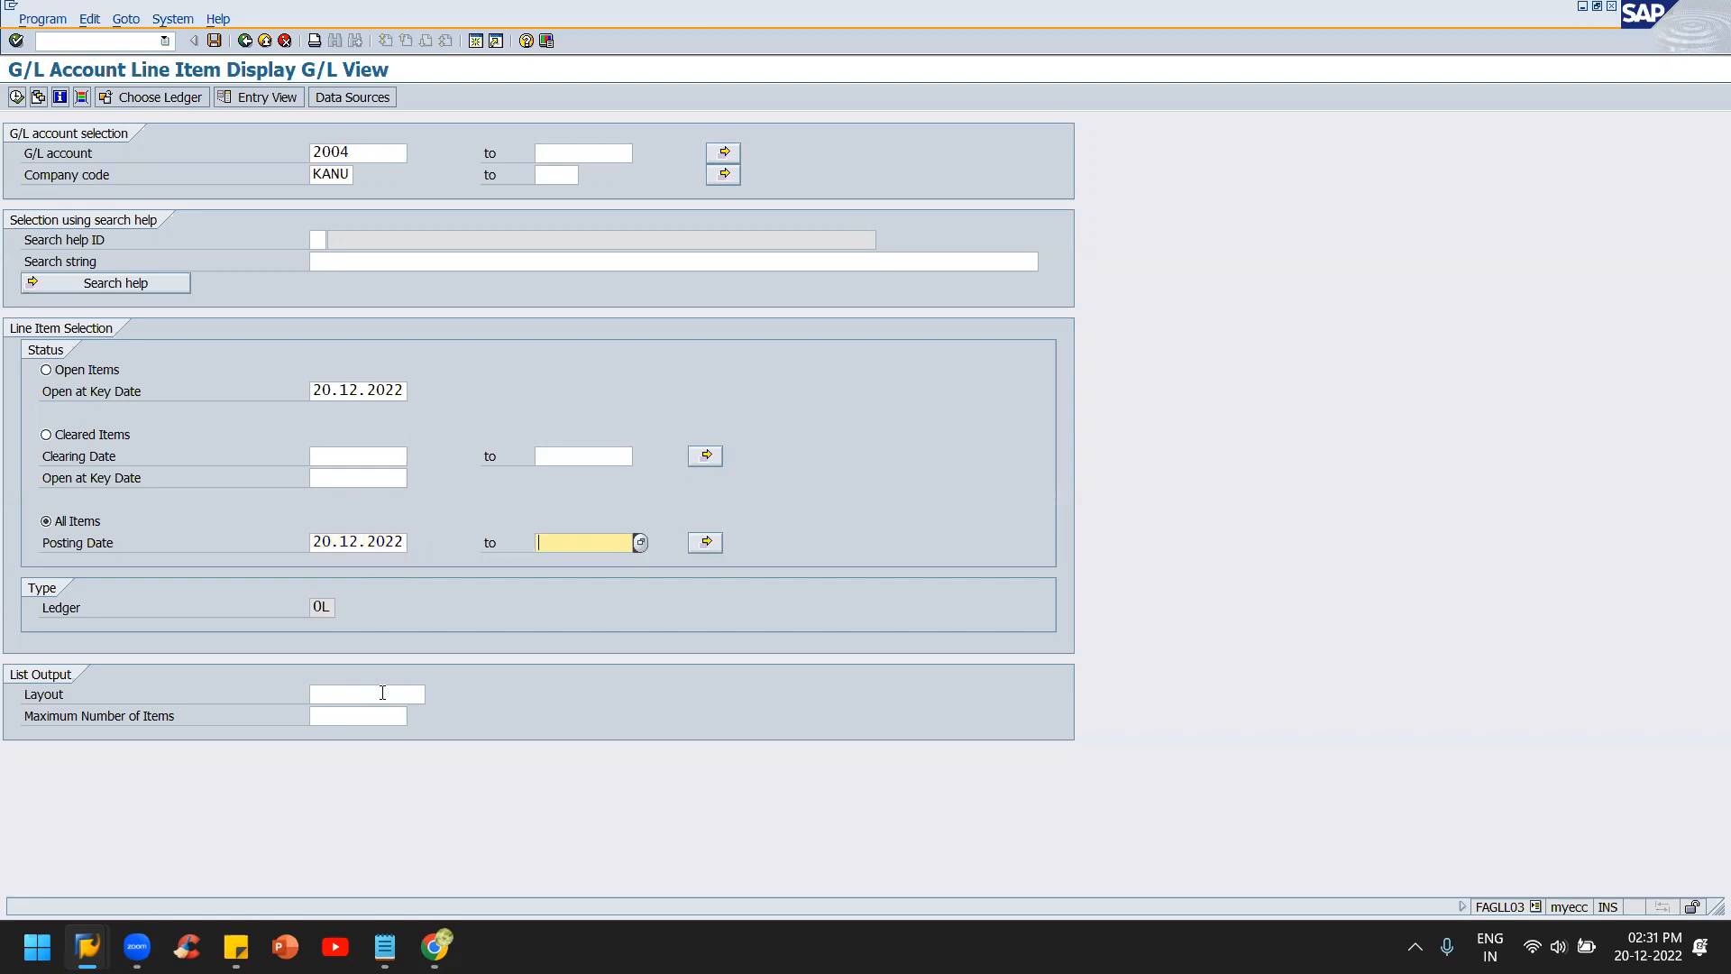
key(Return)
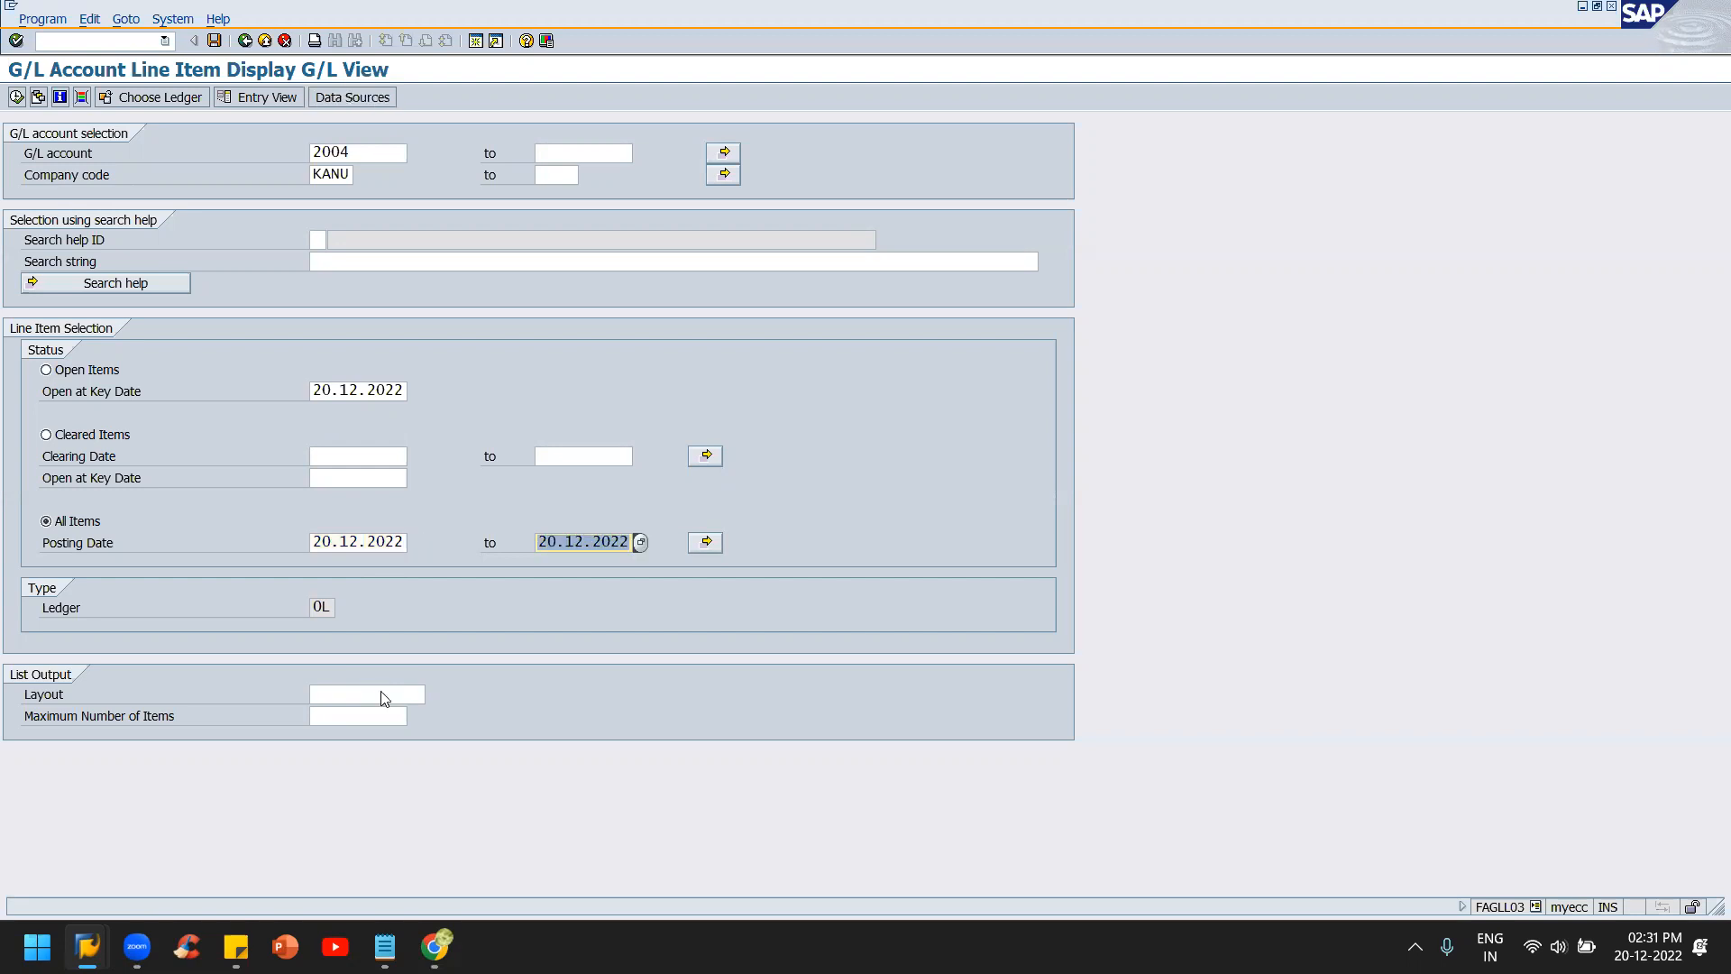
click(17, 97)
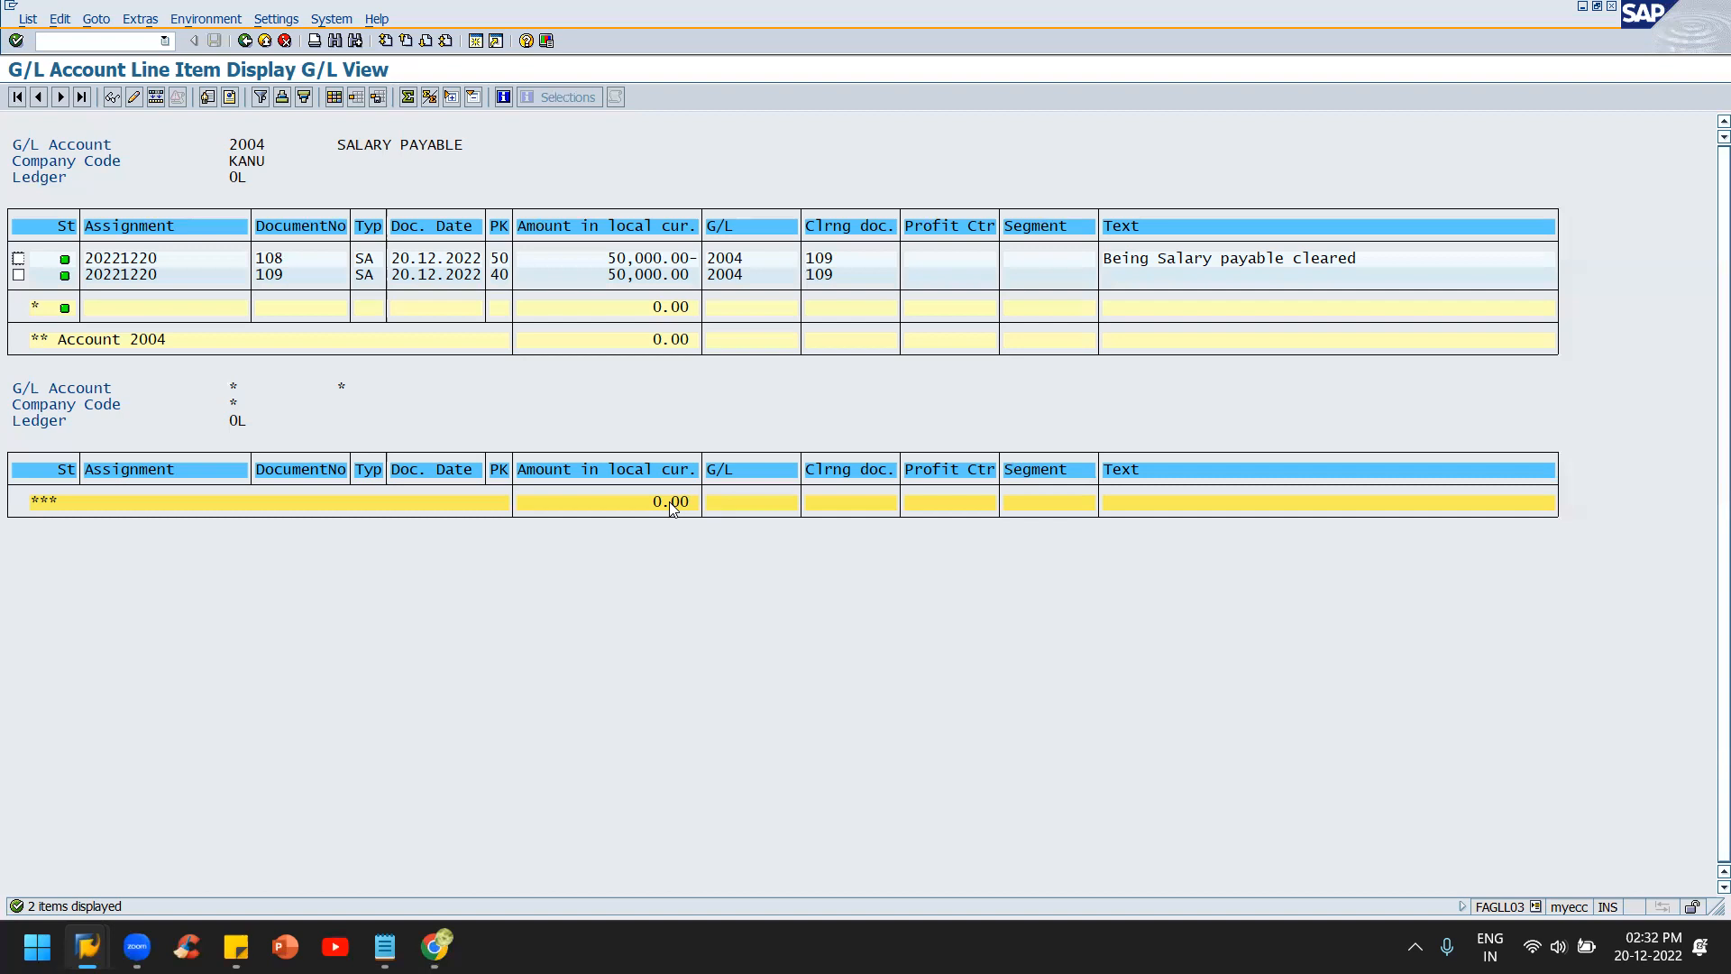
key(F3)
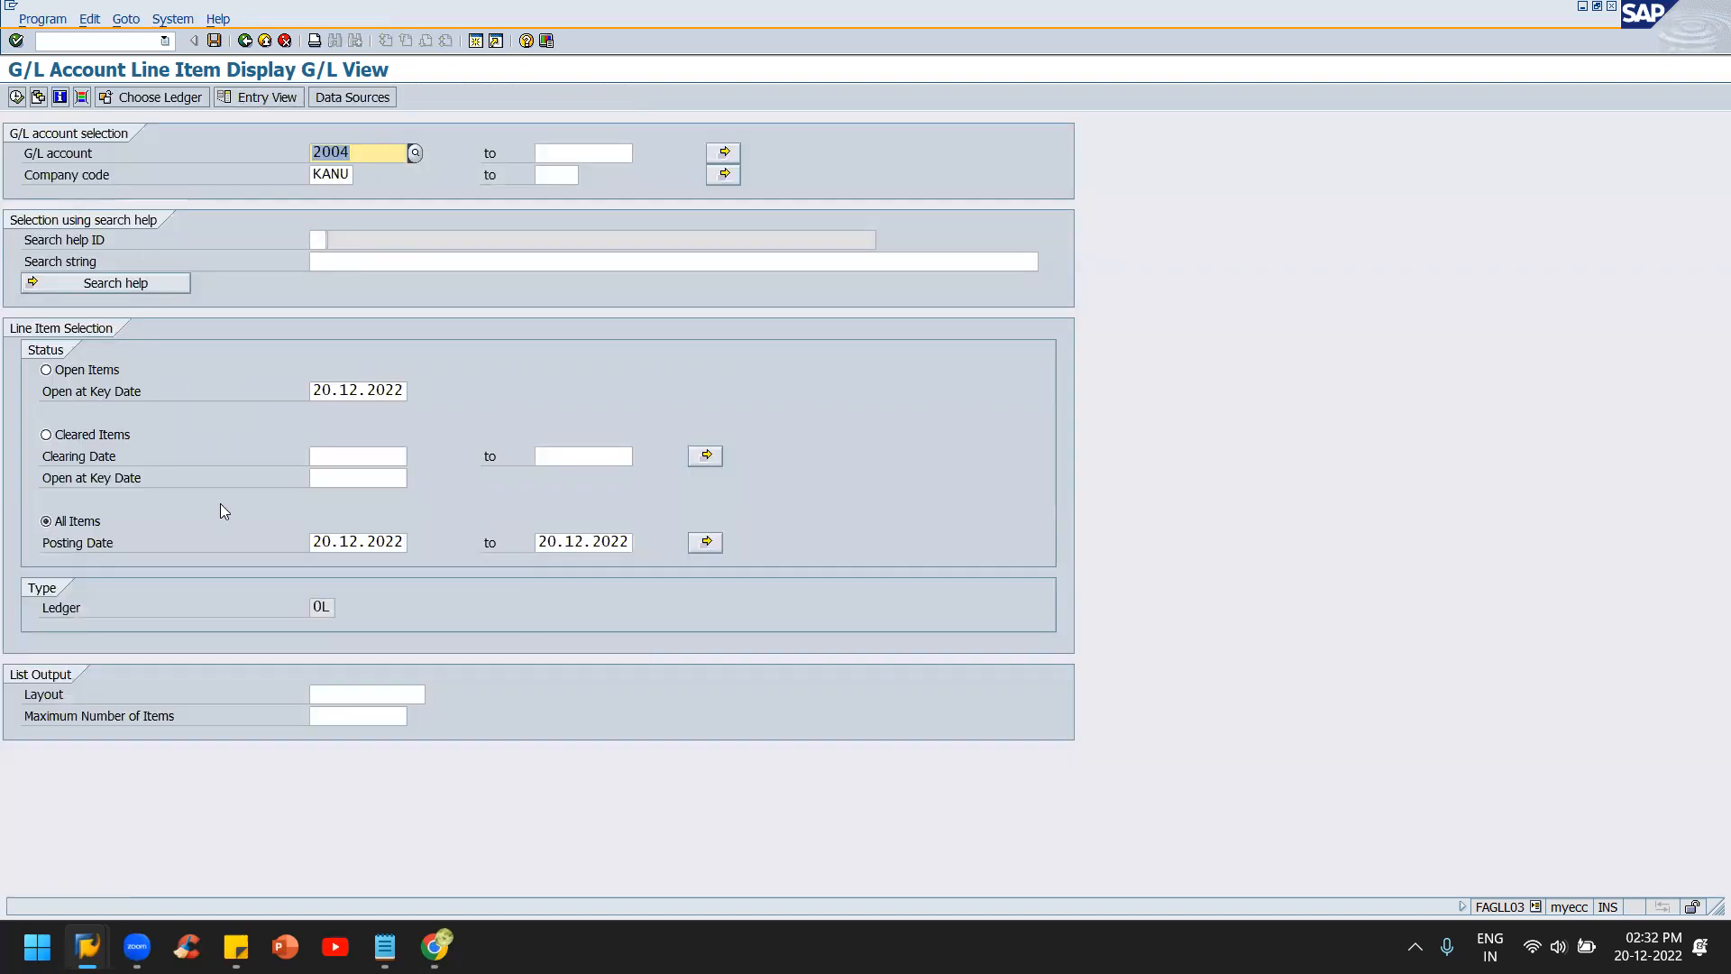
- Switch to the G/L account posting session and set the document date to 20.12.2022
key(alt+Tab)
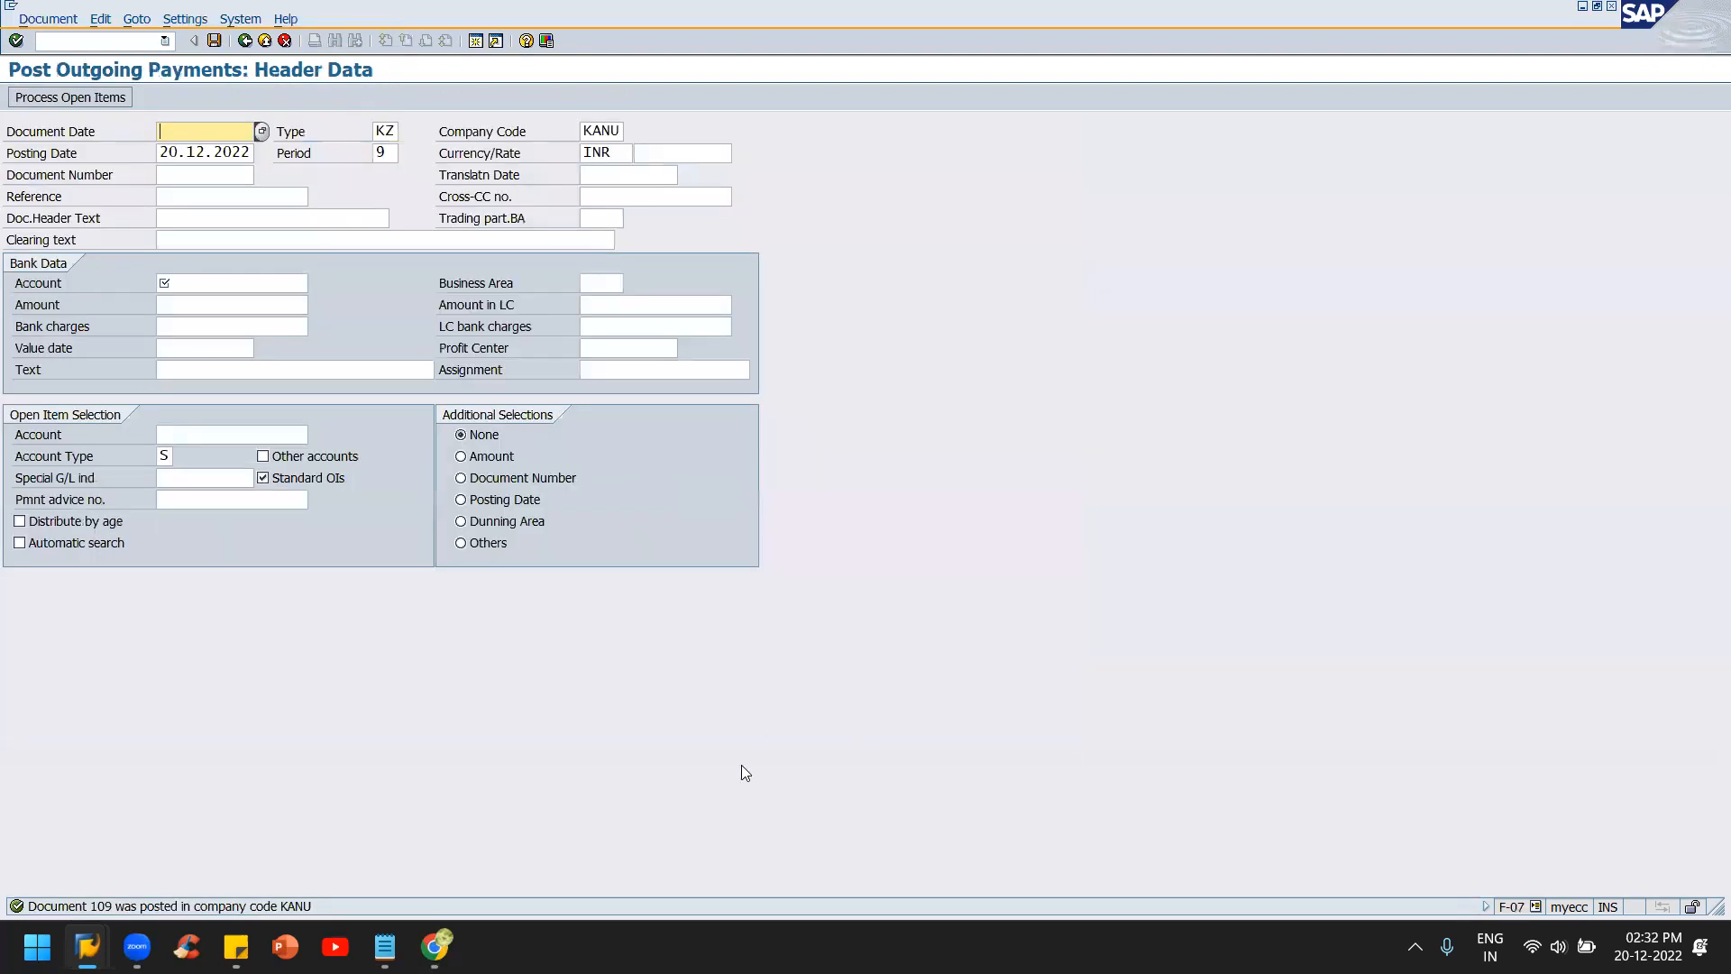
key(alt+Tab)
key(alt+Tab)
key(alt+Tab)
key(alt+Tab)
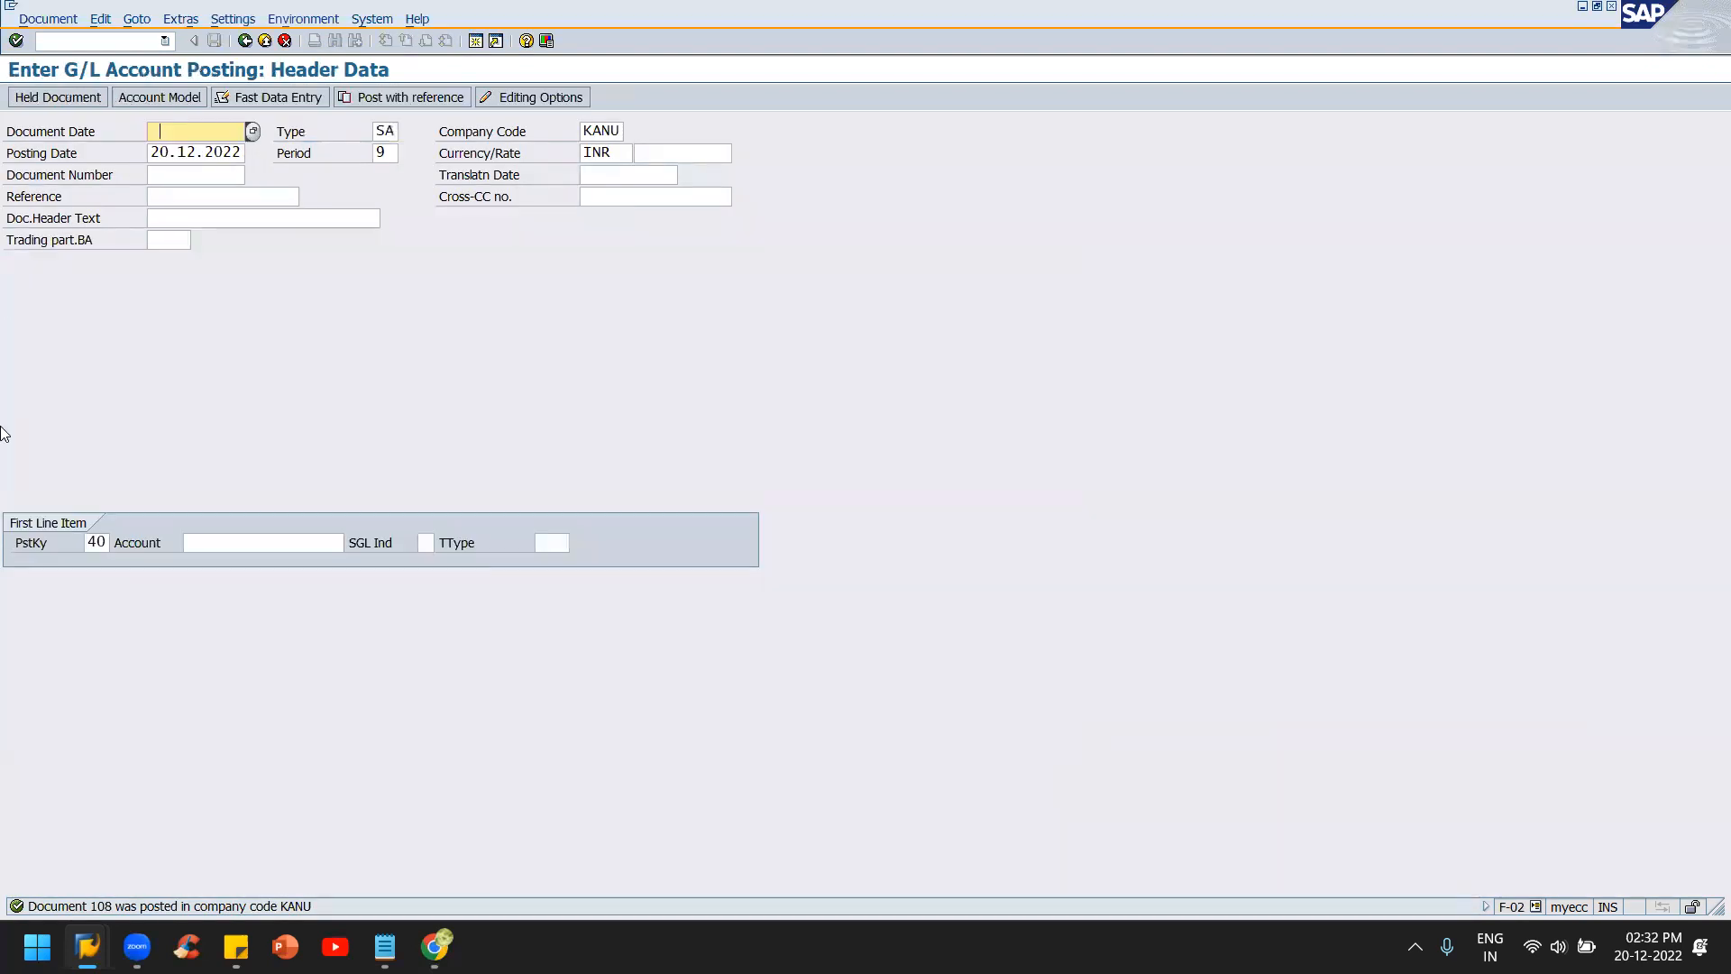
key(BackSpace)
key(Down)
key(Return)
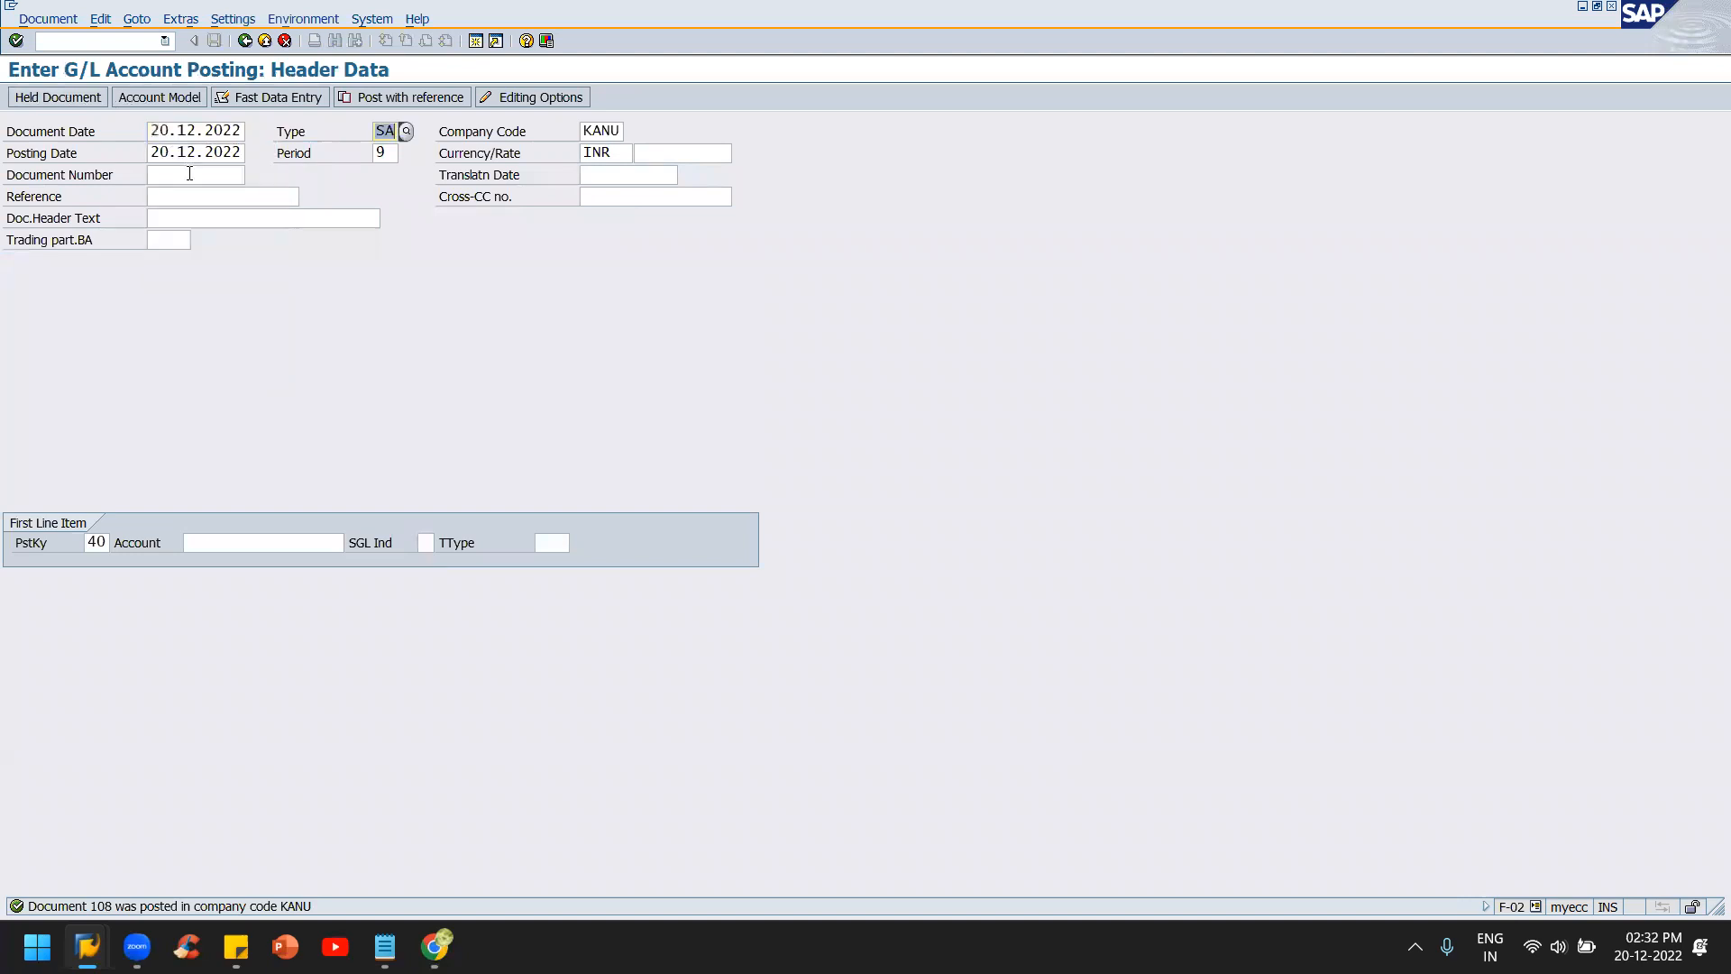
- Look up account 2004 (Salary Payable) for the first line item with posting key 40 and proceed to its item entry
click(319, 543)
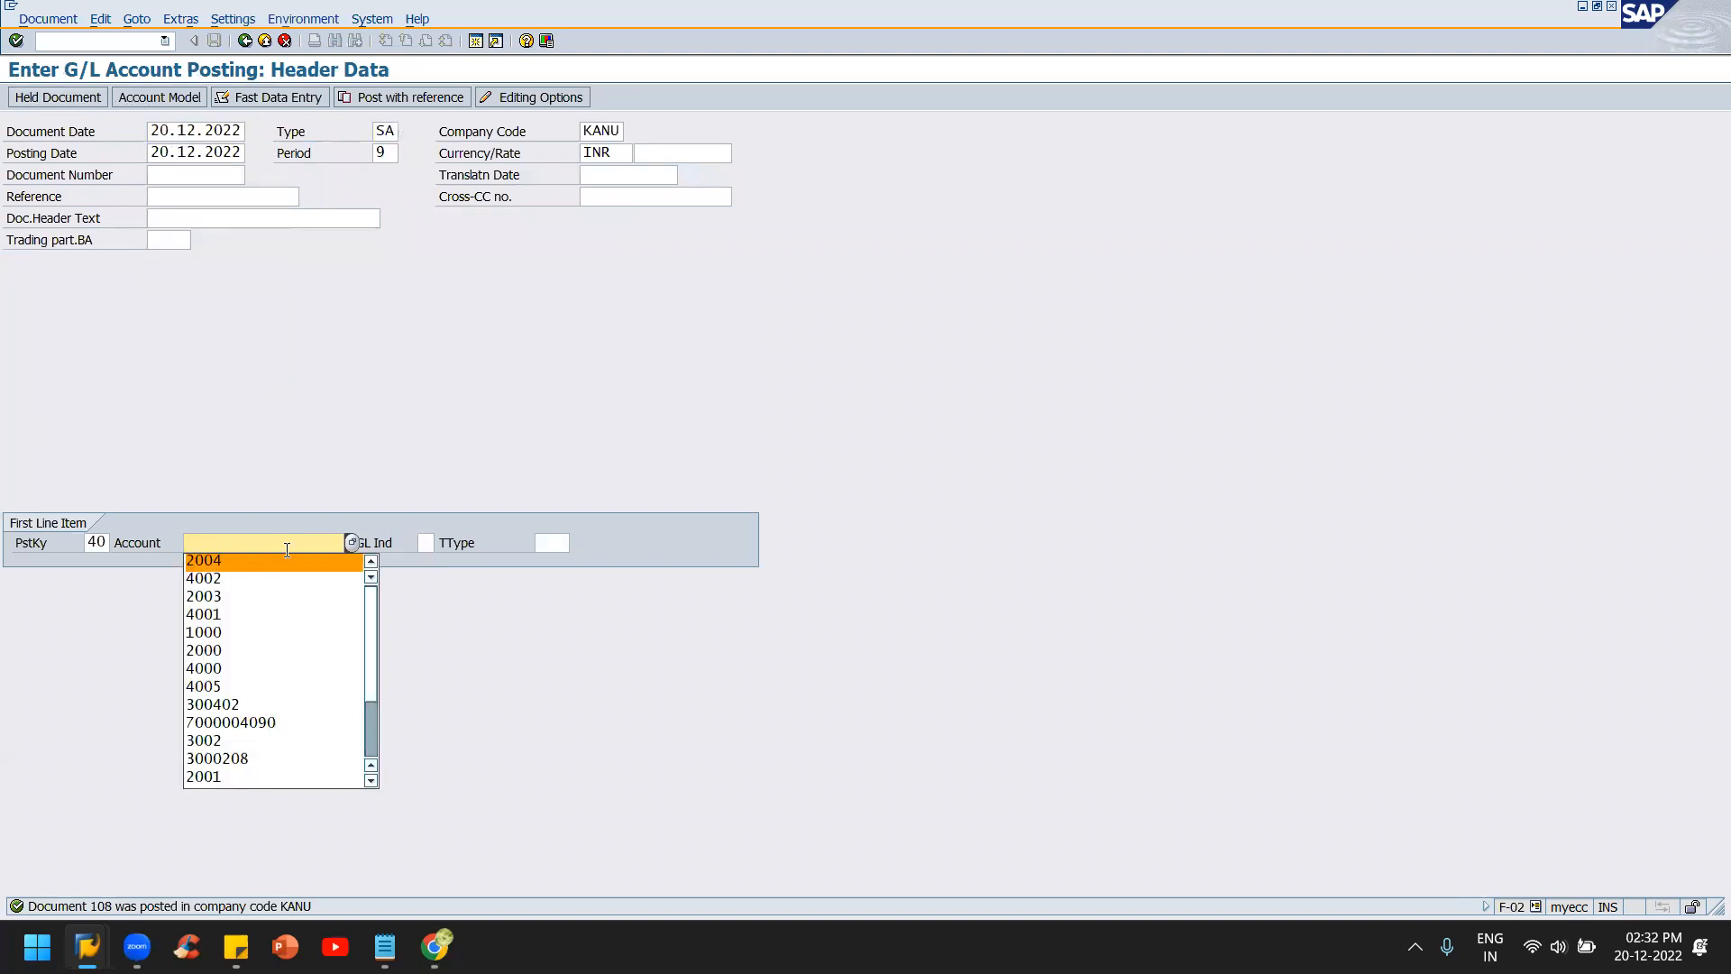
click(240, 560)
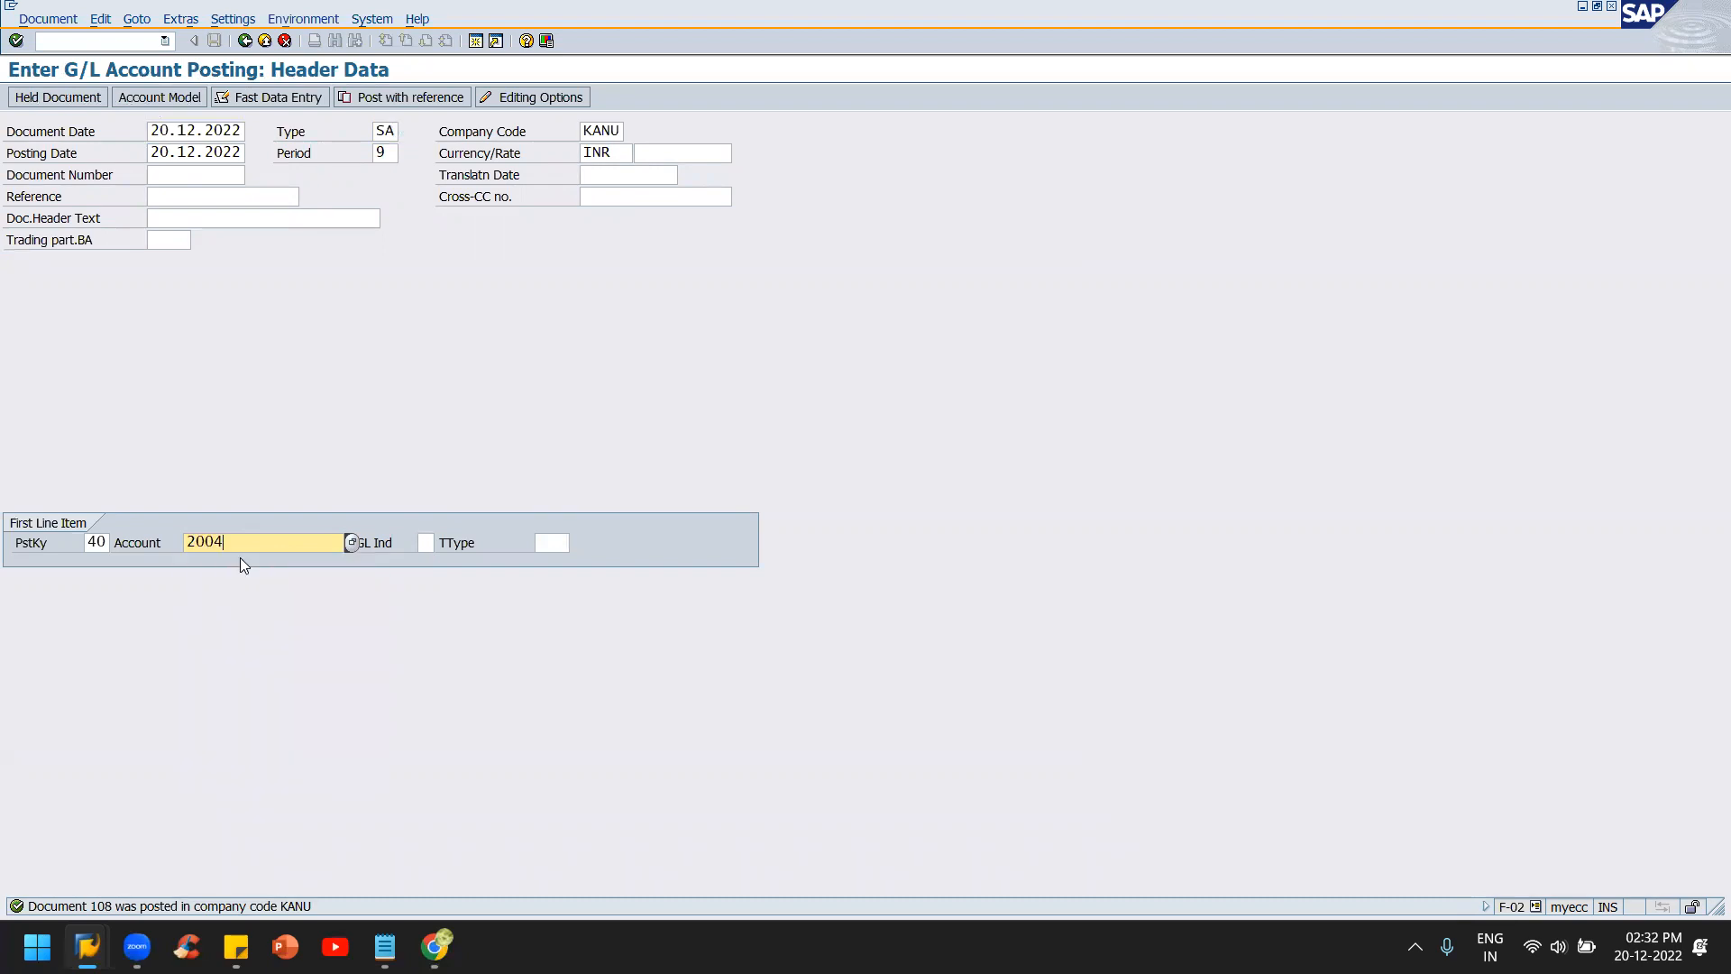
click(350, 542)
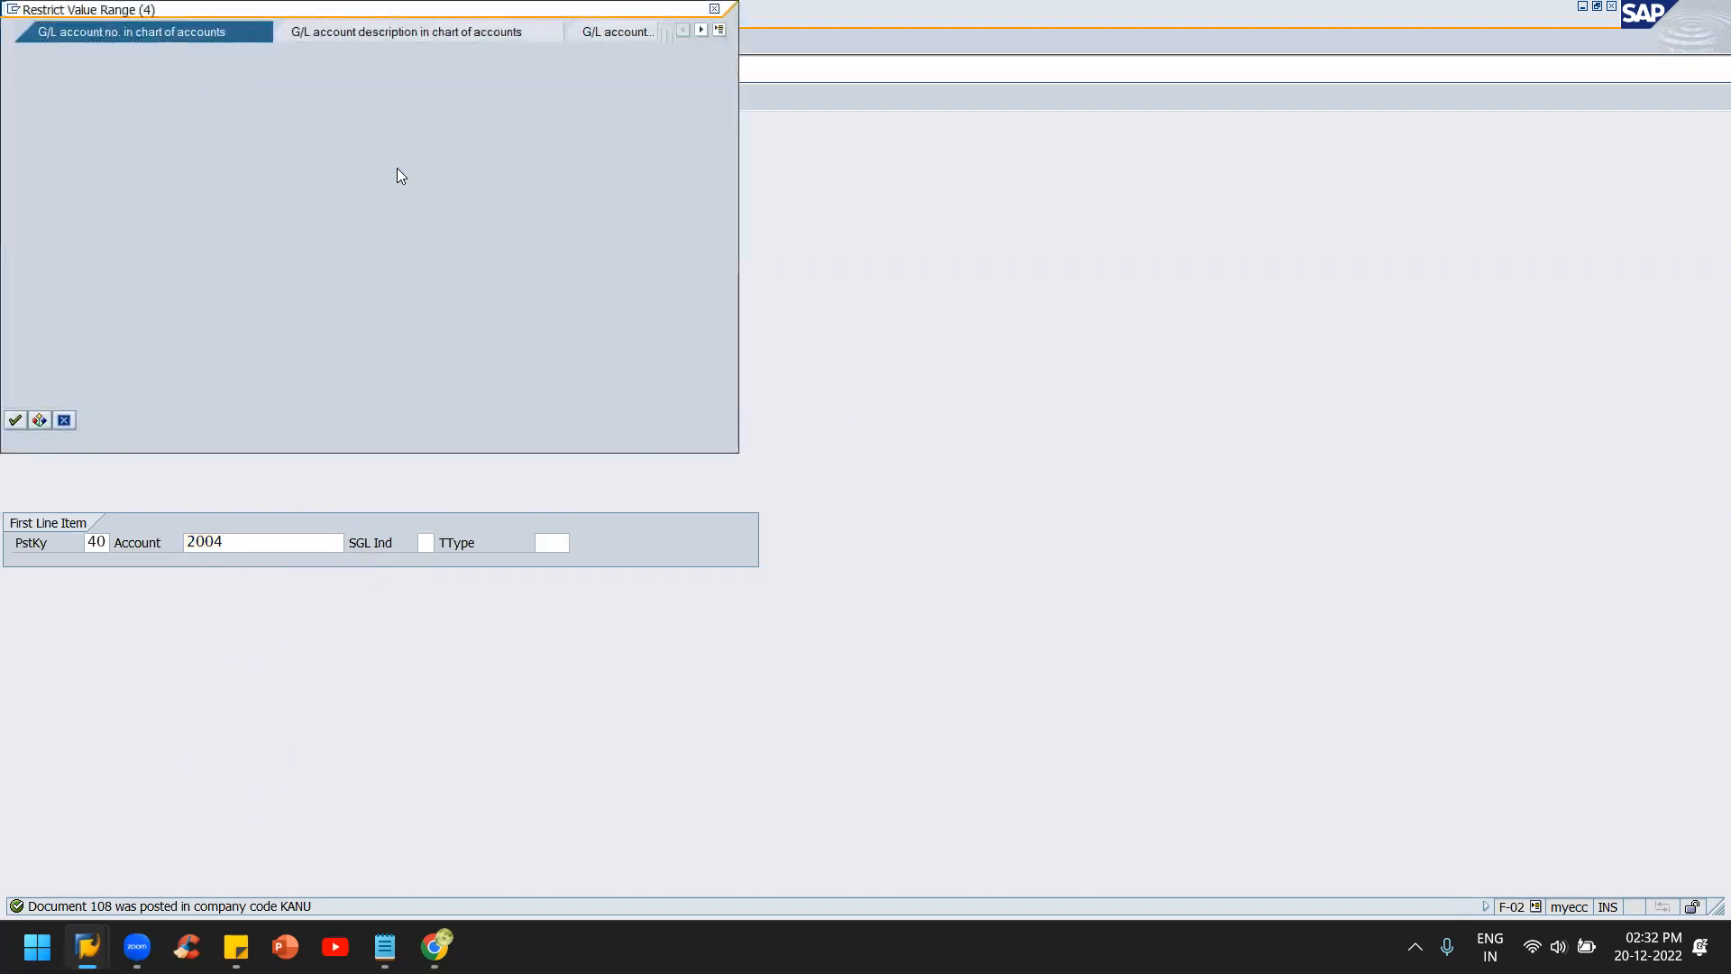
key(Return)
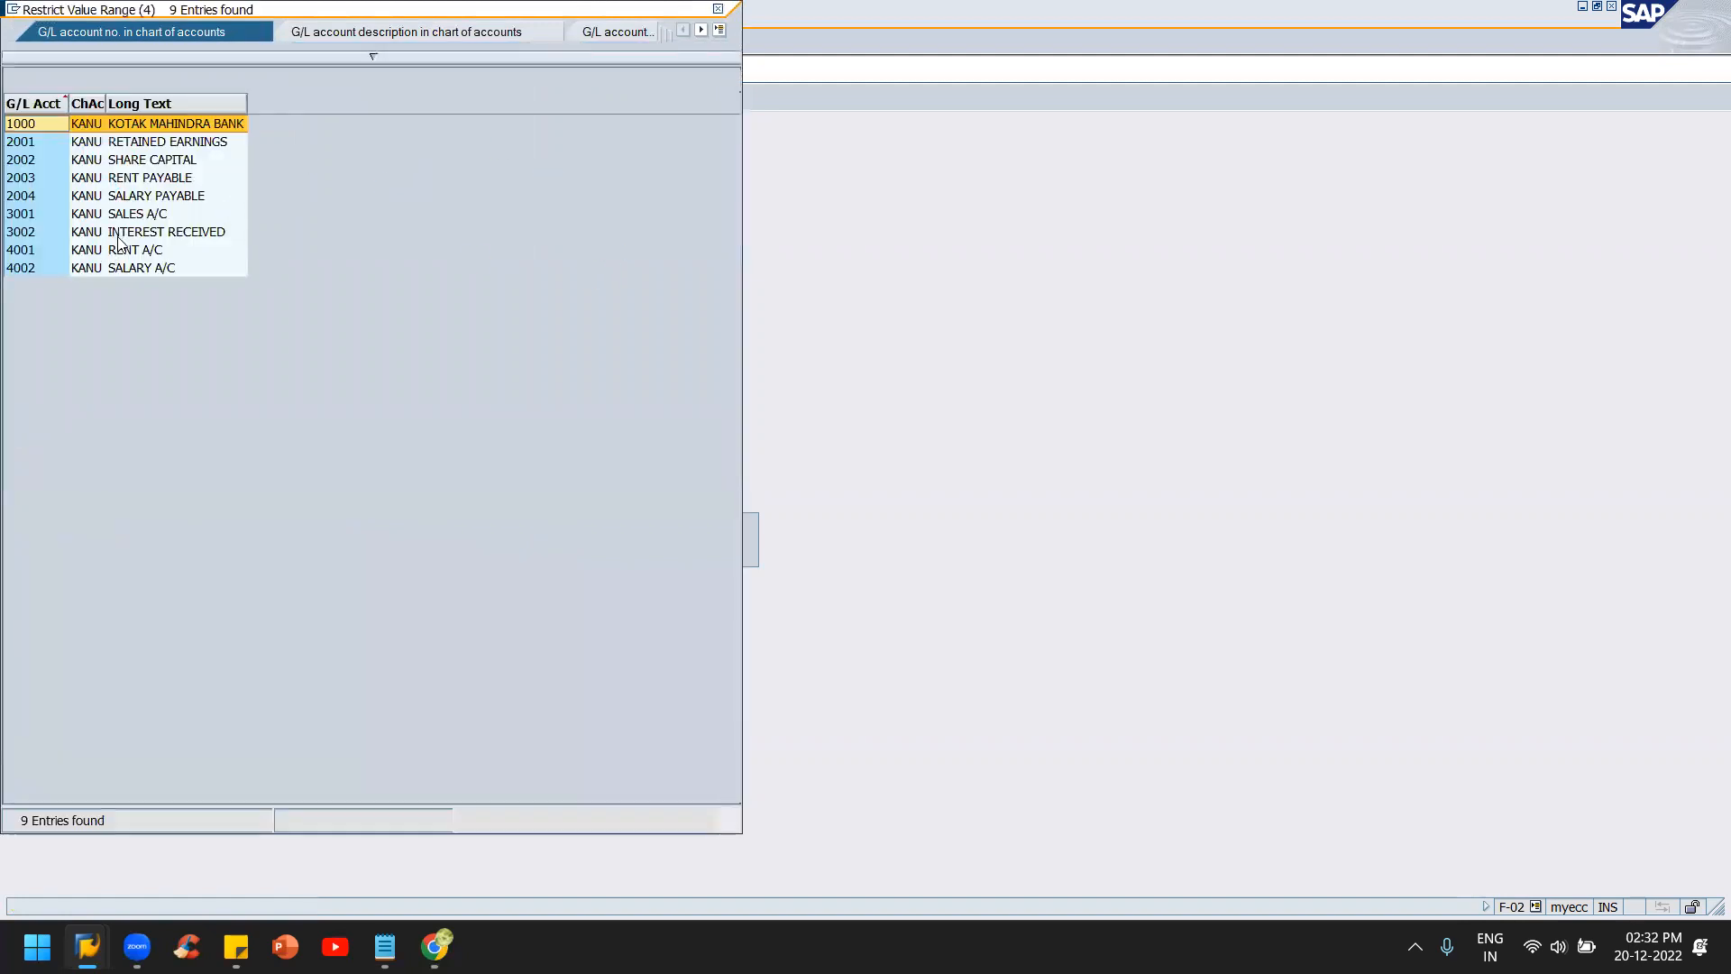
double_click(155, 196)
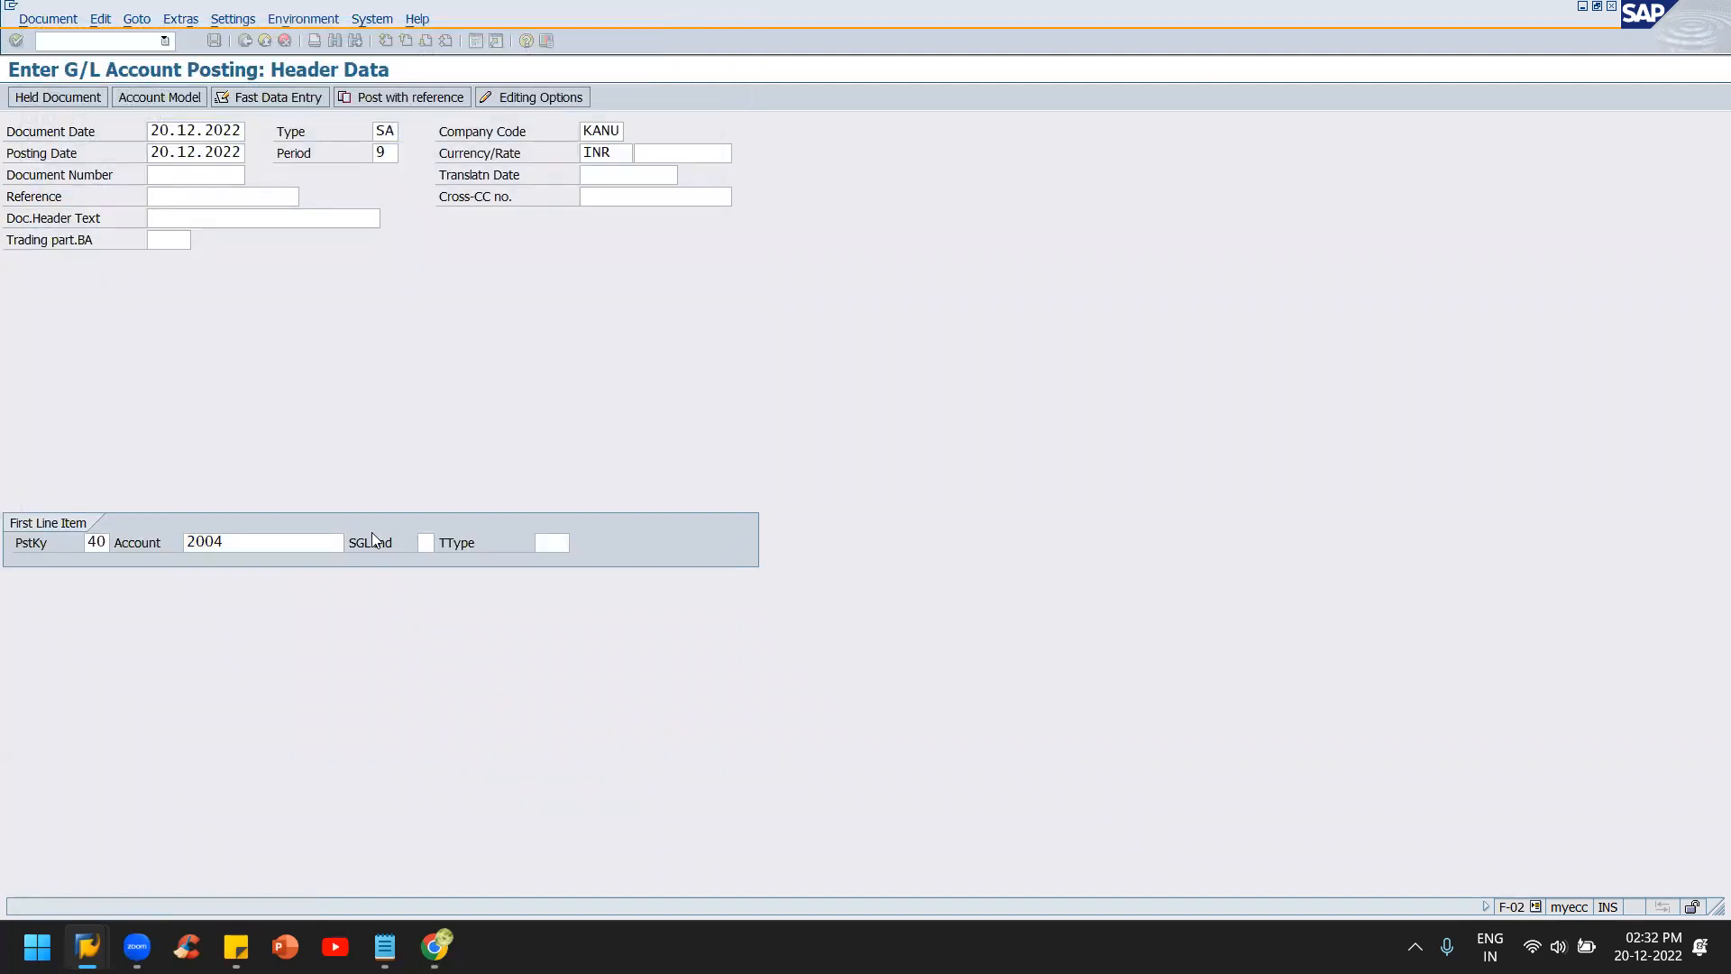
key(Return)
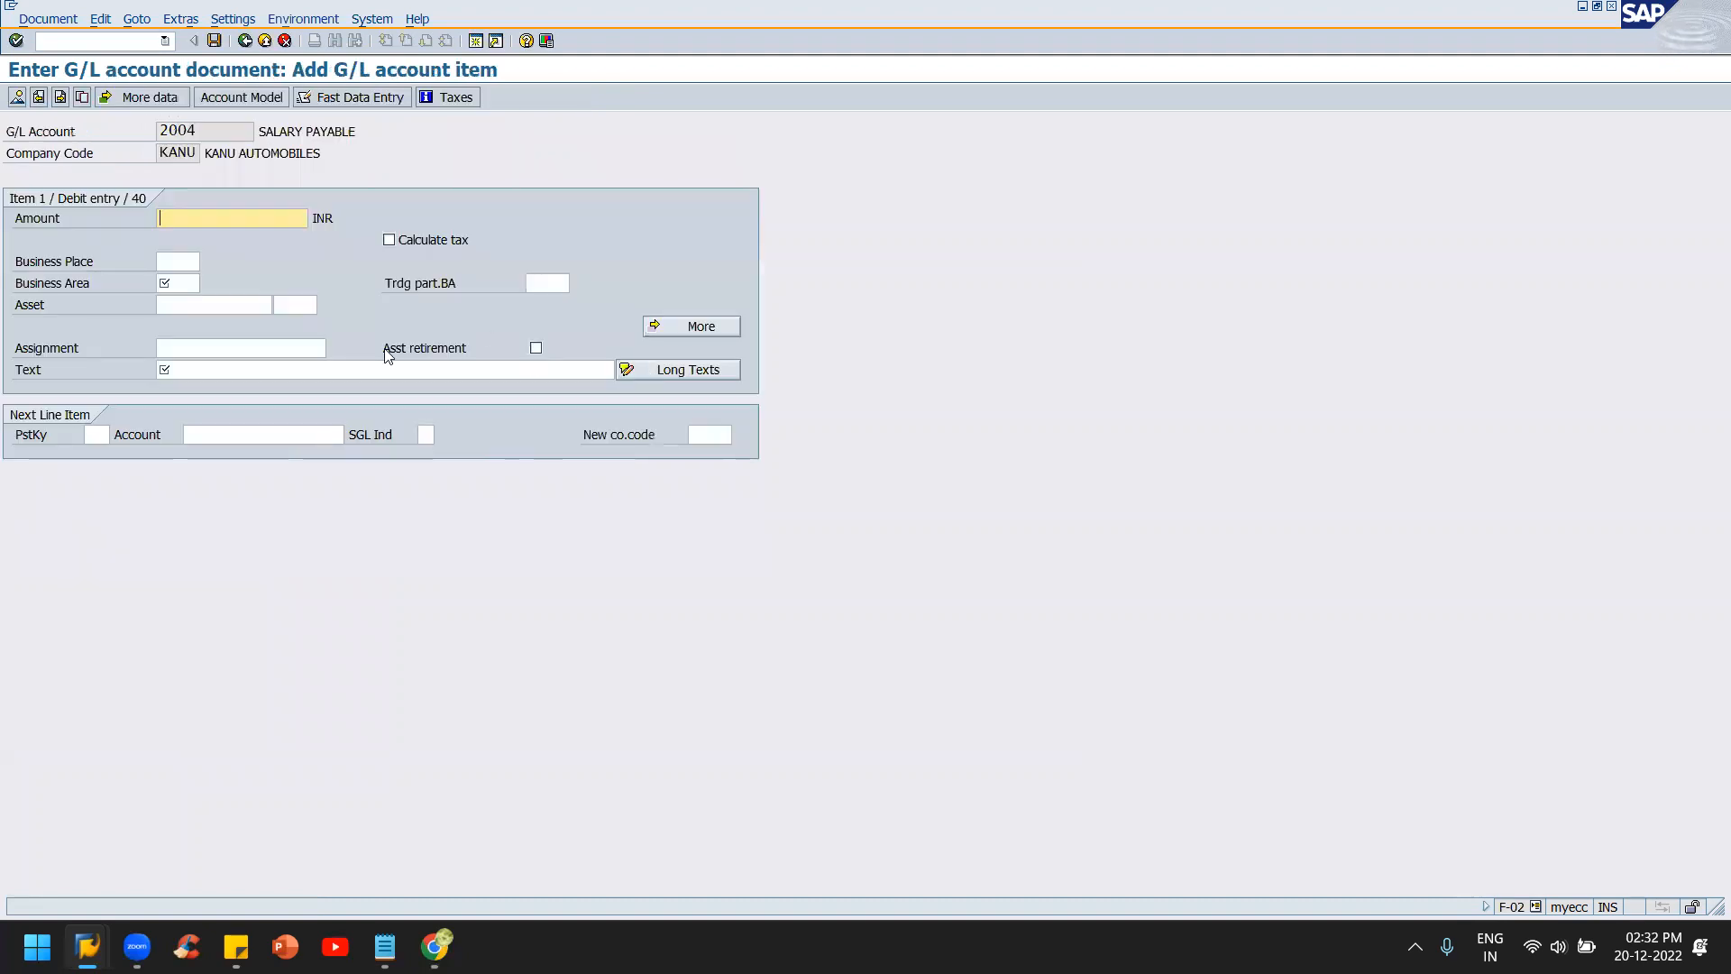
- Enter amount 40000, business area KAHY and the text "Being Salary payable" for the debit item
text(40000)
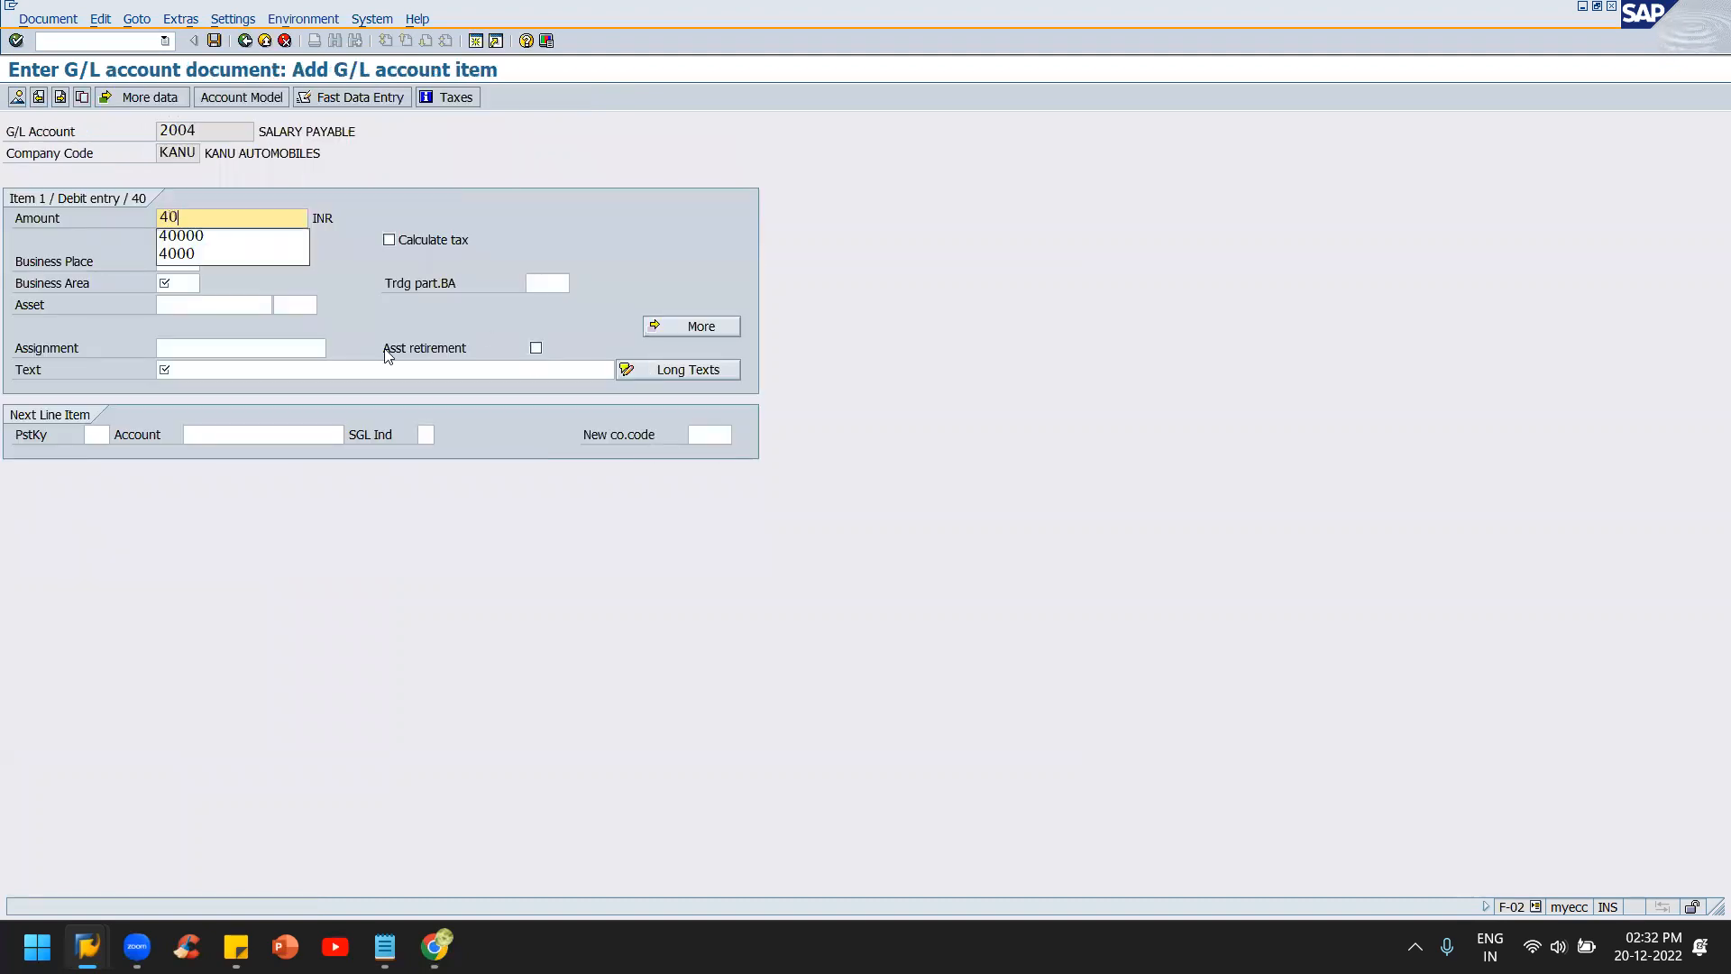
click(173, 283)
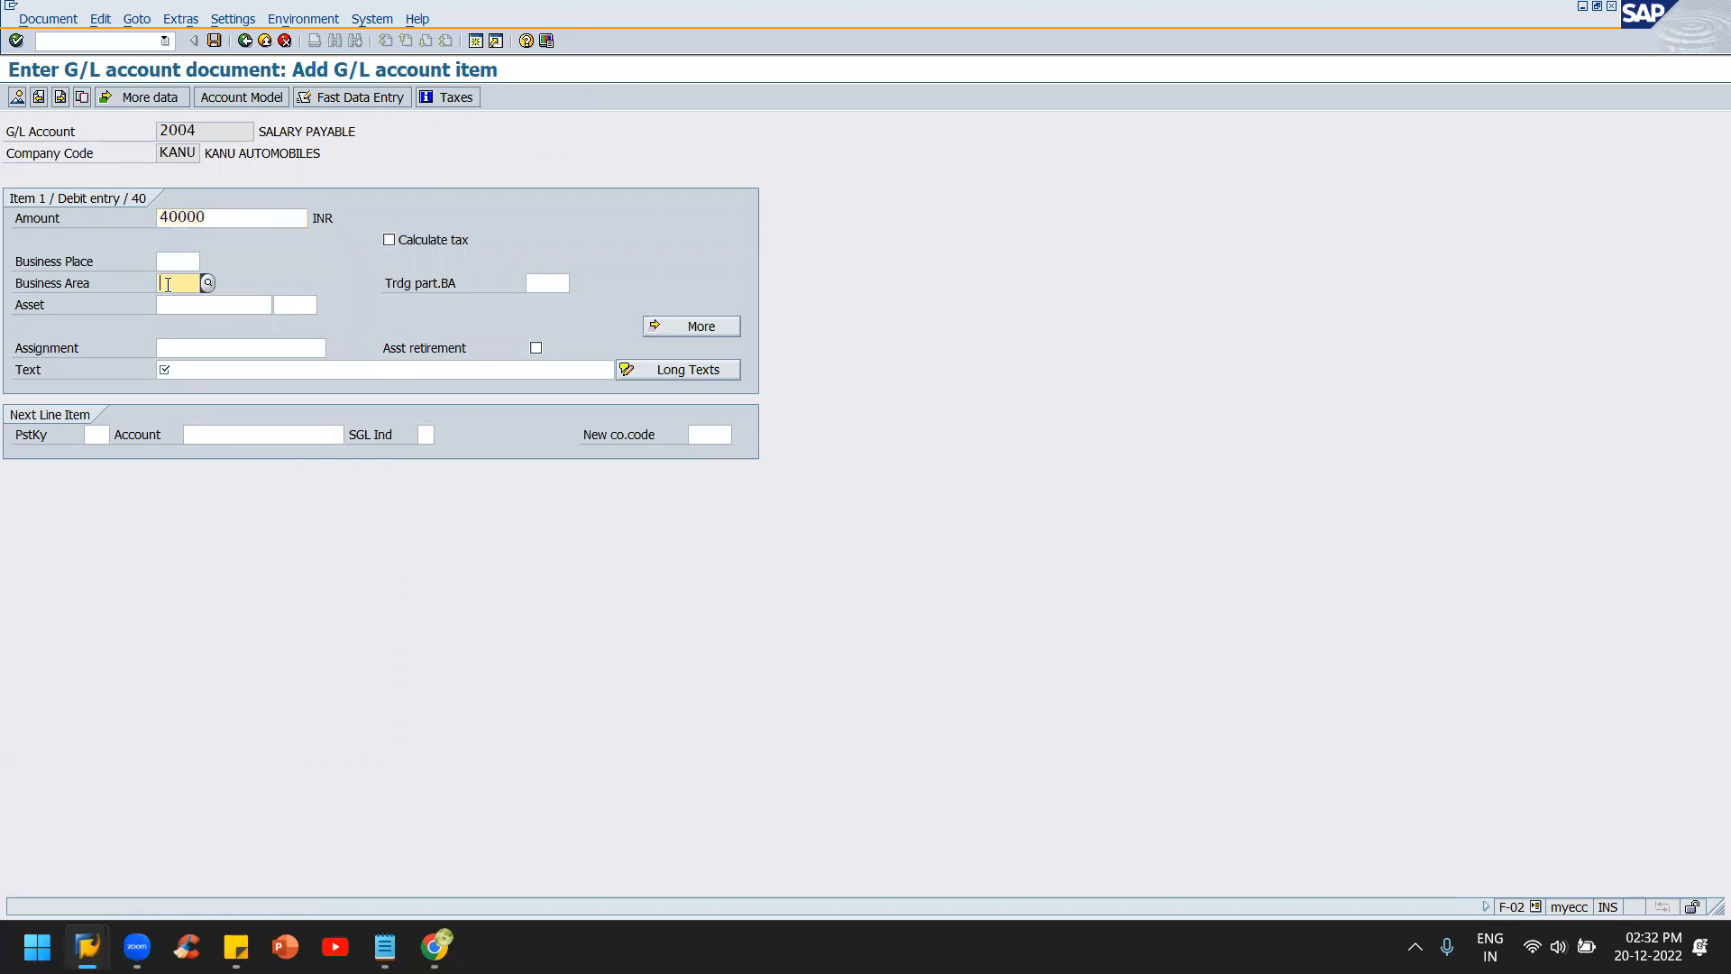
click(177, 299)
click(185, 369)
click(262, 391)
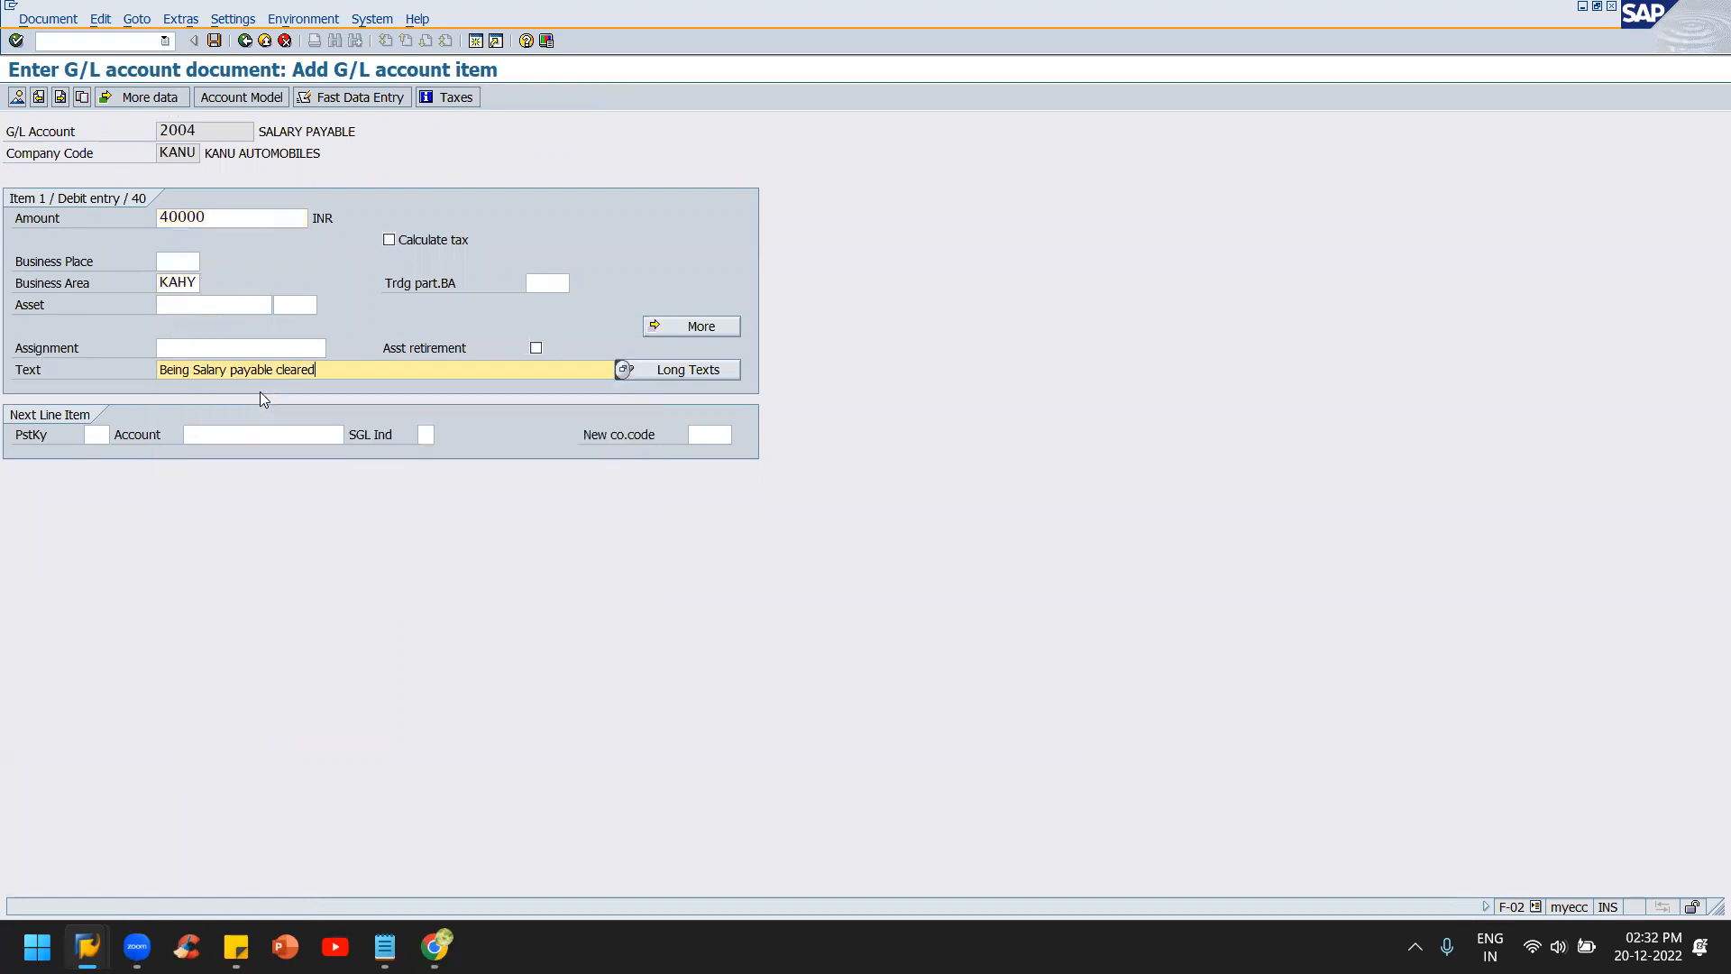
key(BackSpace)
key(BackSpace)
key(BackSpace)
key(BackSpace)
key(BackSpace)
key(BackSpace)
key(BackSpace)
key(BackSpace)
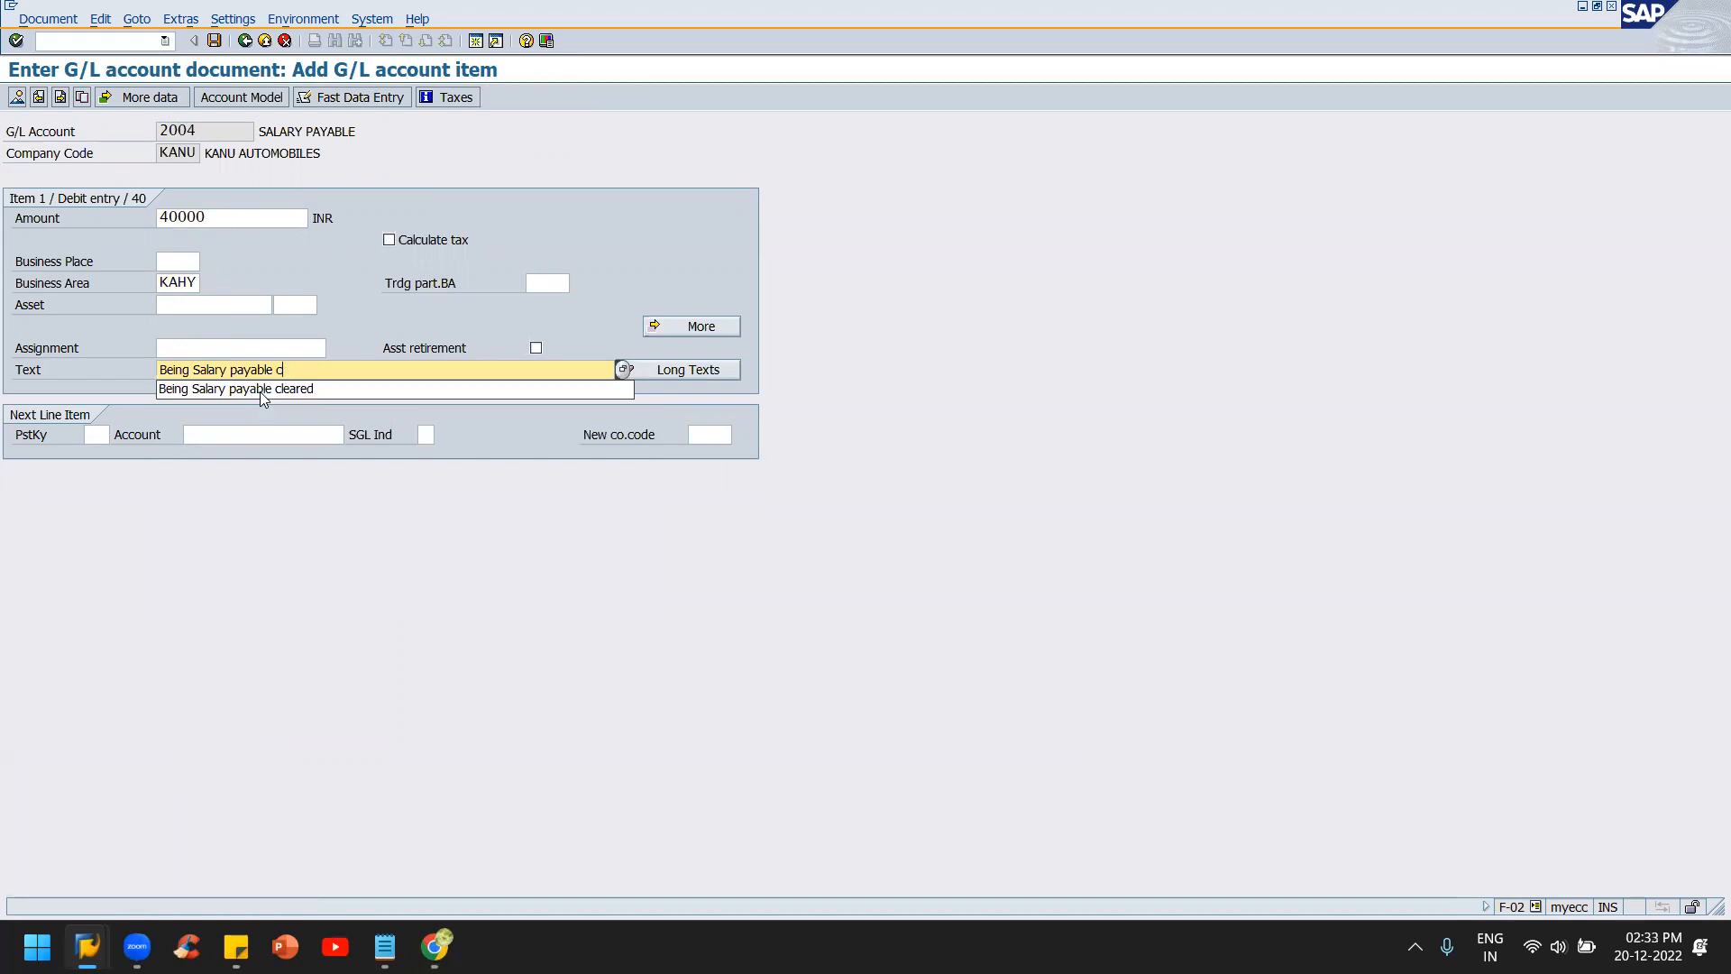
- Set the next line item to posting key 50 and look up account 2004 (Salary Payable) for it
click(92, 434)
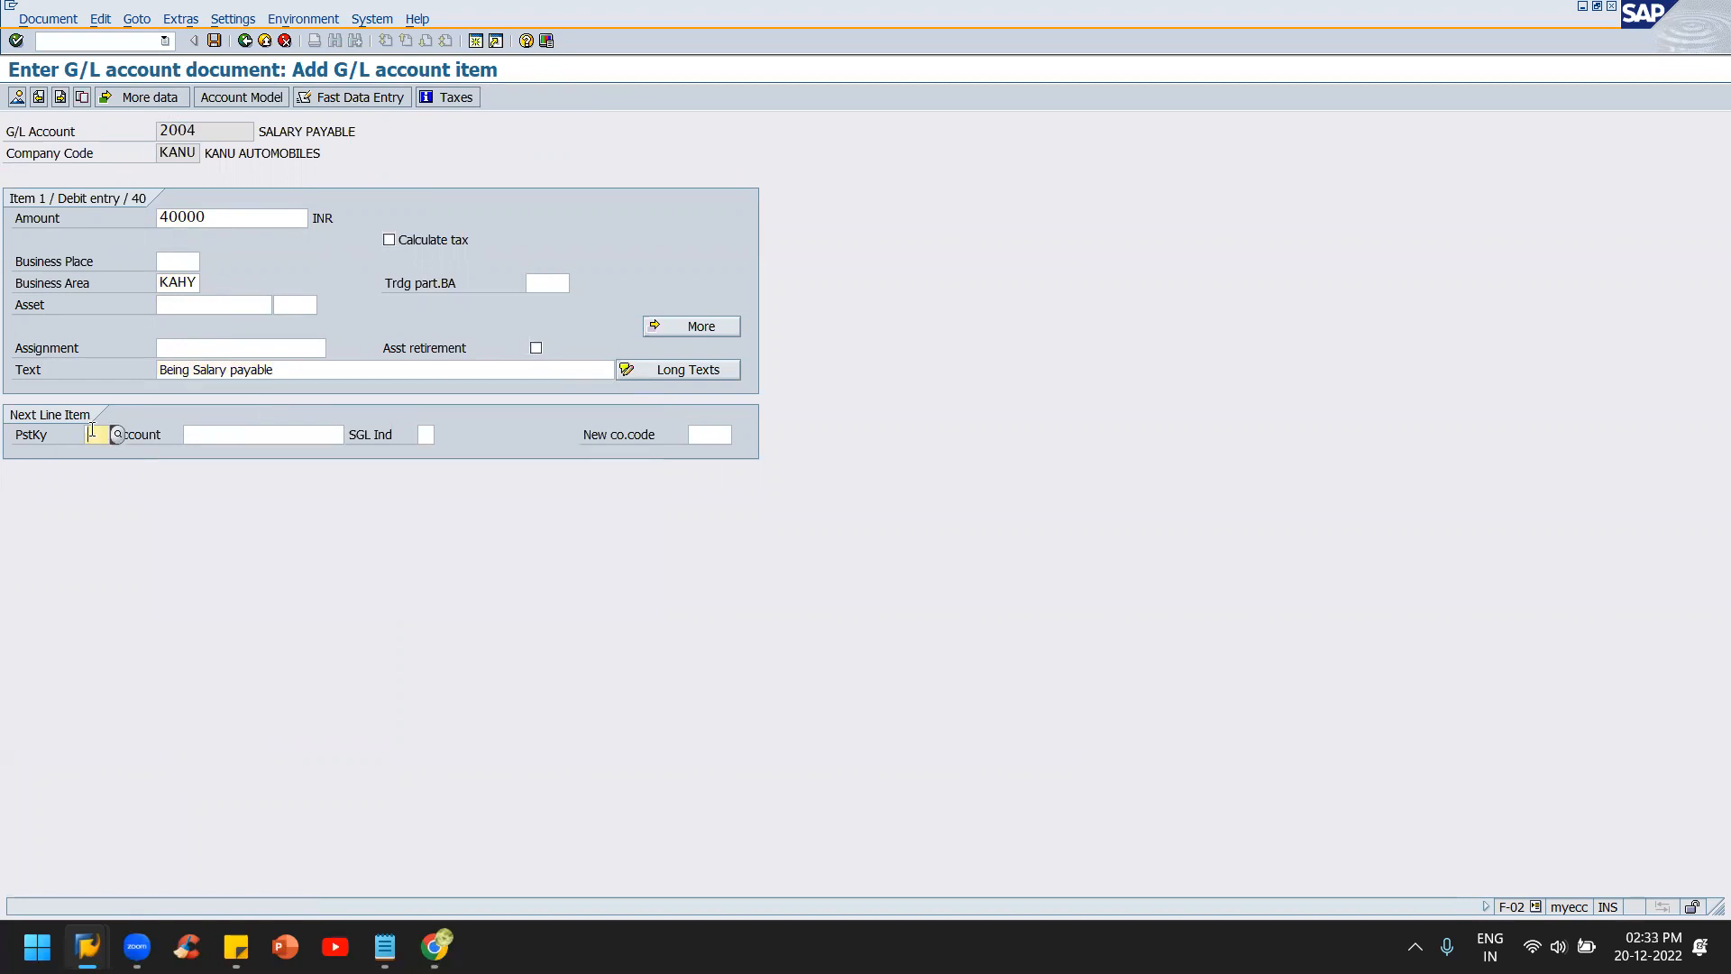
text(50)
click(194, 434)
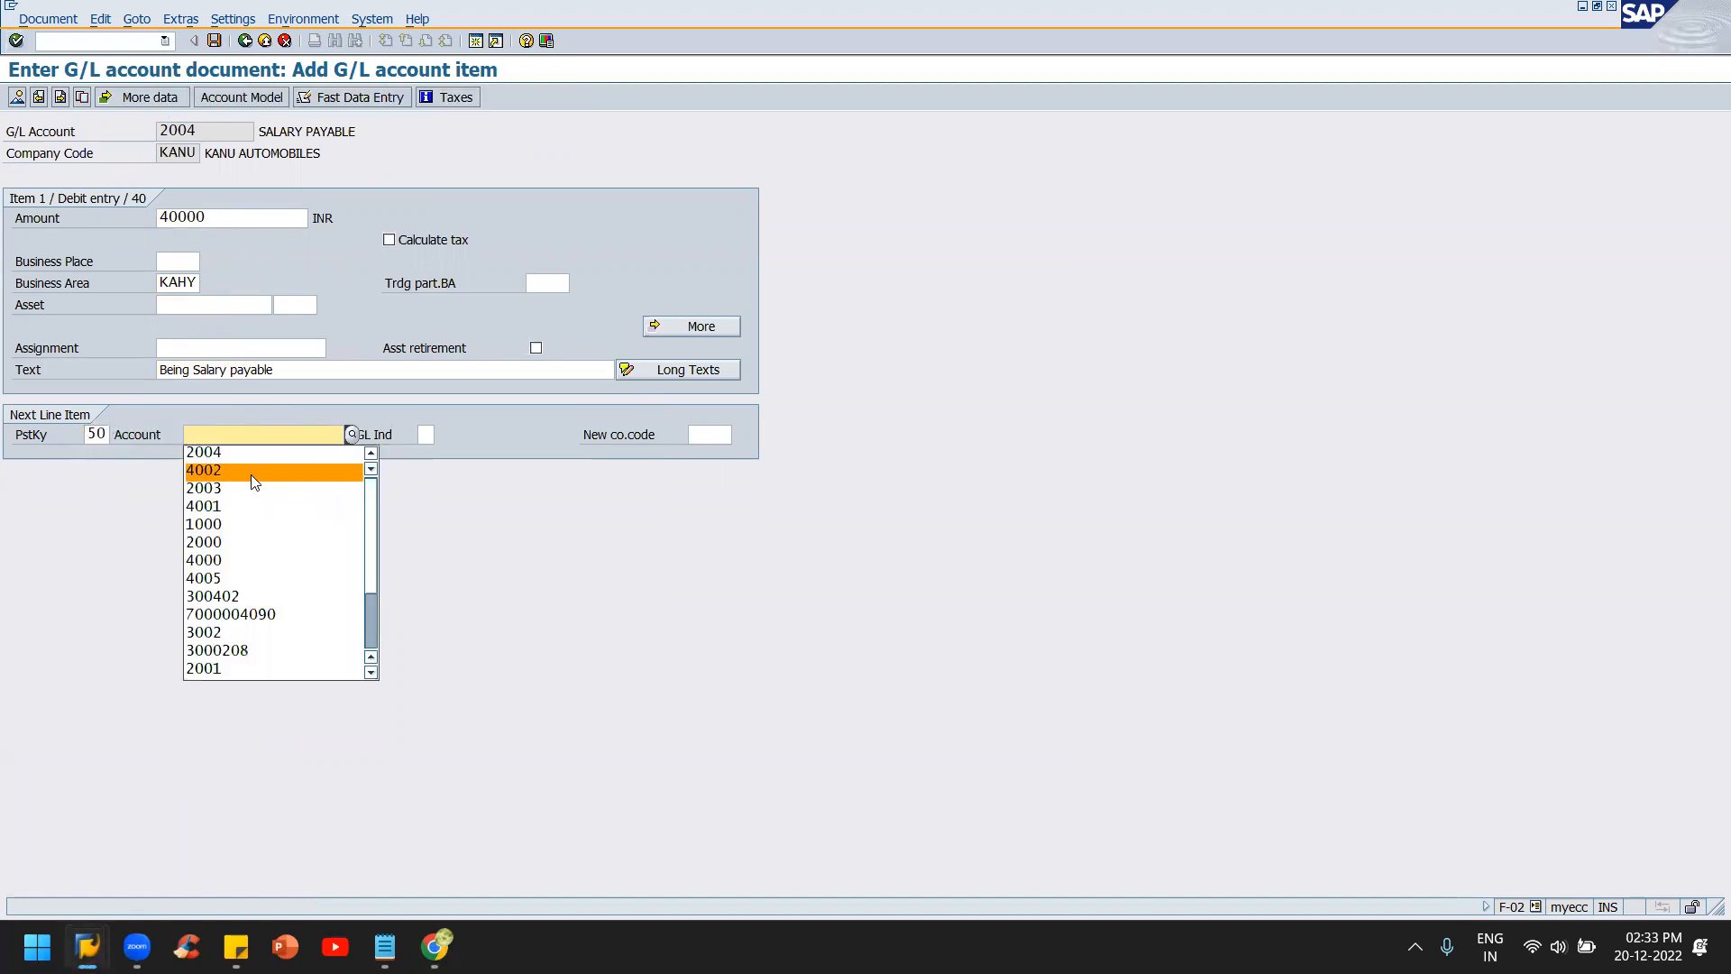
click(352, 434)
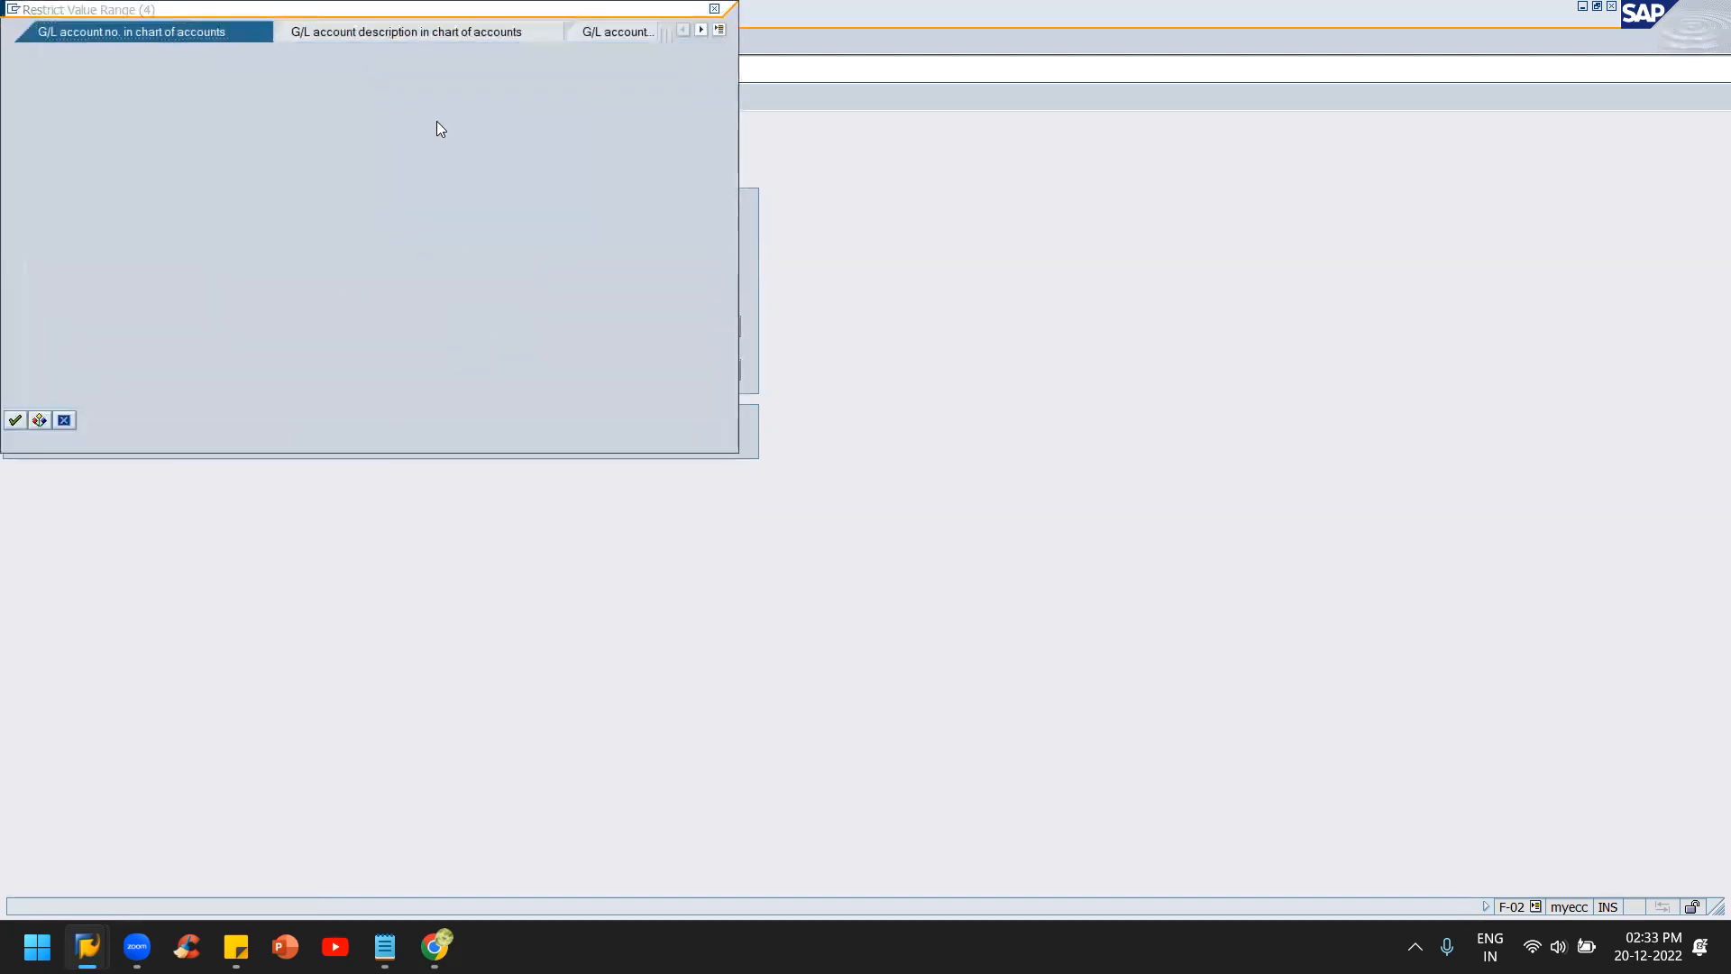
key(Return)
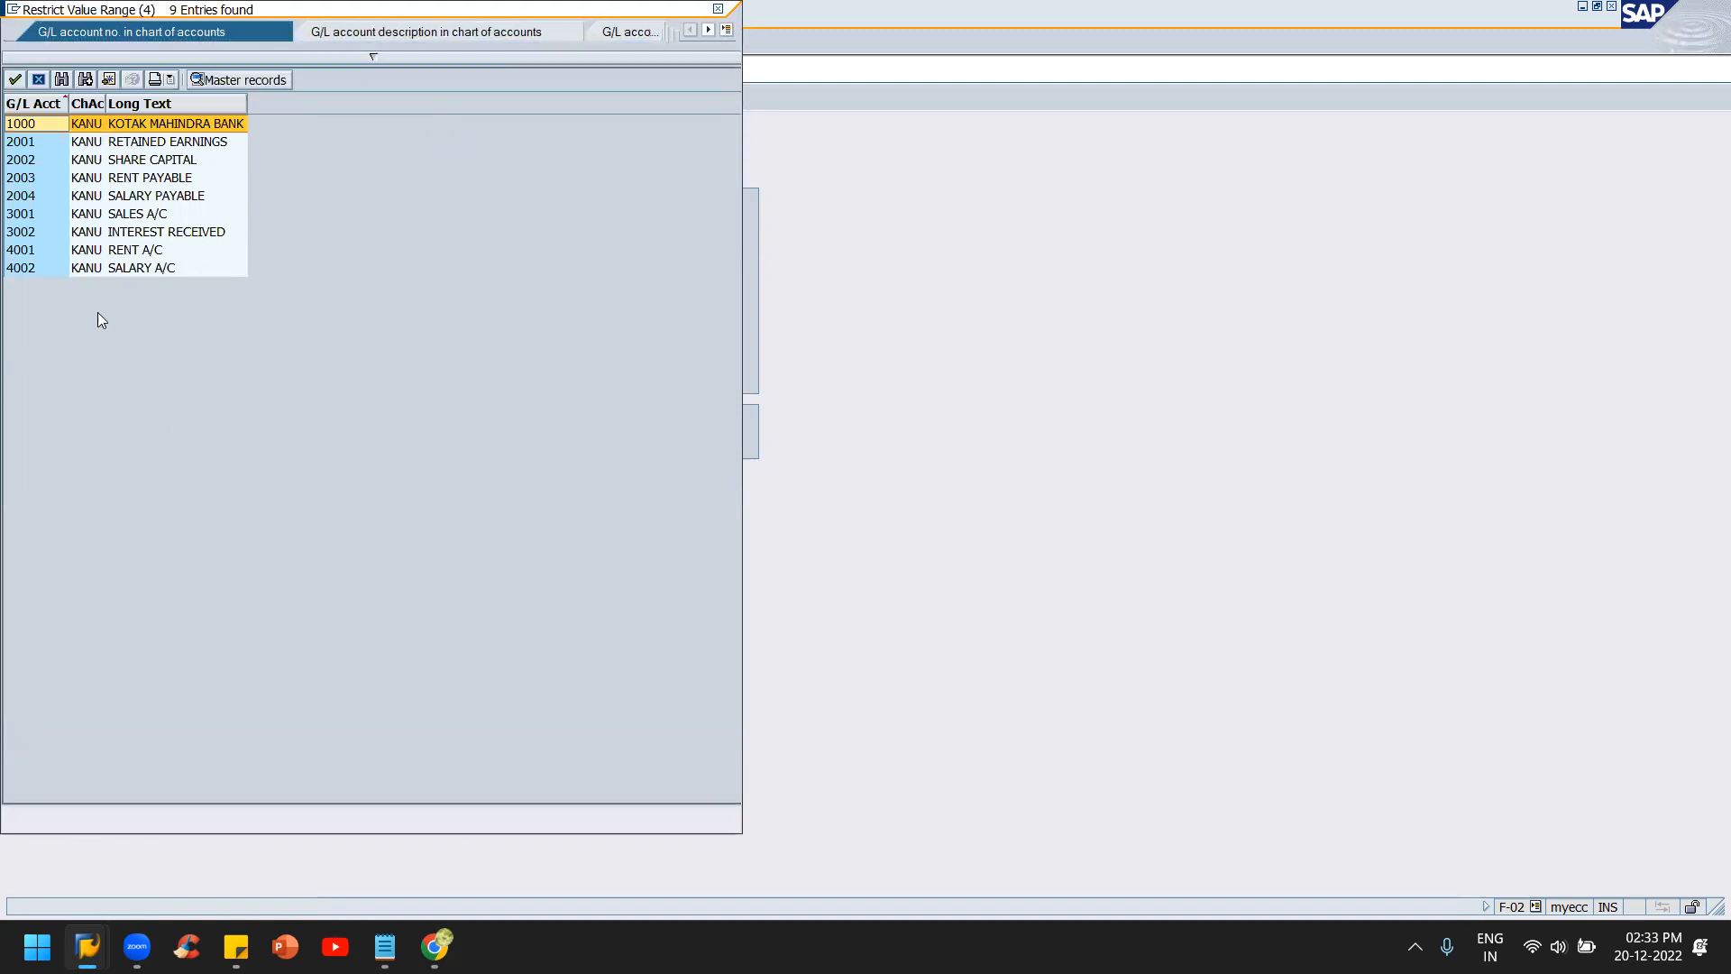
double_click(180, 196)
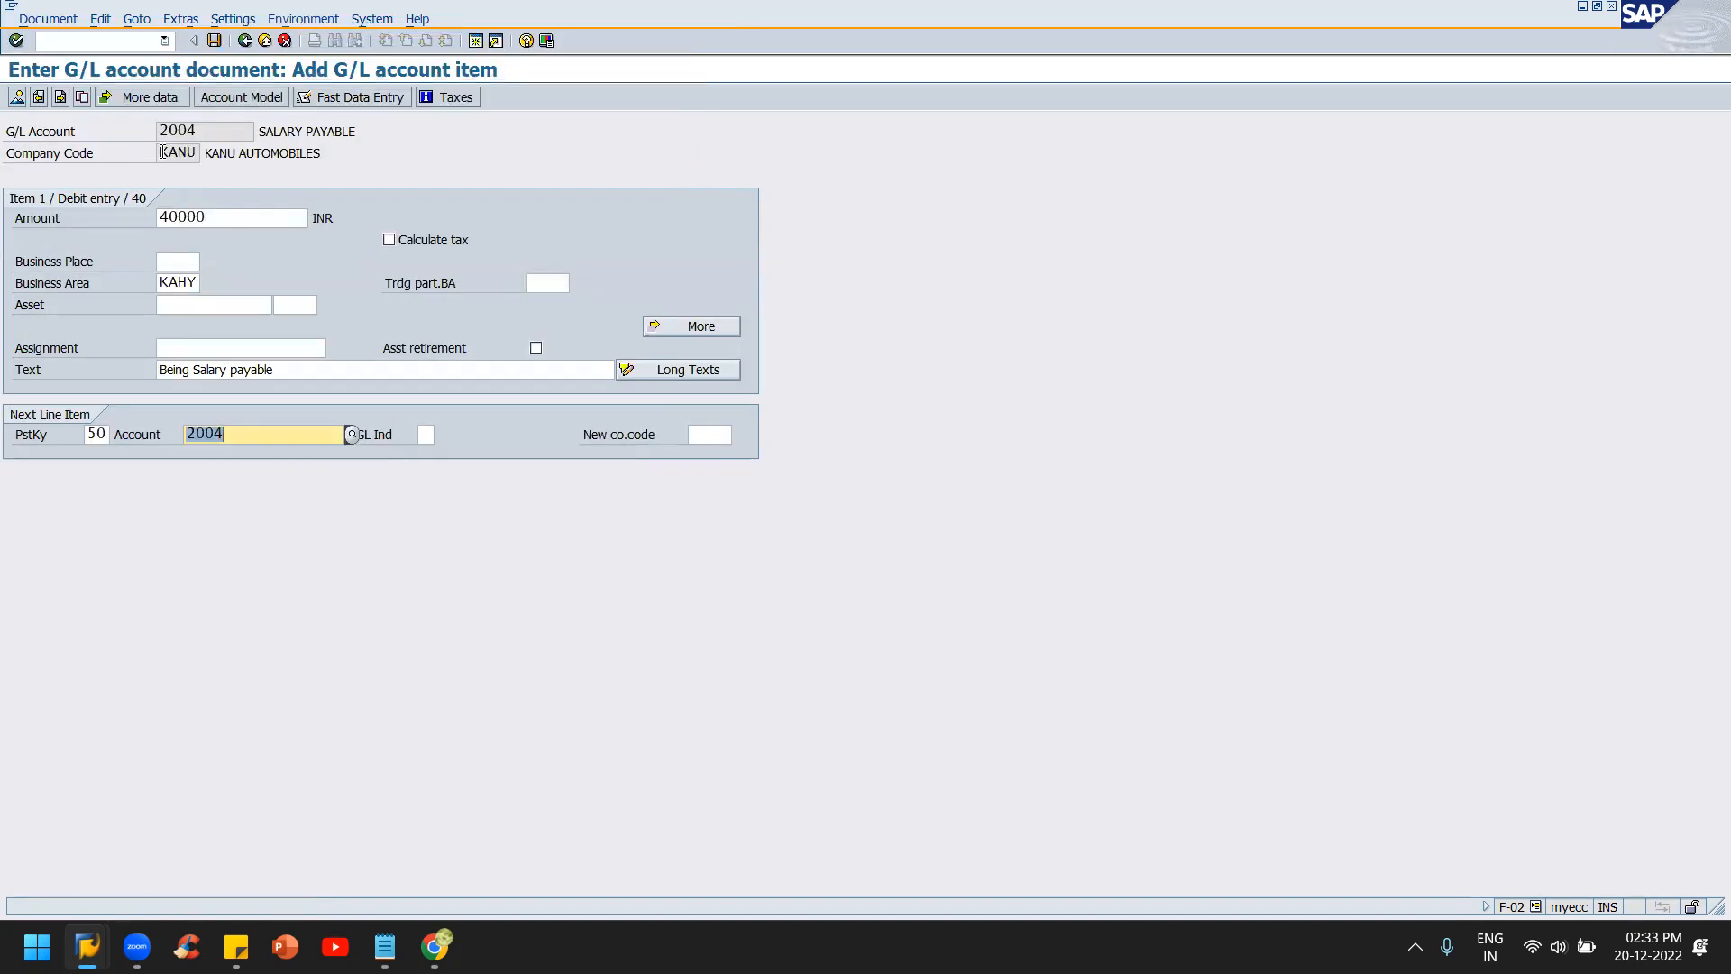
- Fill in the credit item on account 2004 with amount *, business area KAHY and text +, and post the document
key(Return)
text(*)
click(176, 261)
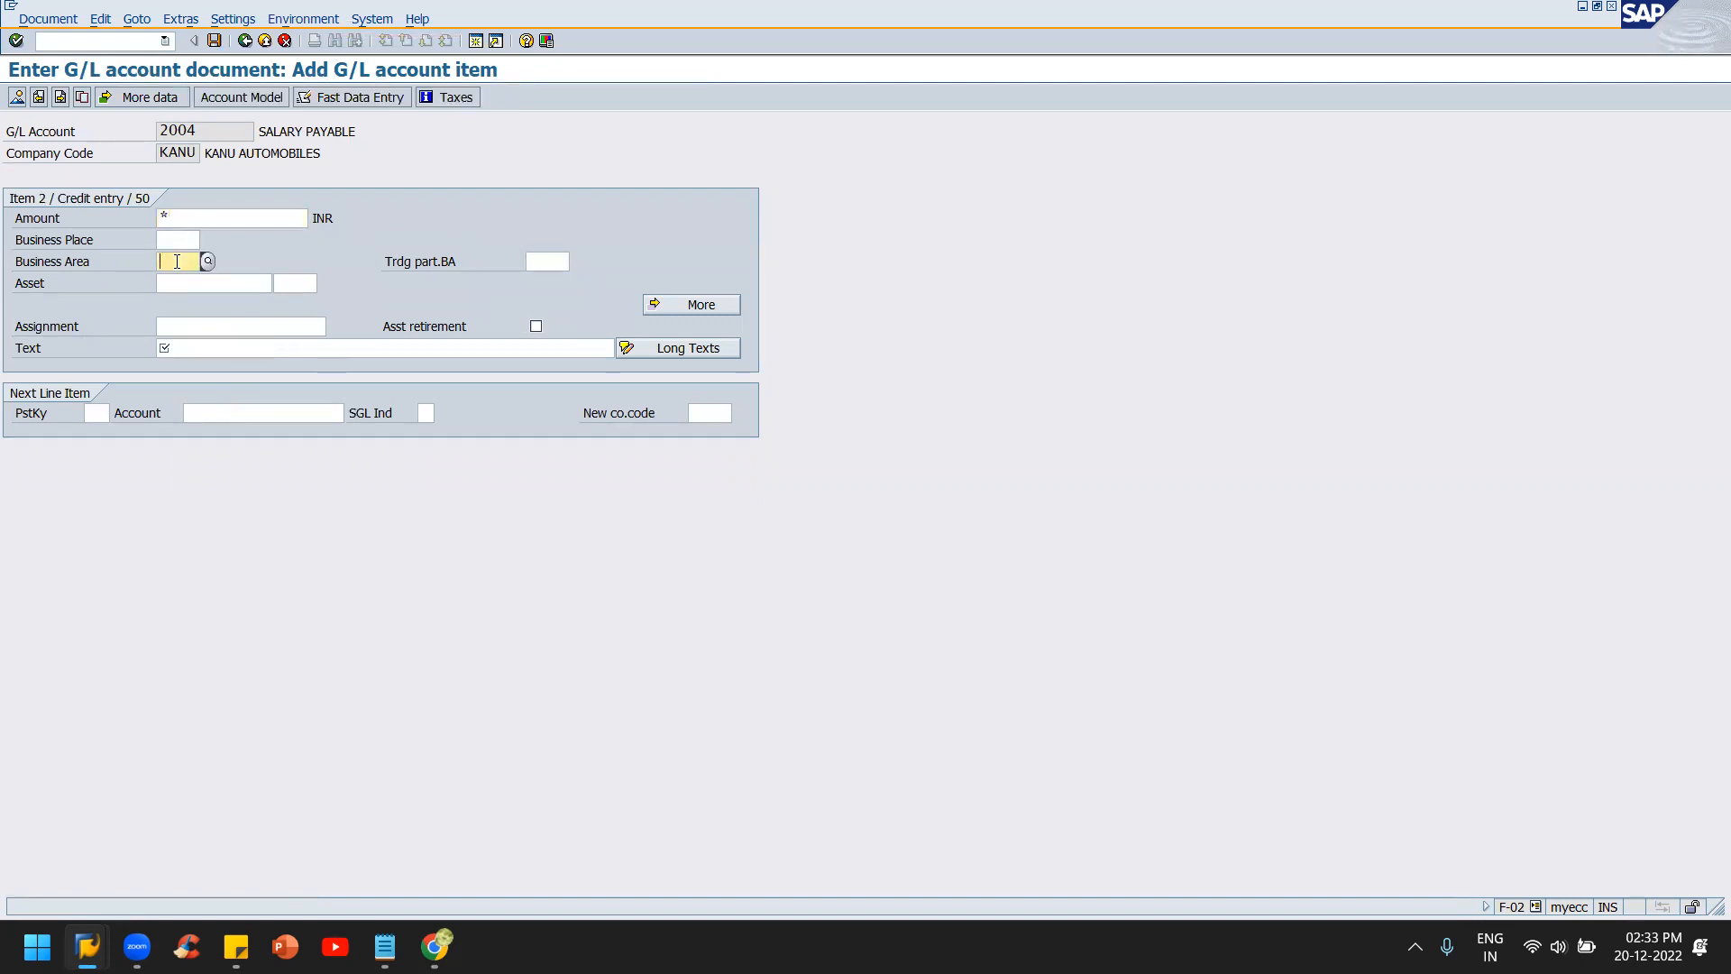
text(kanu)
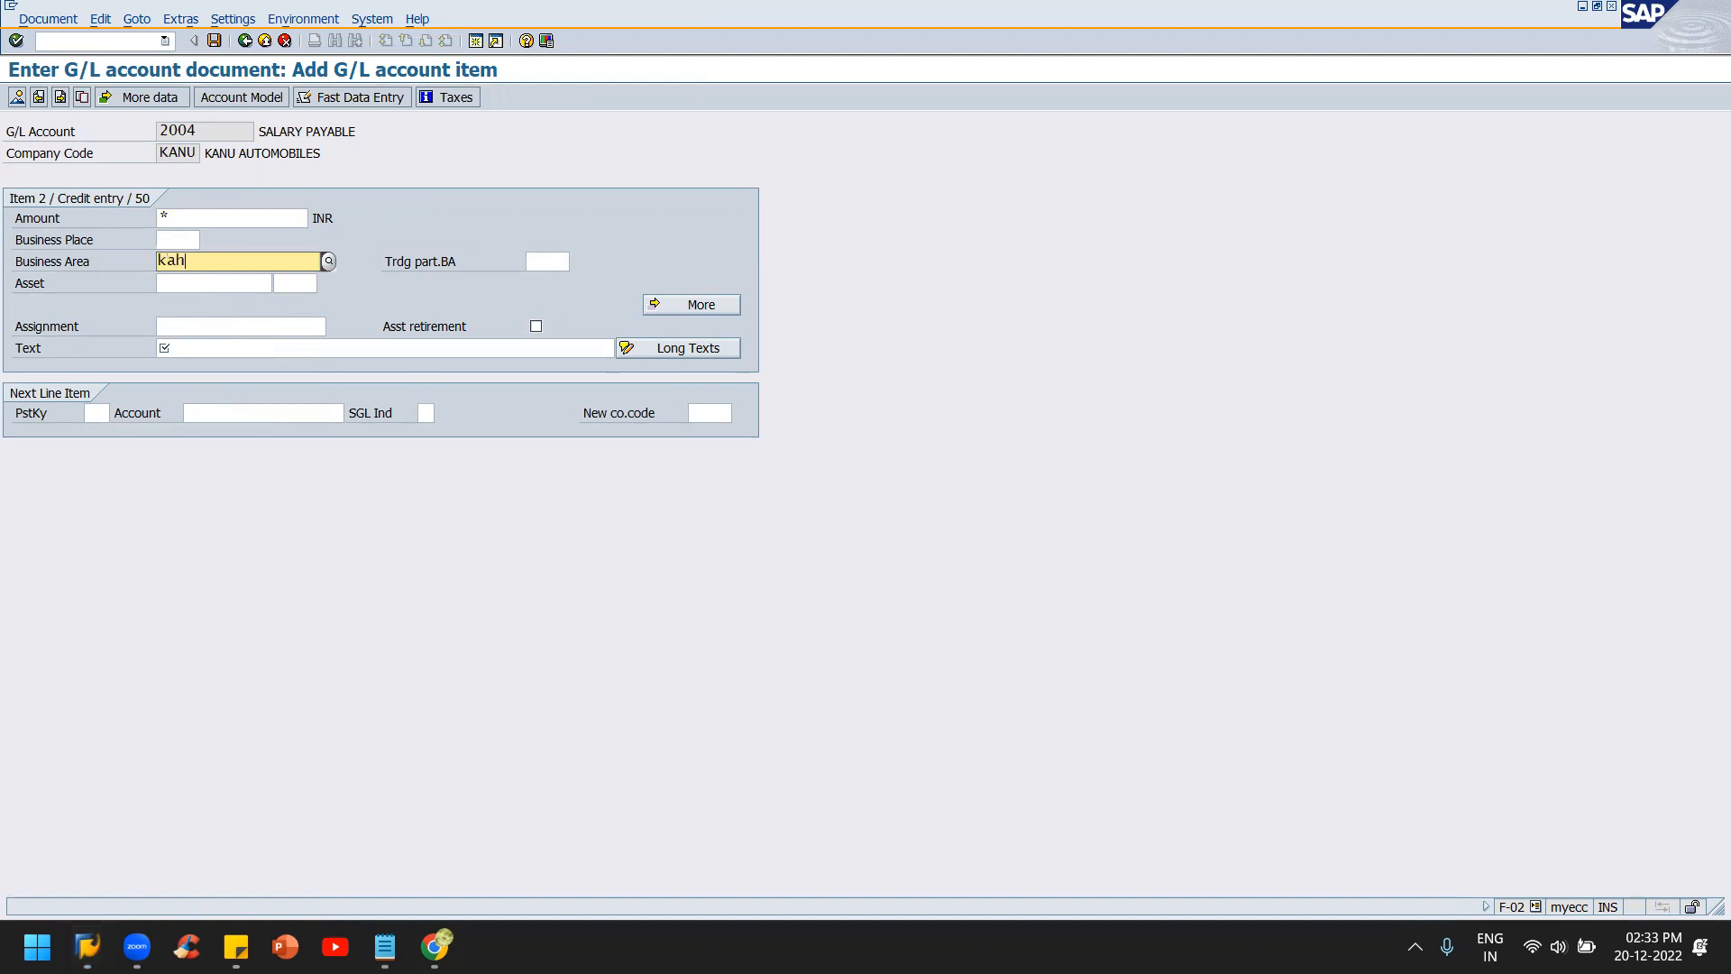
click(184, 351)
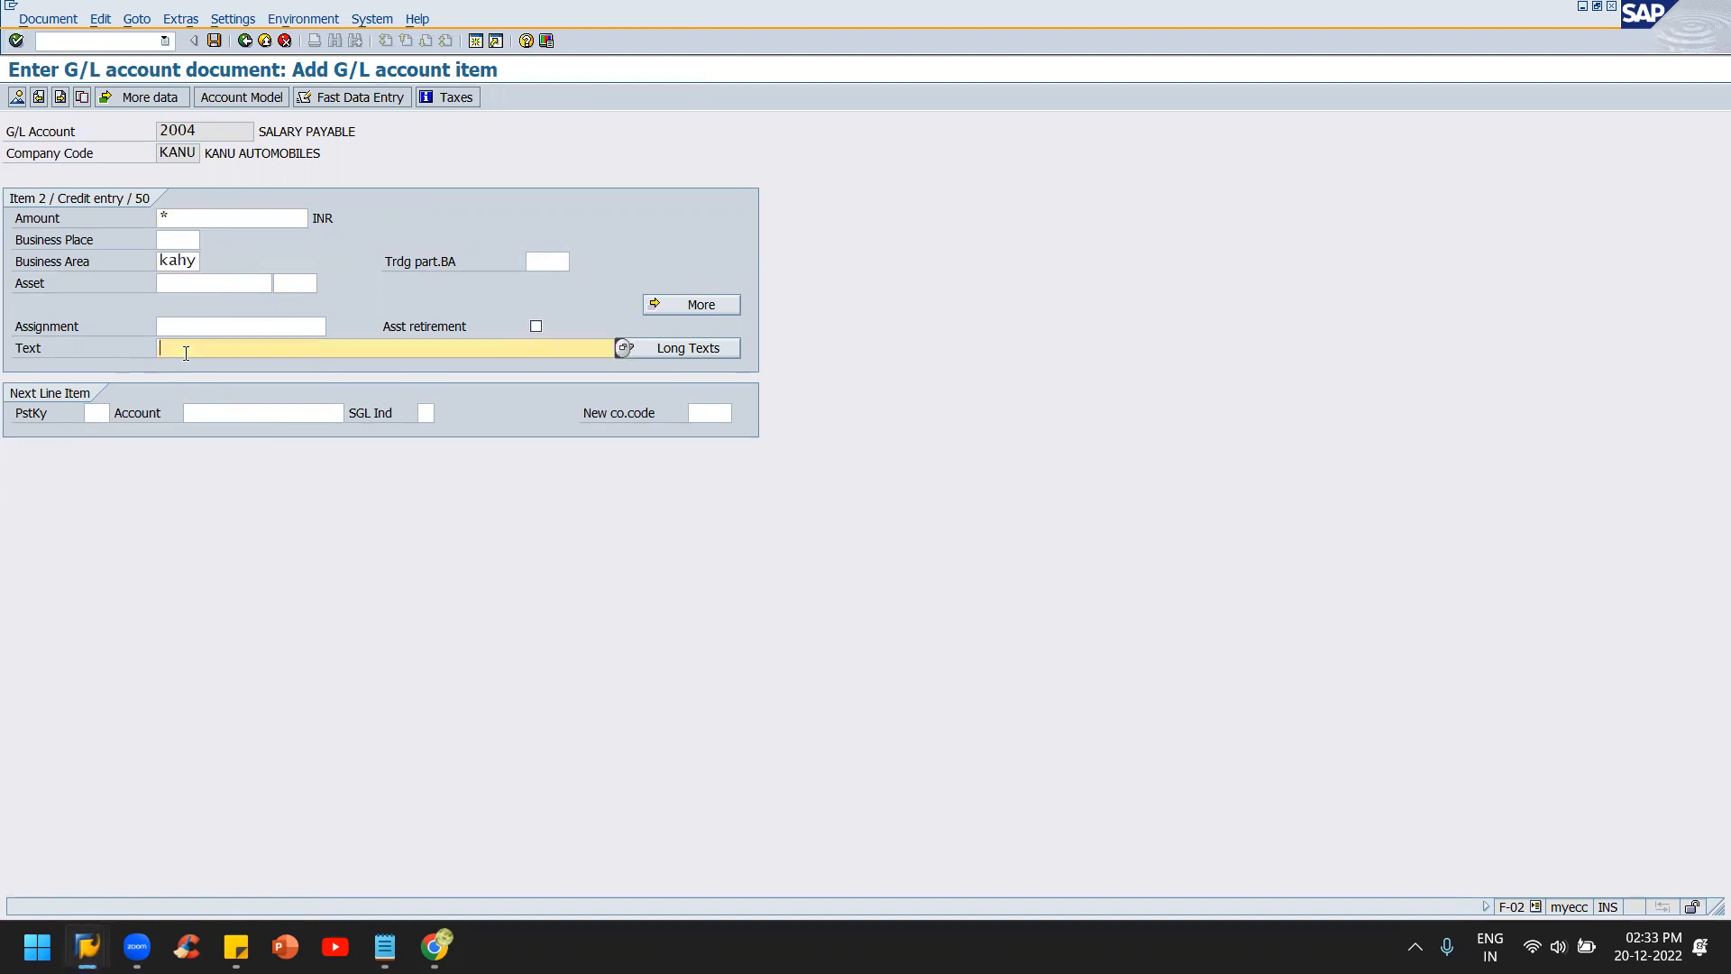
text(+)
key(Return)
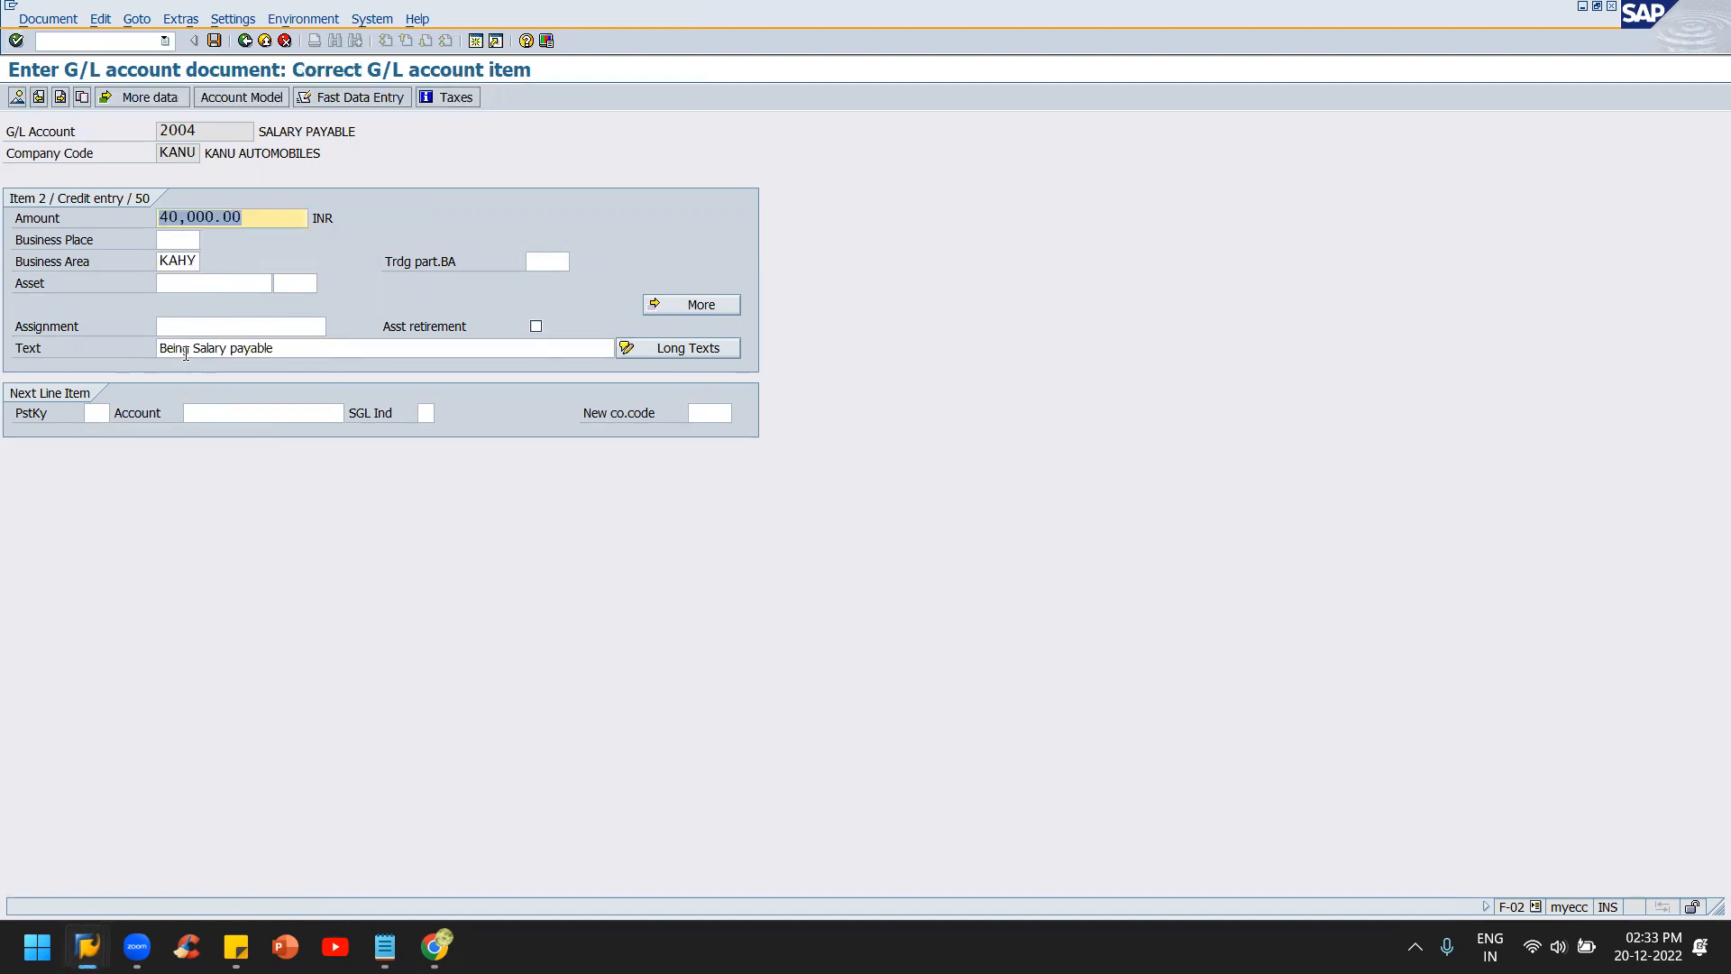
key(ctrl+s)
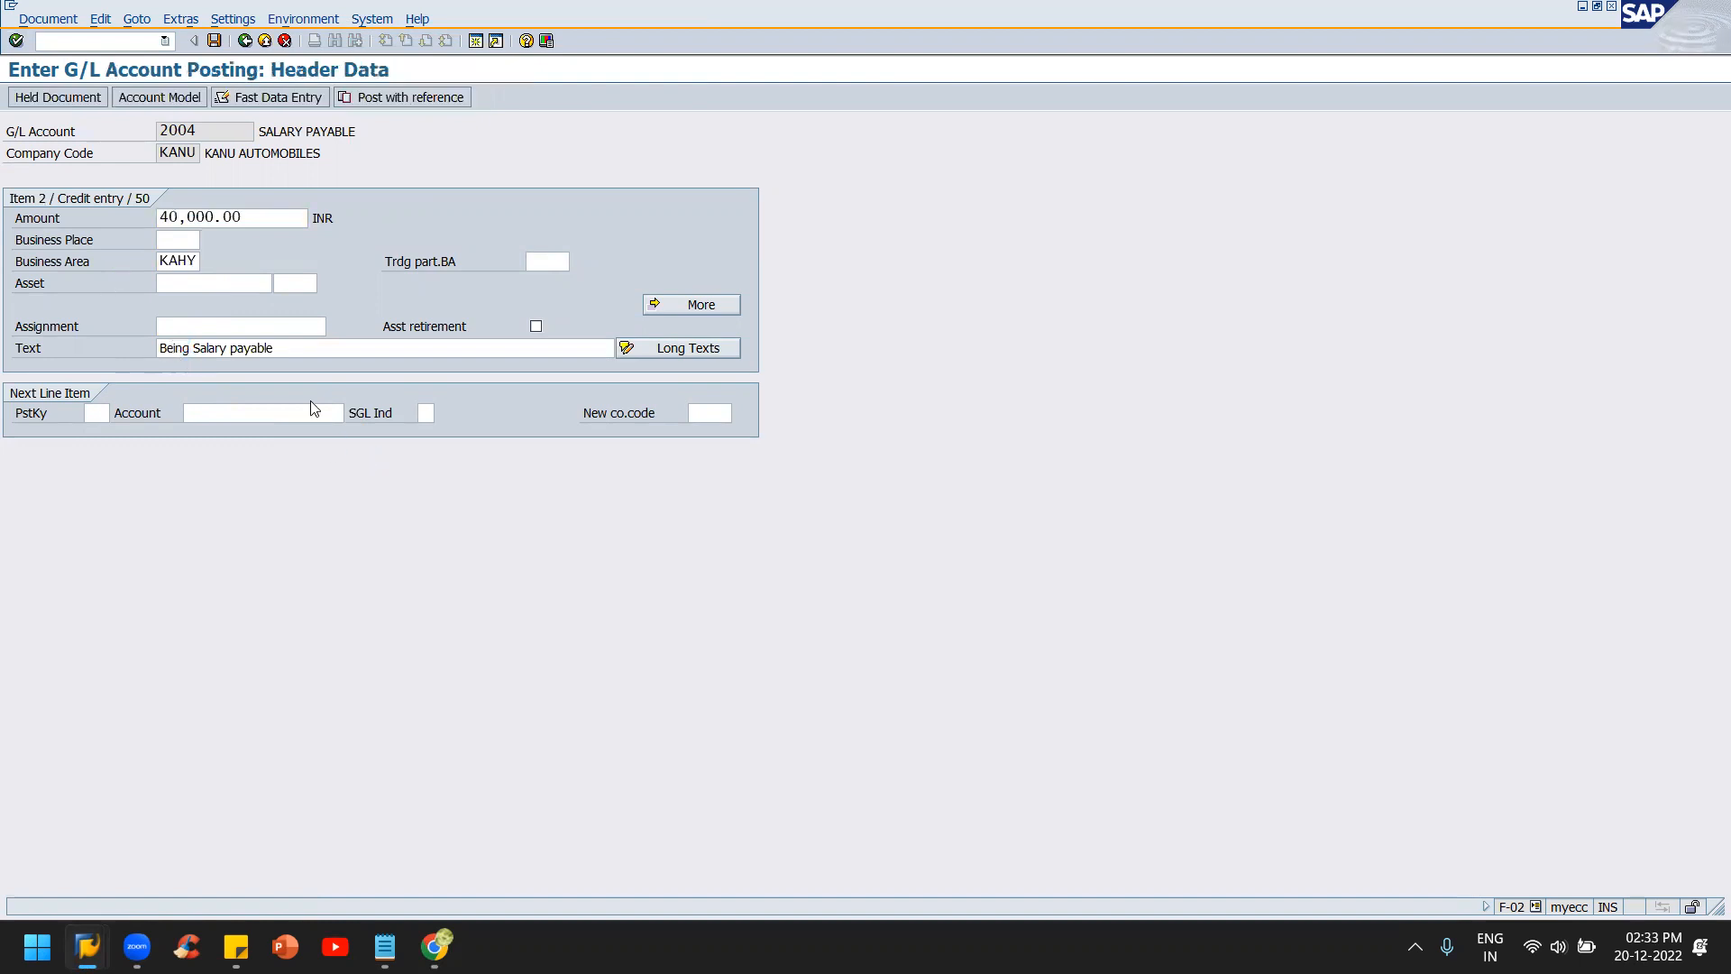
- Switch to the G/L account line item display session and list all items of account 2004 for company code KANU
key(alt+Tab)
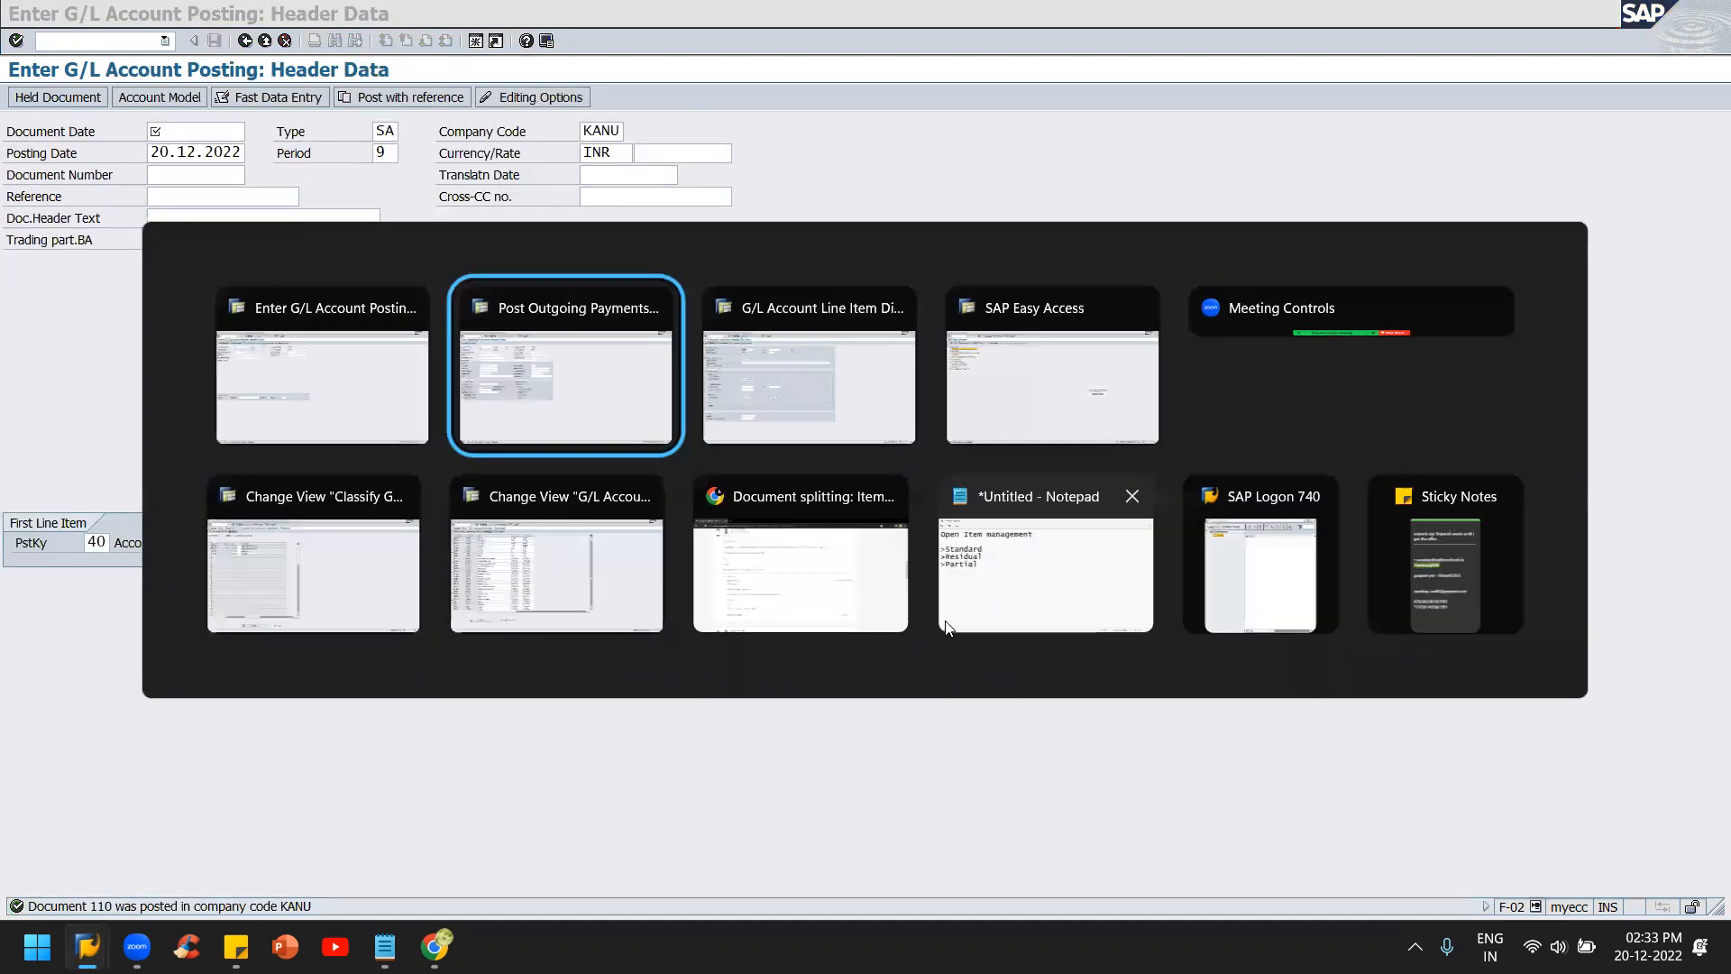
key(alt+Tab)
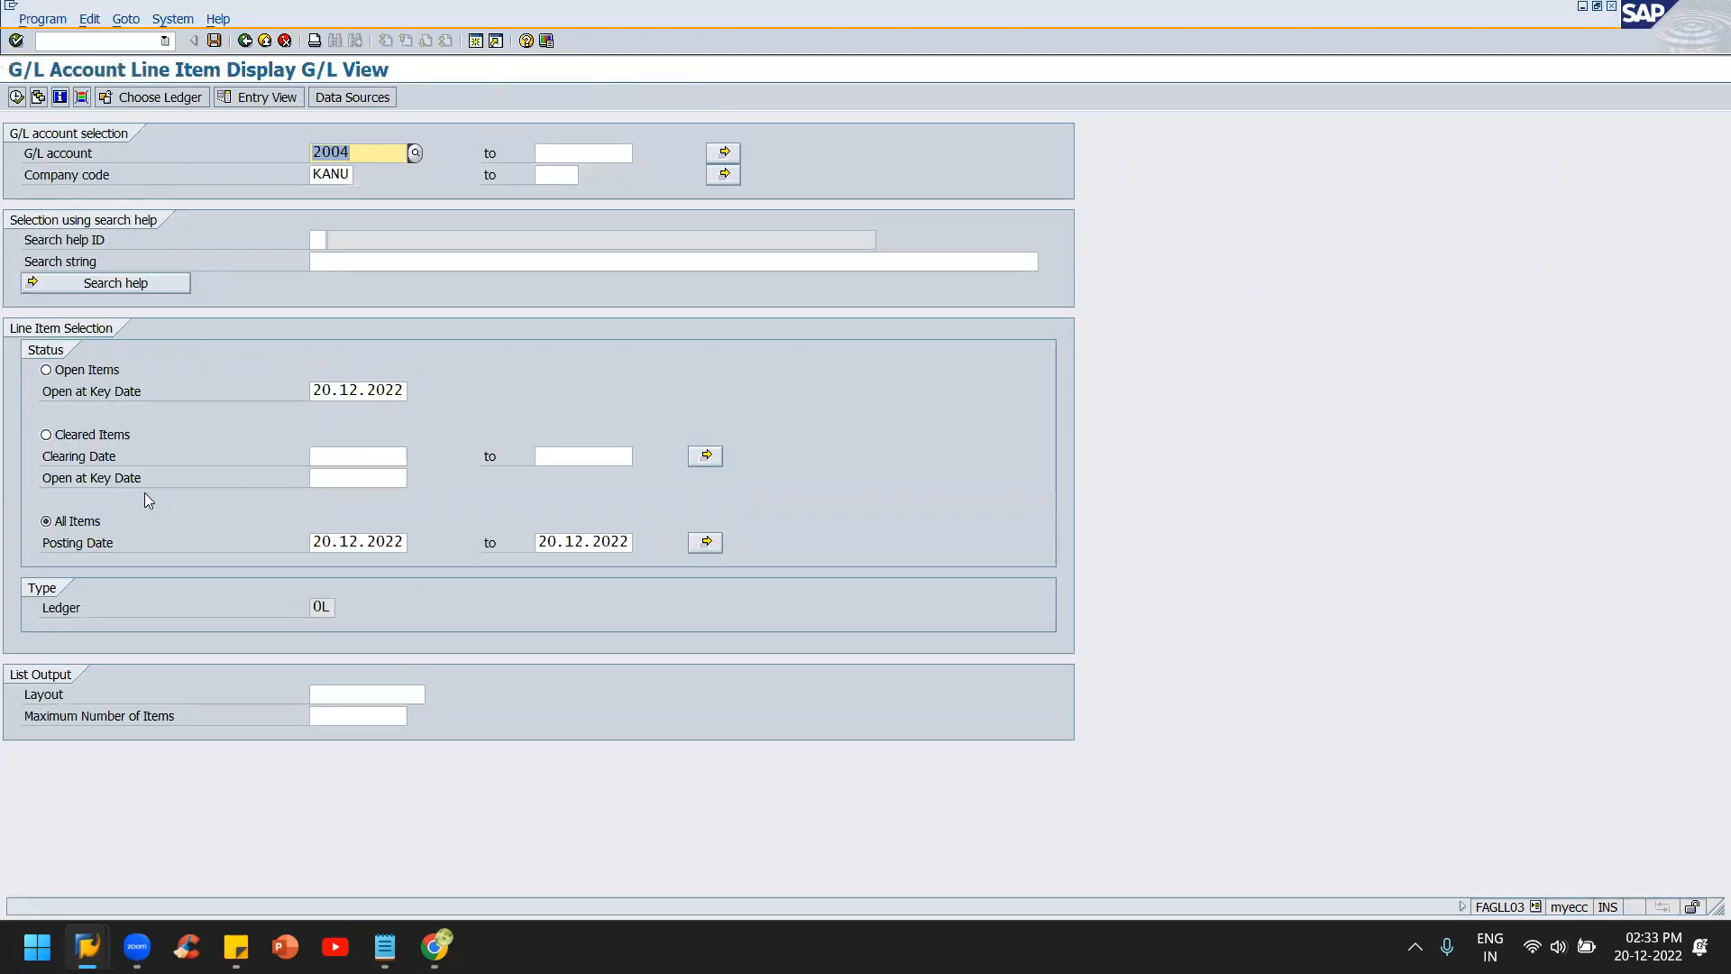
click(15, 99)
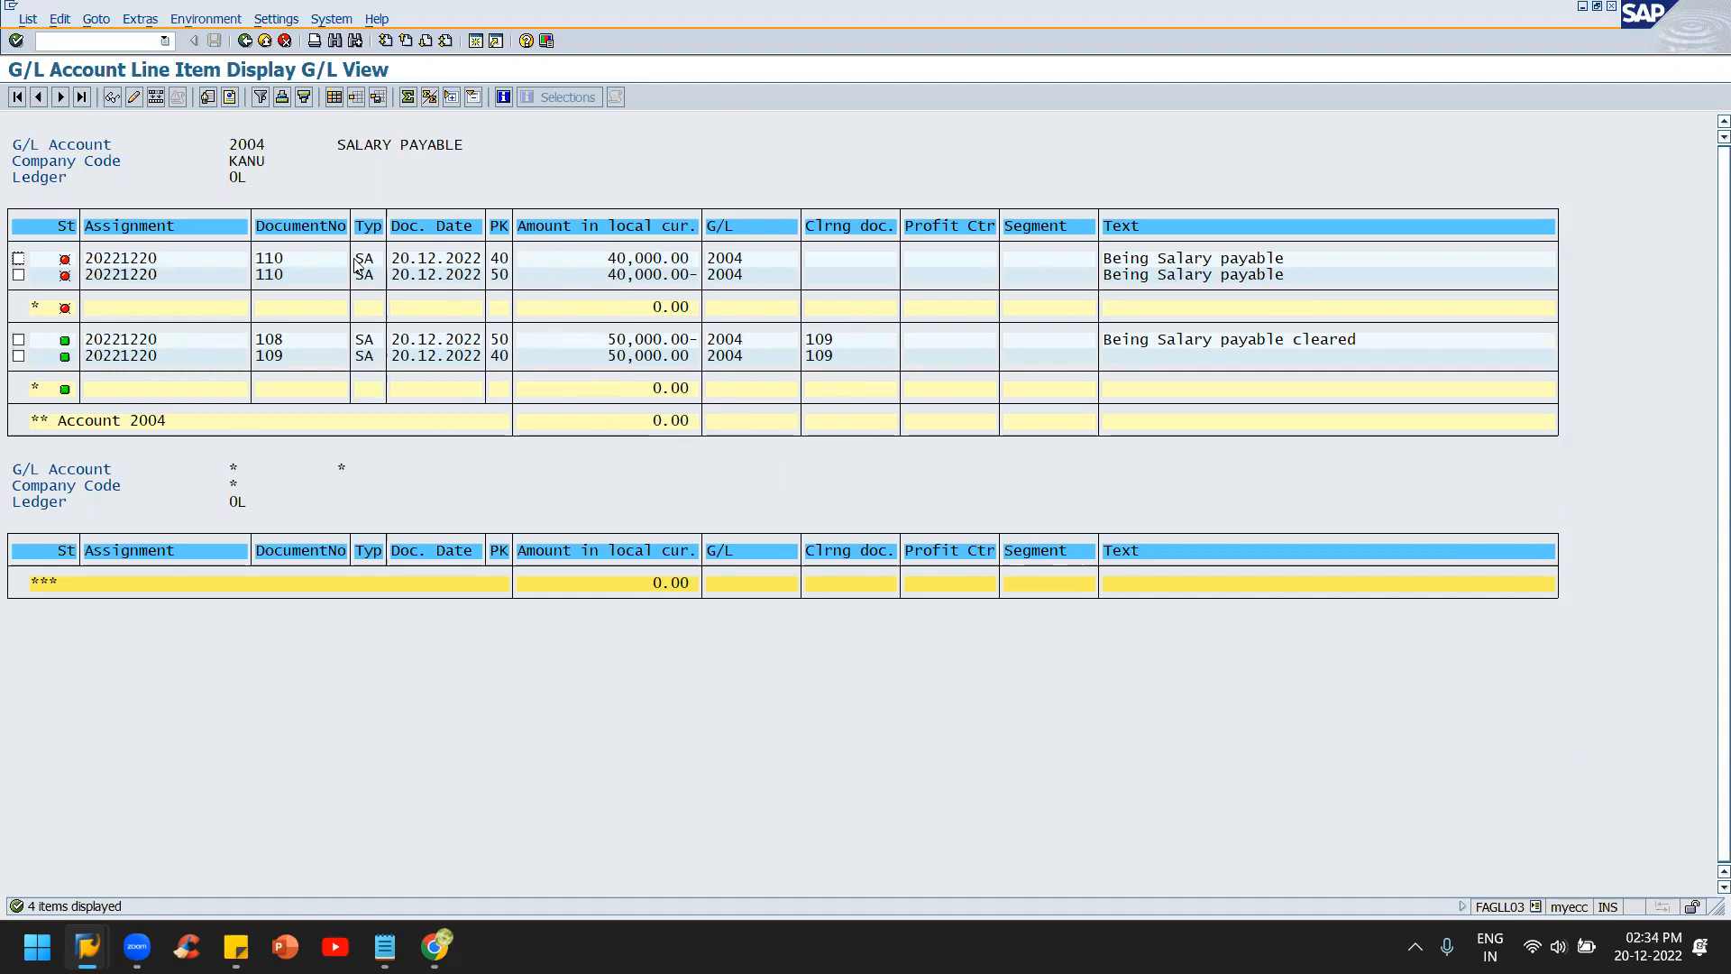
- Display document 110 from the list, examine its line items, and return to the line item selection screen
double_click(271, 259)
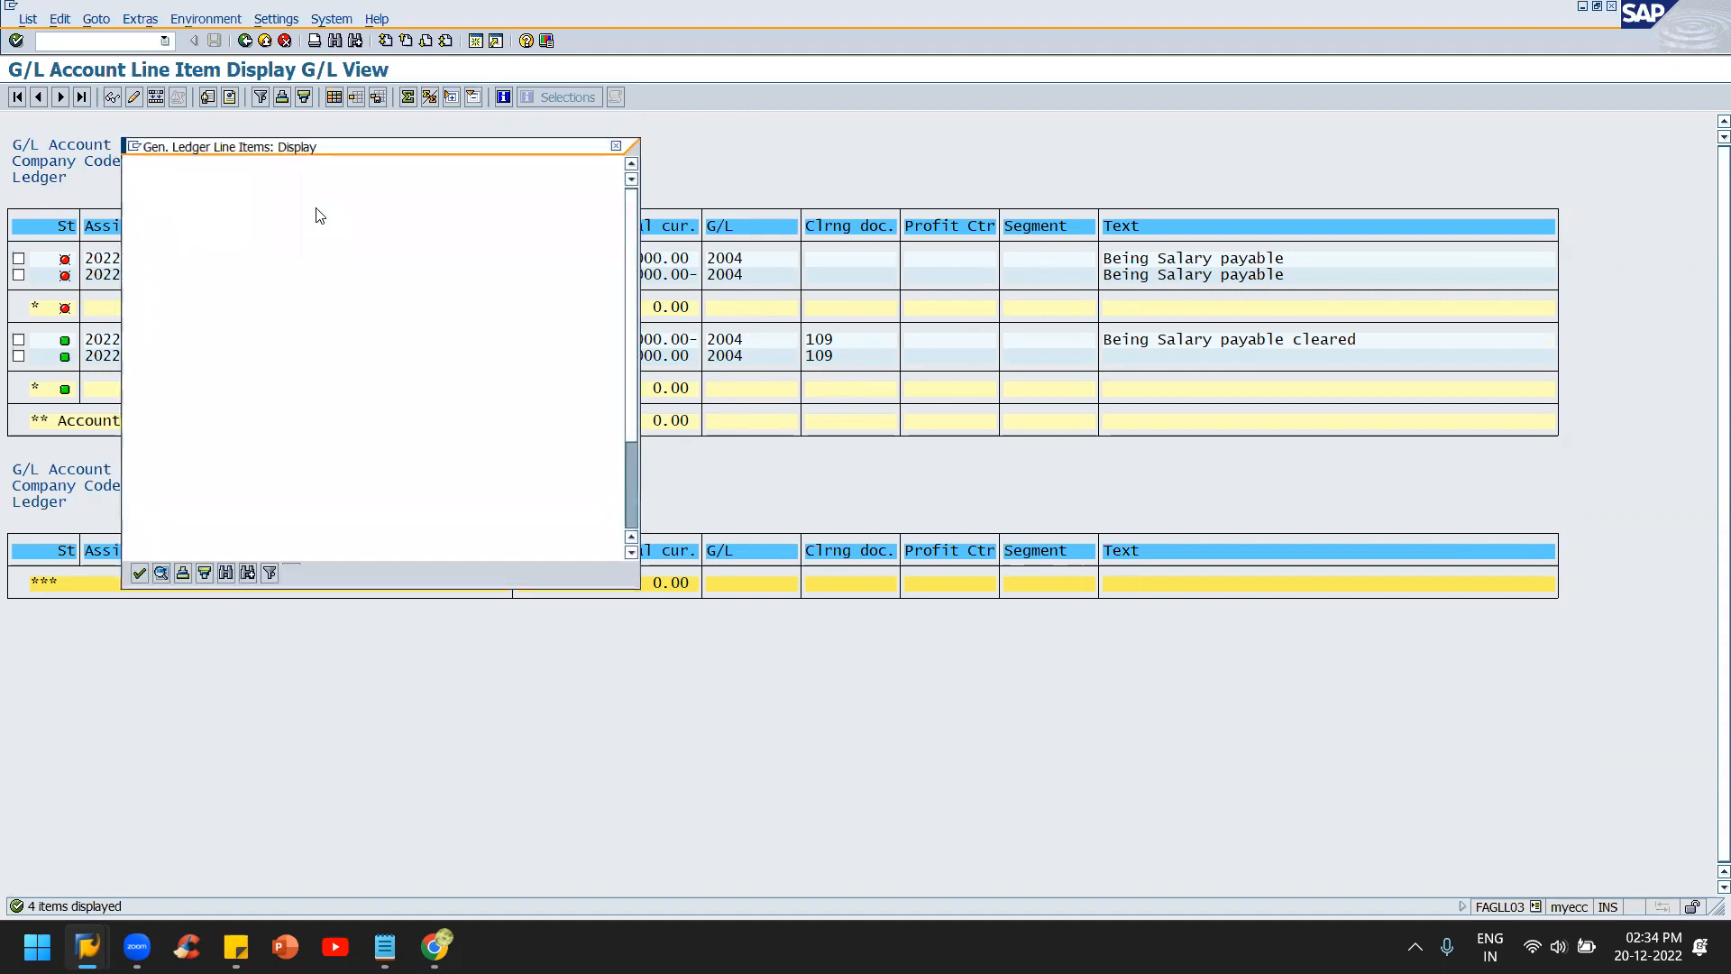
click(139, 574)
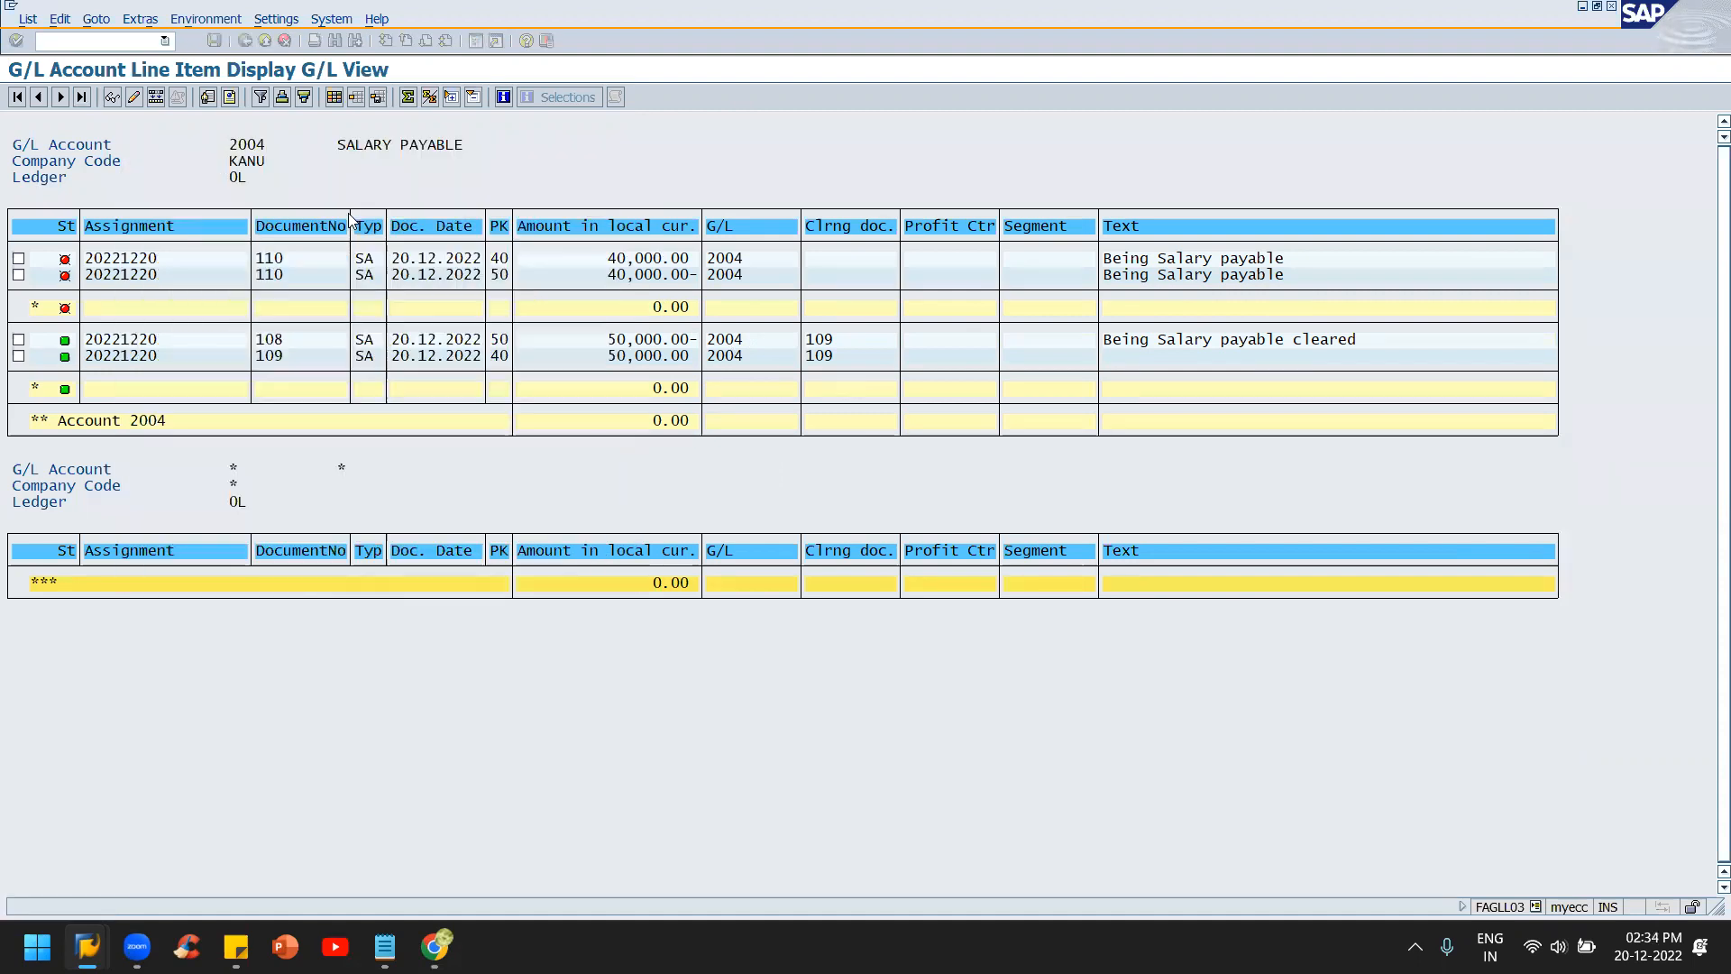
click(112, 101)
click(60, 98)
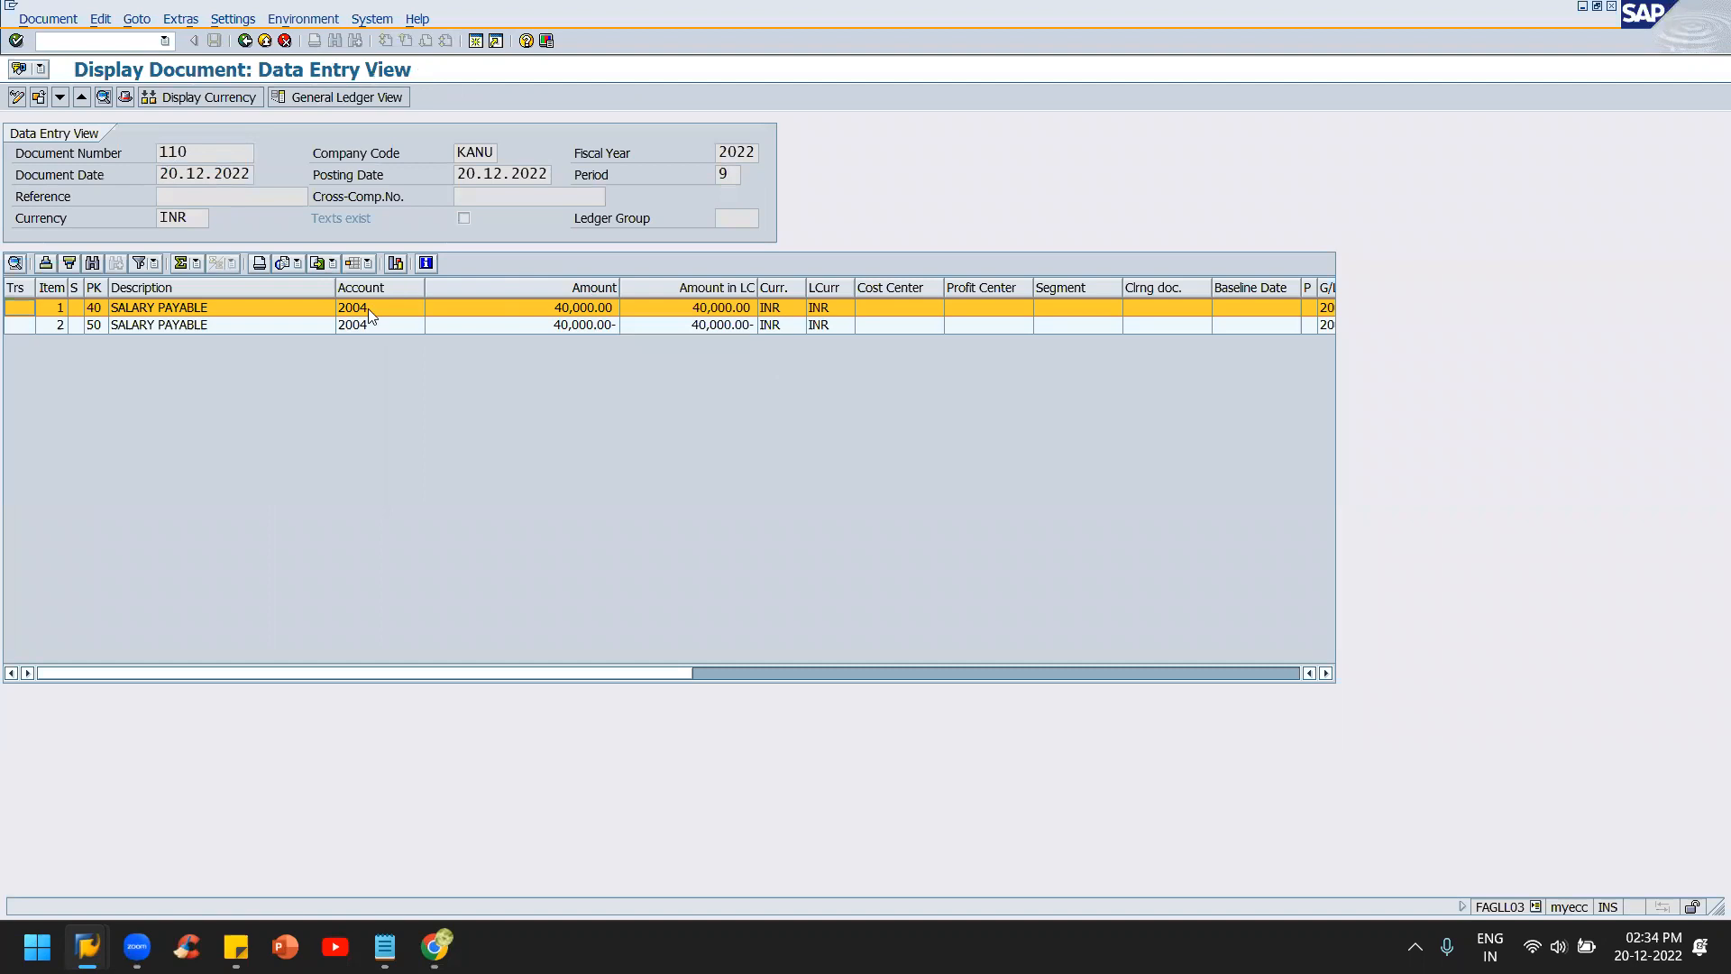
click(714, 676)
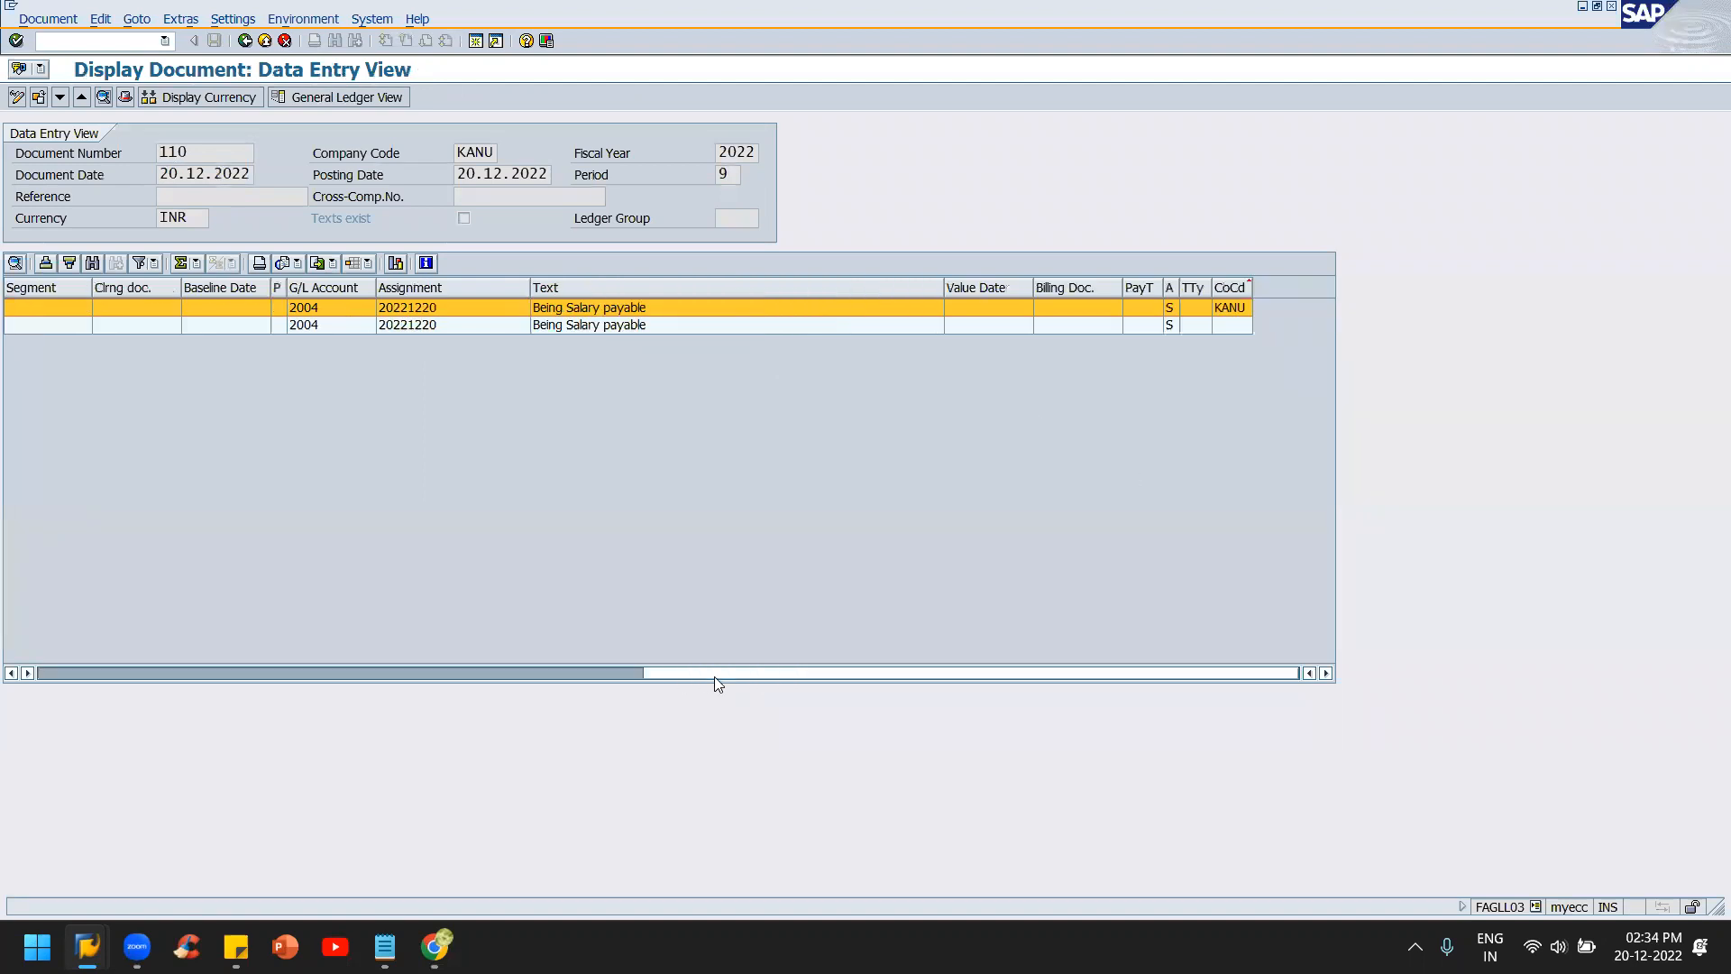
click(435, 674)
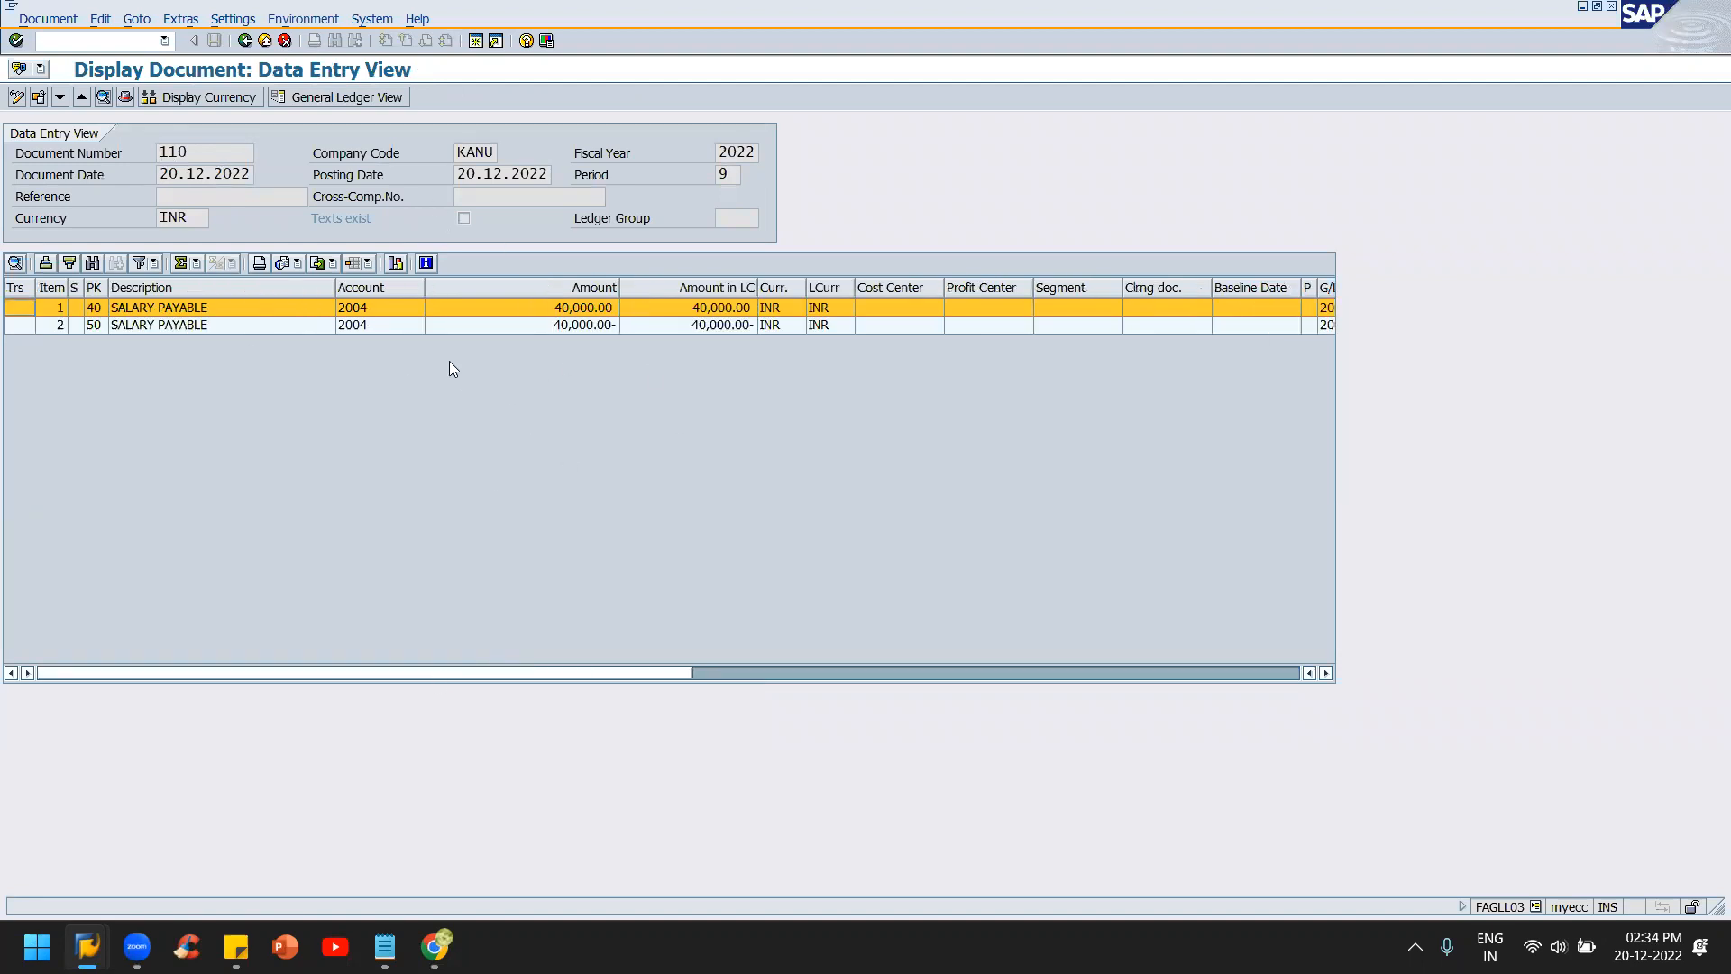
key(F3)
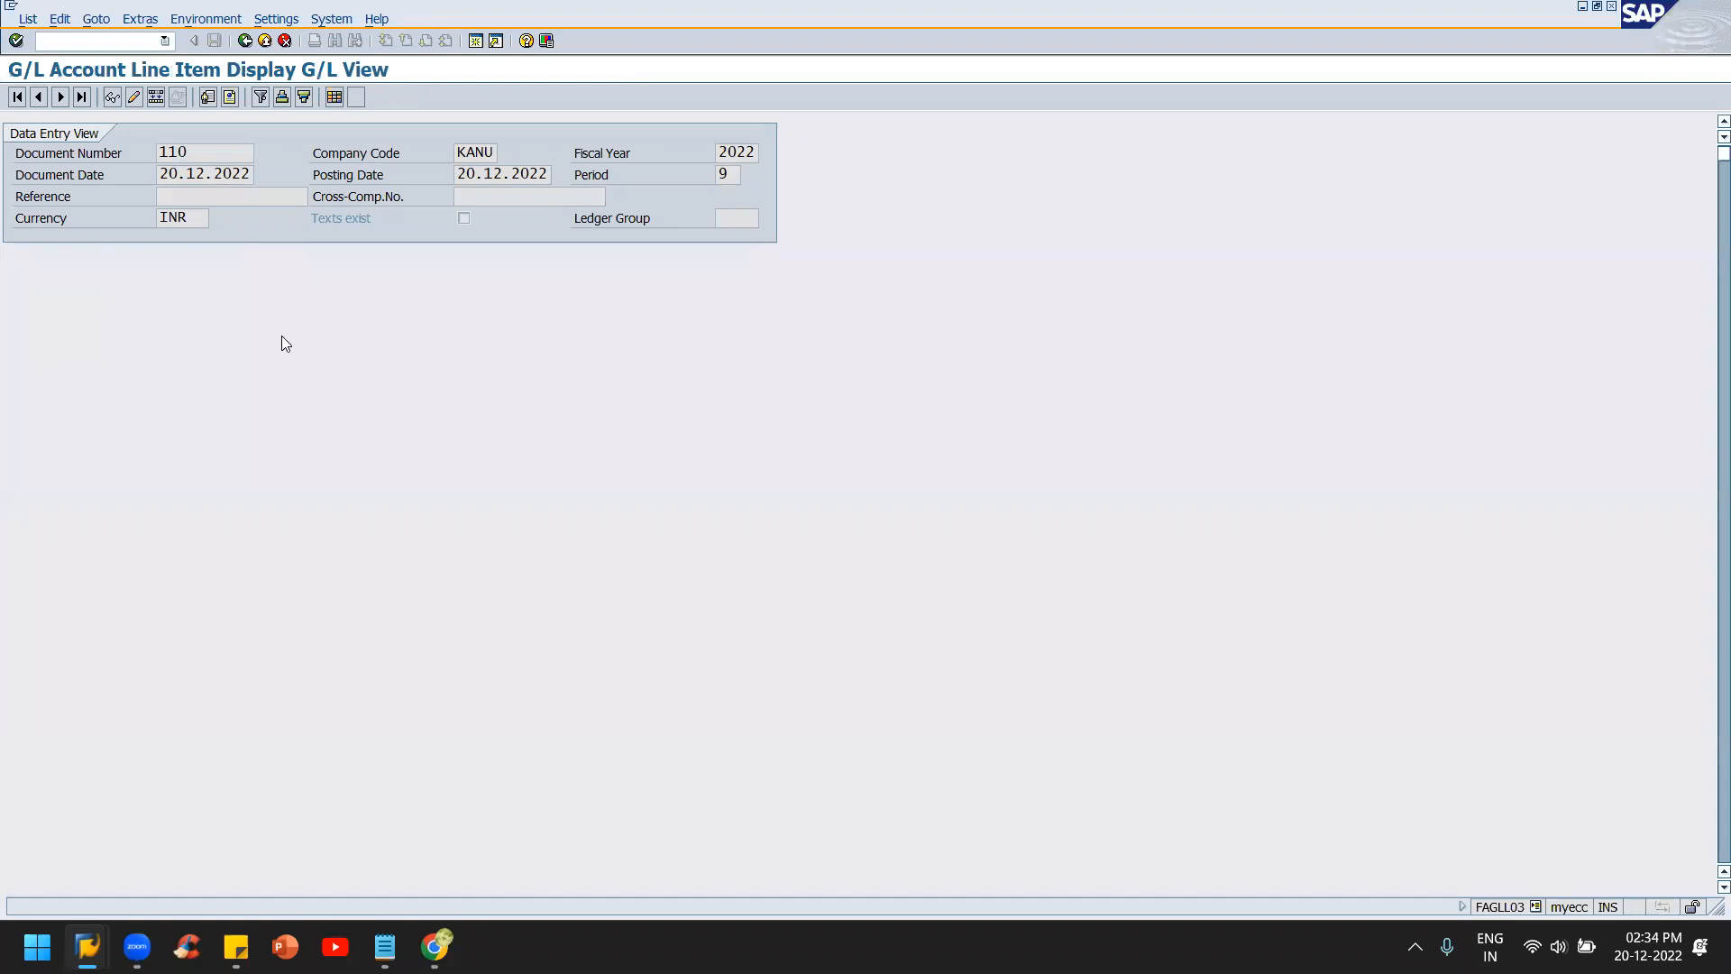
key(F3)
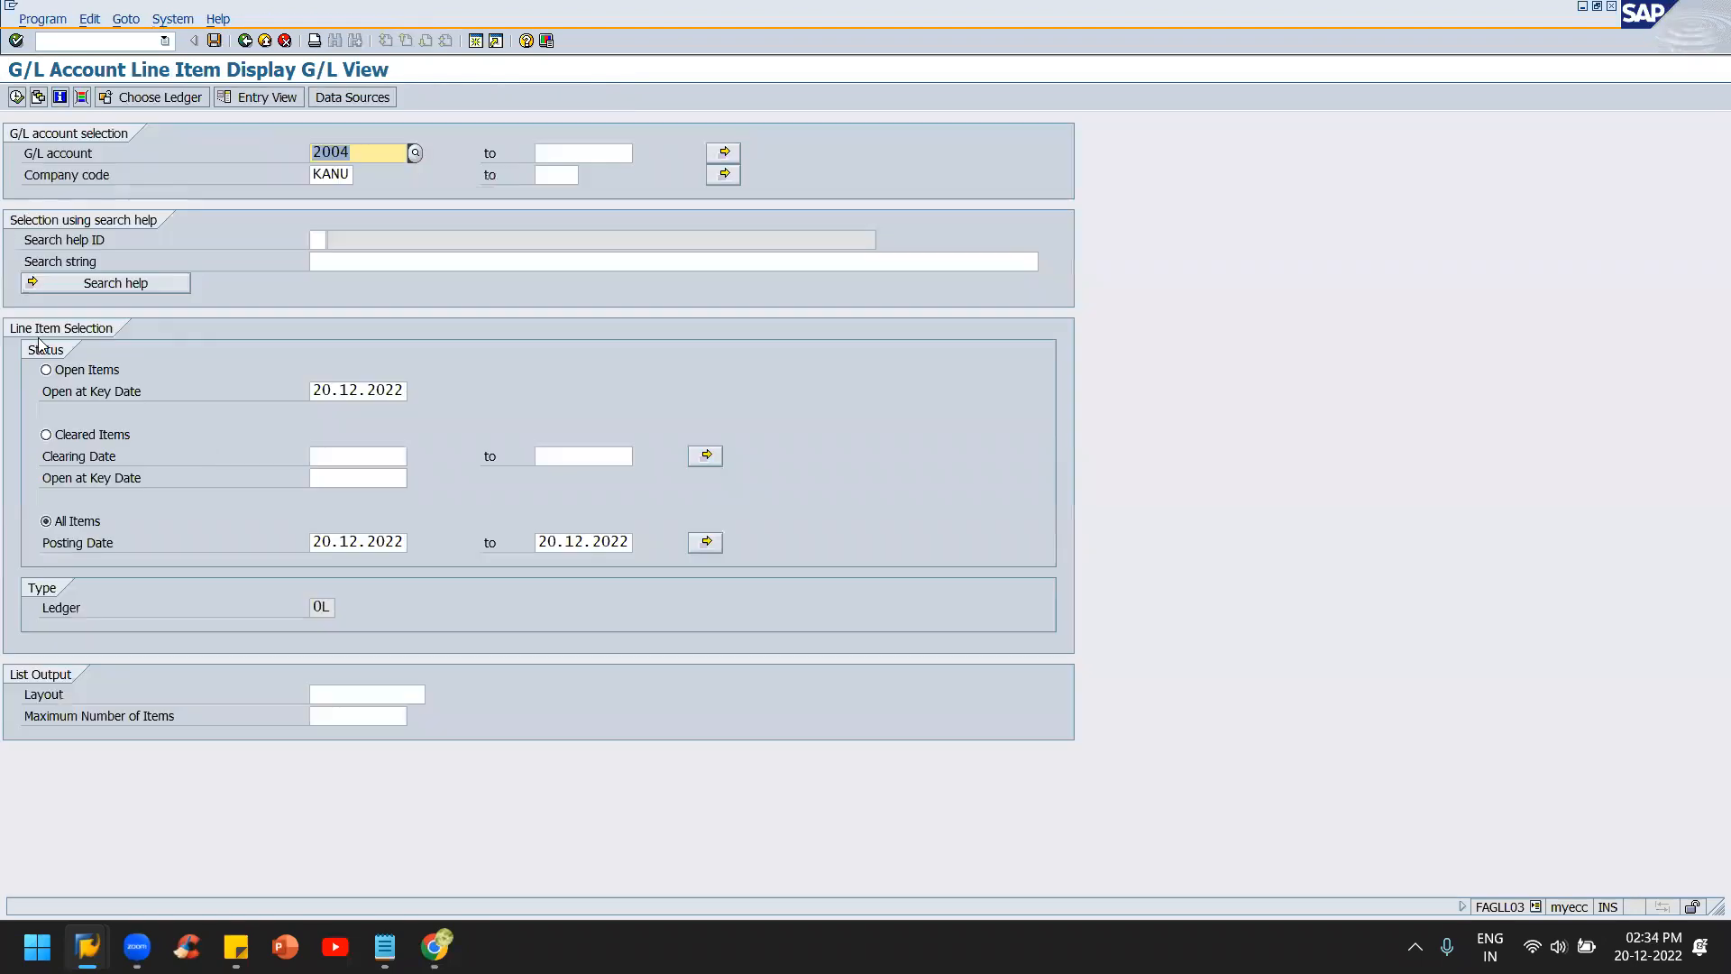
- Switch back to the G/L account posting session and set the document date of the new document to 20.12.2022
key(alt+Tab)
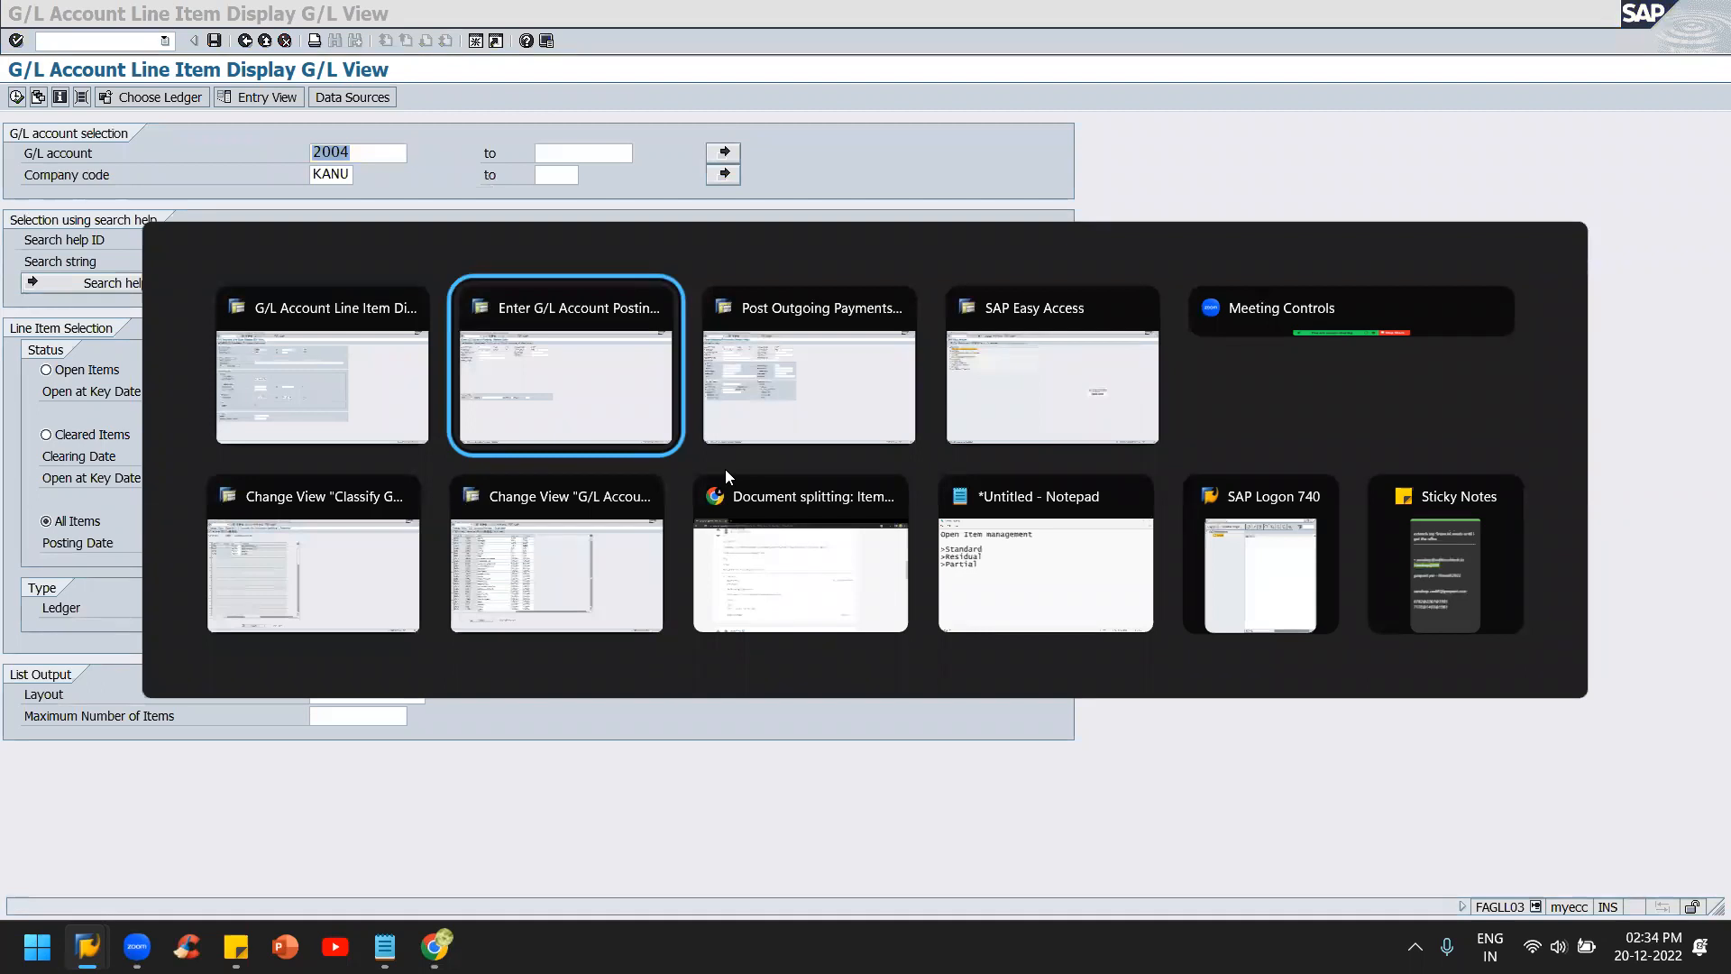
click(469, 282)
key(F4)
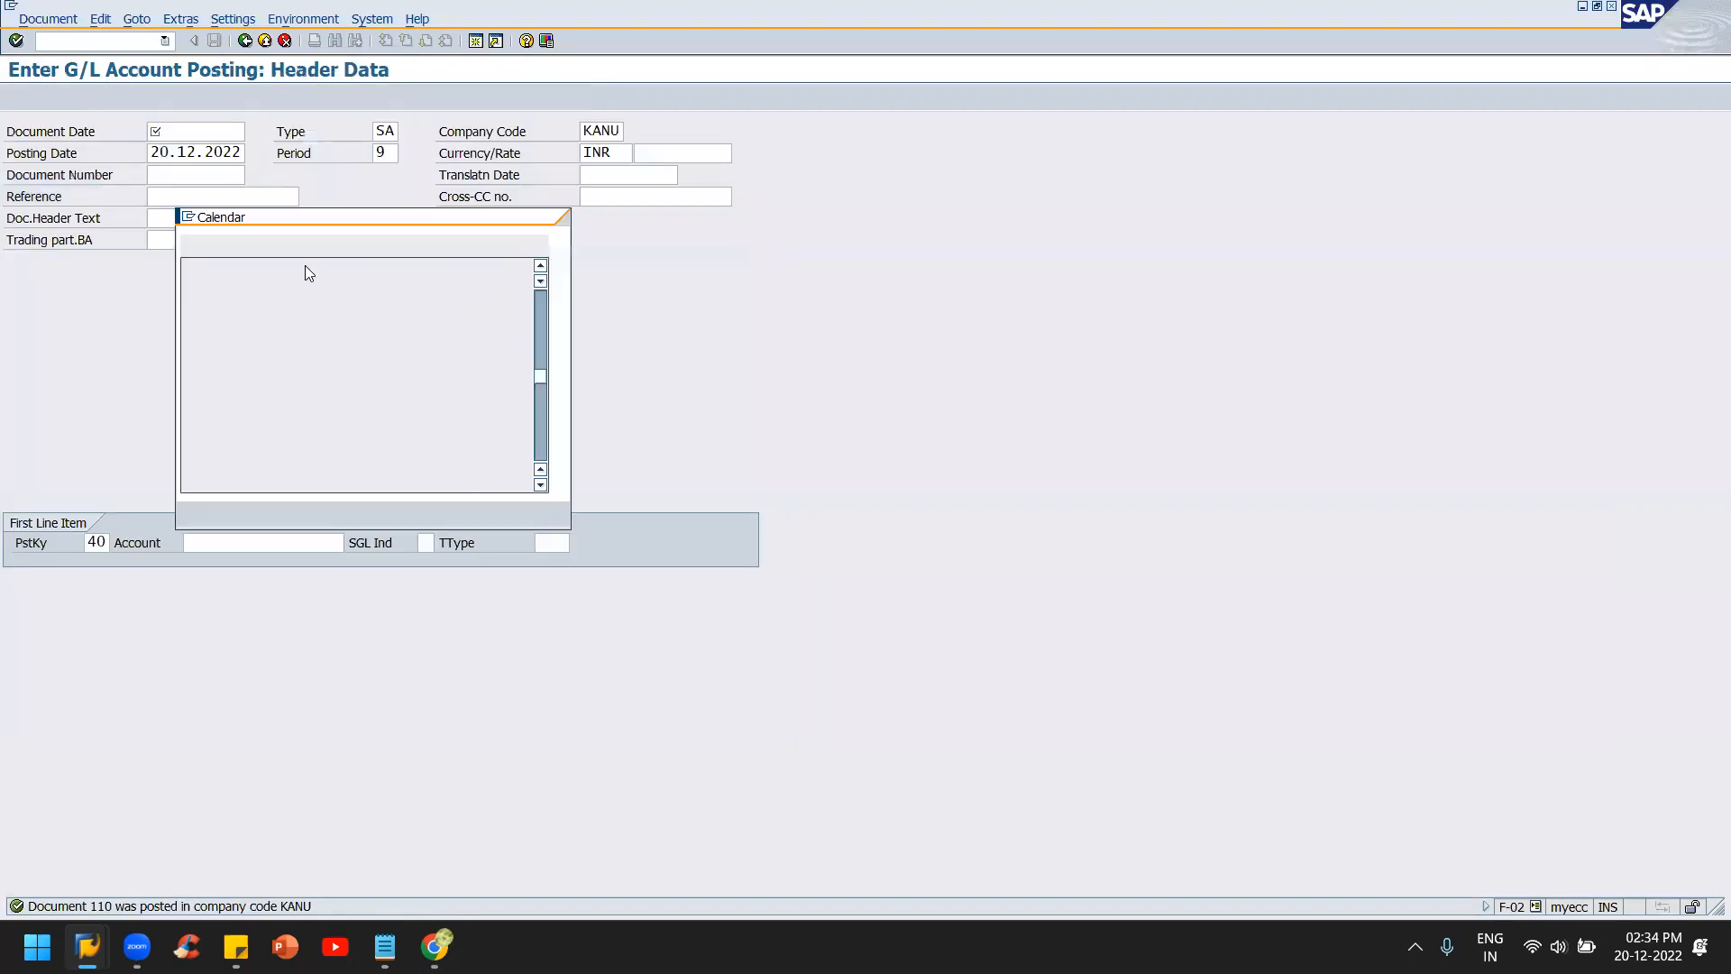
key(Return)
click(252, 543)
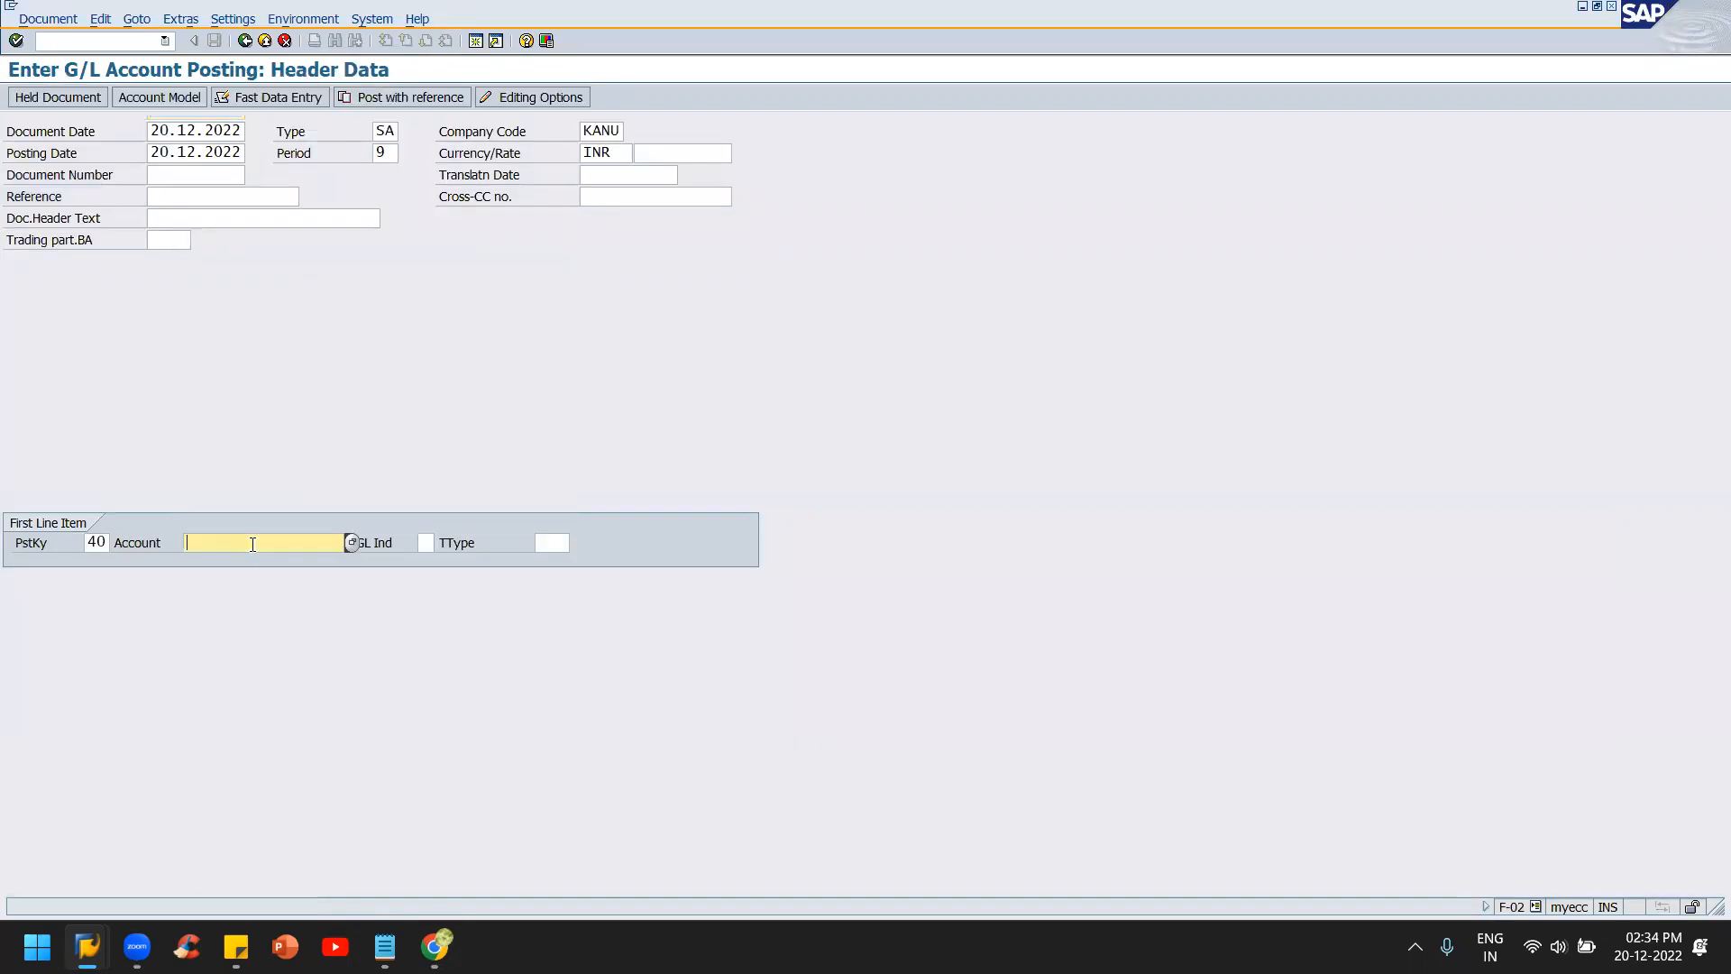
click(352, 542)
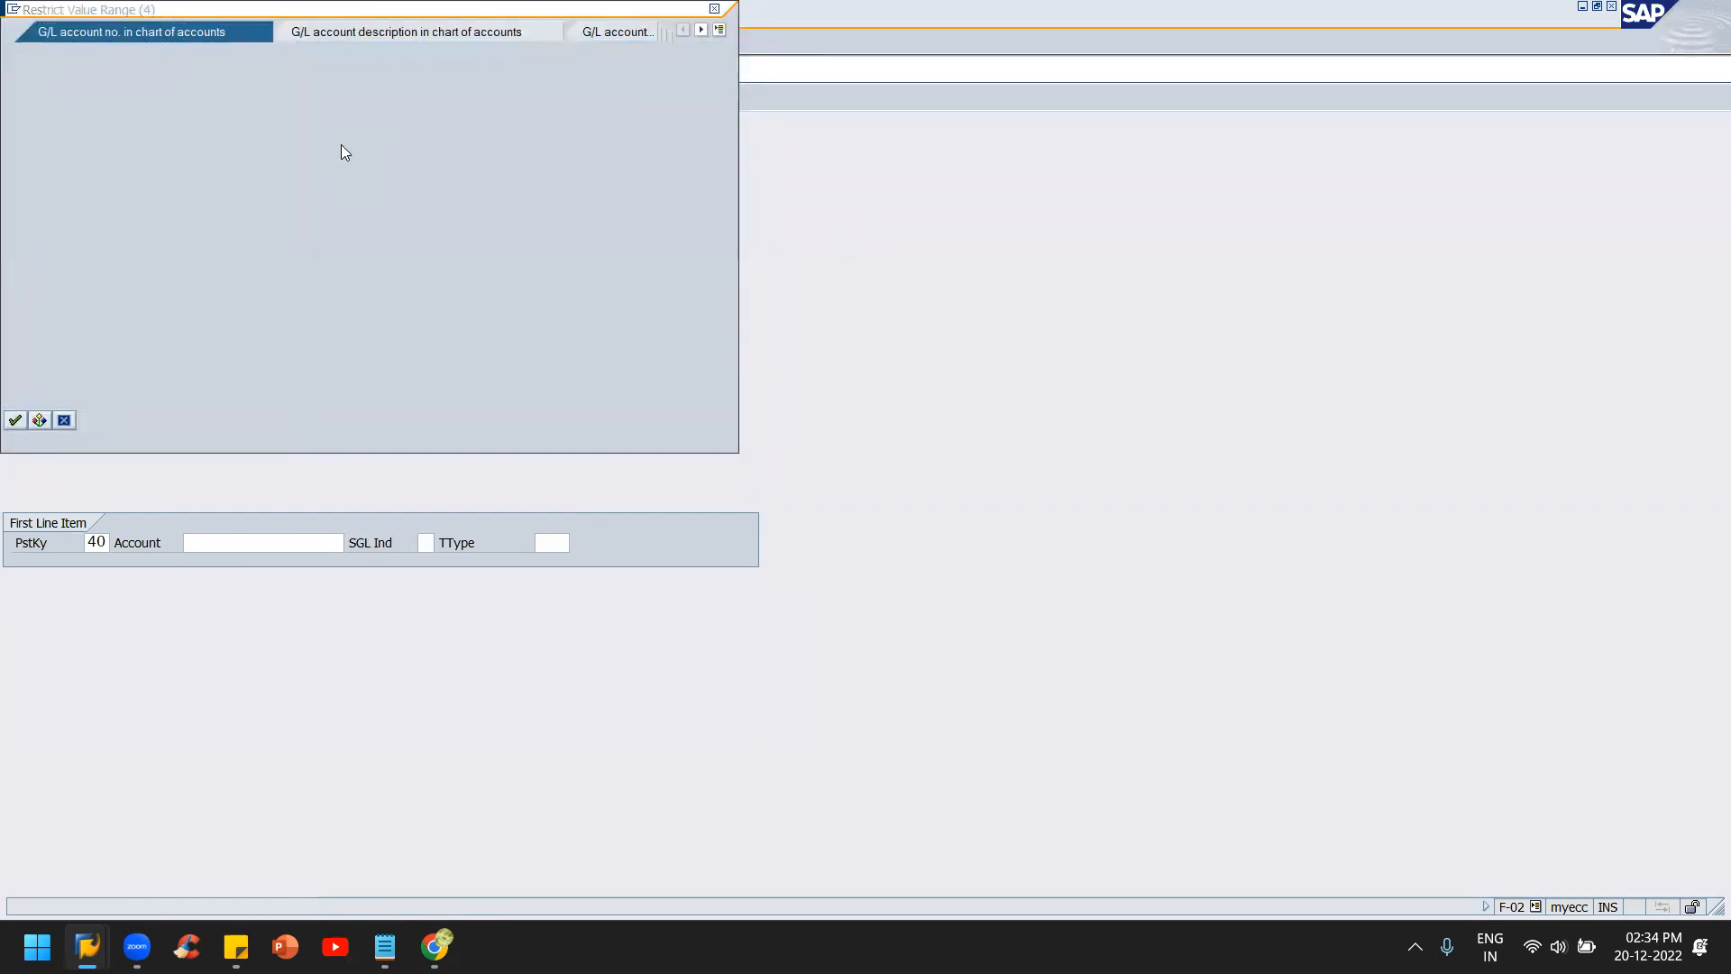
key(Return)
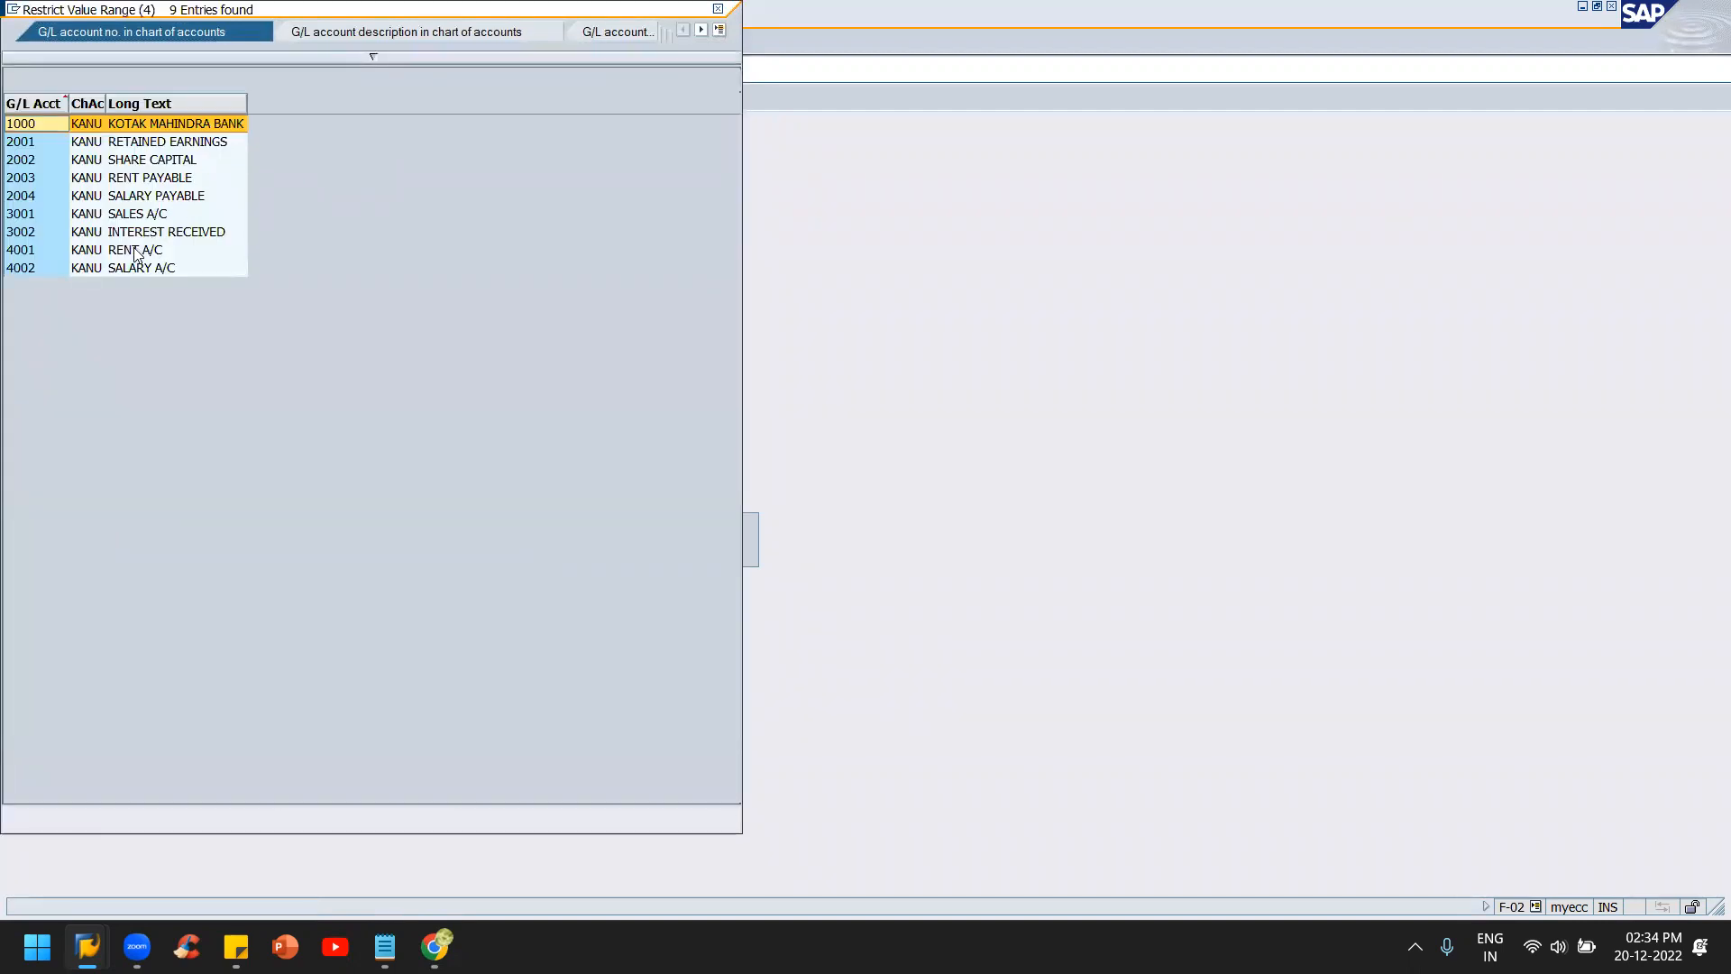
double_click(135, 250)
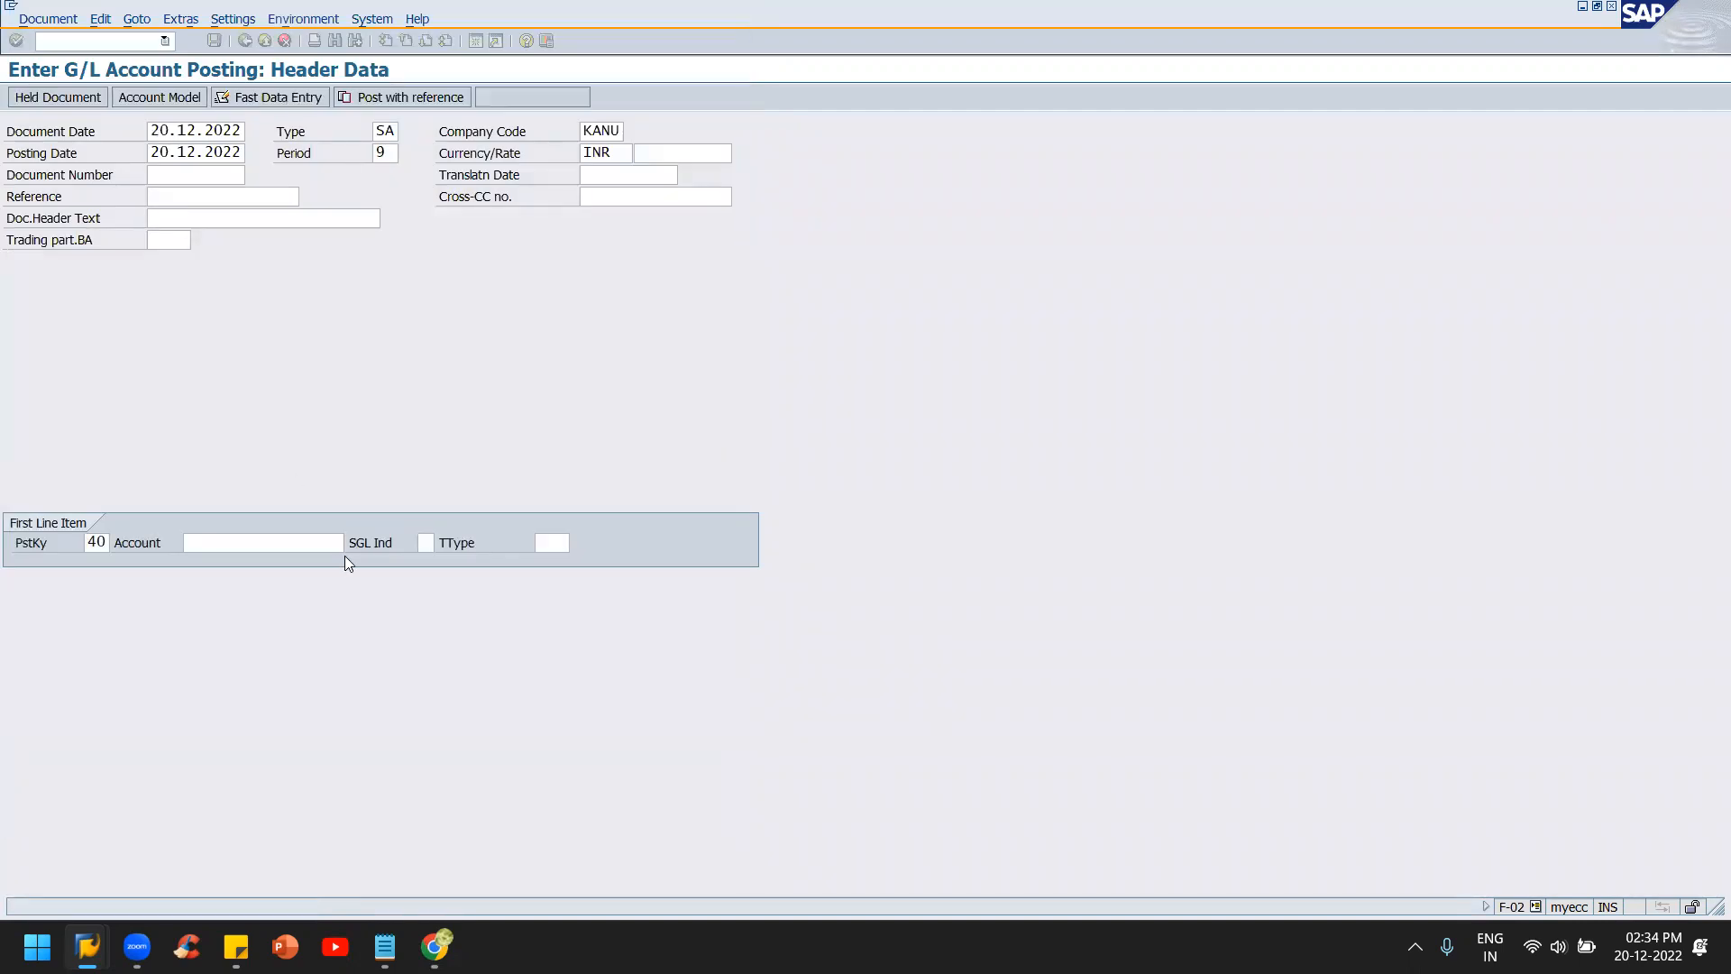
- Look up account 4002 (Salary A/C) for the first line item with posting key 40 and proceed to its item entry
click(354, 542)
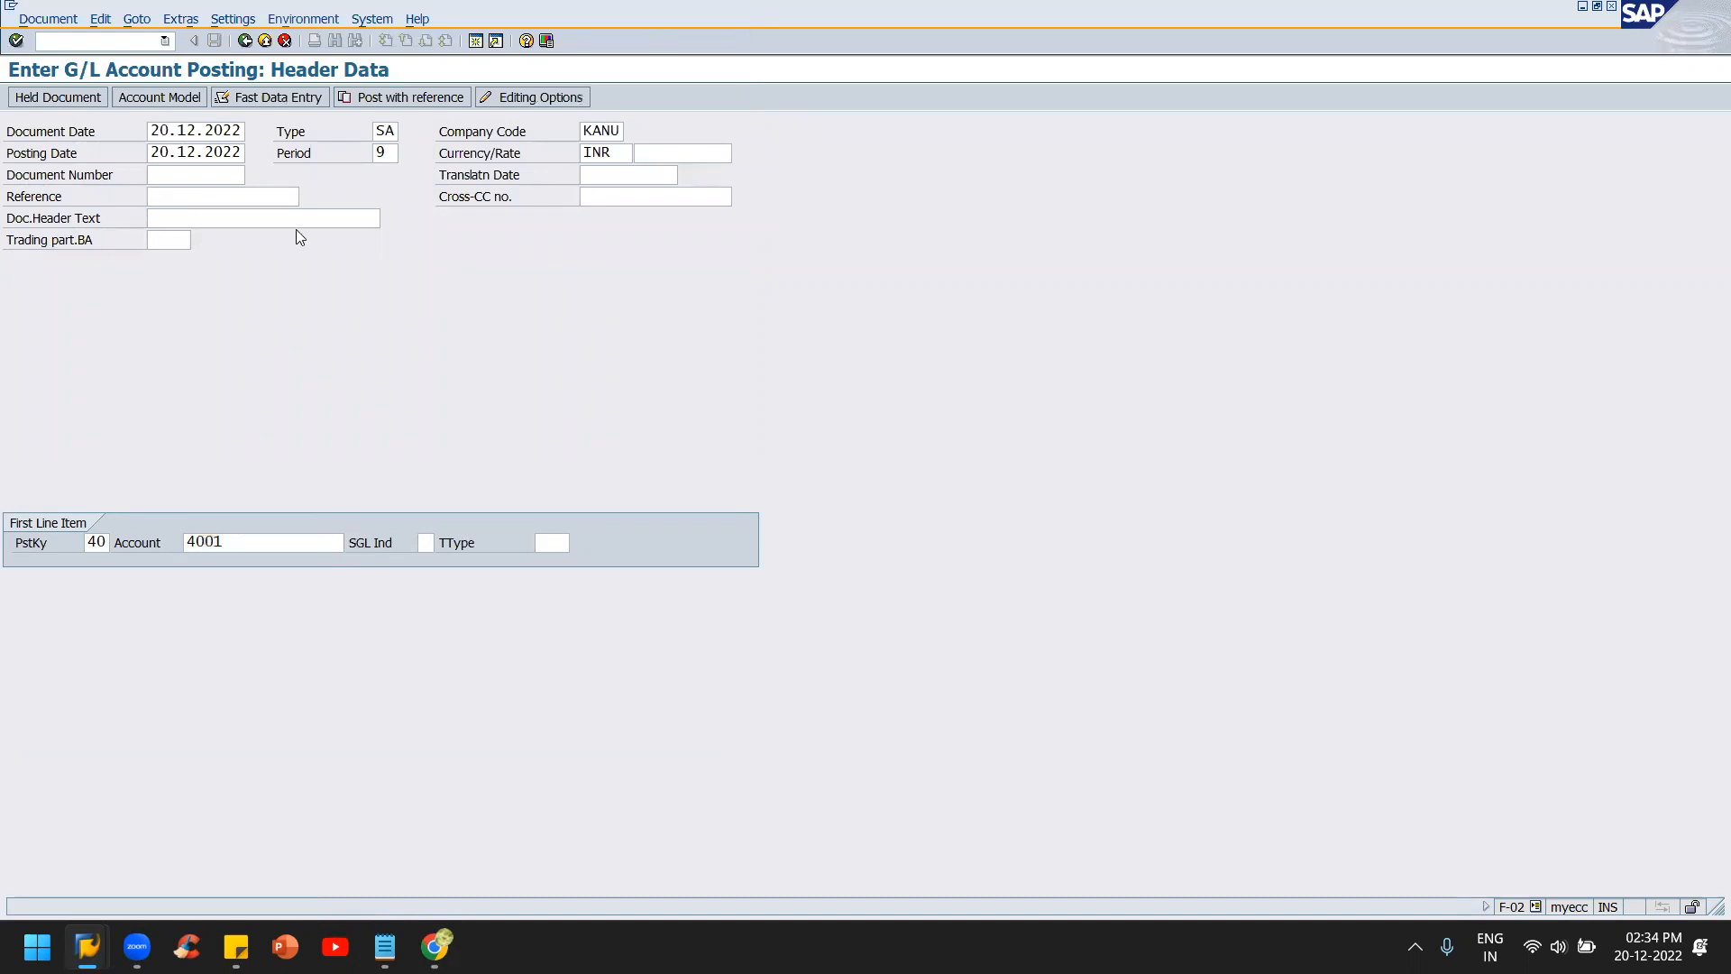
key(BackSpace)
key(Return)
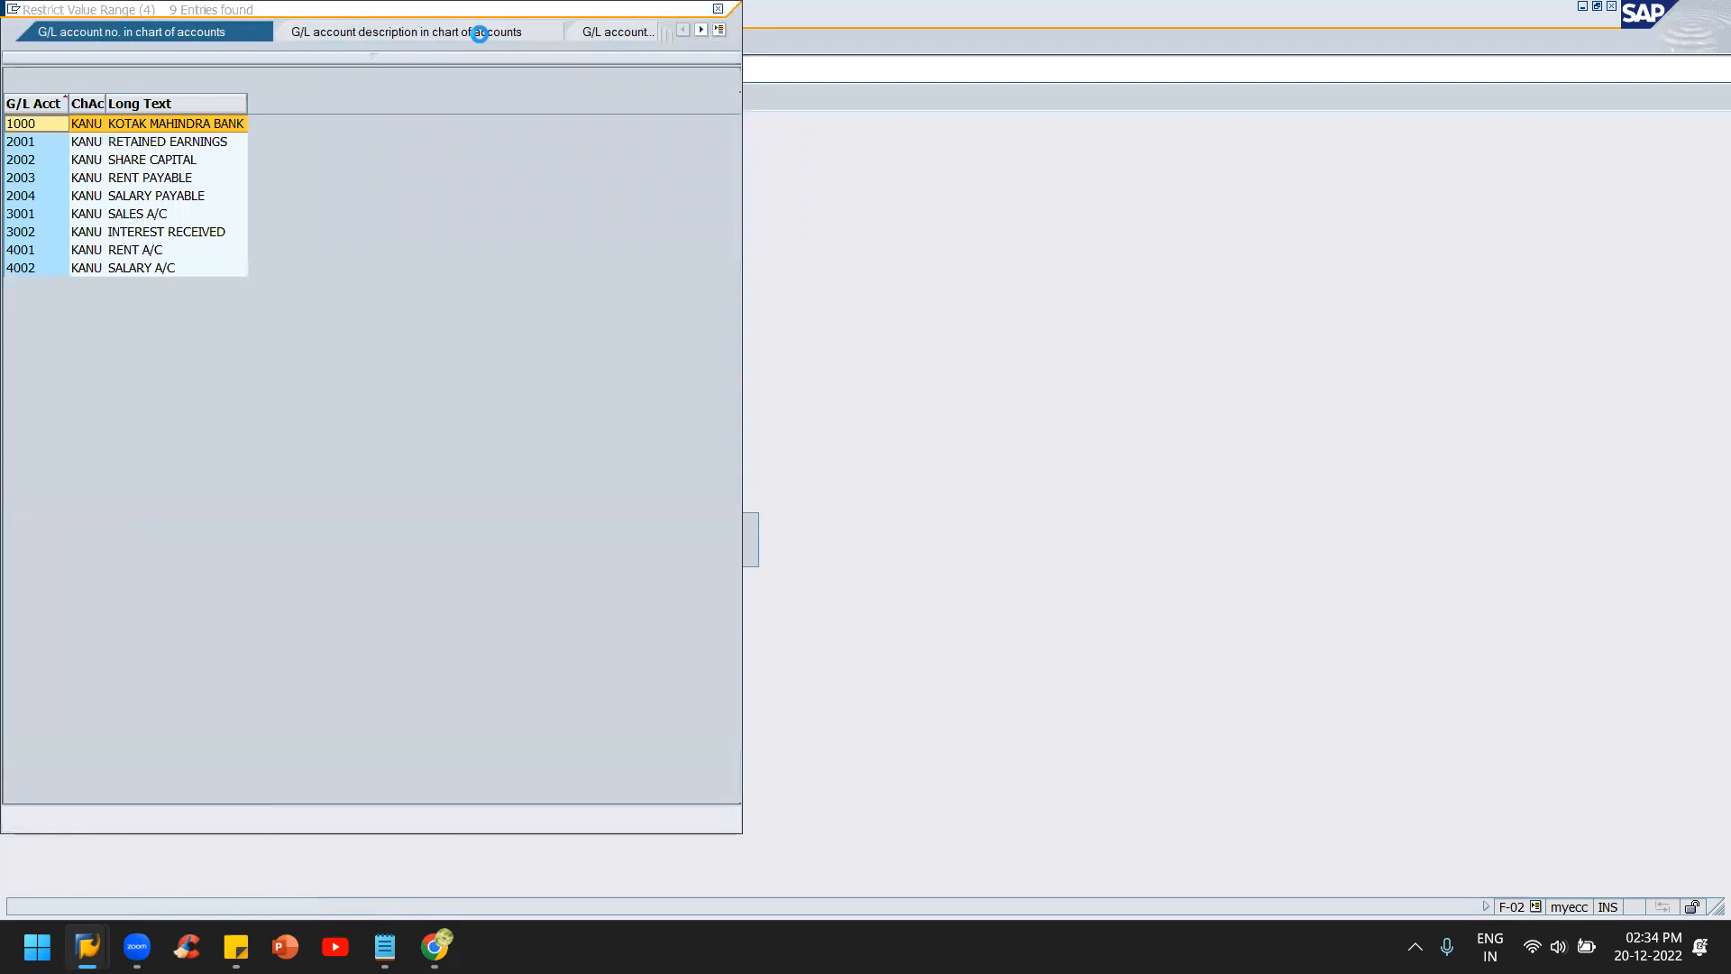
double_click(138, 272)
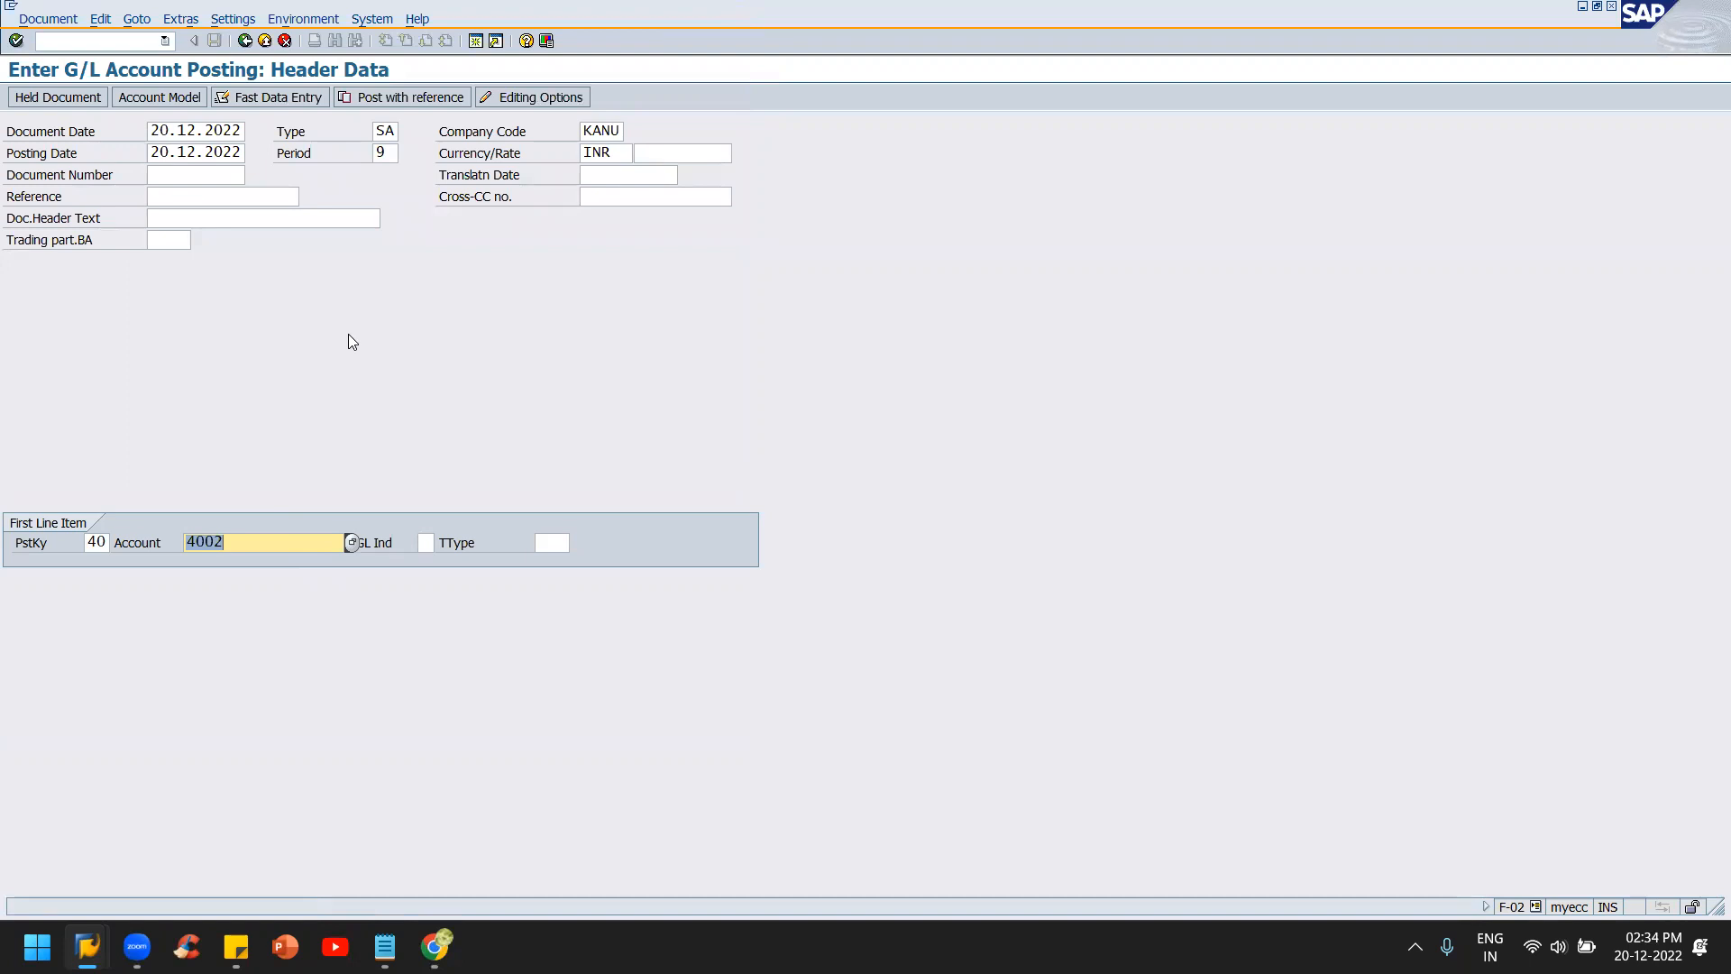
key(Return)
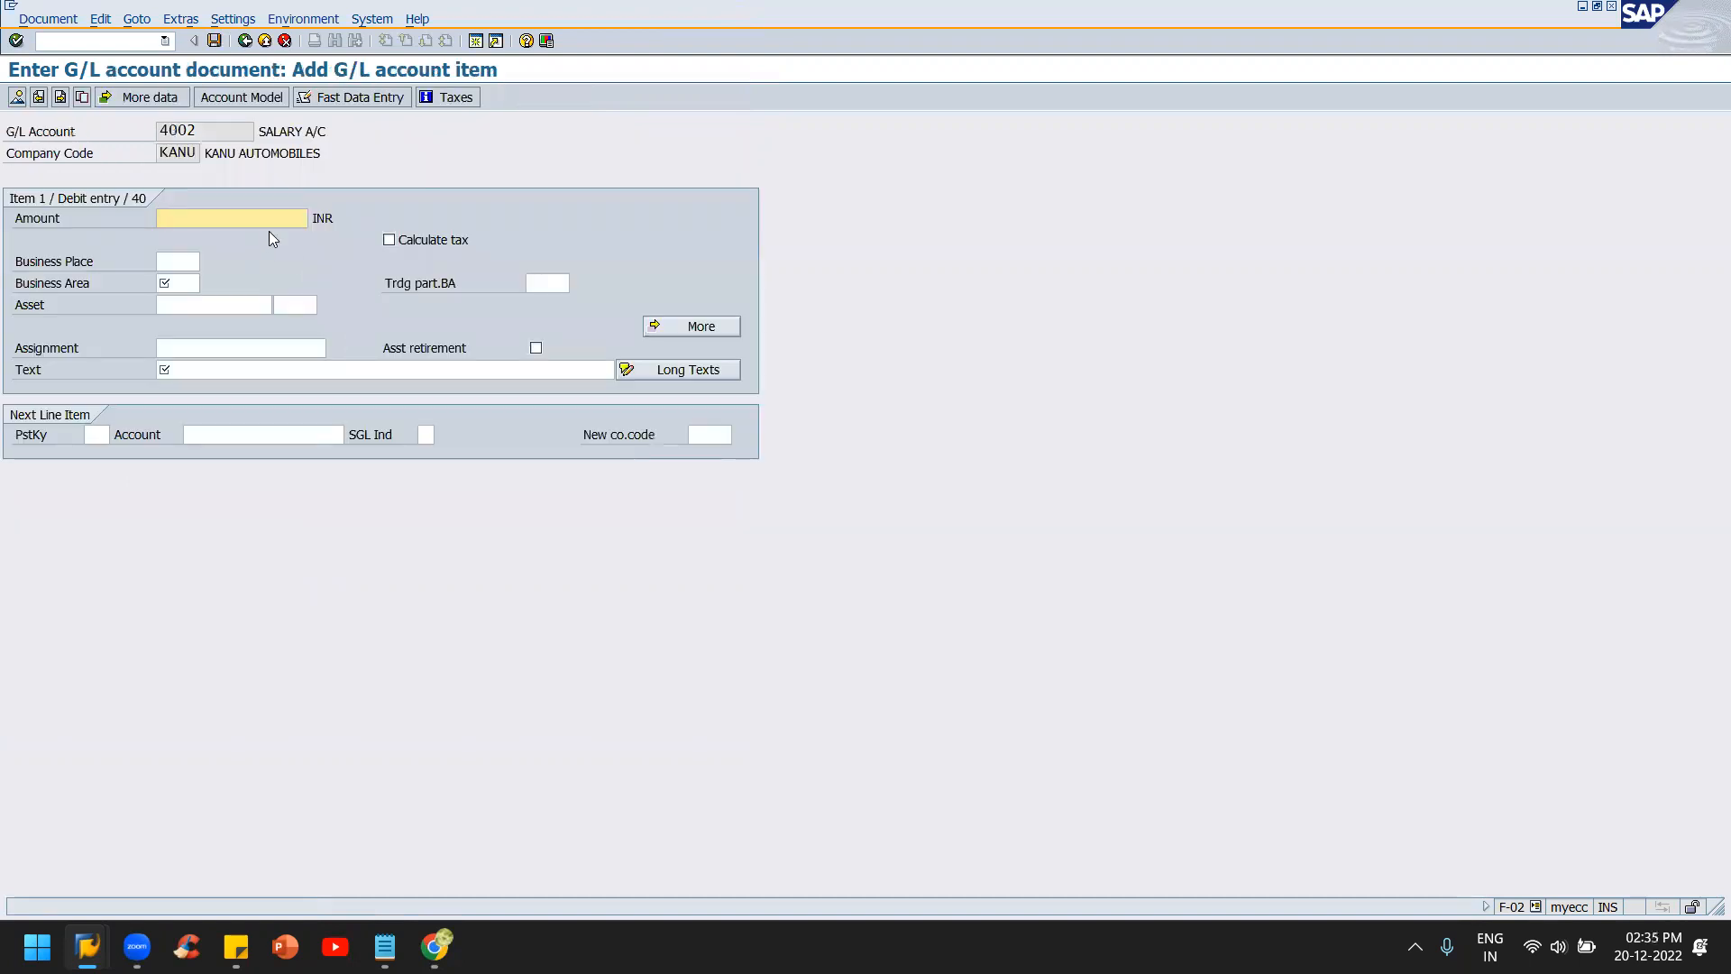
- Enter amount 30000, business area KAHY and the text "Being Salary payable" for the debit item on account 4002
text(30000)
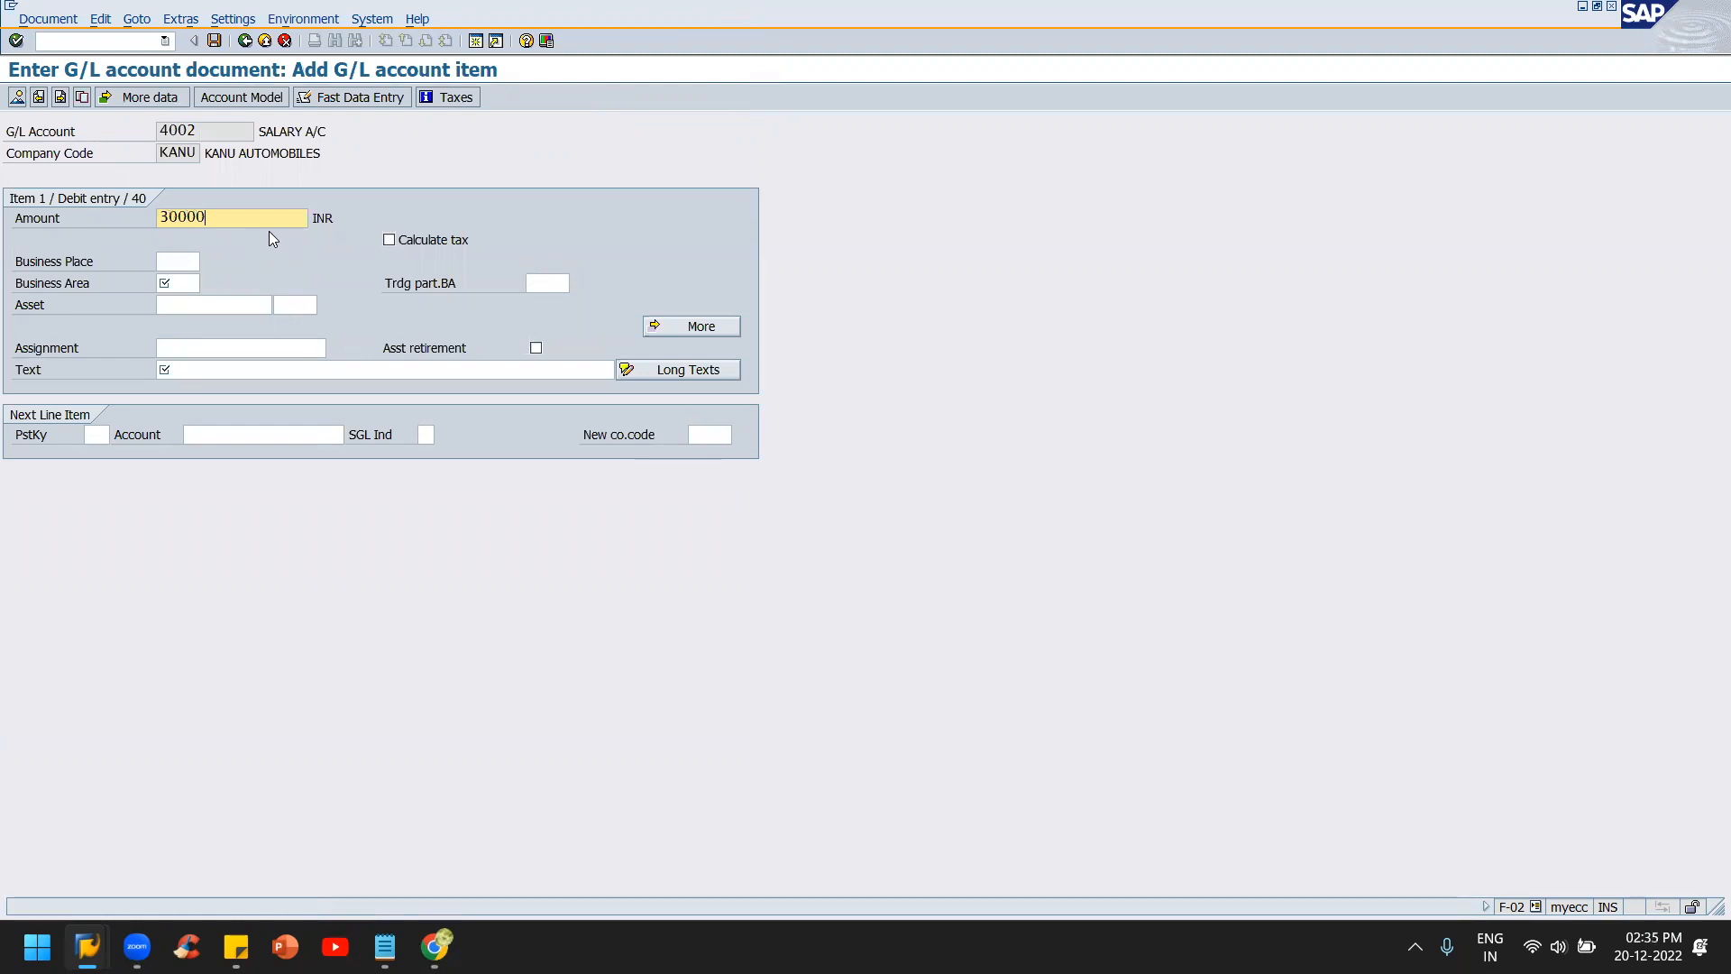
click(180, 283)
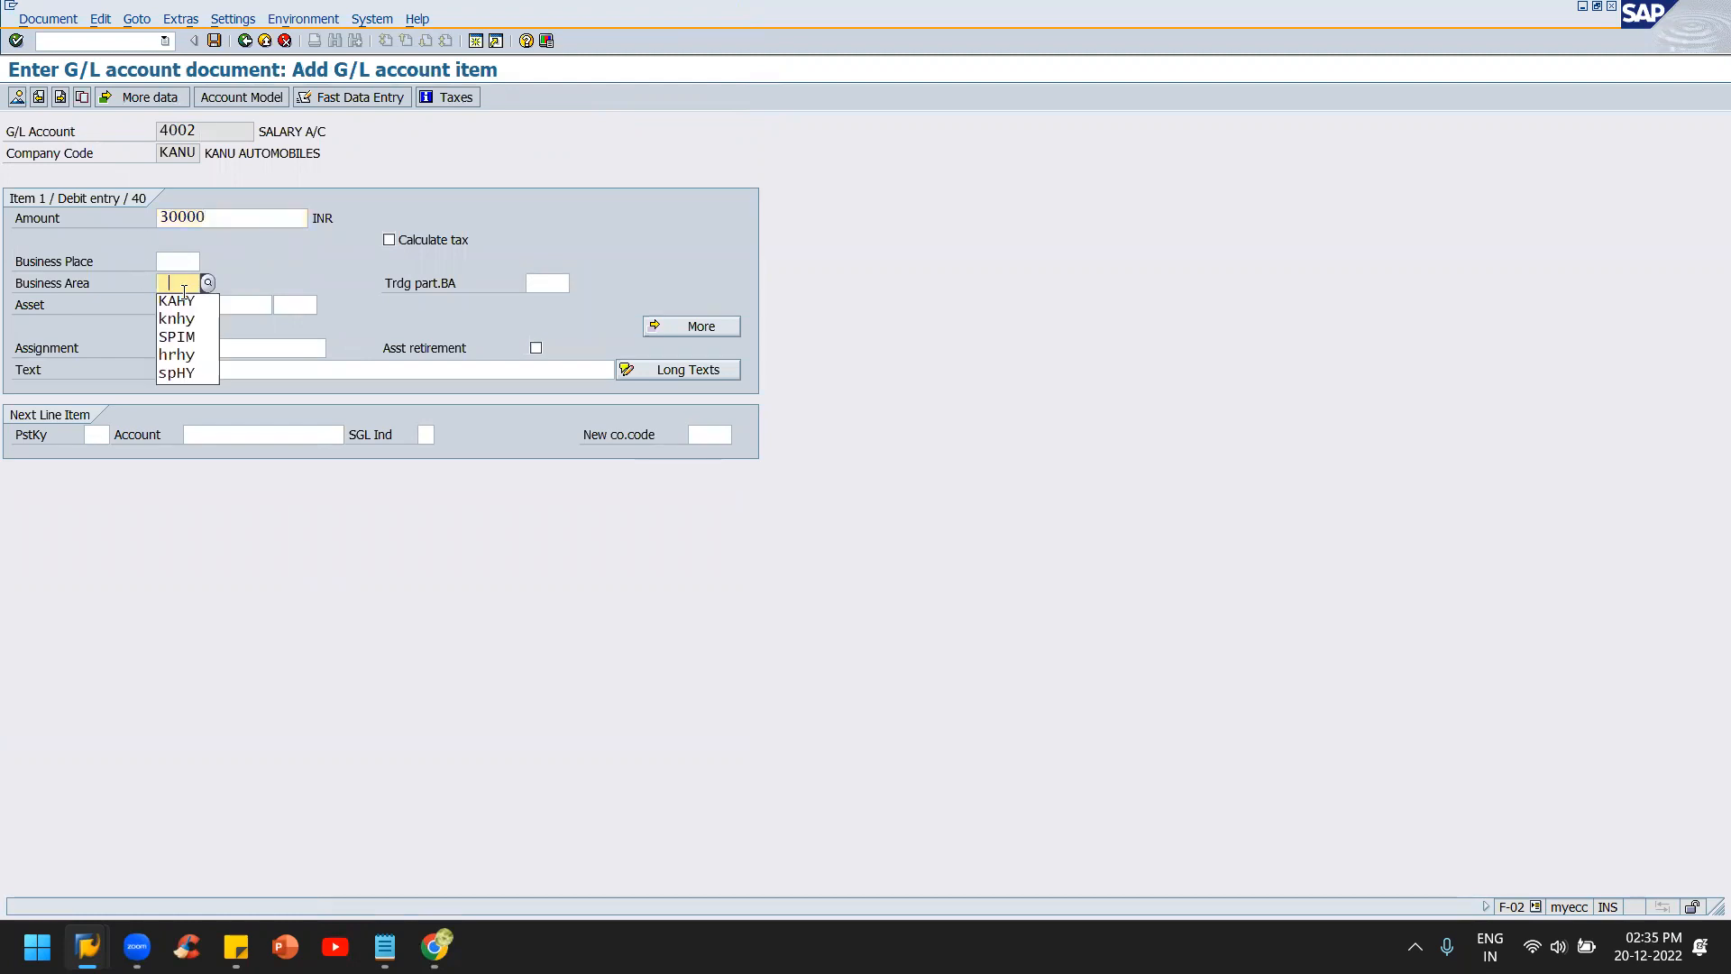
click(183, 303)
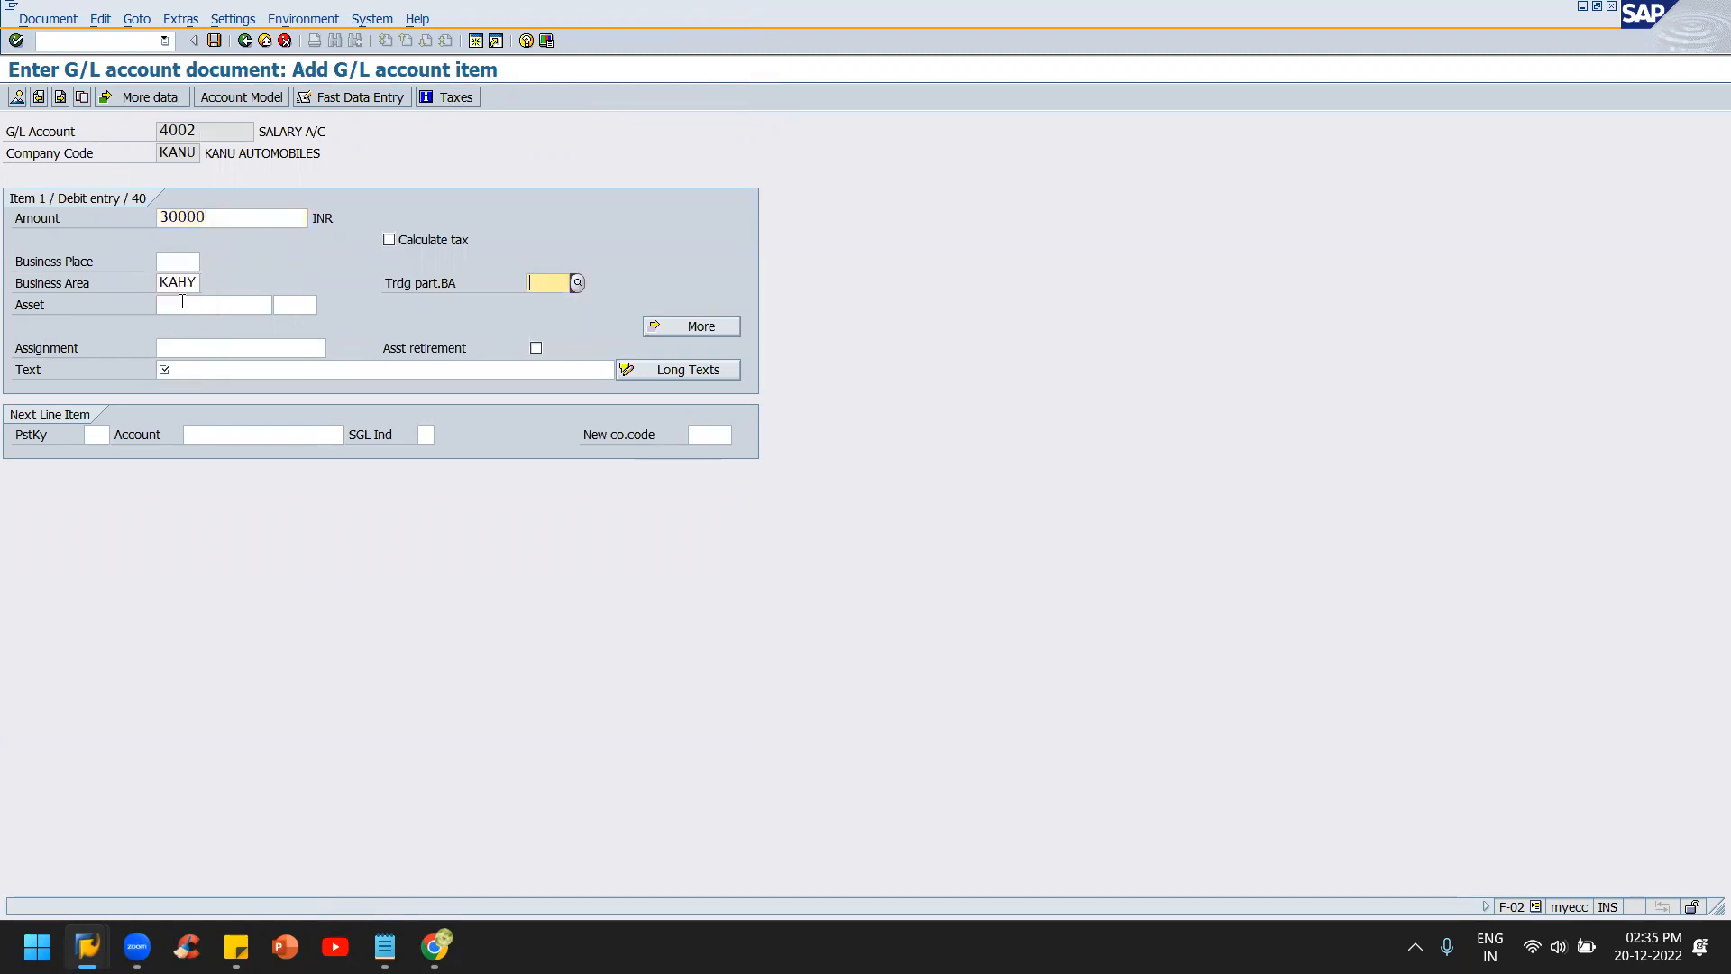
click(180, 372)
click(216, 413)
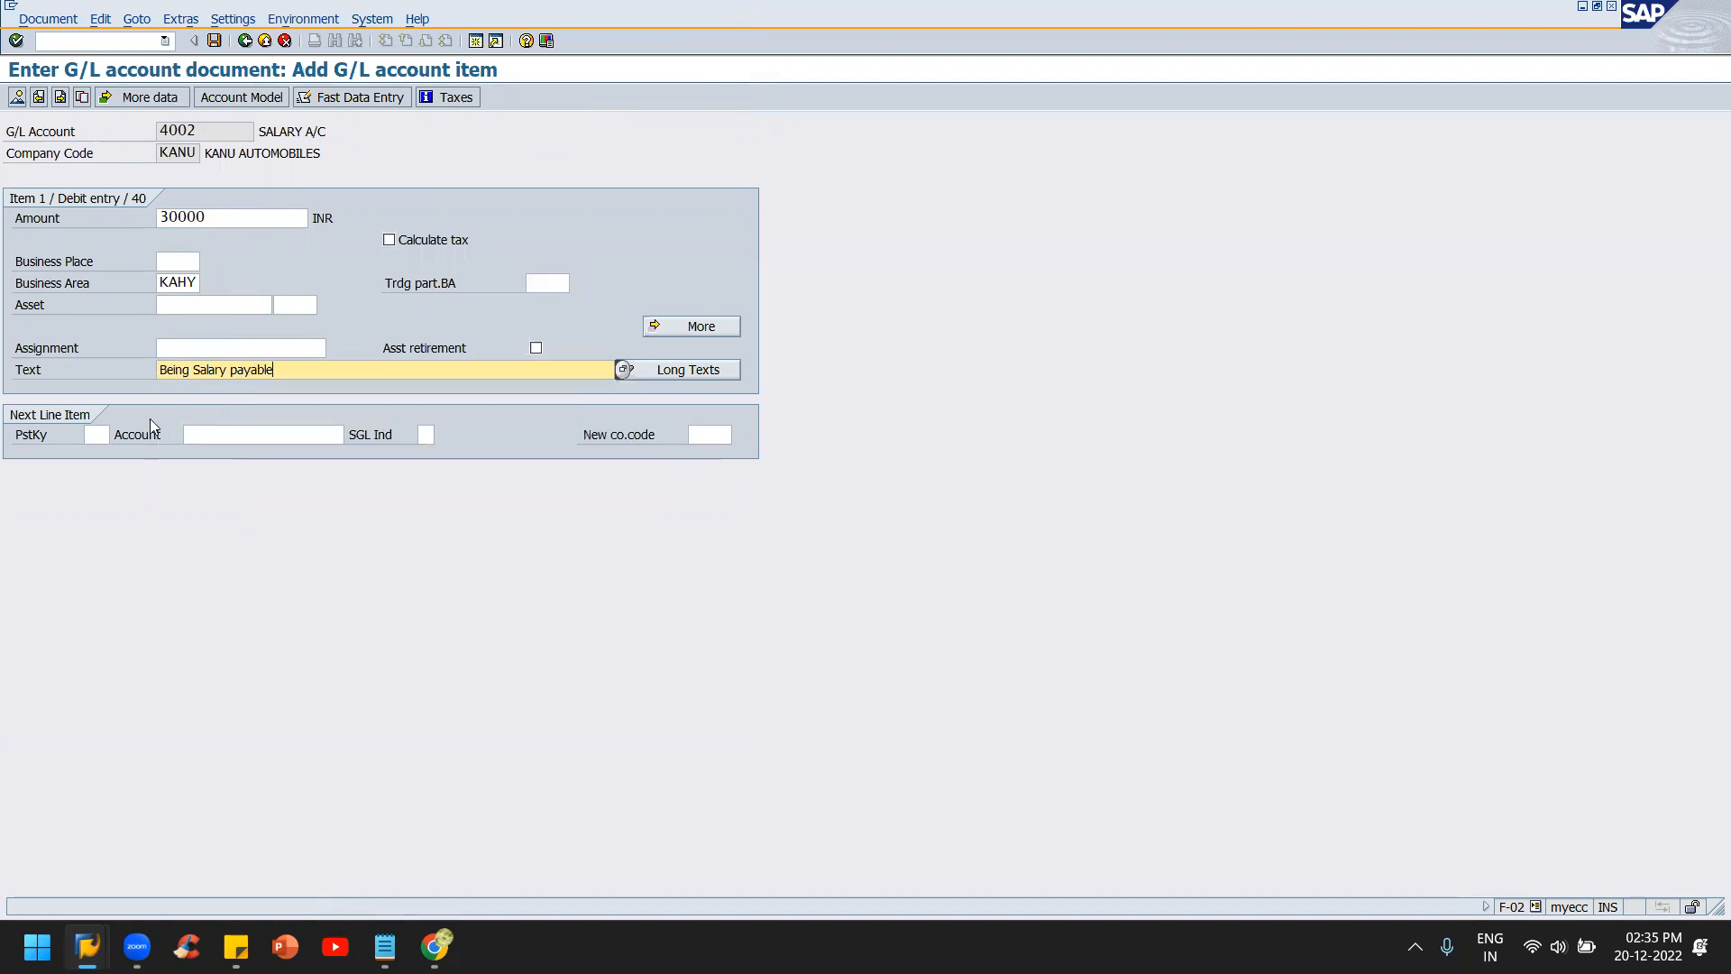
- Set the next line item to posting key 50 and account 2004 (Salary Payable), and proceed to its item entry
click(97, 432)
text(50)
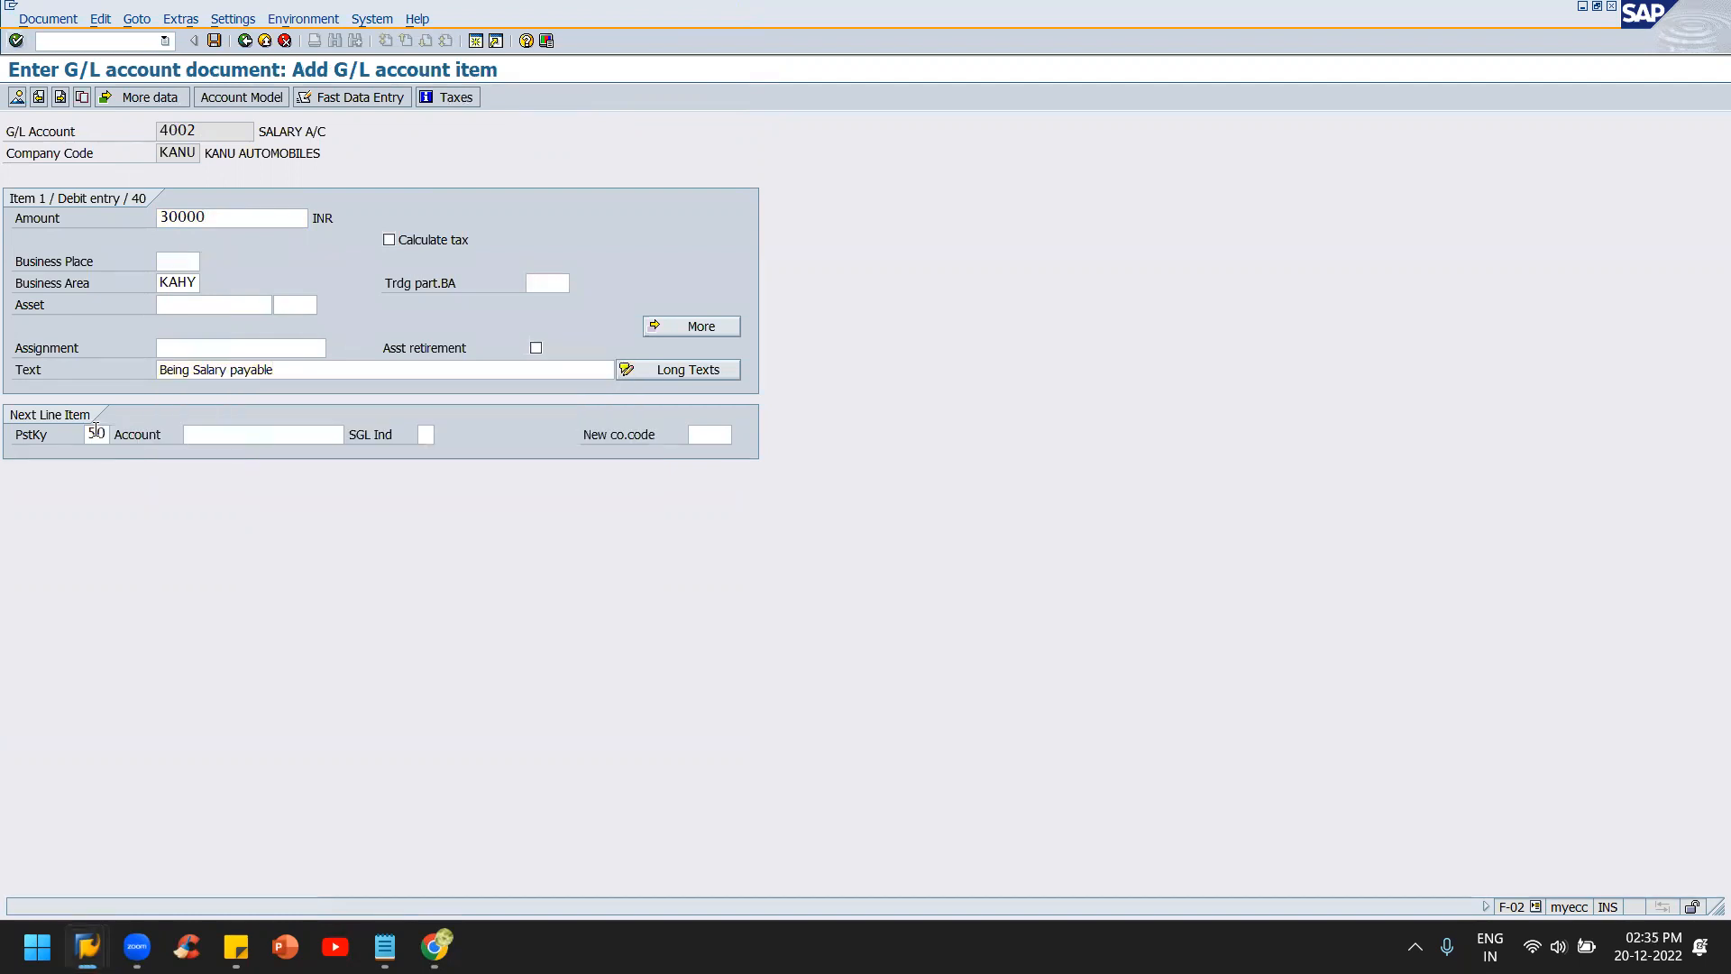
click(223, 434)
click(213, 434)
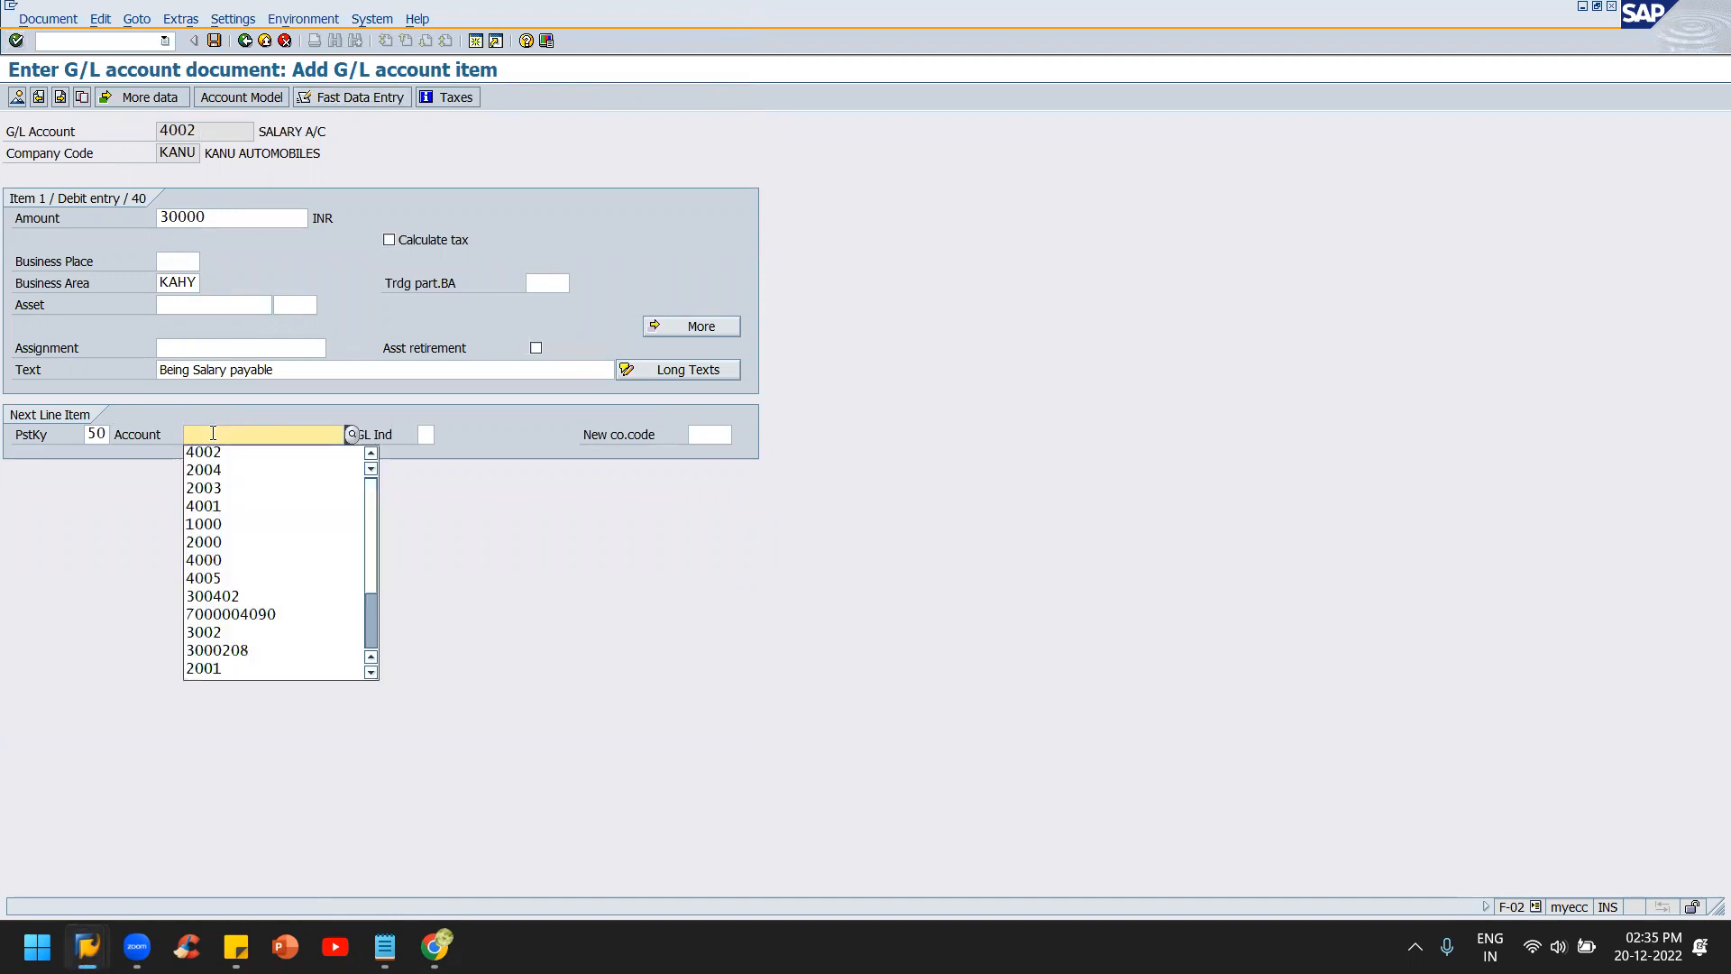
click(217, 472)
key(Return)
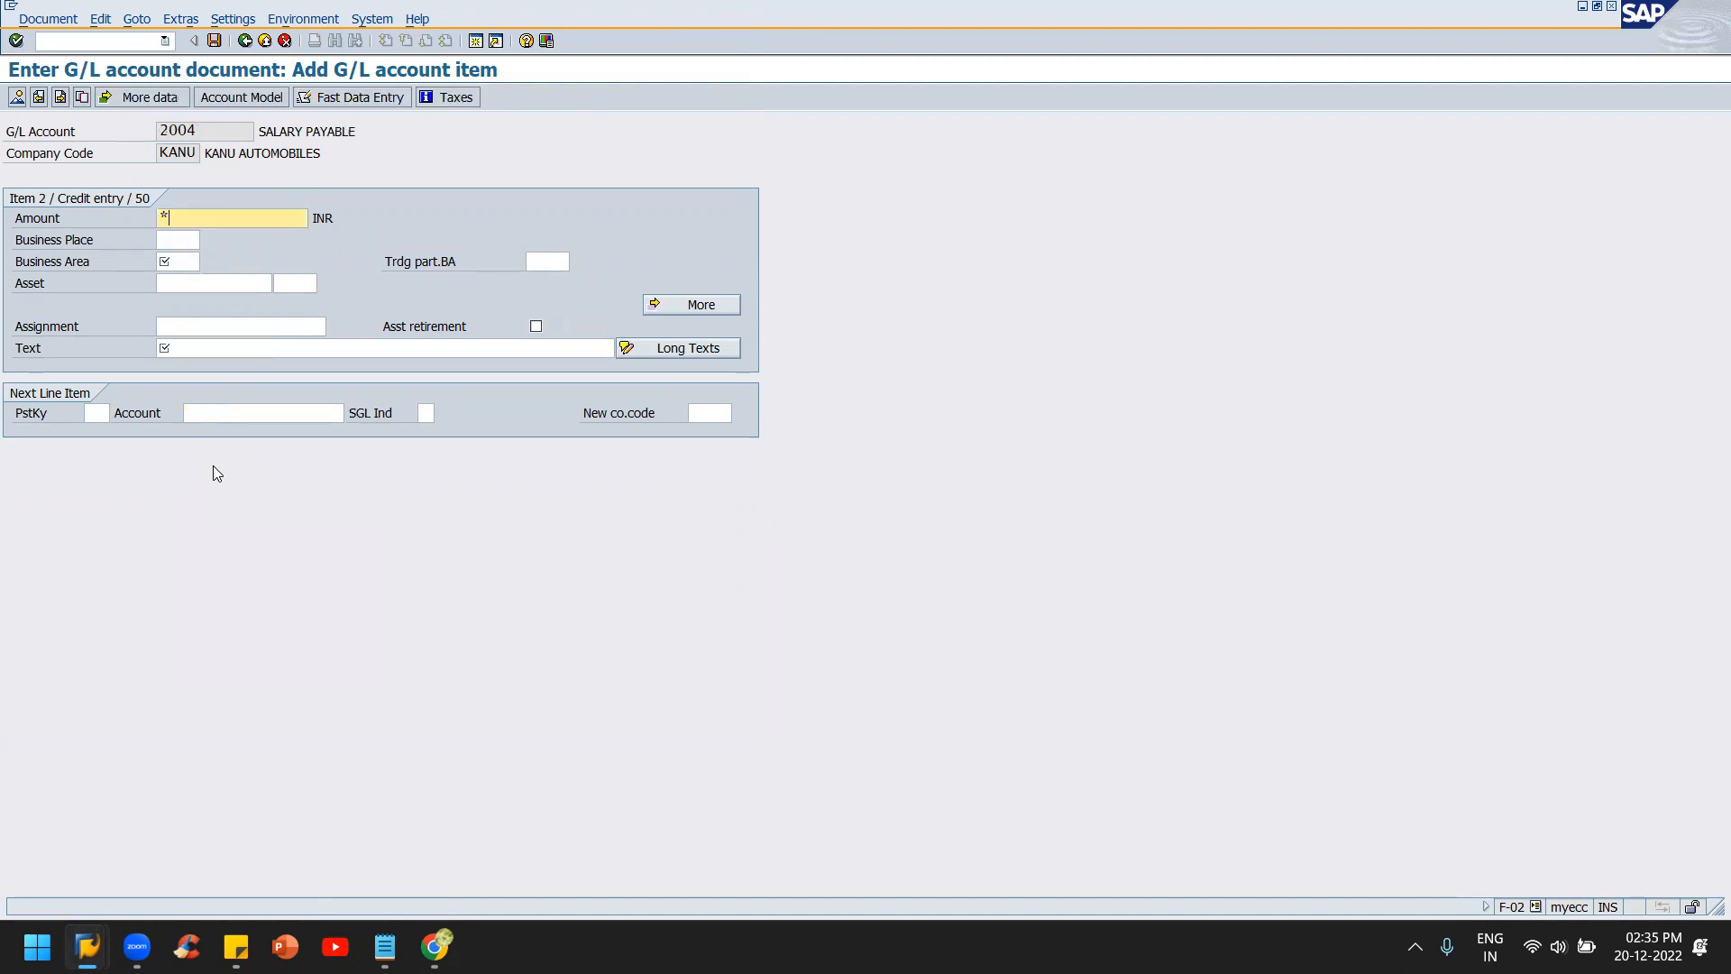
- Enter business area KAHY and the text "Being Salary payable" for the credit item on account 2004, and simulate the document
click(189, 262)
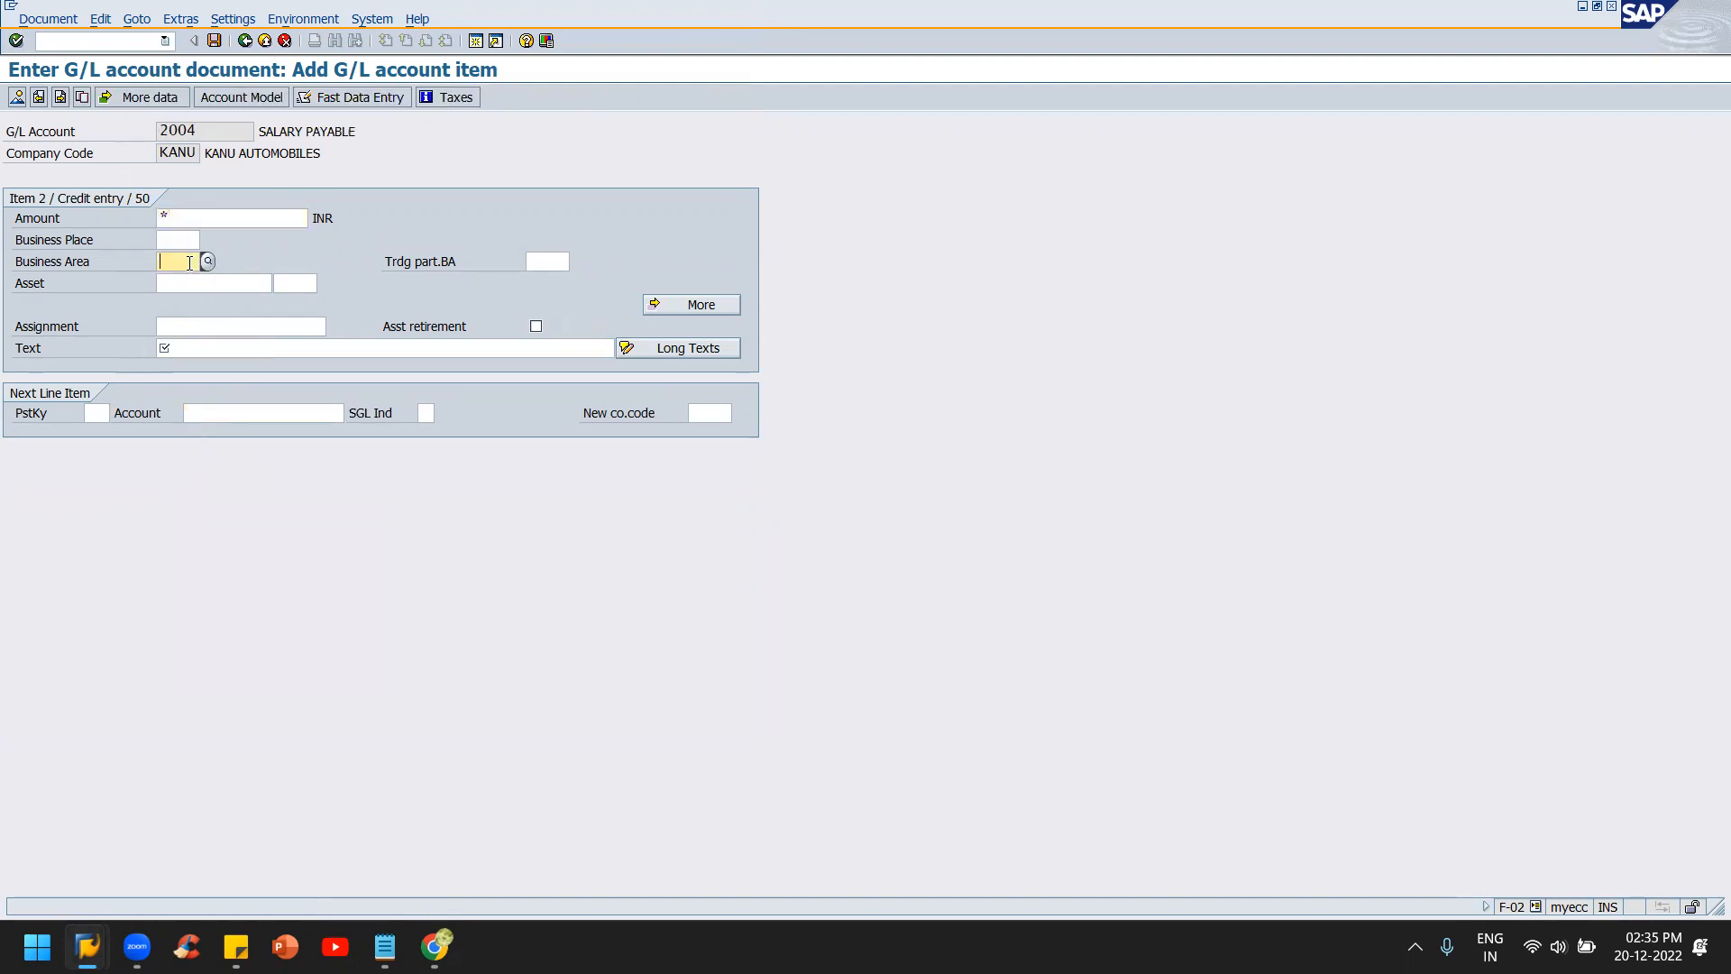
text(kahy)
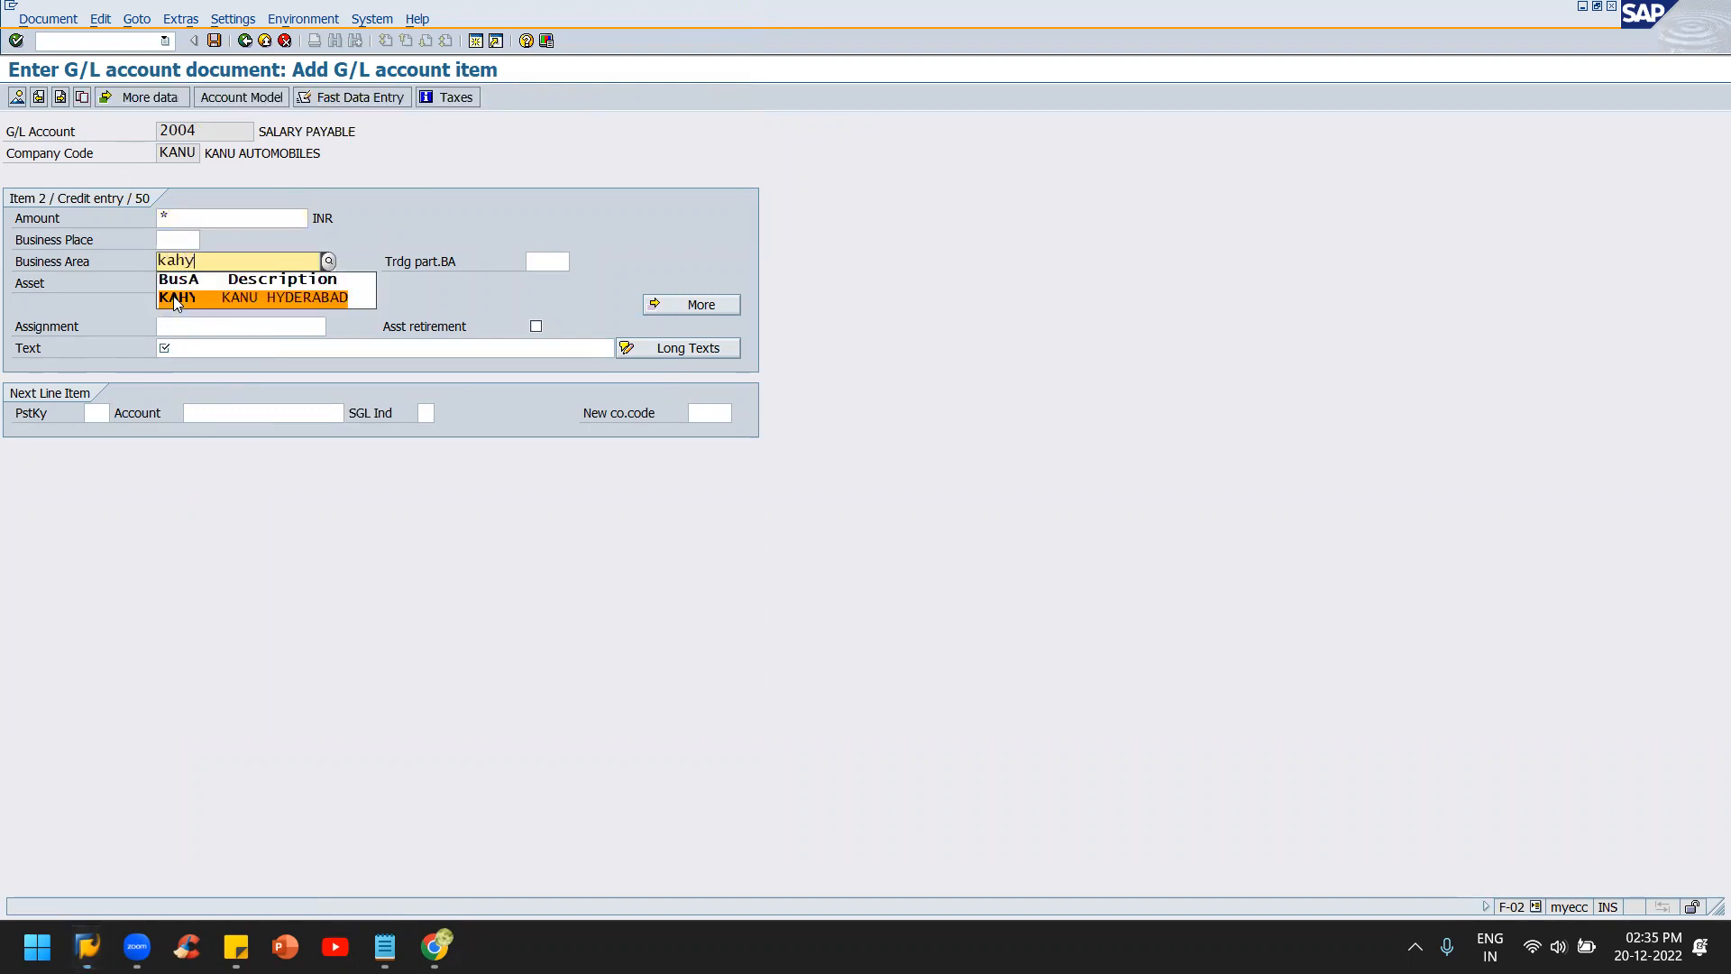
click(191, 347)
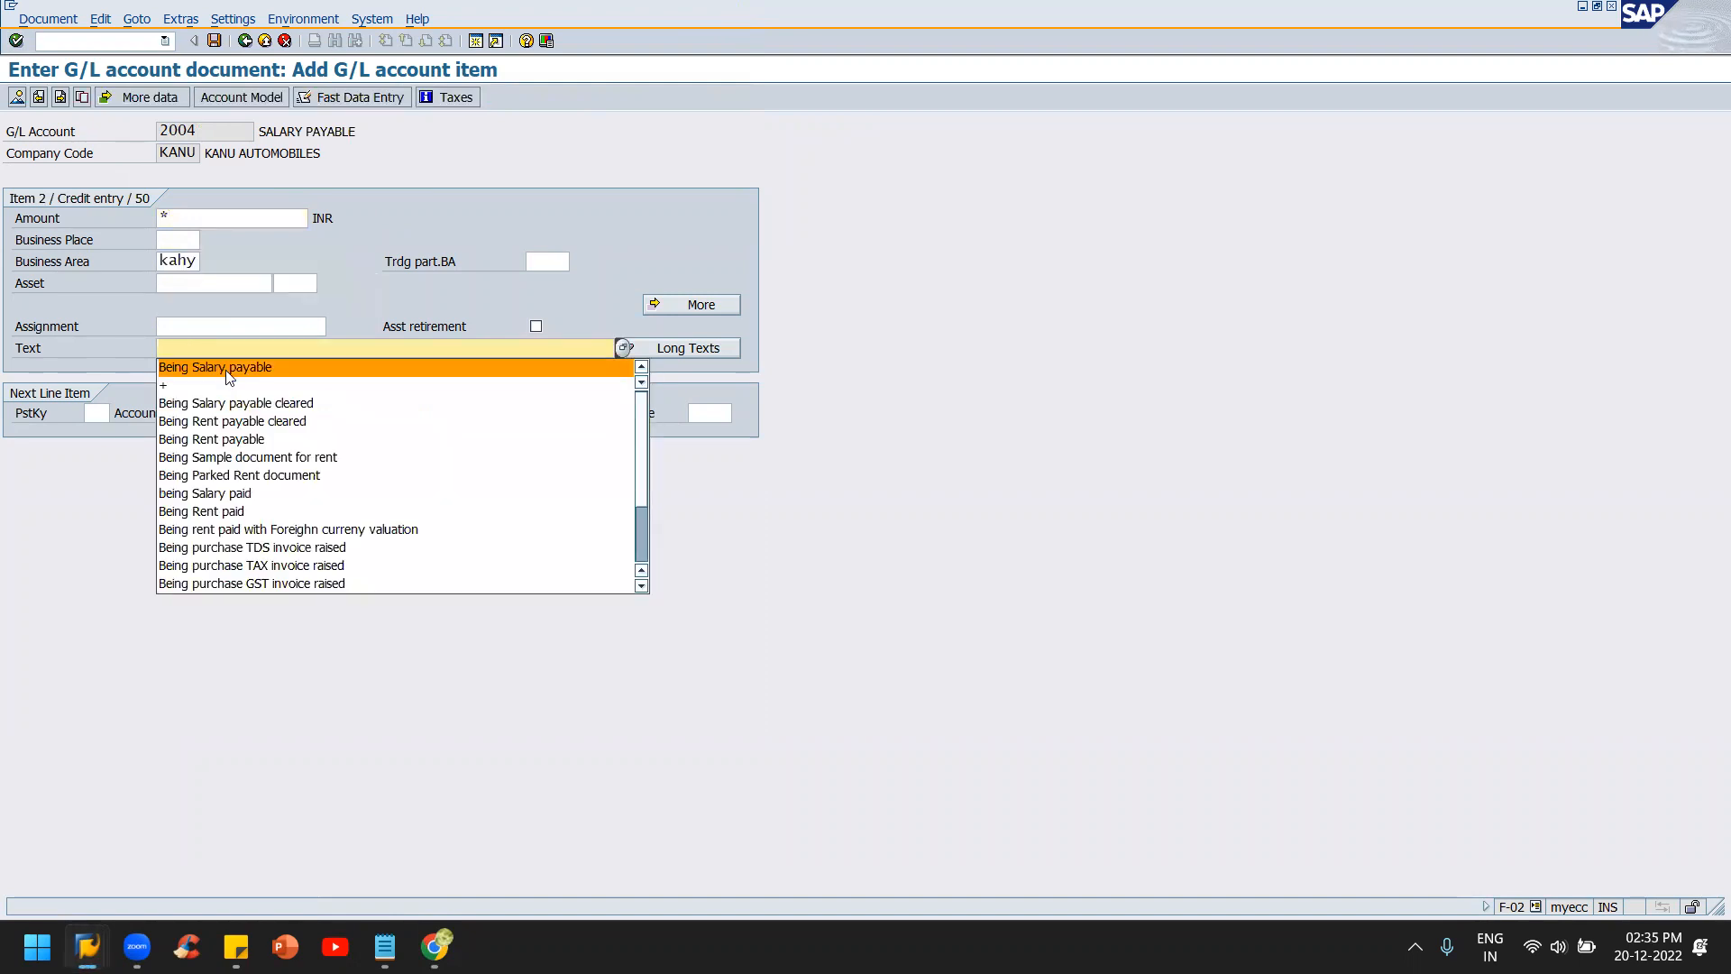
click(229, 377)
key(alt+d)
key(s)
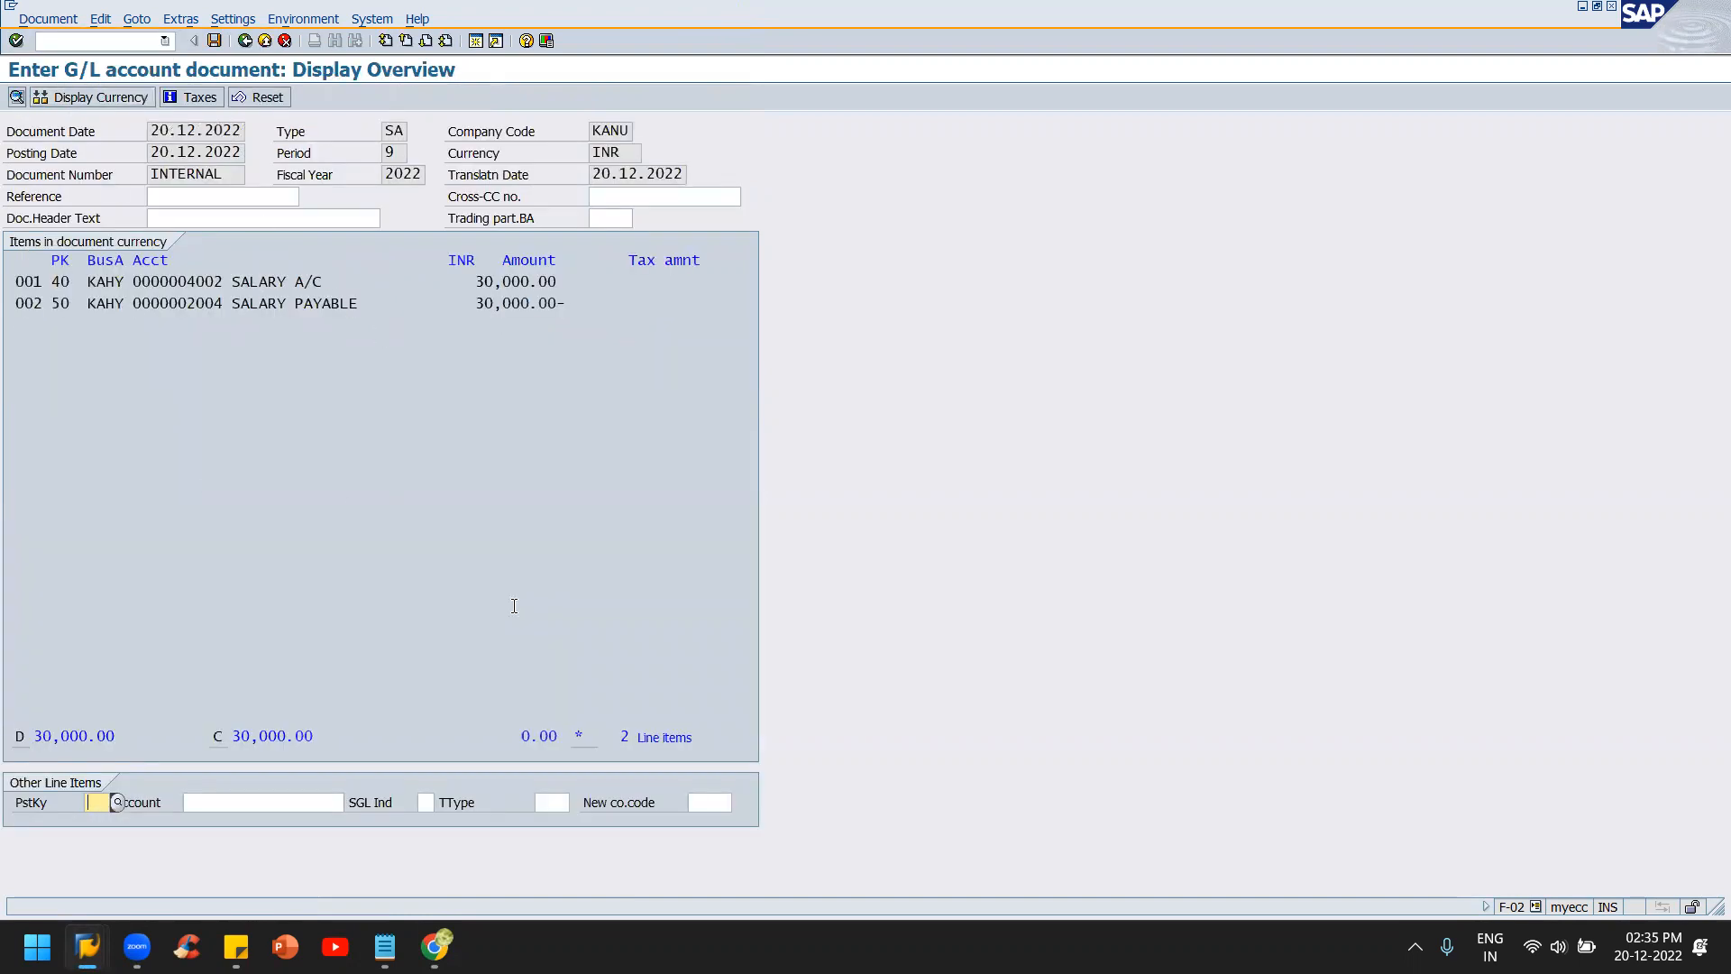
- Post the simulated 30,000 INR salary payable document
click(43, 18)
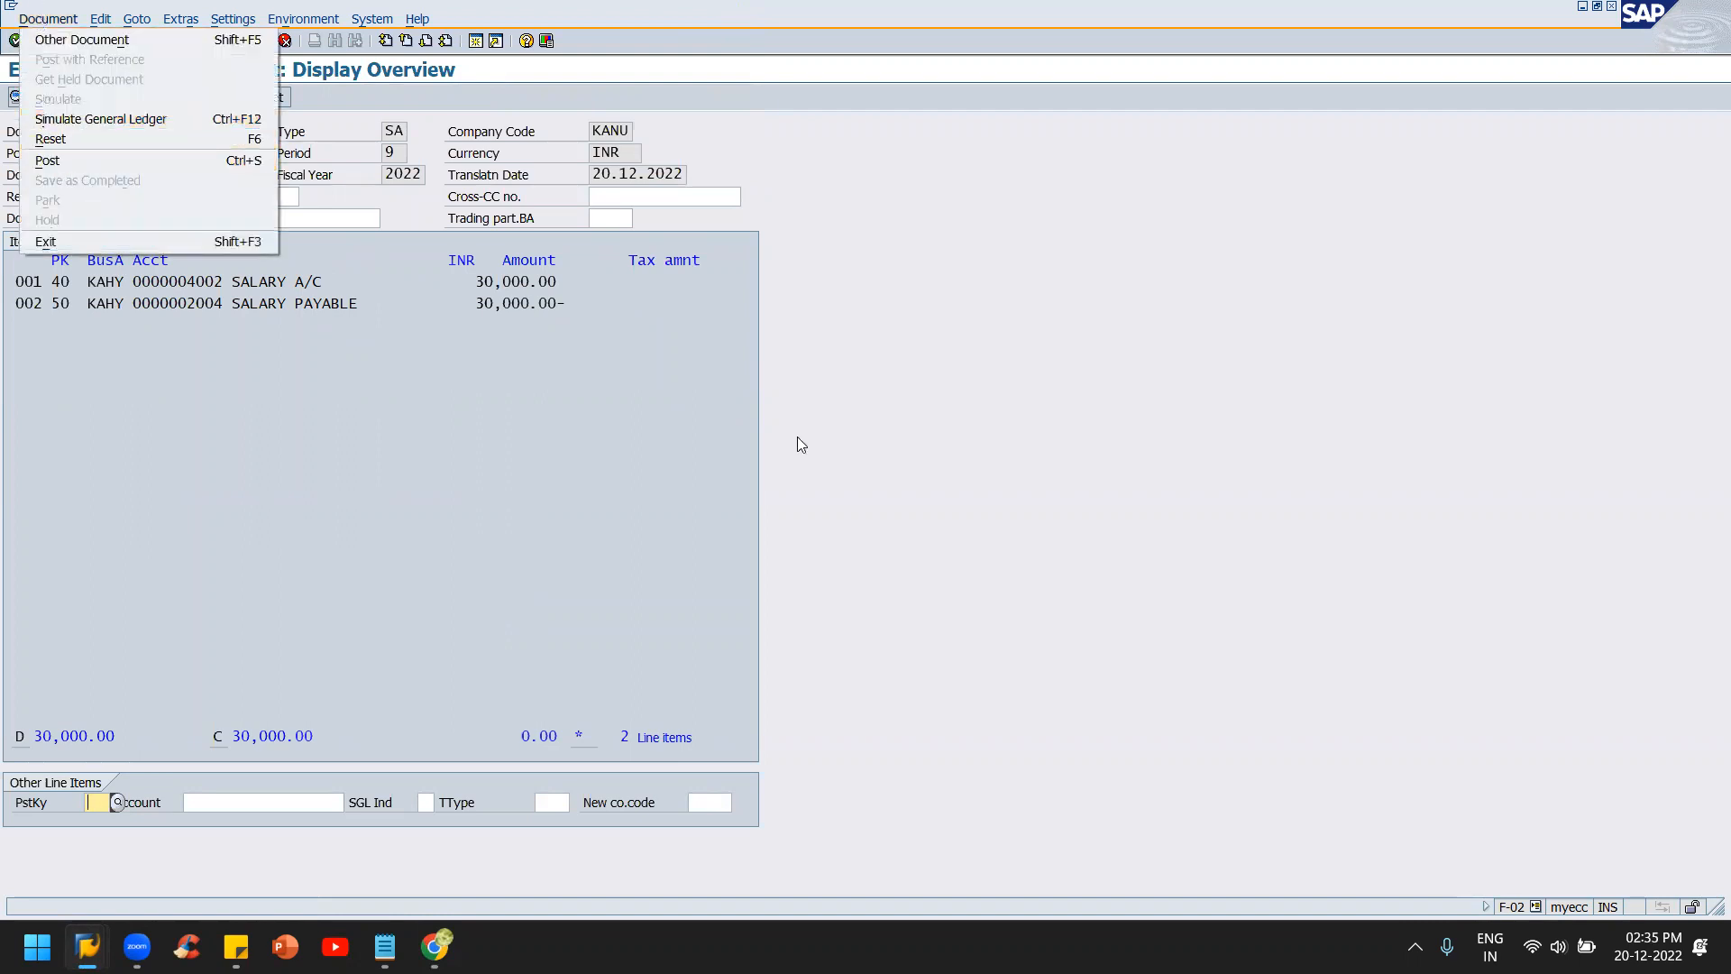
click(974, 477)
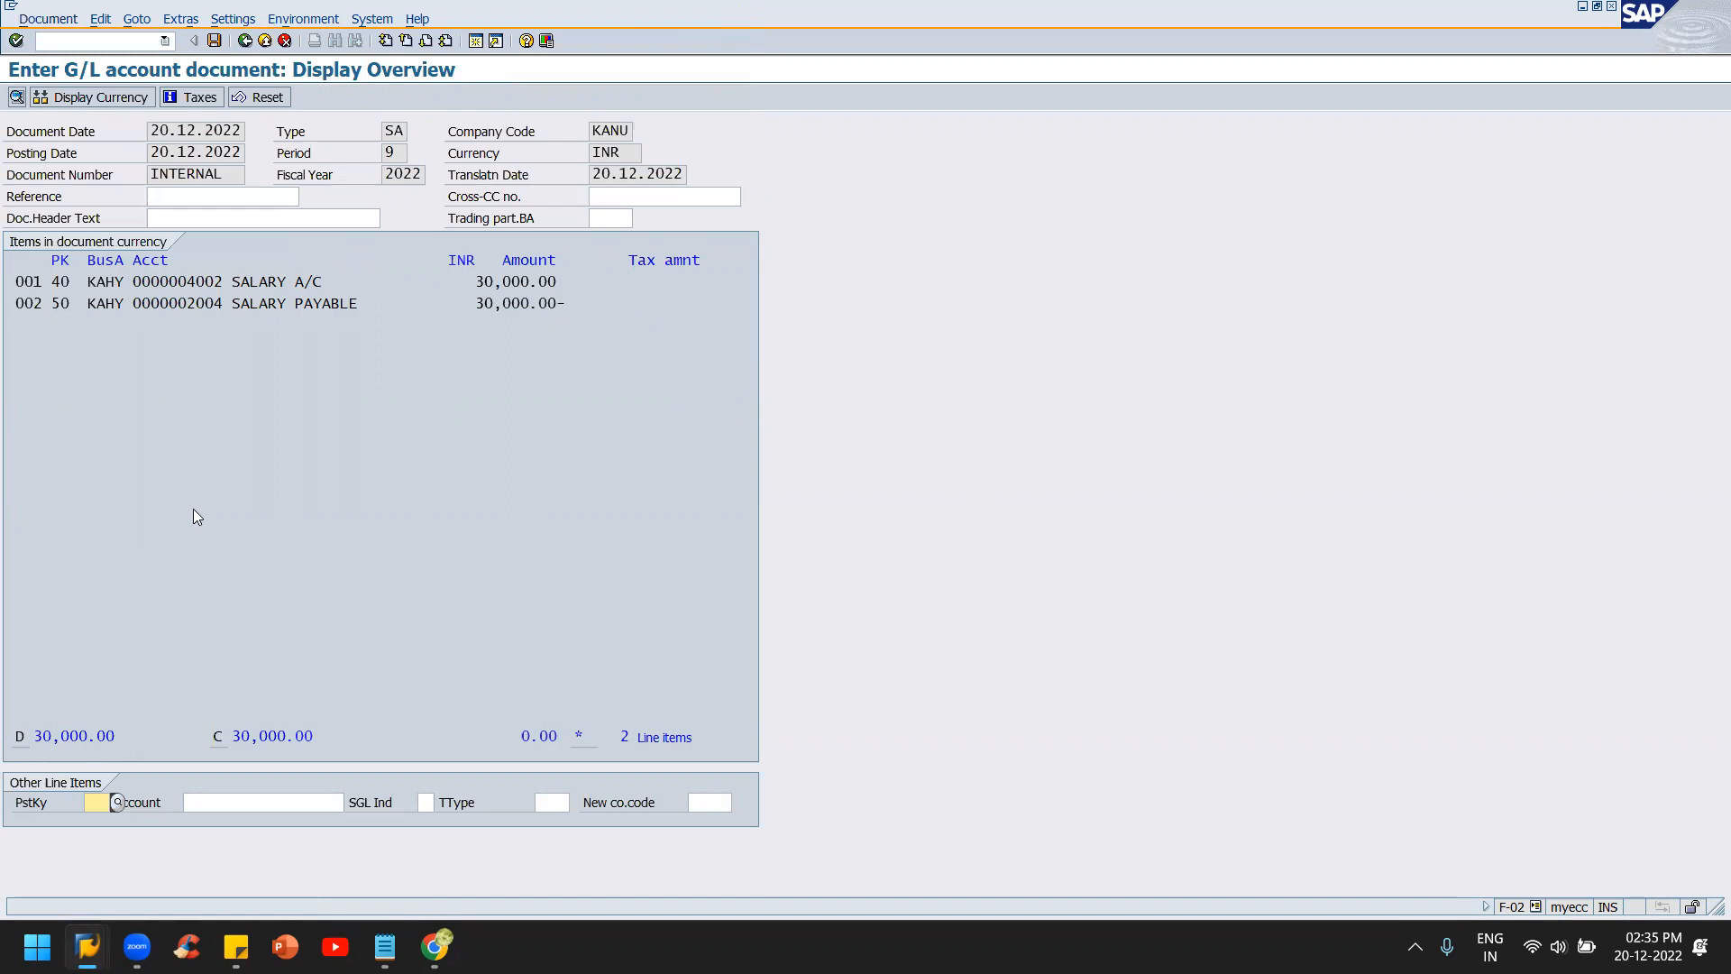
key(ctrl+s)
- Switch to the G/L line item display session and list all items of account 2004 in company code KANU to check the new document
key(alt+Tab)
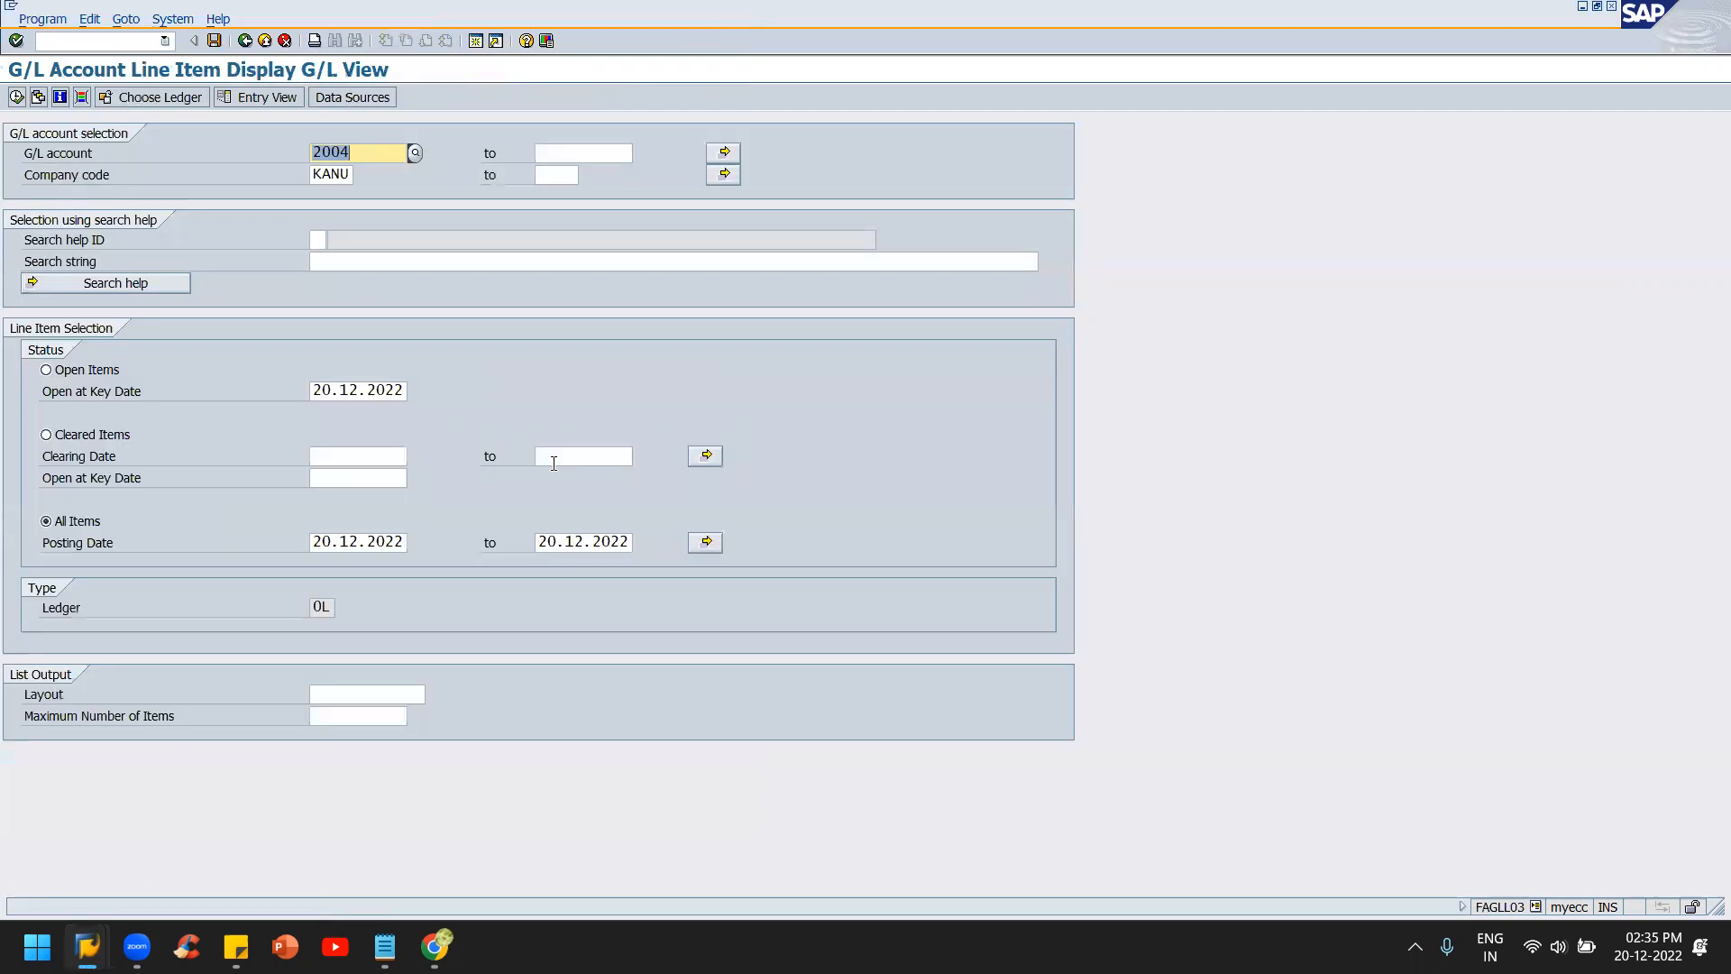
click(16, 97)
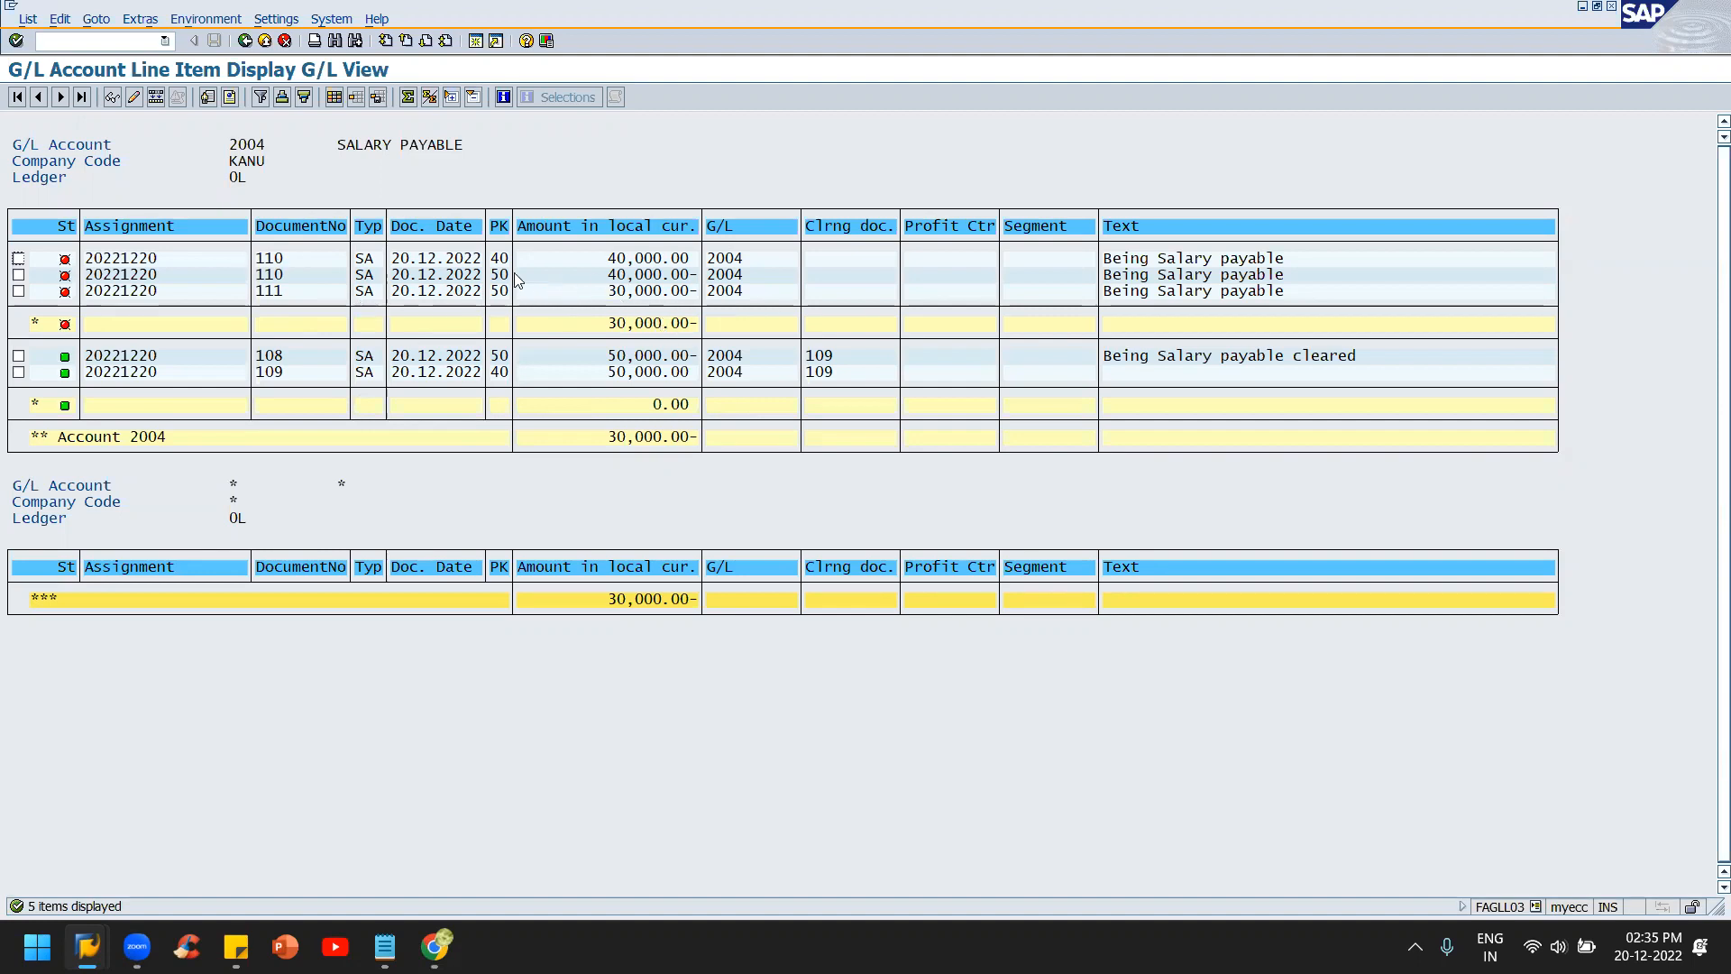
click(276, 289)
- Switch to the Post Outgoing Payments session and set the document date to 20.12.2022
key(alt+Tab)
key(alt+shift+Tab)
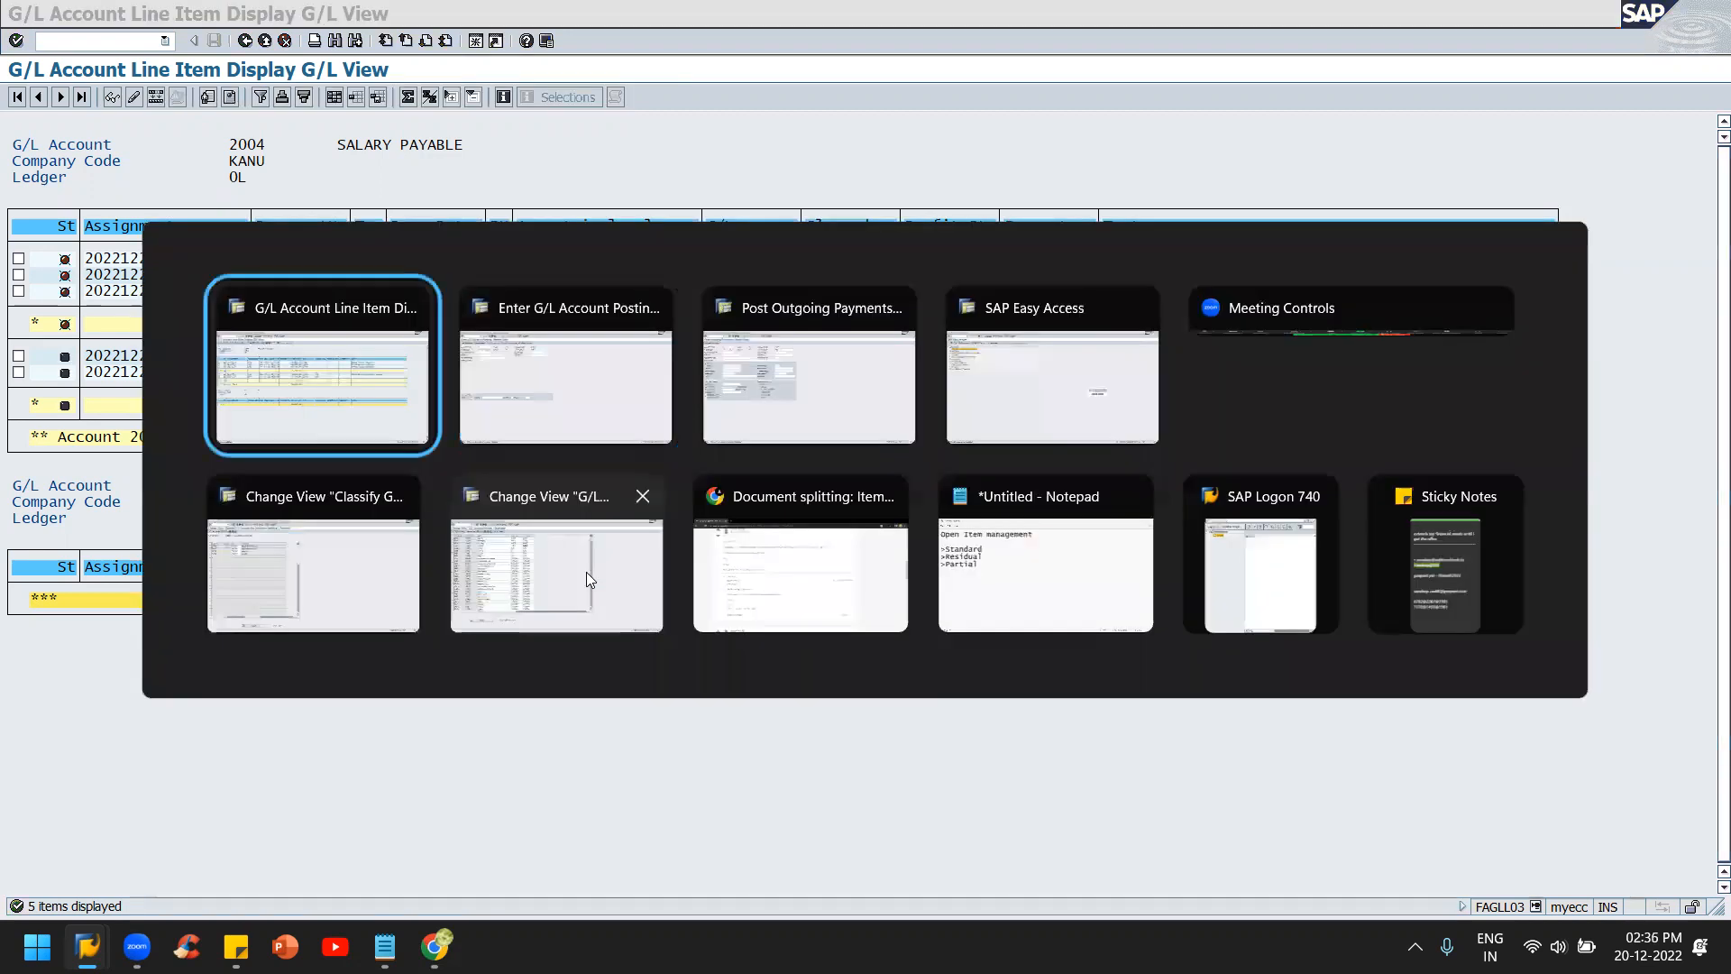
key(alt+Tab)
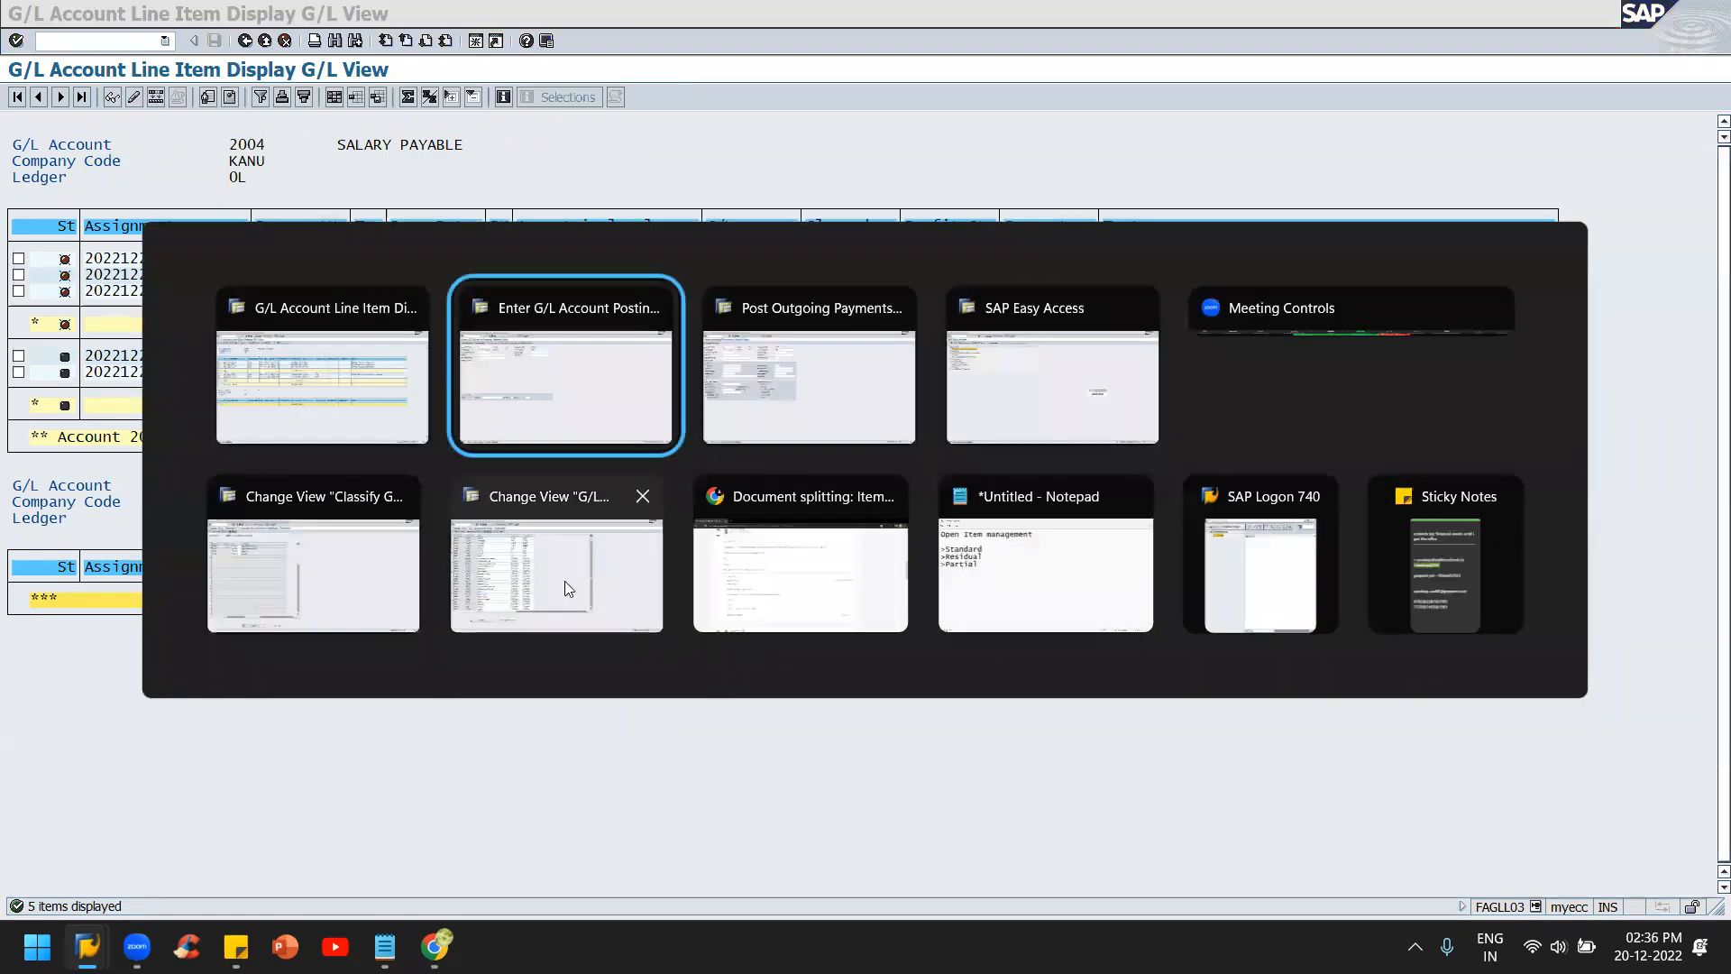
key(alt+Tab)
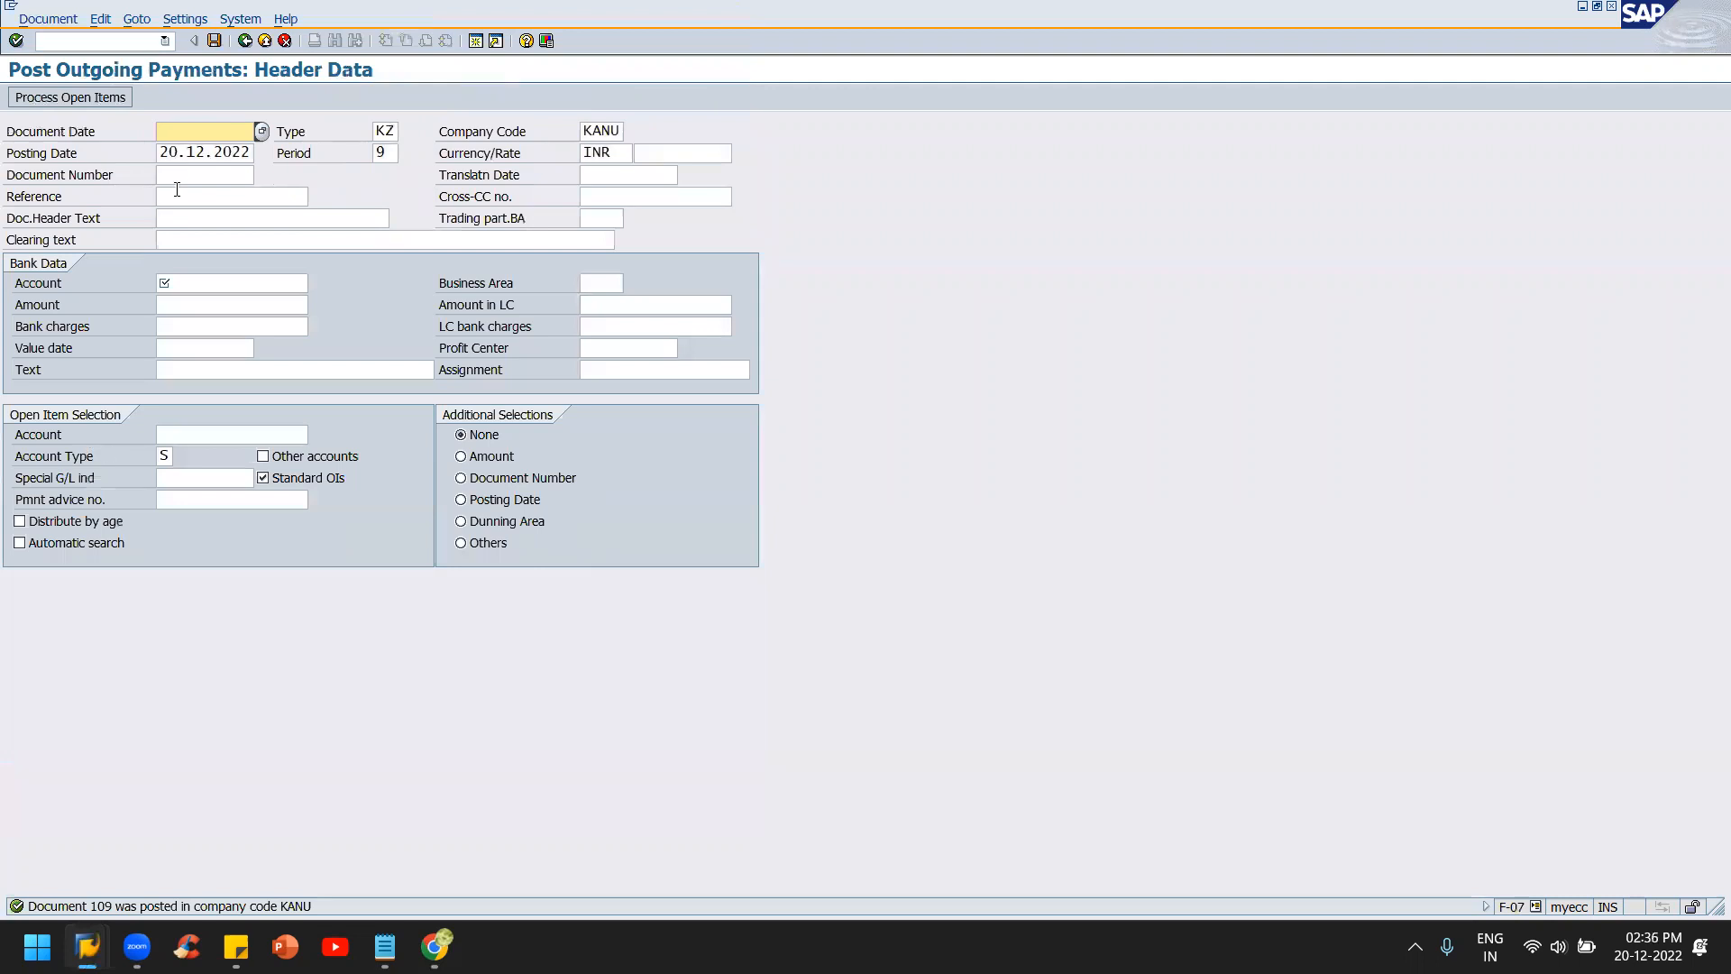
key(F4)
key(Return)
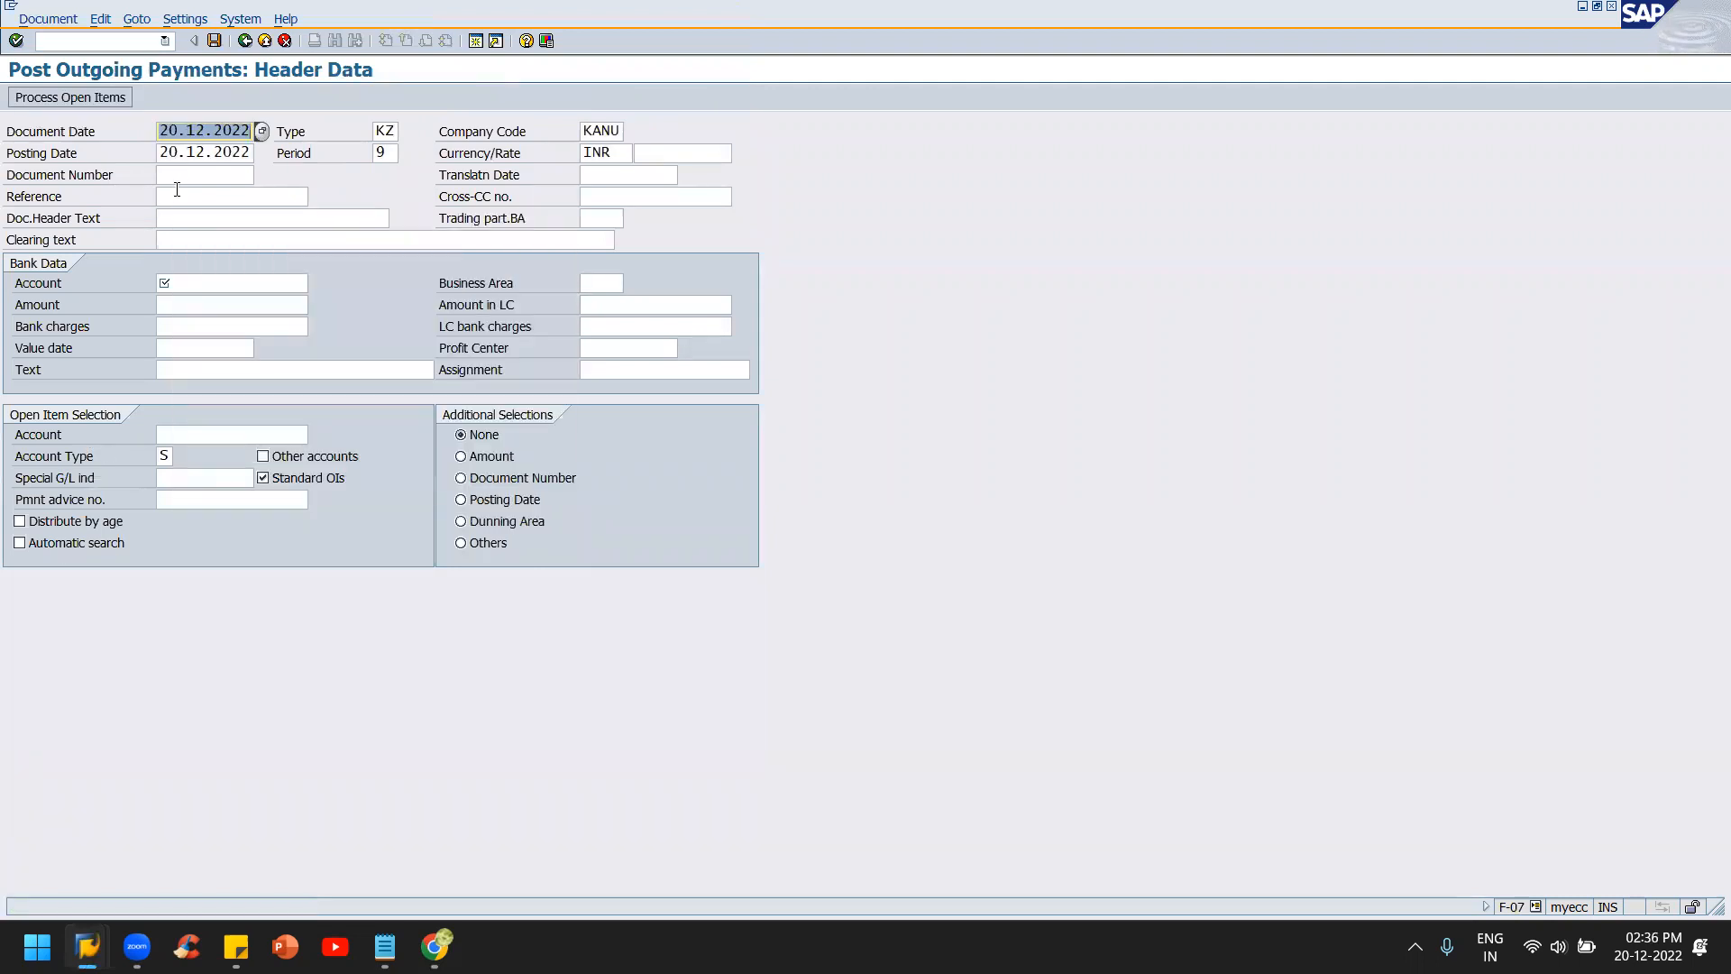
- Set the bank data account of the outgoing payment to 1000
click(233, 299)
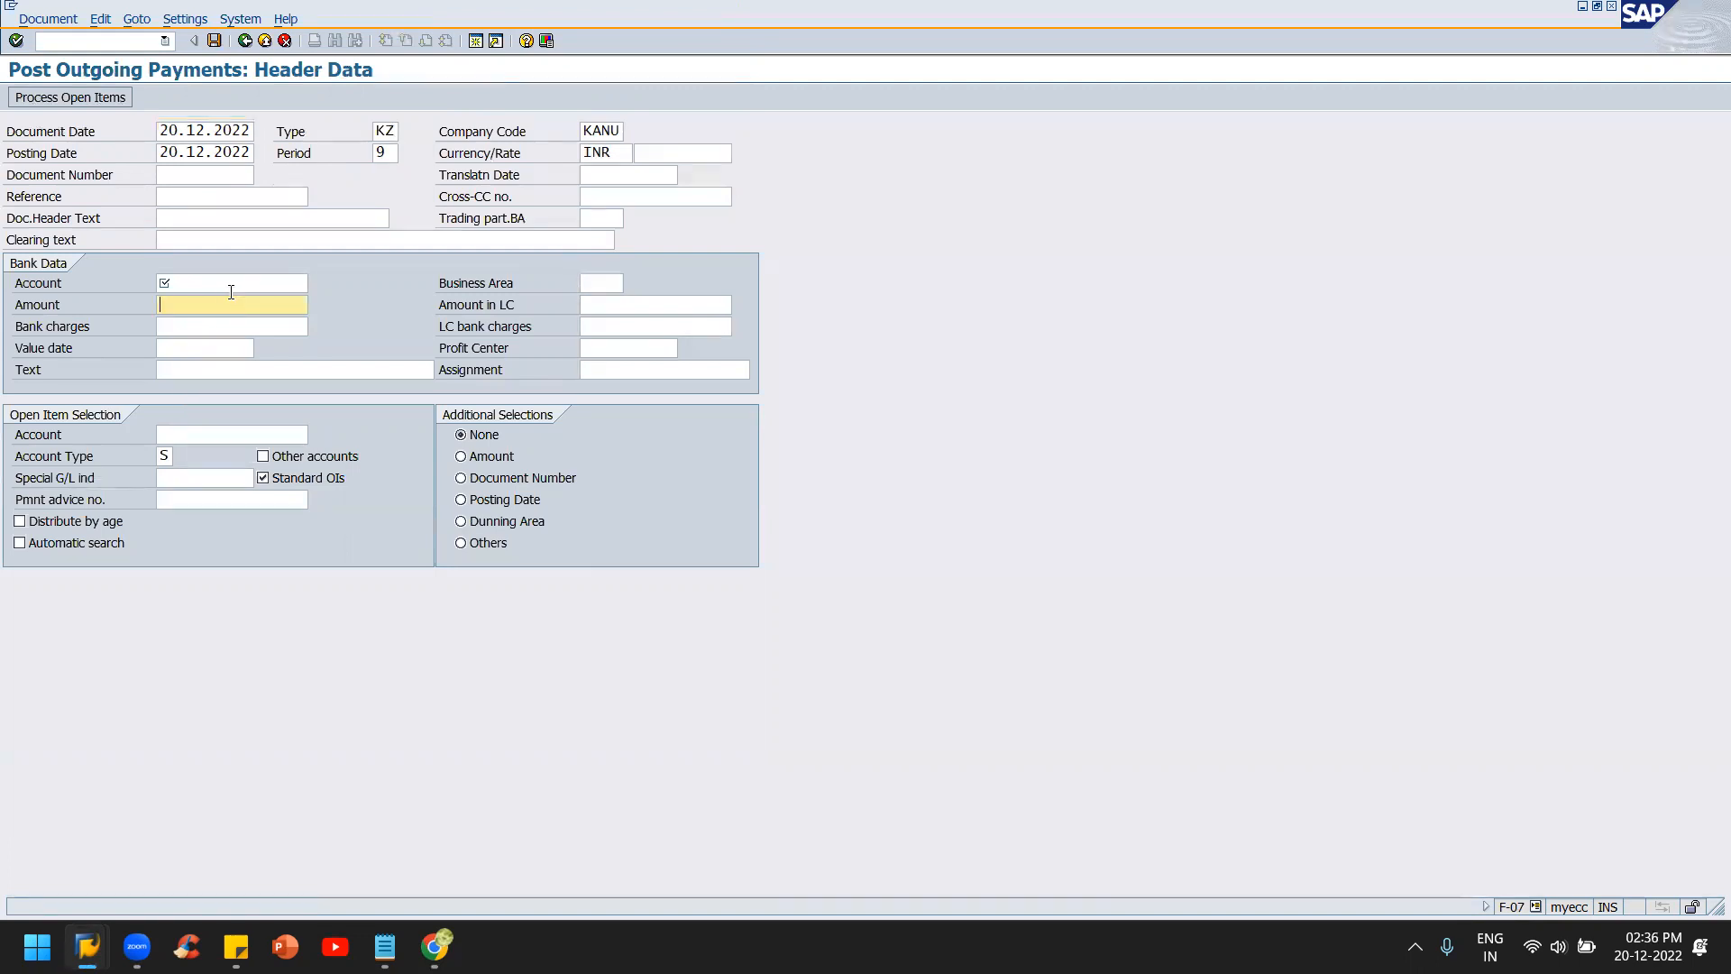
click(237, 283)
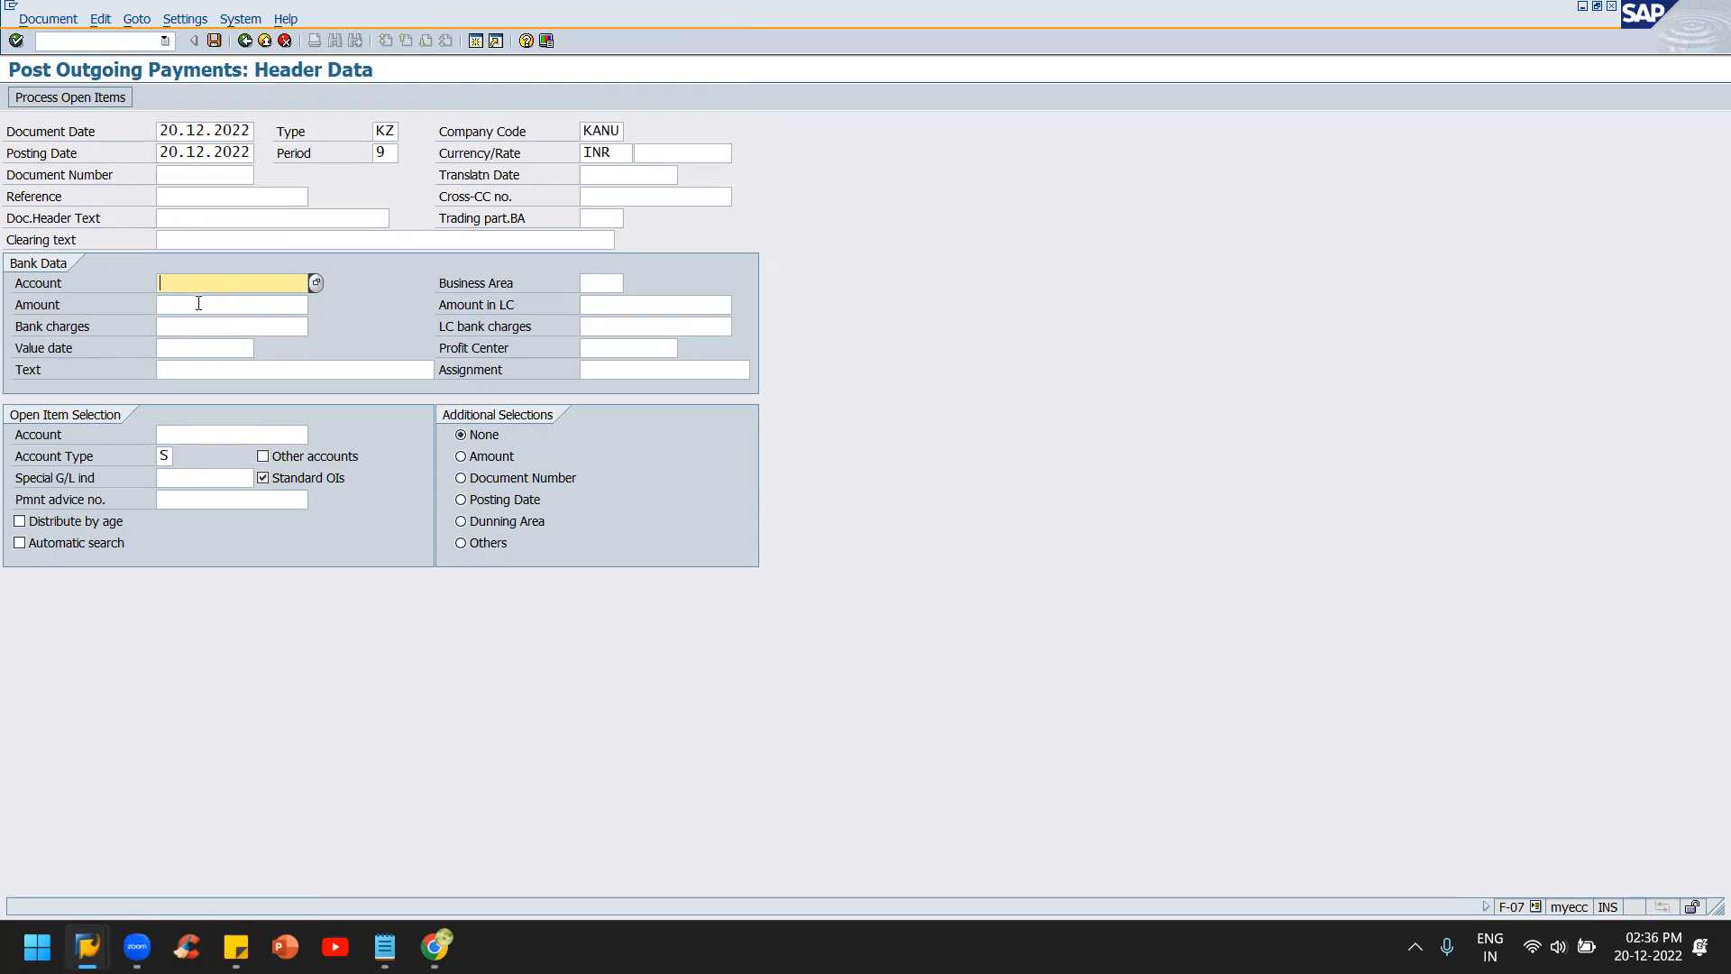
click(244, 274)
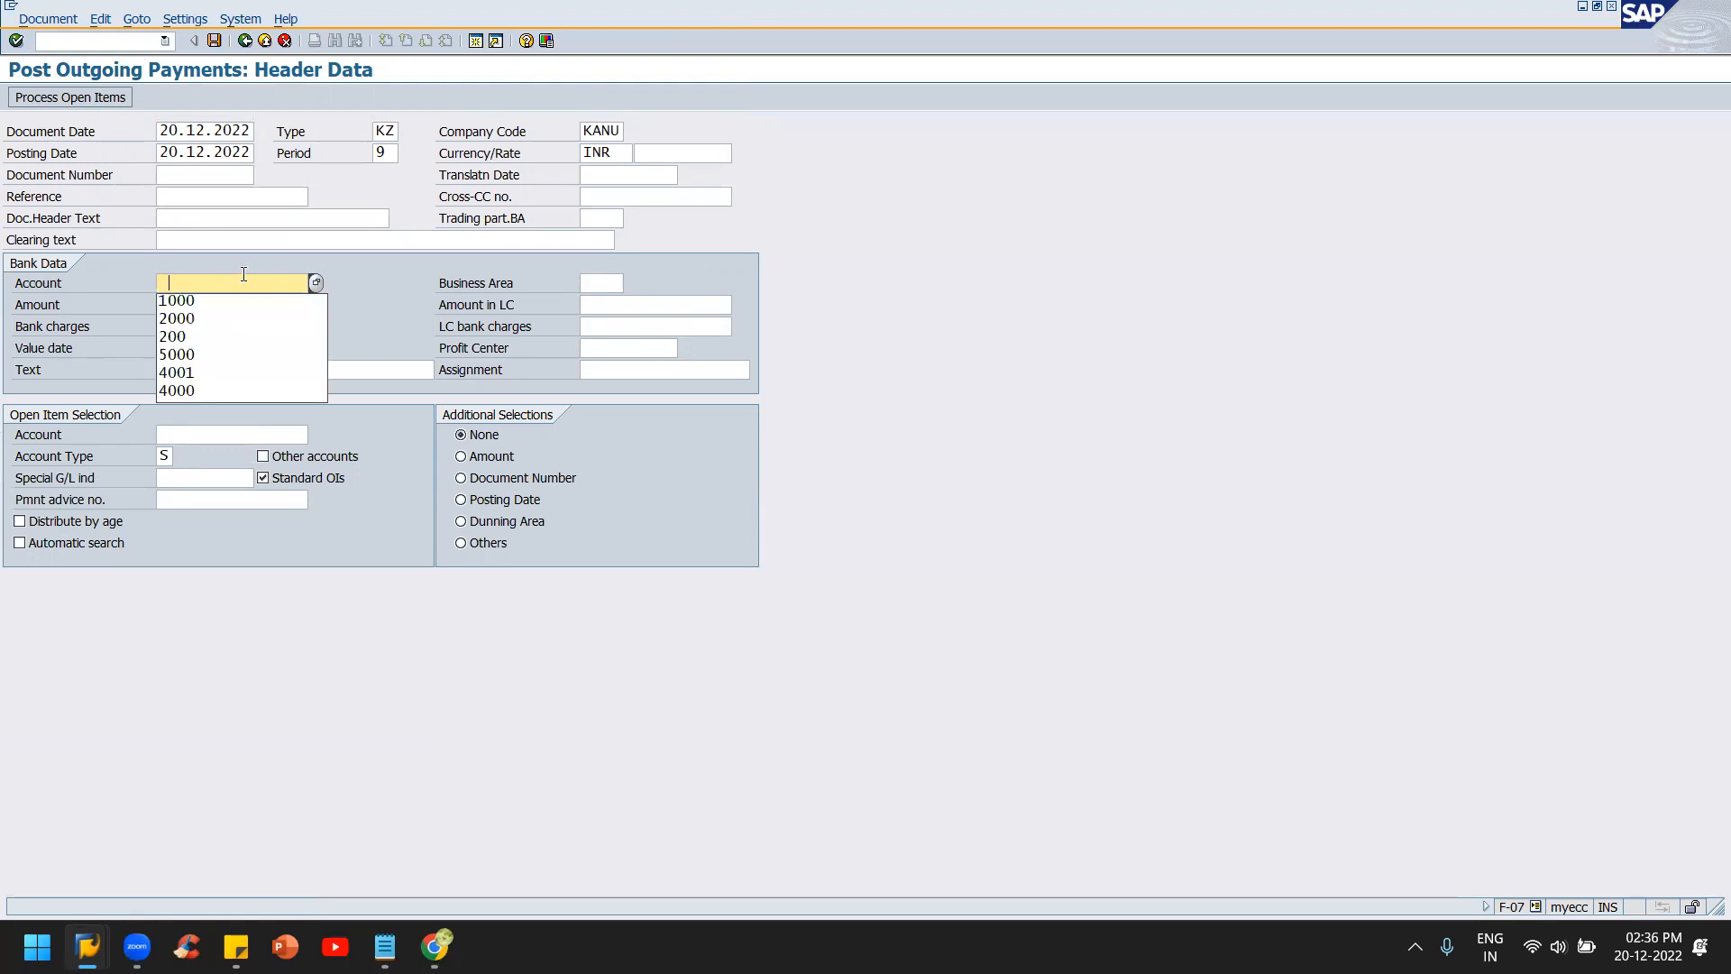
key(Down)
key(Tab)
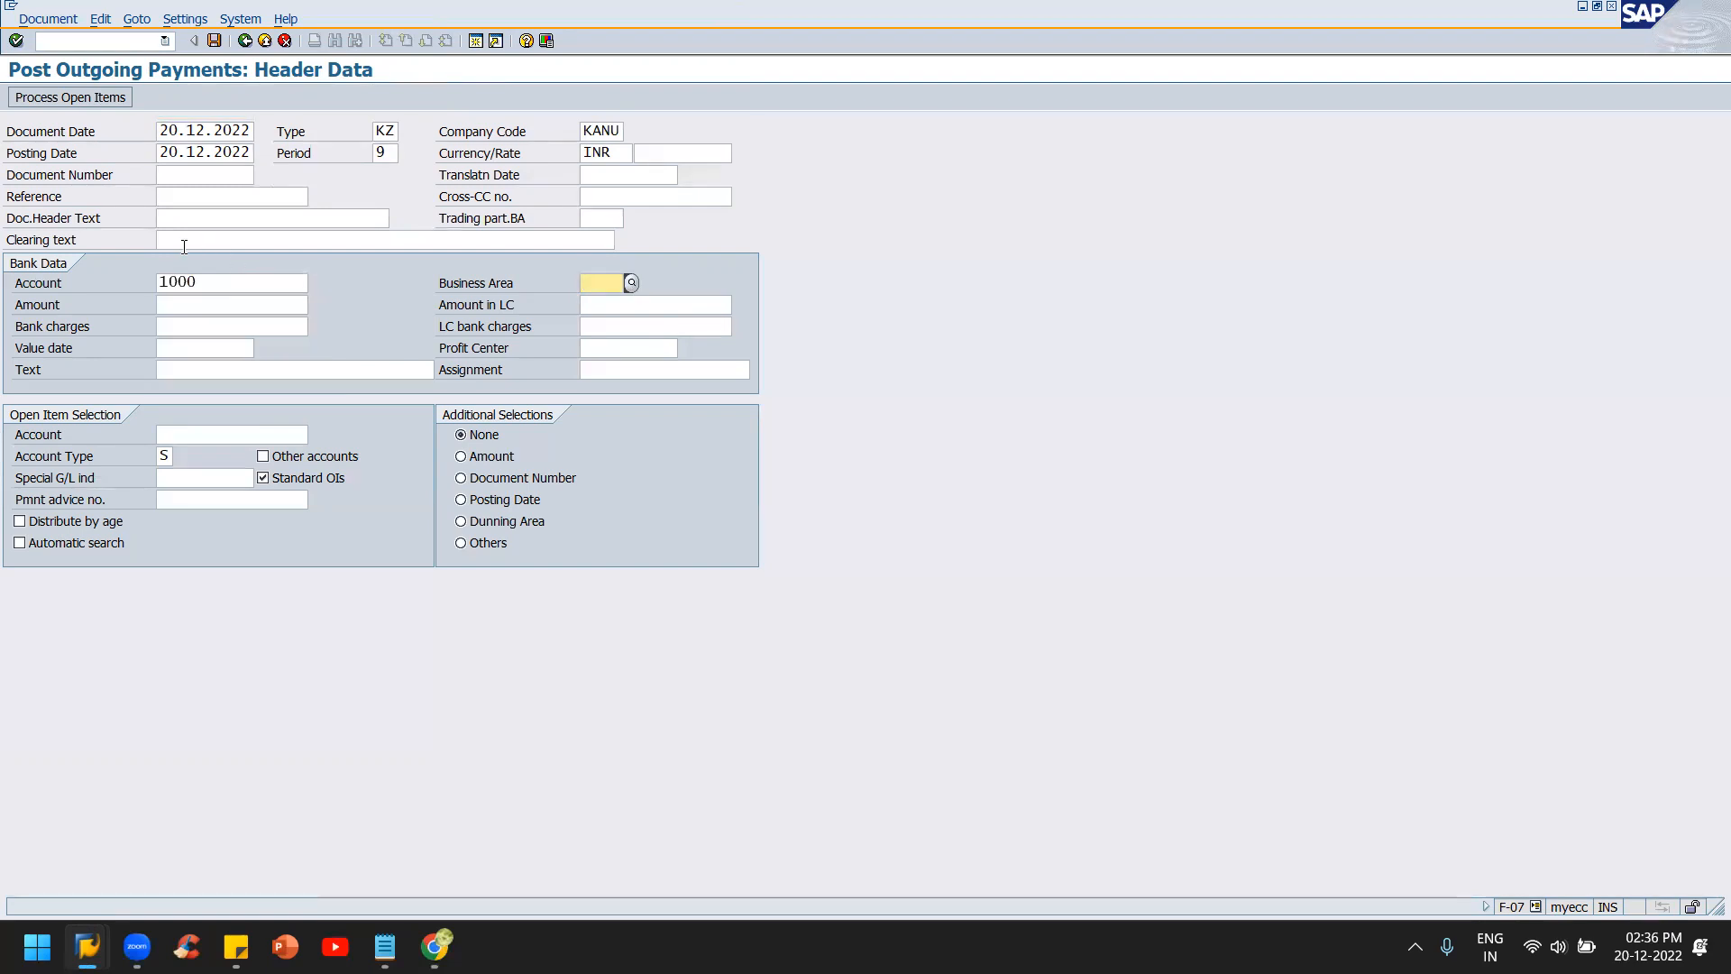
- Set the bank data amount of the outgoing payment to 20000
click(184, 301)
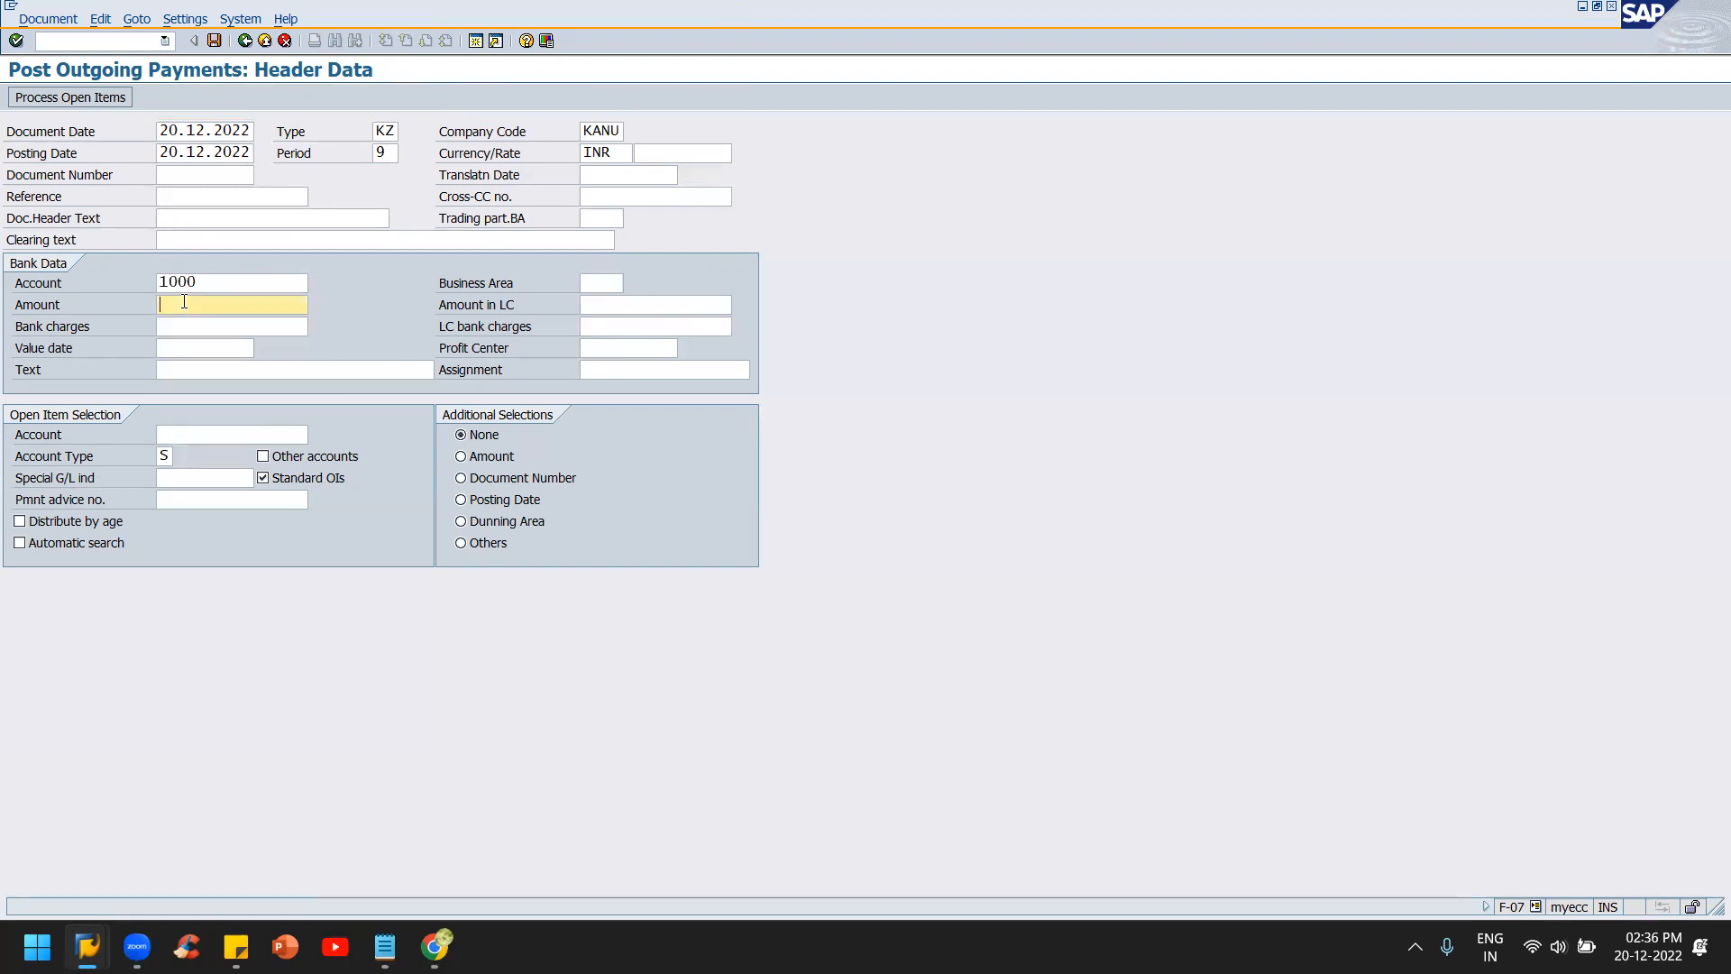
text(2000)
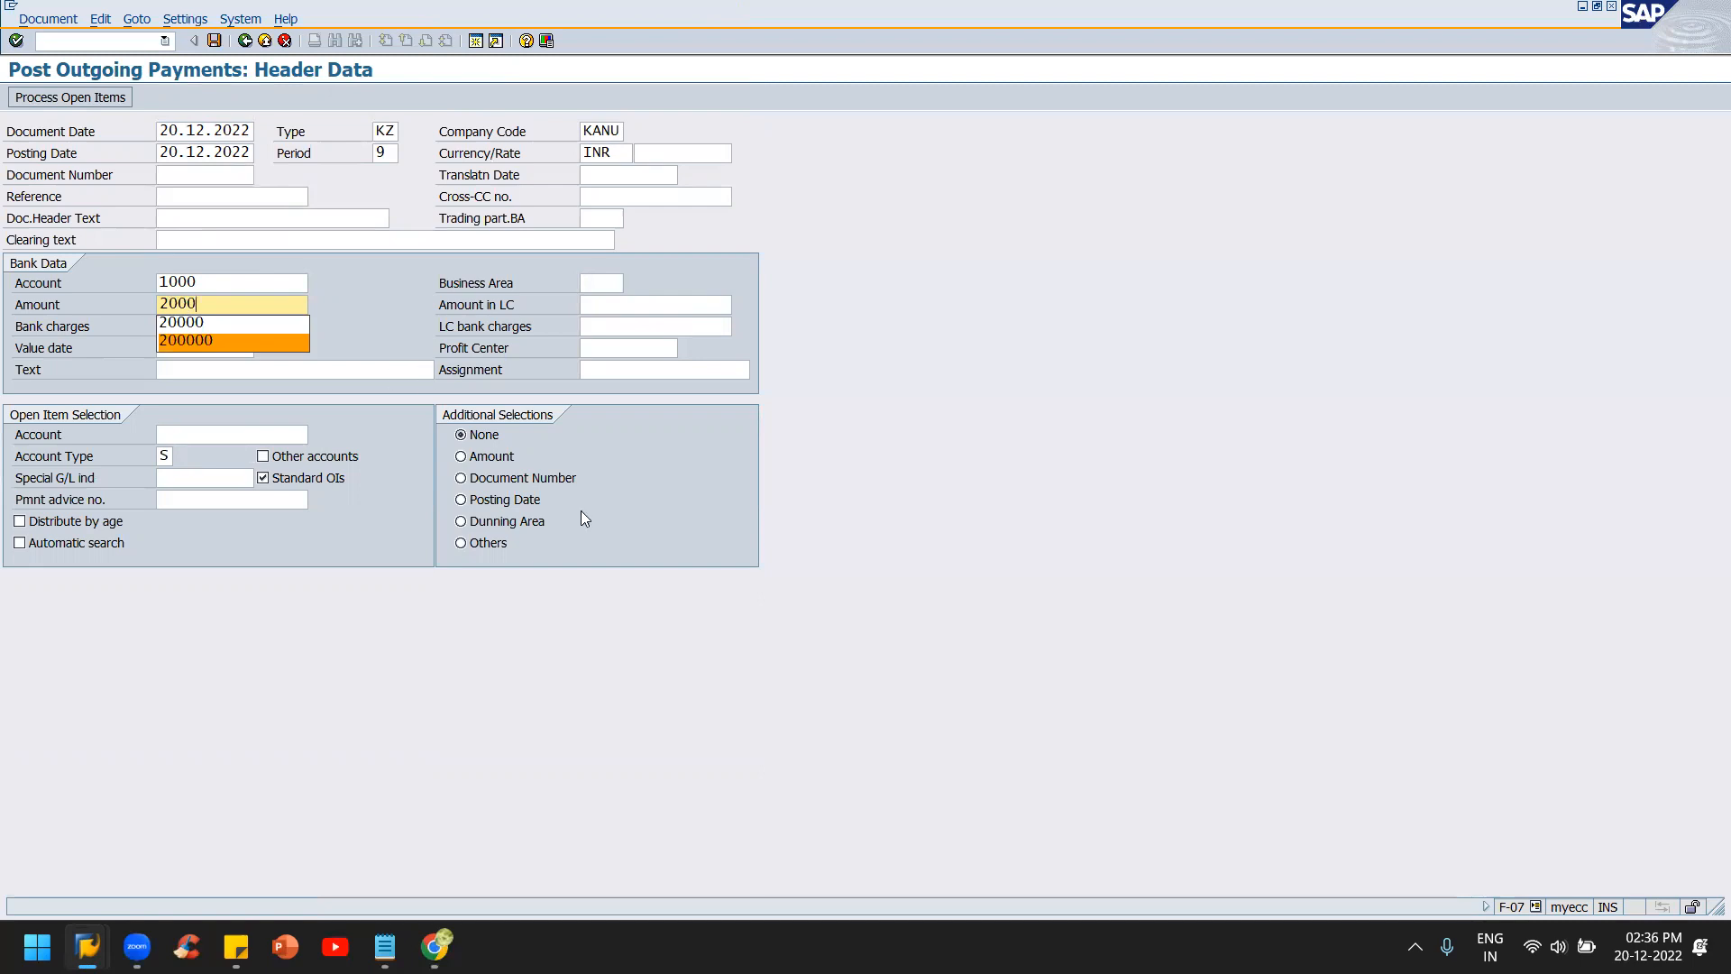
key(Tab)
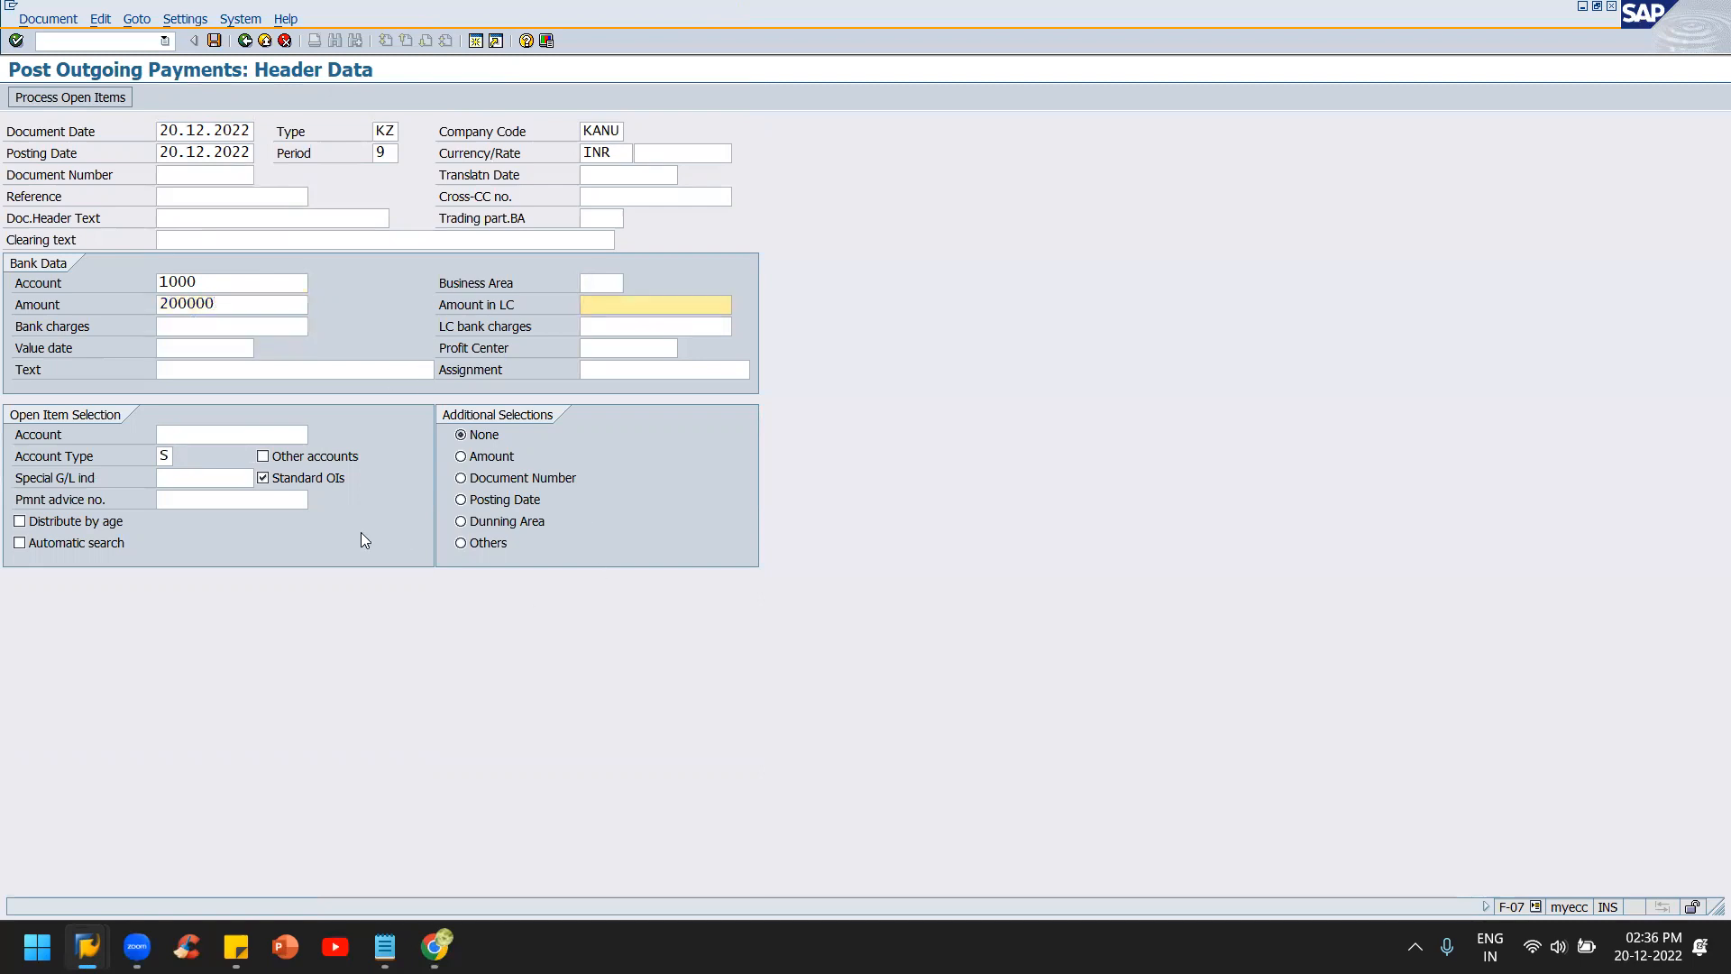
click(229, 303)
key(BackSpace)
key(BackSpace)
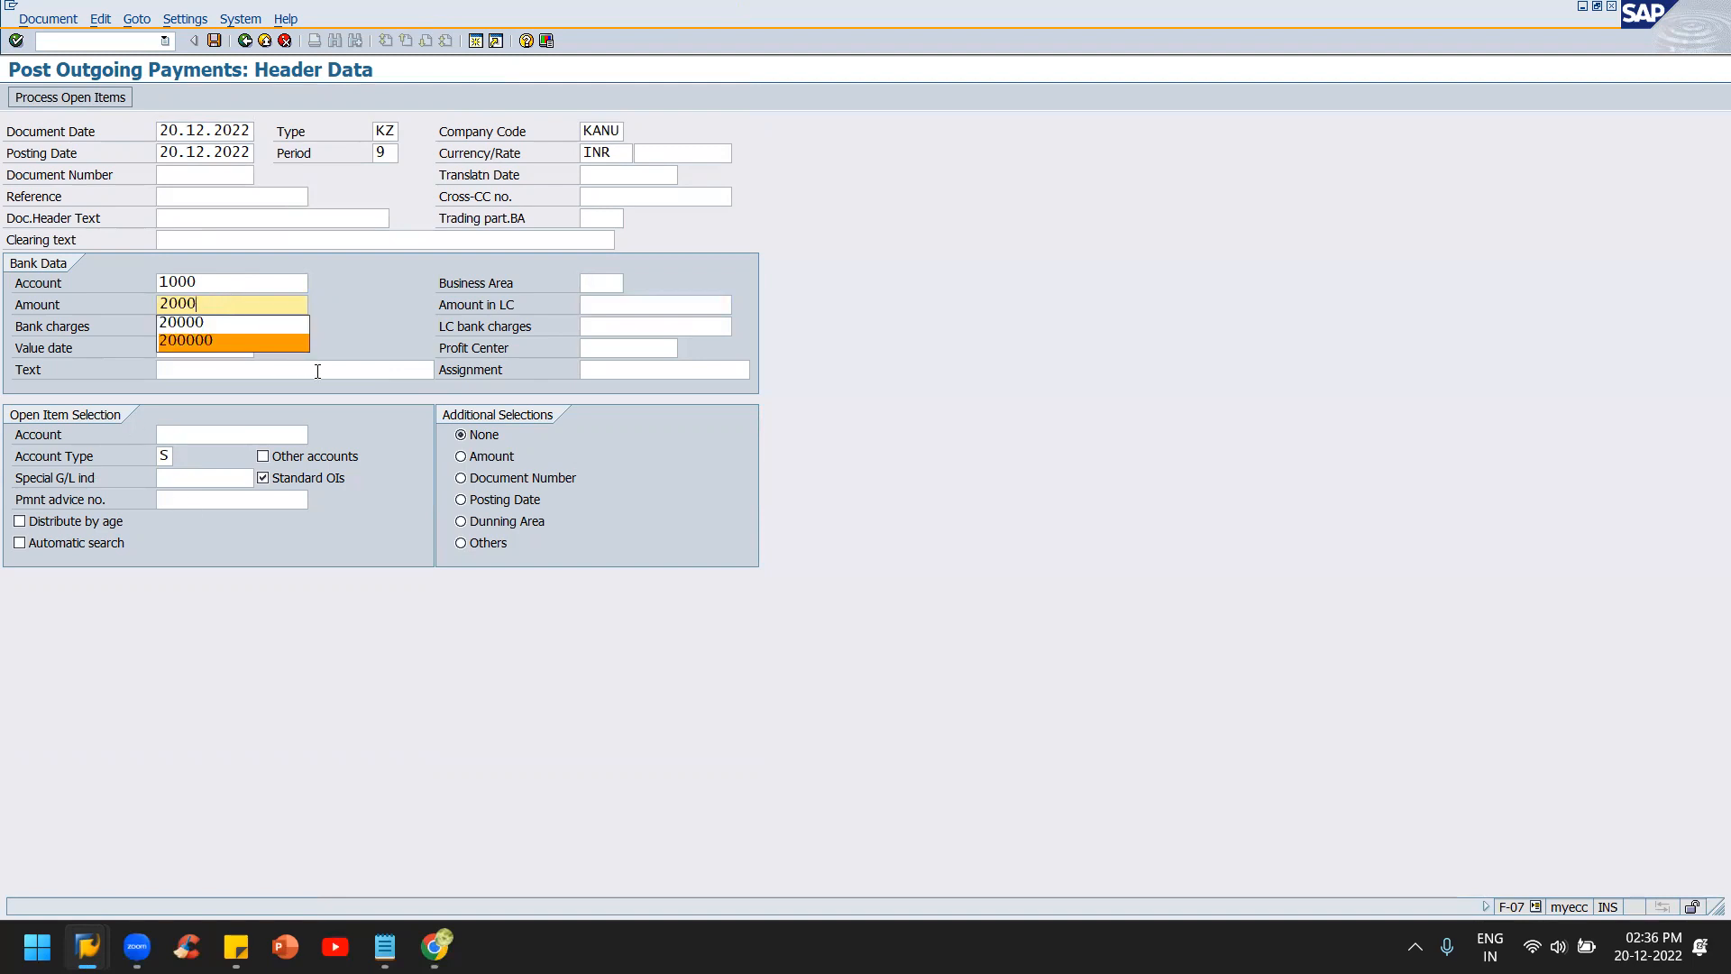
text(0)
key(Tab)
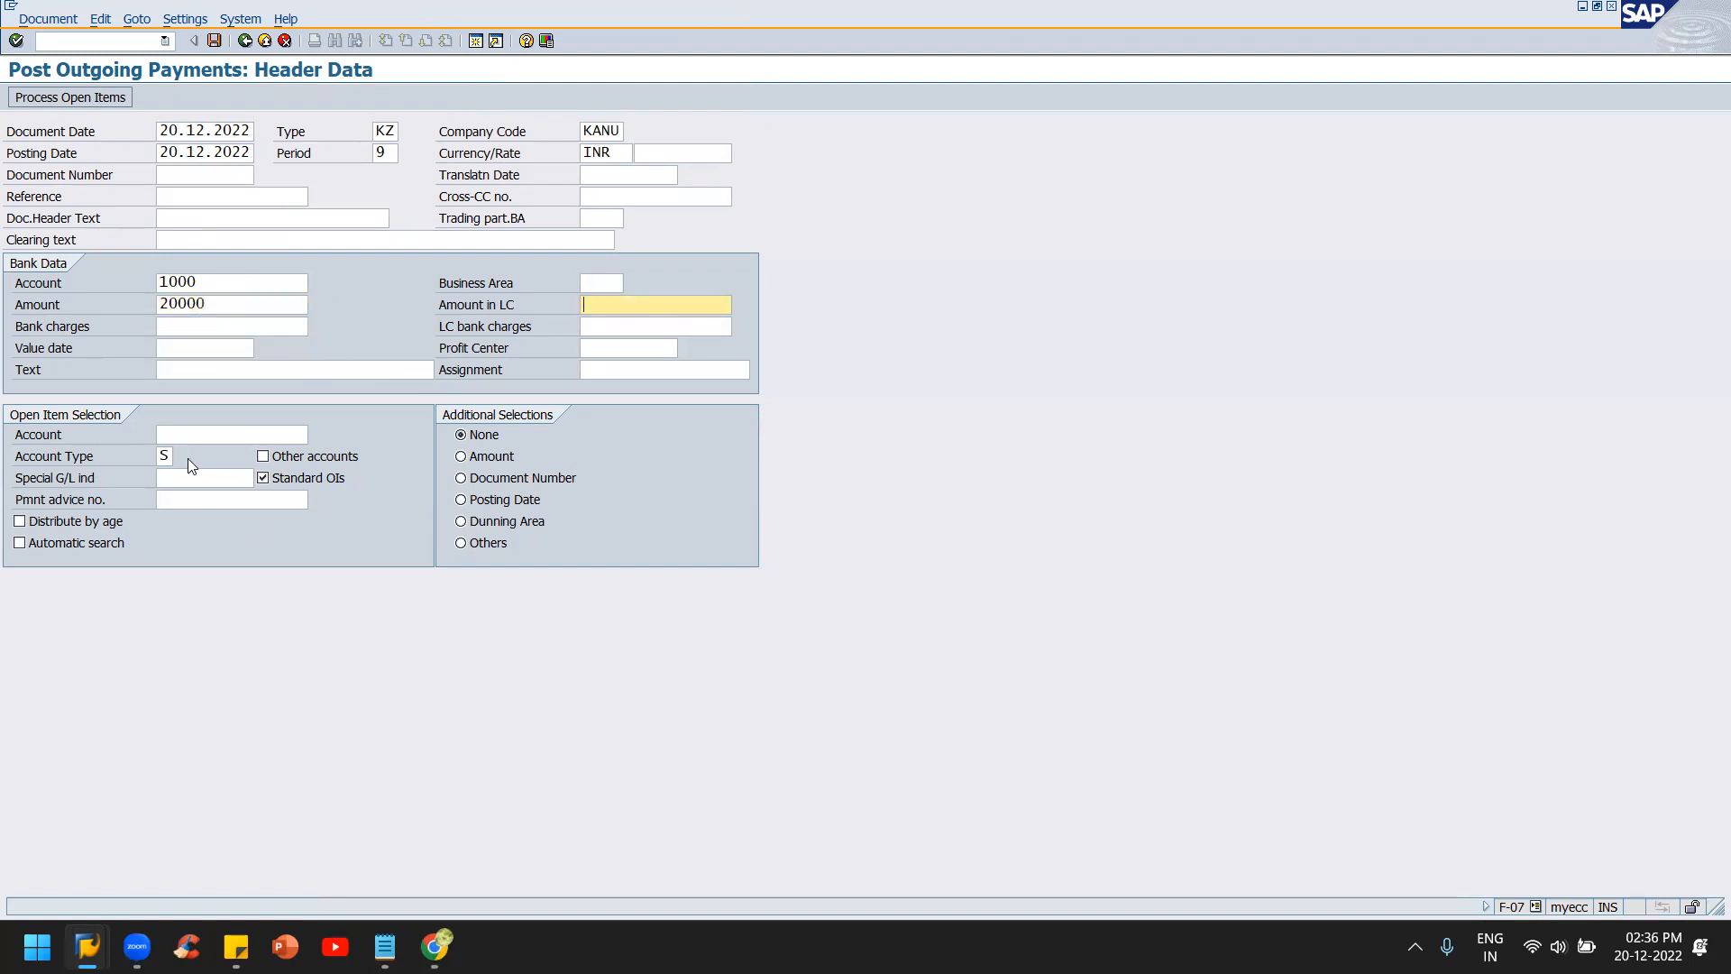
click(228, 309)
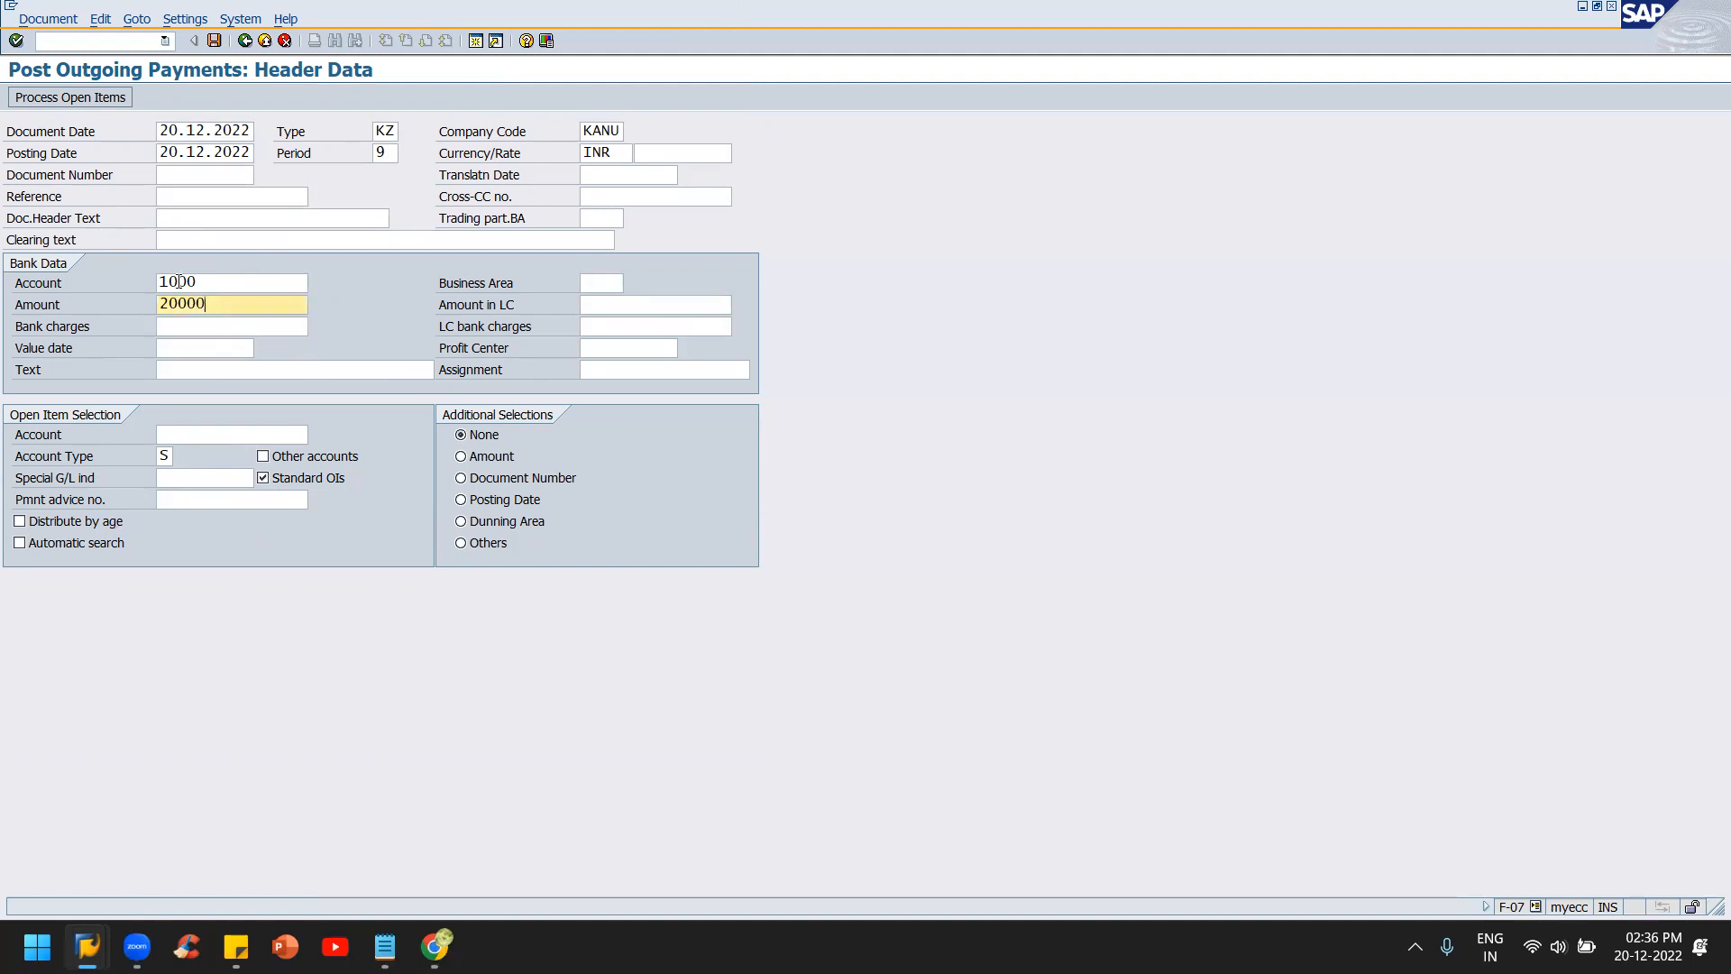
- Look up the G/L accounts for the open item selection and choose account 2004 (Salary Payable)
click(189, 435)
click(318, 436)
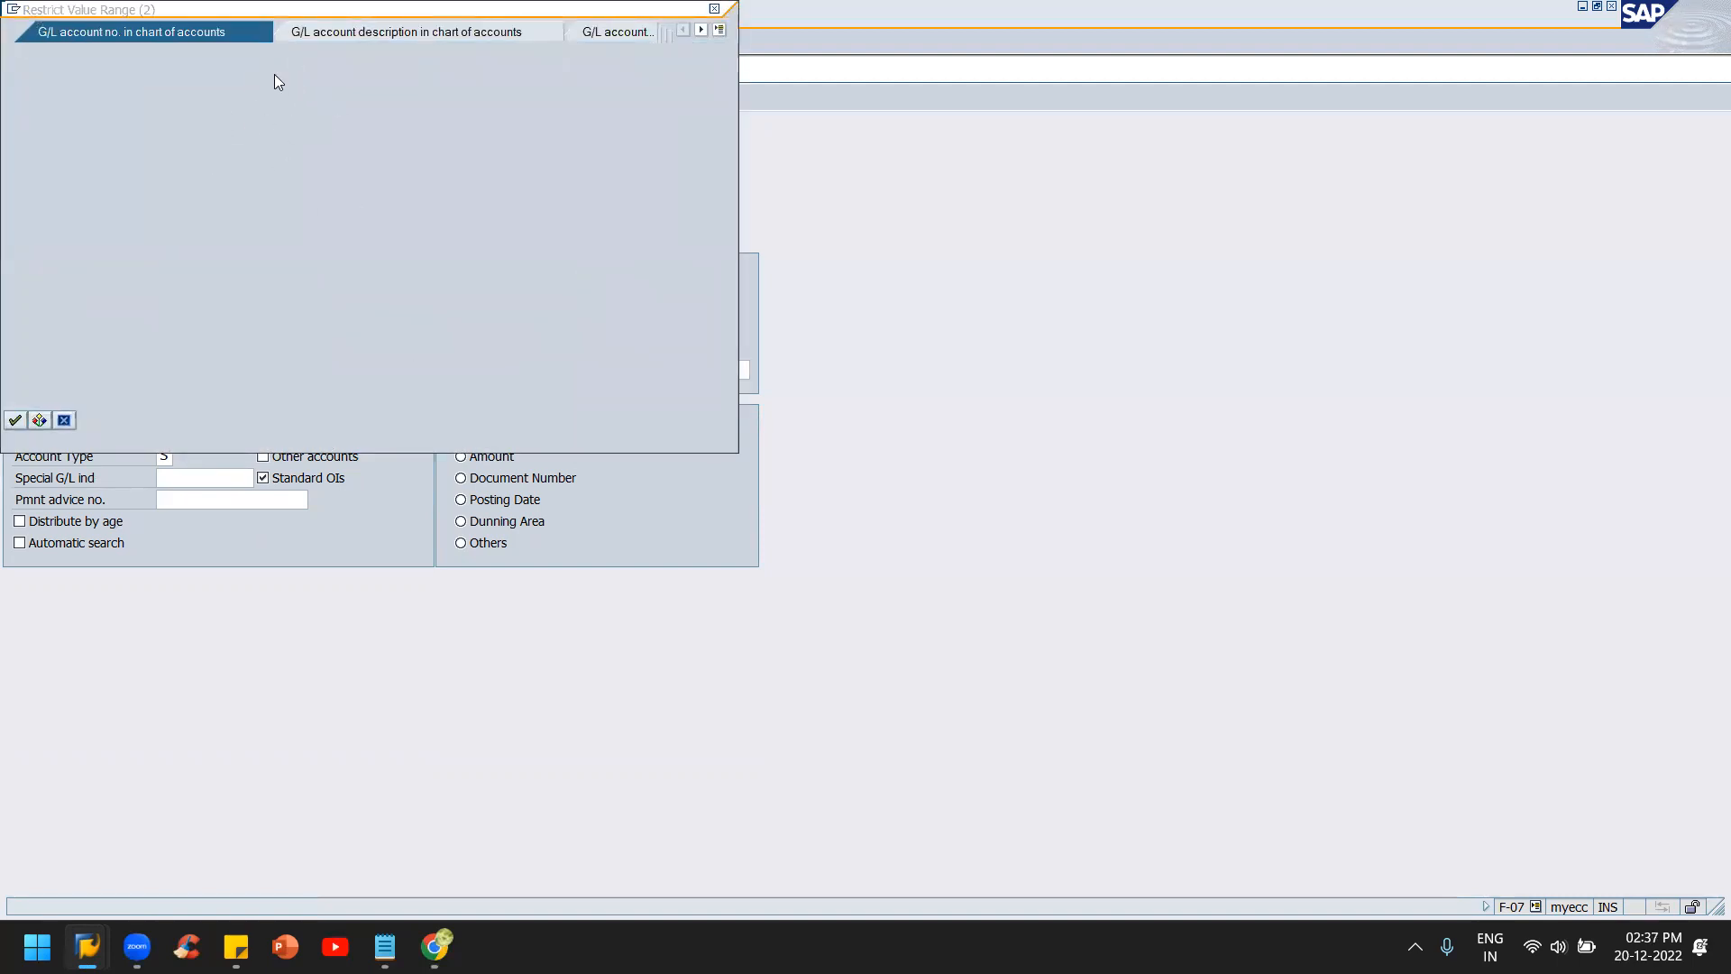
text(*)
key(Return)
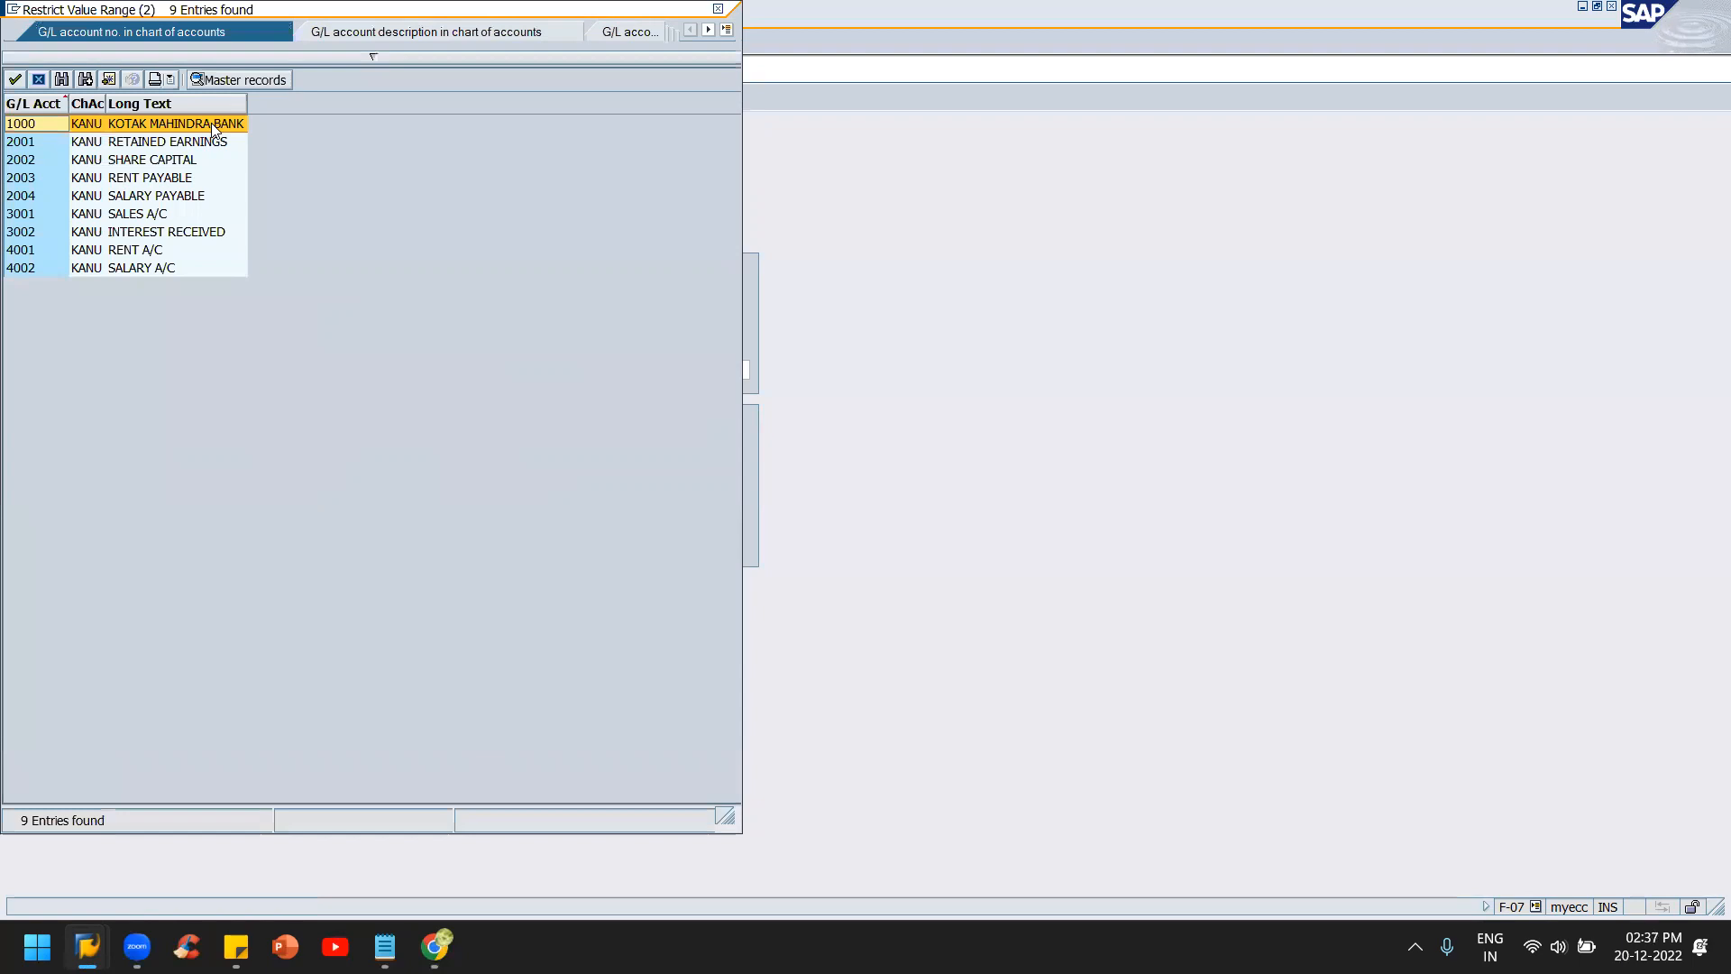
drag(271, 10, 943, 342)
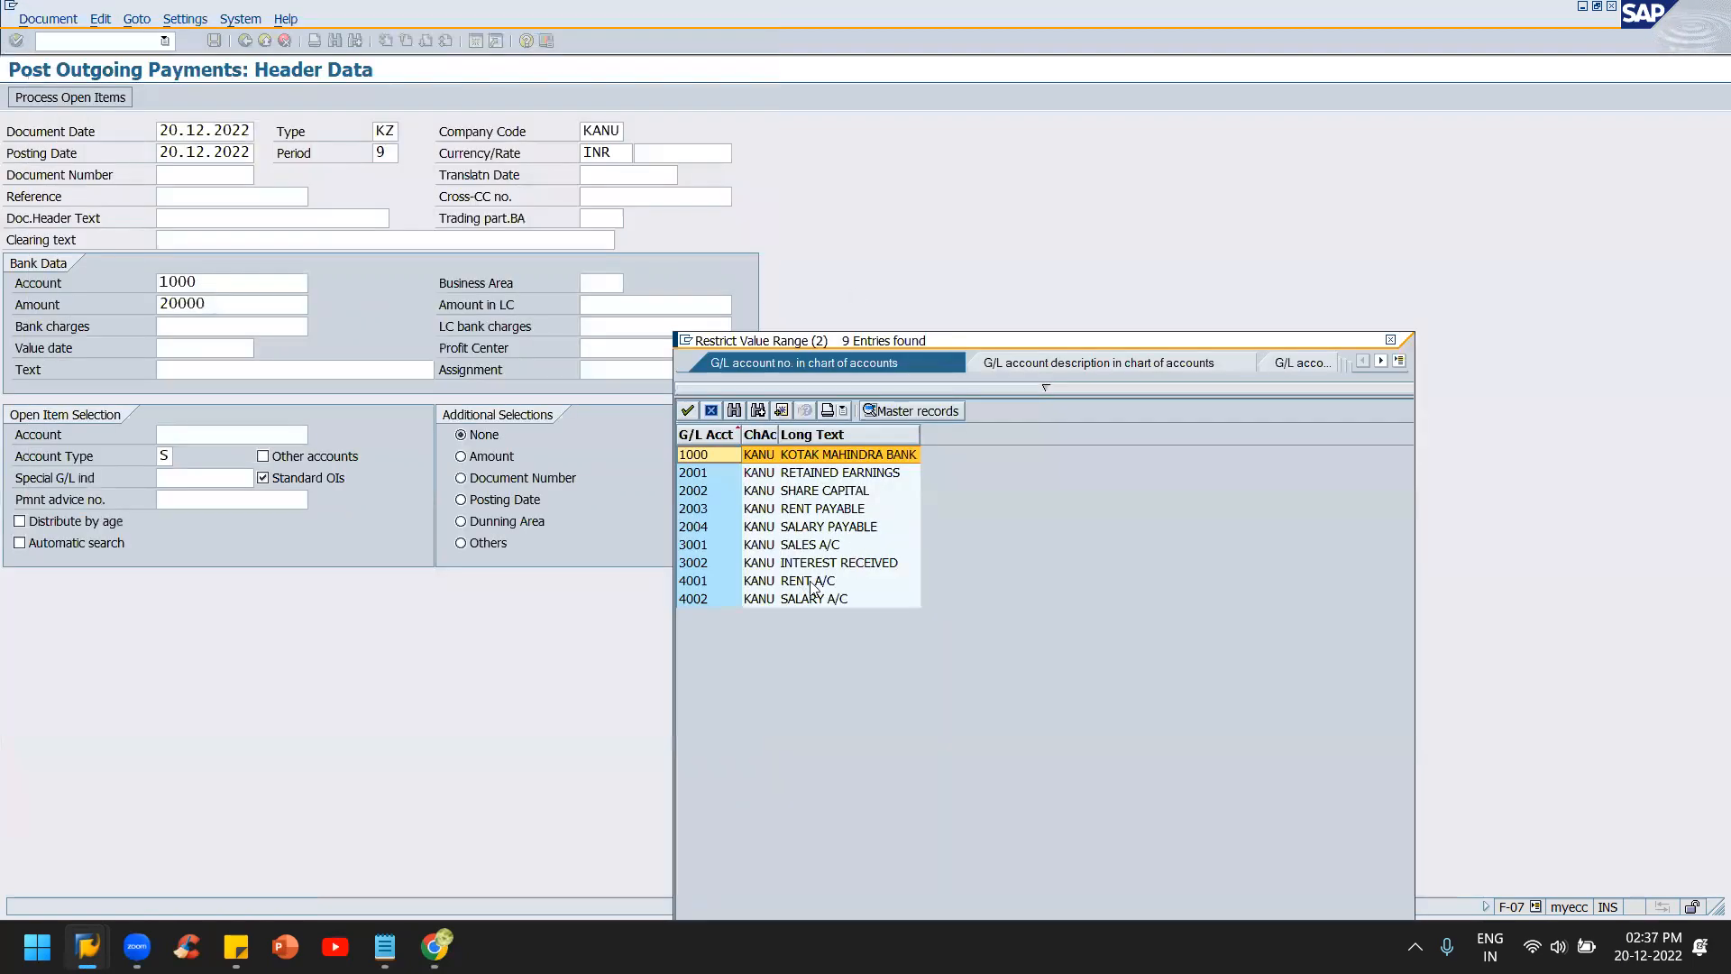
double_click(853, 528)
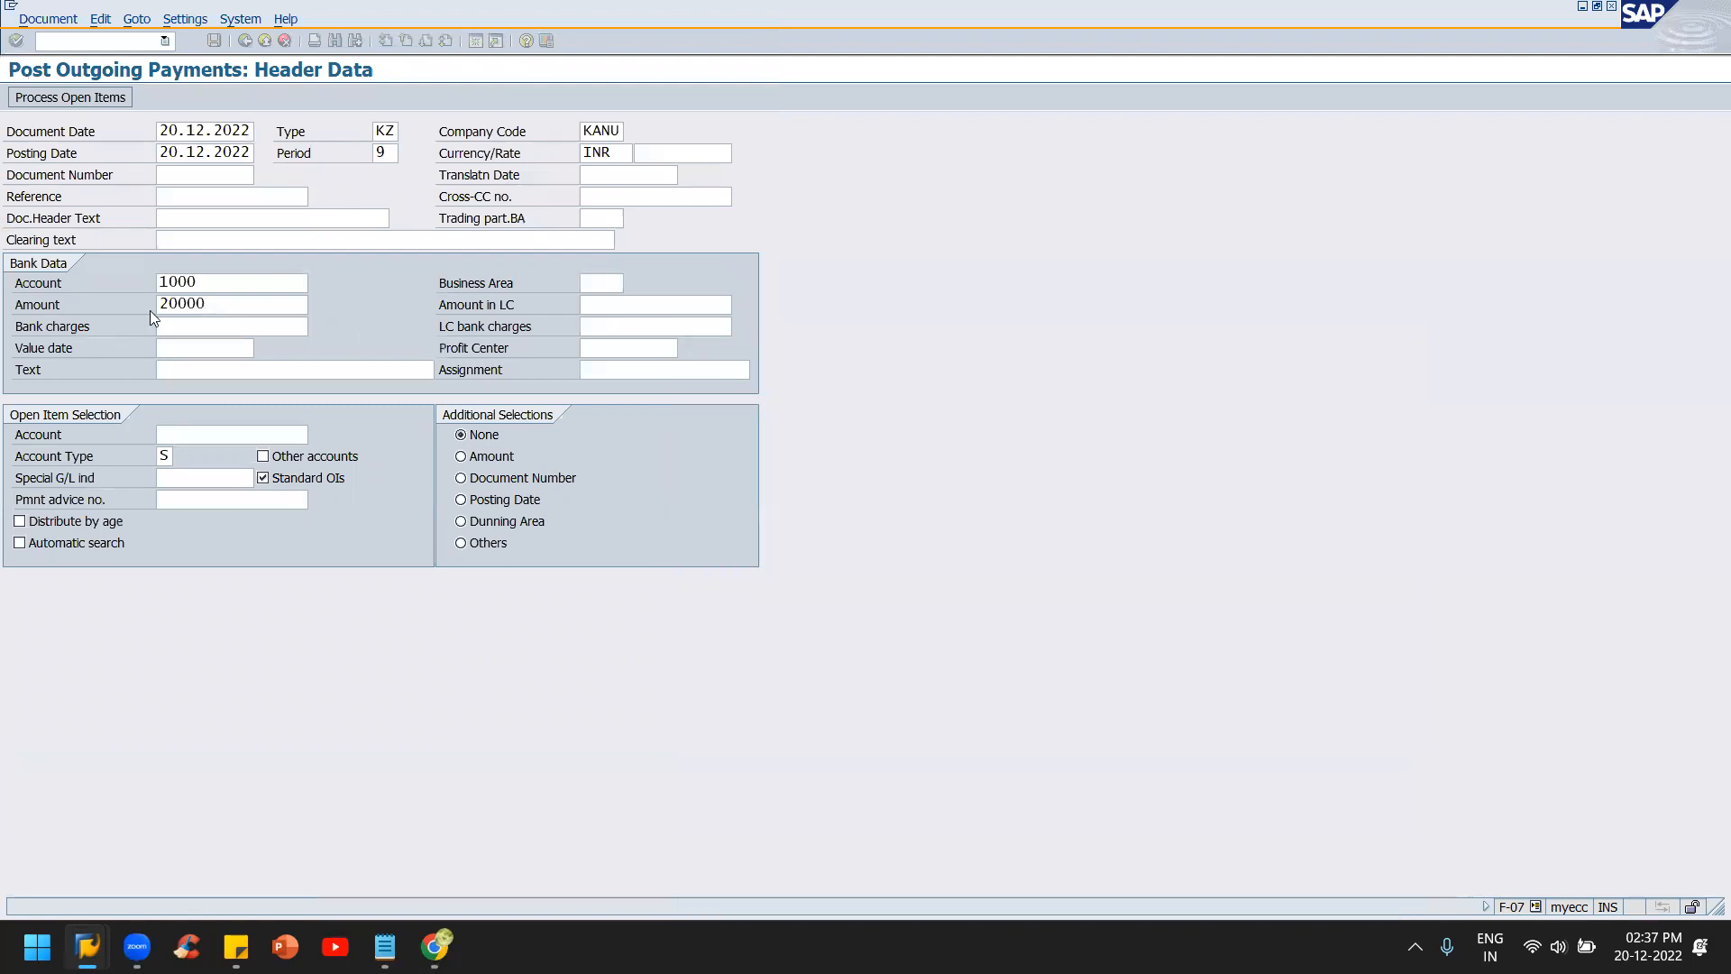
- Compare the payment amount with the open item of document 111 in account 2004's line item list, and return to the payment header
click(222, 310)
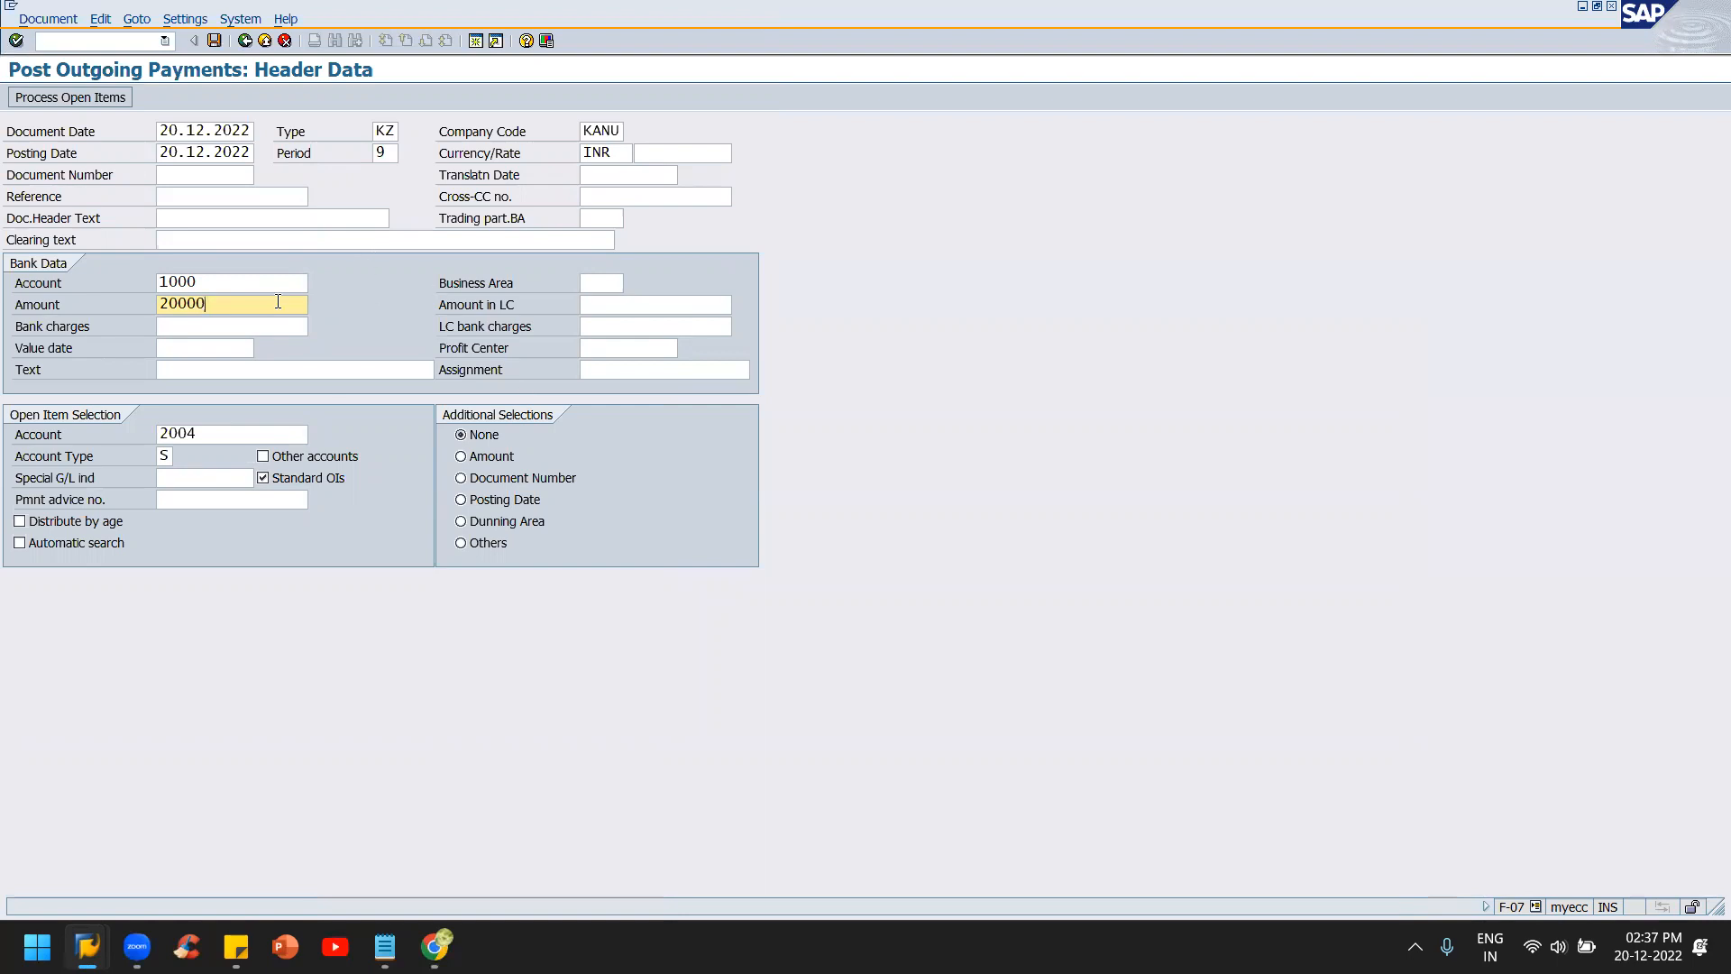
key(alt+Tab)
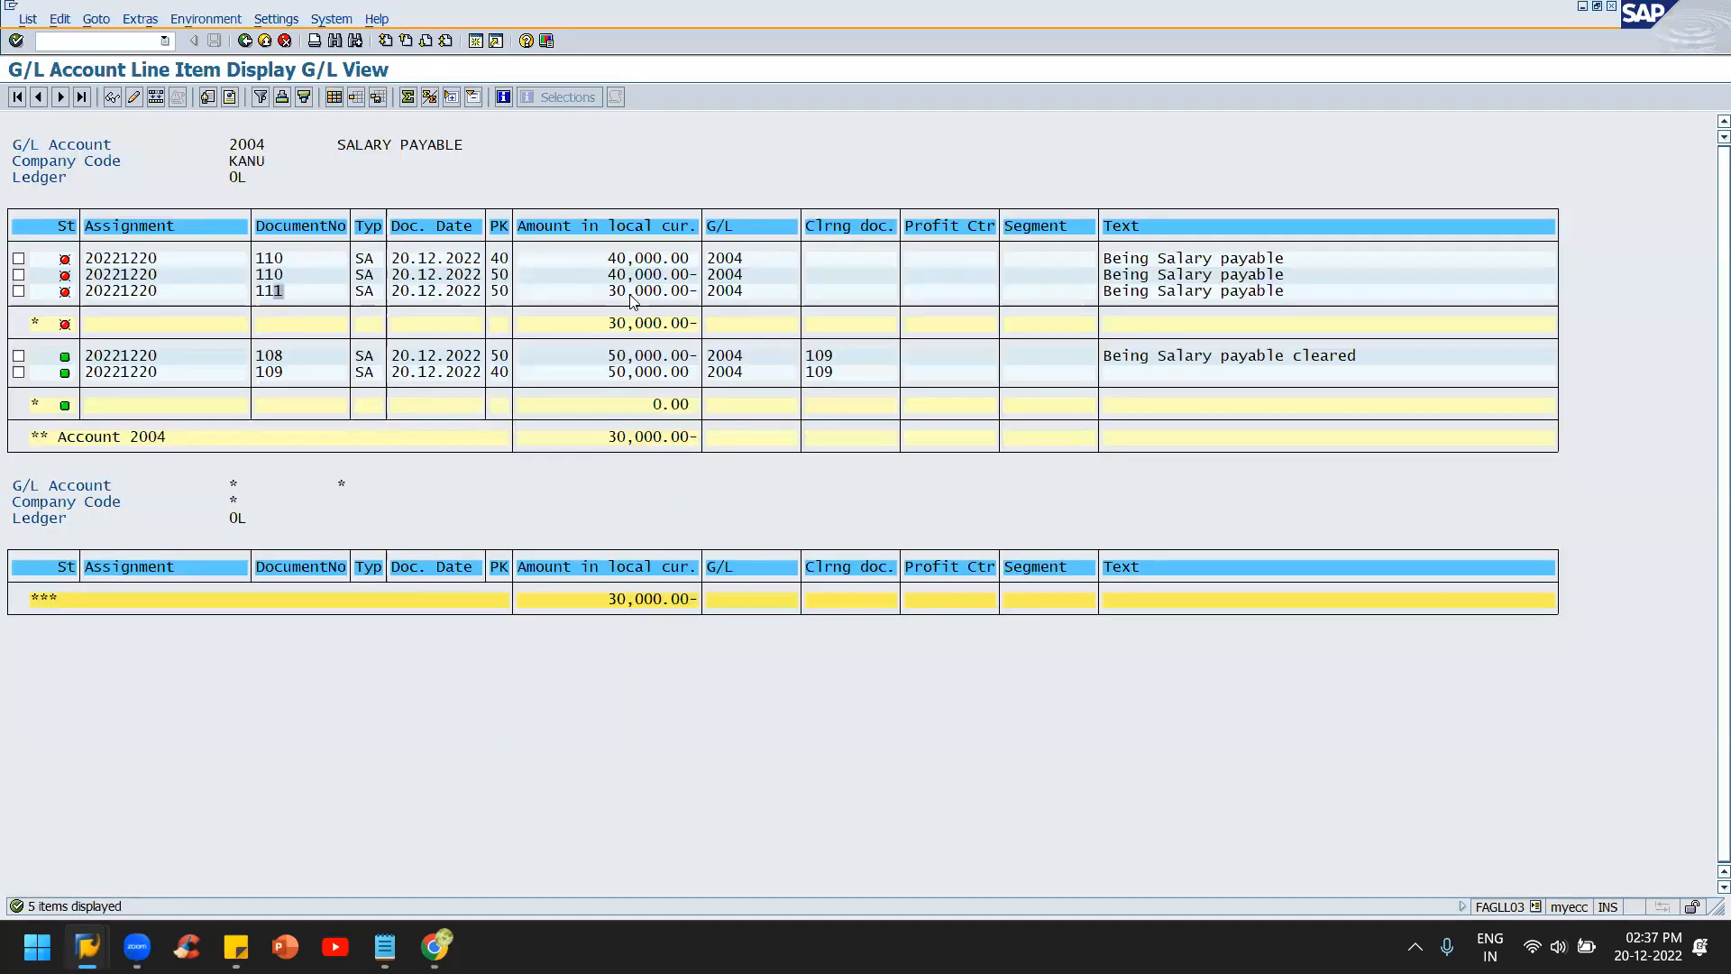
click(629, 293)
click(612, 293)
key(alt+Tab)
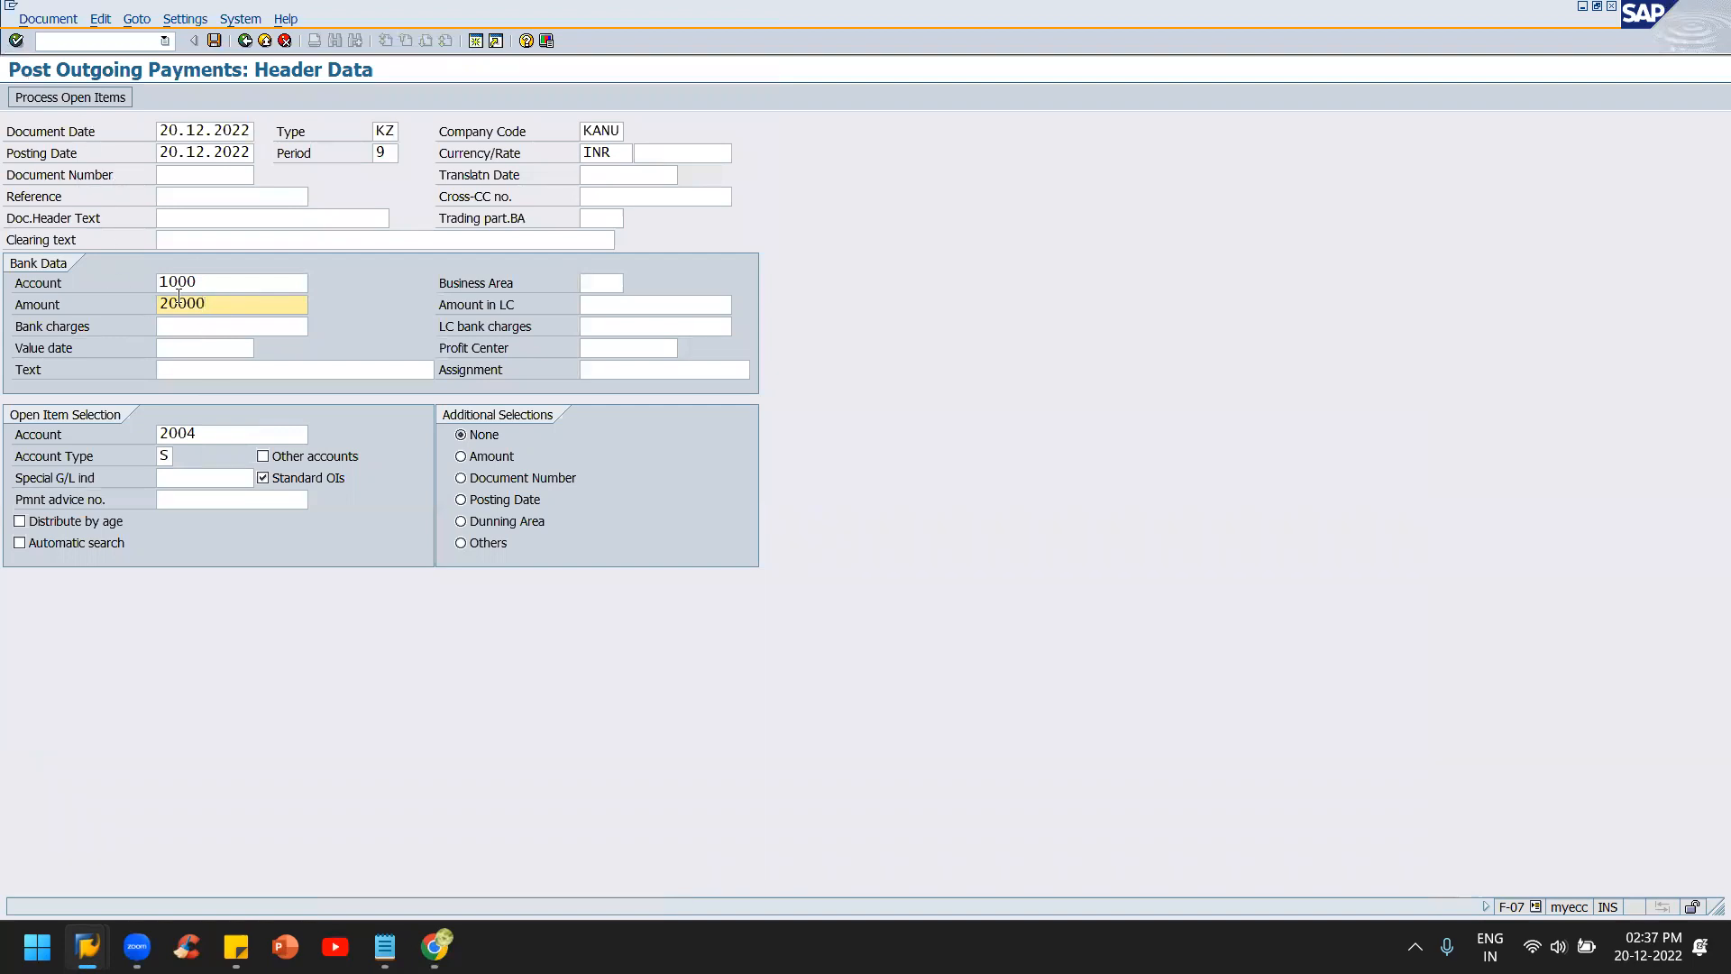
- Set the business area in the bank data to KAHY and confirm the payment header
click(598, 284)
text(k)
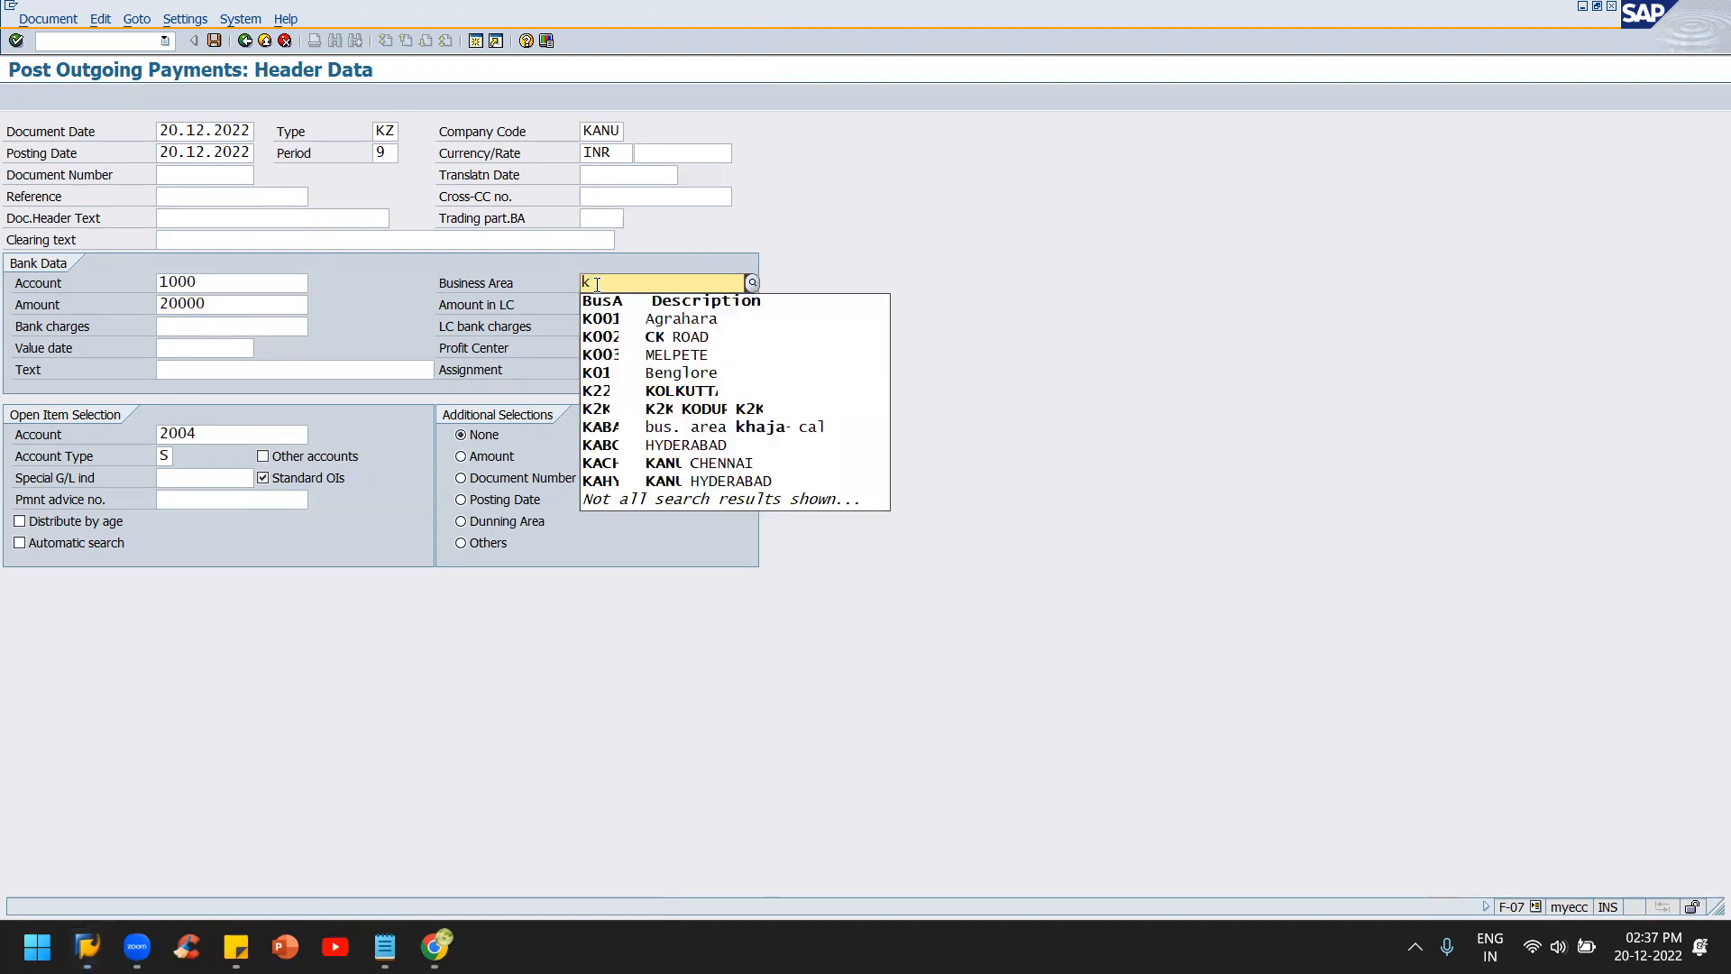
text(ahy)
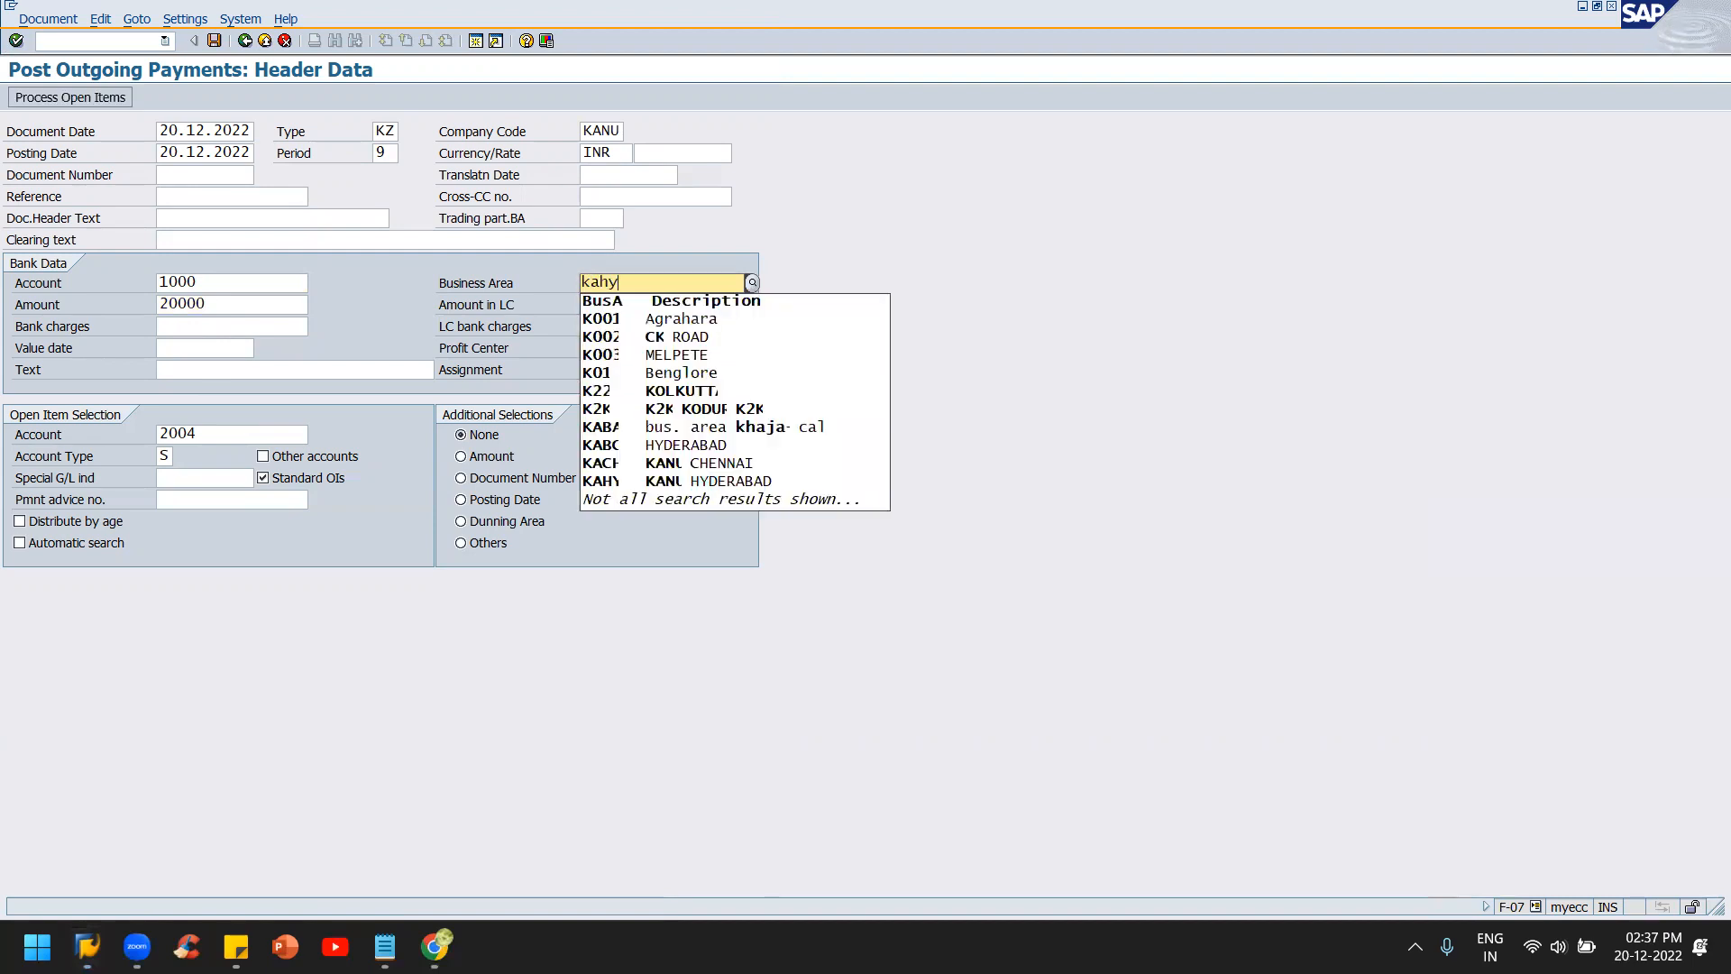
key(Return)
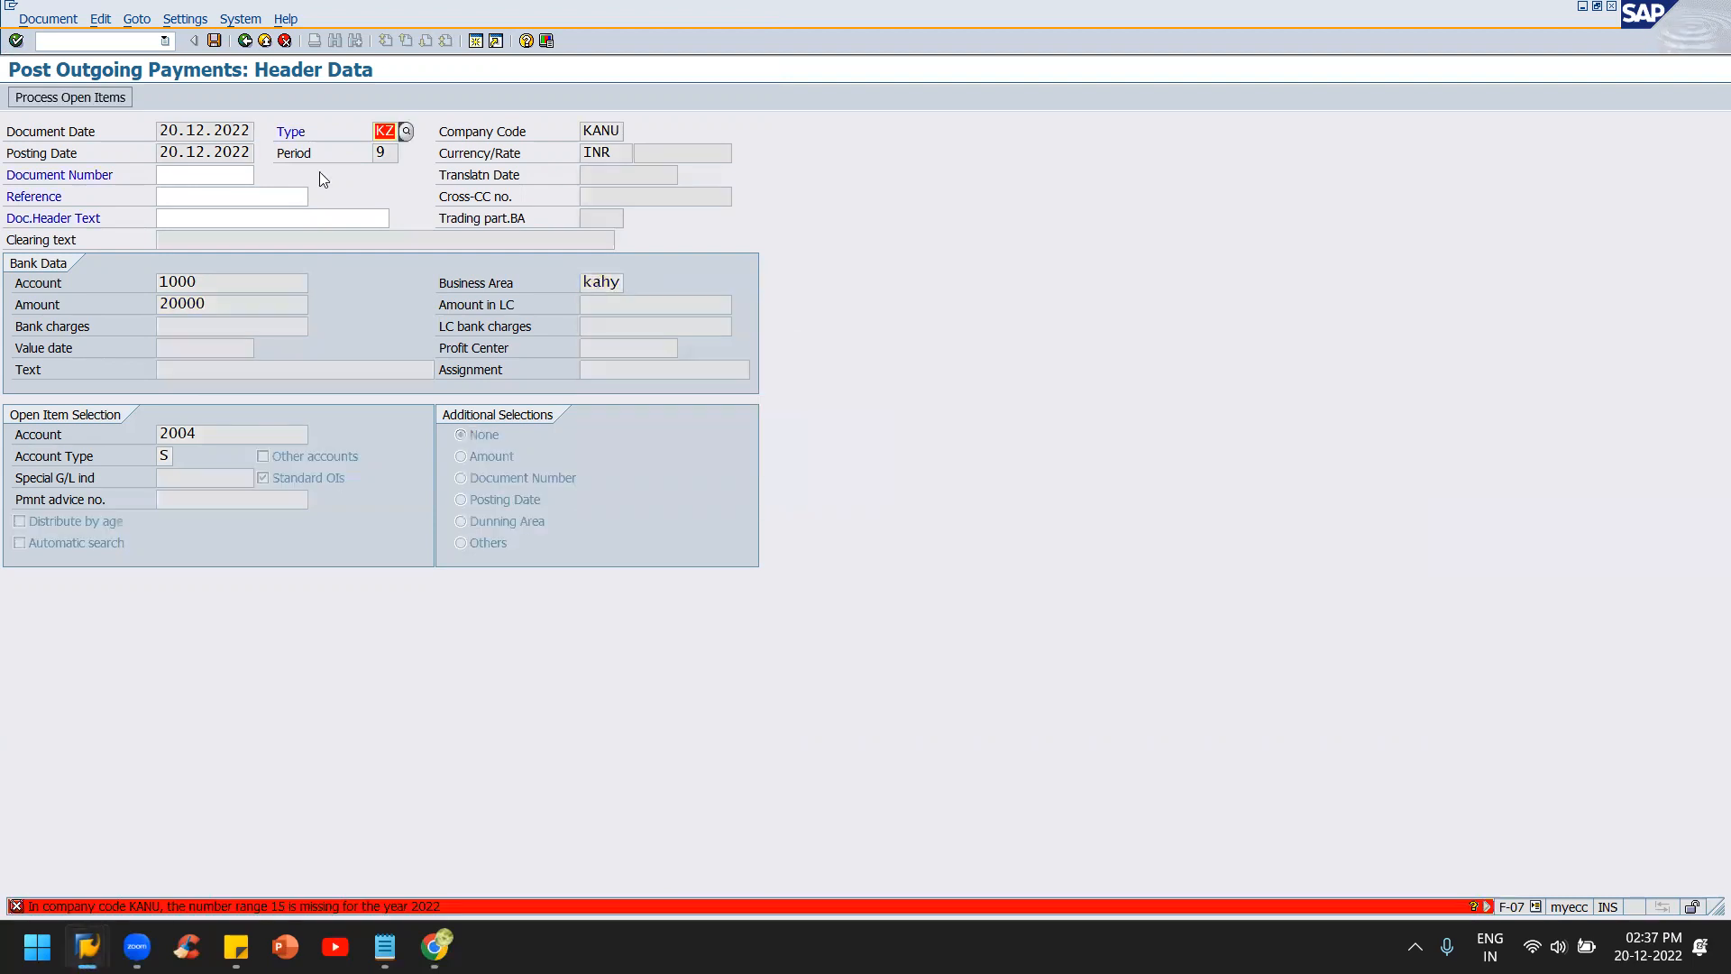
- Change the payment's document type to SA and try to process the open items
text(sa)
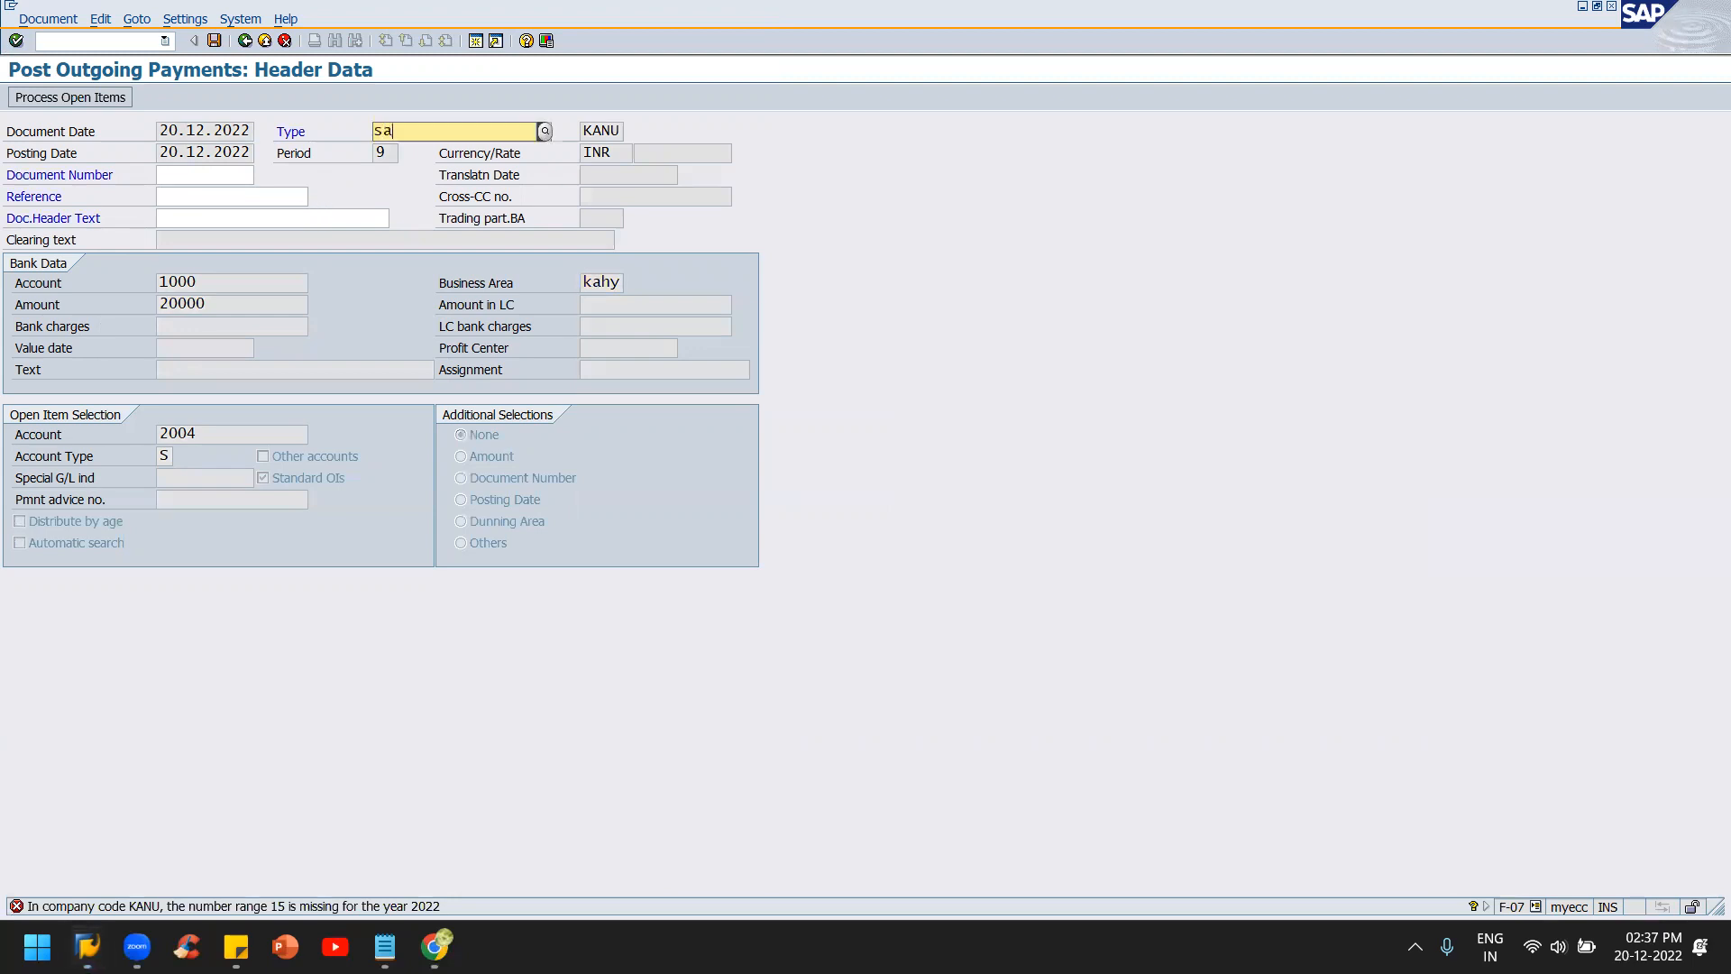
key(Return)
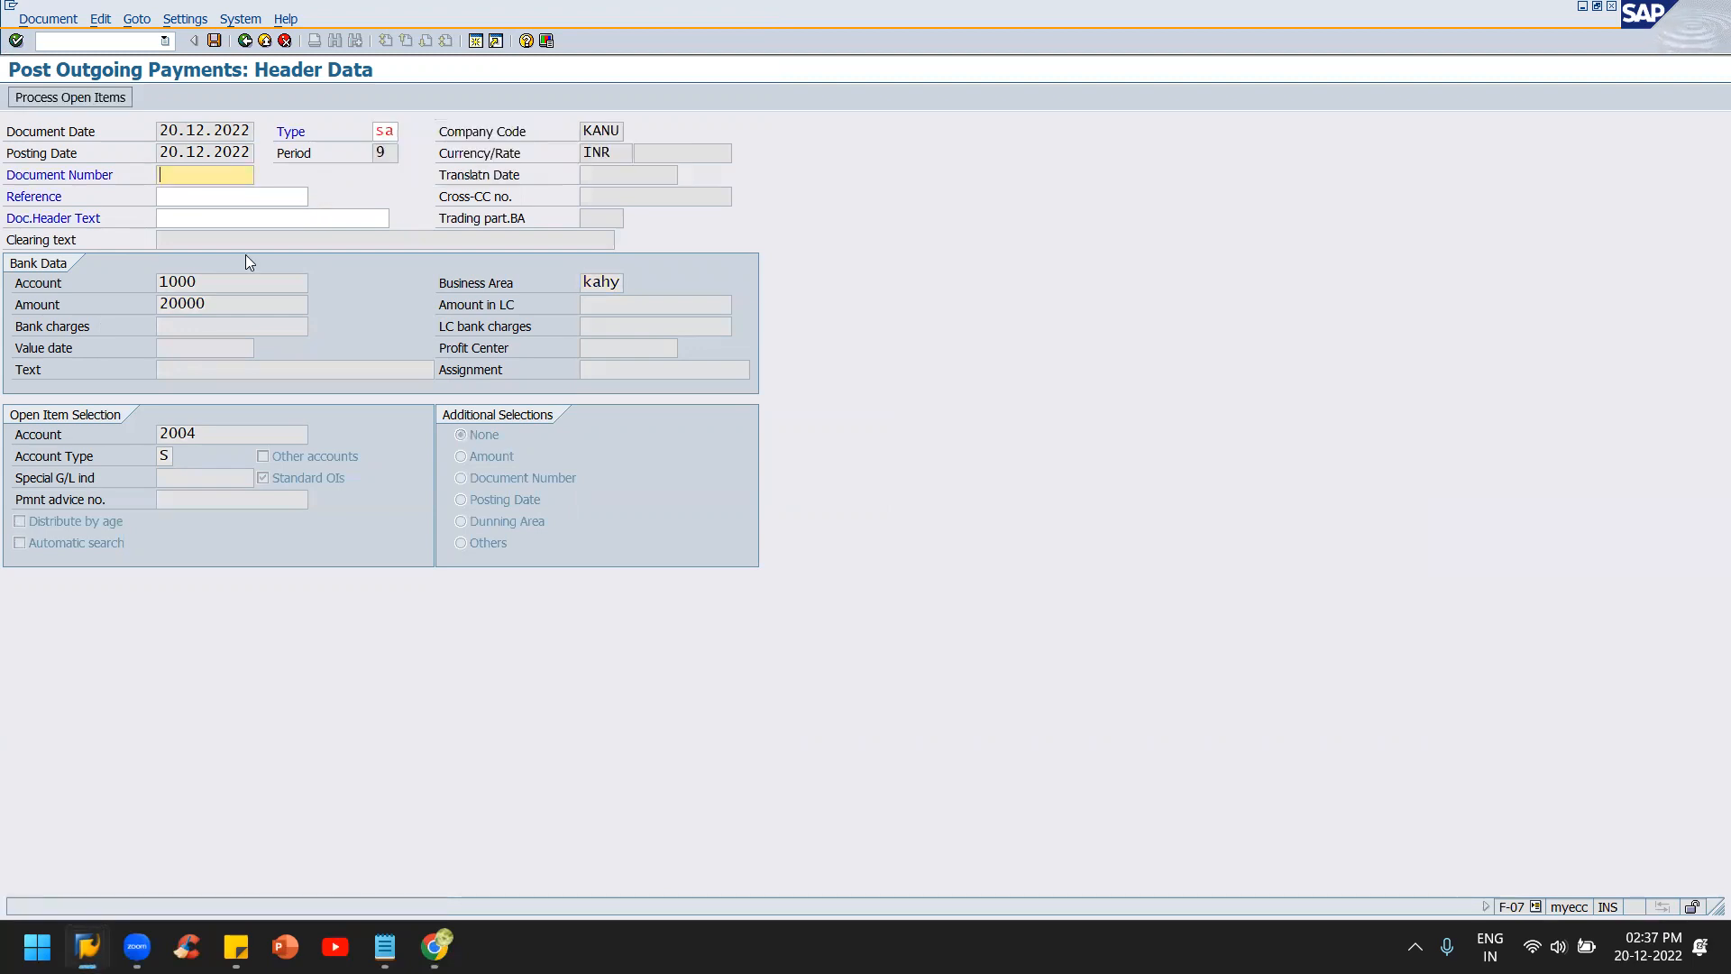
click(94, 98)
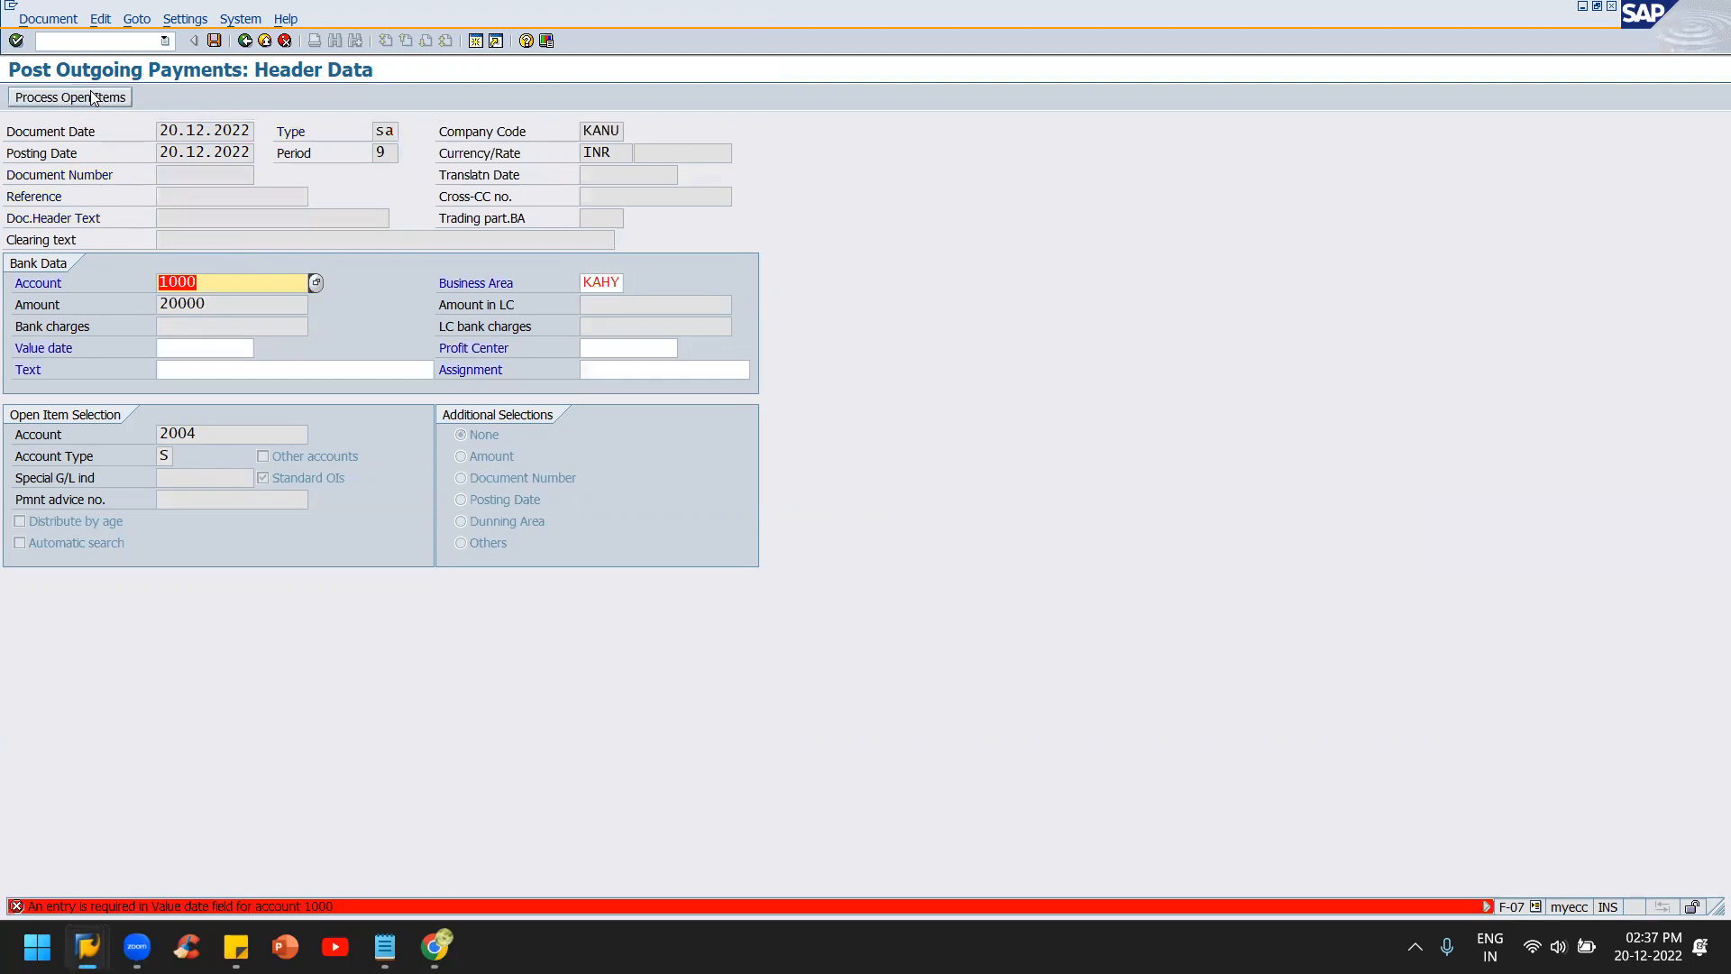
- Set the bank data text to "Being Salary payable cleared" and try to process the open items
click(242, 368)
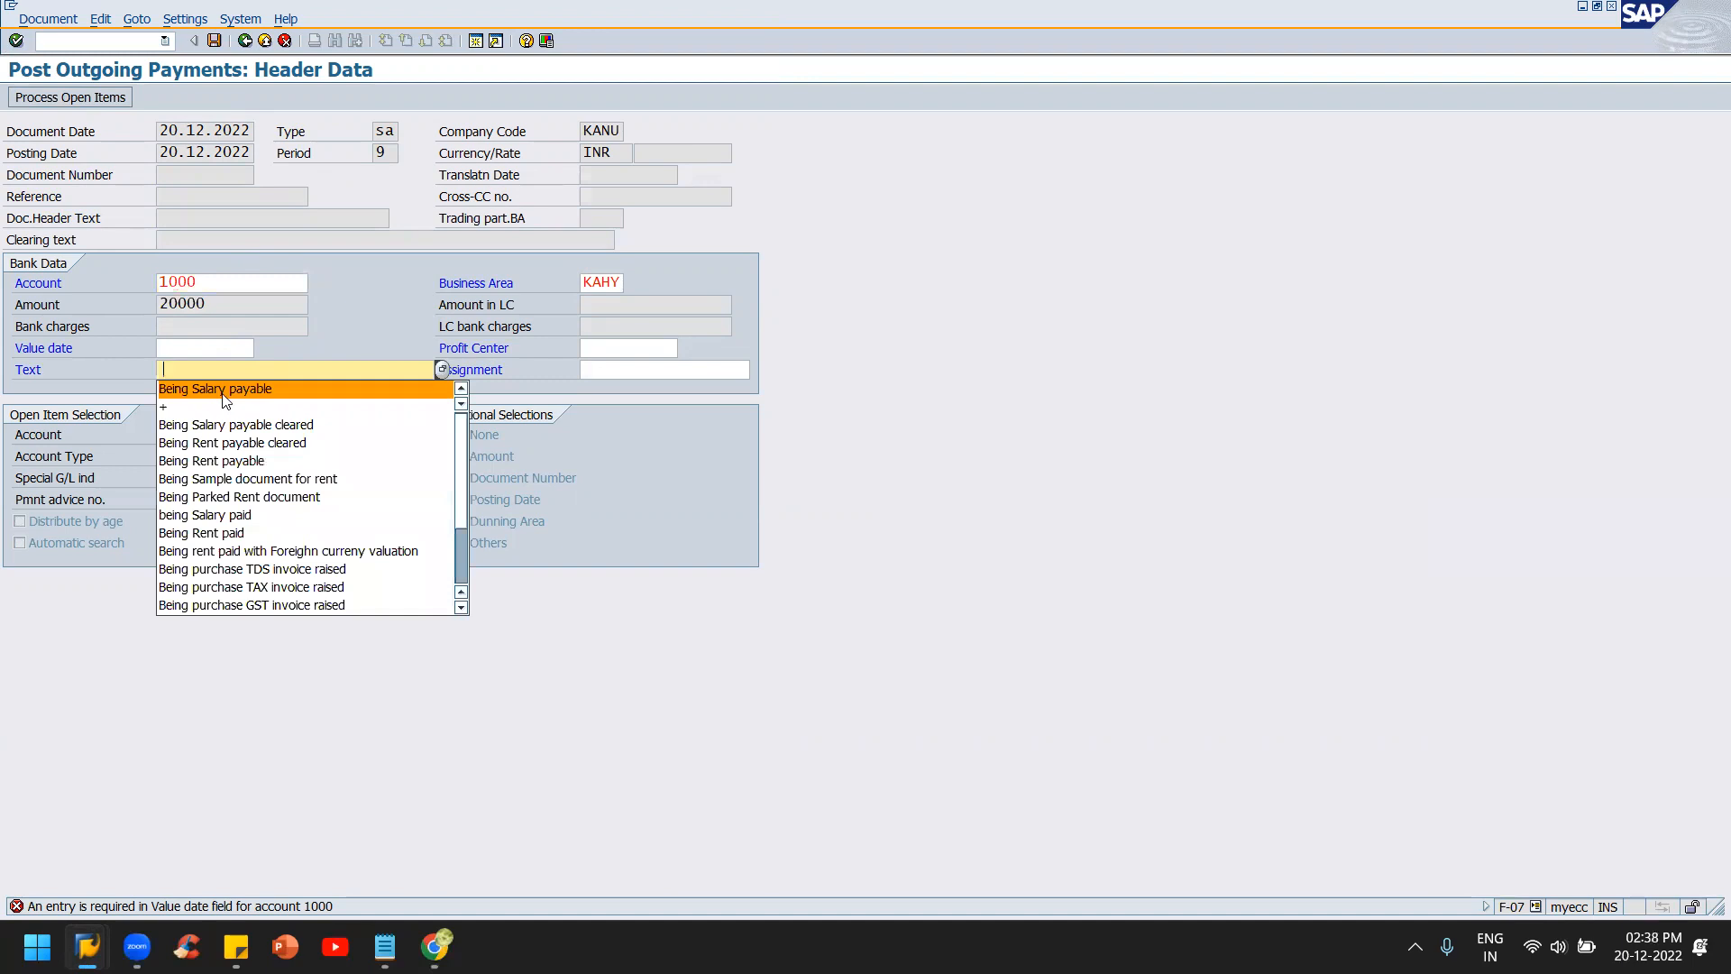
click(223, 389)
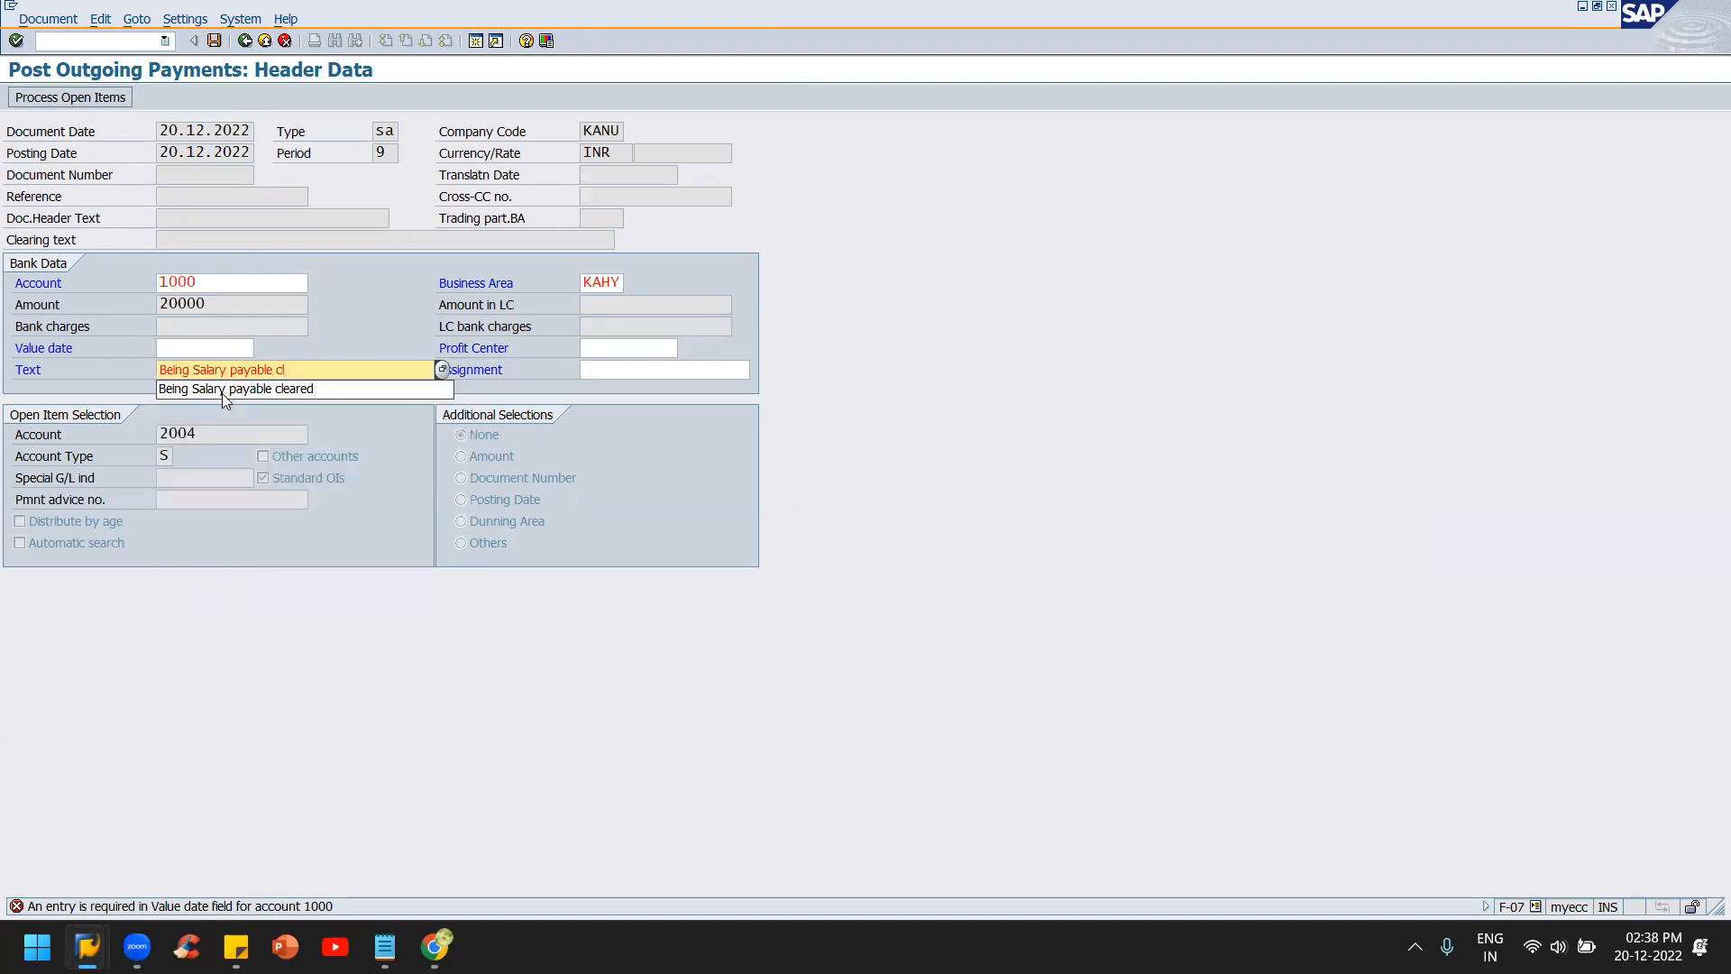
text(eared)
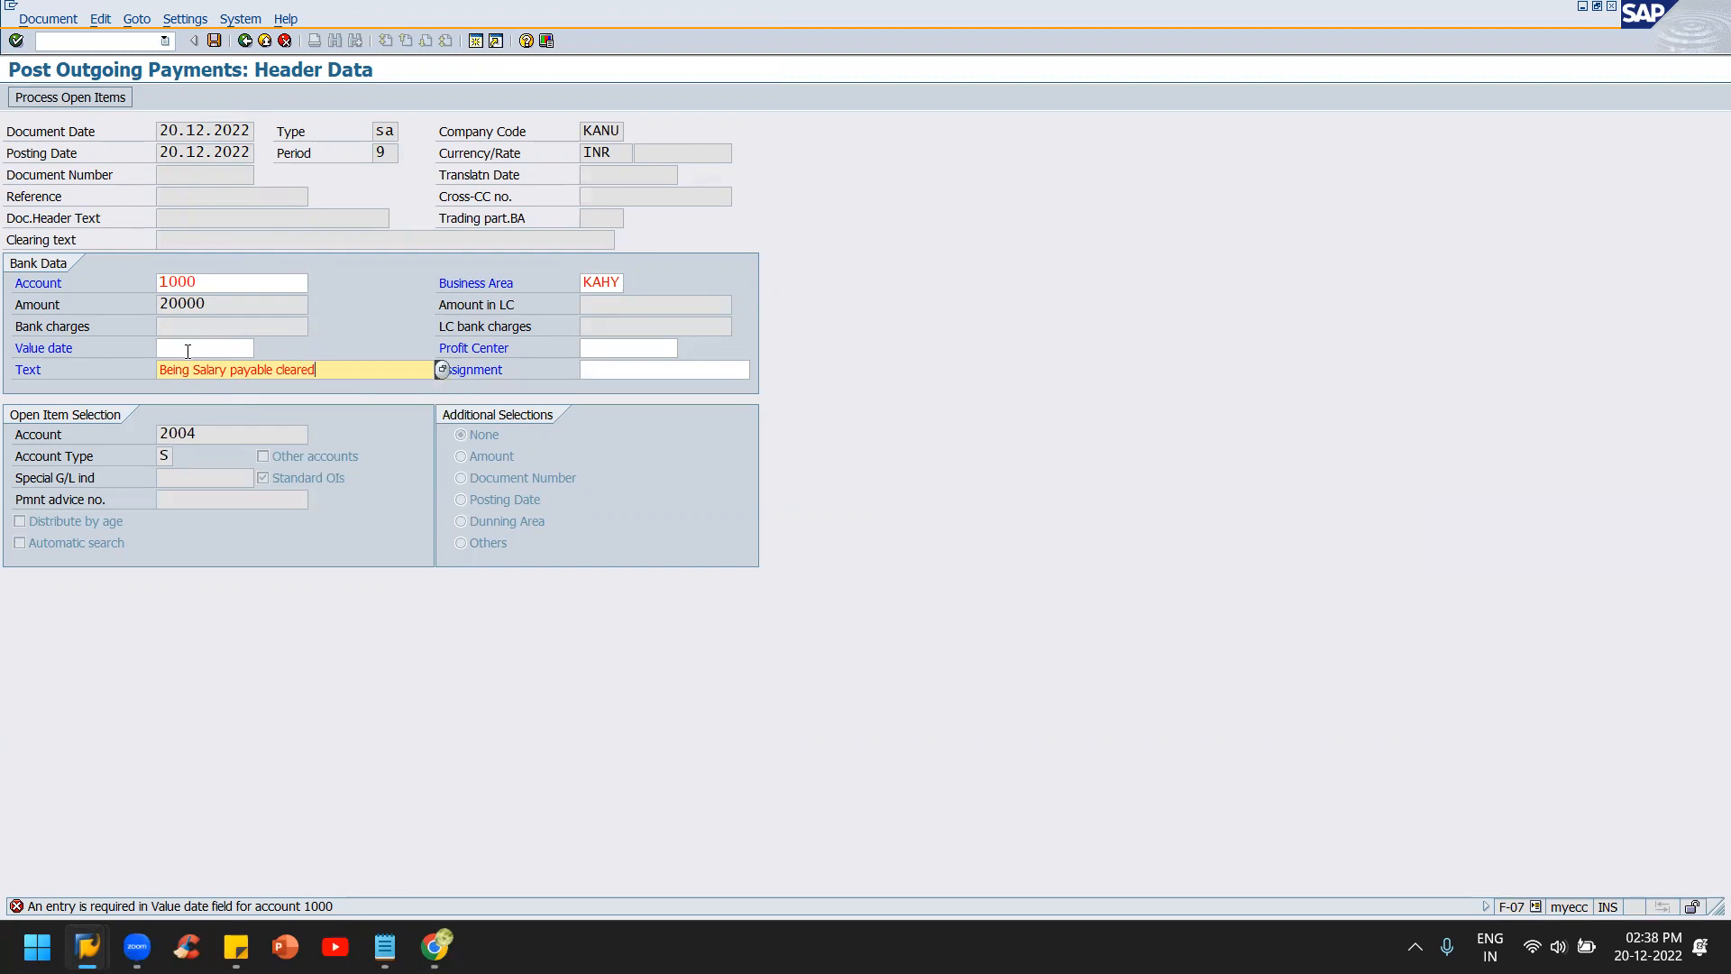
click(78, 104)
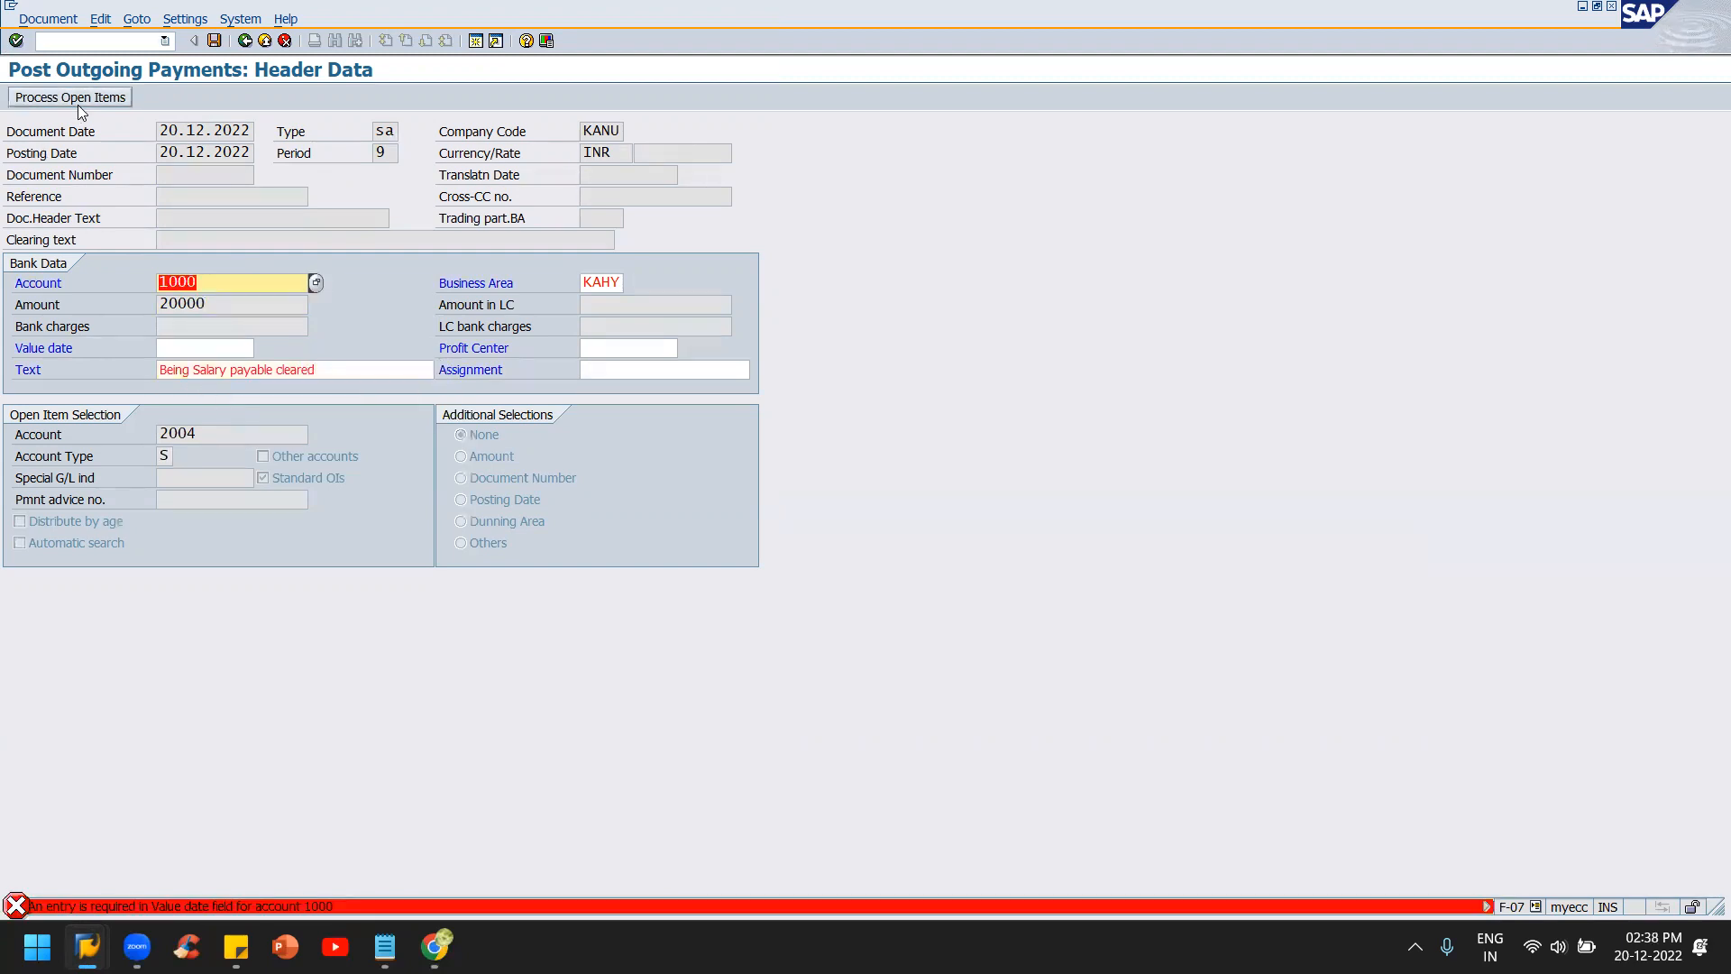
- Fill in the bank data's value date and process account 2004's open items as partial payments
click(206, 349)
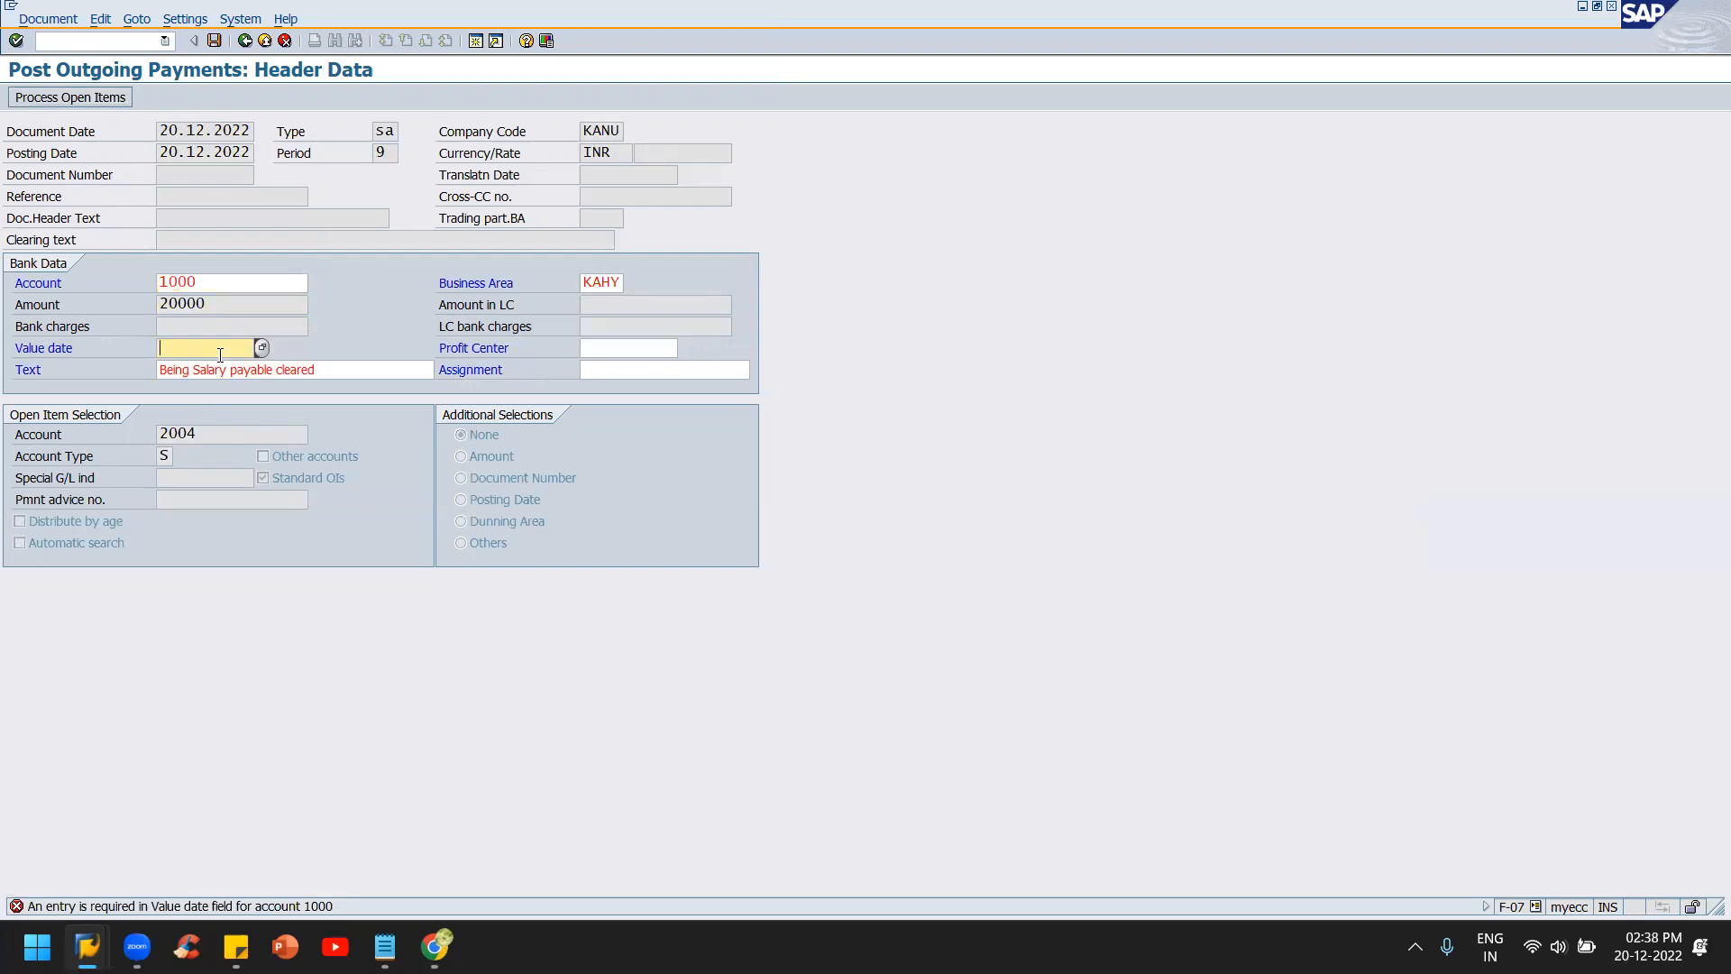
click(191, 368)
click(35, 99)
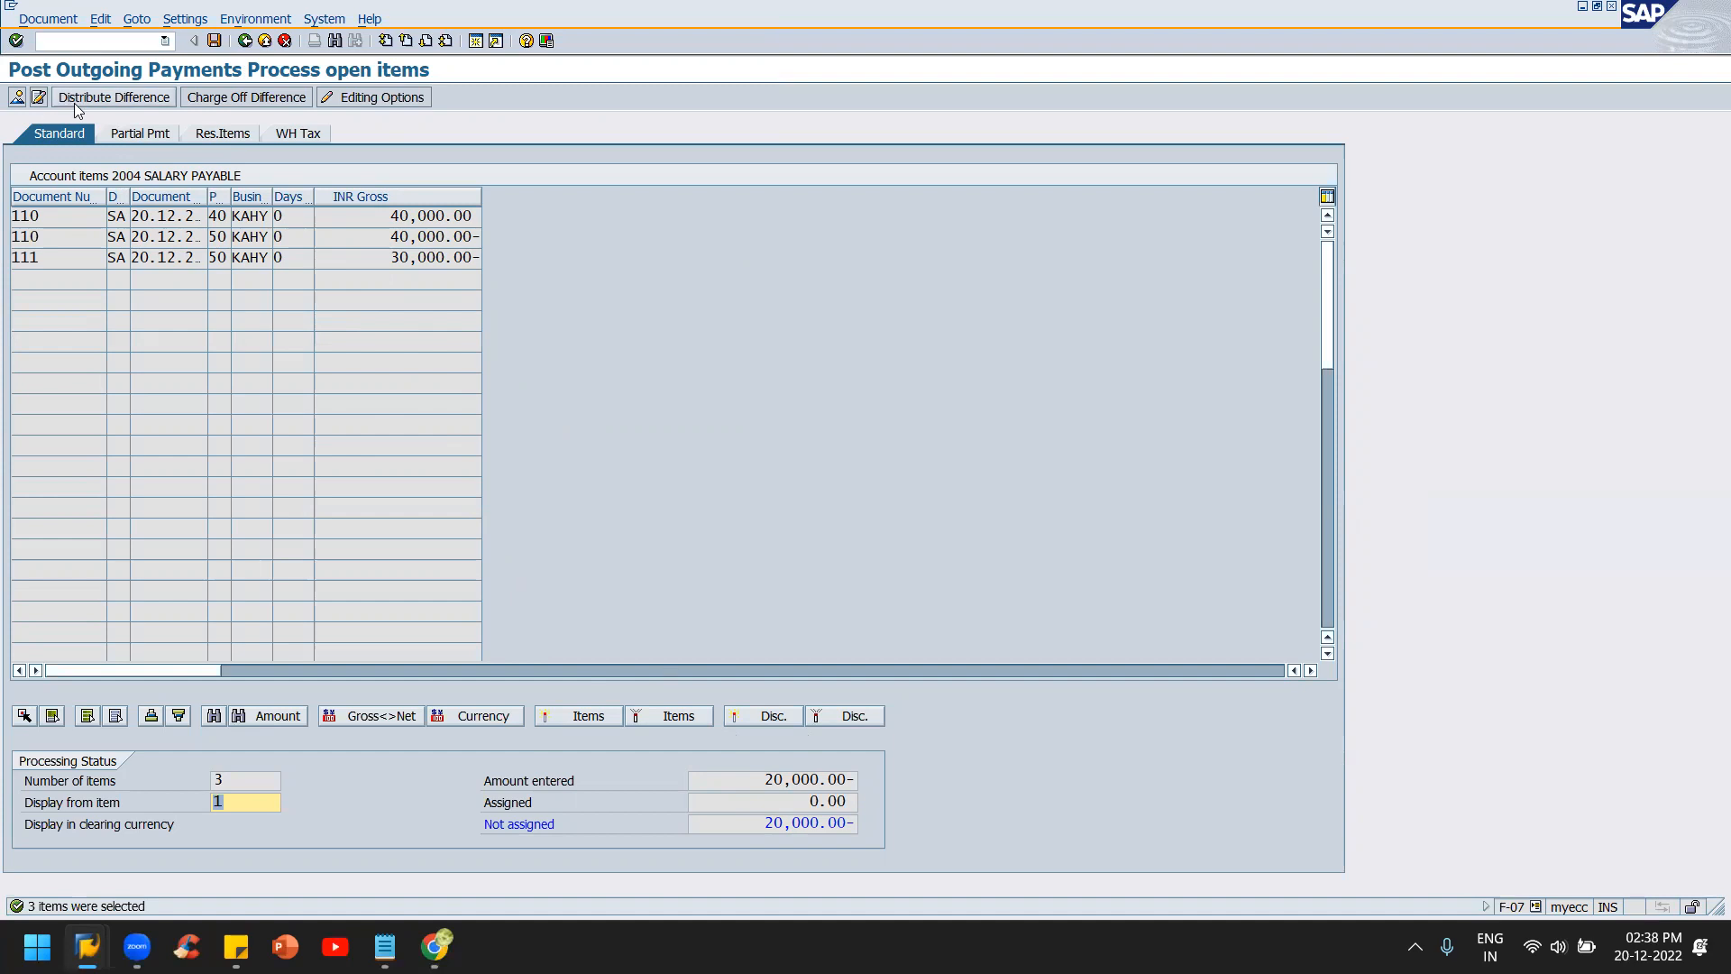
click(122, 133)
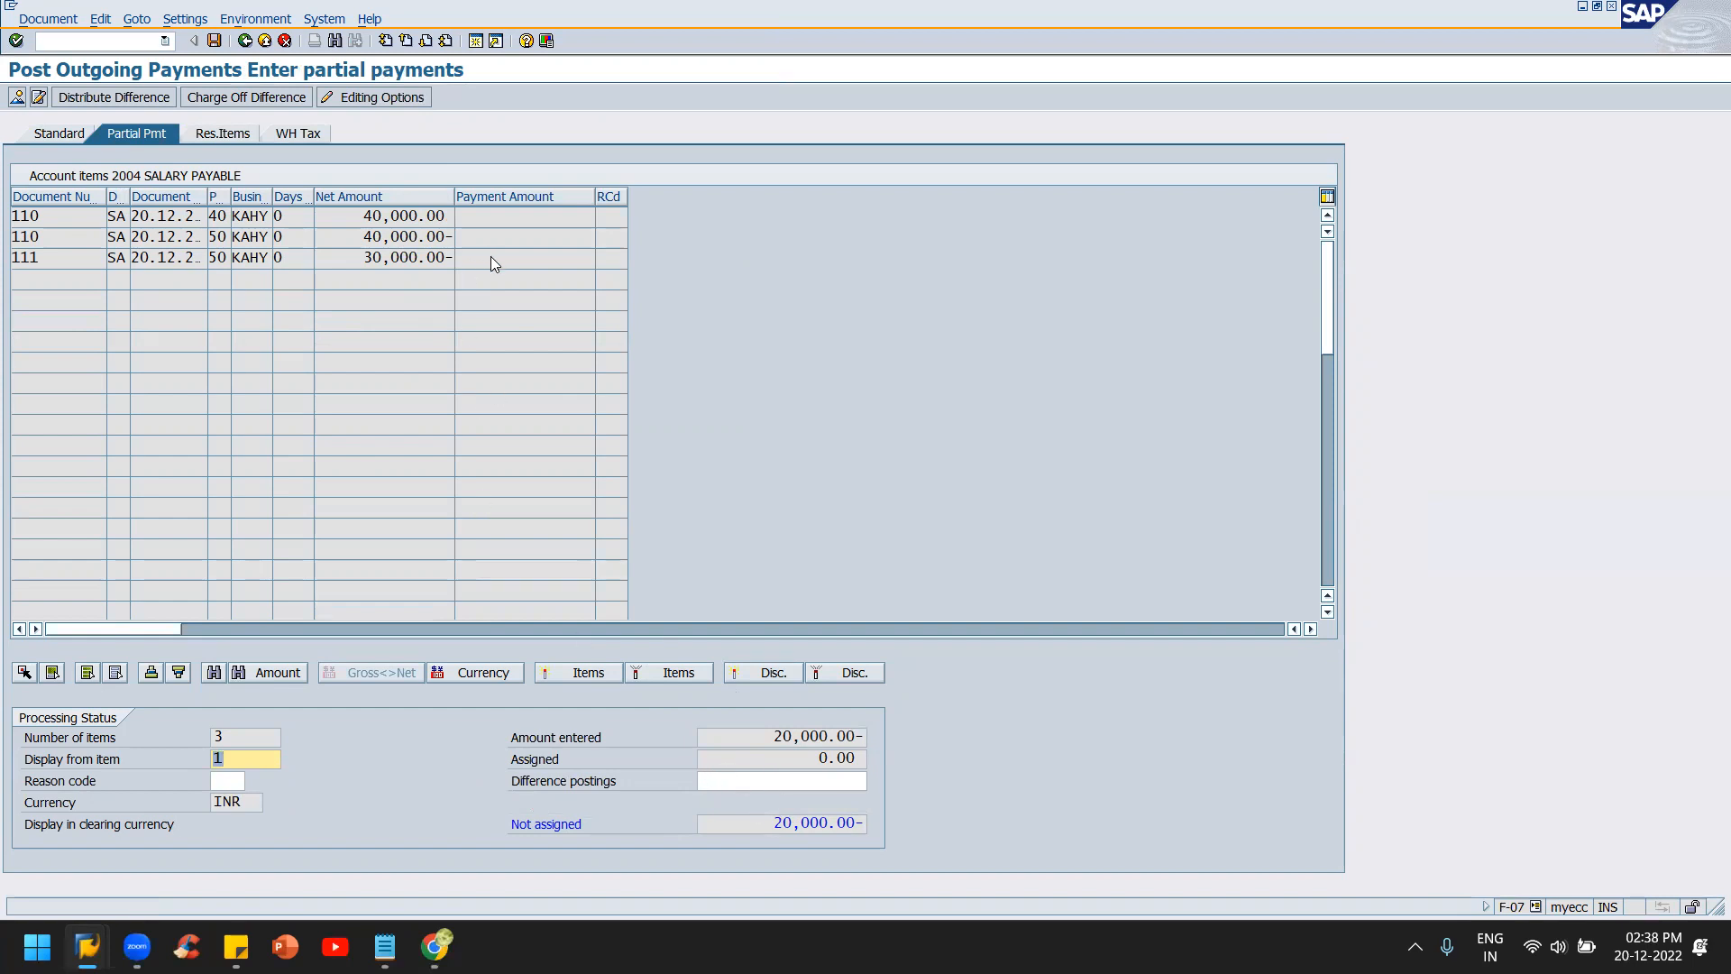
- Try to assign the unassigned 20,000 to difference postings
double_click(806, 777)
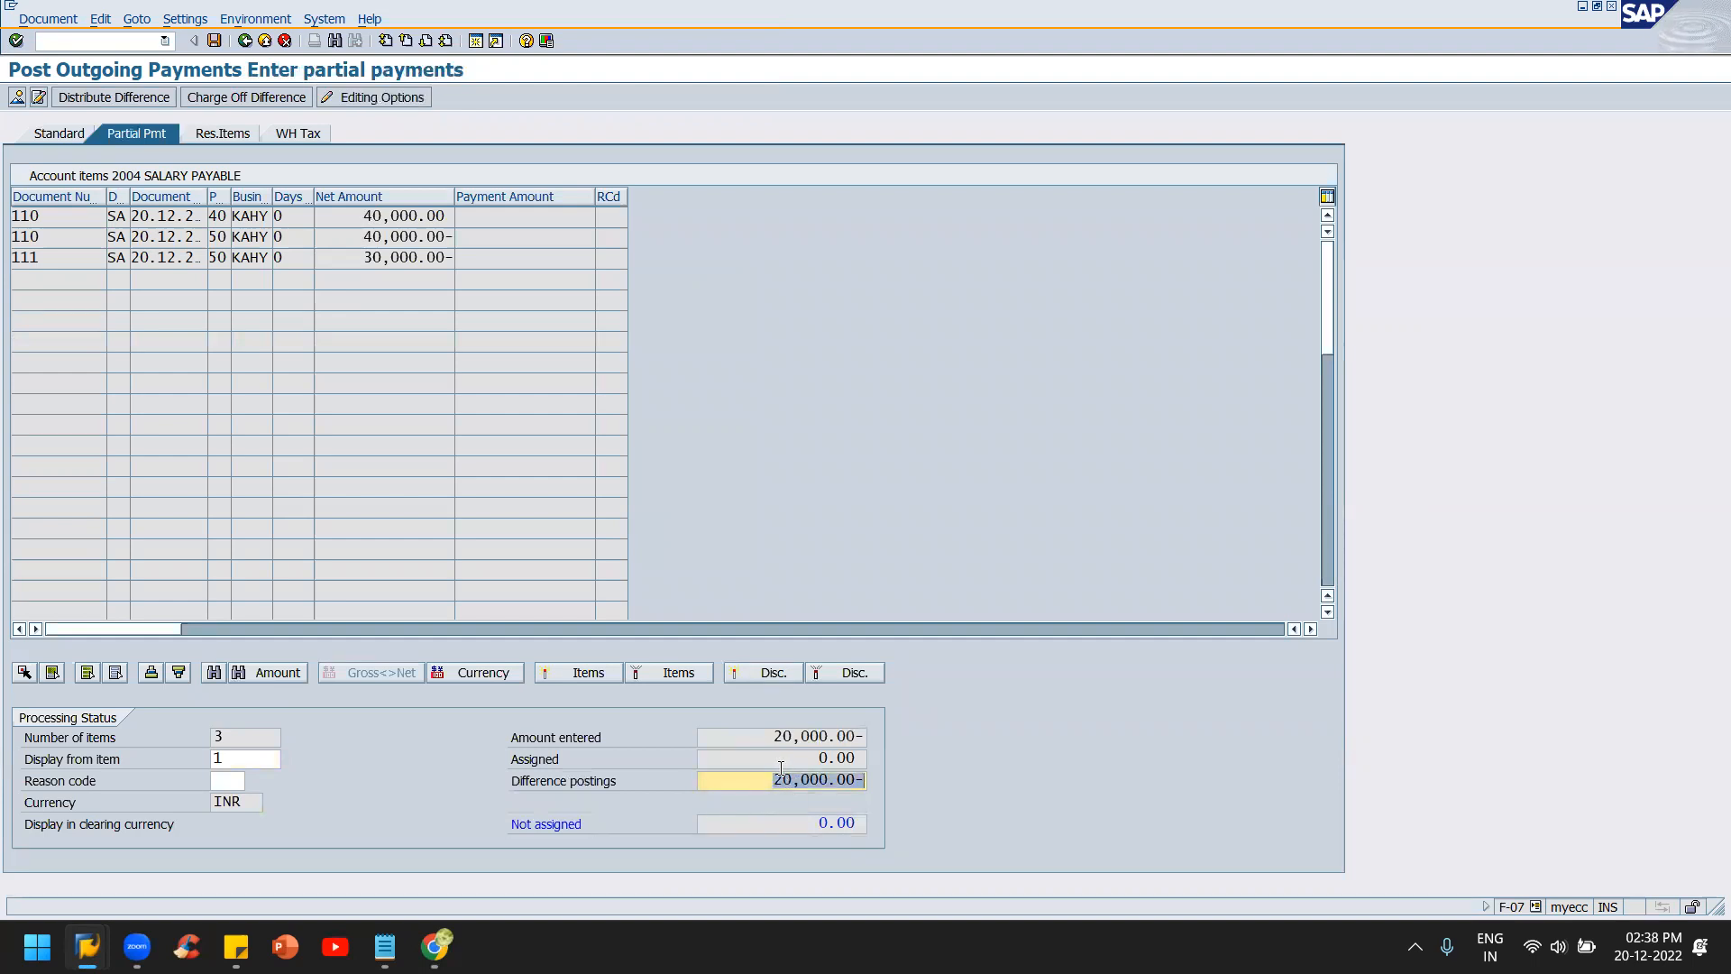
key(Delete)
key(Return)
double_click(815, 784)
- Assign a partial payment of 20,000 to document 111's open item and clear the difference postings amount
double_click(430, 257)
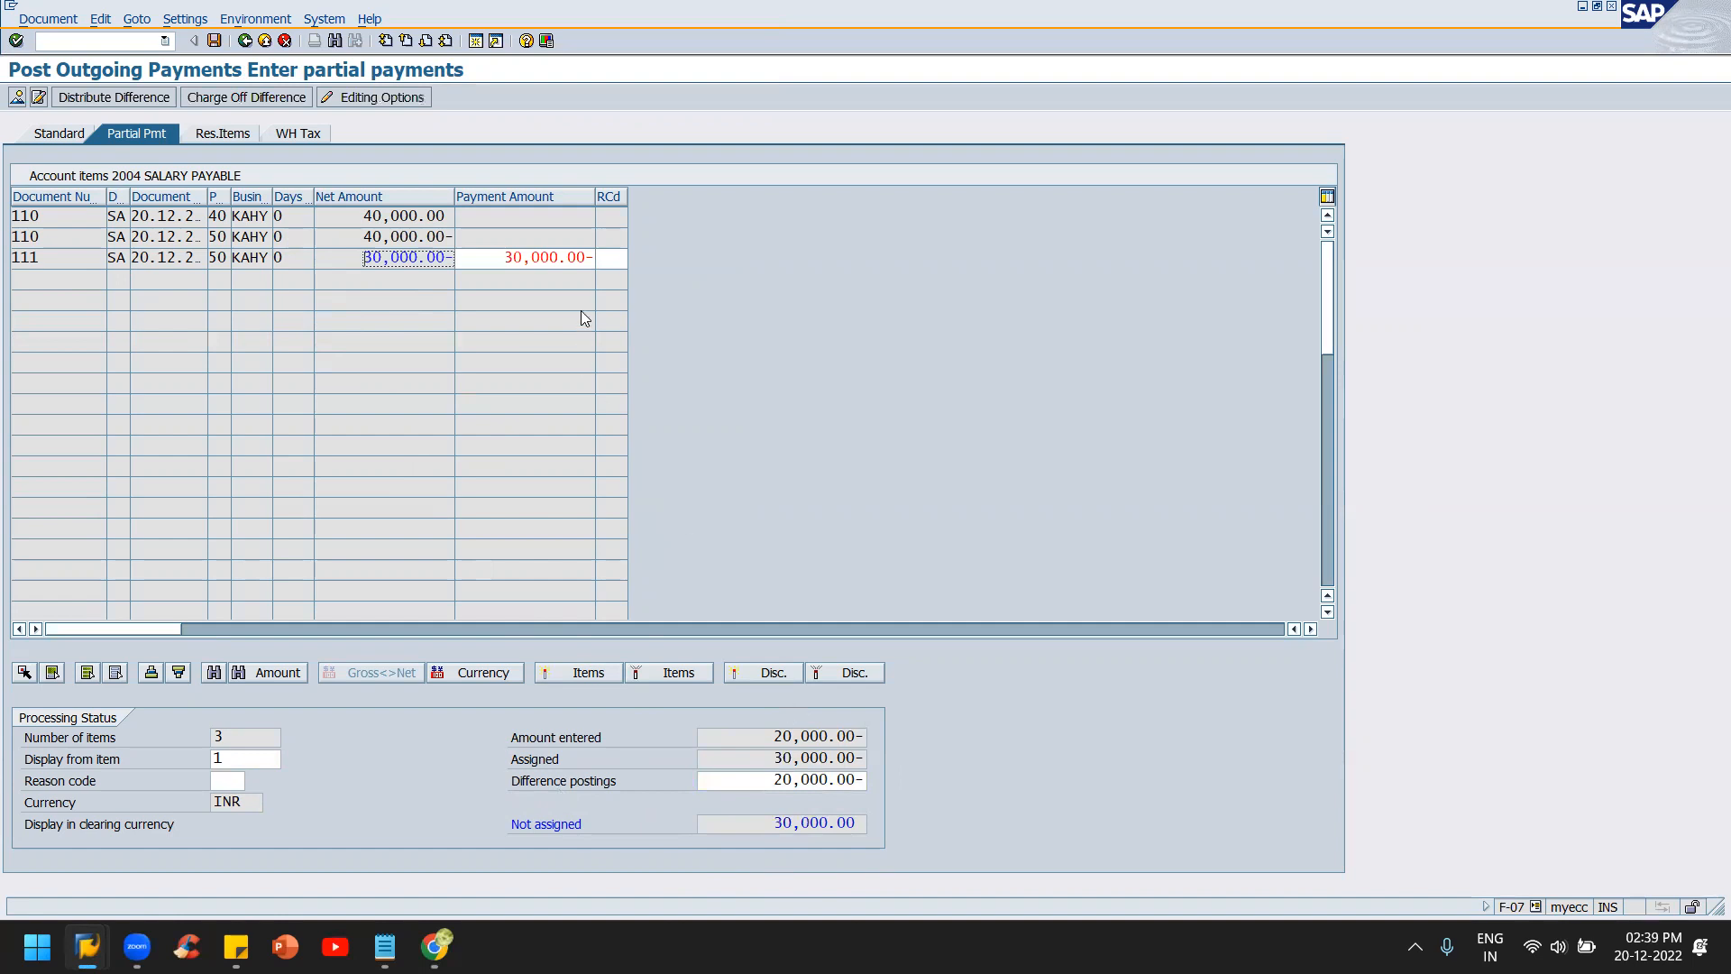
double_click(513, 261)
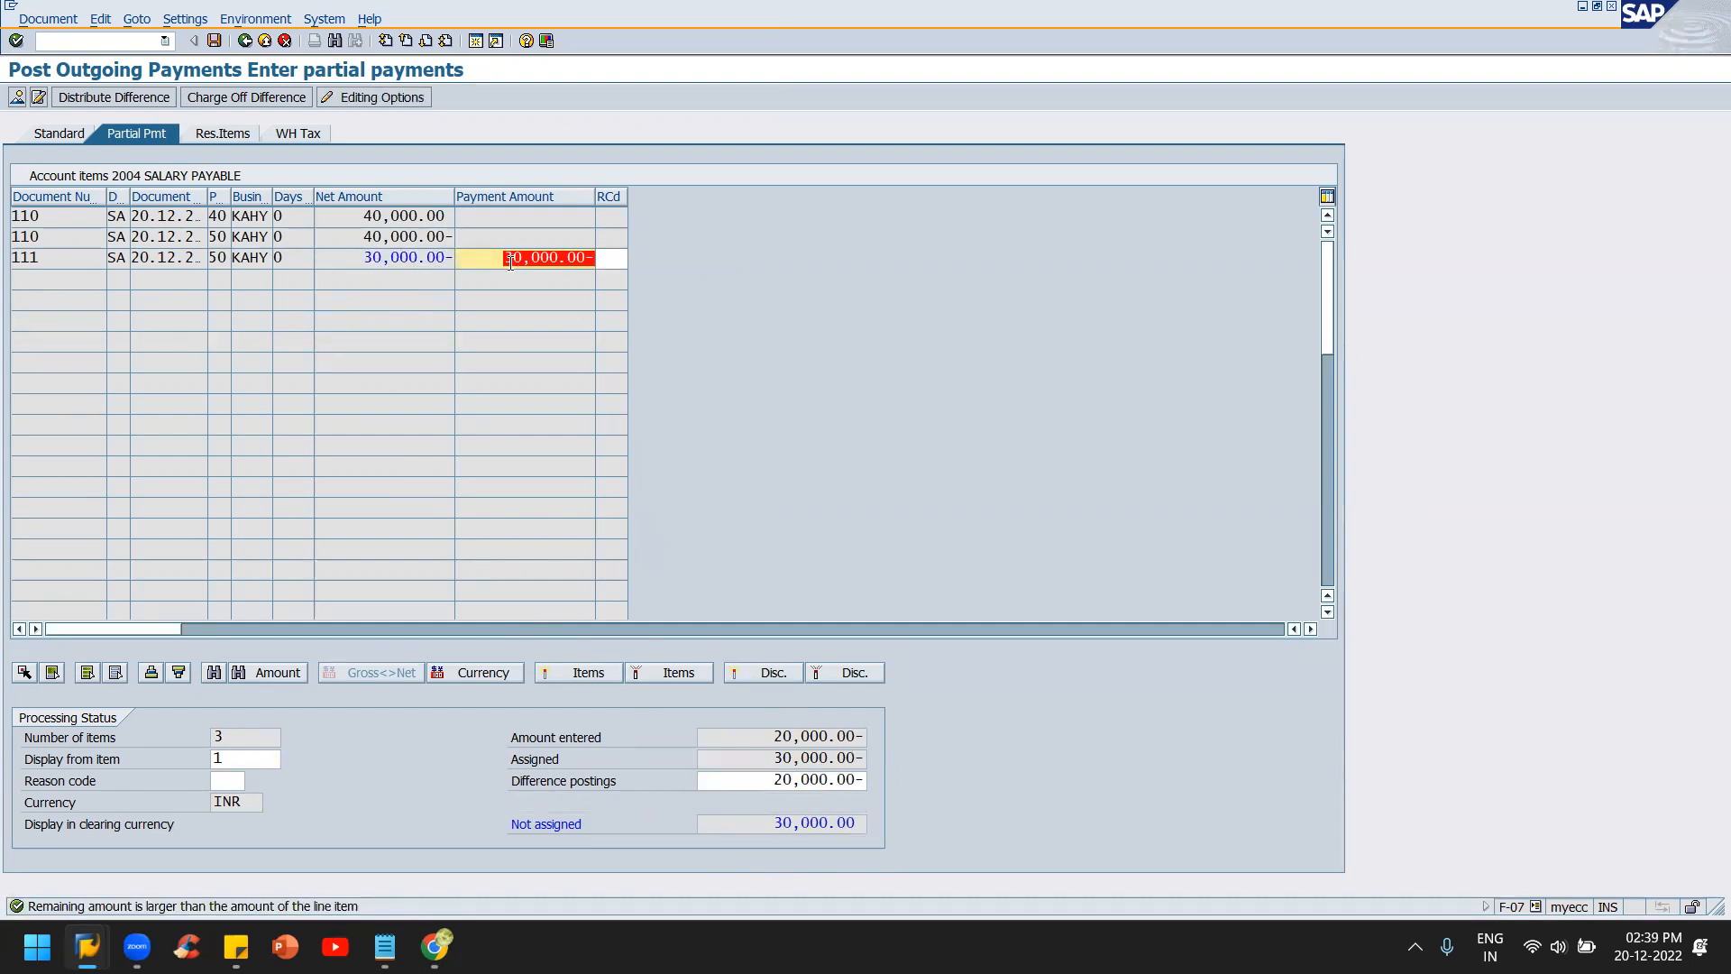
key(BackSpace)
text(20)
key(Return)
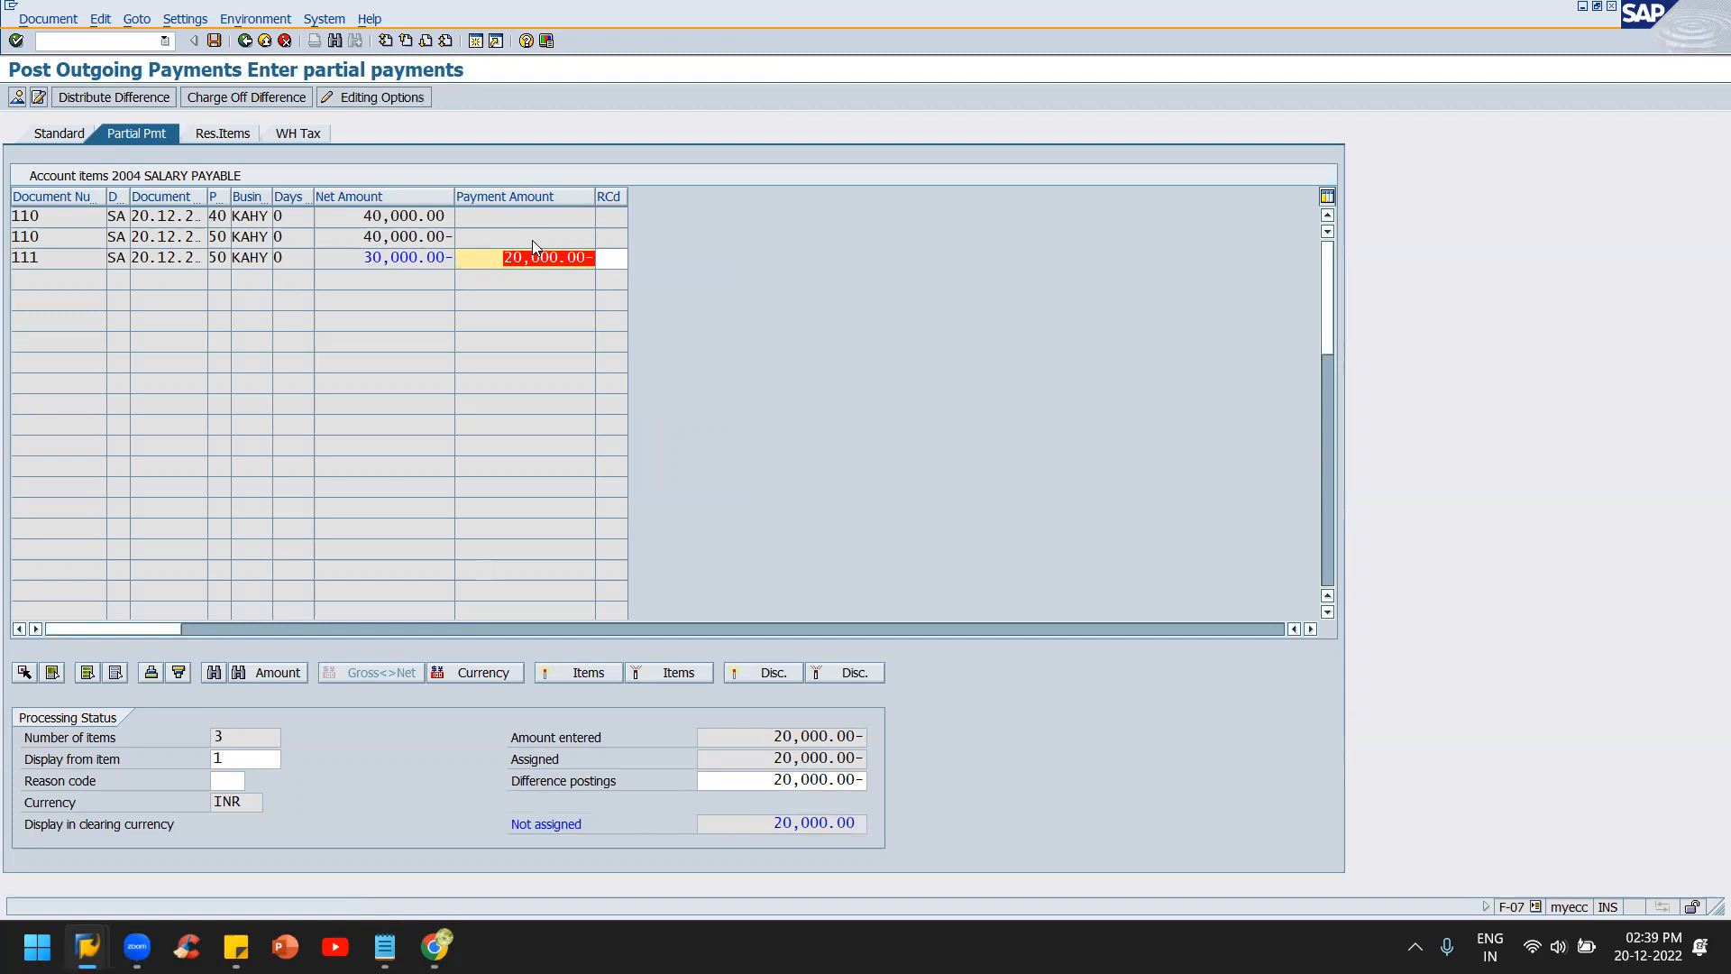
click(808, 779)
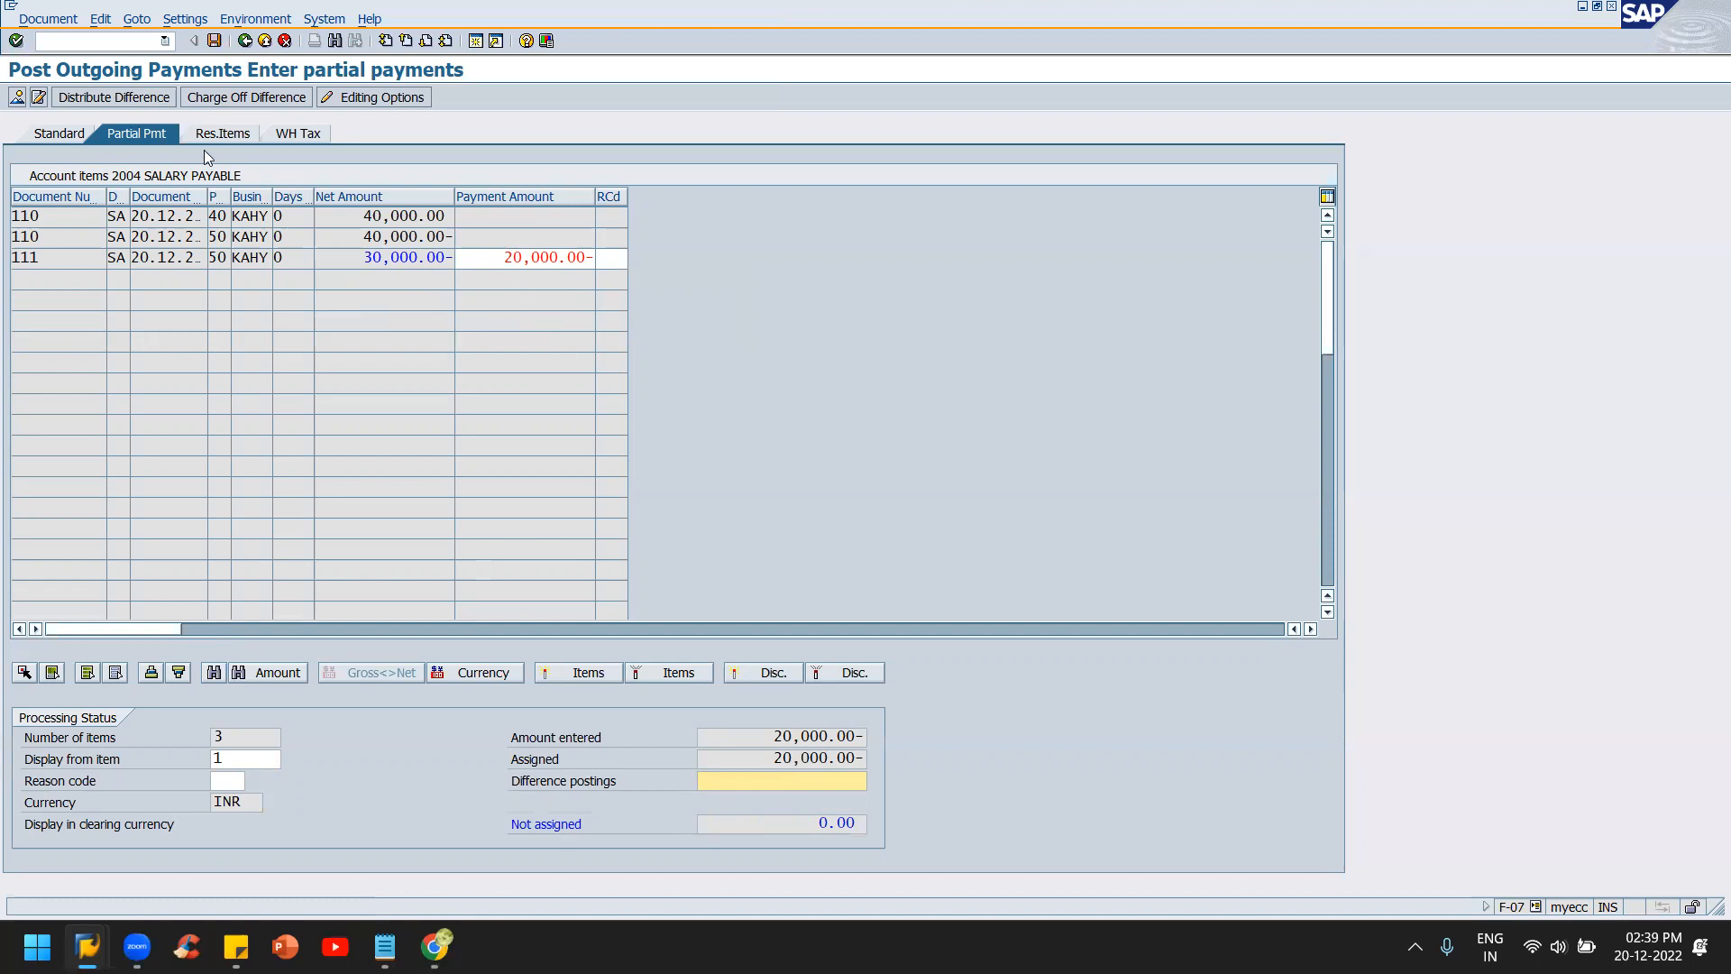
- Add the text "Being Salary payable cleared" to the marked Salary Payable line item and post the payment
click(214, 41)
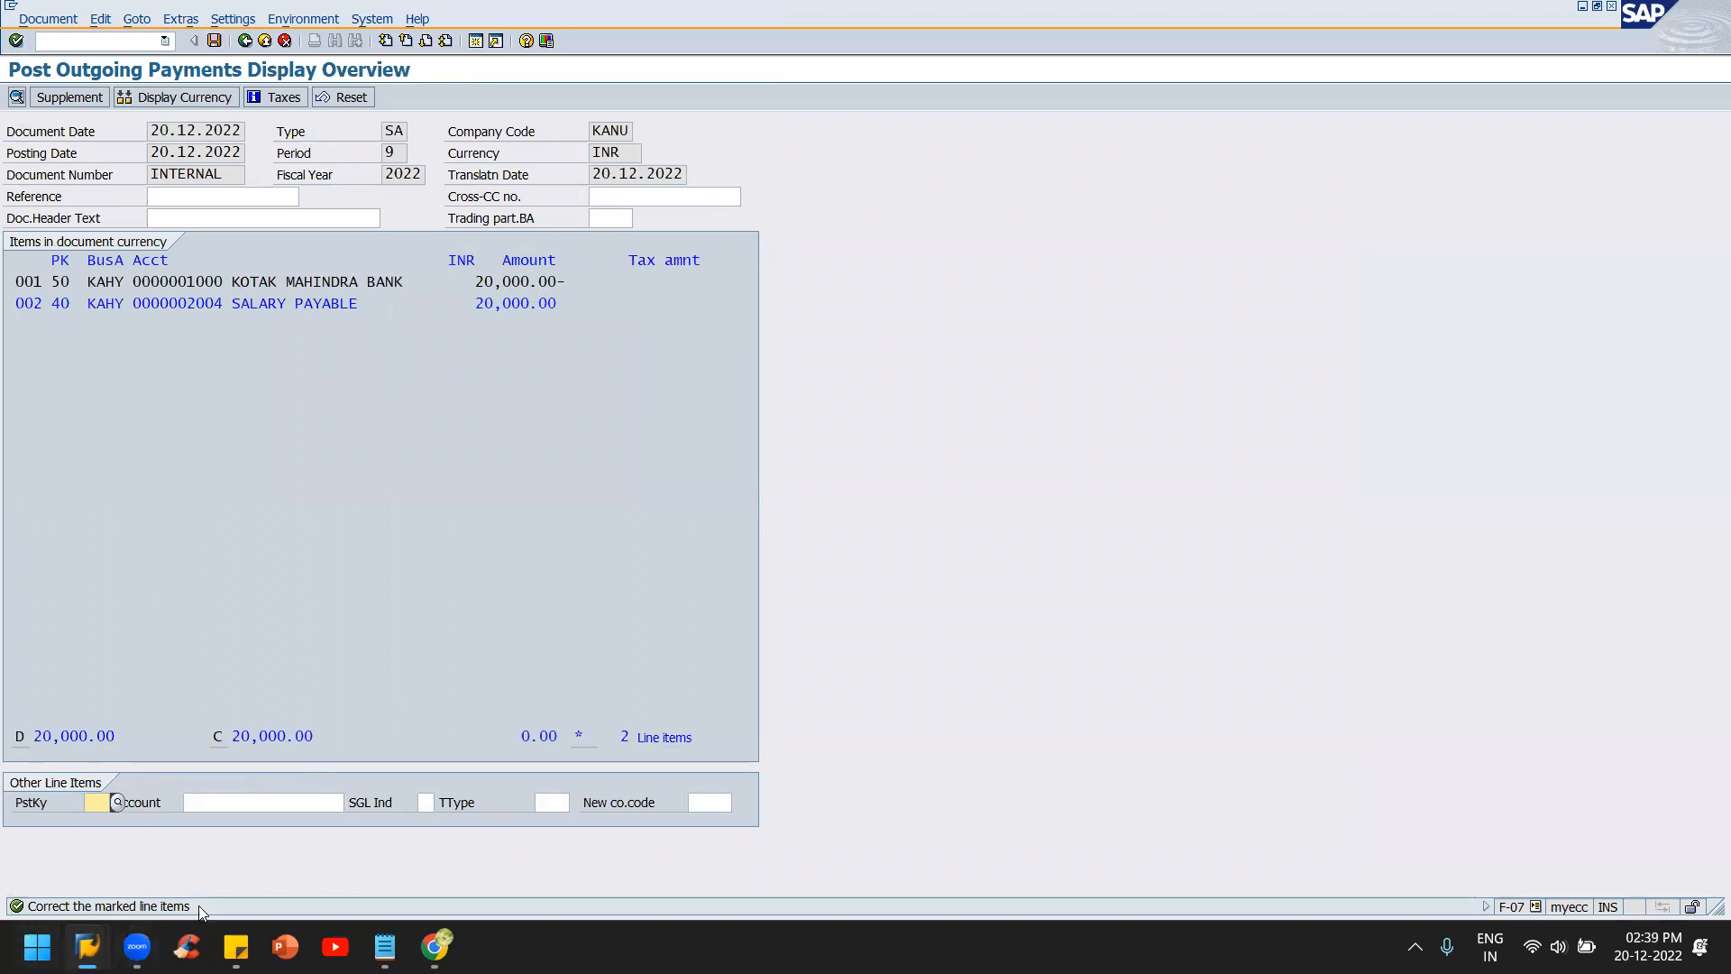
double_click(326, 305)
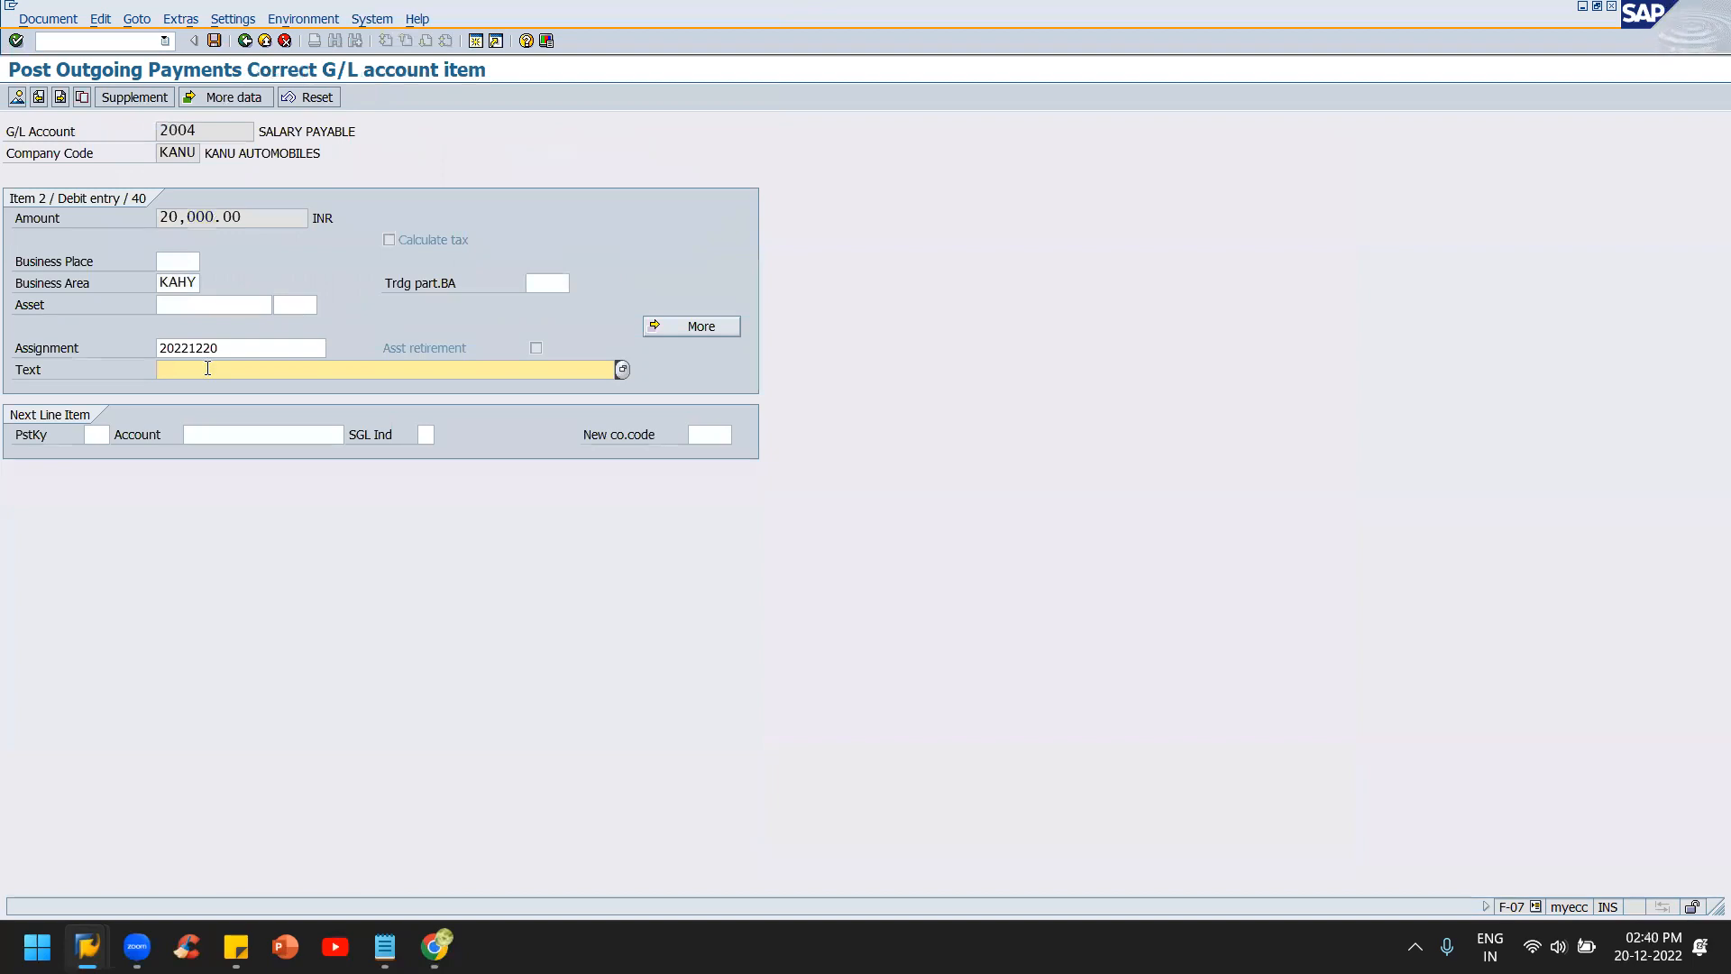
text(bein)
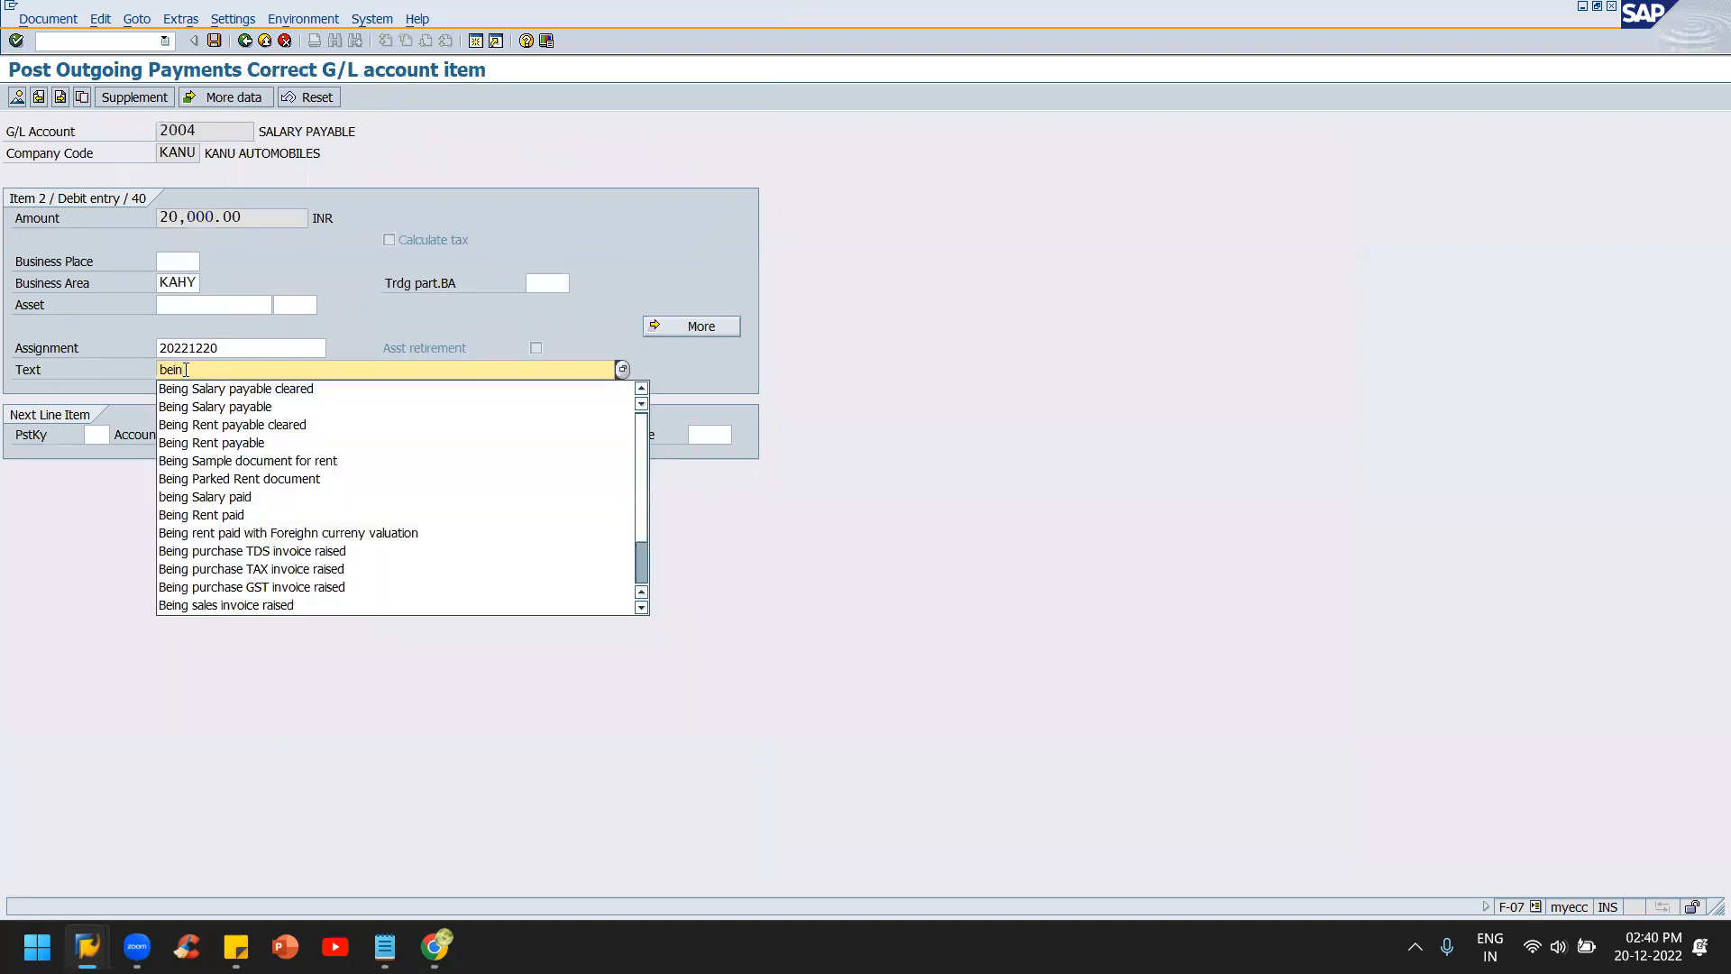
key(Down)
key(Return)
click(214, 41)
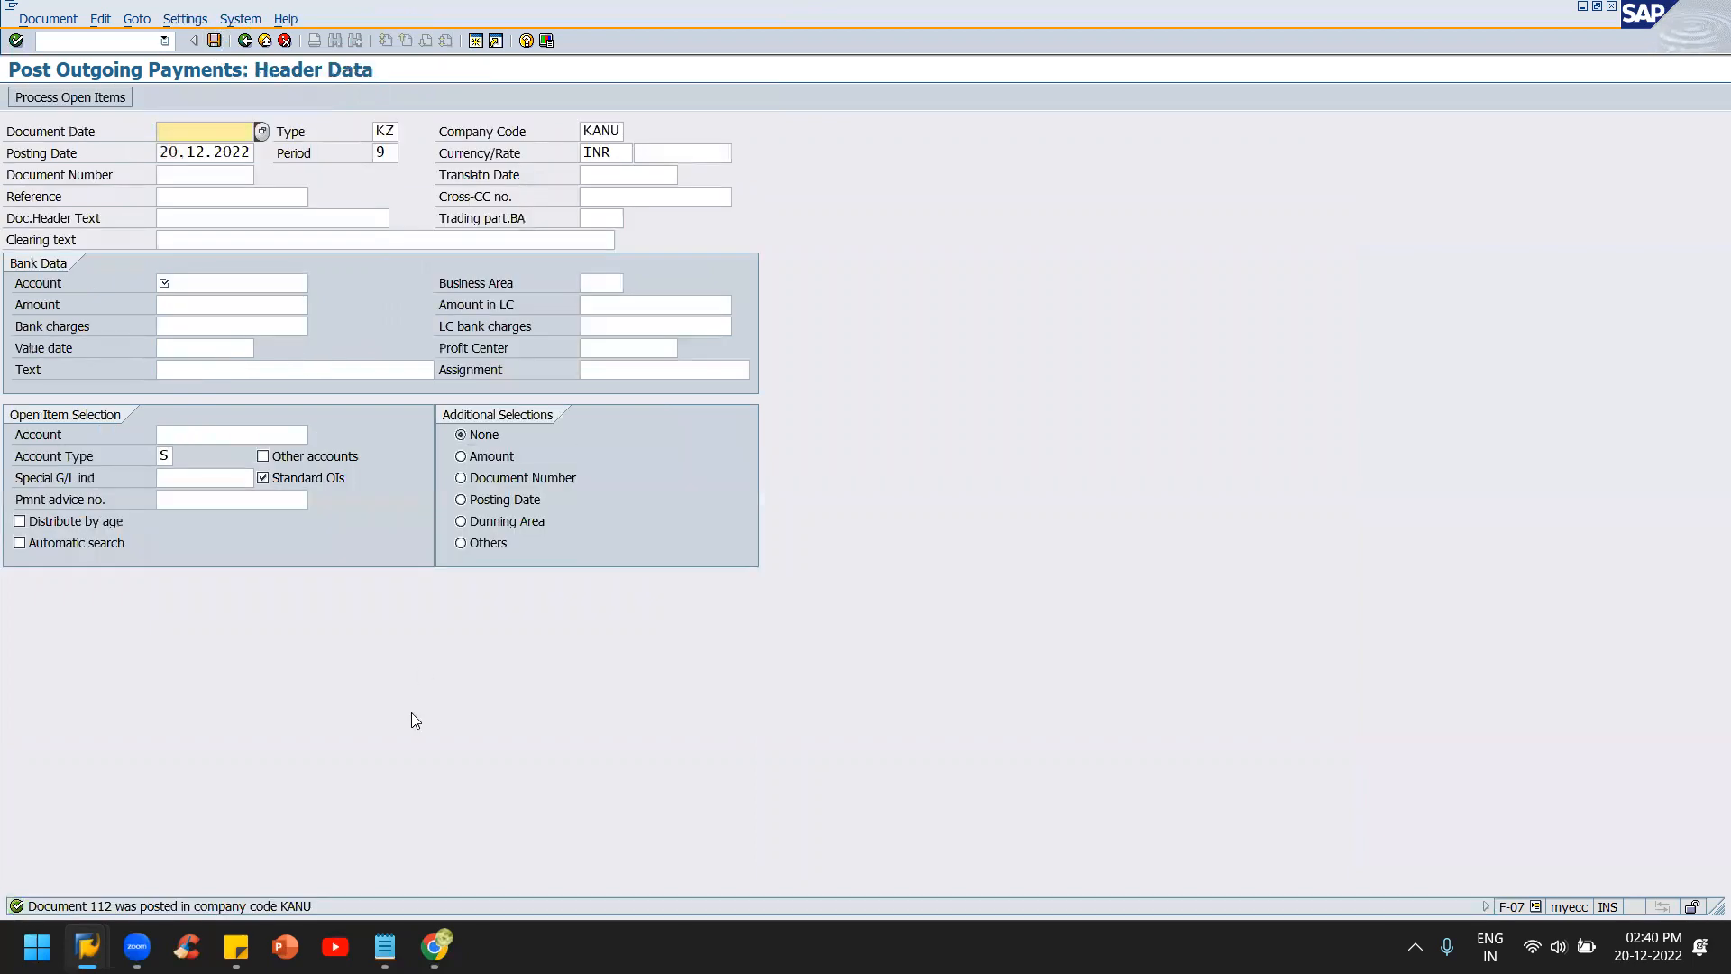
- Switch to the G/L account line item display and list only the open items of account 2004
key(alt+Tab)
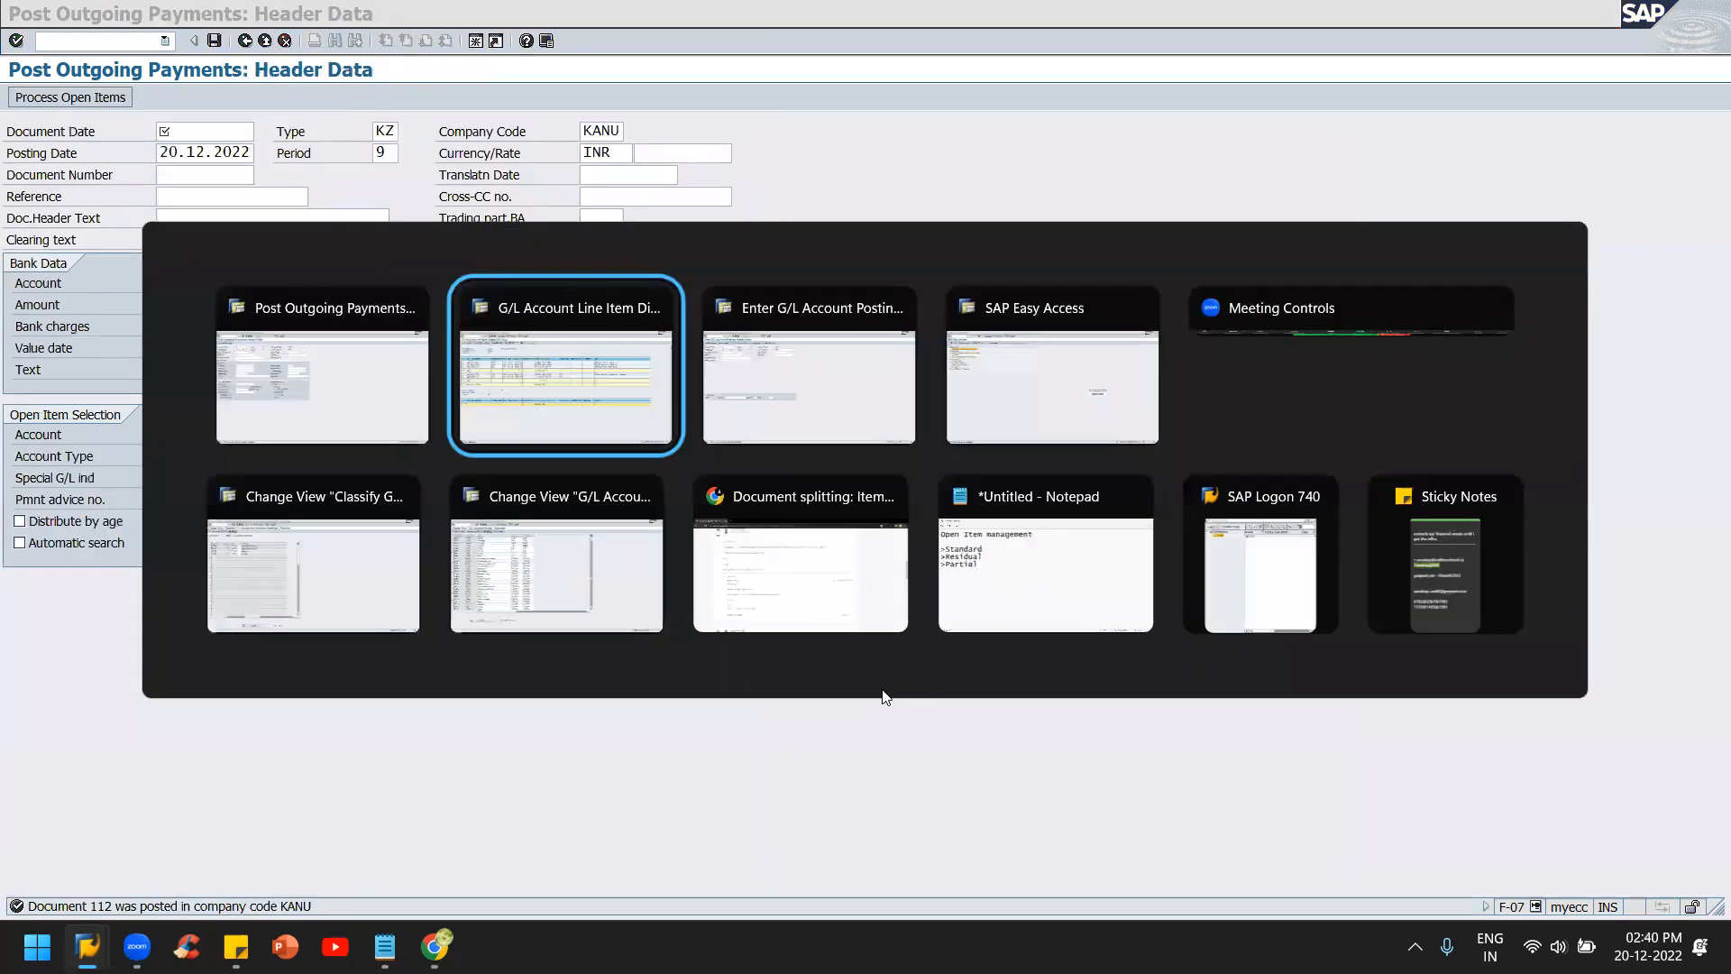
key(F3)
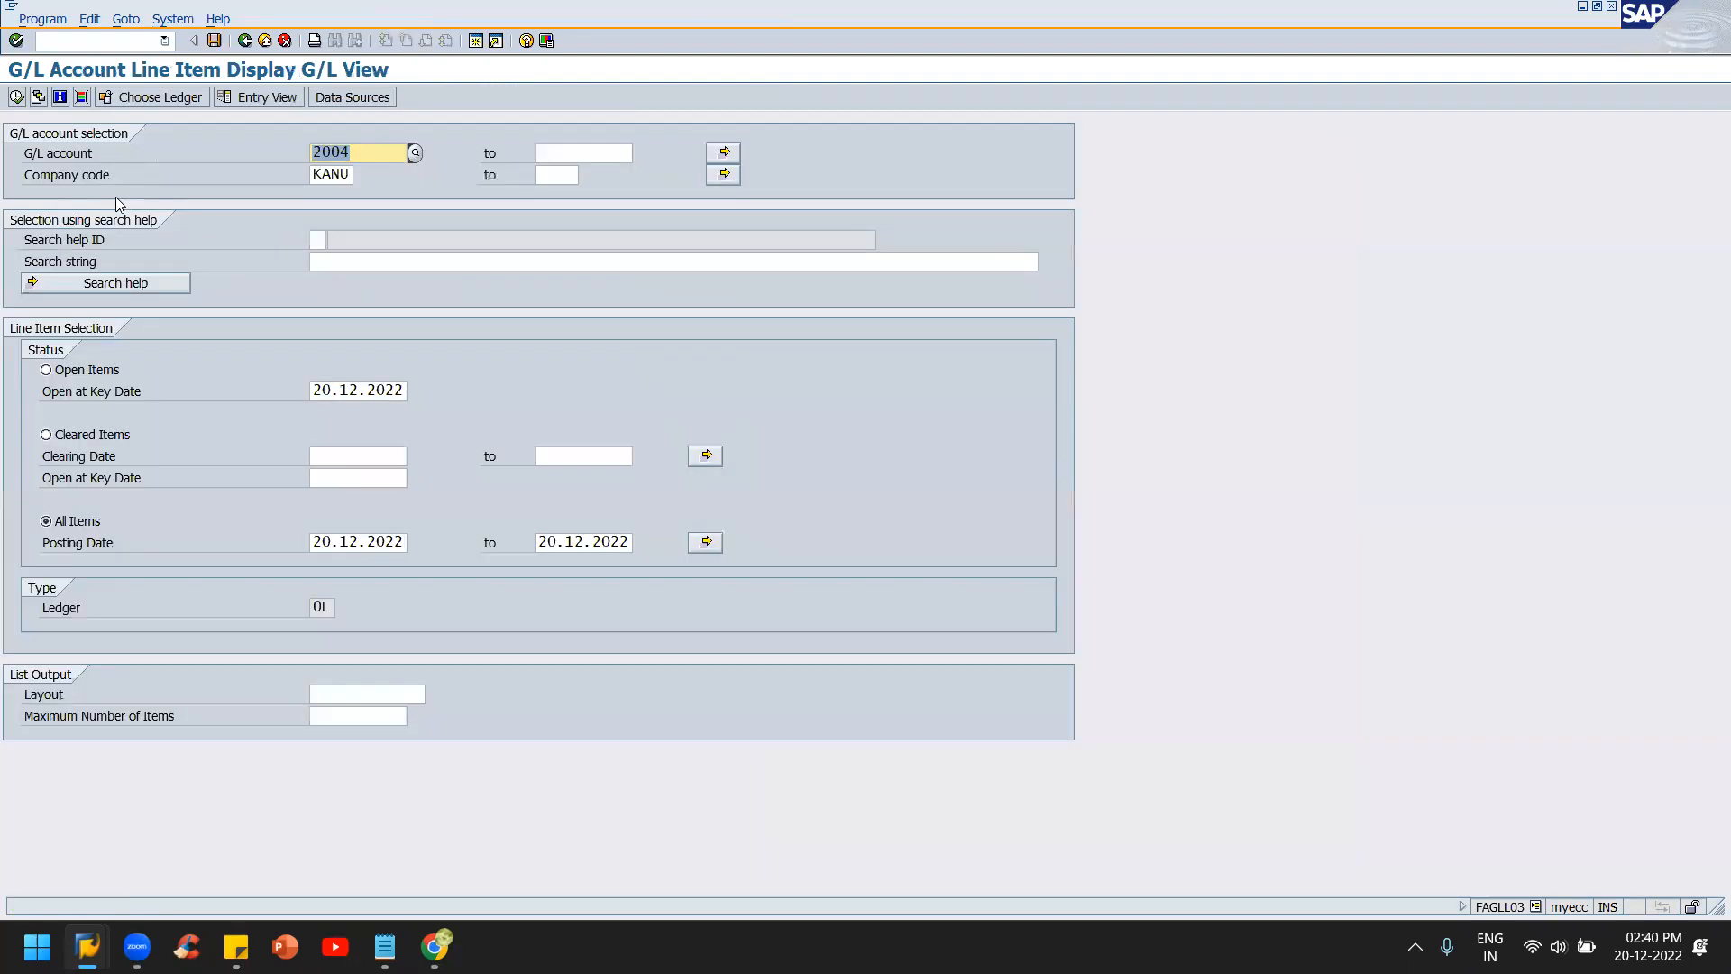
click(46, 369)
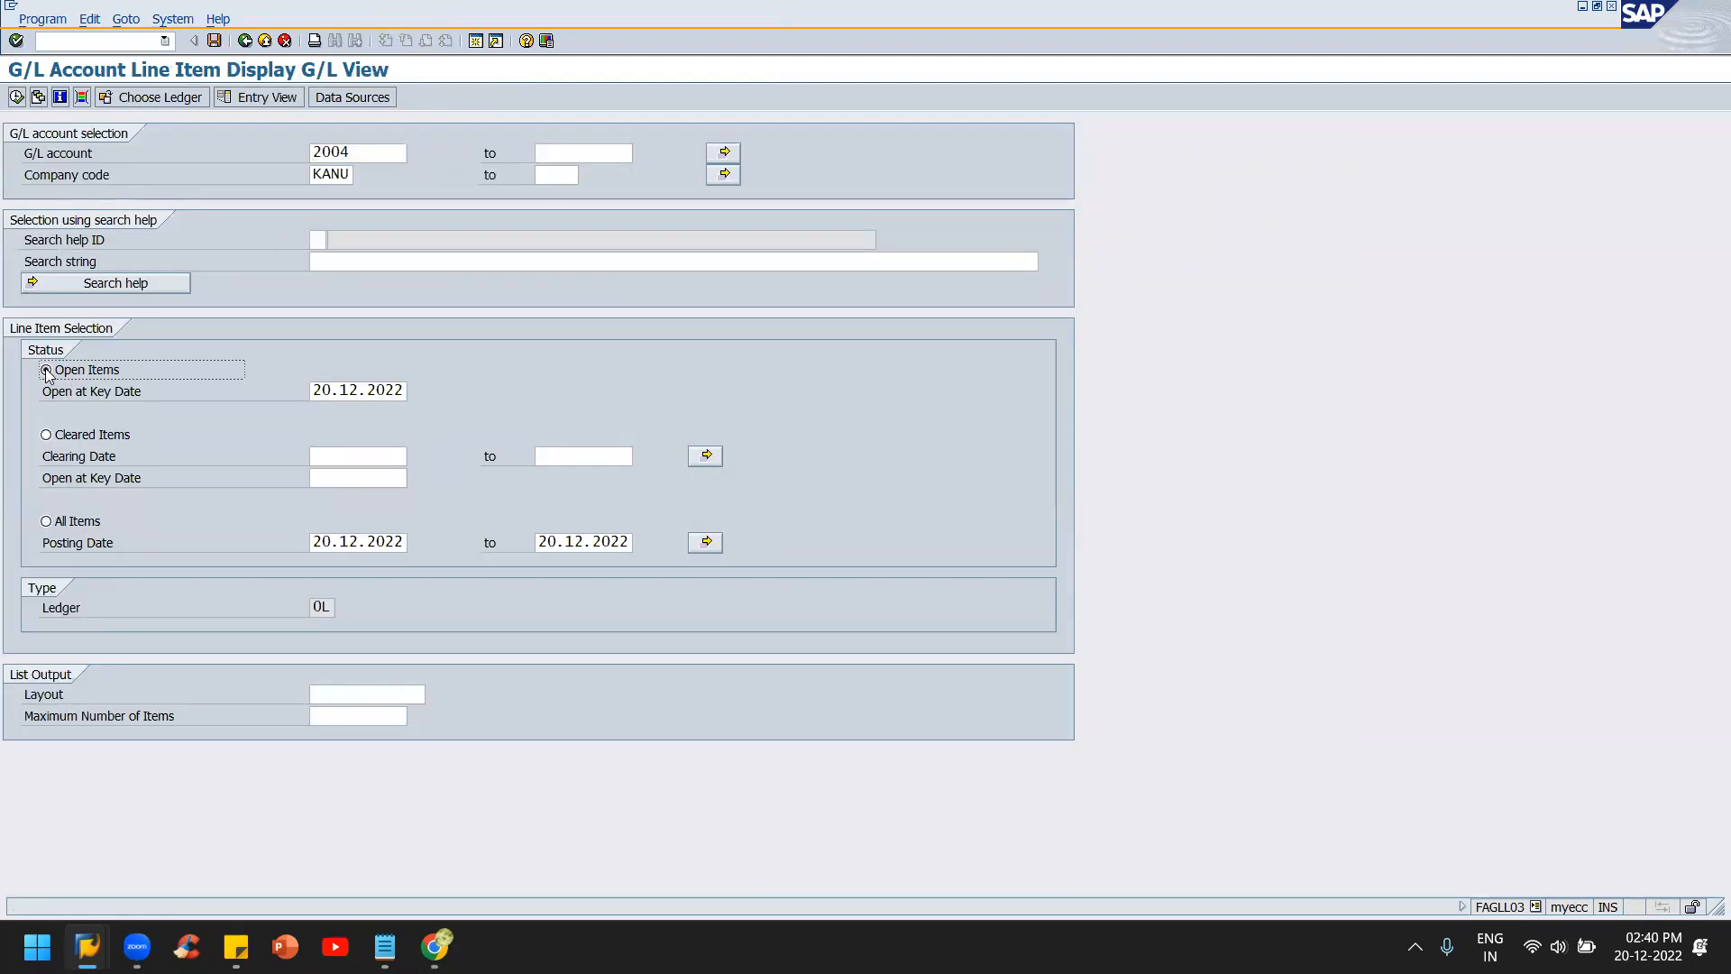
click(16, 97)
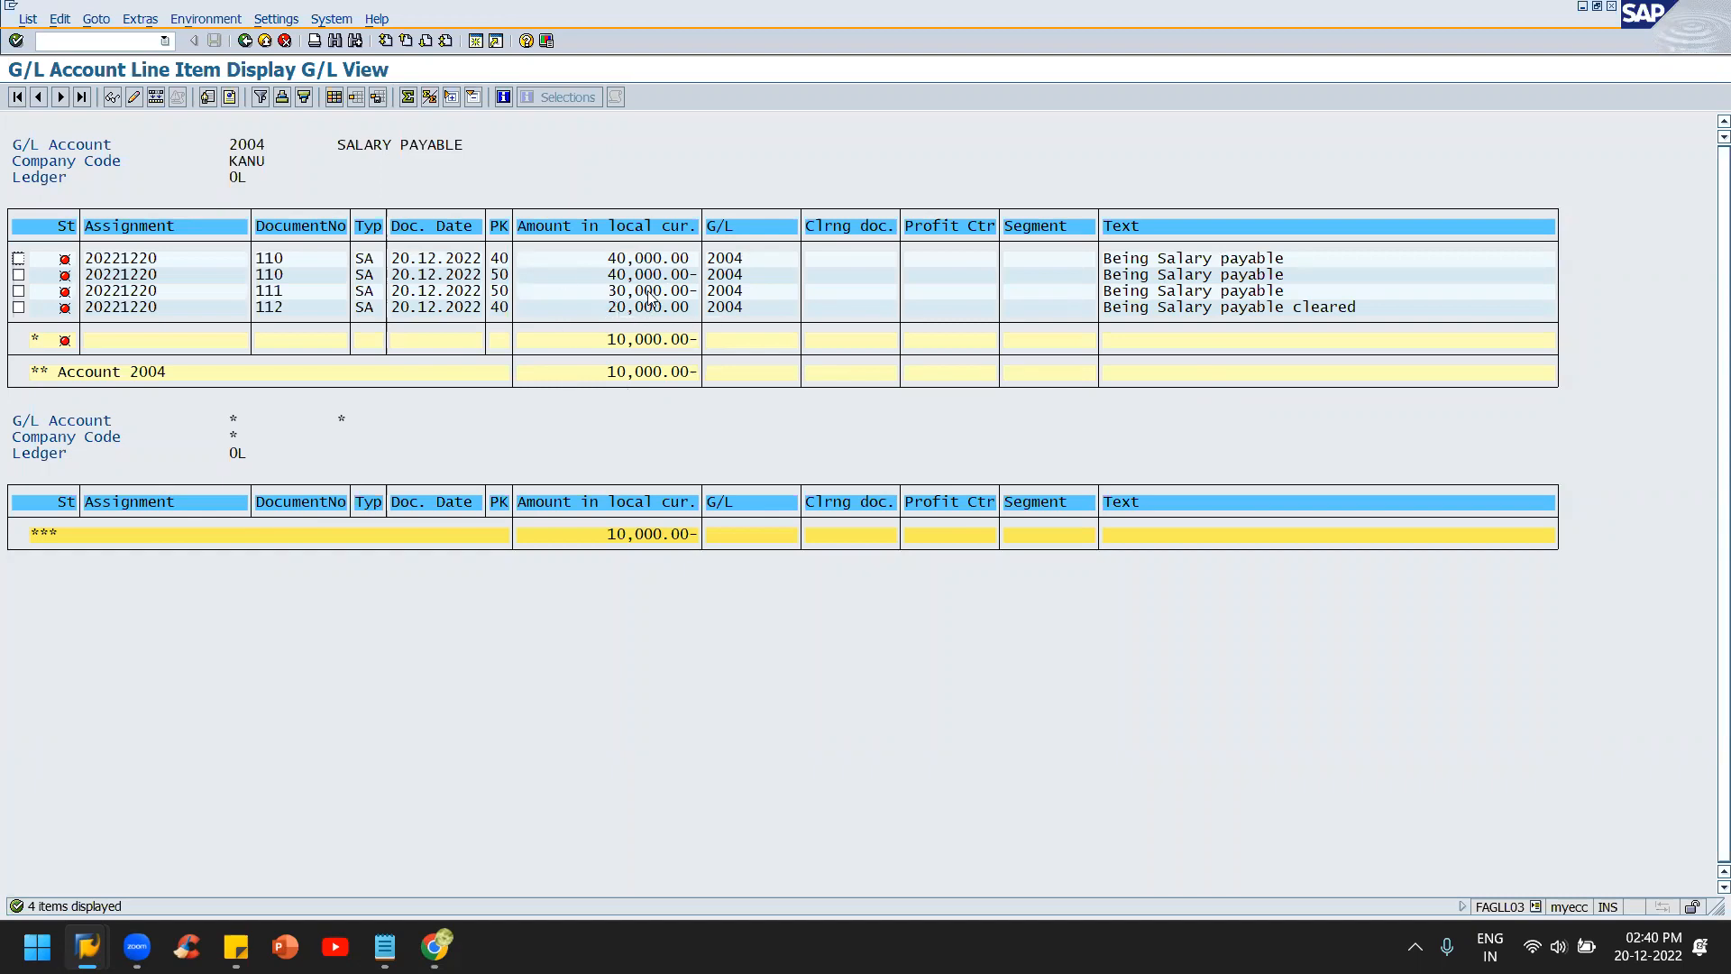
- Compare the amounts and document numbers of account 2004's open items, matching documents 110, 111 and 112
click(675, 291)
click(620, 258)
click(620, 275)
click(638, 262)
click(622, 273)
click(277, 258)
click(270, 275)
click(268, 271)
click(640, 290)
click(613, 294)
click(620, 309)
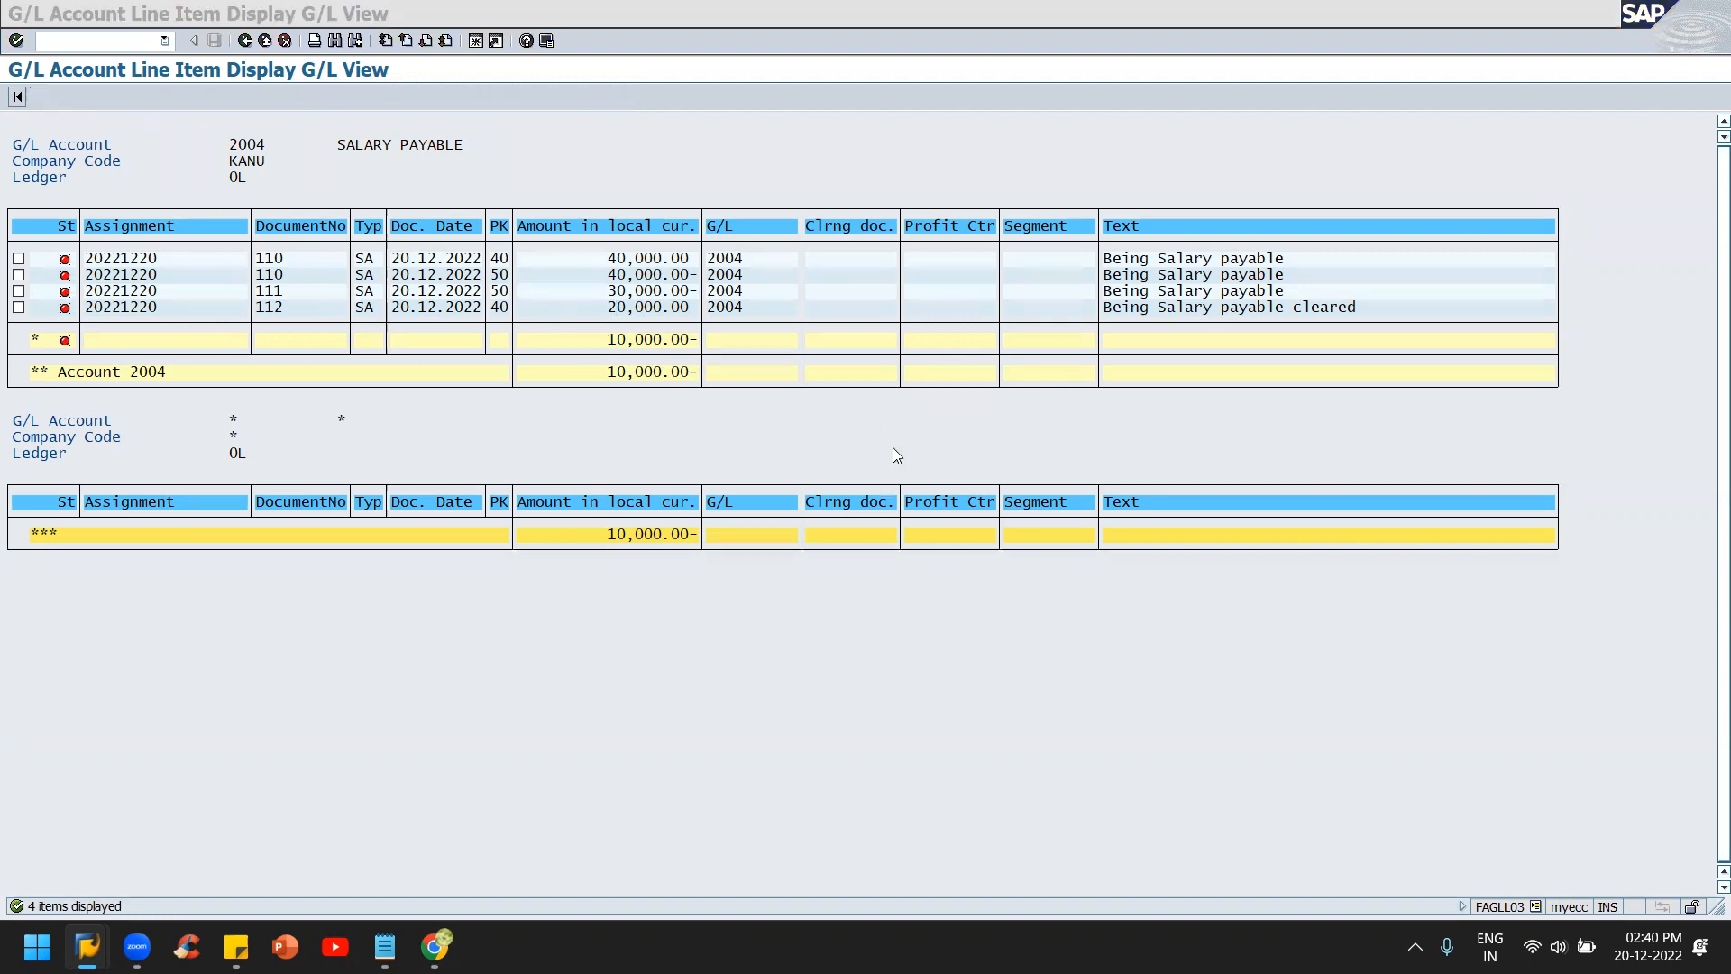
- Start a new outgoing payment with document date 20.12.2022, bank account 1000 and amount 10000
key(alt+Tab)
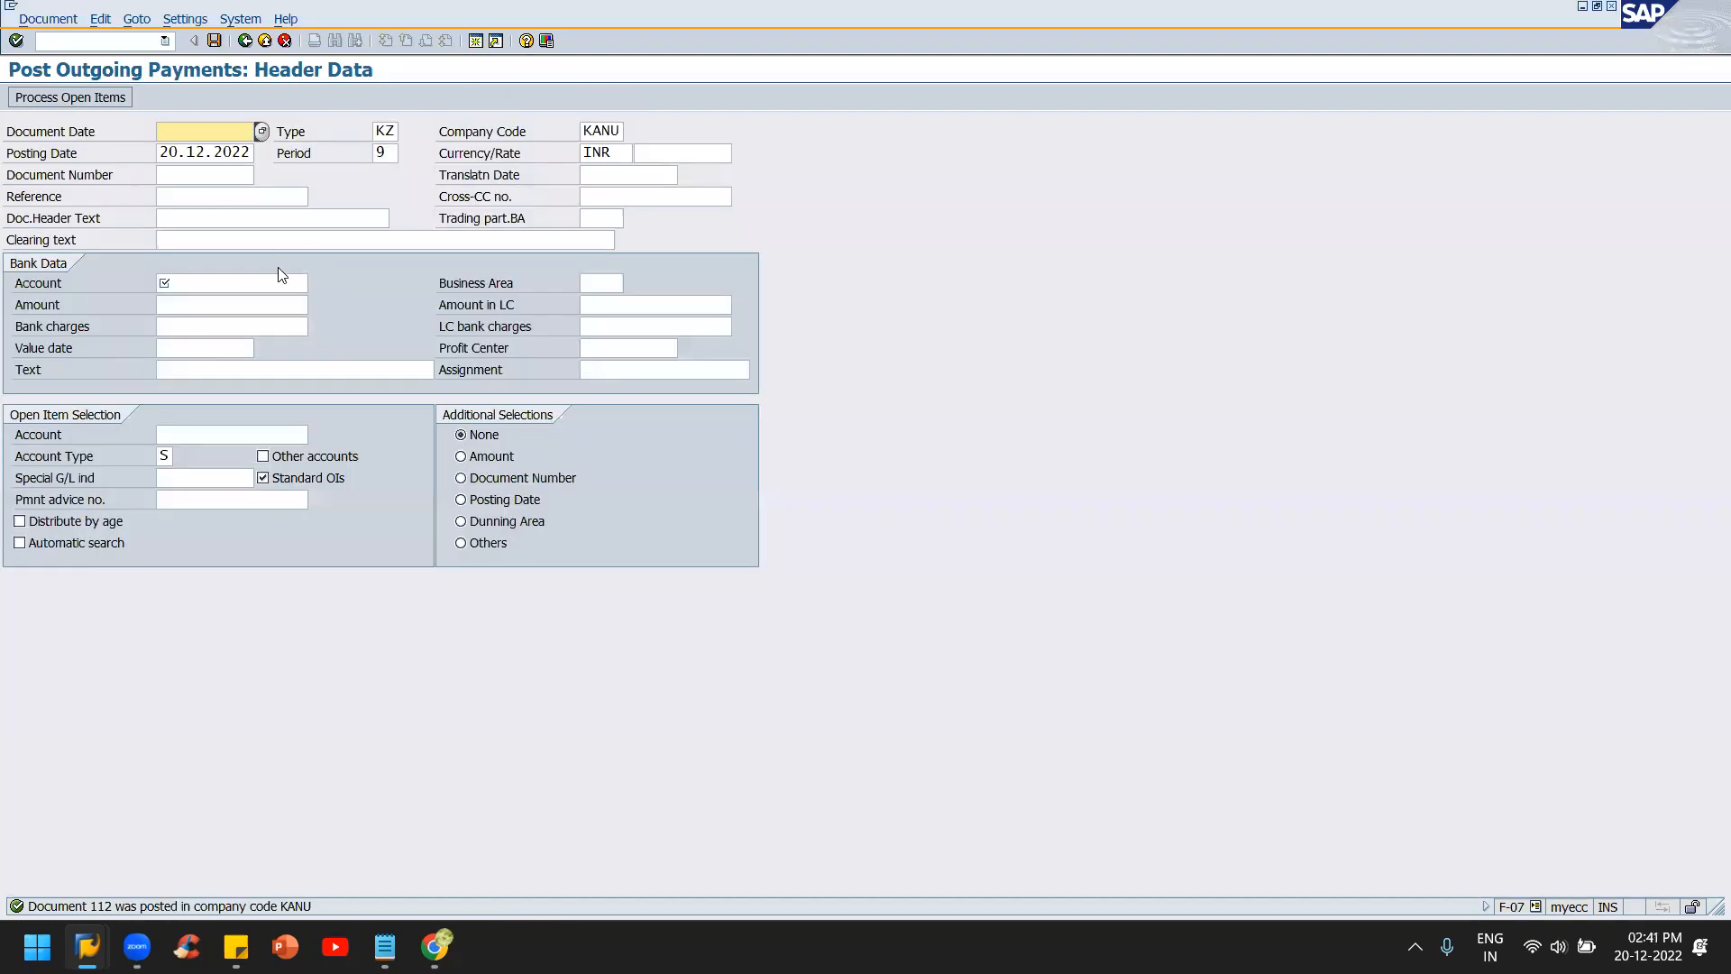
key(F4)
key(Return)
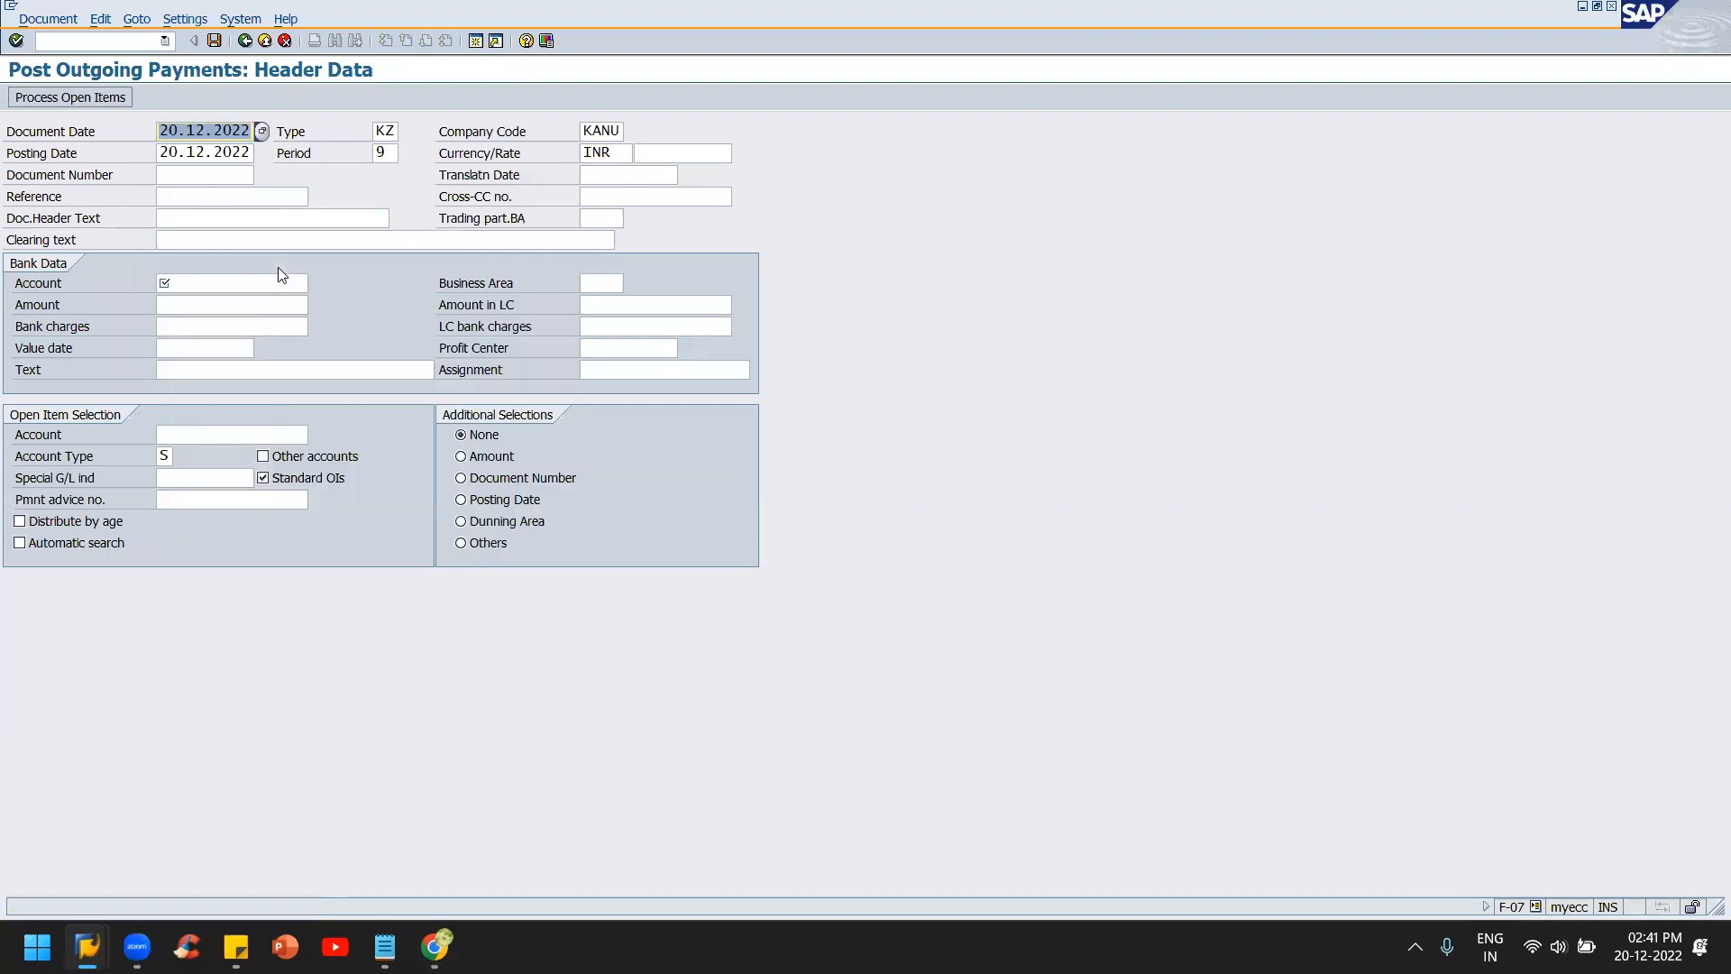
click(213, 283)
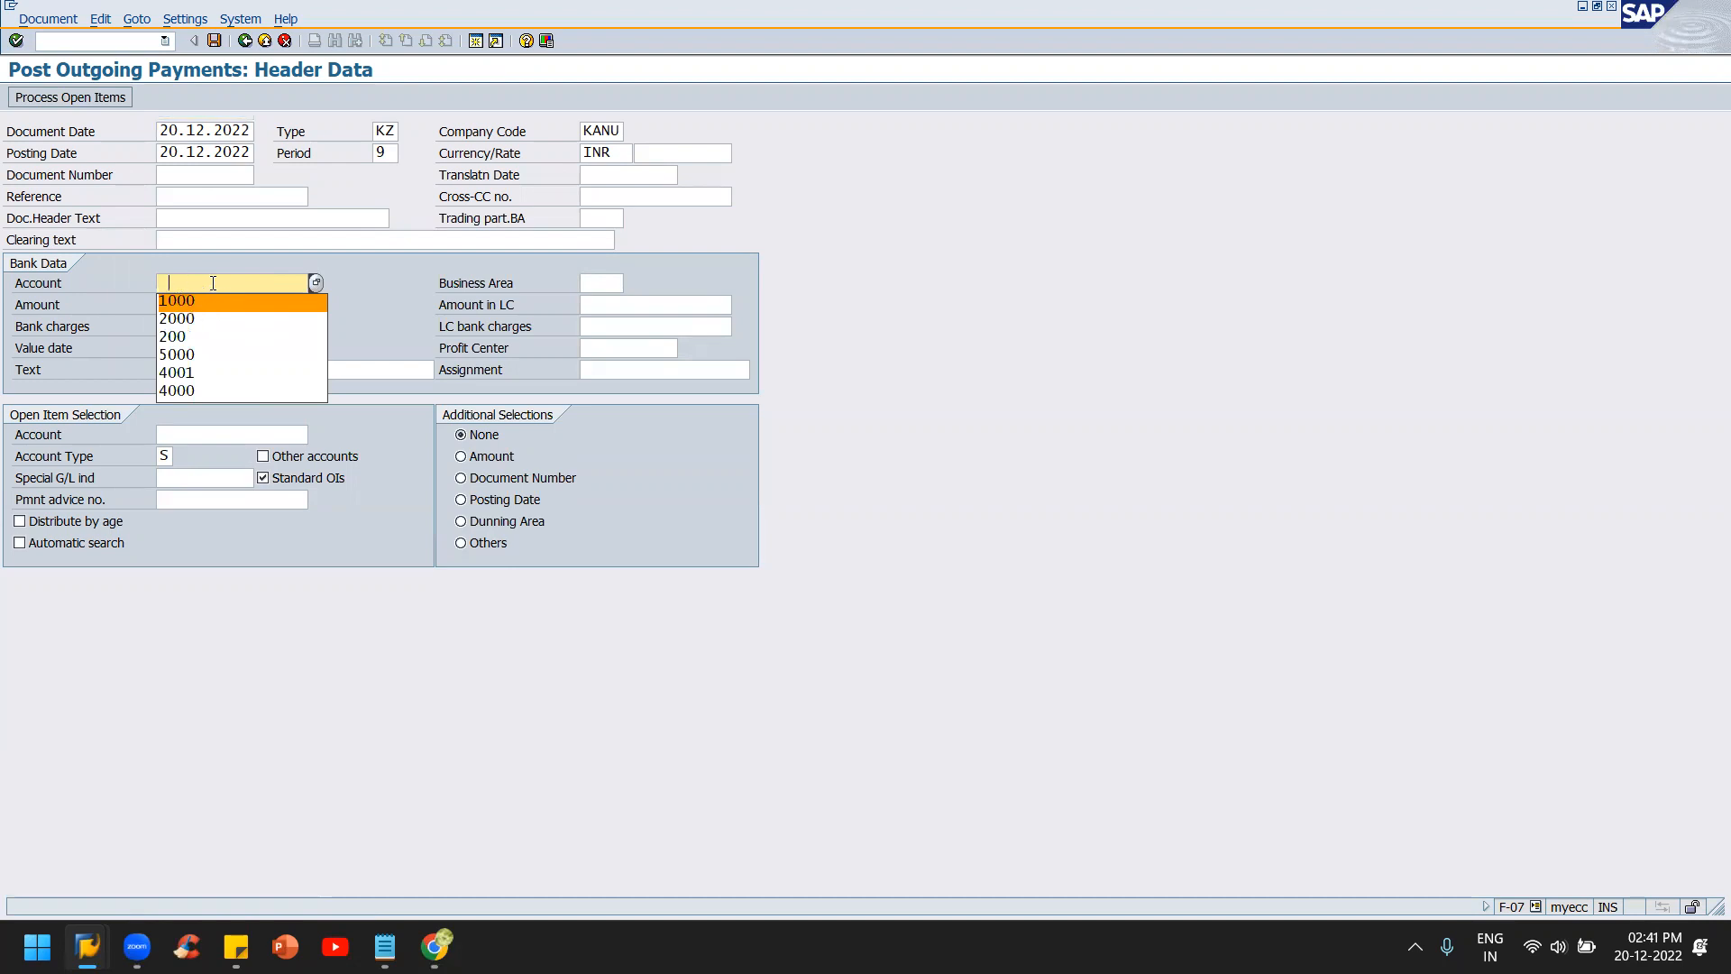
click(182, 302)
click(183, 301)
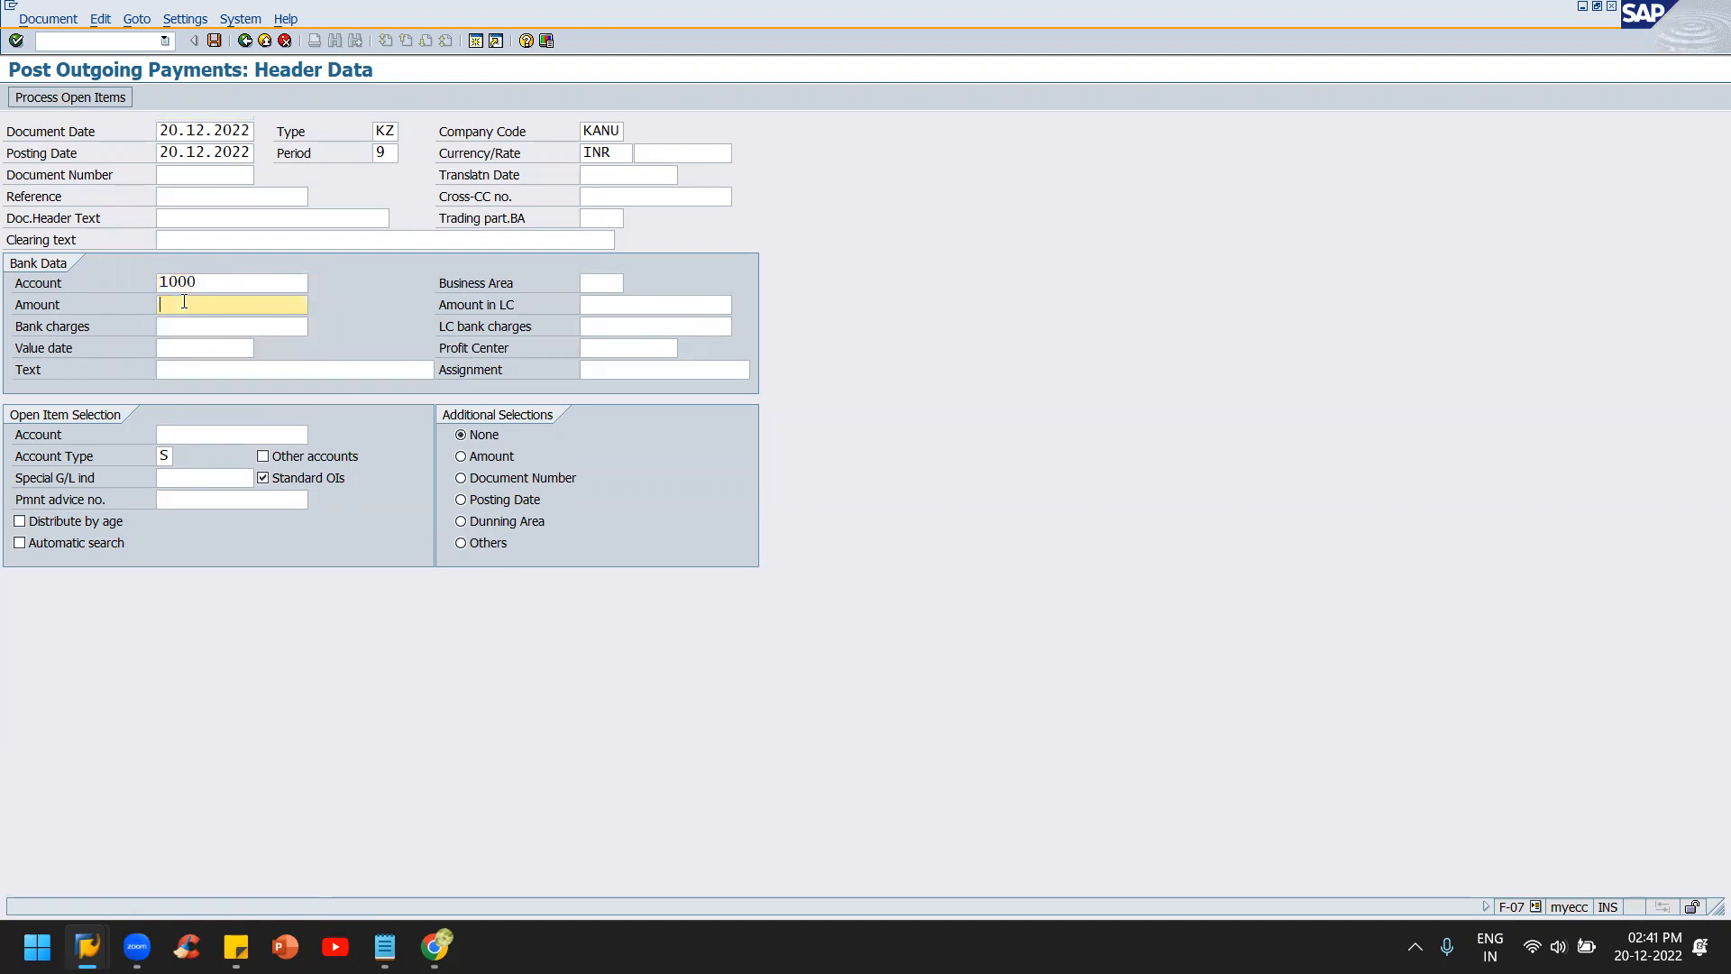
text(10000)
key(Tab)
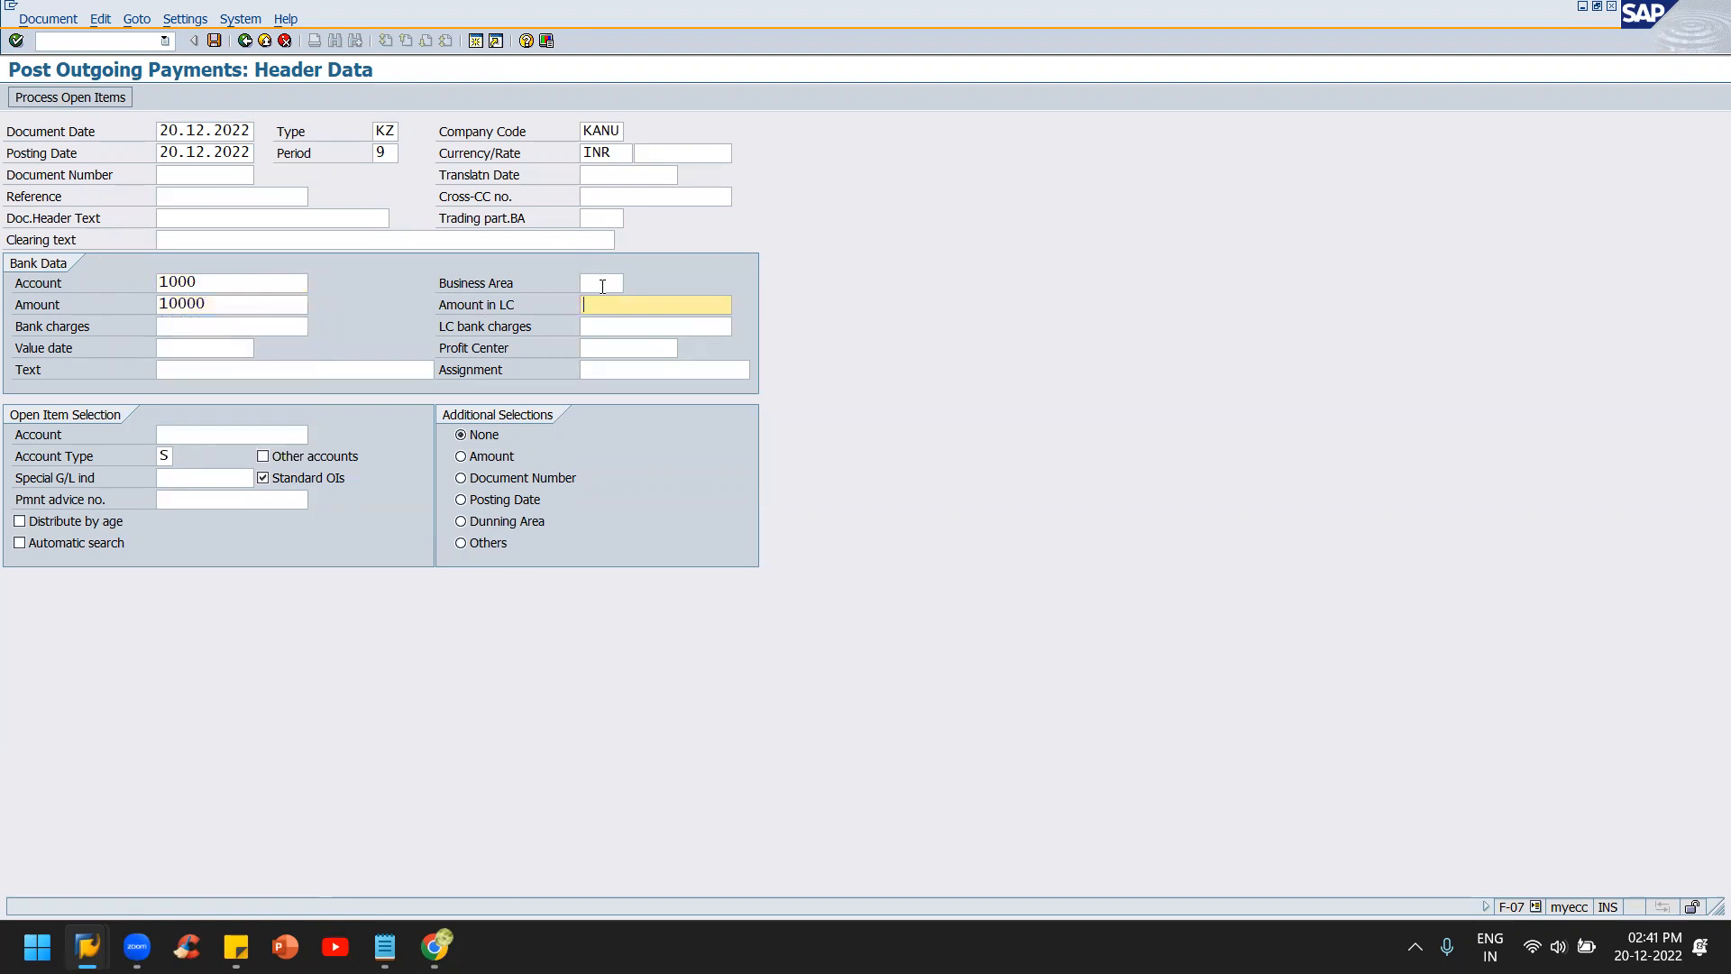
- Complete the bank data with text "Being Salary payable cleared", value date 20.12.2022 and business area kahy
click(270, 370)
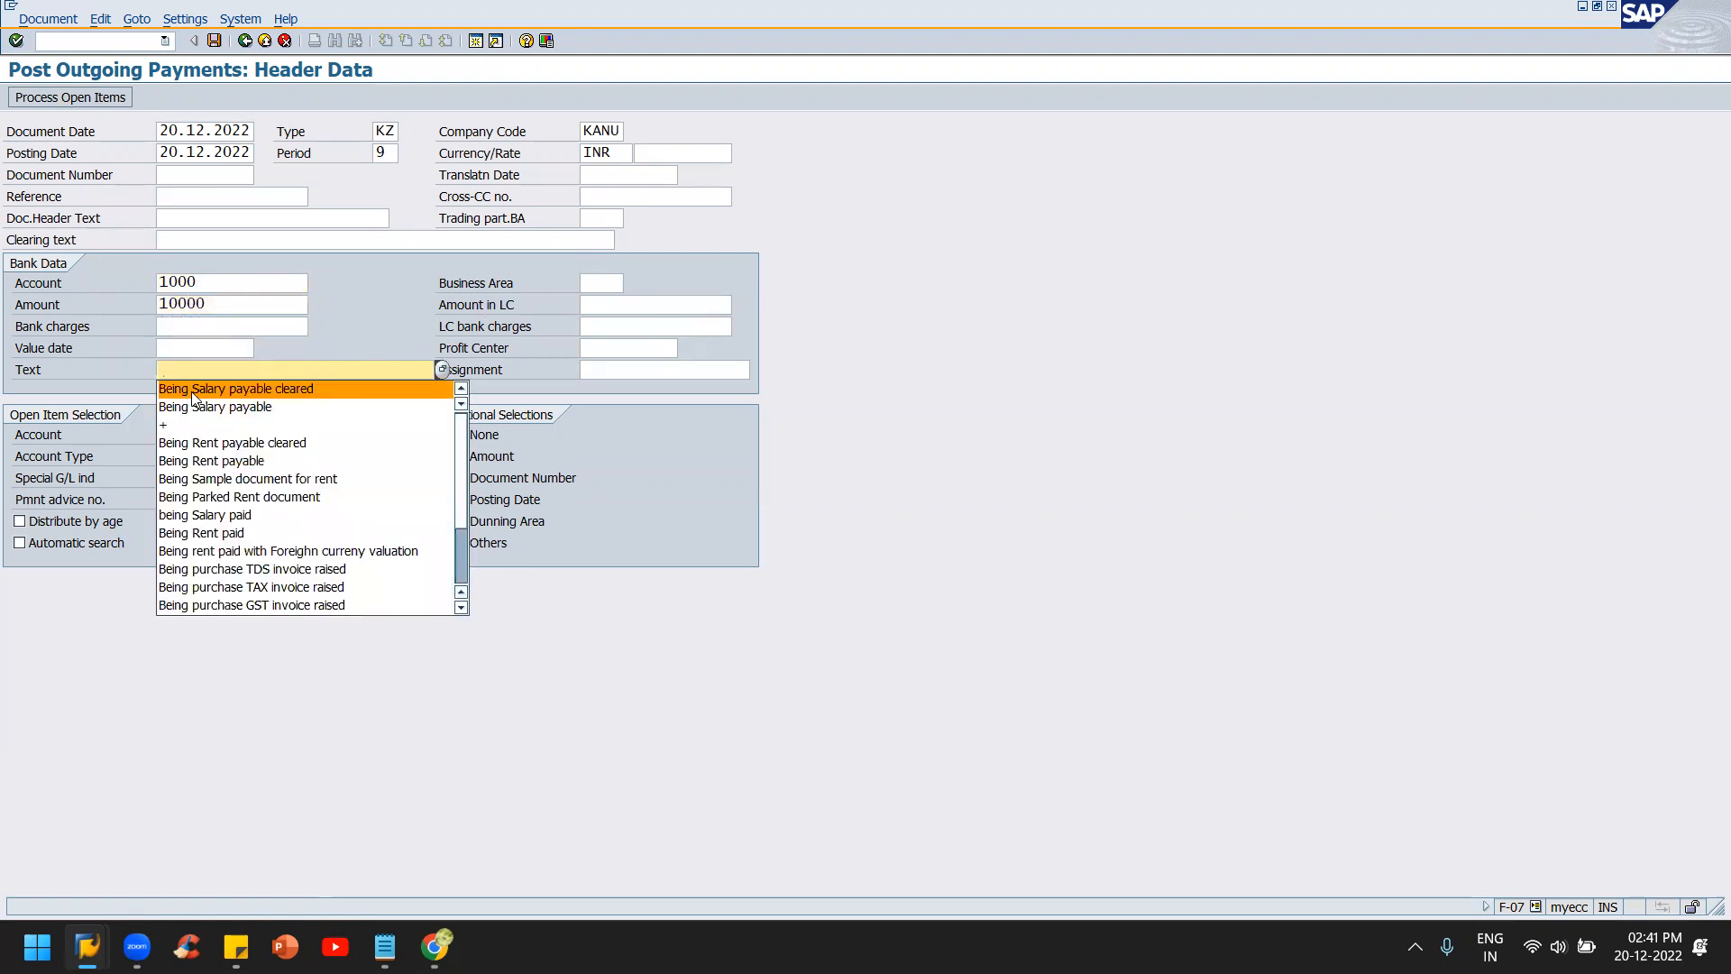
click(193, 392)
click(200, 353)
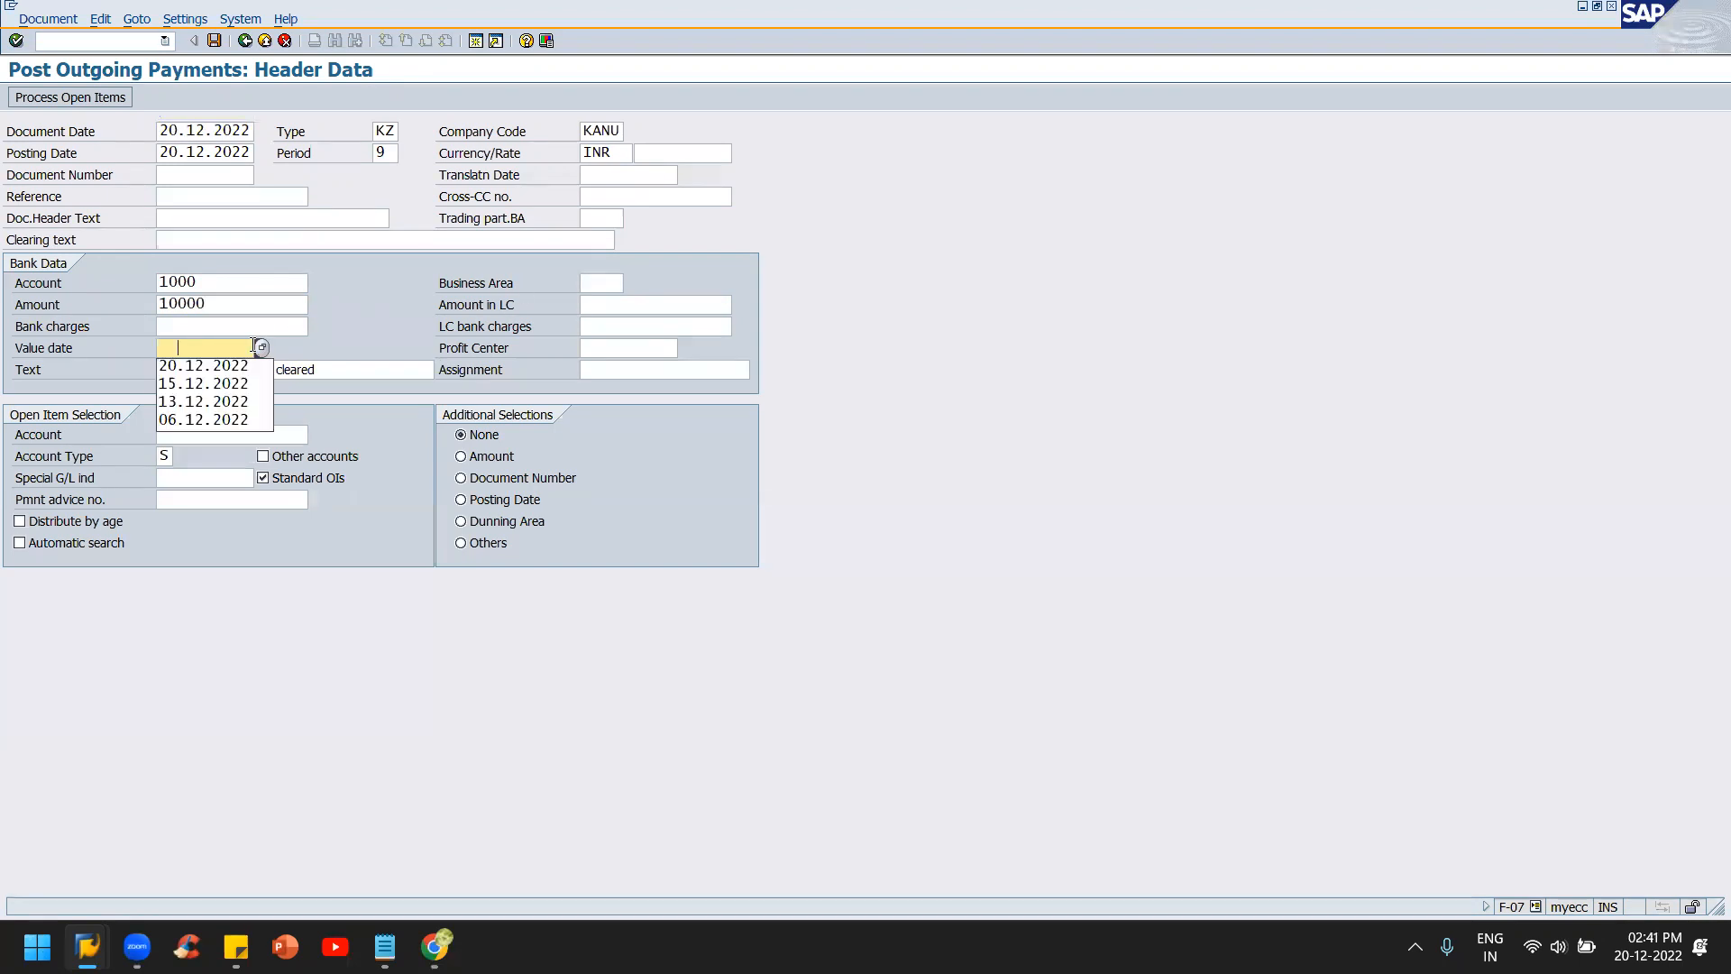
click(198, 366)
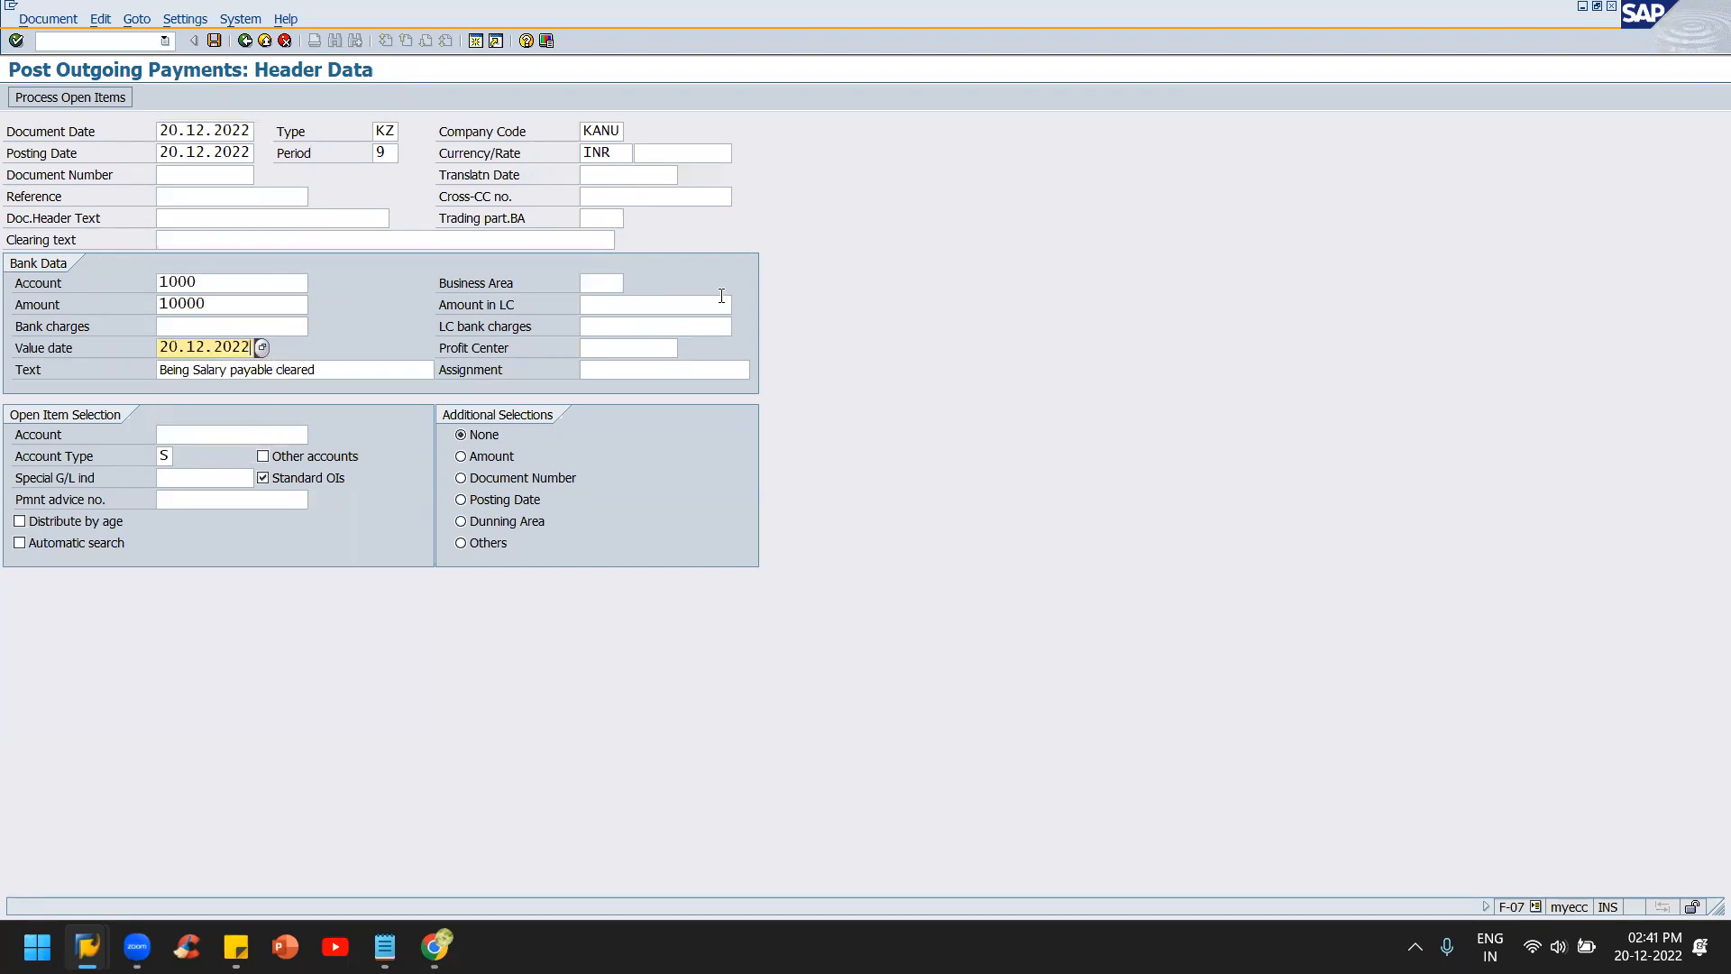
click(602, 284)
click(607, 301)
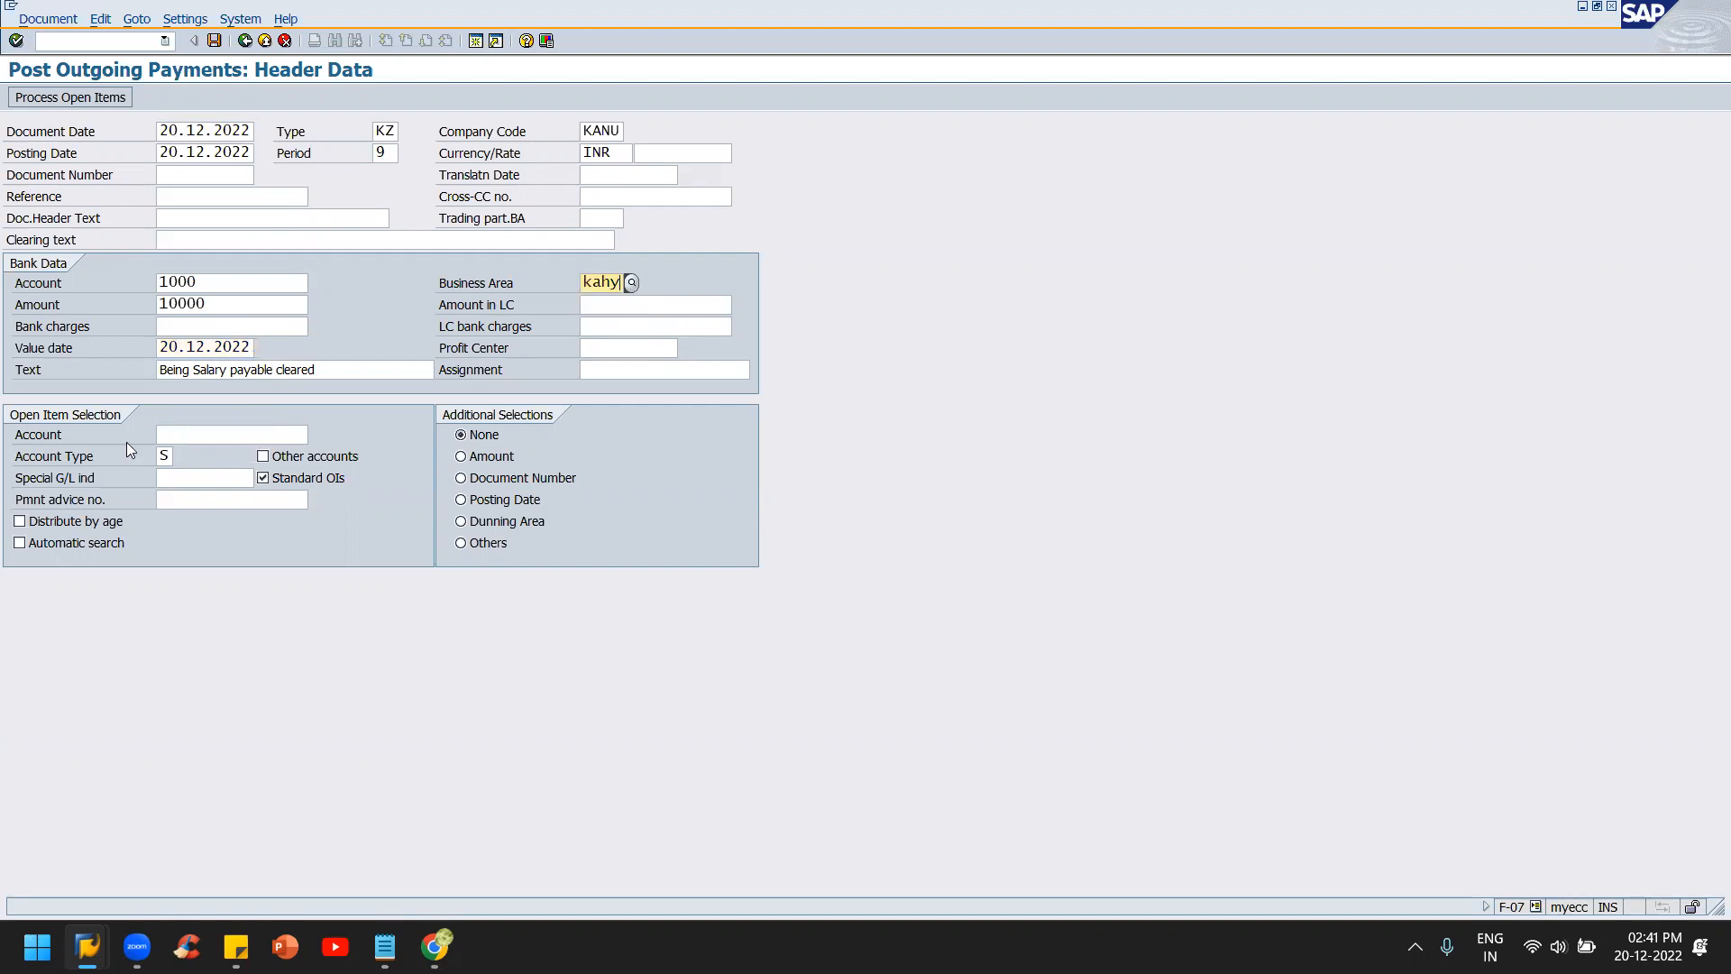
- Look up all G/L accounts for the open item selection and choose account 2004 (Salary Payable)
click(198, 437)
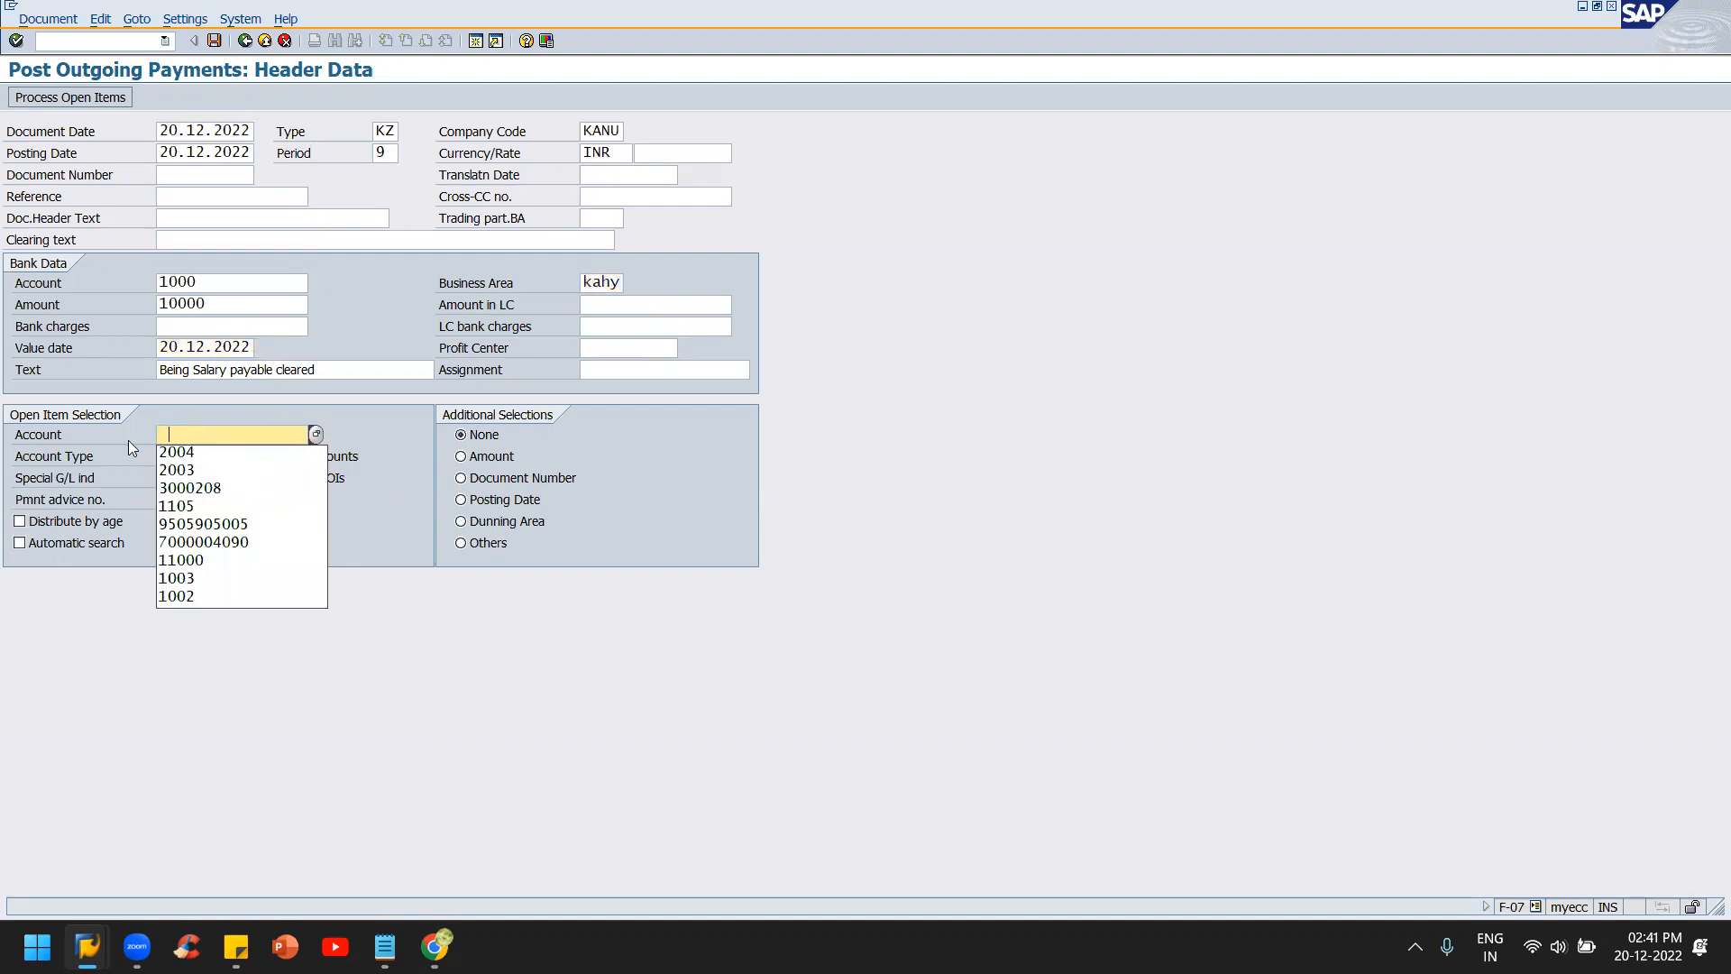
click(191, 453)
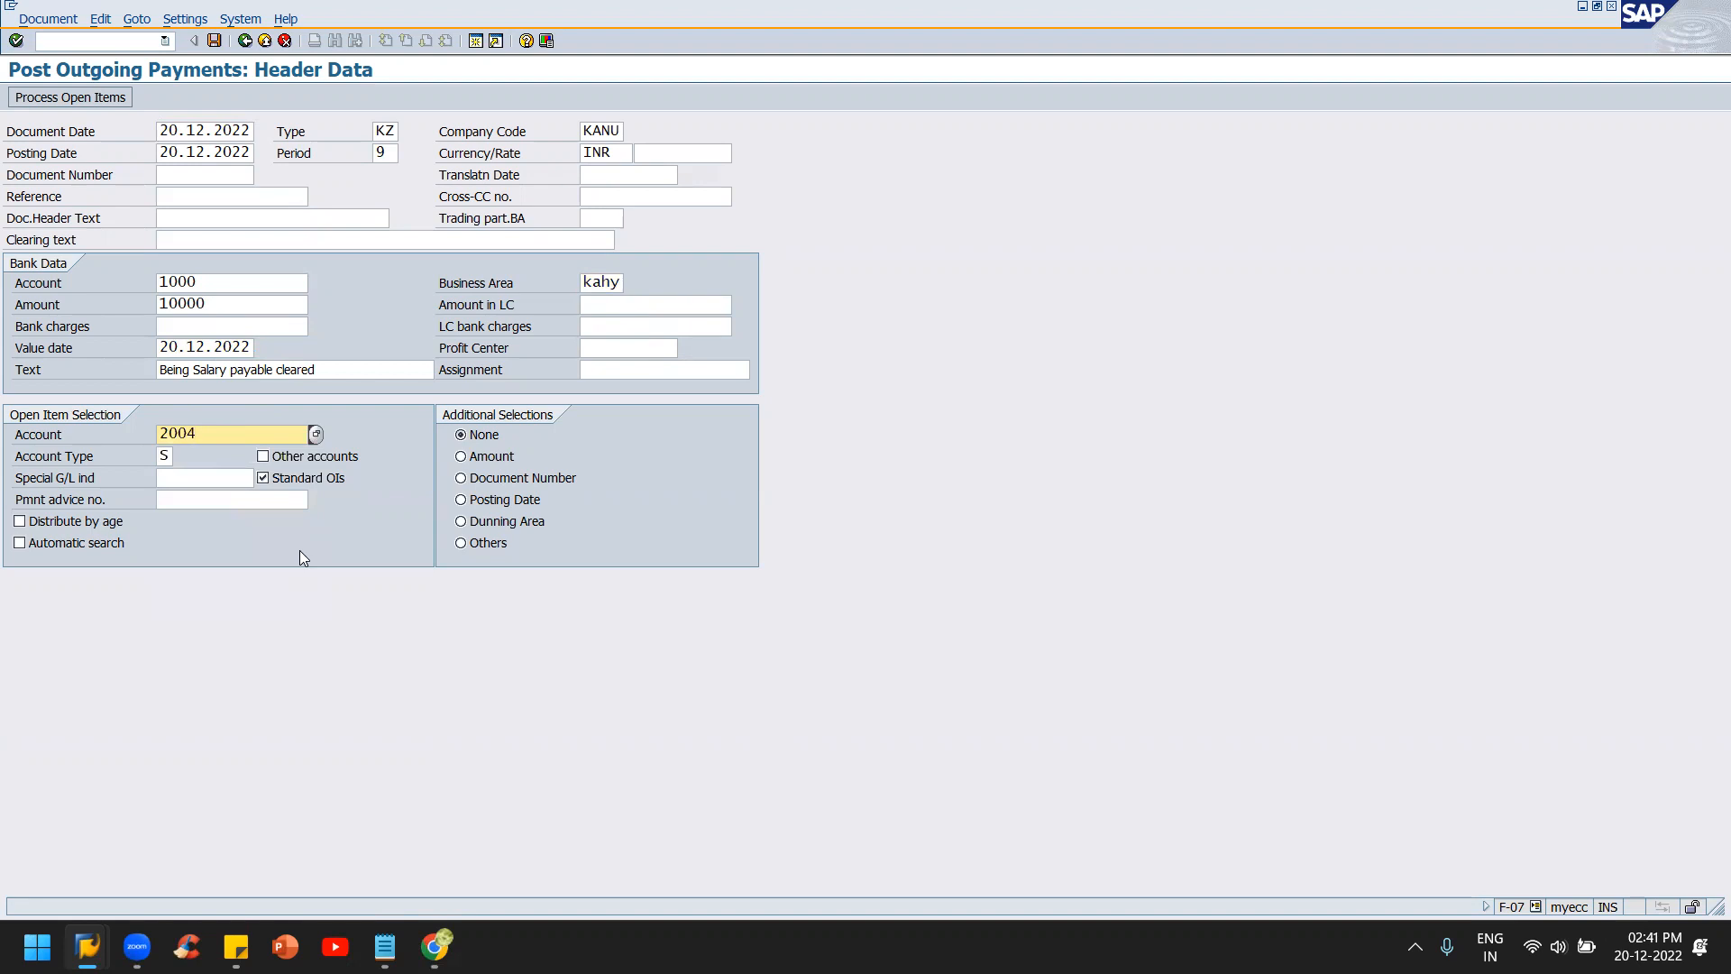
click(315, 435)
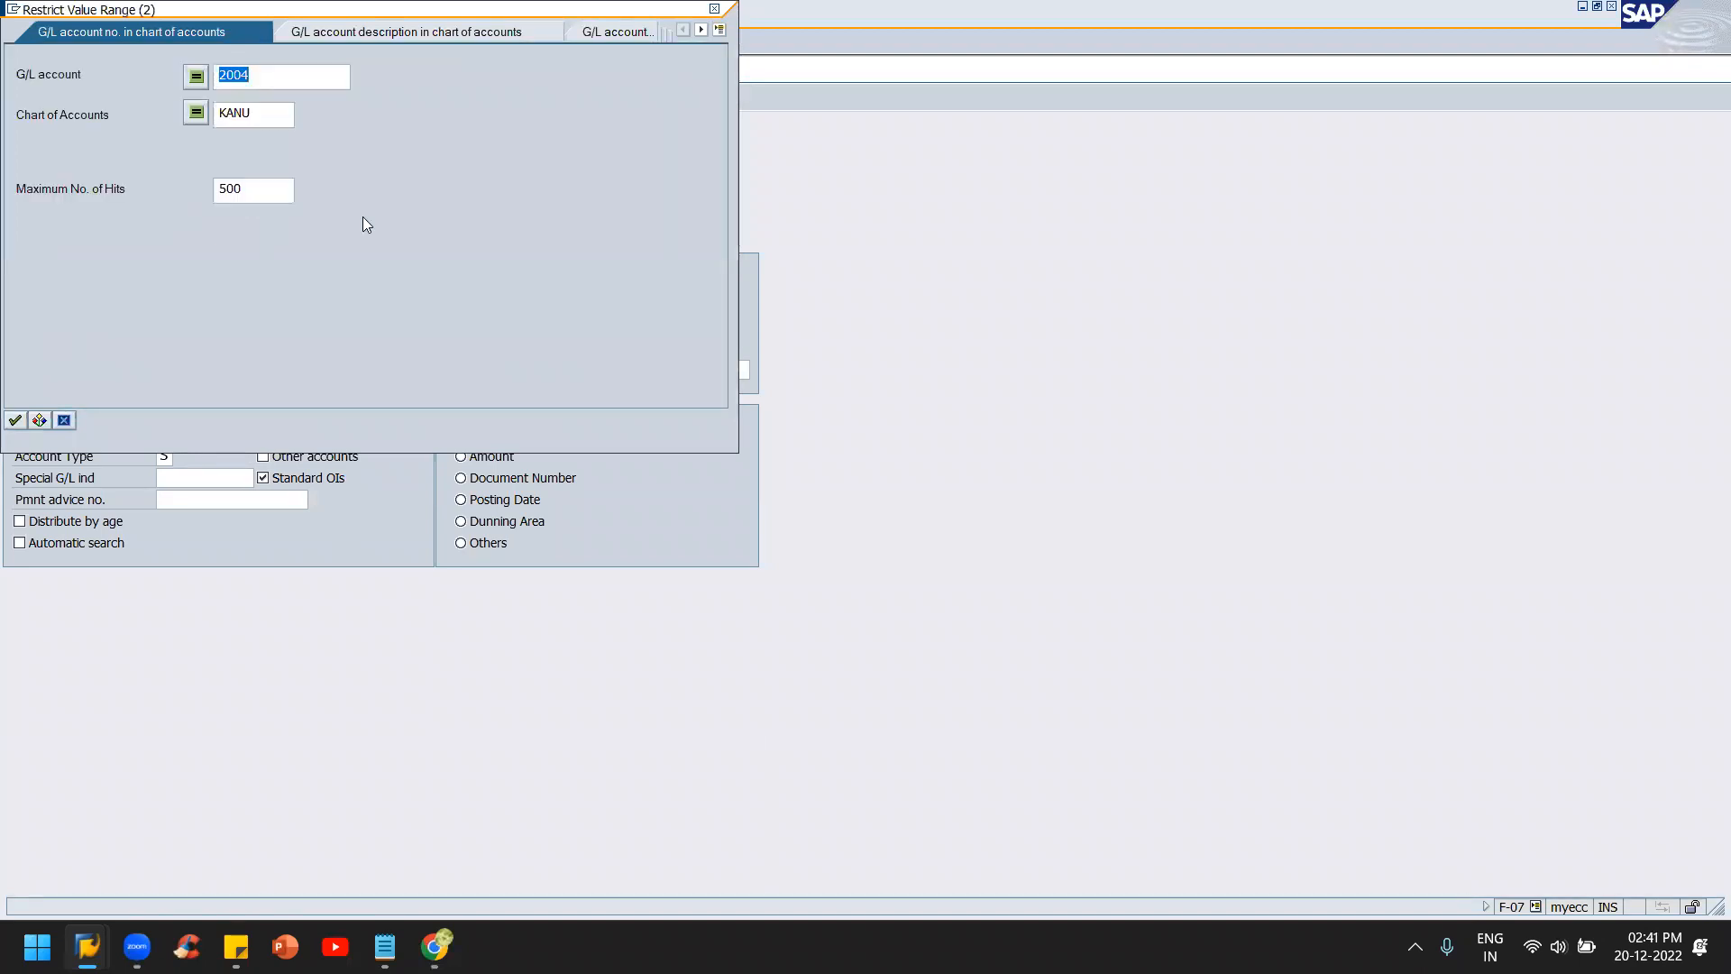
text(*)
key(Return)
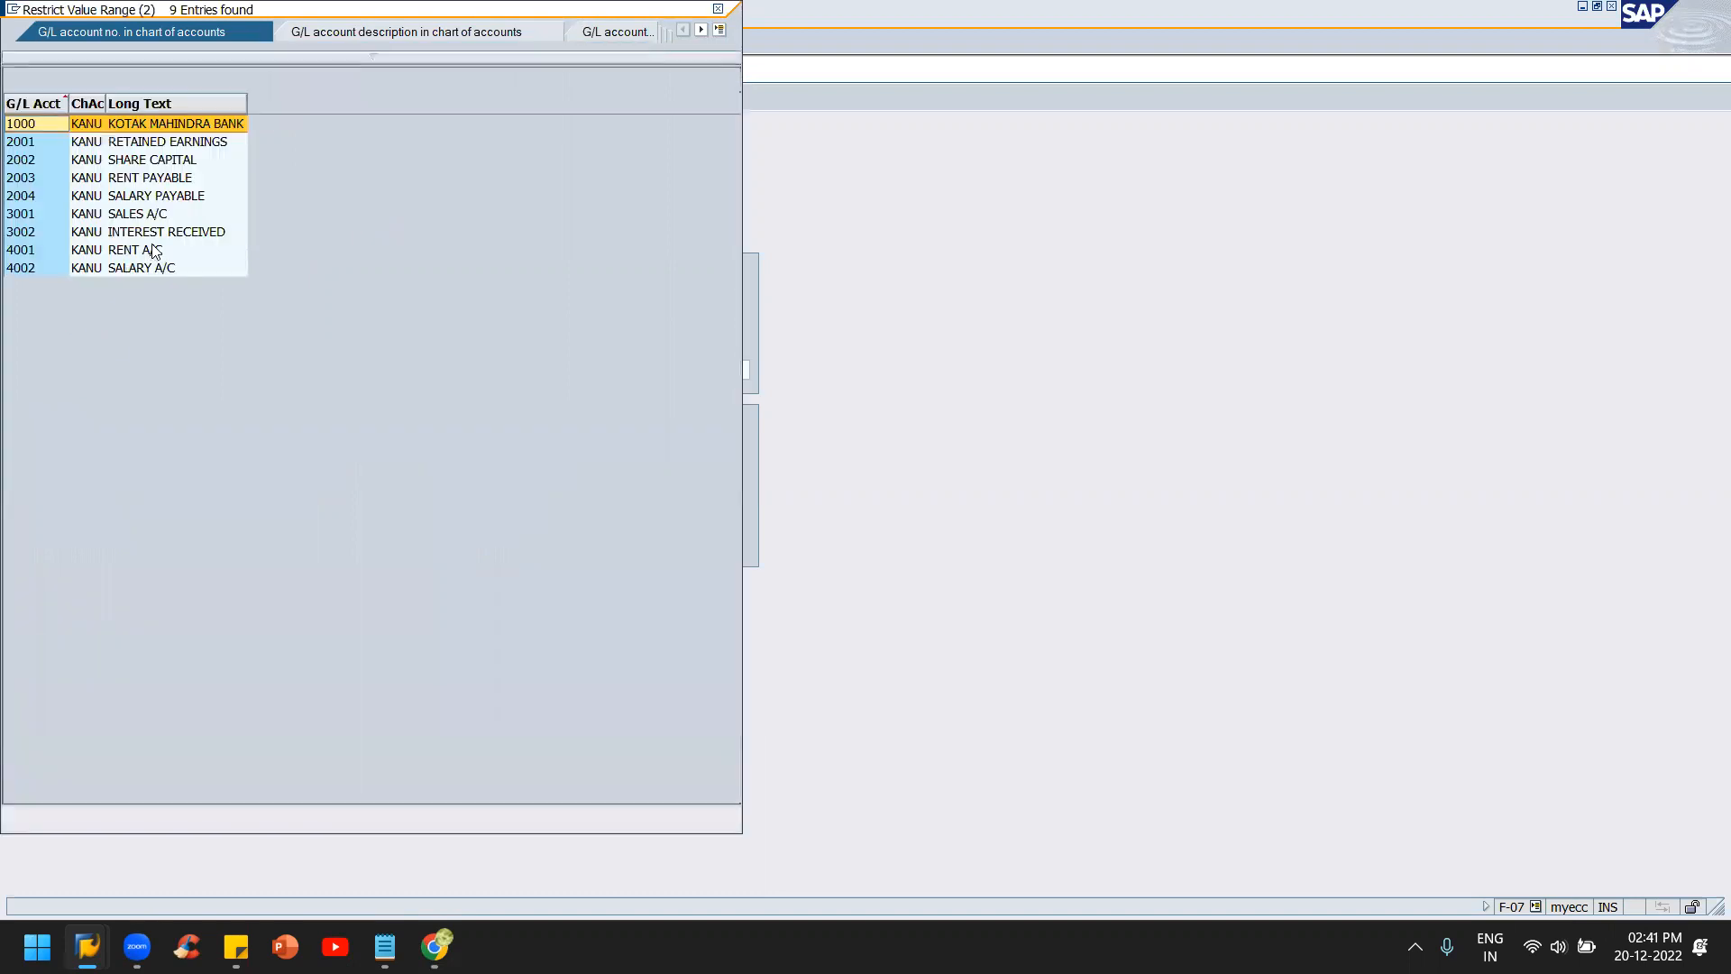
double_click(173, 196)
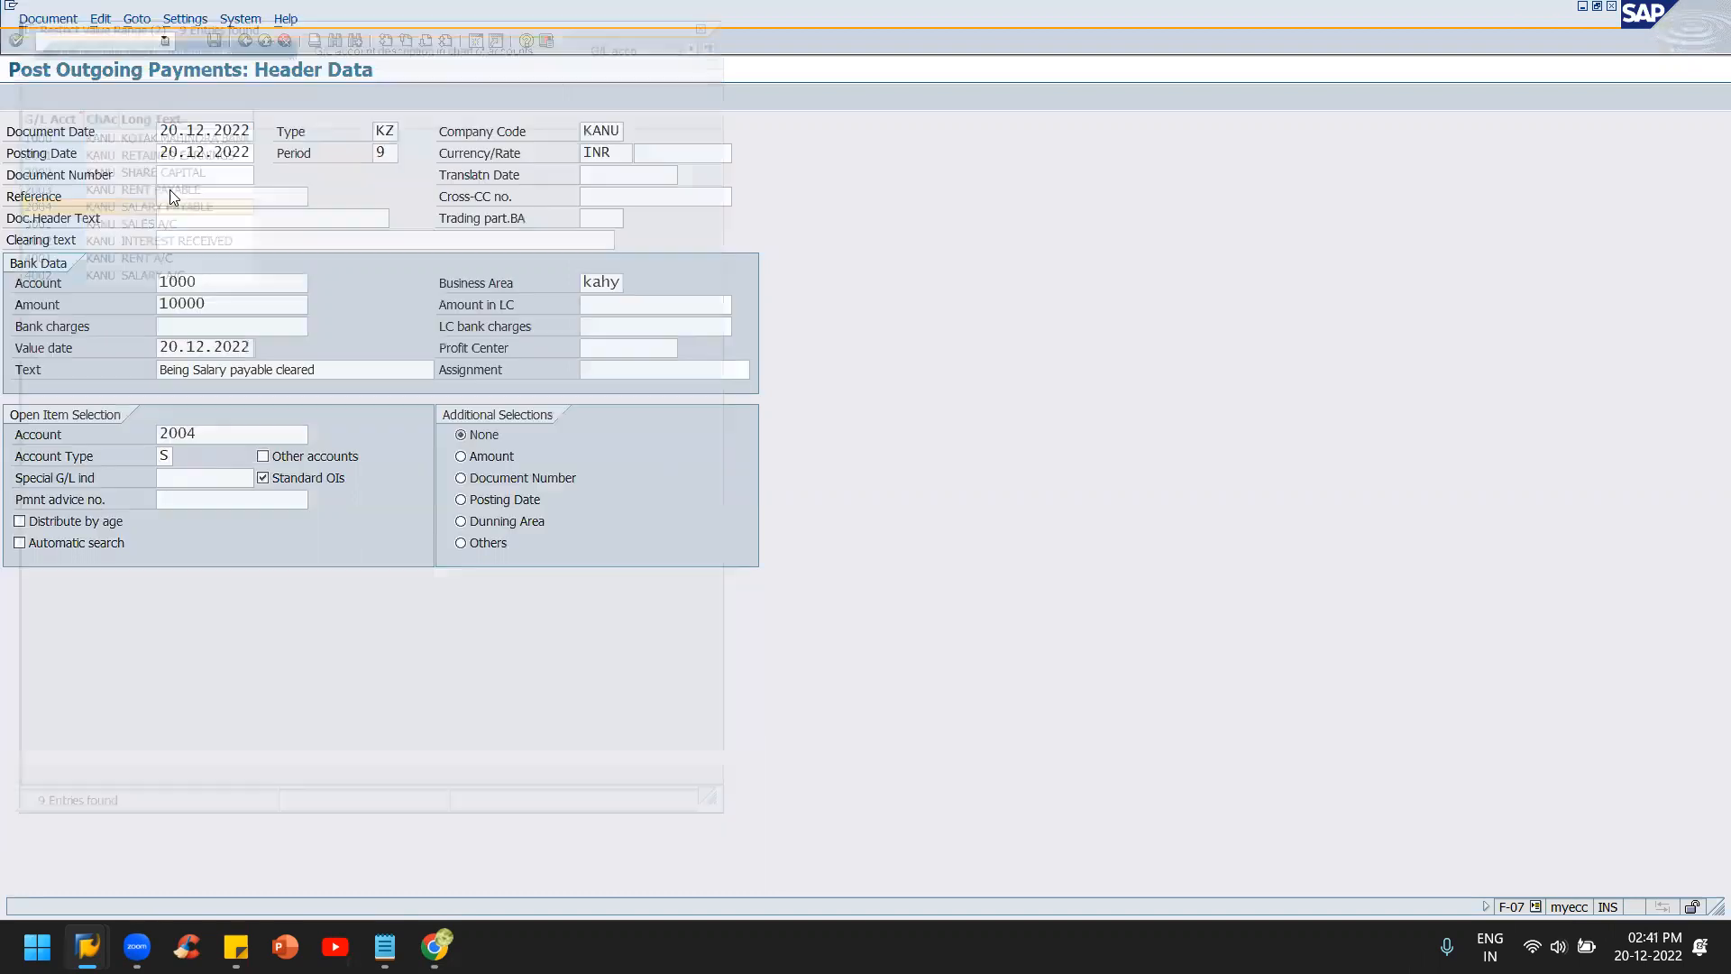
- Set the payment's document type to SA and proceed to processing account 2004's open items
key(Return)
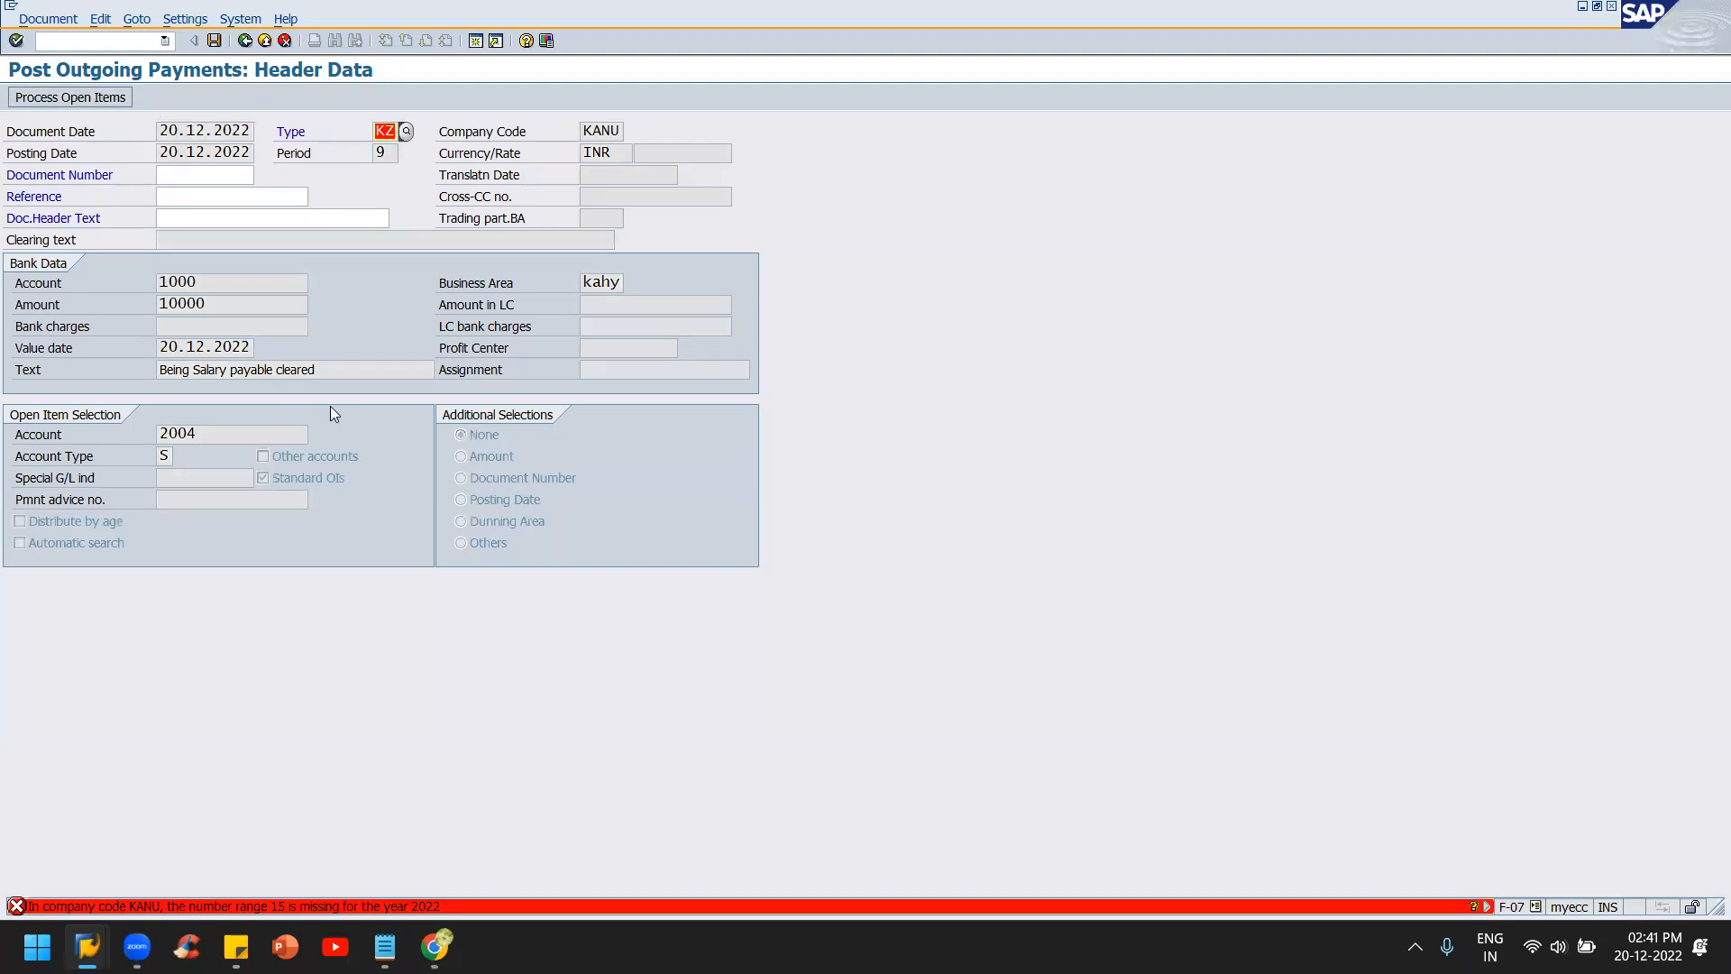
text(sa)
key(Return)
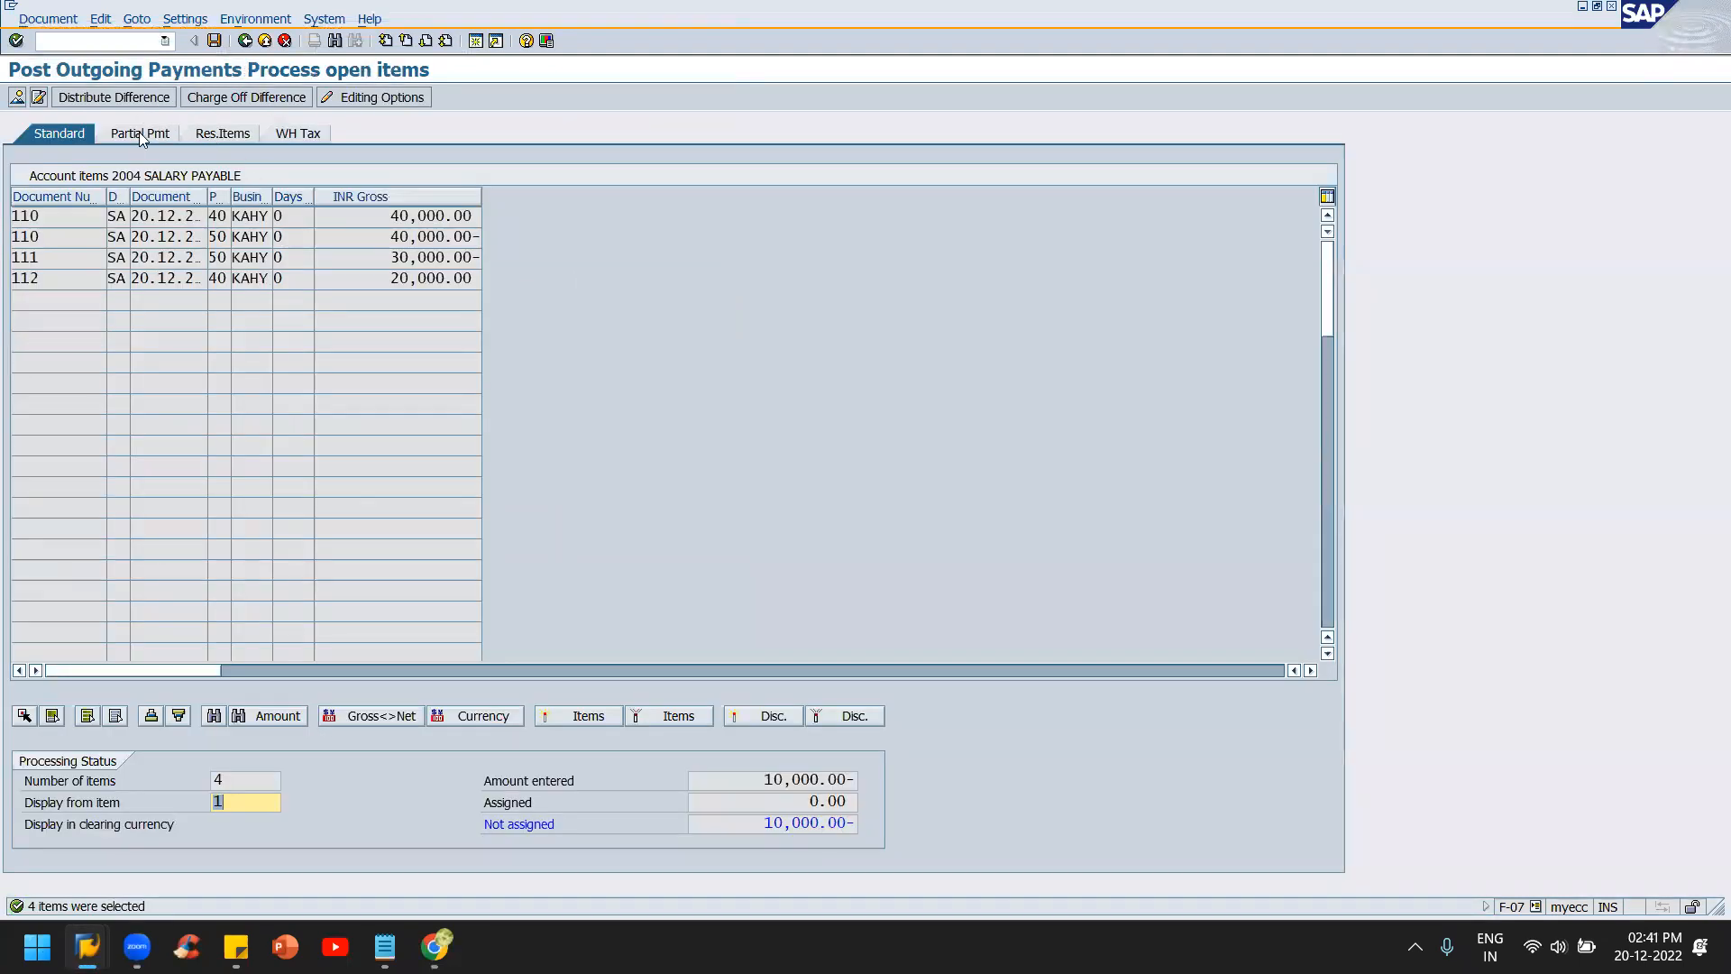
- Assign the 10,000 INR as a partial payment to the open item of document 111
click(138, 131)
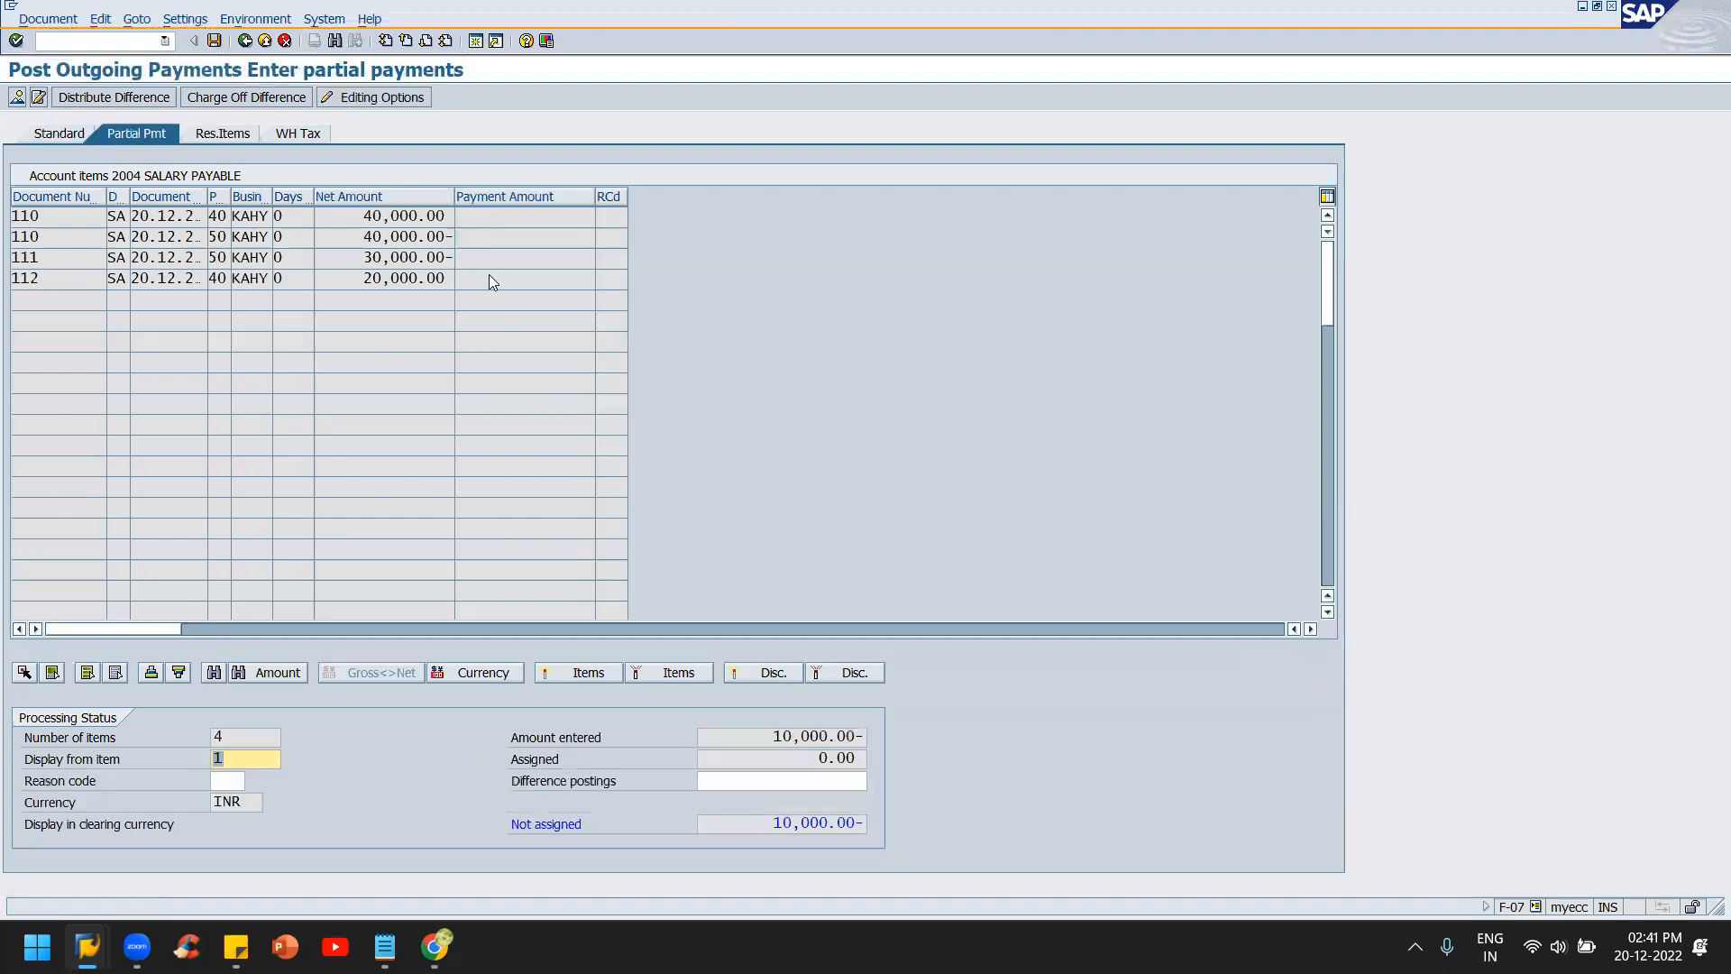
double_click(509, 260)
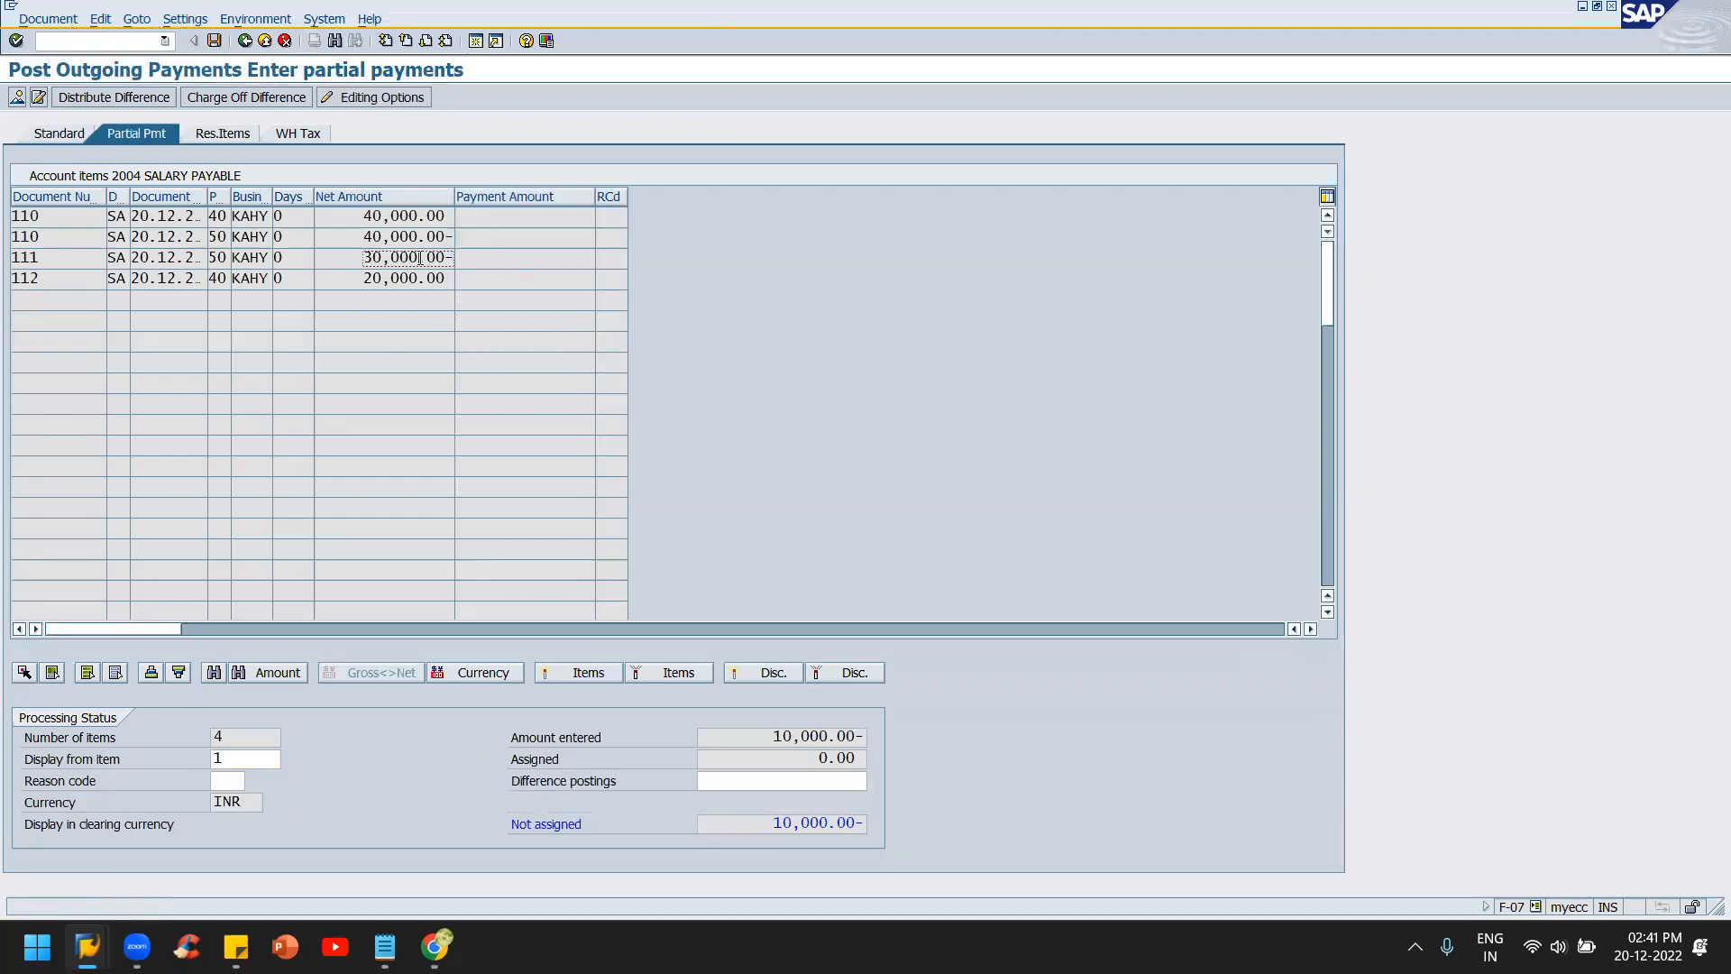
click(510, 257)
key(Return)
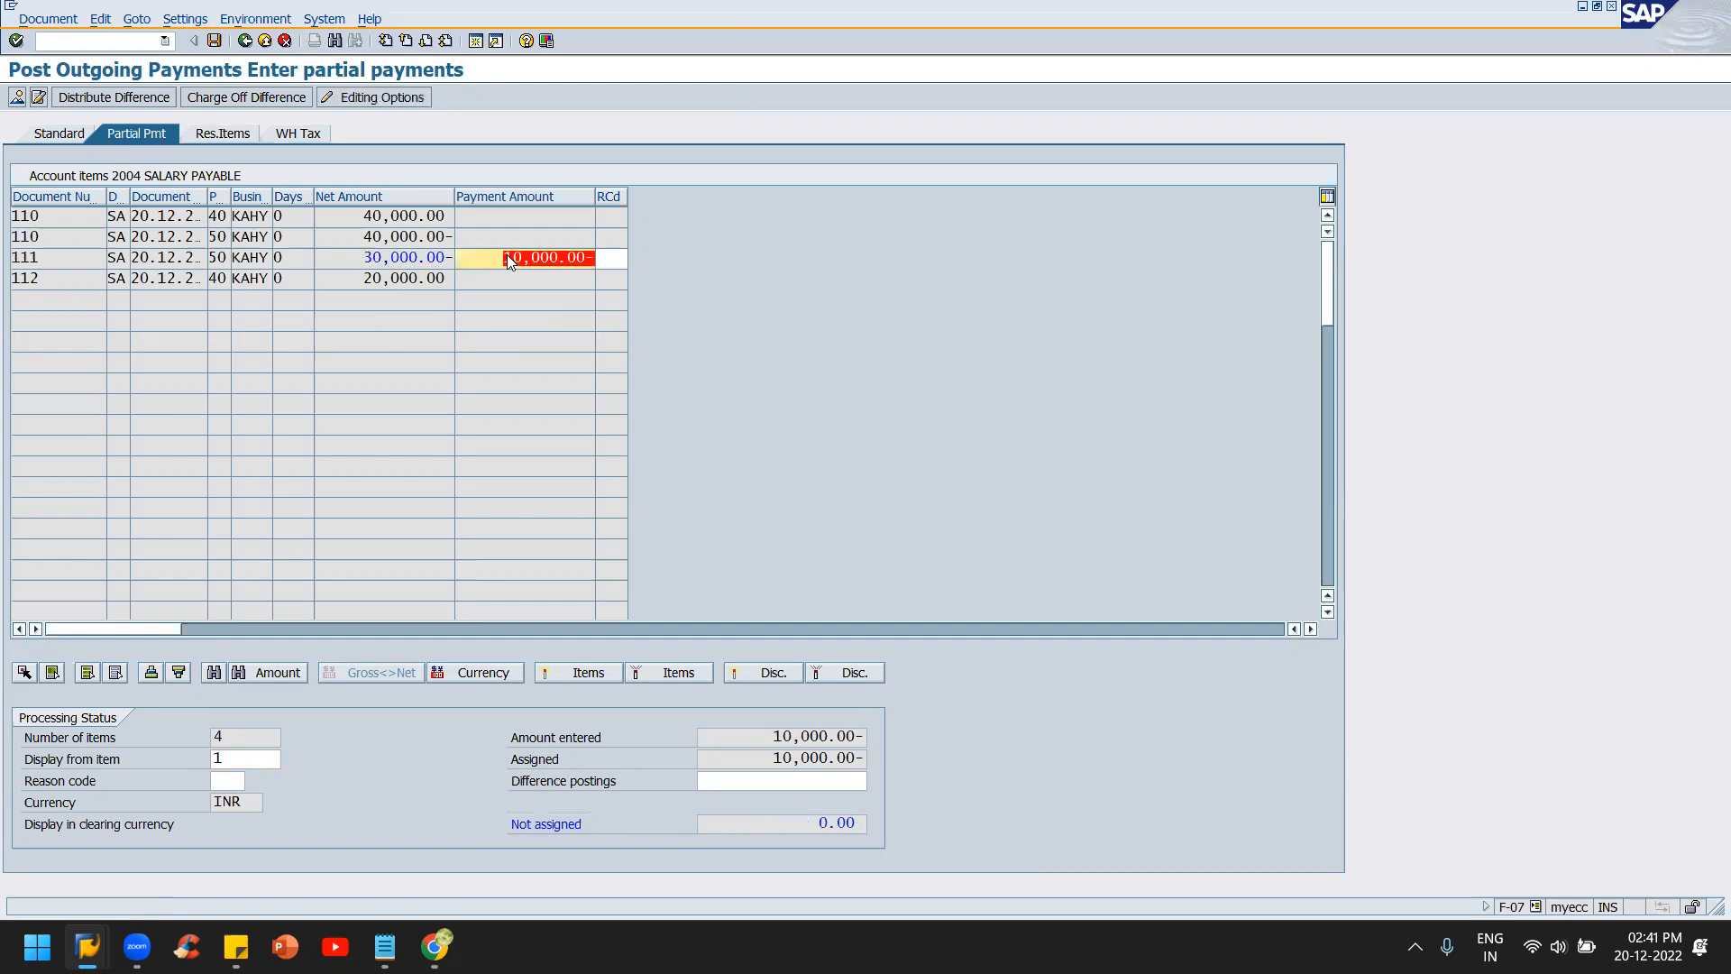
- Add the text "Being Salary payable cleared" to the Salary Payable line item and post the outgoing payment
click(215, 41)
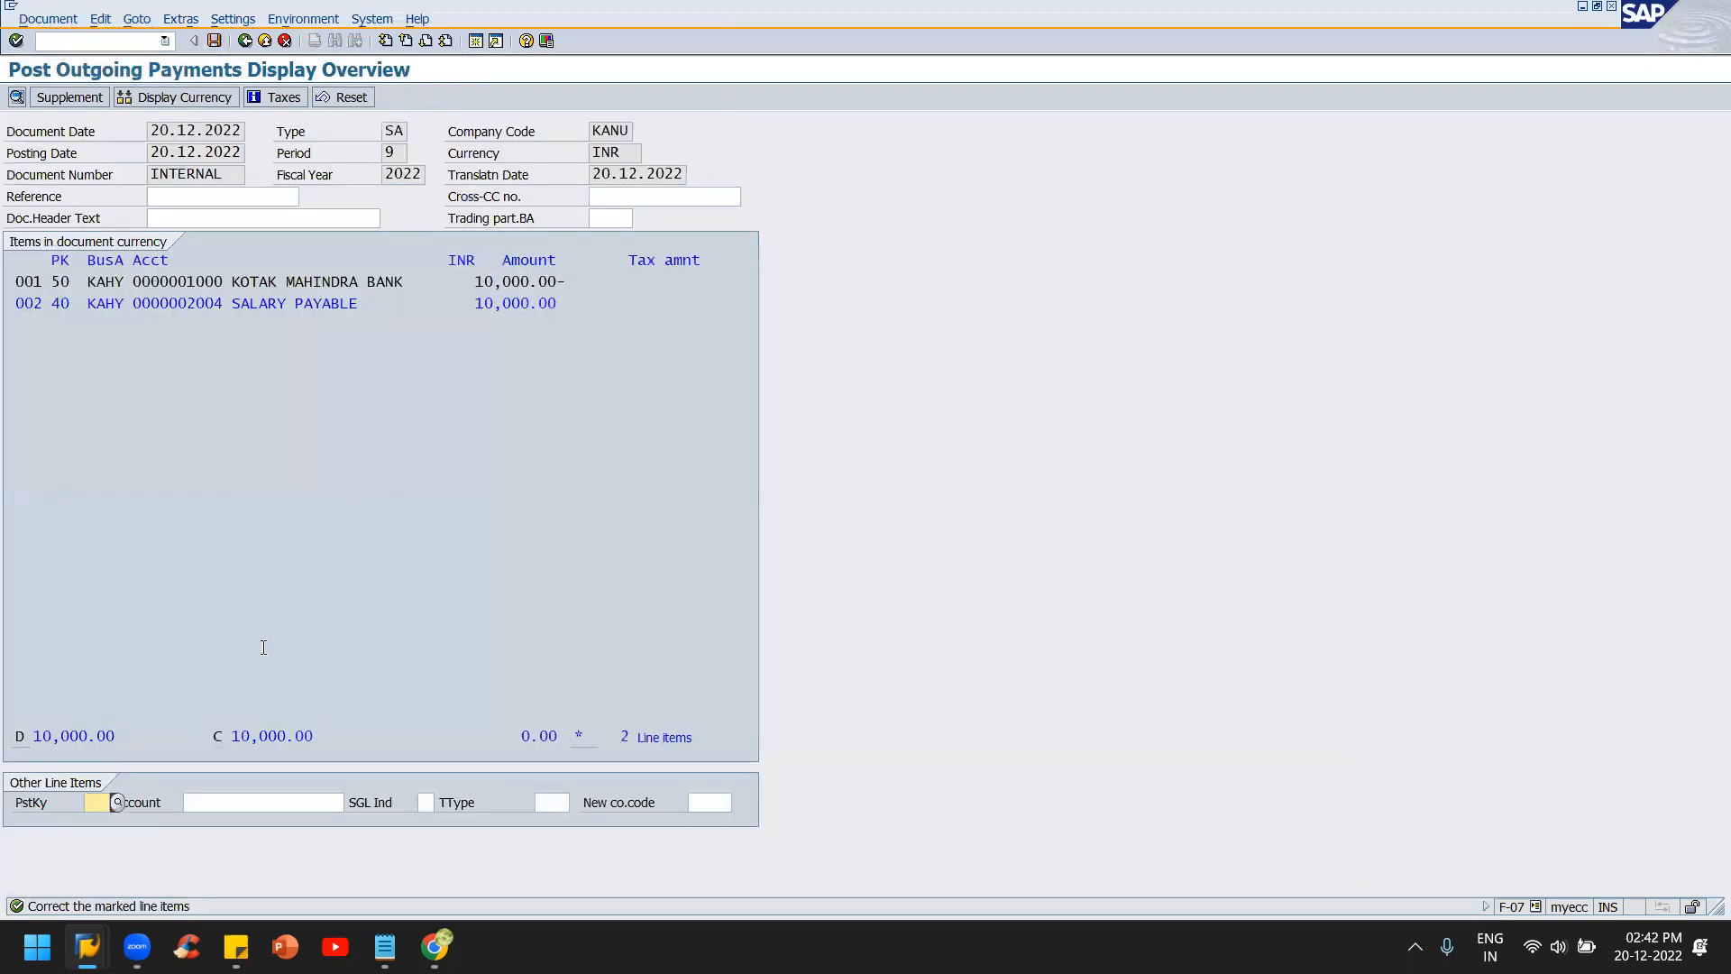
key(alt+Tab)
click(255, 303)
double_click(254, 303)
click(416, 369)
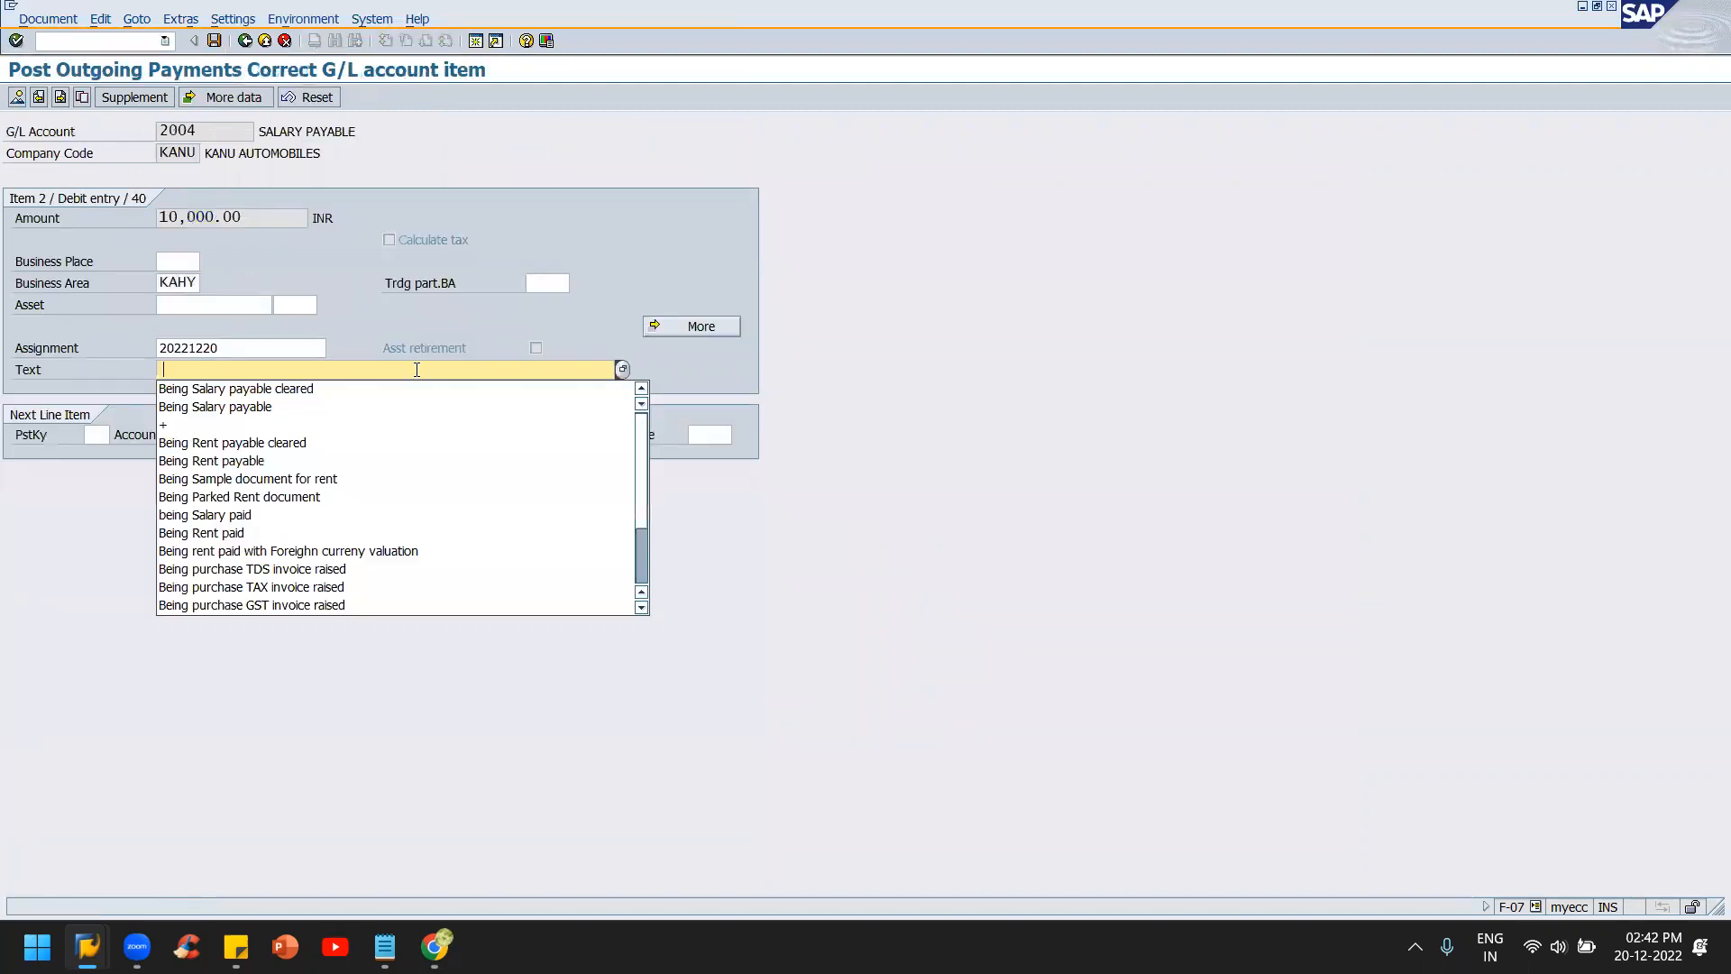
click(270, 390)
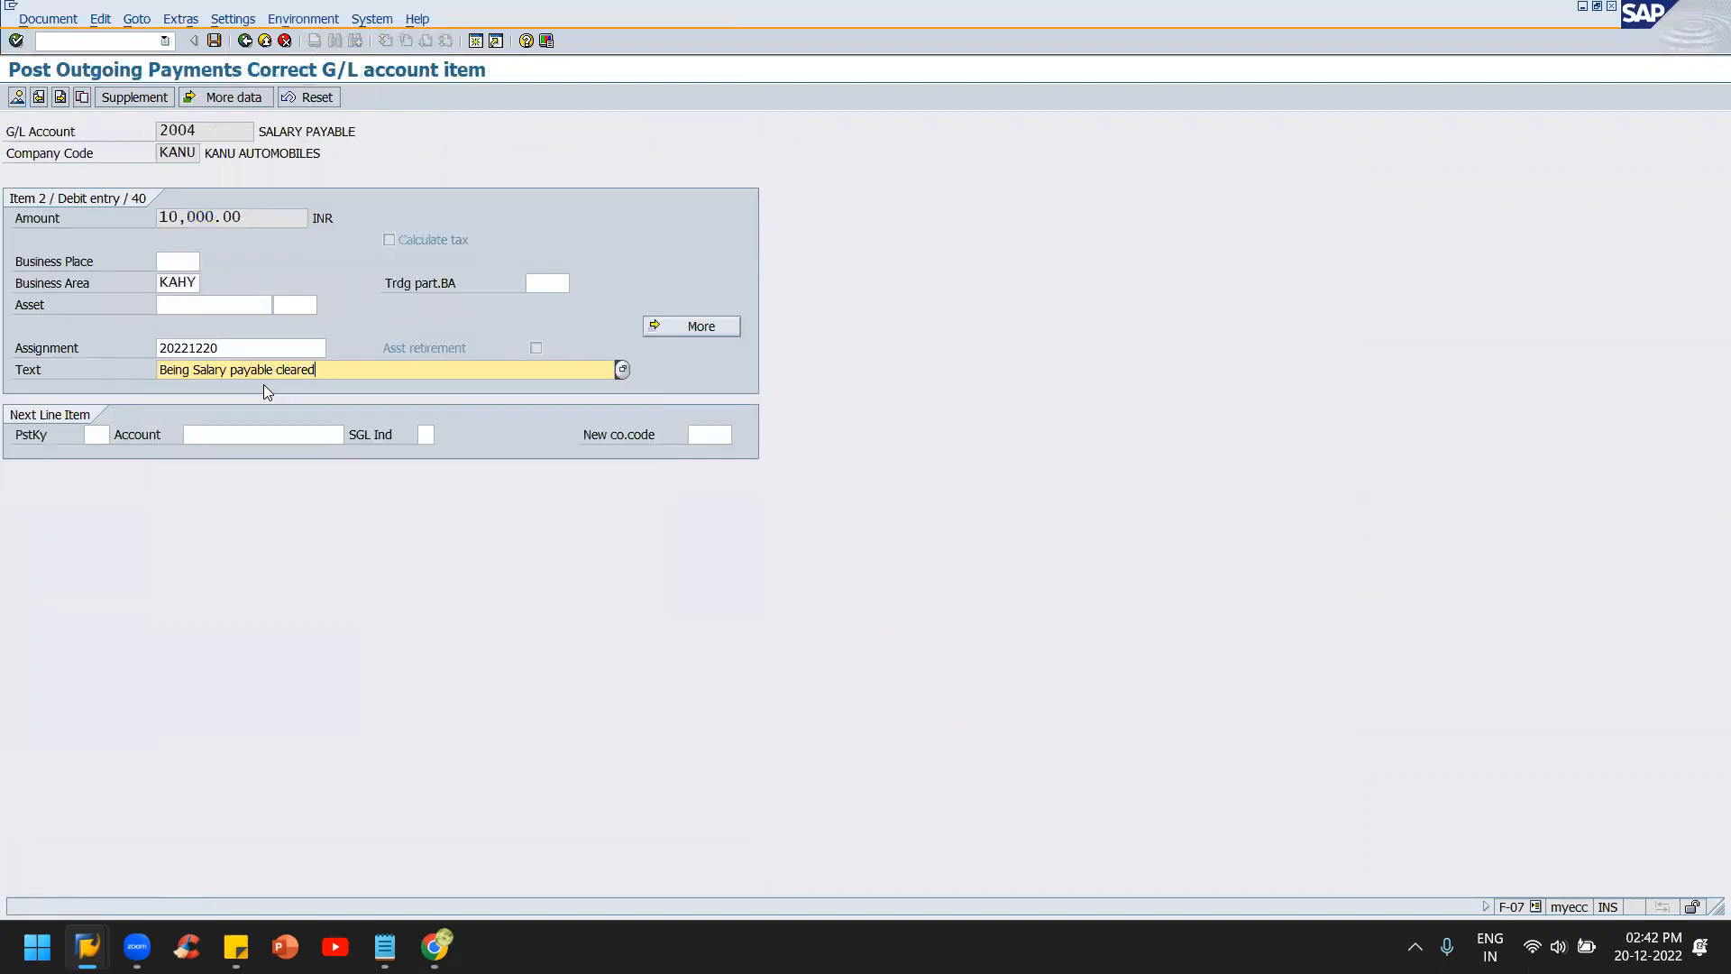
click(215, 42)
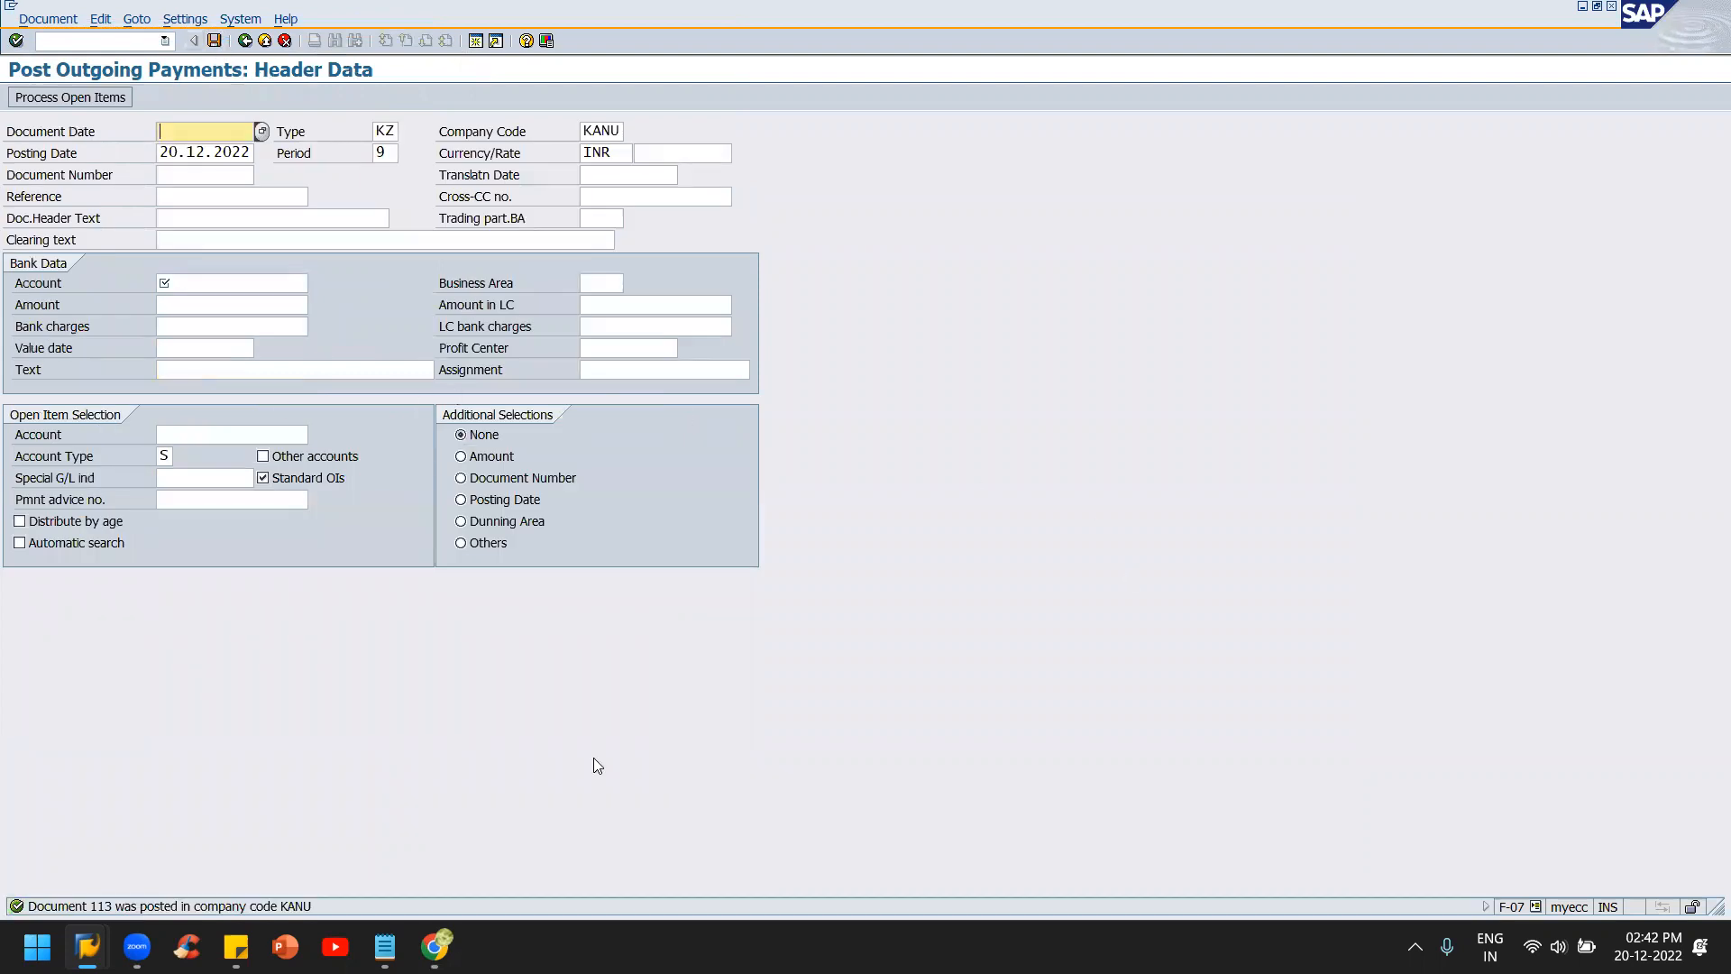
- Switch to the G/L line item display and rerun it for account 2004's open items
key(alt+Tab)
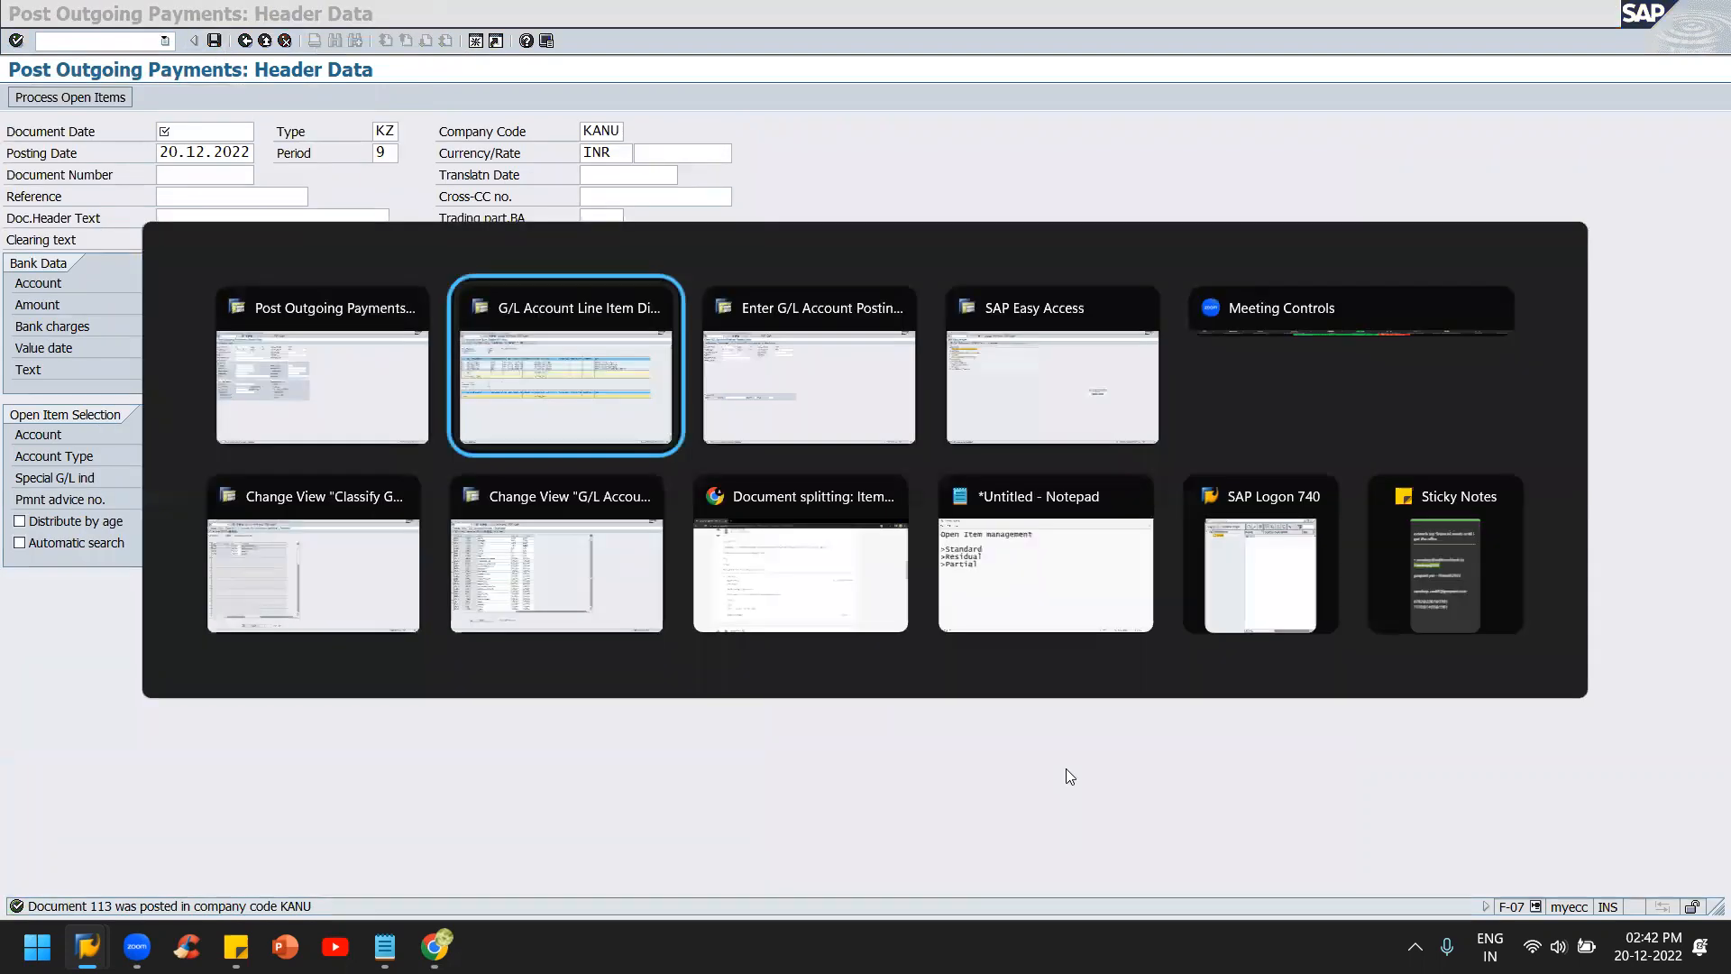
key(alt+shift+Tab)
key(alt+Tab)
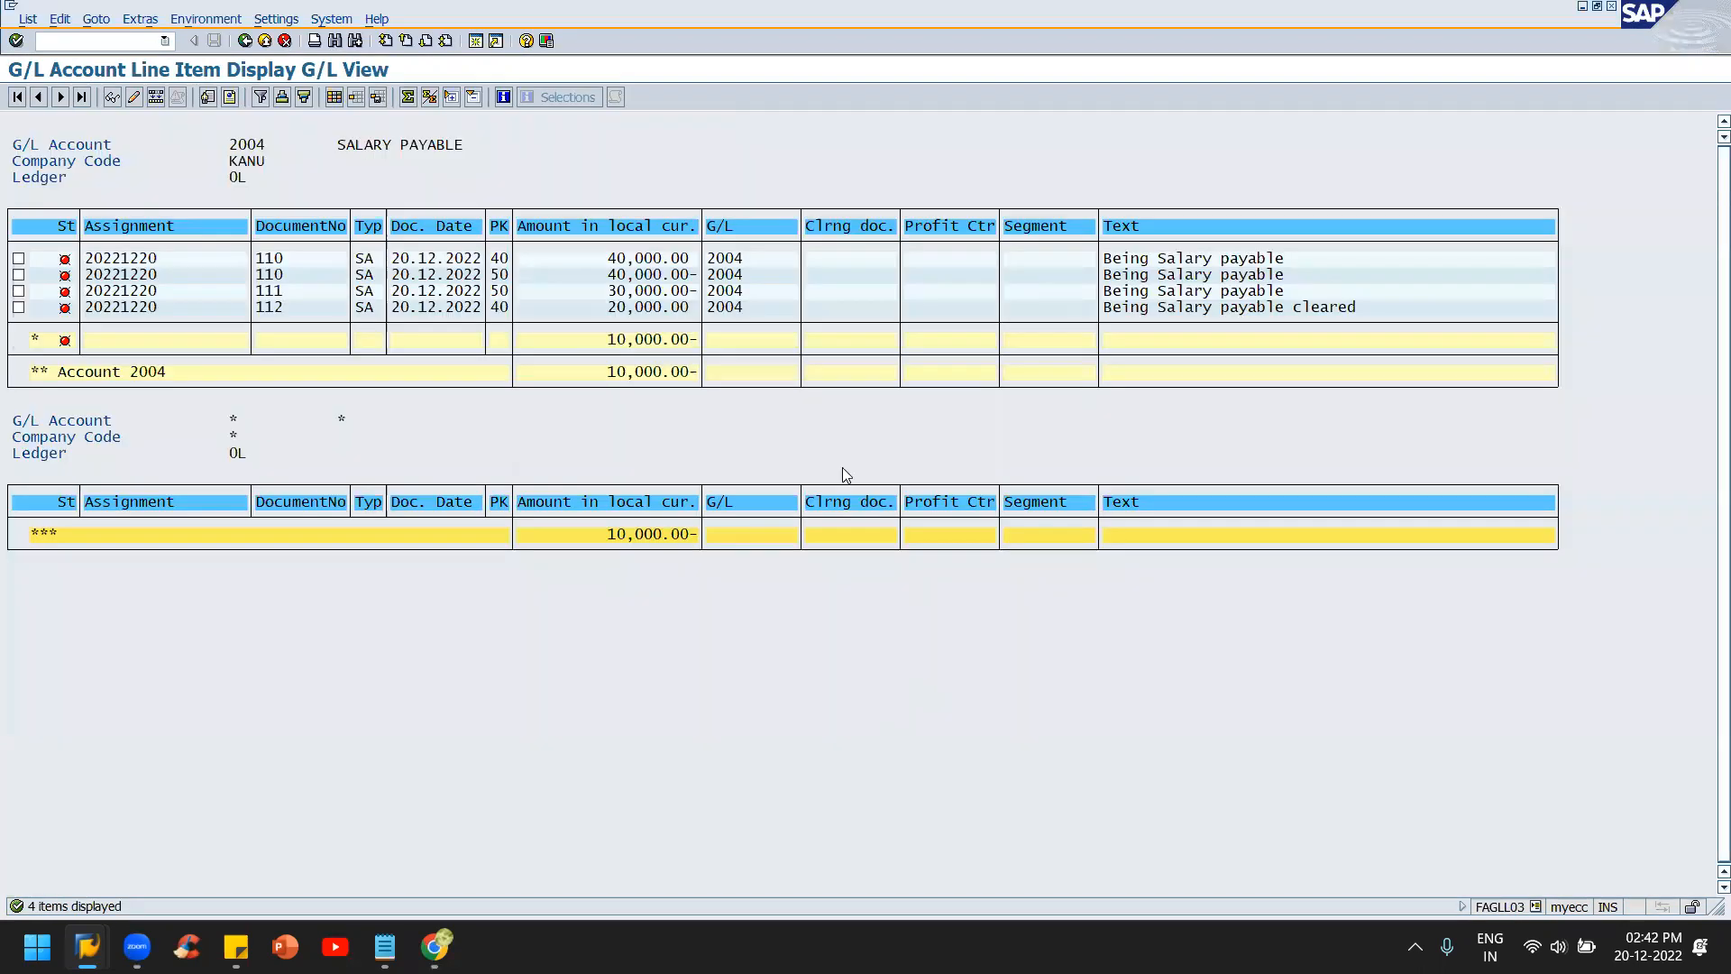
key(F3)
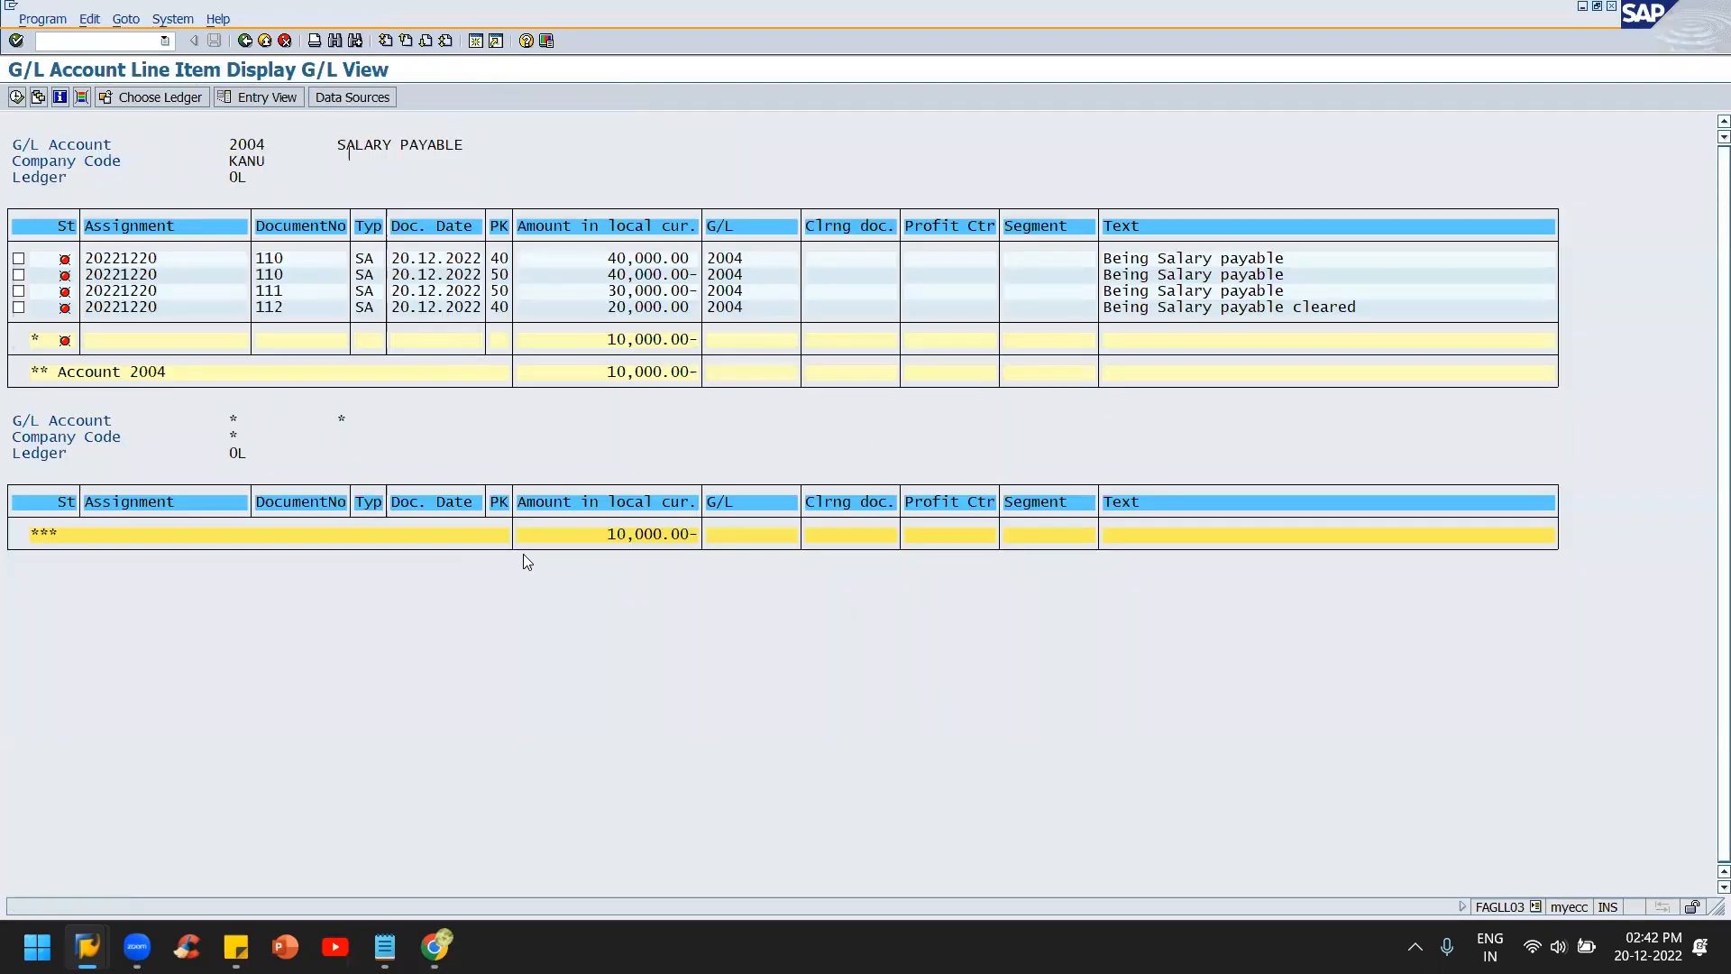
key(F8)
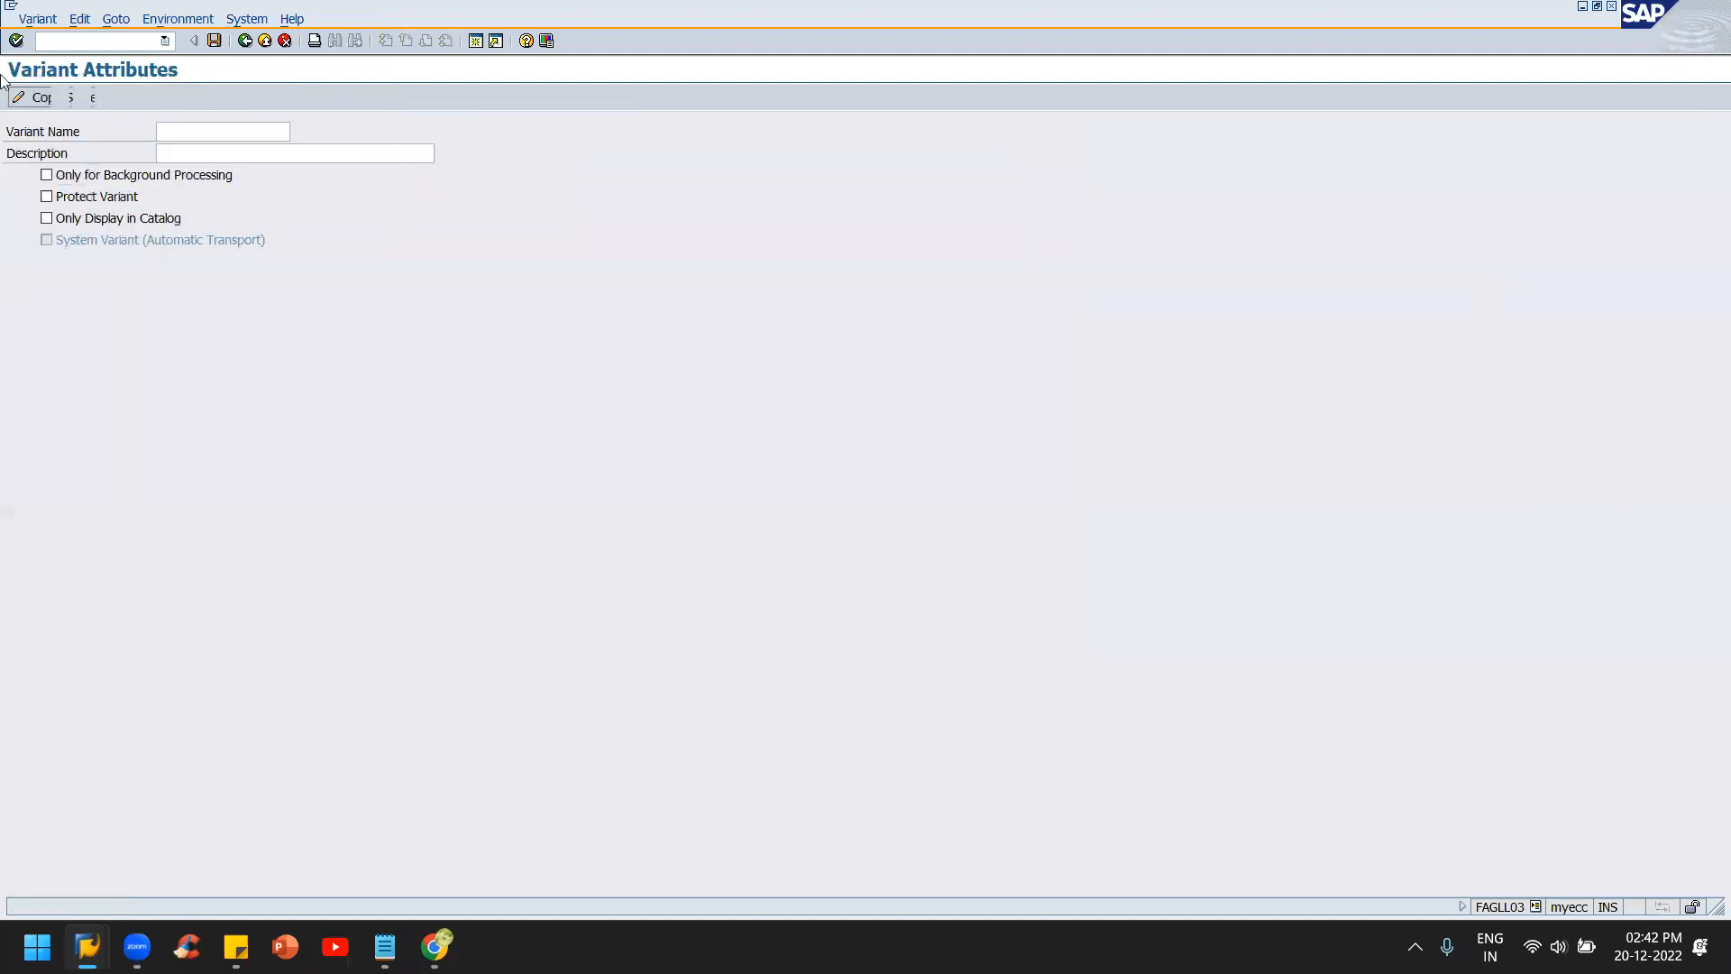
key(F3)
click(17, 96)
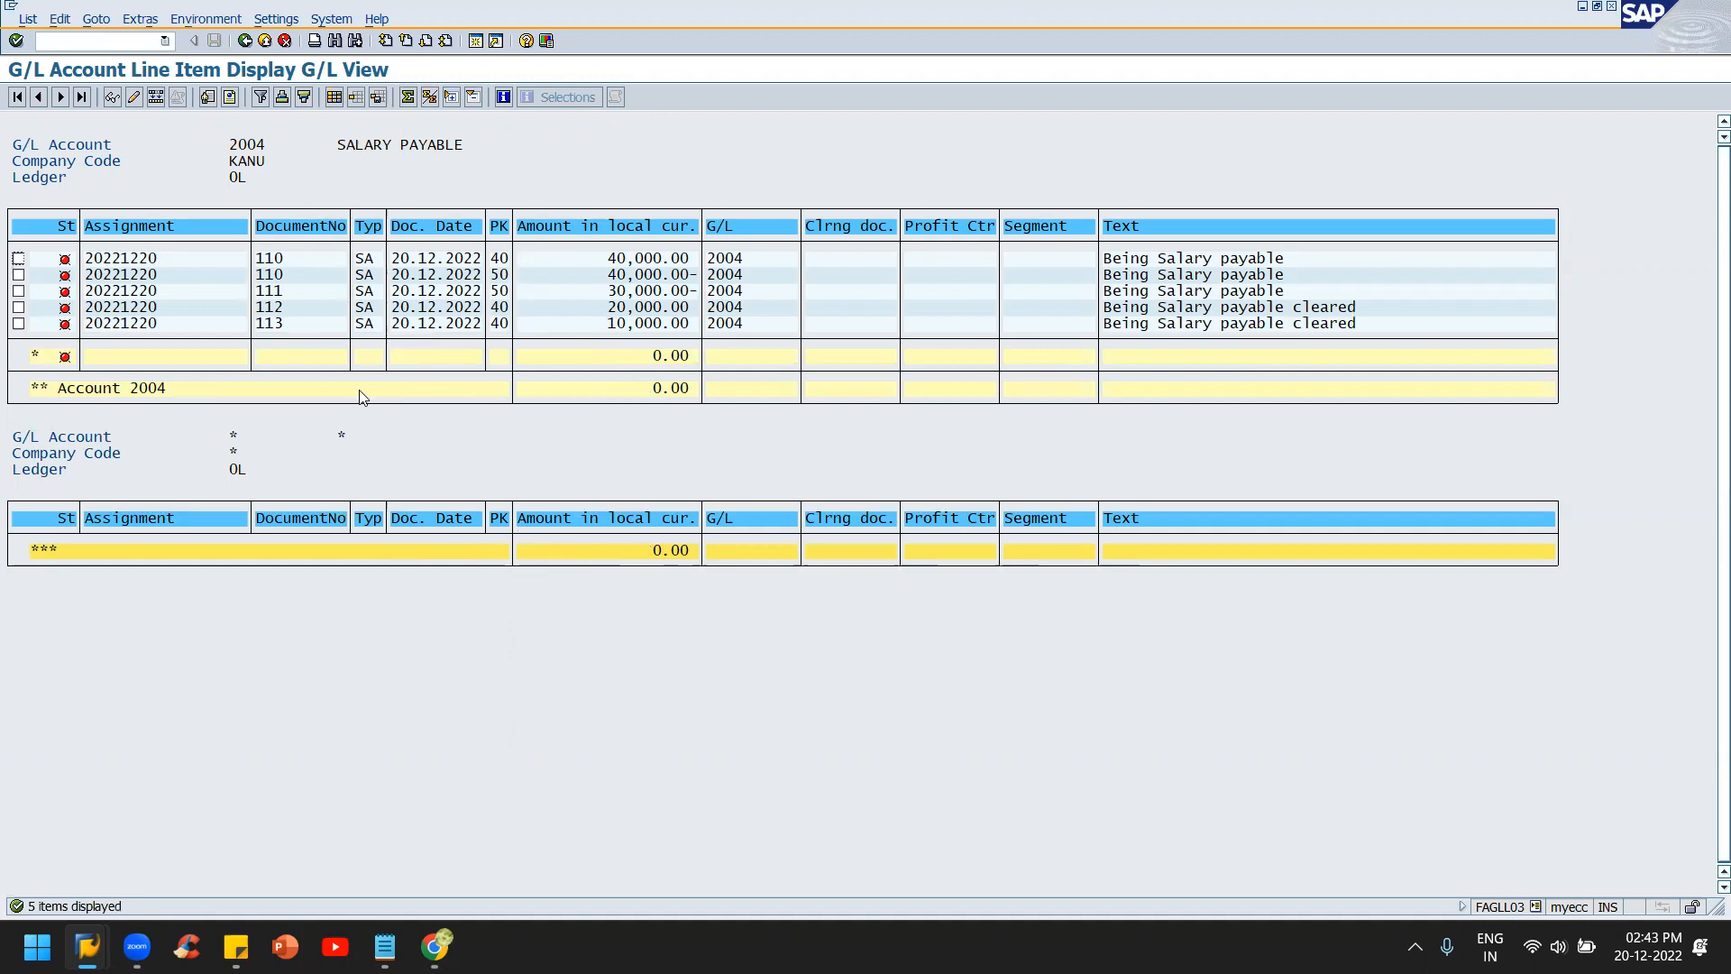
- Restart transaction FAGLL03 and display the open items of account 2004 in company code KANU
key(F3)
key(F3)
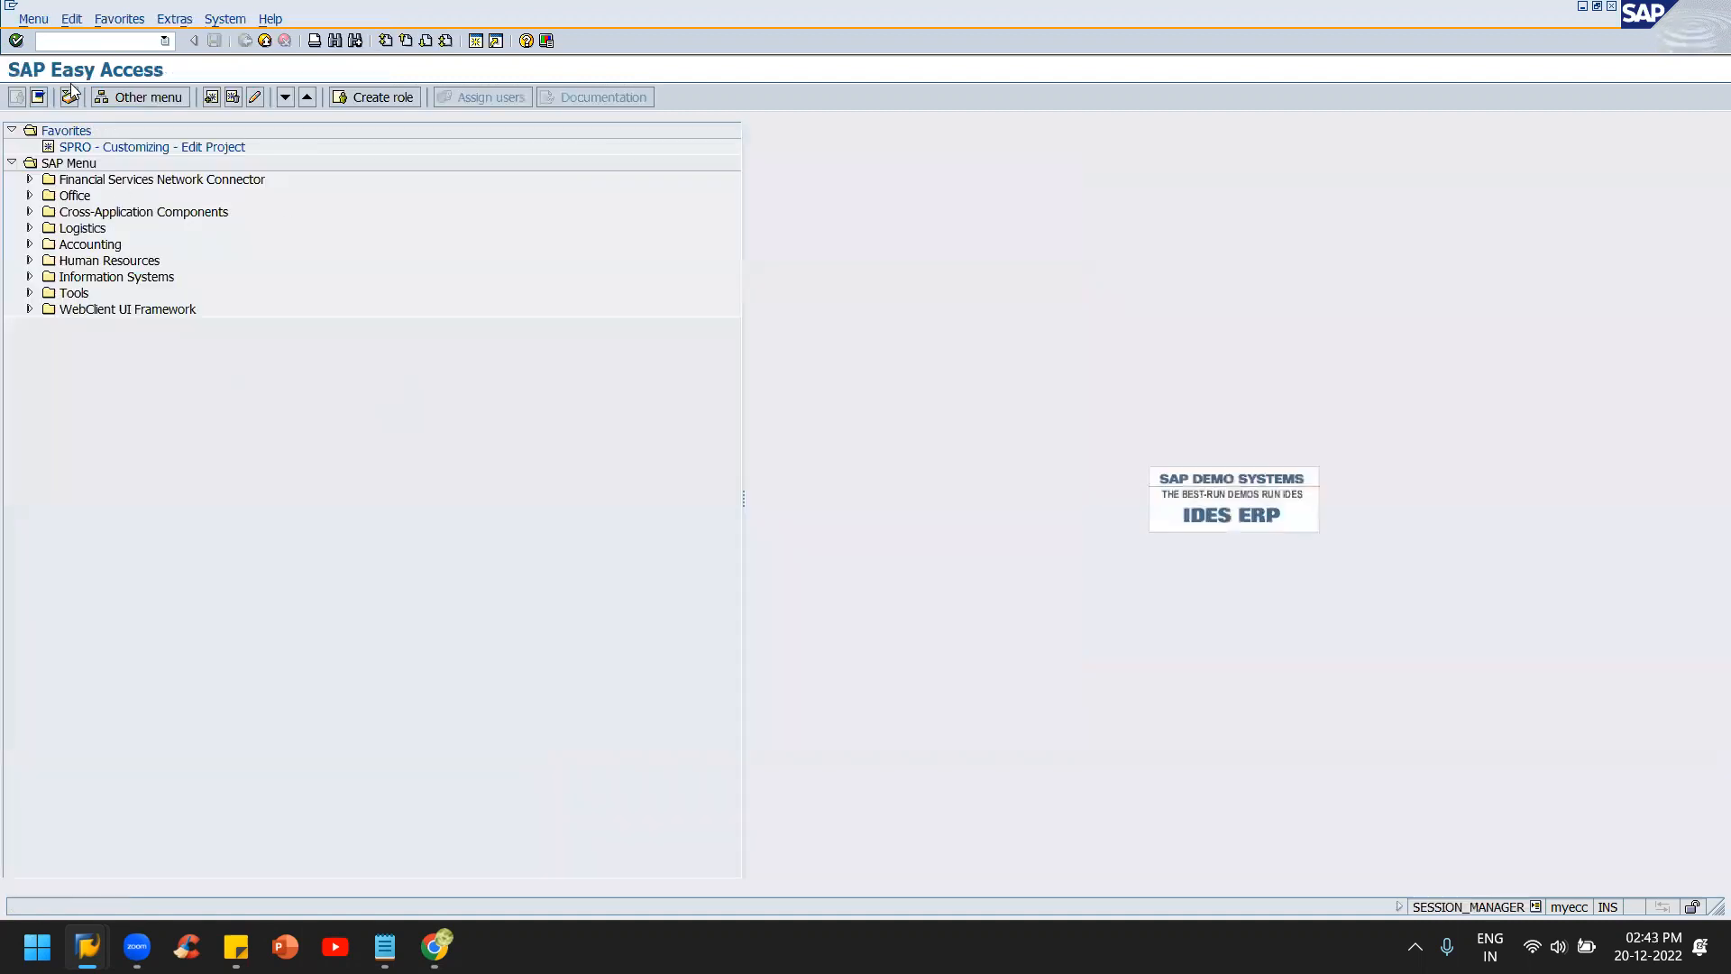
text(fagll03)
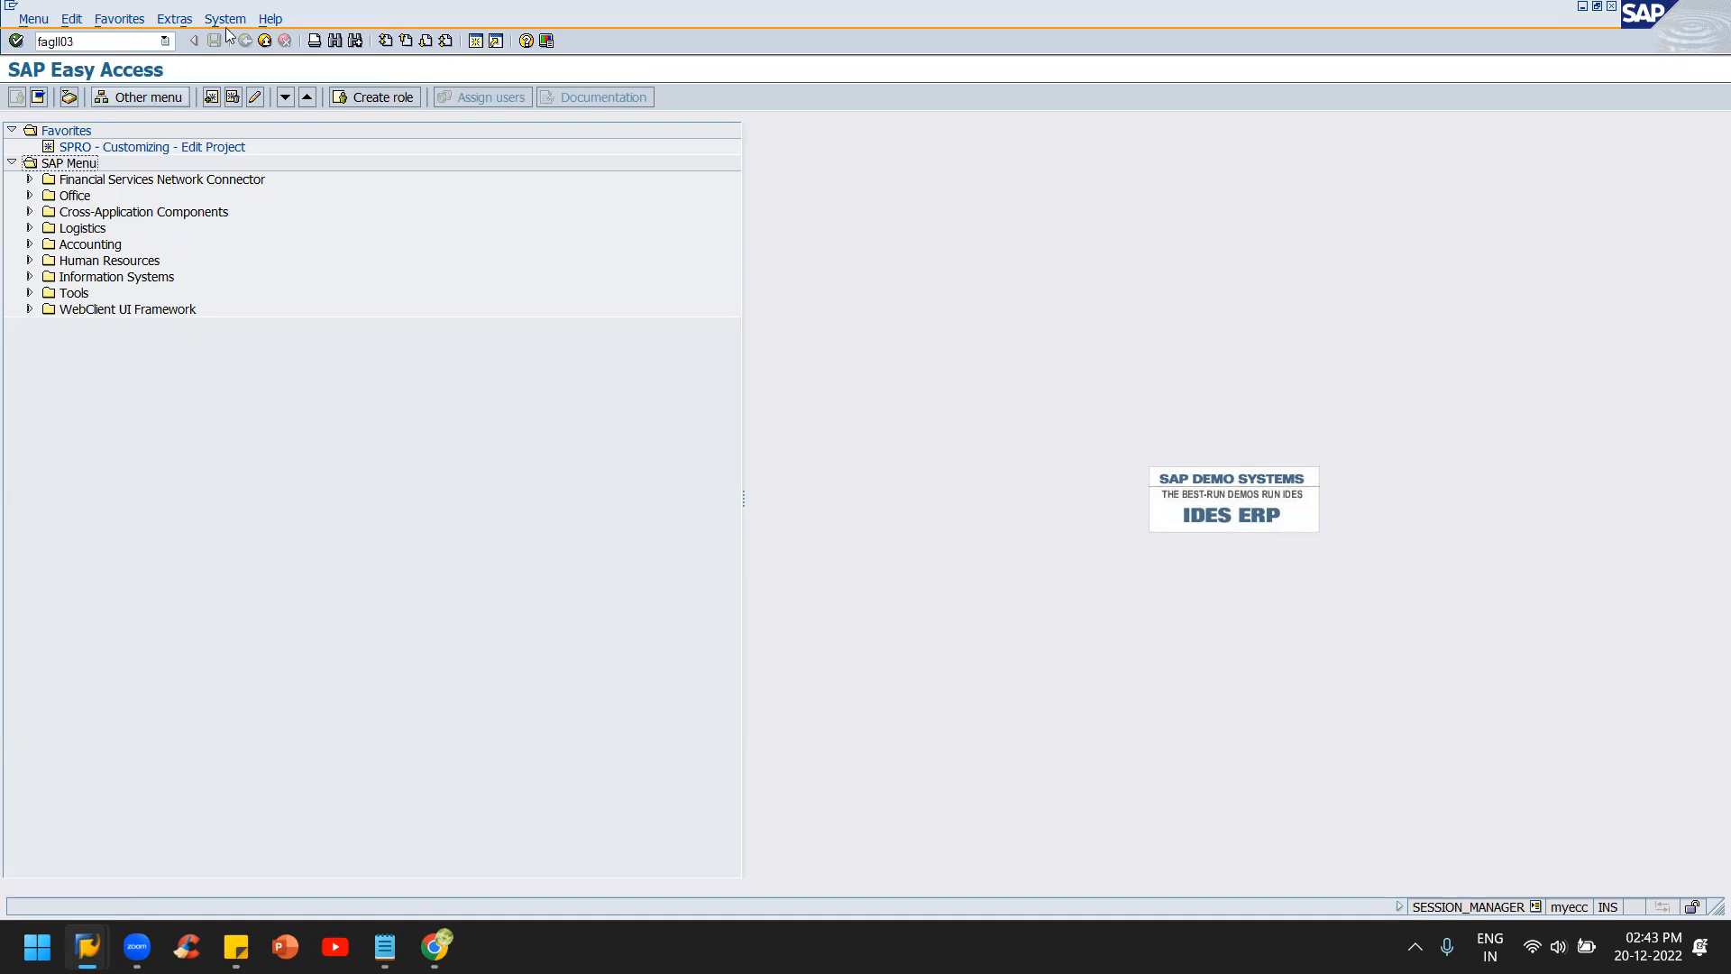
click(103, 47)
key(Return)
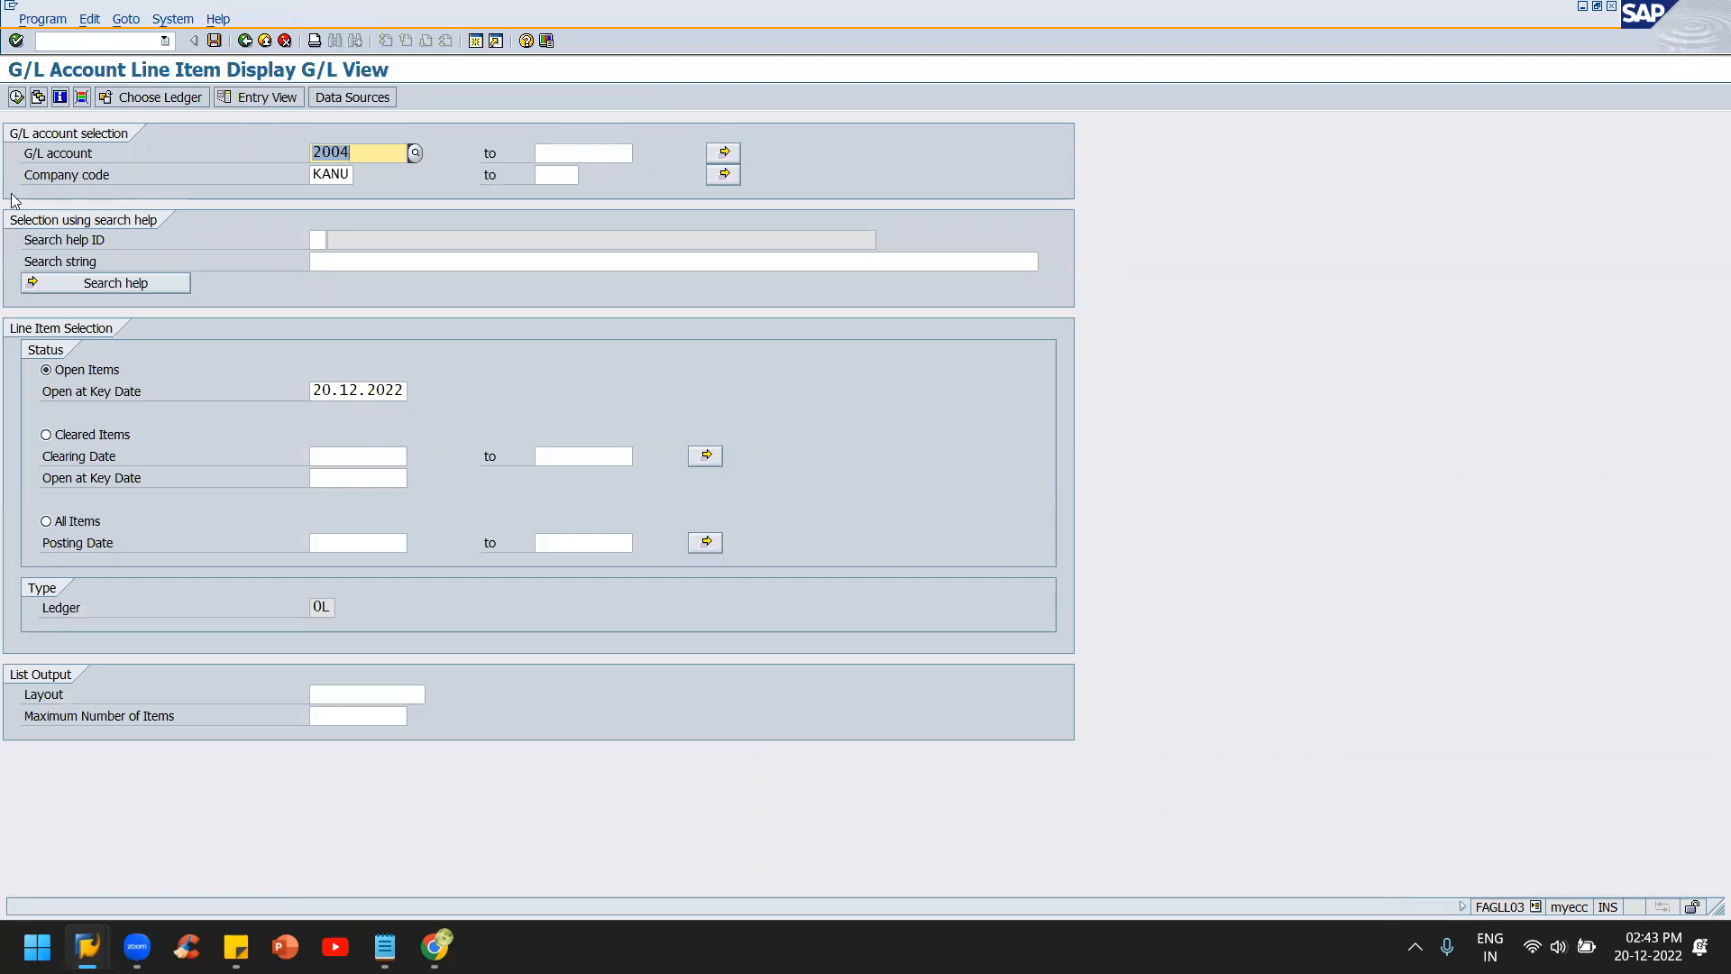
click(17, 97)
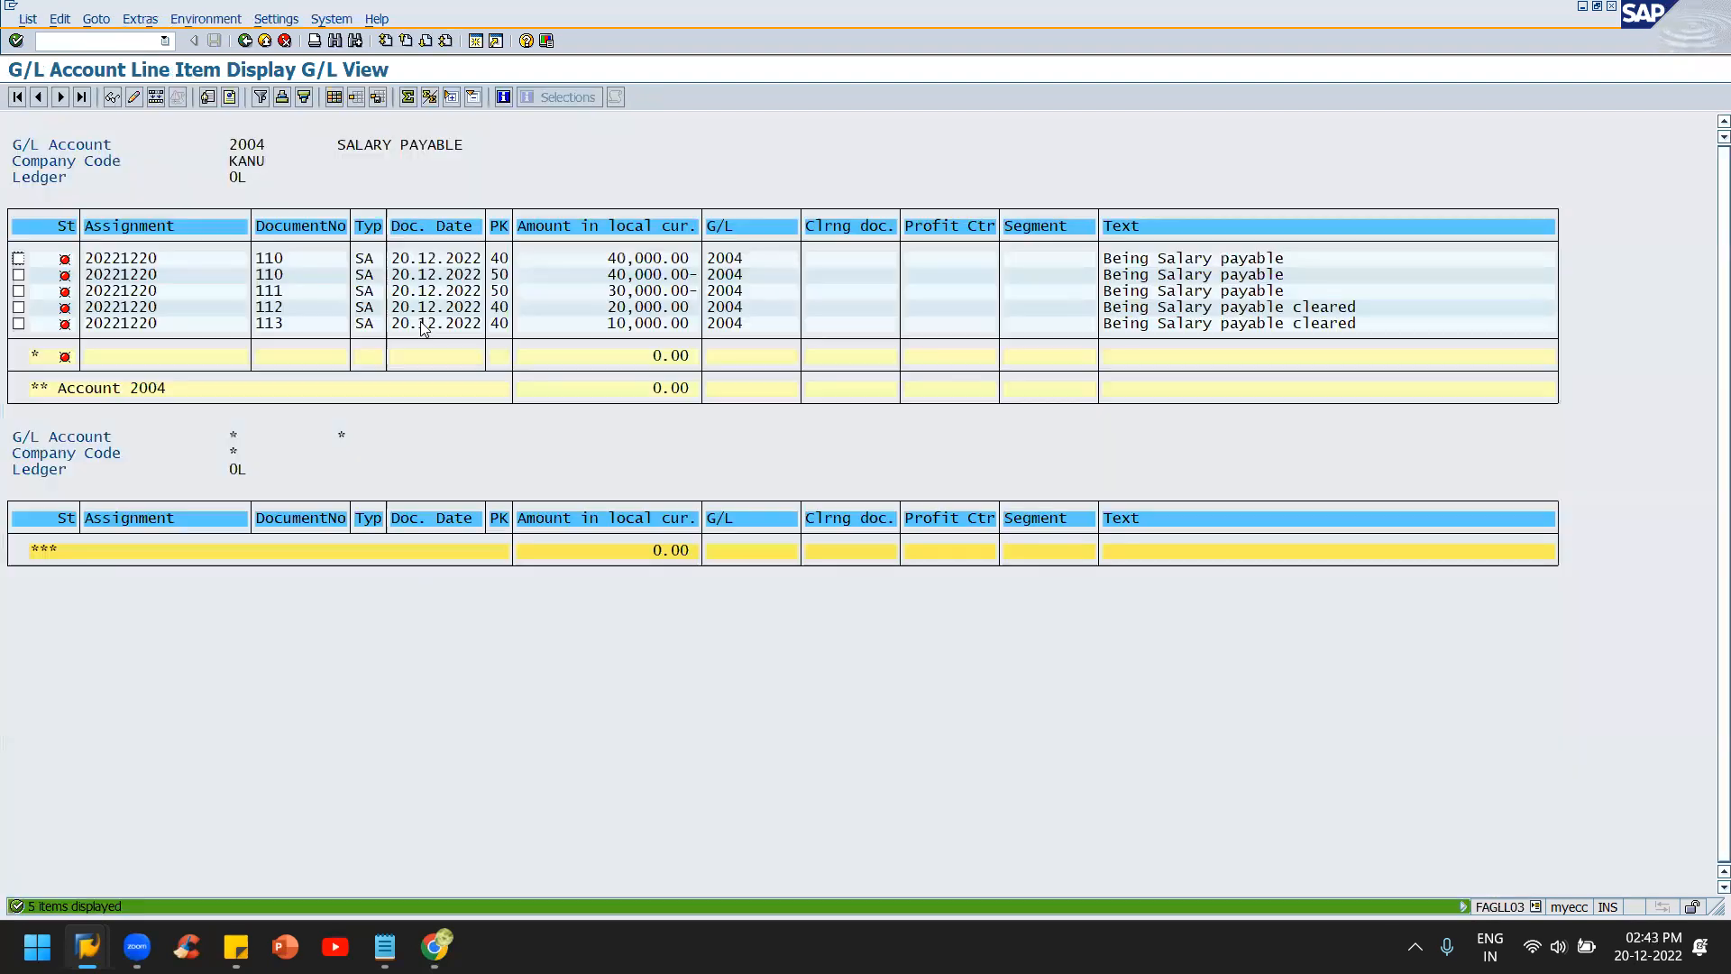
- Compare the amounts of documents 110, 111 and 112 in account 2004's open item list and return to the selection
click(657, 308)
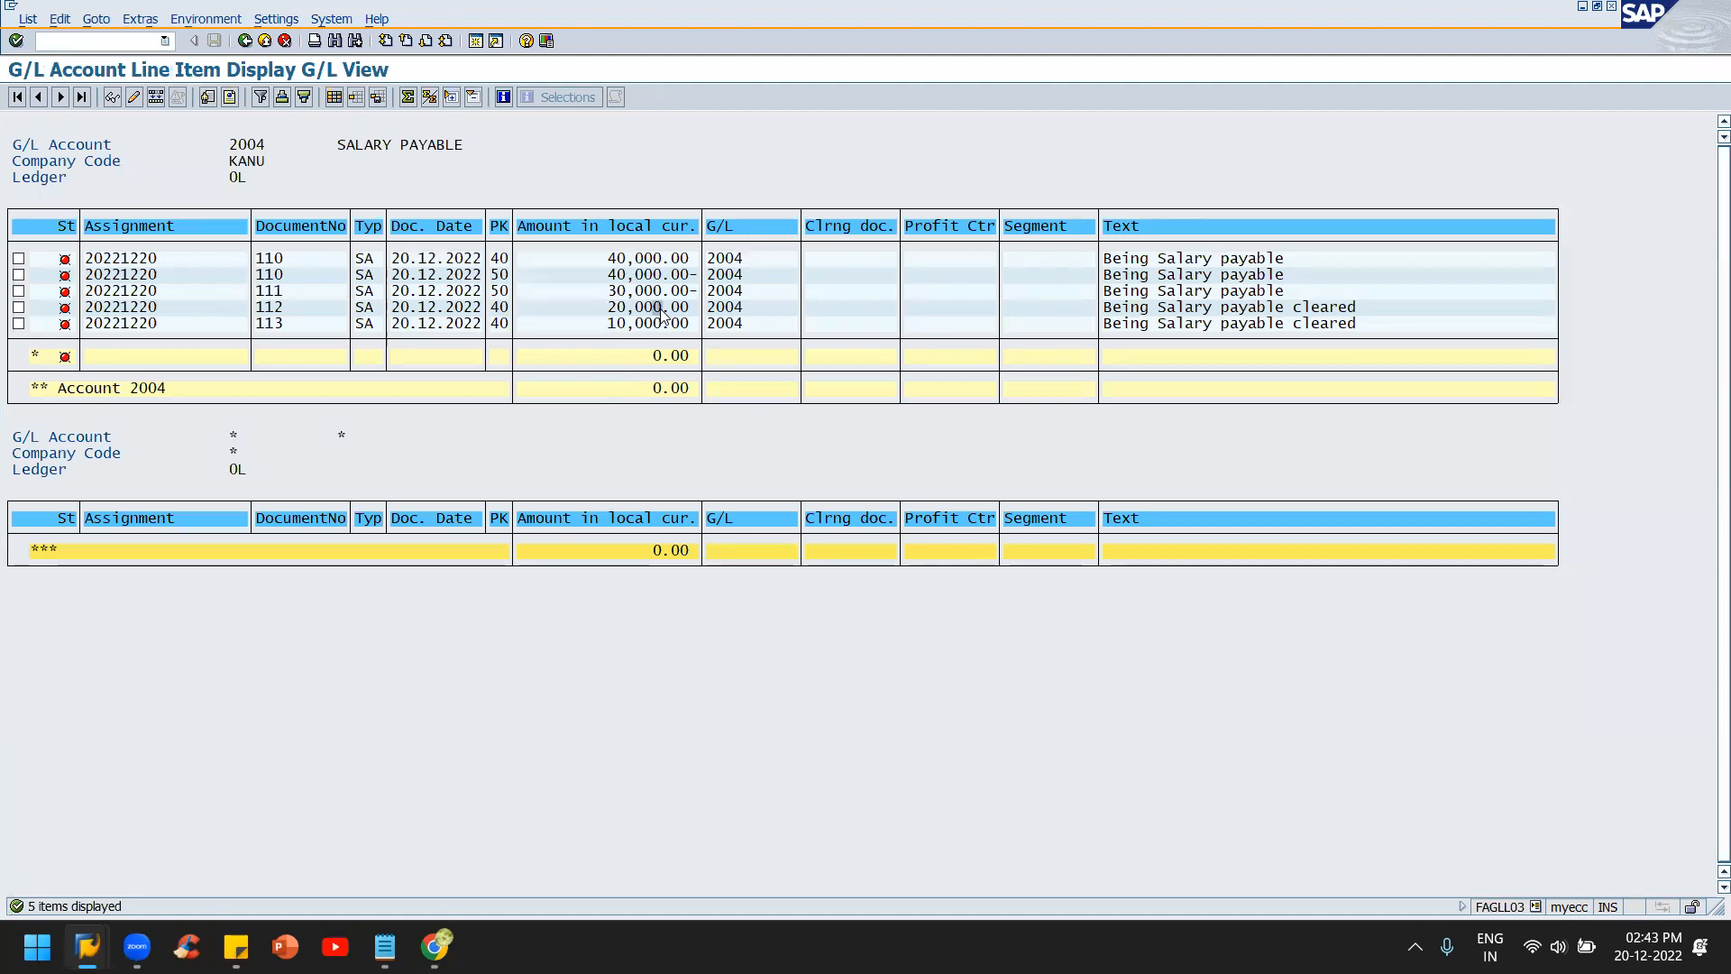
click(640, 292)
click(621, 308)
click(604, 293)
click(656, 276)
click(674, 258)
click(650, 278)
mouse_move(385, 947)
key(F3)
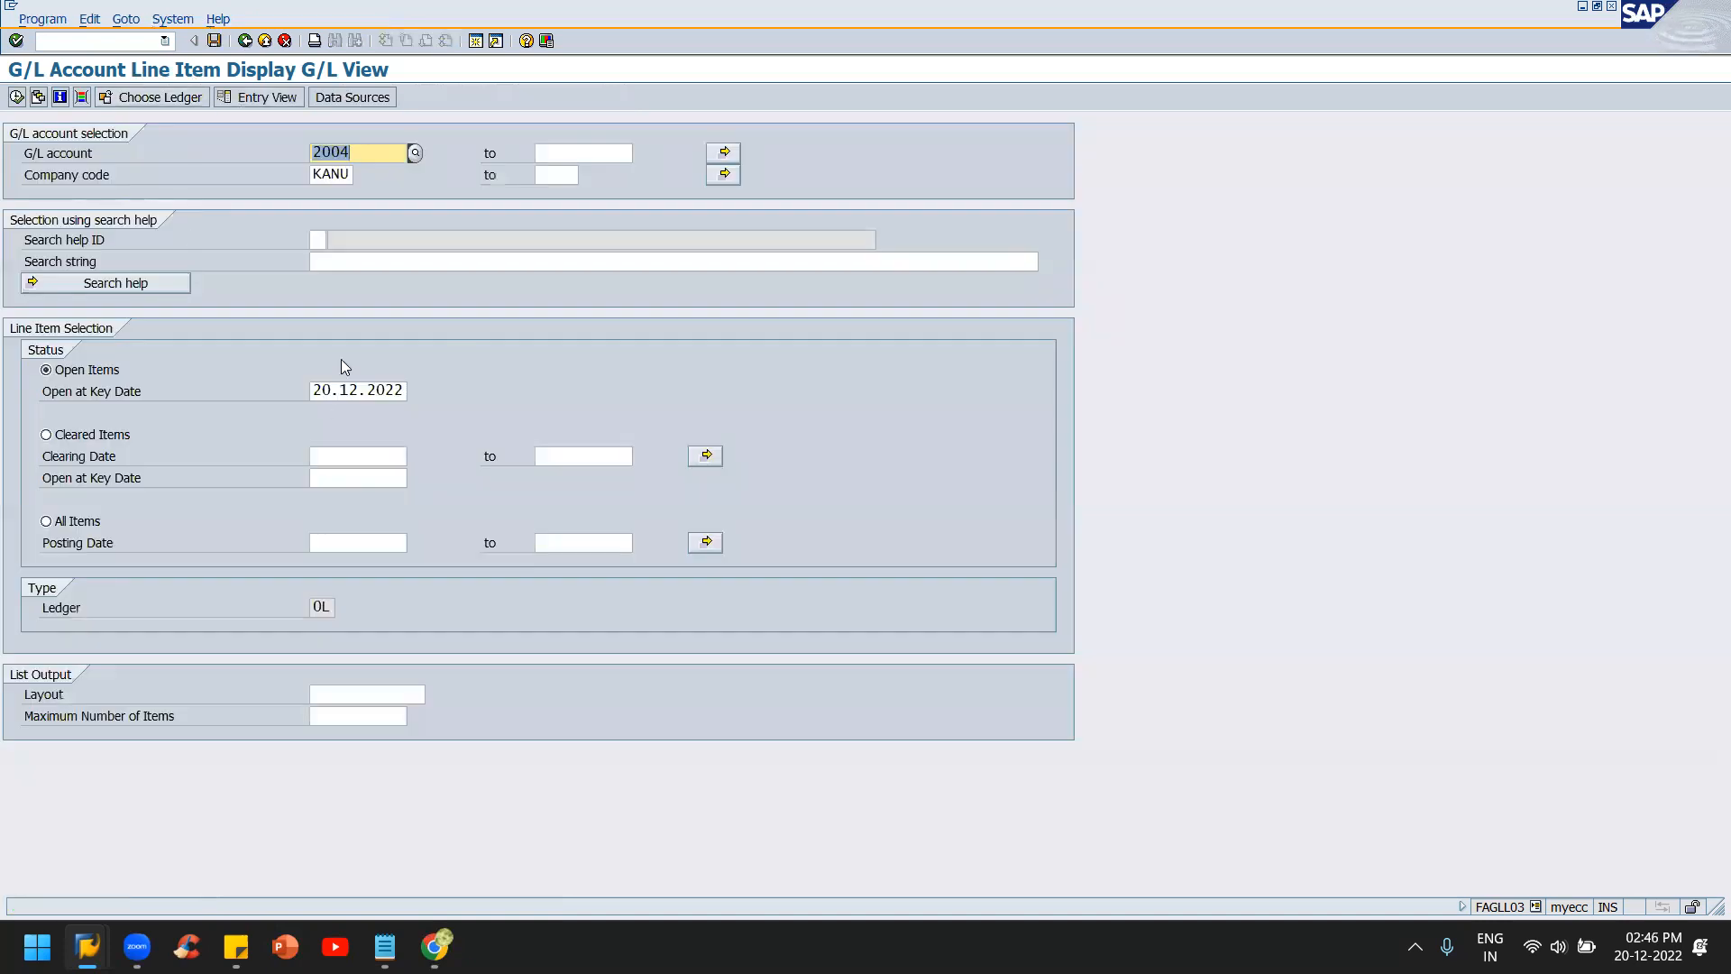
- Start a new outgoing payment with document date 20.12.2022 and bank account 1000
key(alt+Tab)
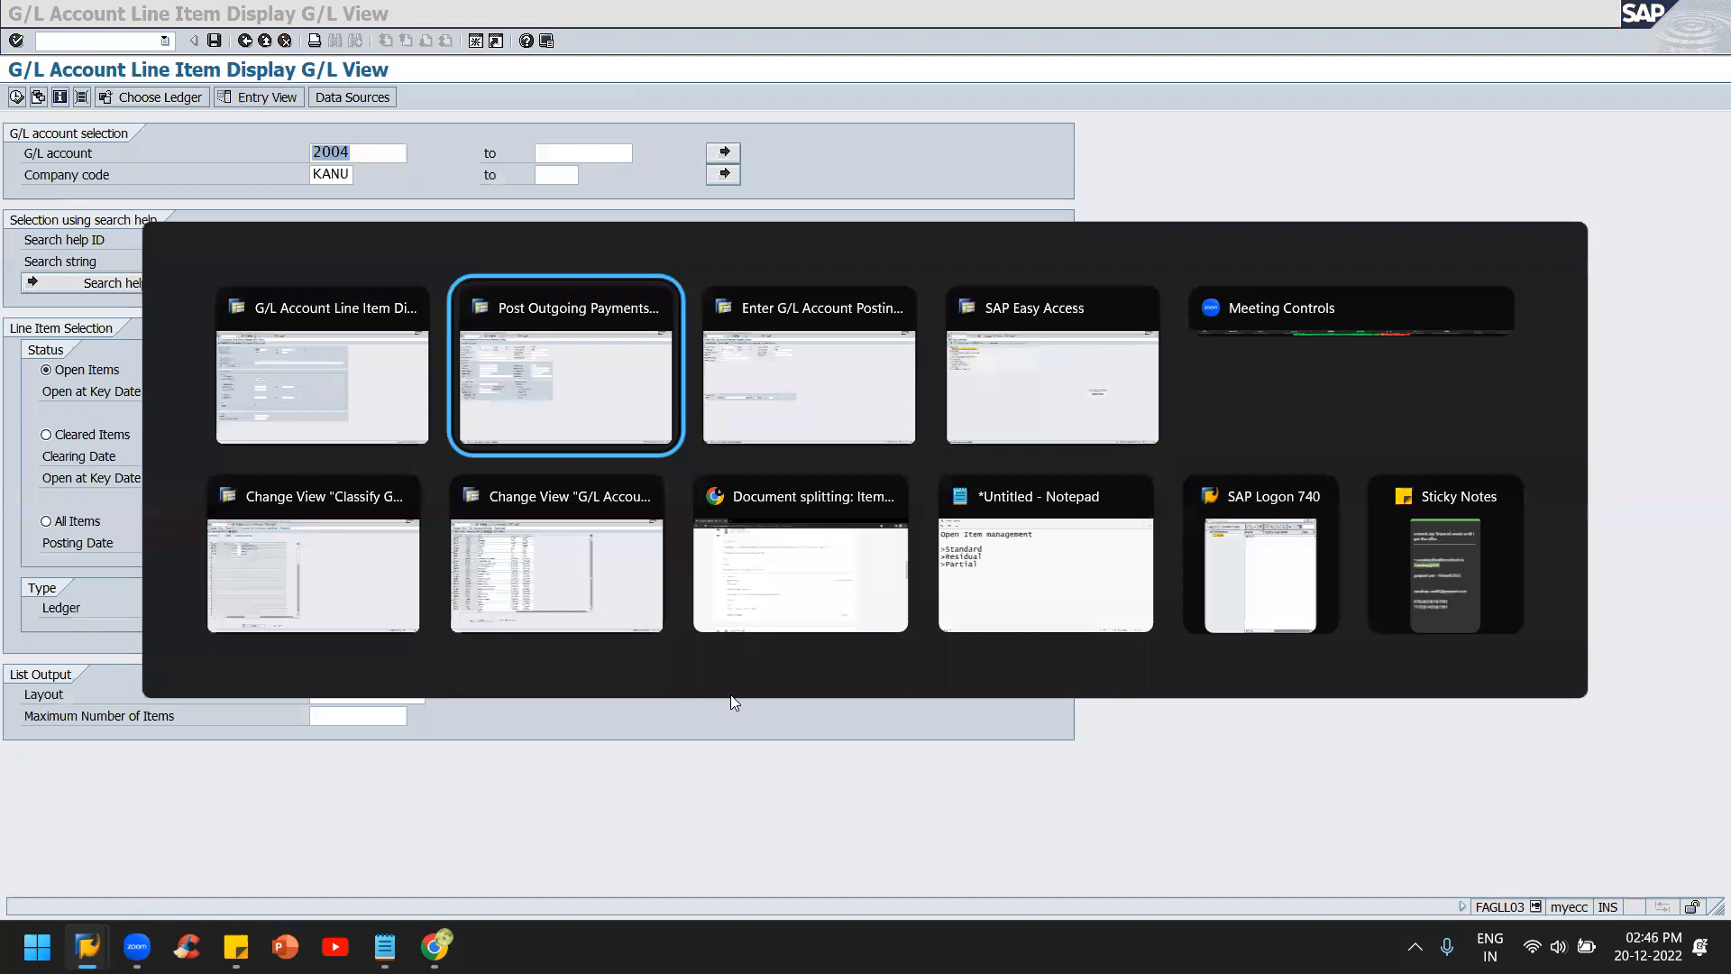
key(alt+Tab)
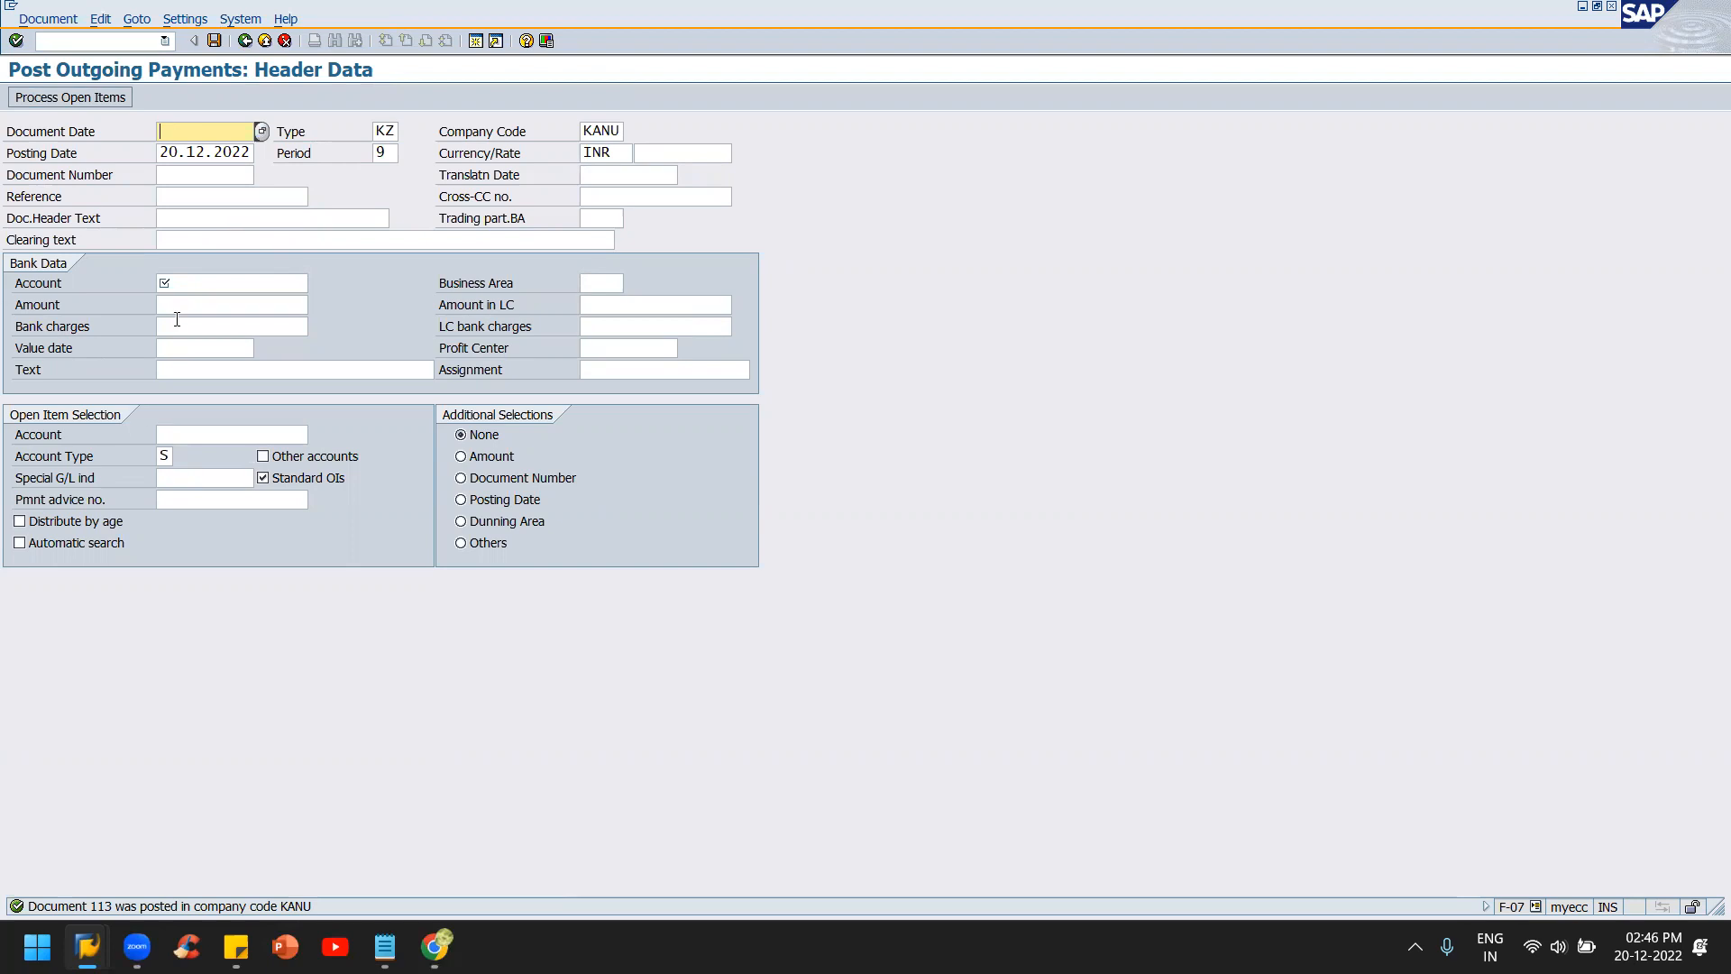
key(F4)
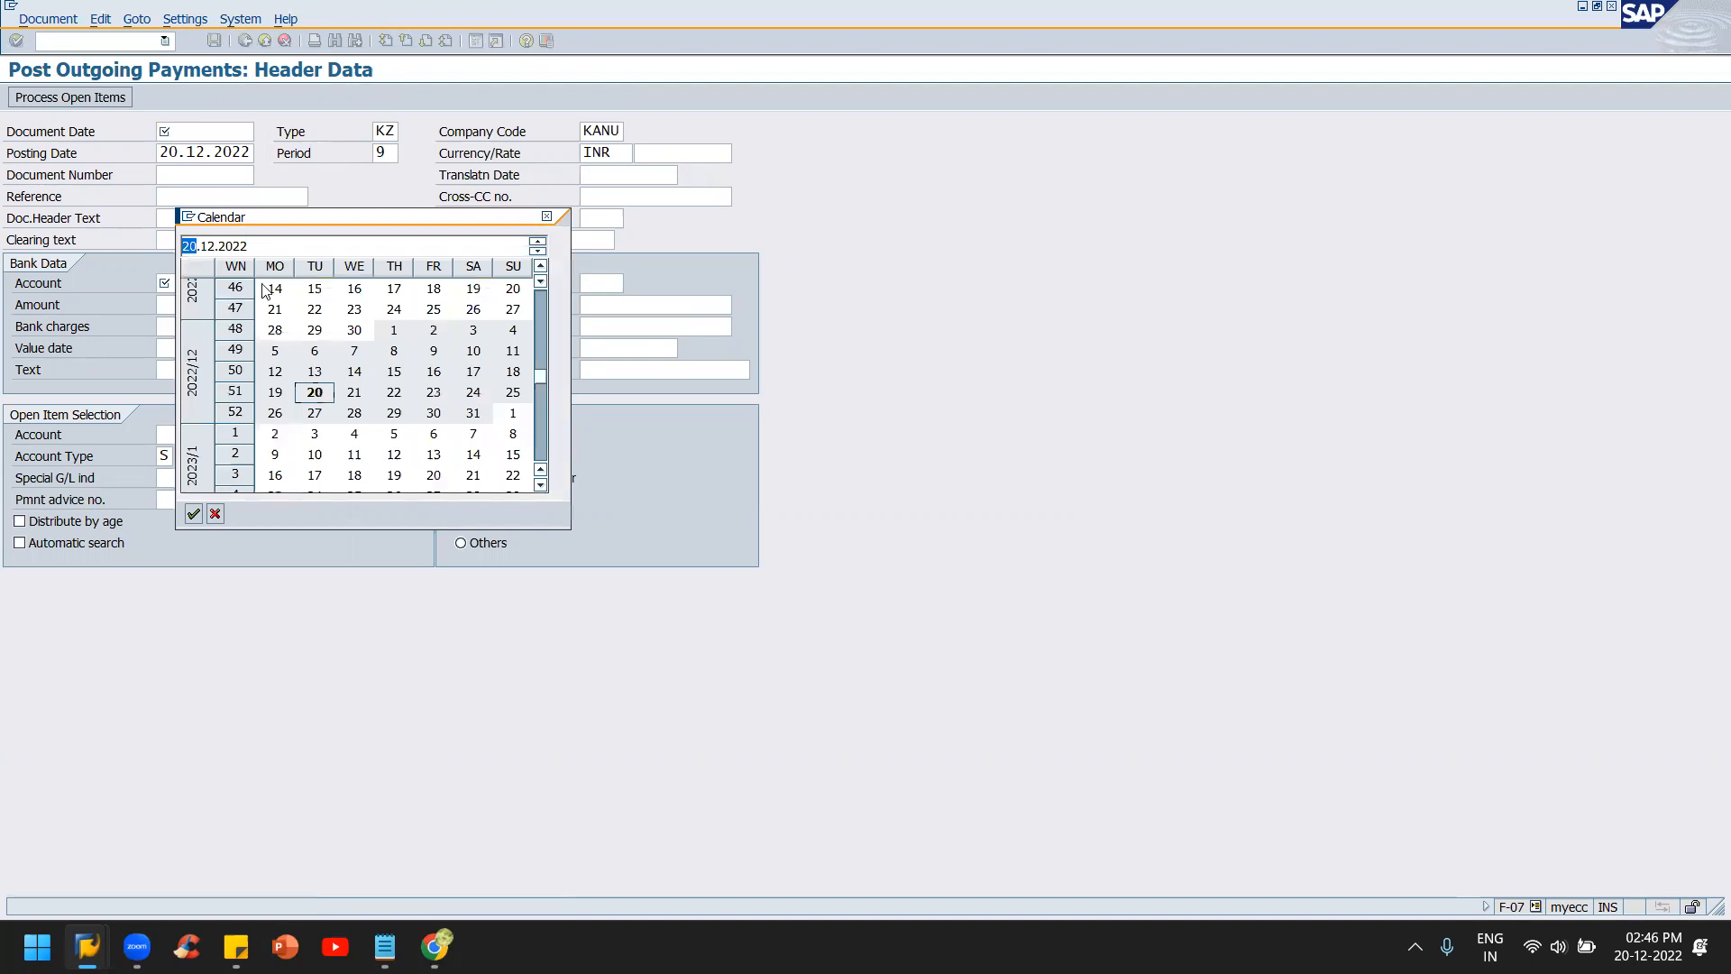
key(Return)
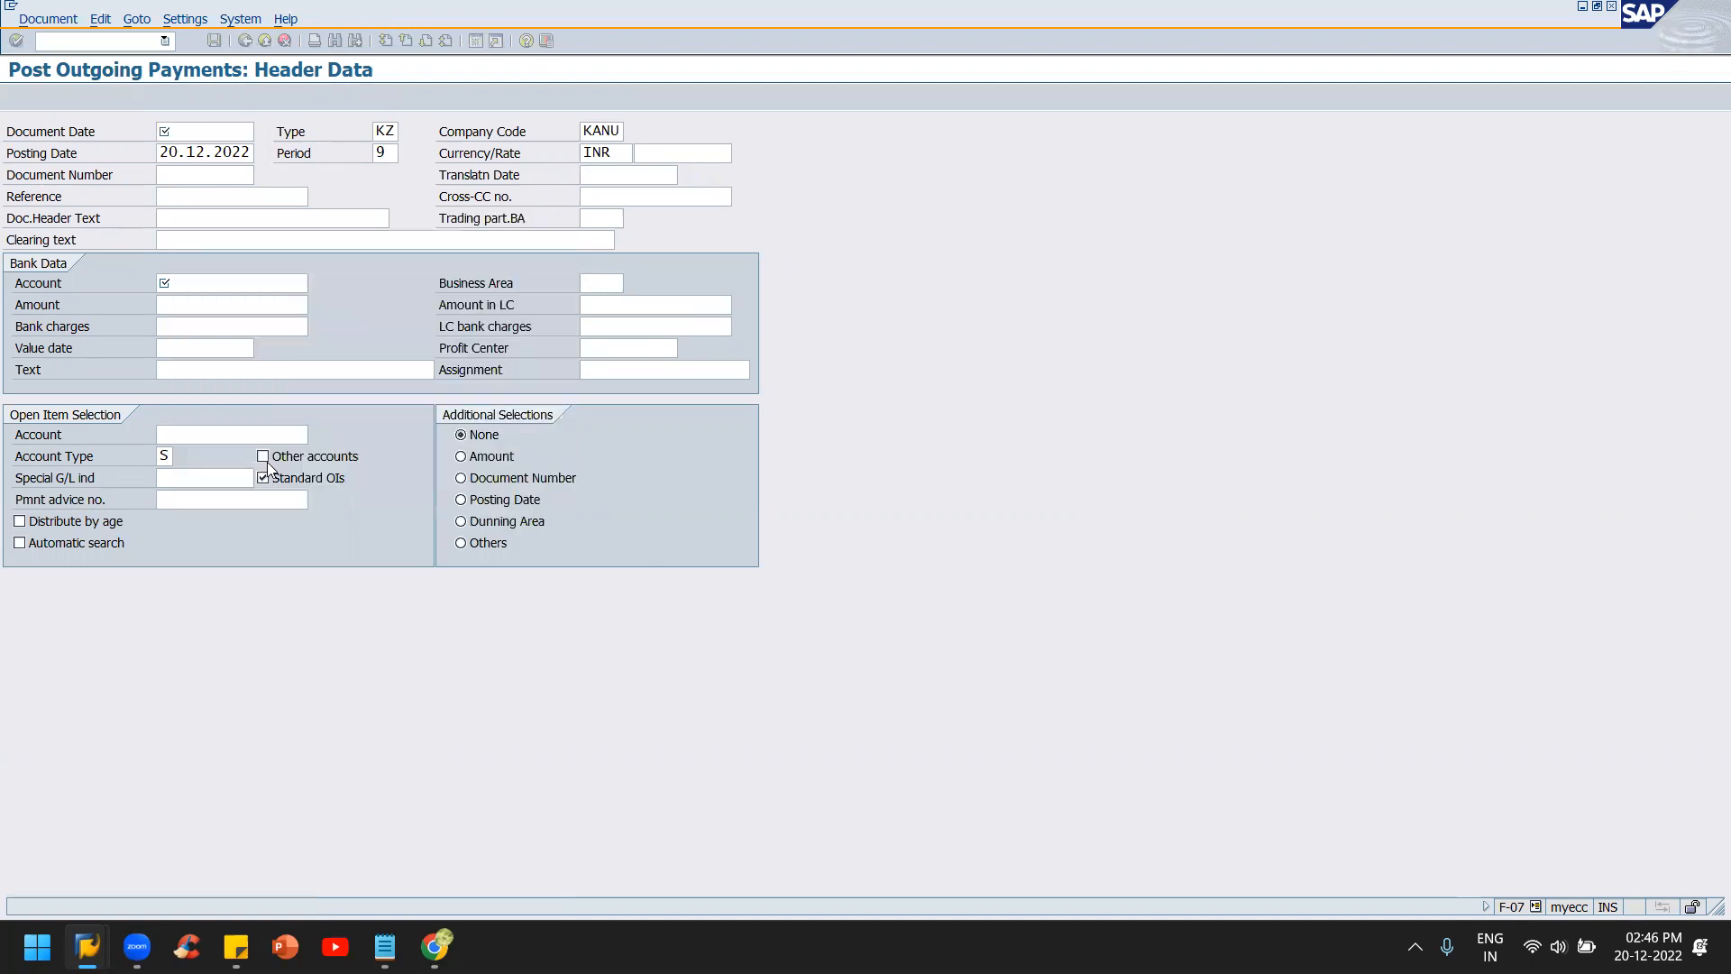
click(208, 291)
key(space)
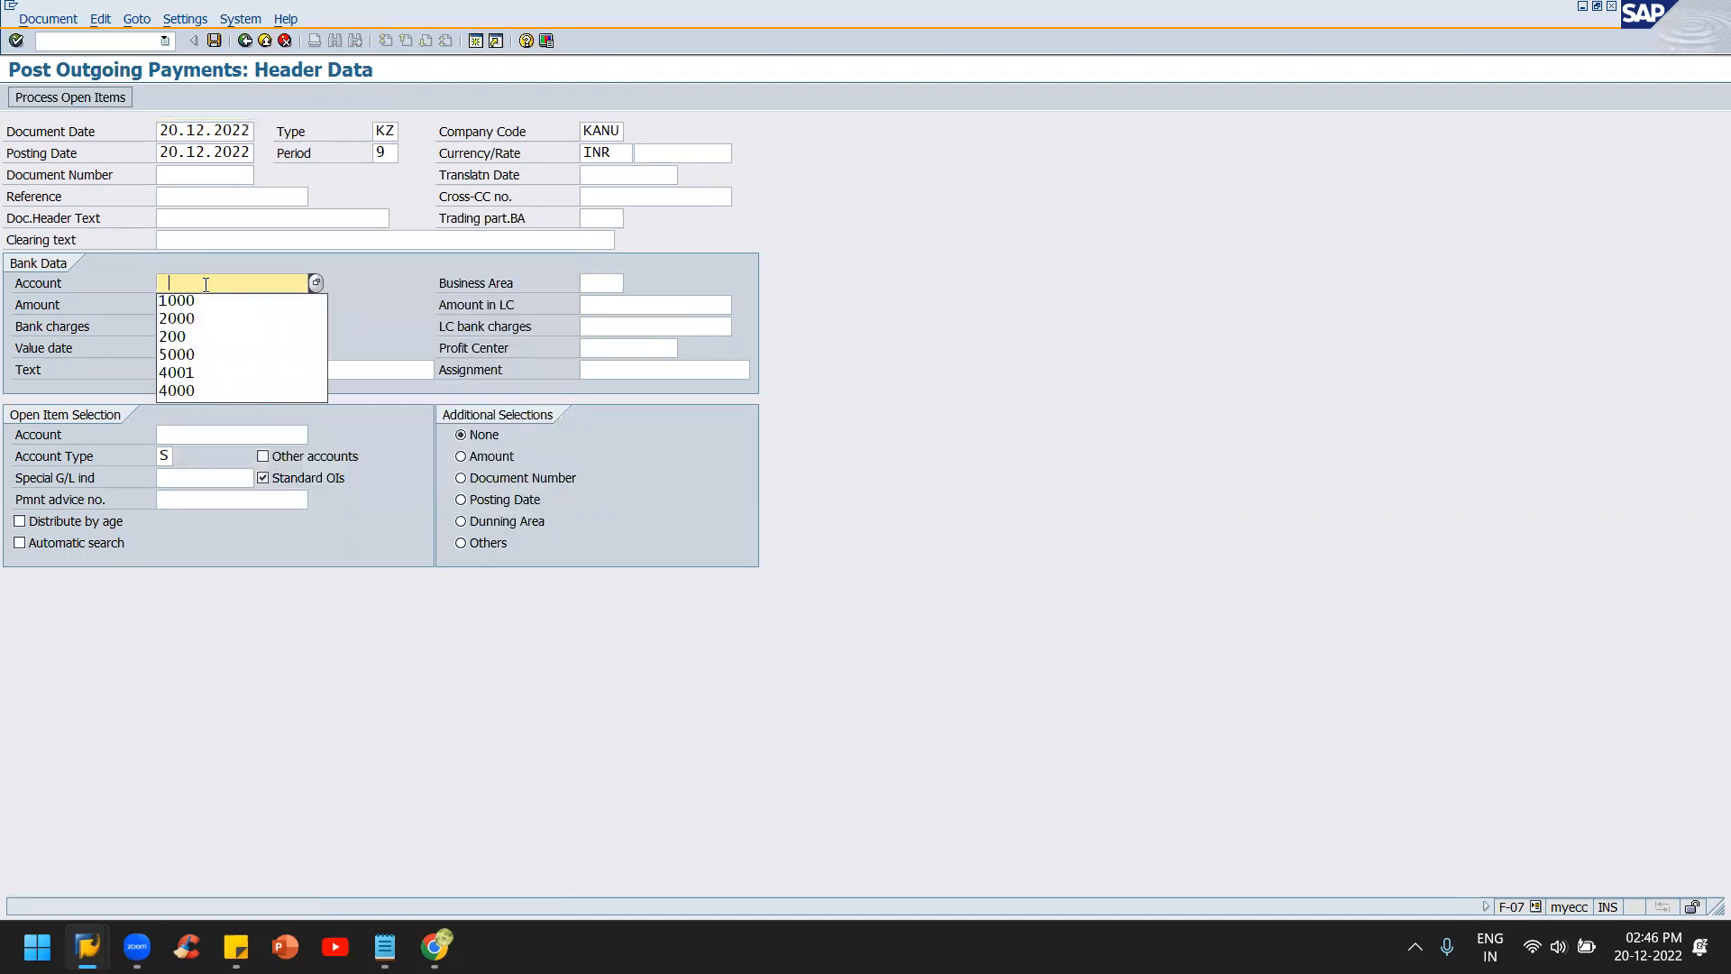
click(193, 305)
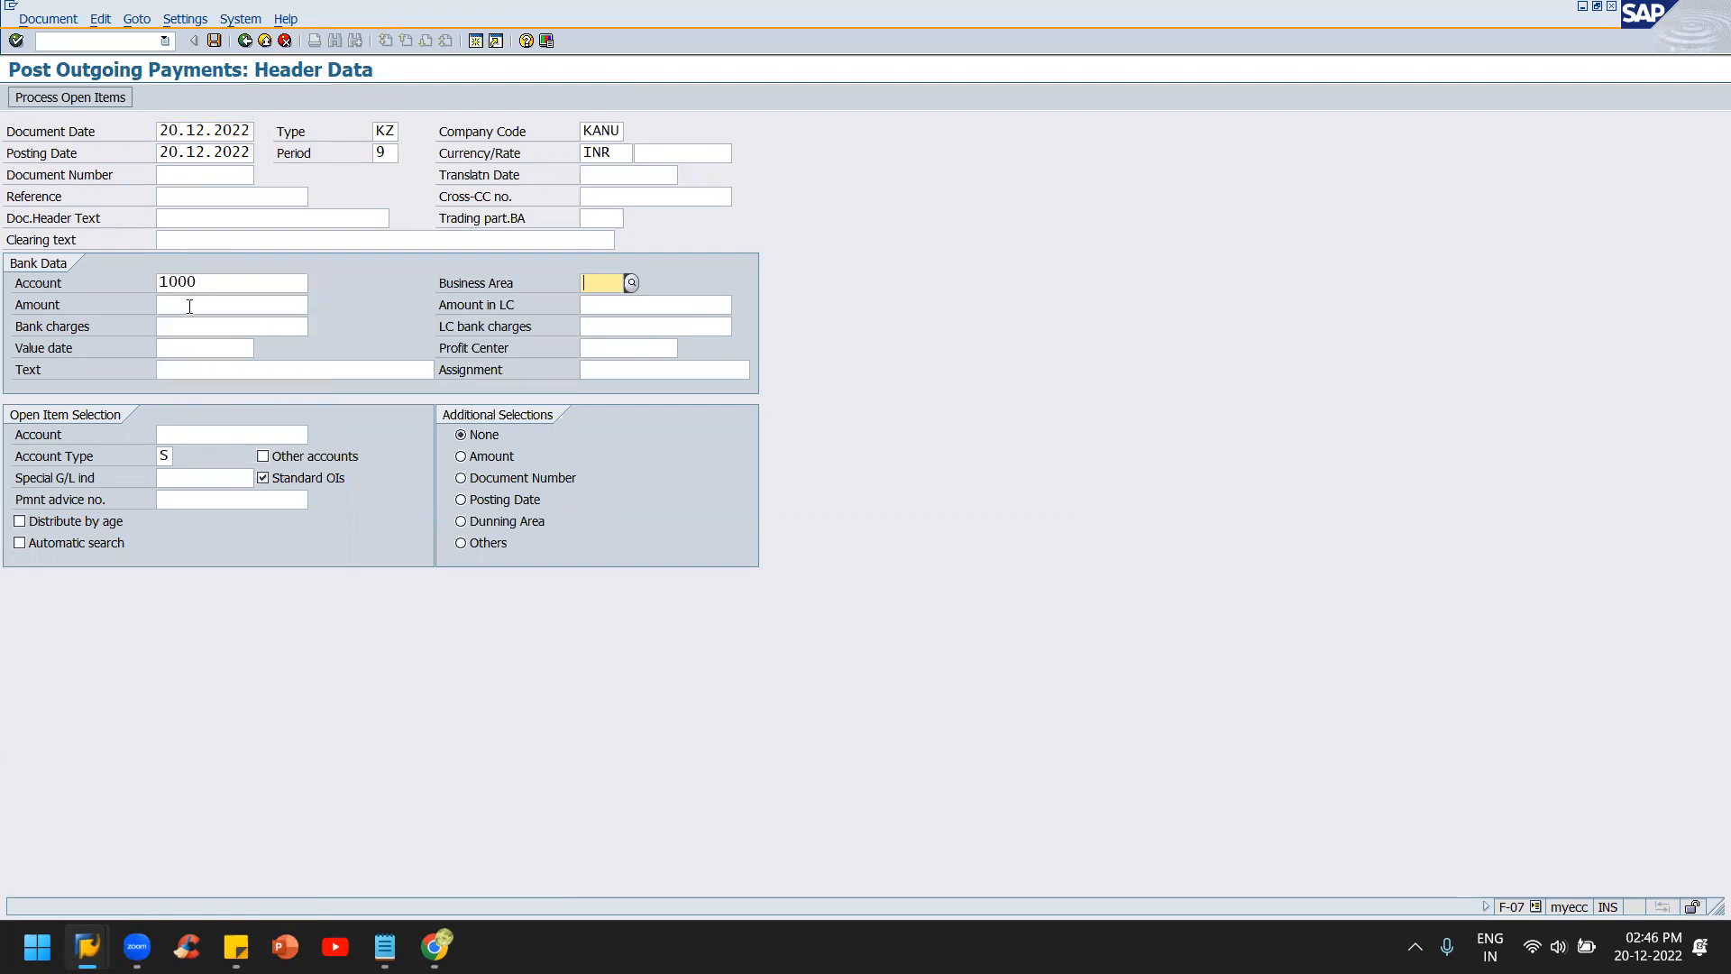
- Try to exit the G/L account posting session and switch to the SAP Easy Access session
key(alt+Tab)
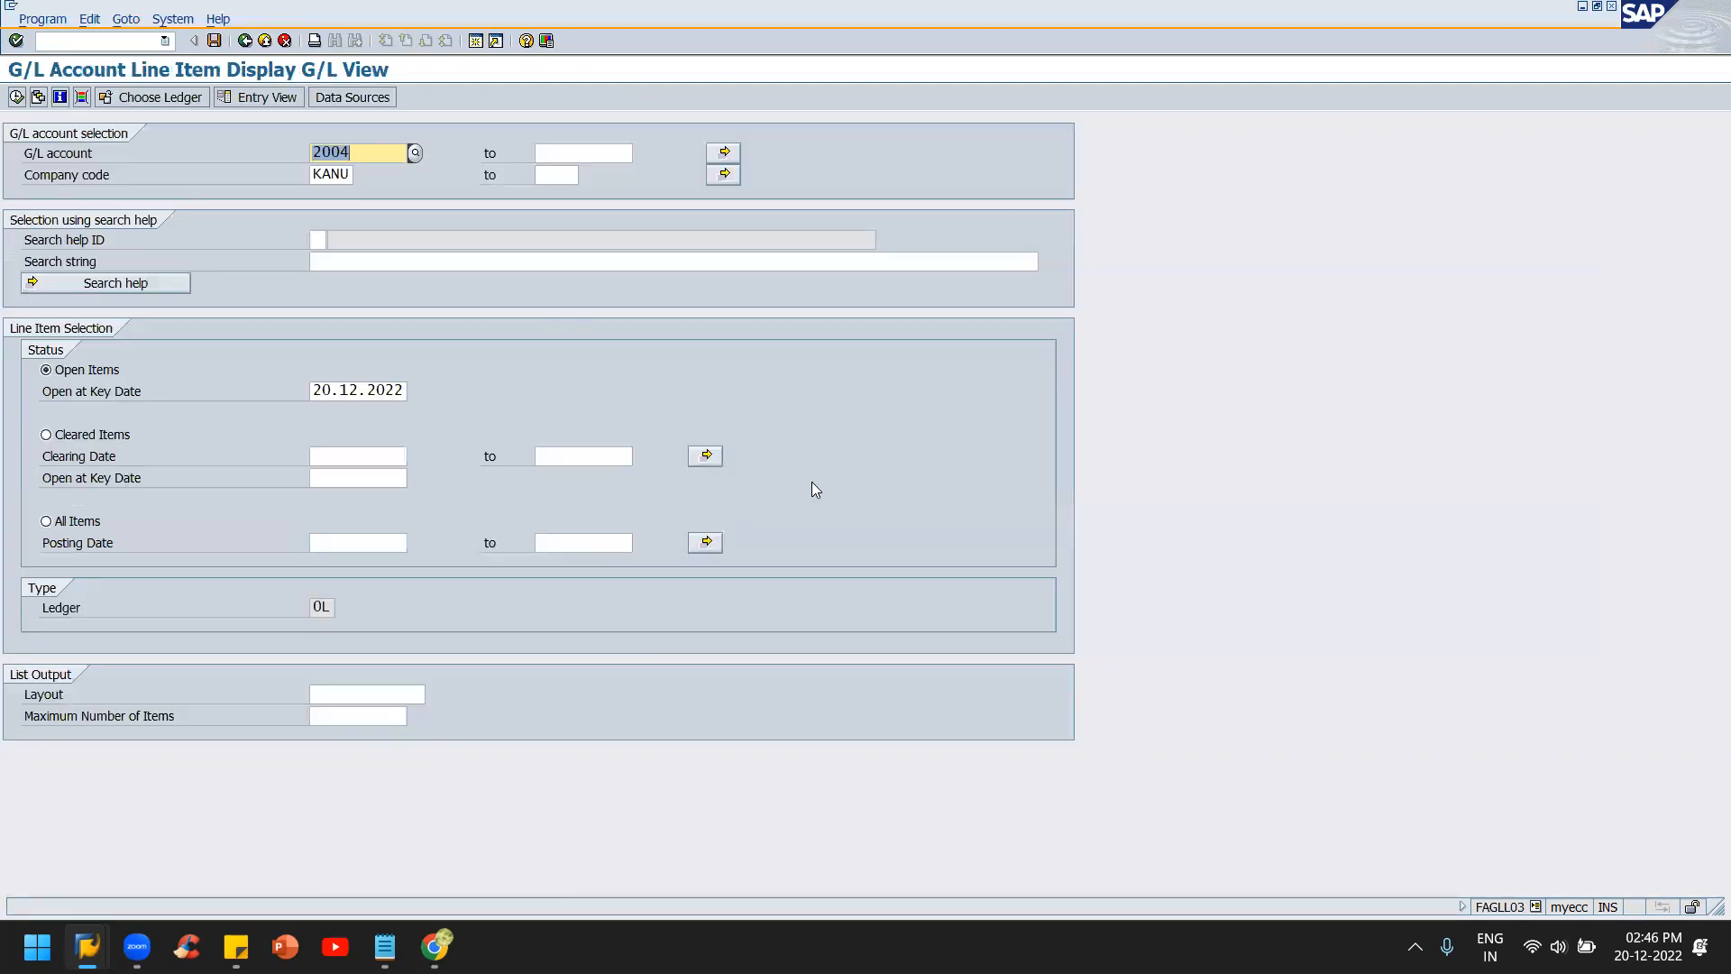
key(alt+Tab)
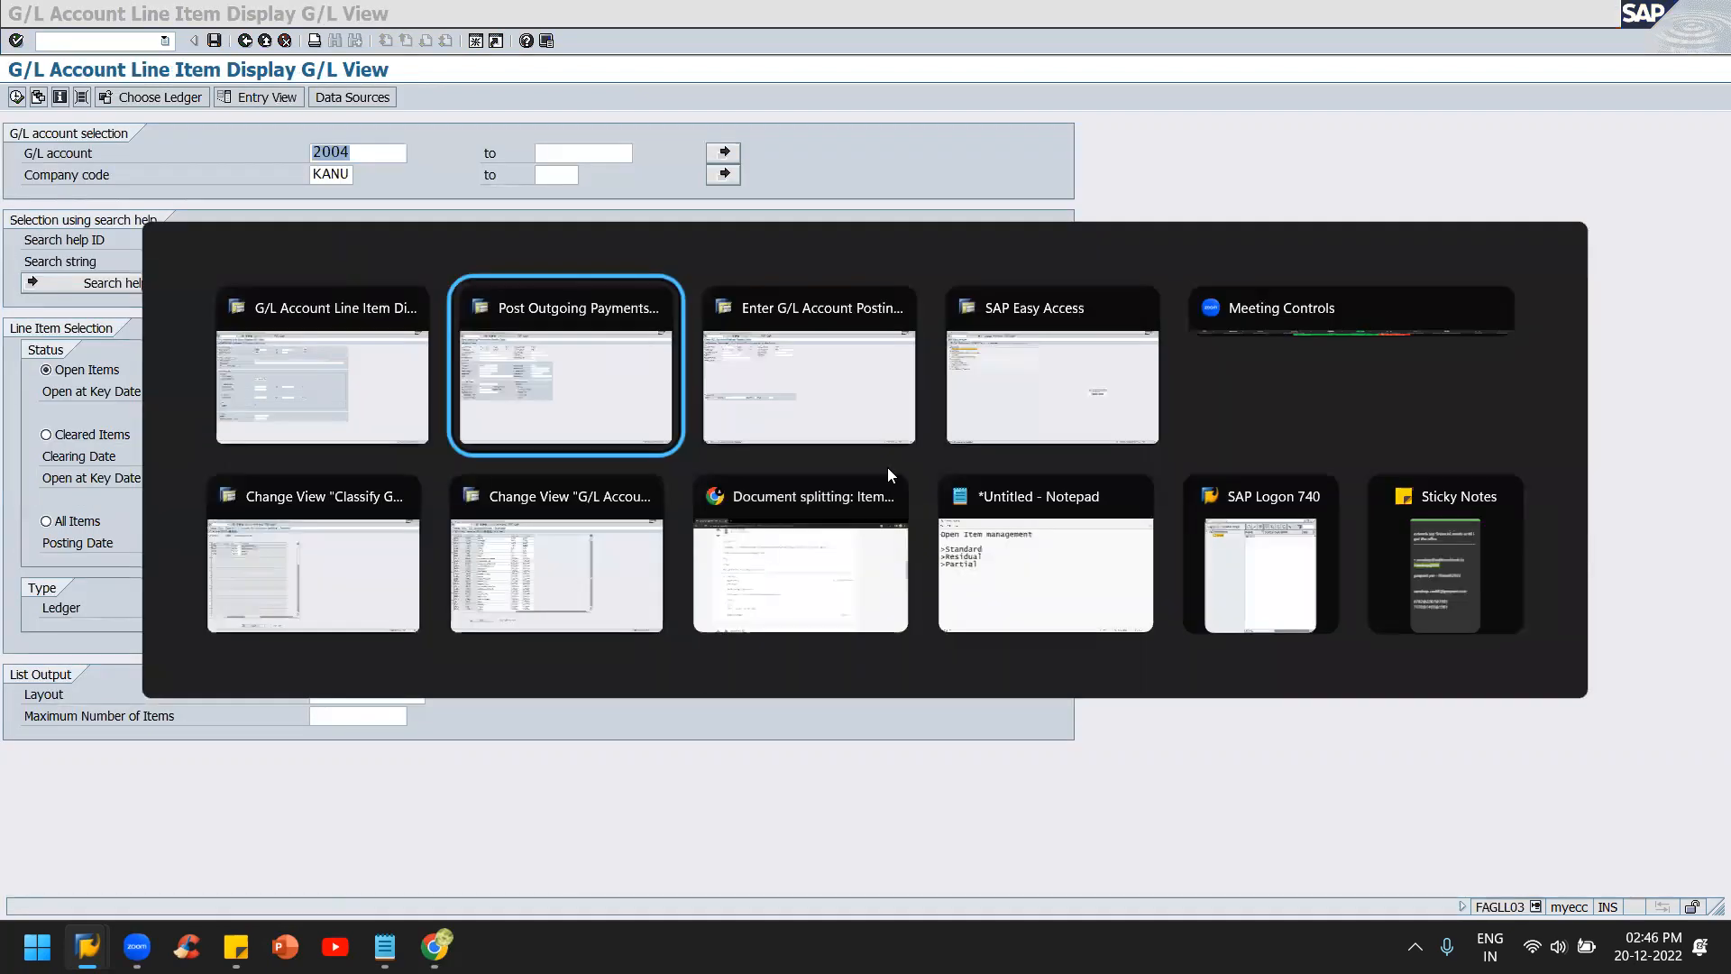
key(alt+Tab)
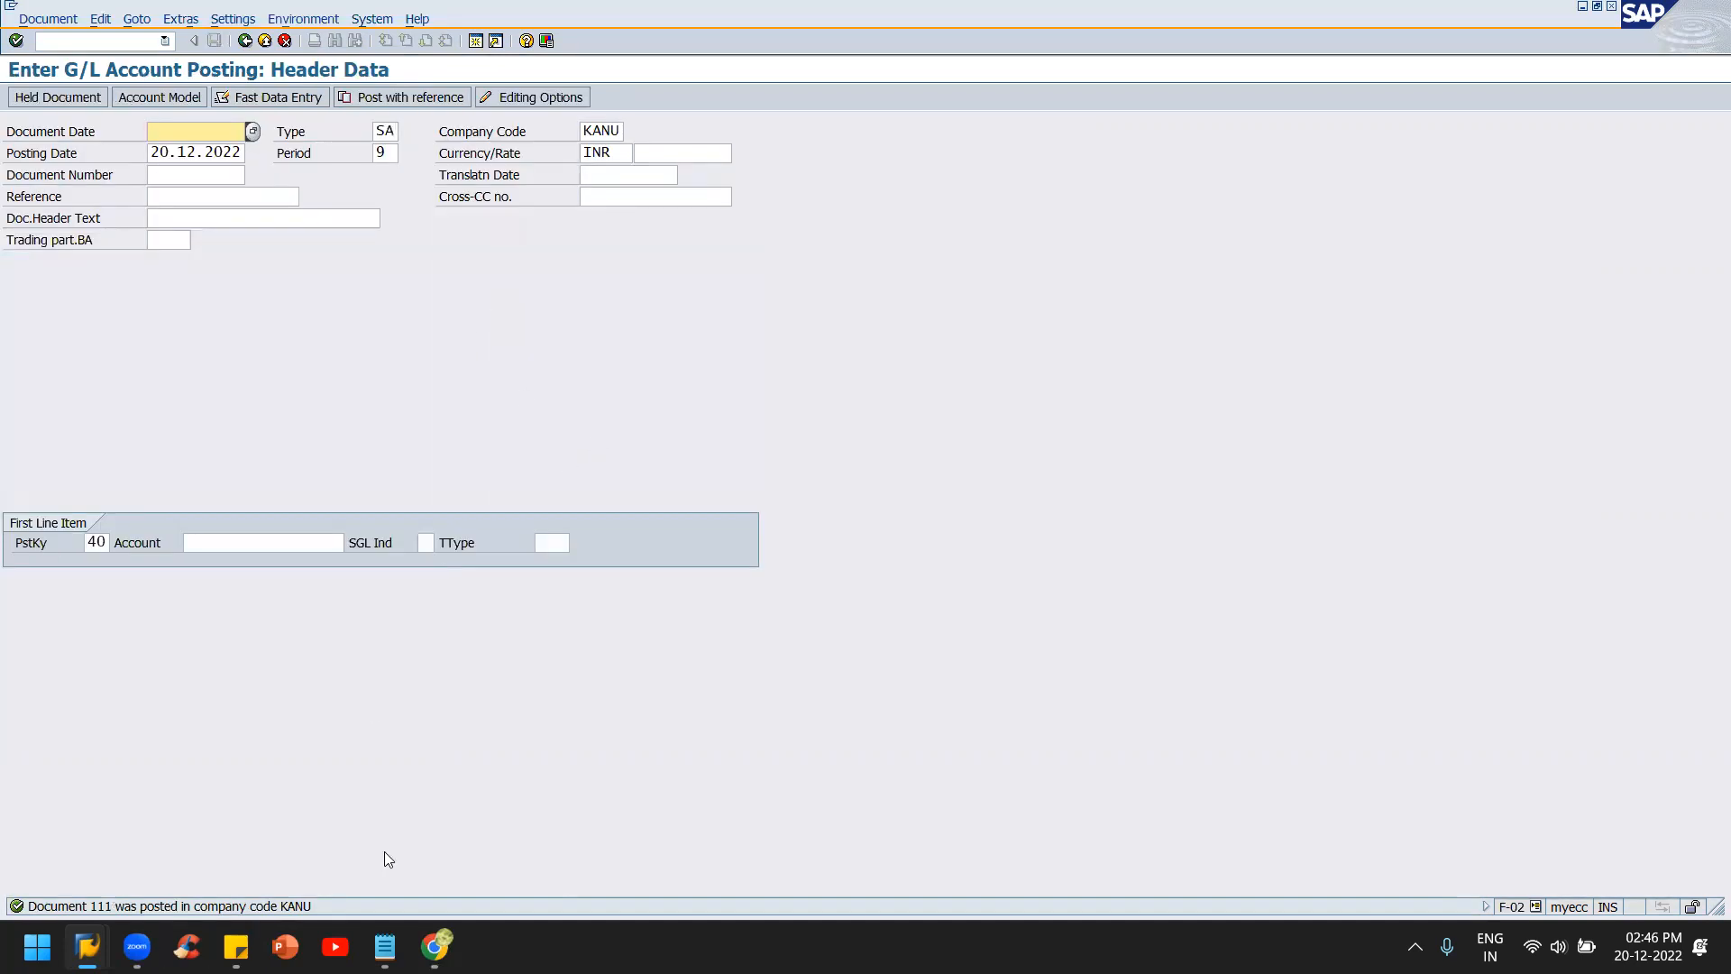
key(F3)
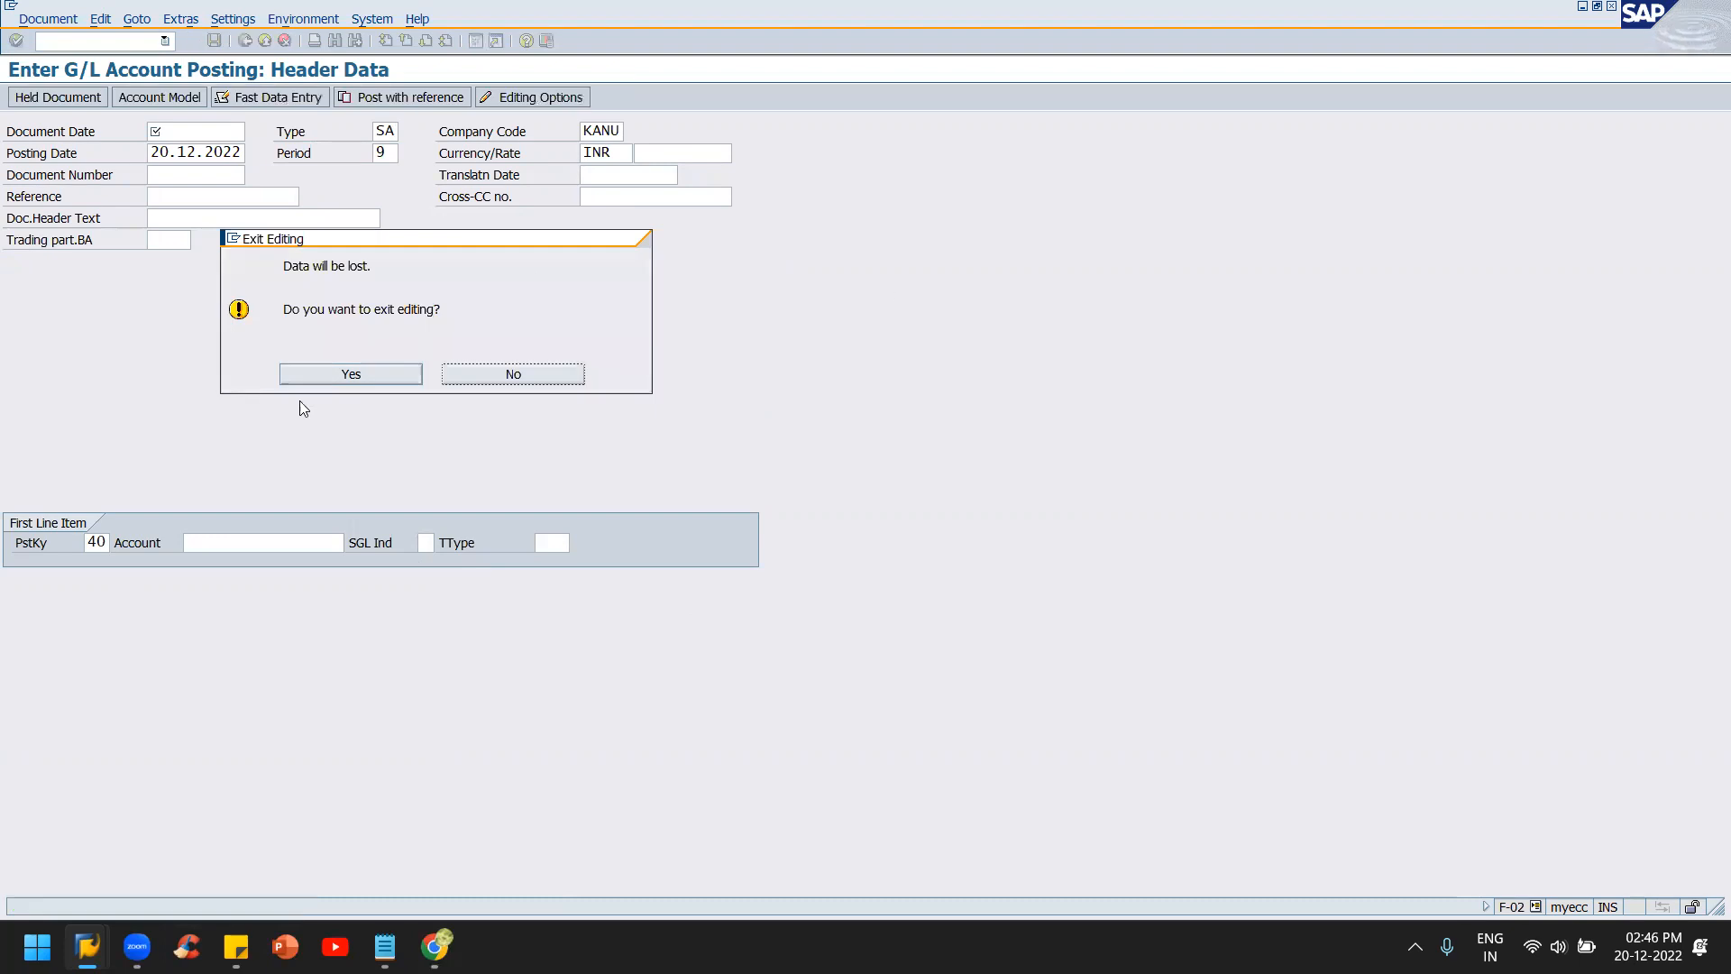
click(350, 377)
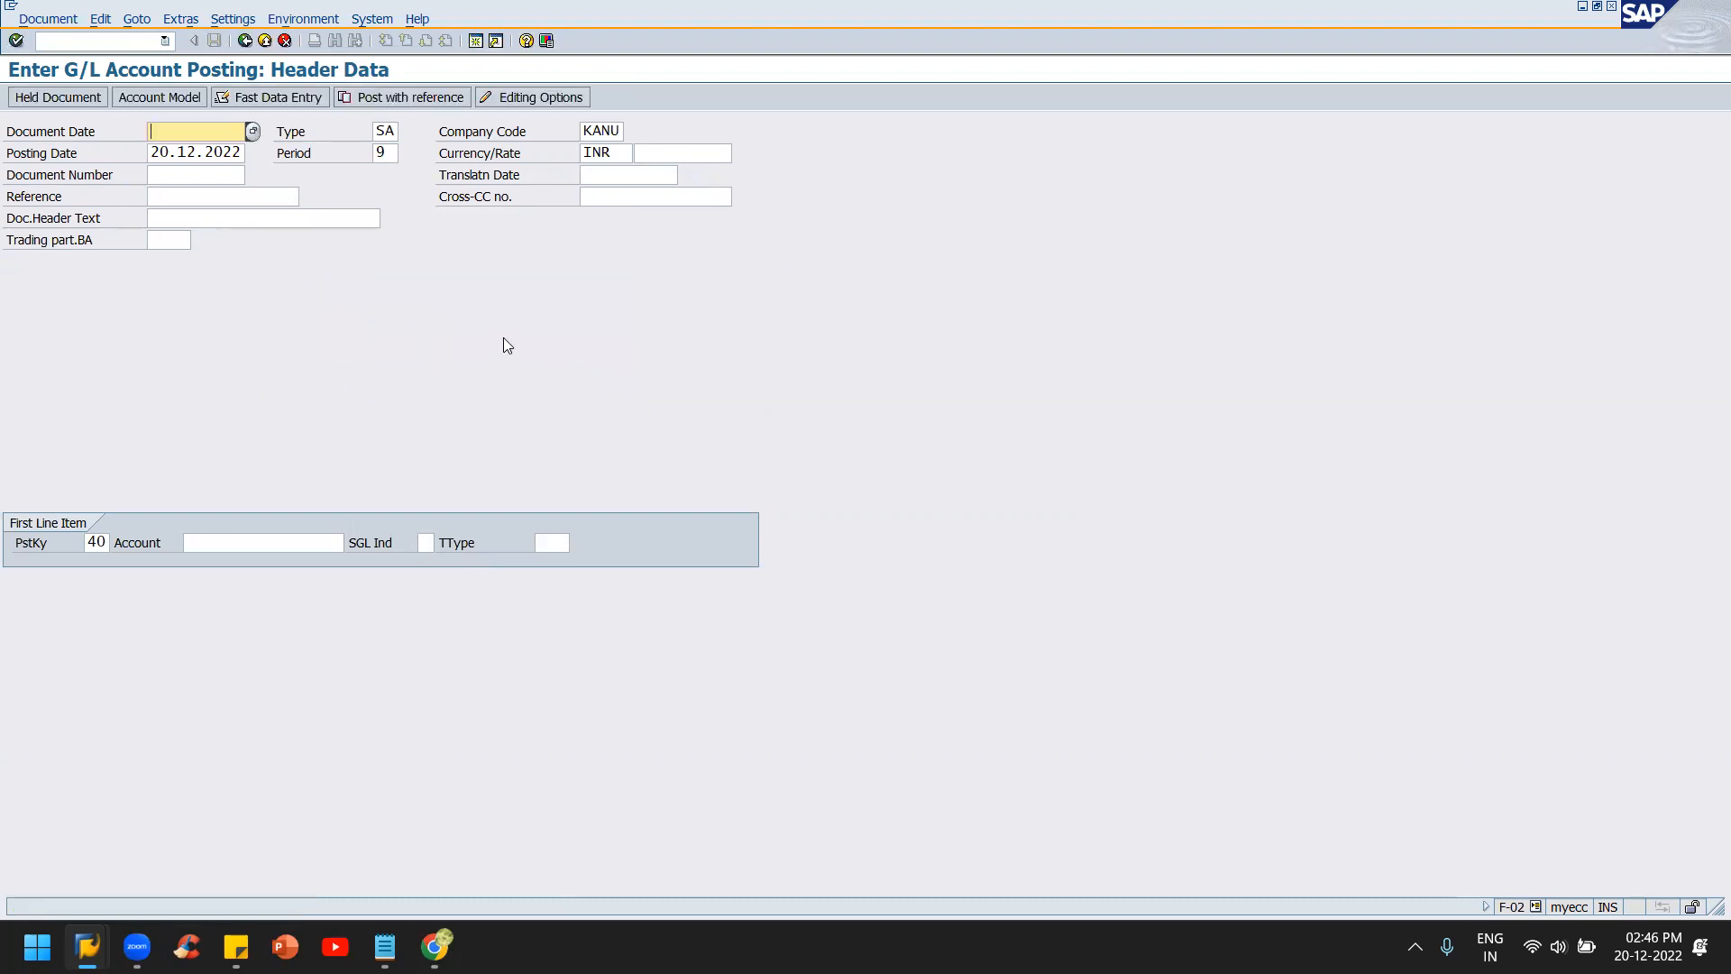
key(alt+Tab)
key(alt+Tab)
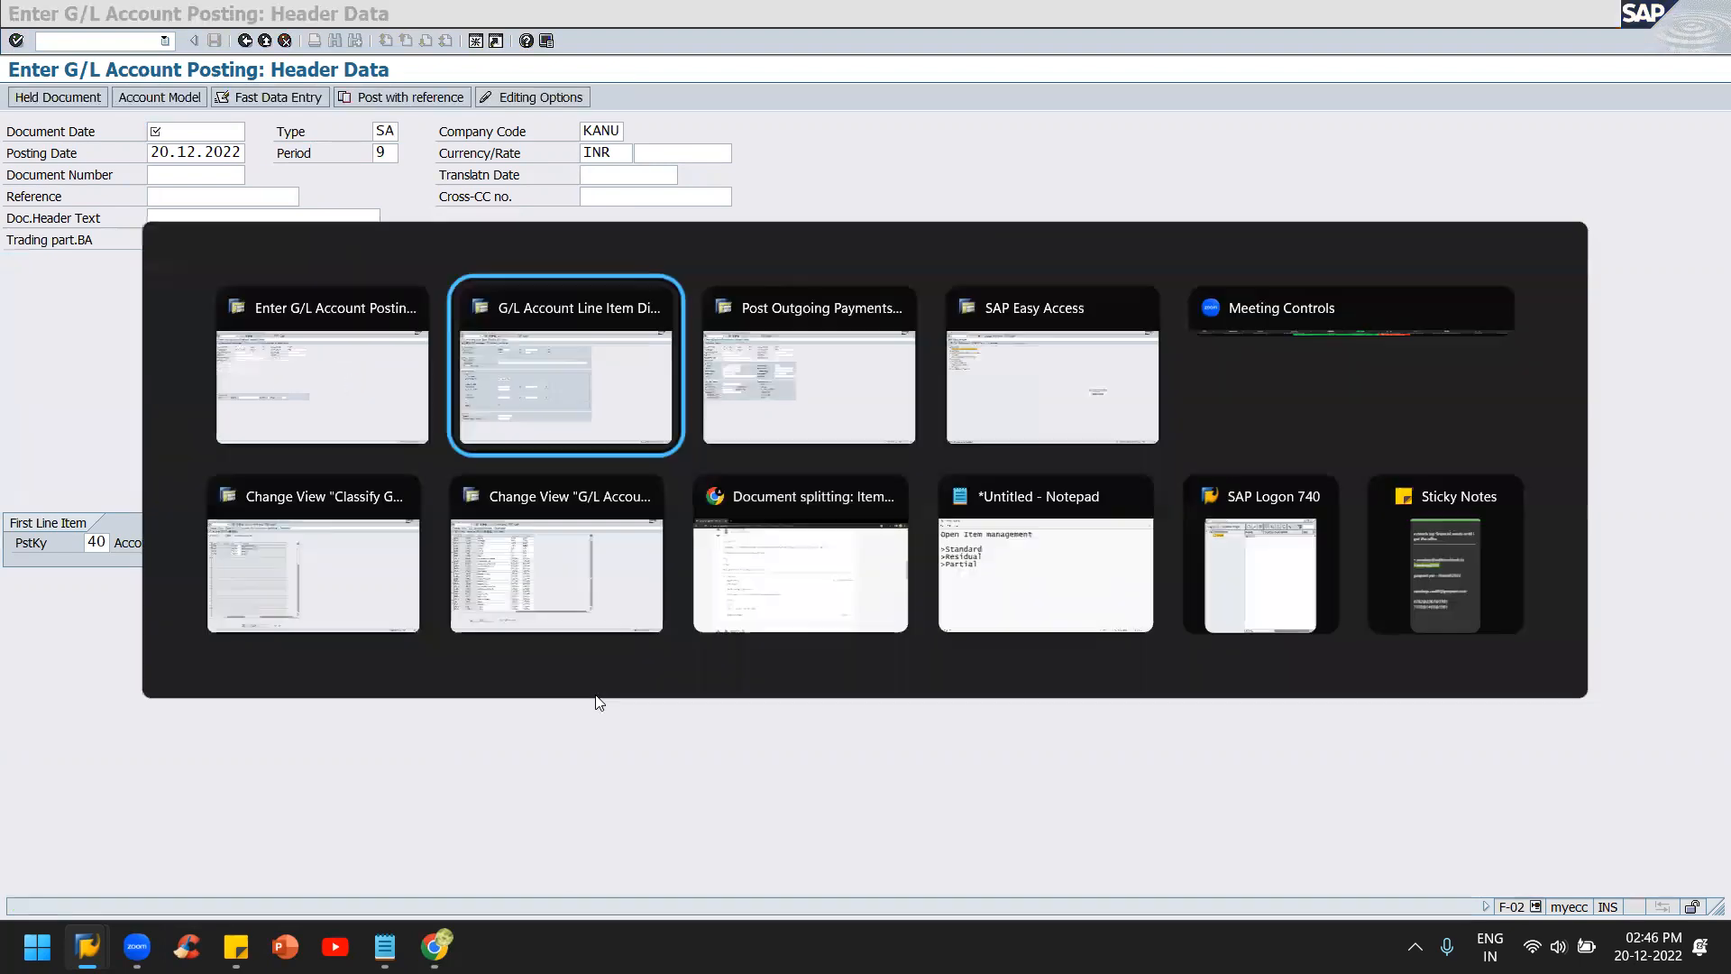
key(alt+Tab)
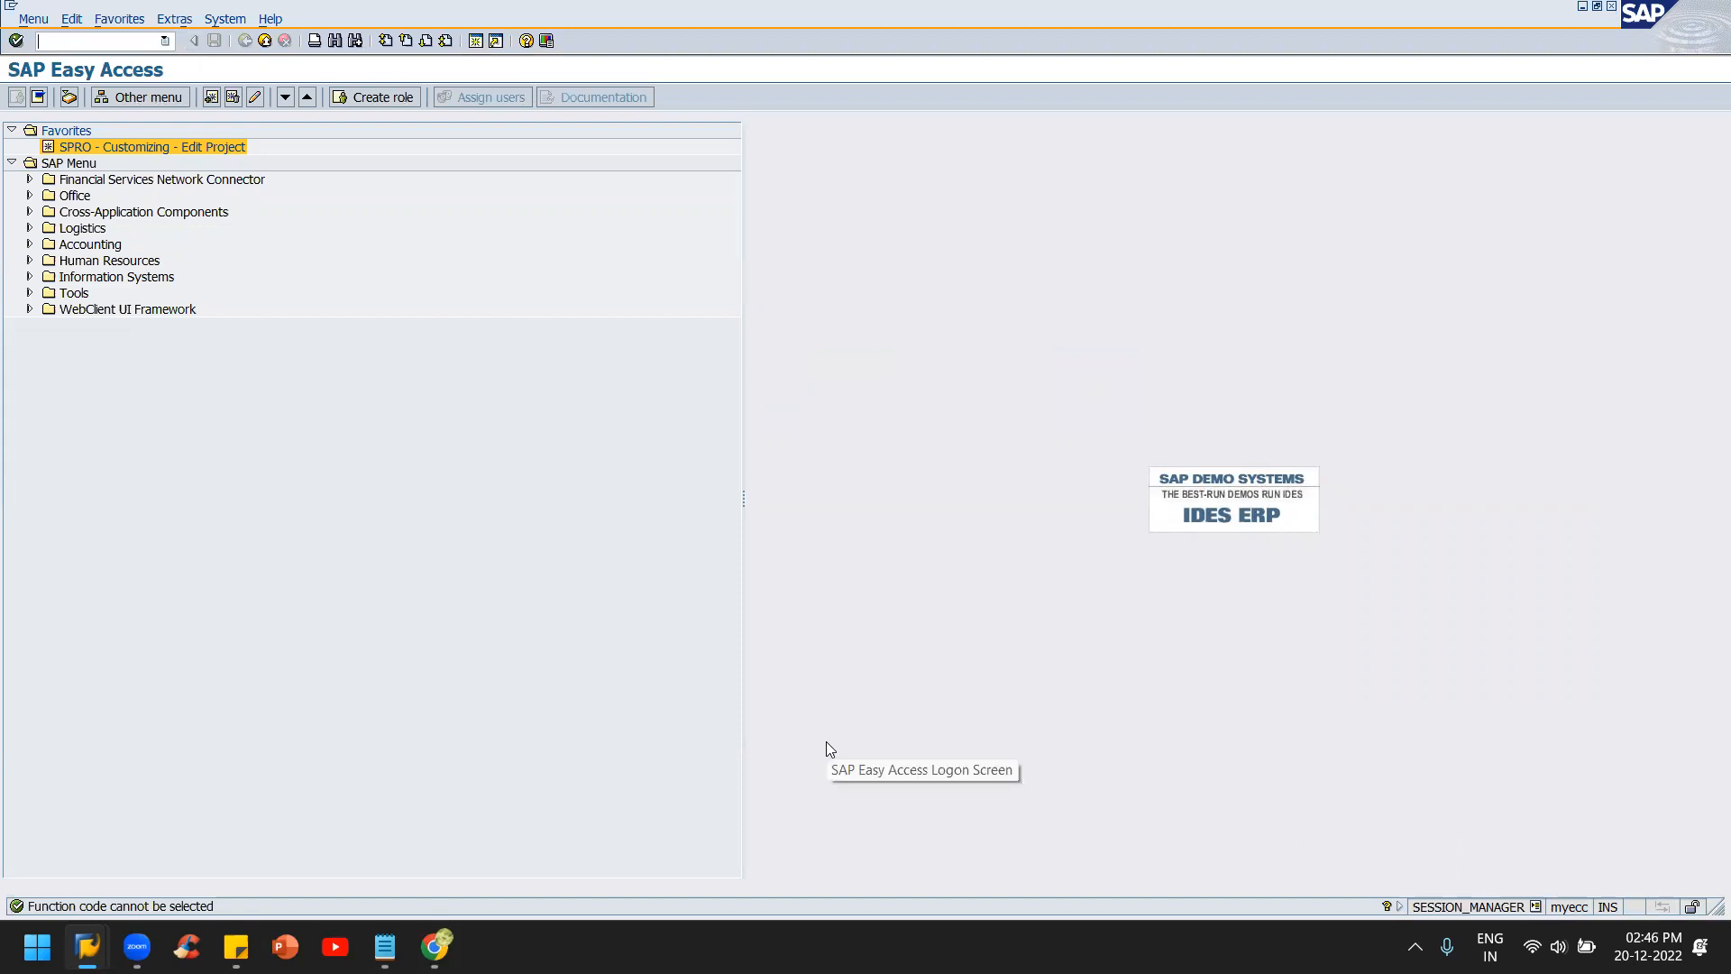
drag(744, 502, 478, 385)
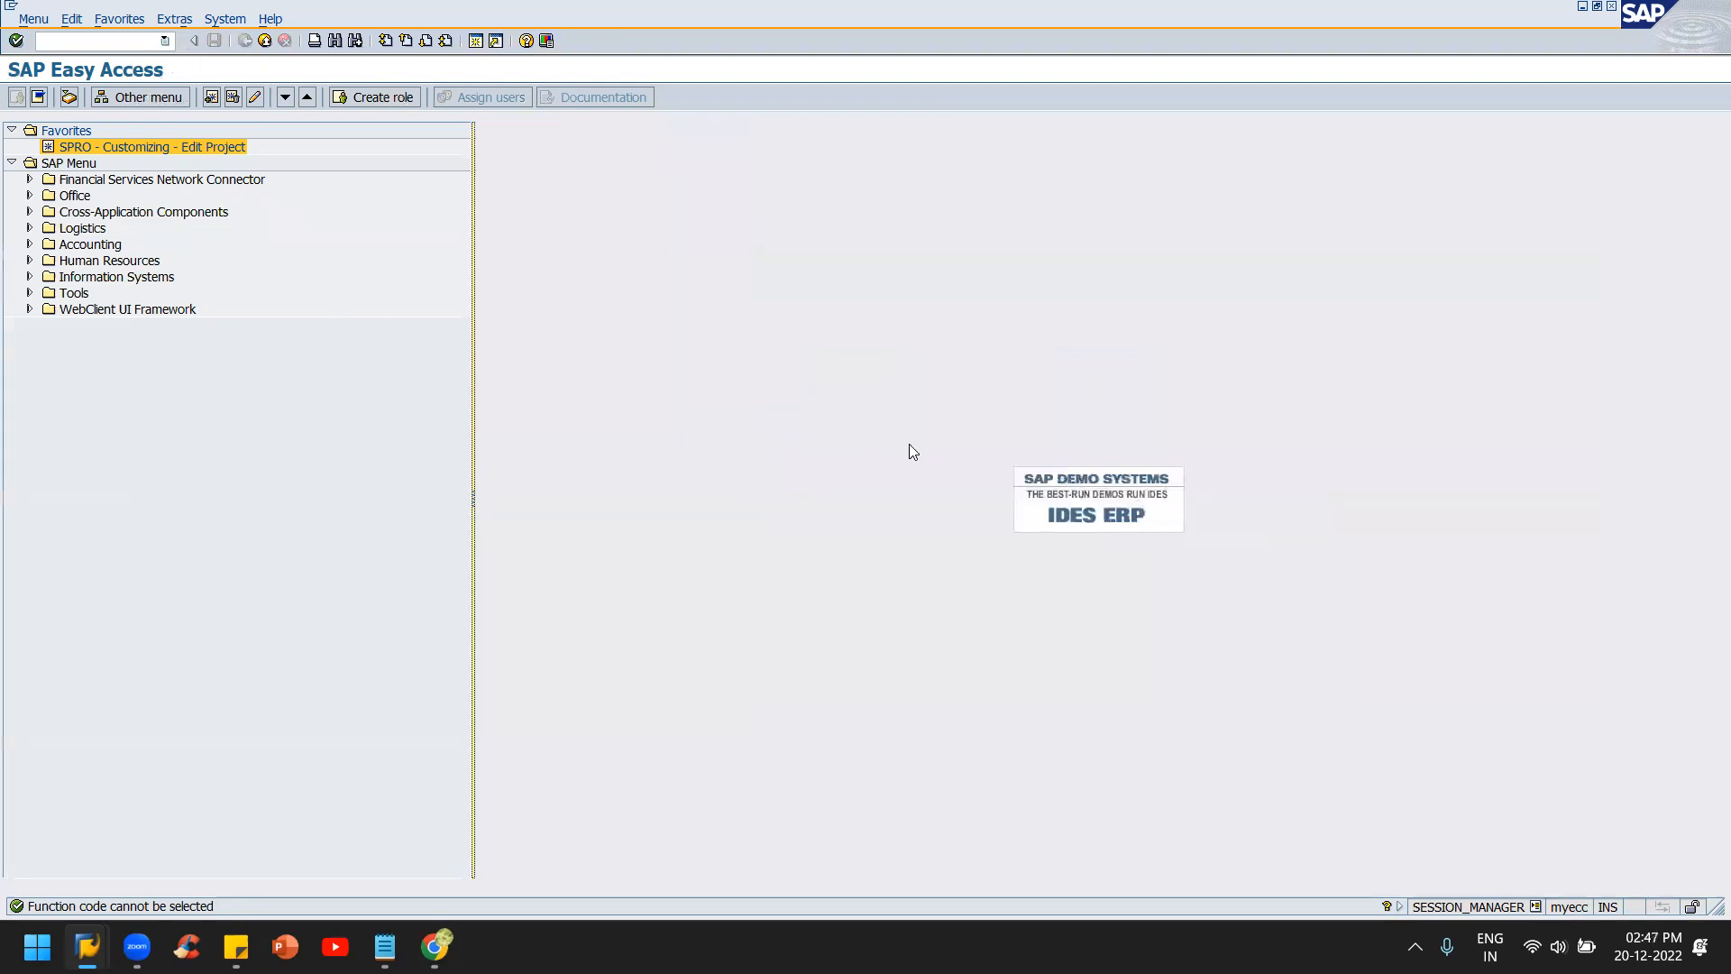
click(1475, 21)
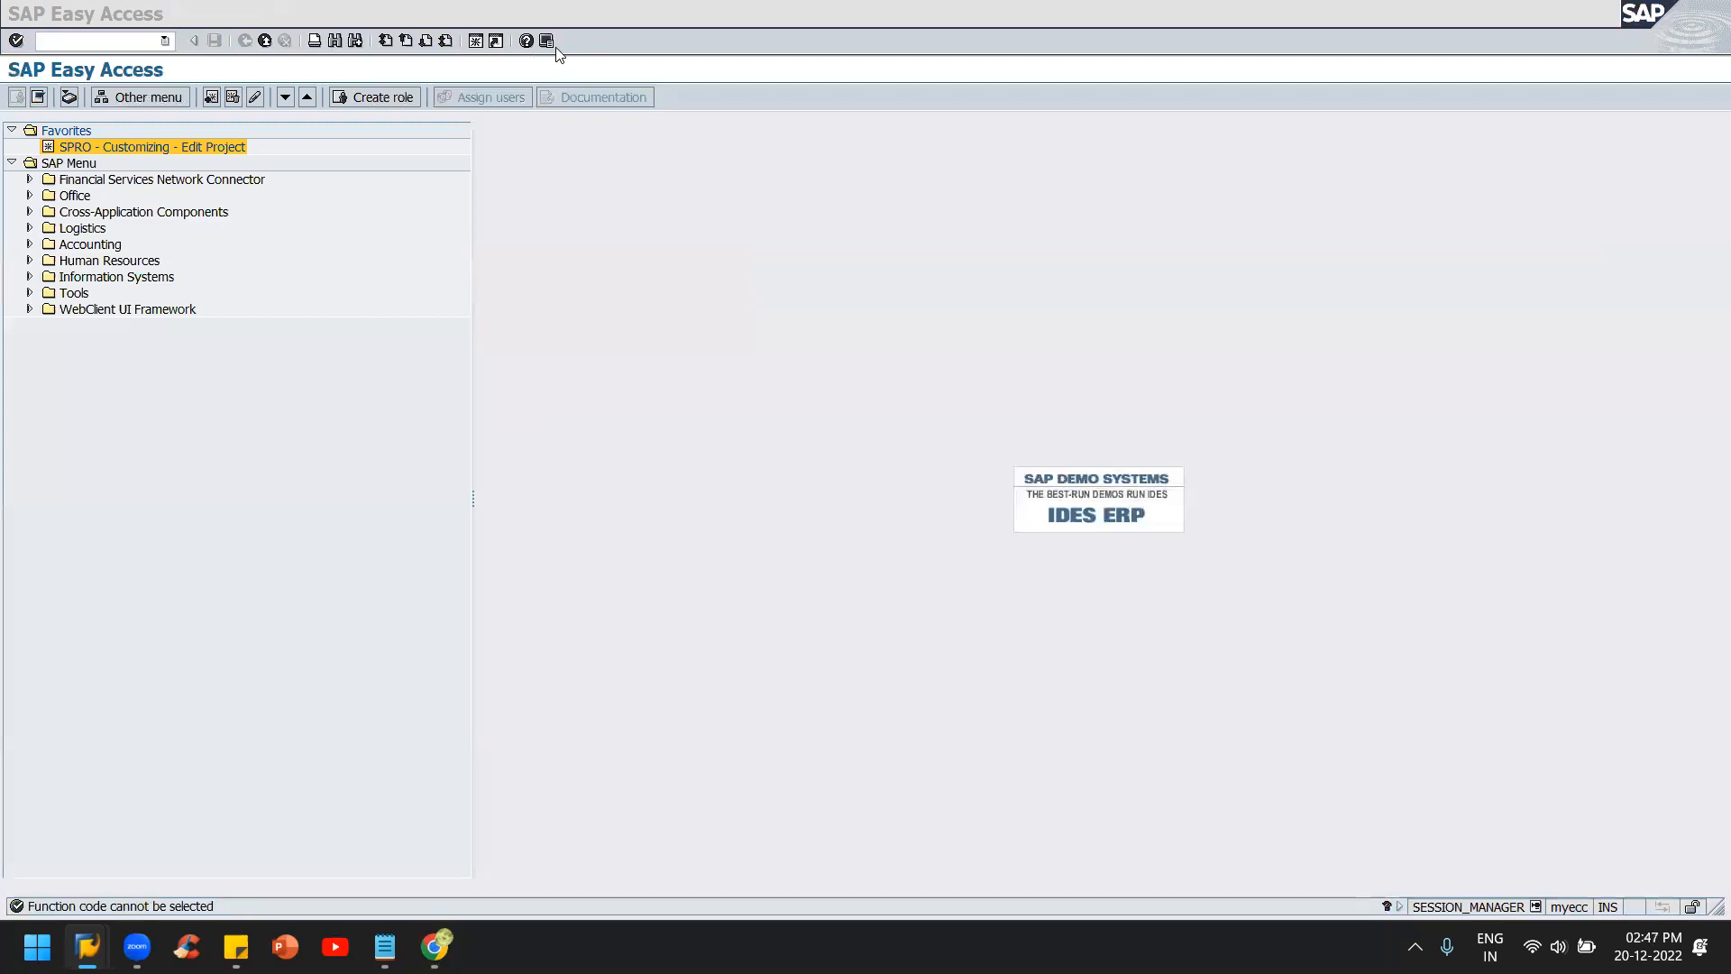
click(806, 343)
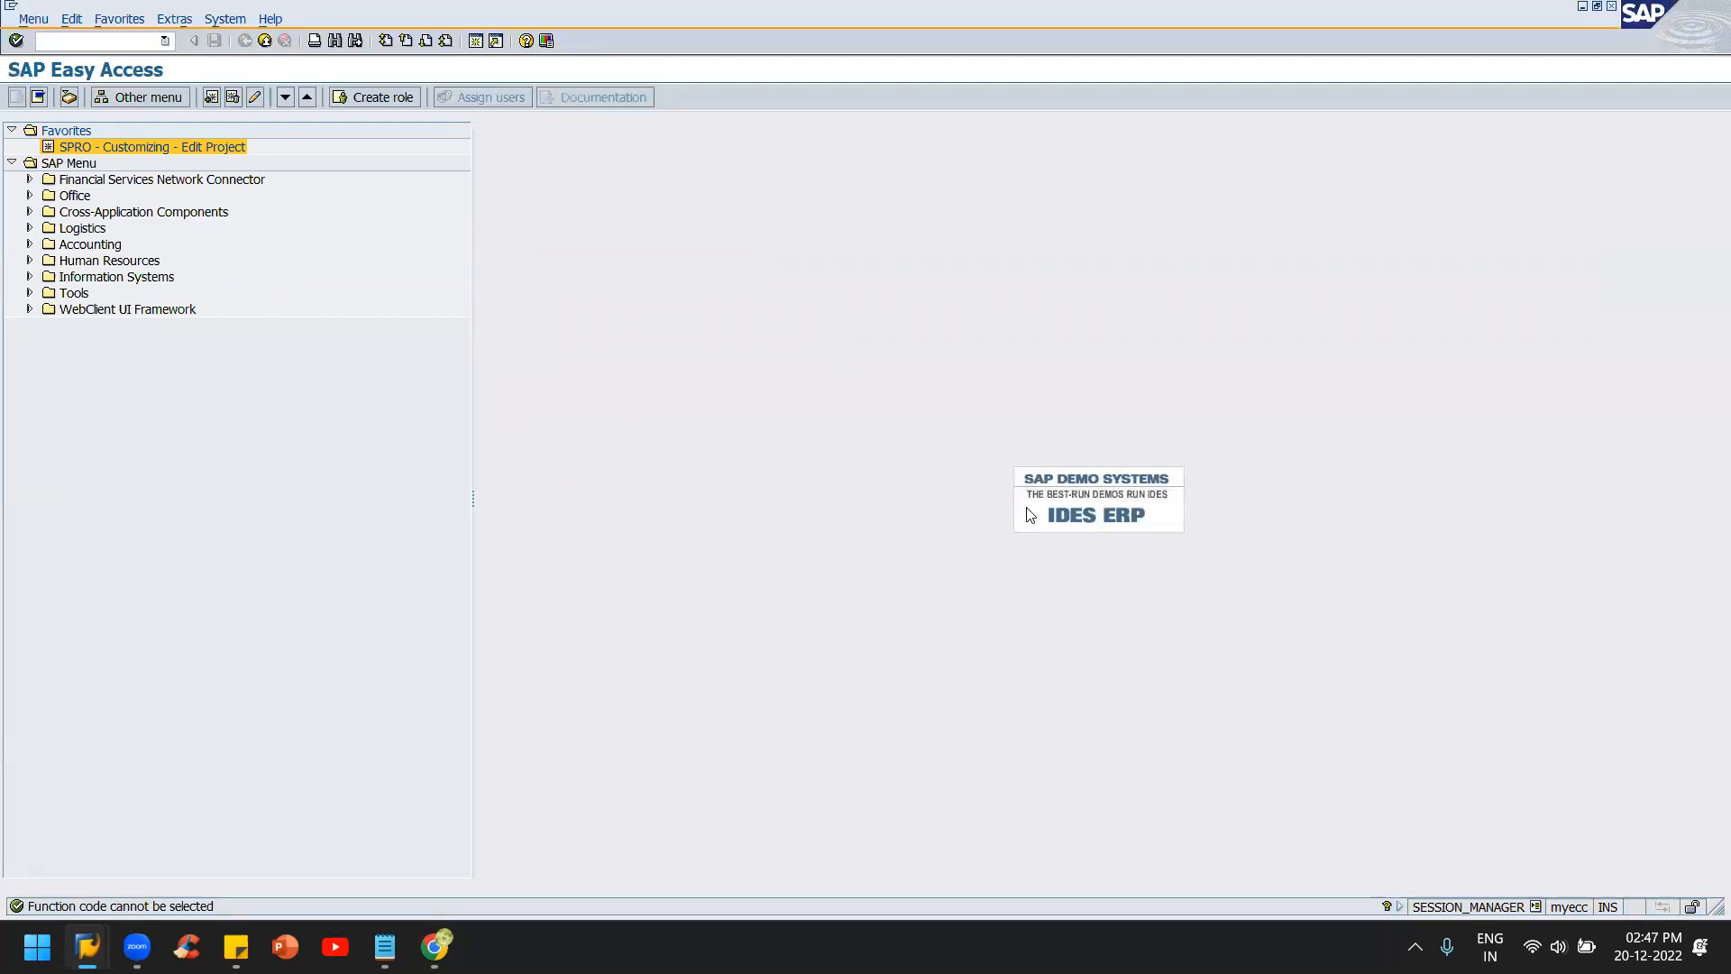